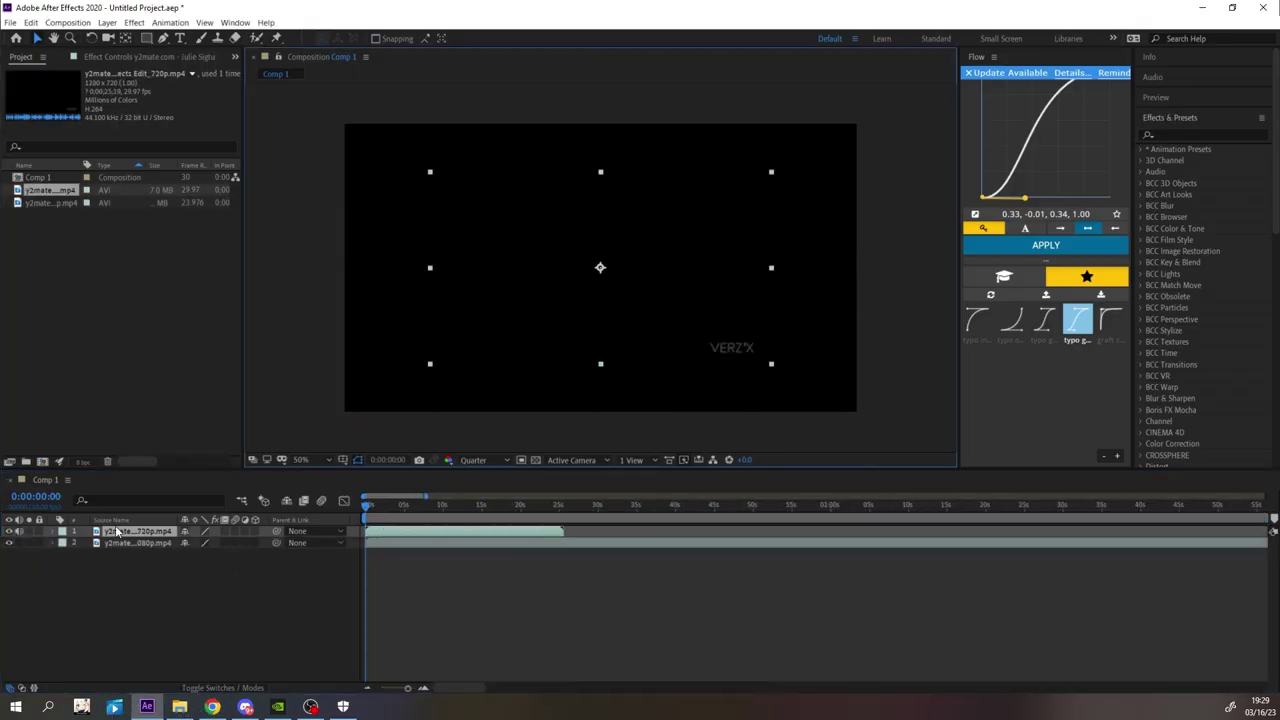
- Scale the 720p reference clip to 46% and place it in the upper-left corner of the frame
key(s)
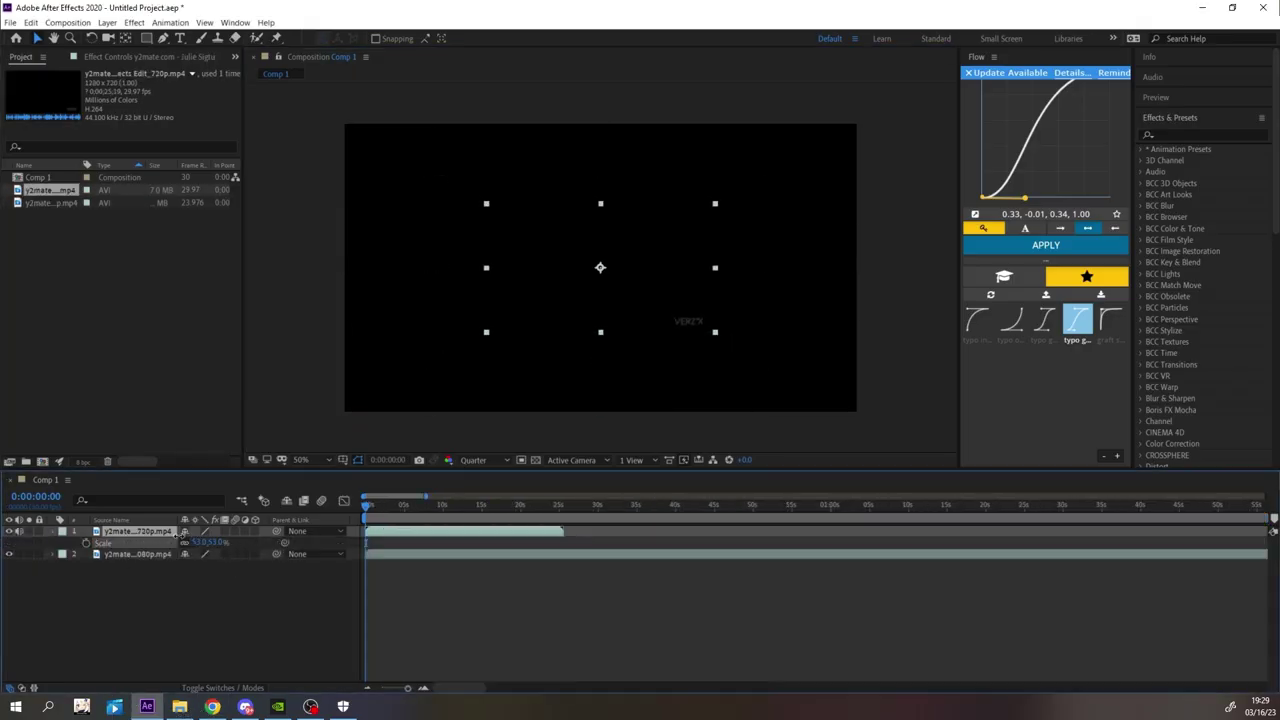
drag(178, 536, 173, 536)
drag(580, 285, 404, 188)
- Trim the work area to the 720p clip's end and save the project as spectre.aep in the AE AEP folder
click(1150, 99)
click(475, 534)
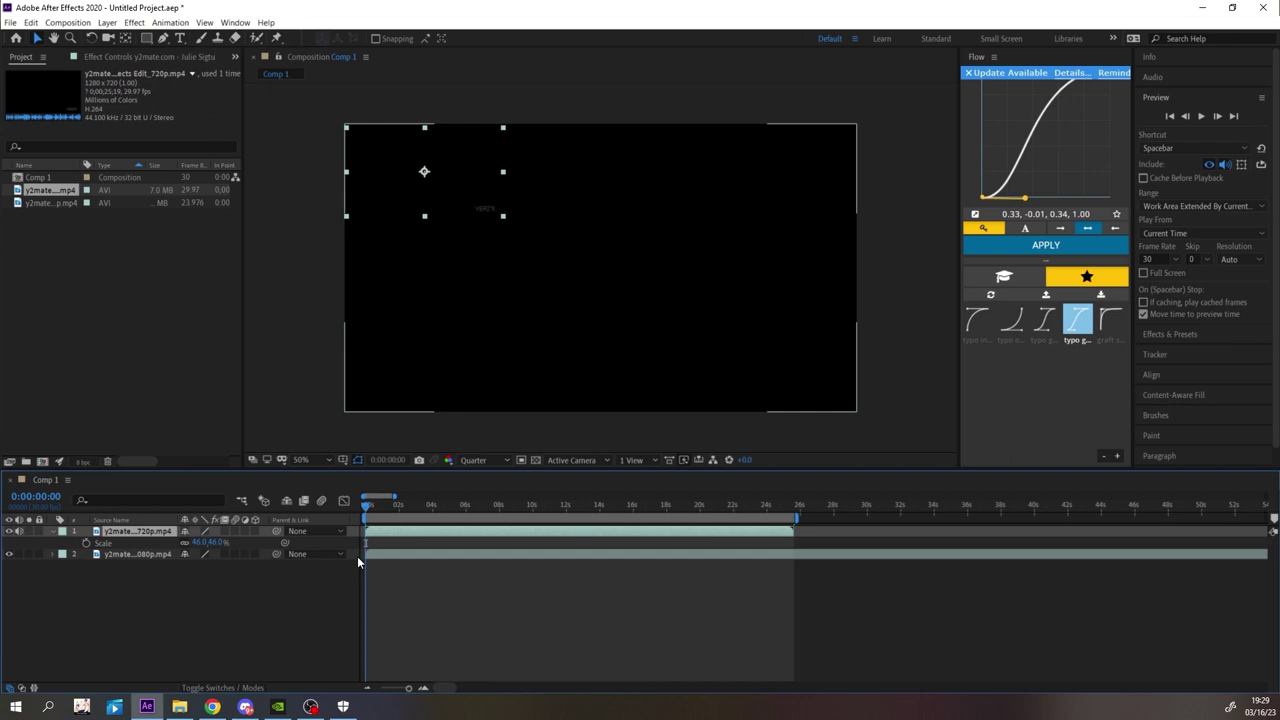
key(ctrl+s)
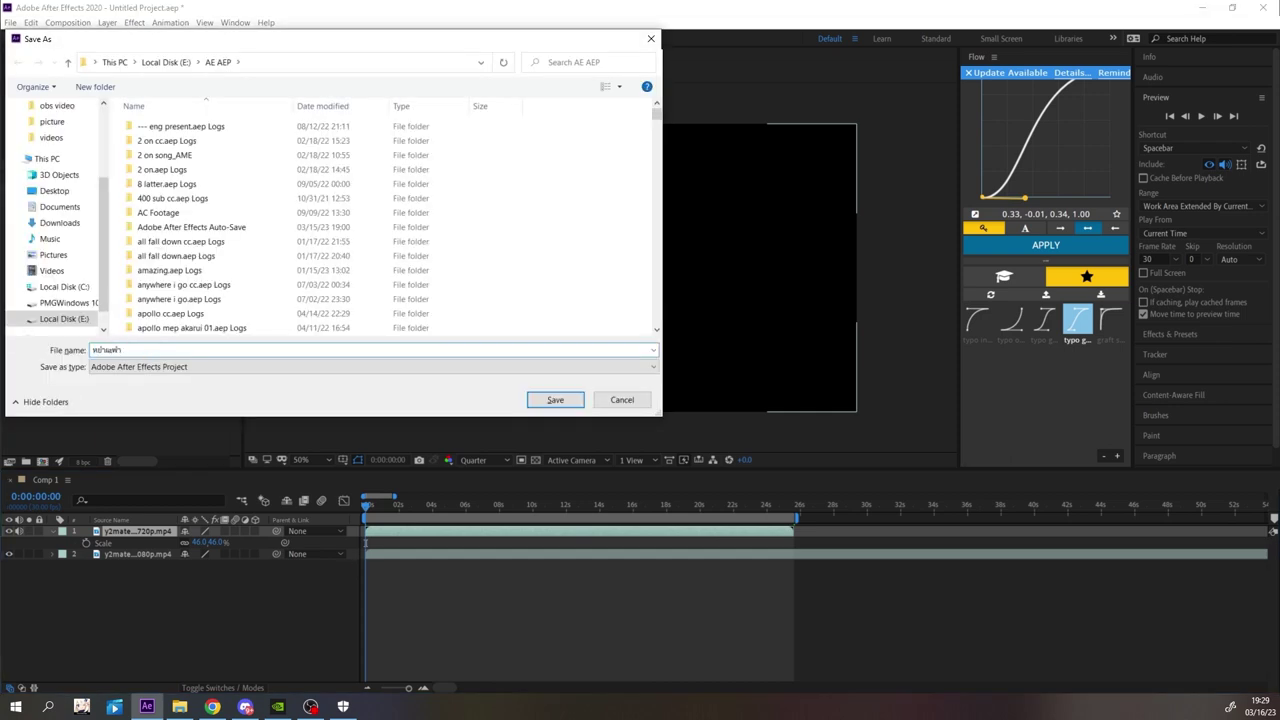
click(555, 400)
- Play the reference edit and add composition markers on its beats up to 0:00:06:24
key(space)
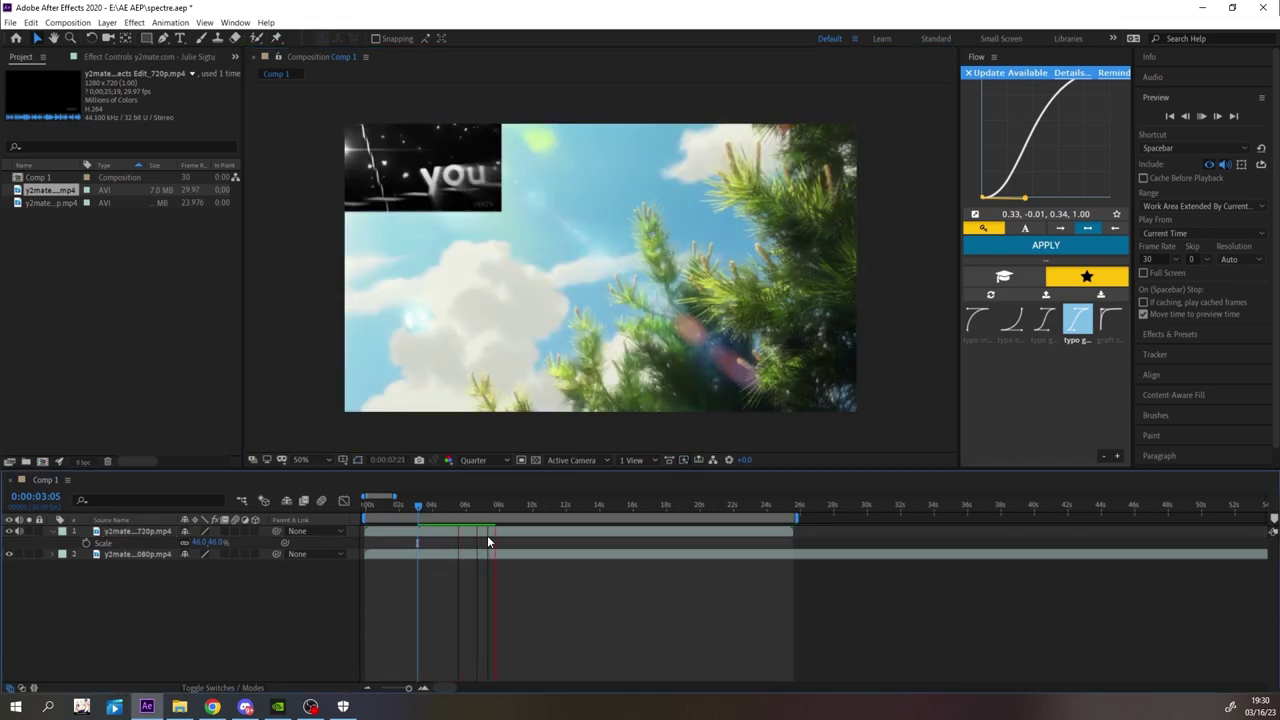
drag(396, 504, 451, 508)
scroll(451, 568, up, 2)
key(space)
click(584, 506)
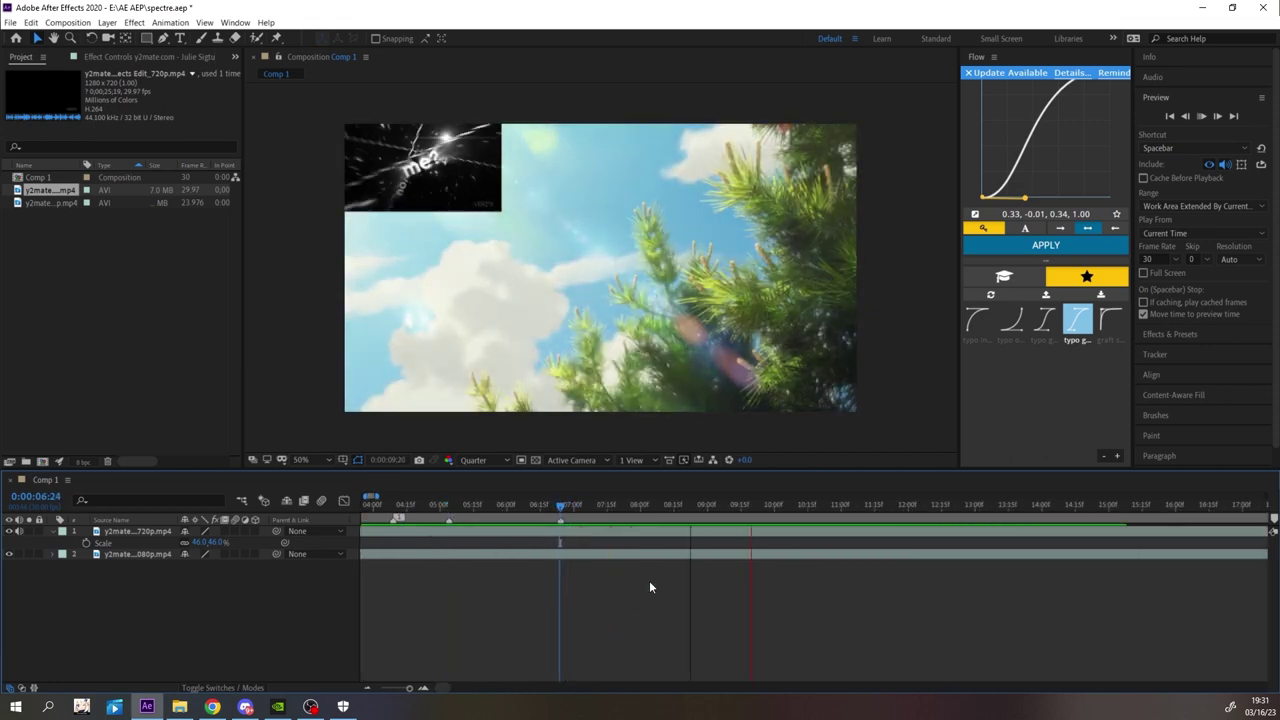
- Add further beat markers to the composition at 0:00:10:00 and 0:00:12:16
click(785, 505)
key(KP_Multiply)
key(space)
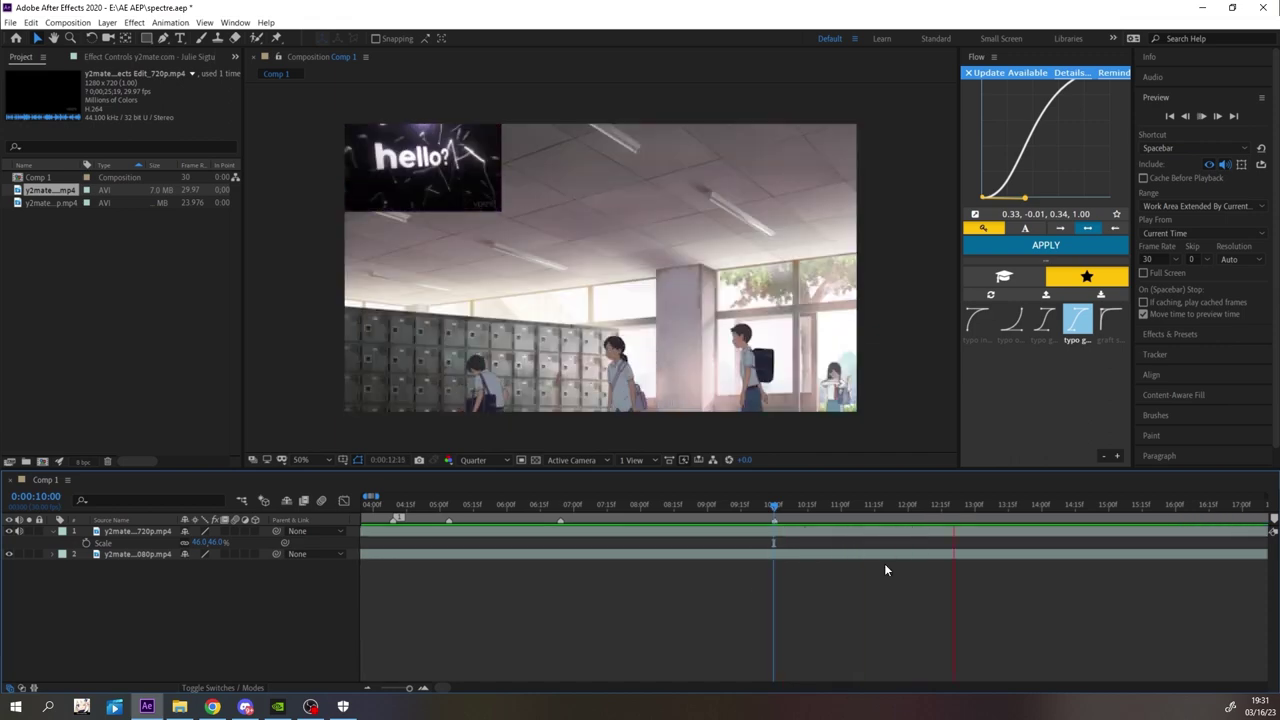
key(space)
drag(919, 506, 942, 508)
key(KP_Multiply)
- Preview the rest of the reference edit after the last beat marker
key(space)
scroll(941, 586, down, 2)
scroll(938, 588, down, 2)
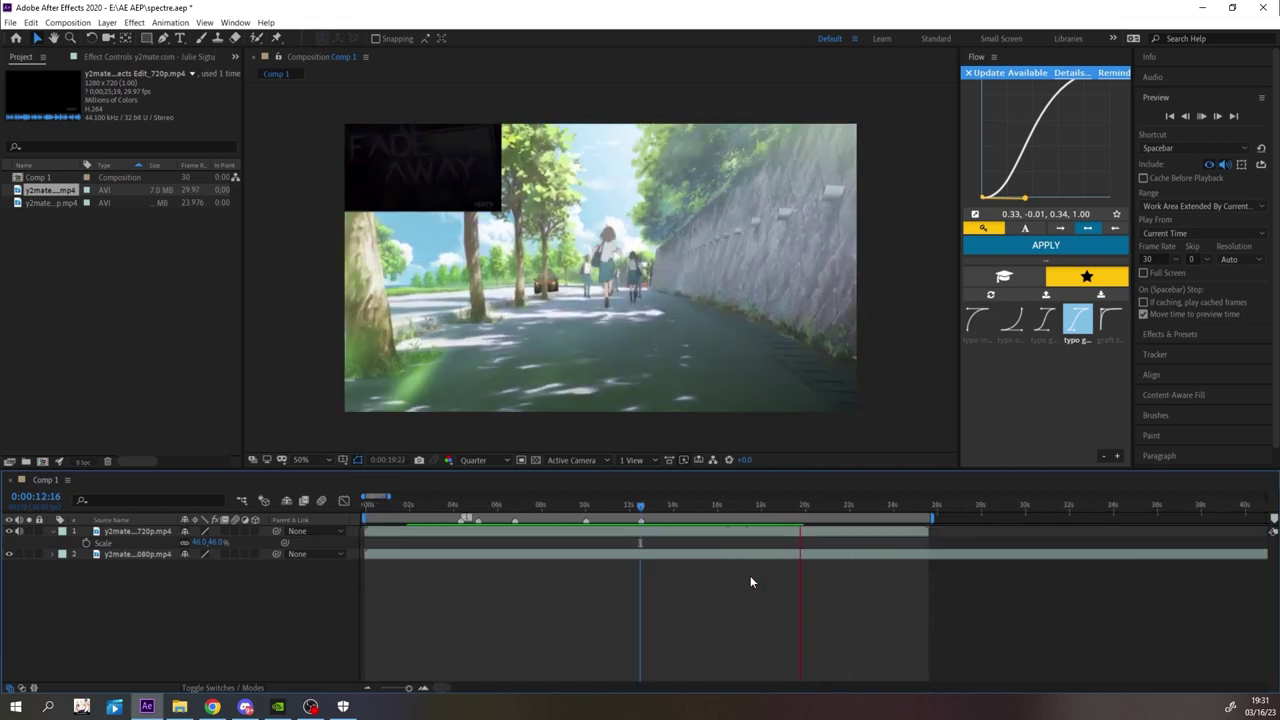
click(789, 507)
key(space)
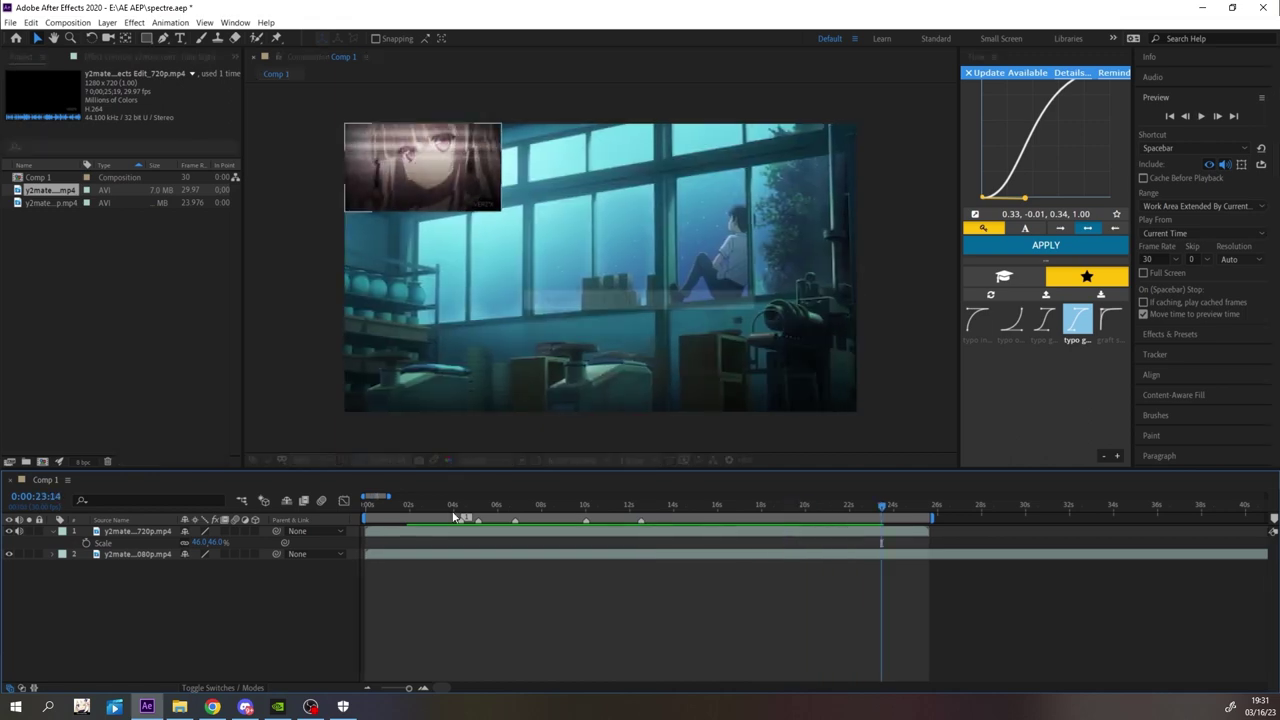
- Duplicate the 720p reference clip, keeping the top copy for video only and an audio-only copy below the 1080p footage
drag(456, 508, 437, 508)
click(121, 533)
key(ctrl+d)
drag(123, 547, 150, 578)
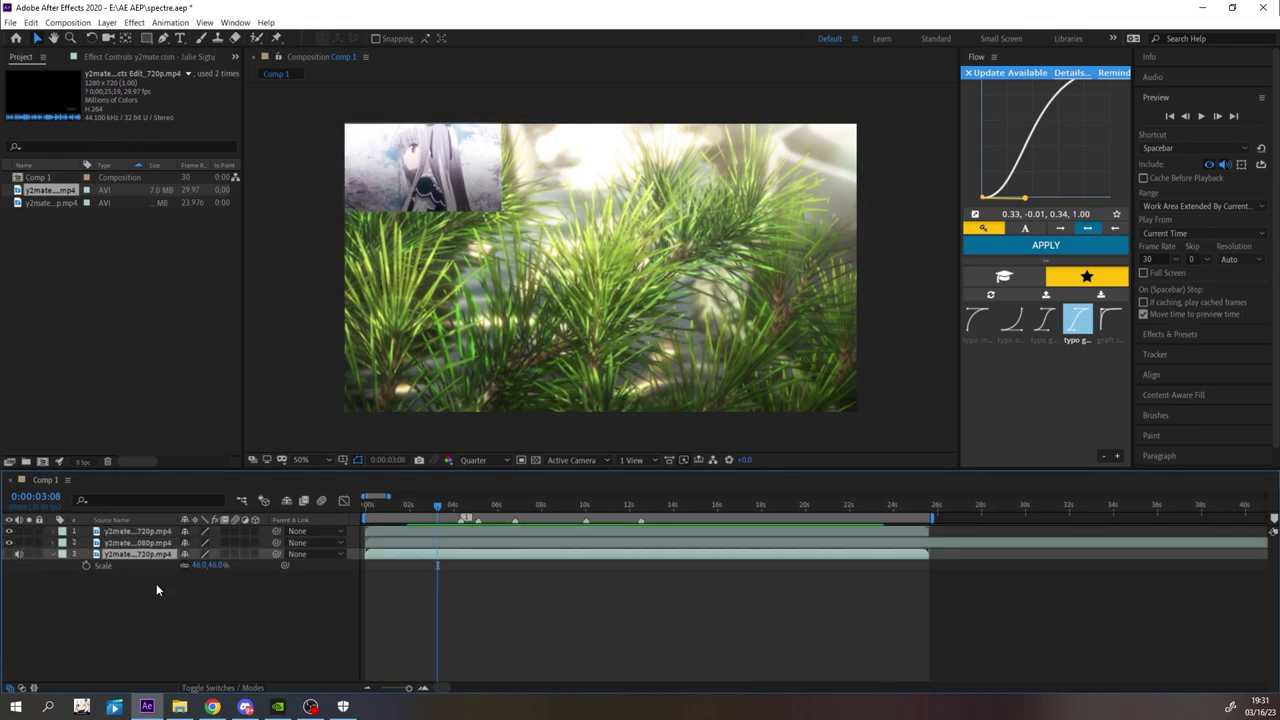
- Label the top reference layer purple and the audio-only copy pink, and save the project
click(62, 554)
click(80, 453)
click(251, 590)
key(ctrl+s)
- Trim the 1080p footage to begin at the fireworks scene and shift it to the start of the composition
scroll(251, 590, up, 3)
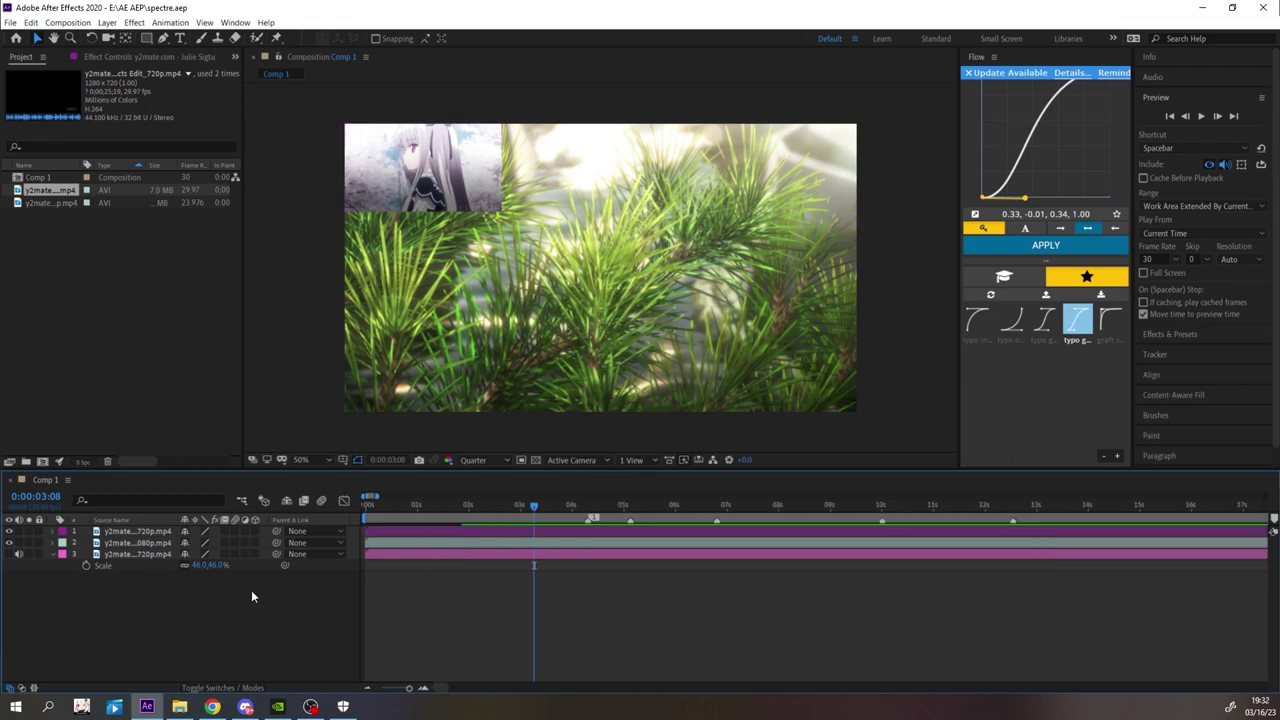
click(415, 508)
key(space)
click(544, 545)
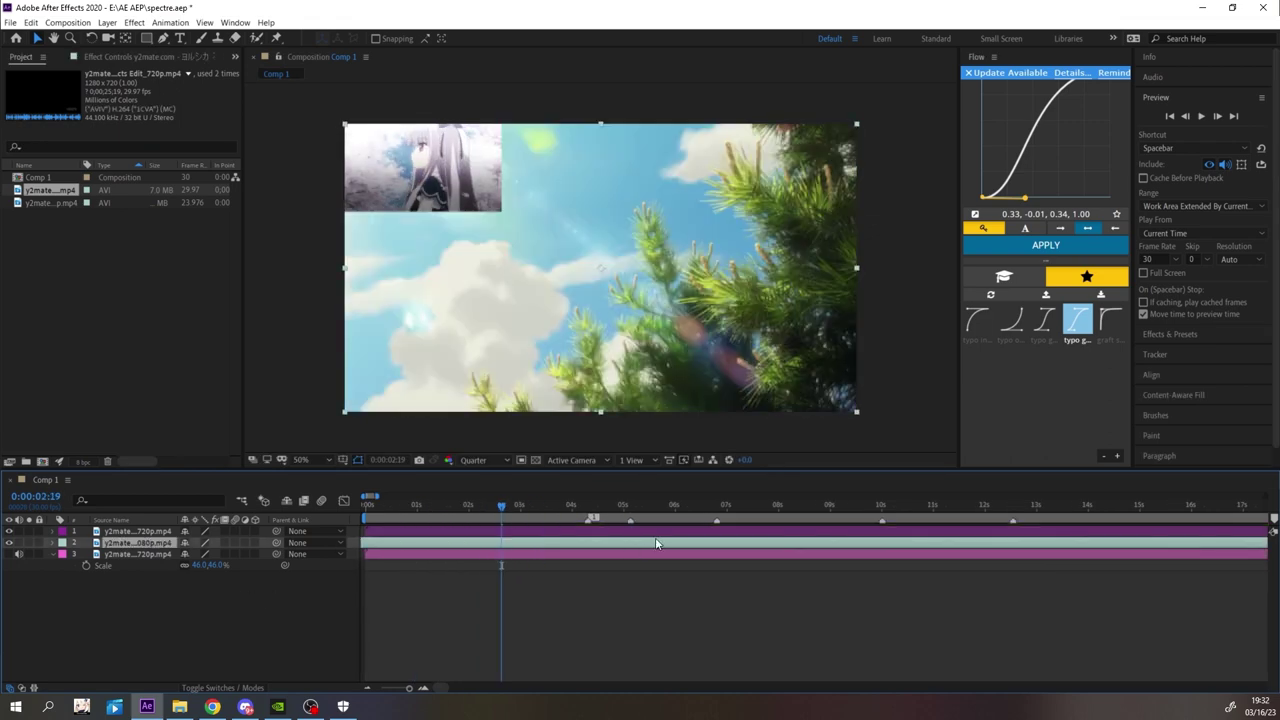
scroll(655, 537, down, 2)
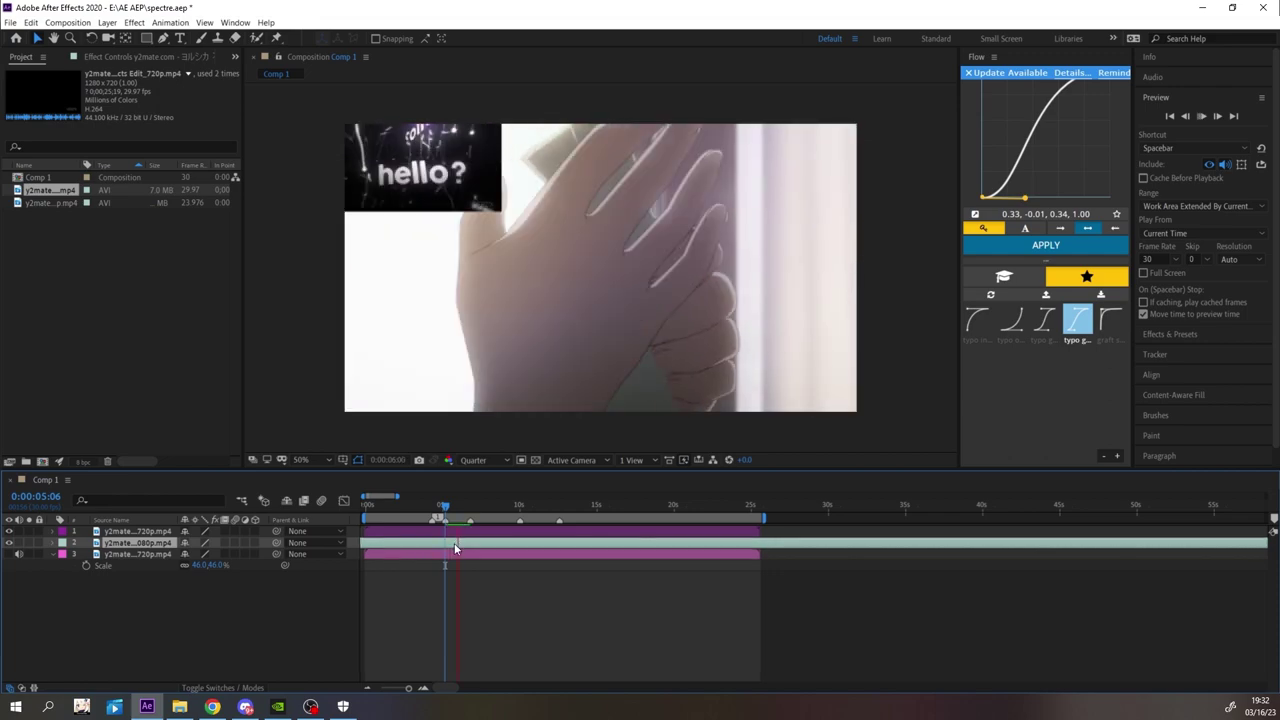
scroll(489, 512, up, 2)
drag(489, 512, 494, 510)
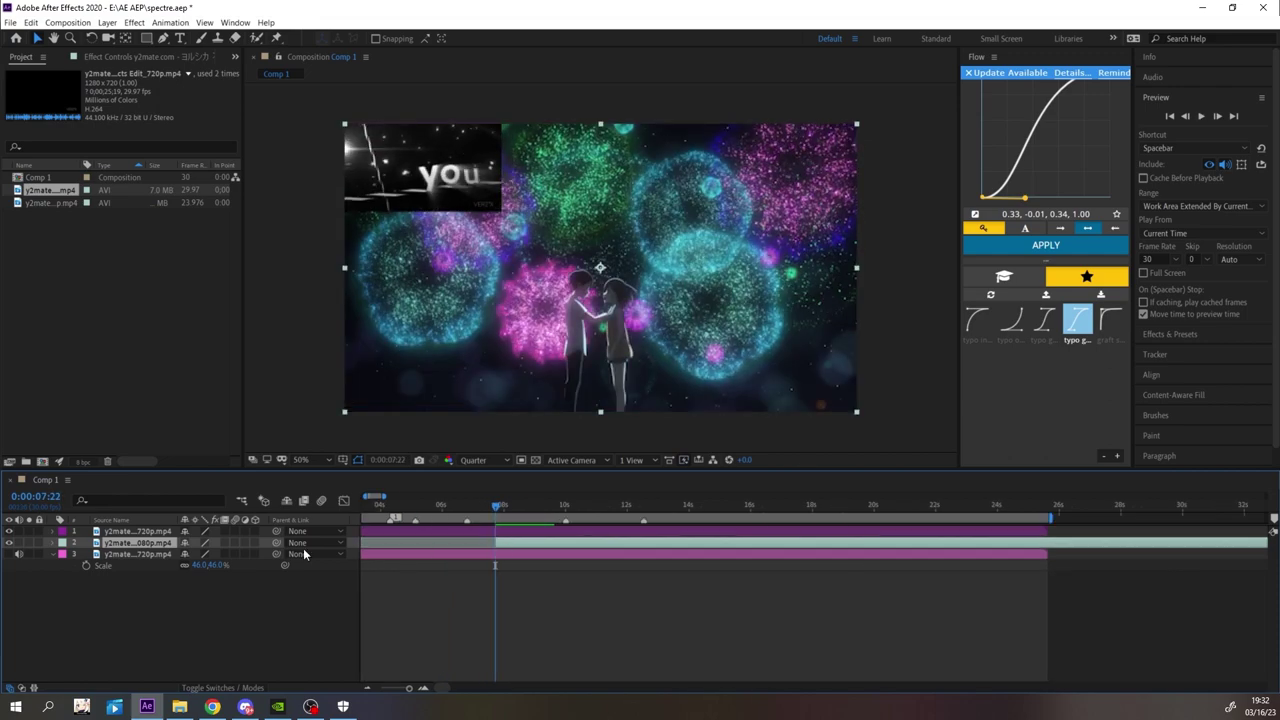
key(ctrl+z)
scroll(374, 546, left, 3)
drag(372, 508, 311, 510)
- Preview the fireworks shot and split the 1080p footage where the shot ends
key(space)
click(398, 508)
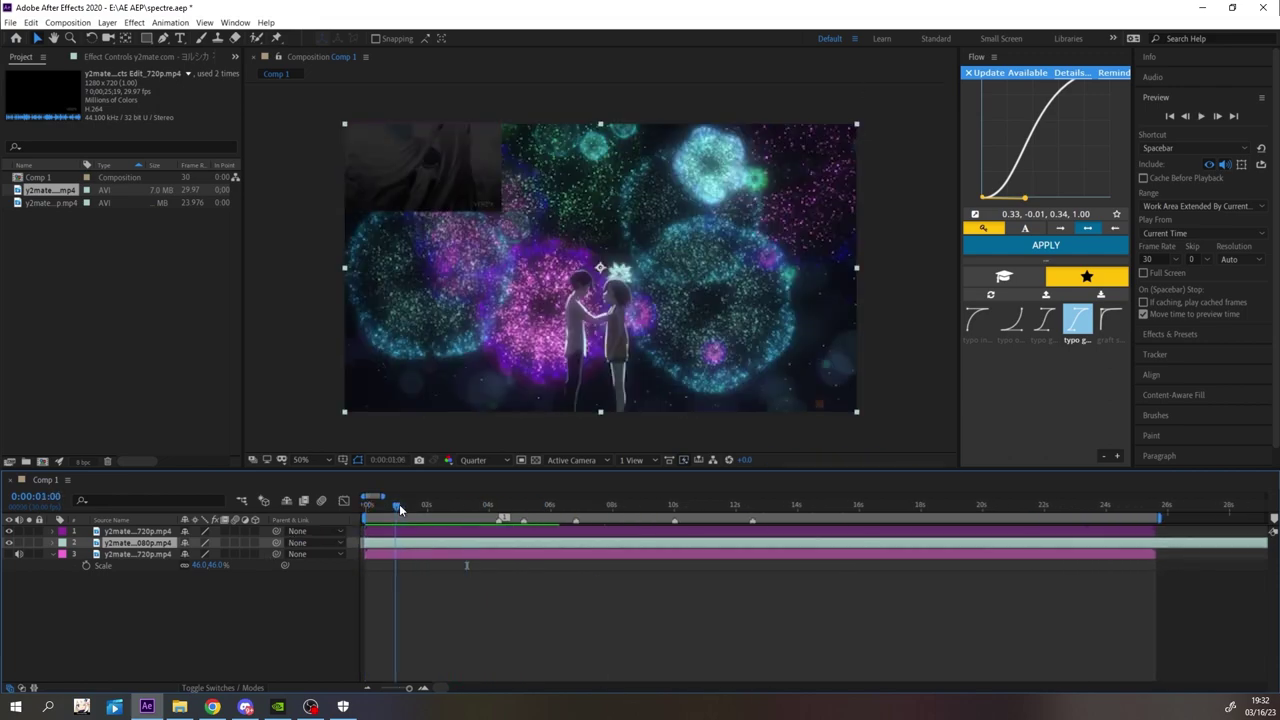
drag(399, 504, 360, 508)
key(ctrl+shift+d)
- Pre-compose the split fireworks clip and enable time remapping on it
click(402, 555)
key(ctrl+shift+c)
click(568, 466)
click(706, 543)
right_click(393, 555)
click(612, 287)
- Try the Twixtor Pro effect on the pre-composed fireworks clip
key(ctrl+space)
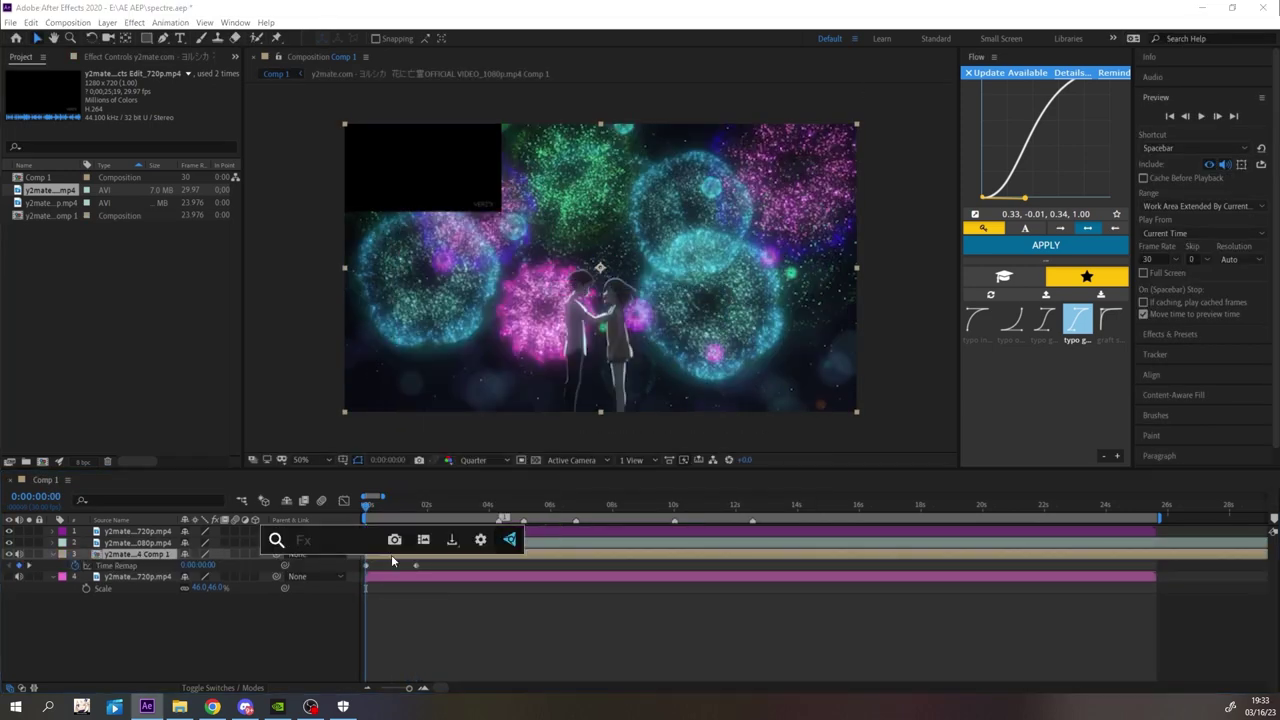
text(twixt)
click(312, 632)
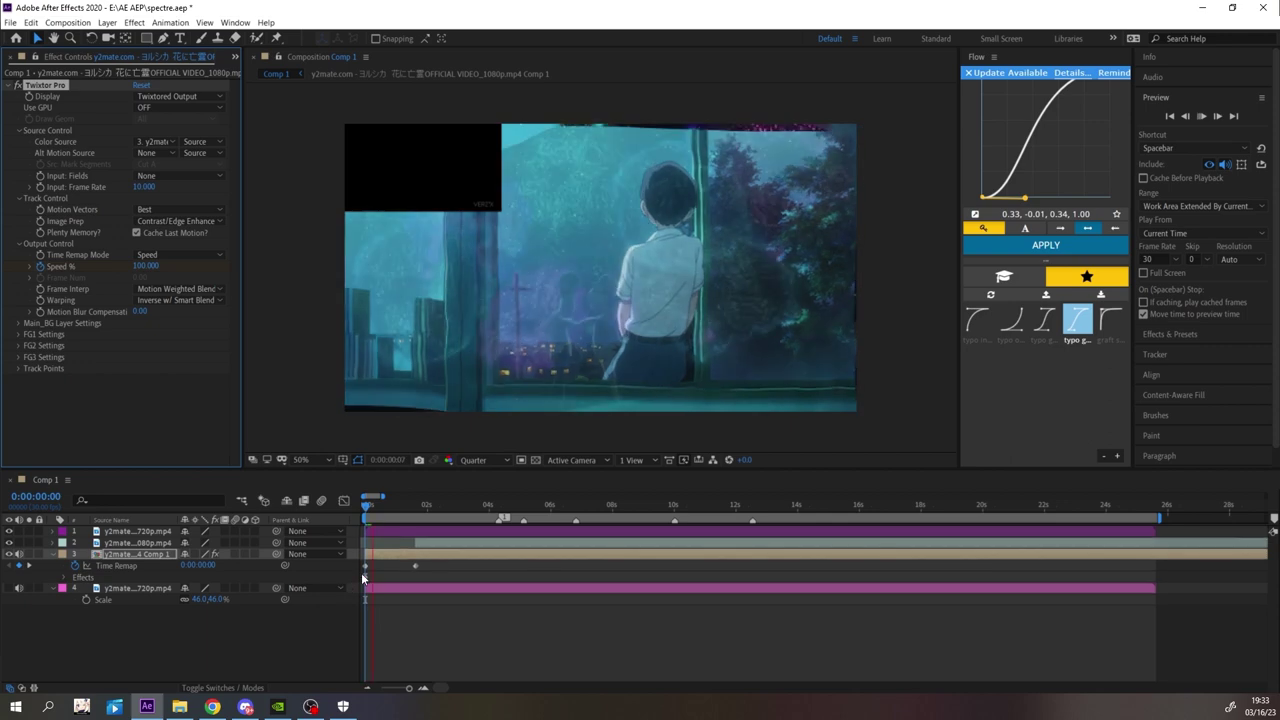
key(ctrl+z)
- Open the fireworks pre-comp and shift its footage about one frame earlier
scroll(350, 578, up, 5)
click(369, 508)
double_click(380, 553)
drag(494, 531, 472, 496)
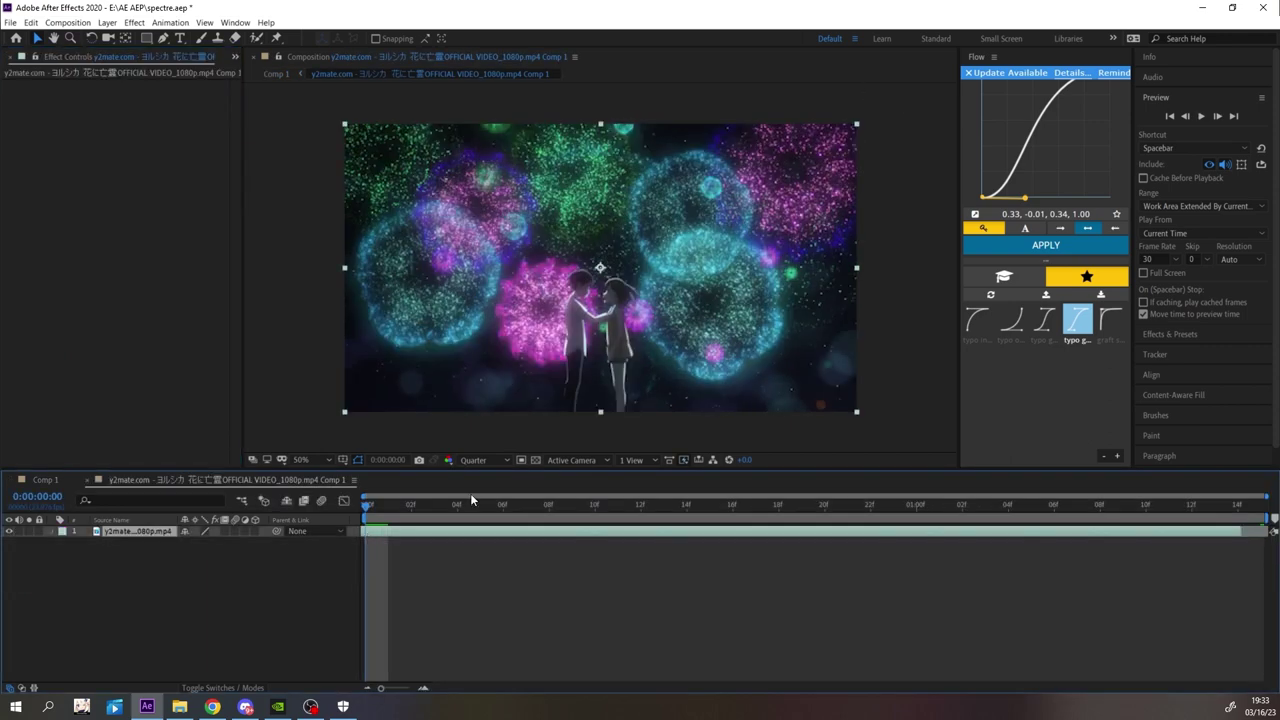
- Apply Twixtor Pro to the fireworks pre-comp in Comp 1 and keyframe its Speed to 50% at 0:00:00:01
click(45, 480)
key(ctrl+space)
text(twixt)
click(316, 598)
key(space)
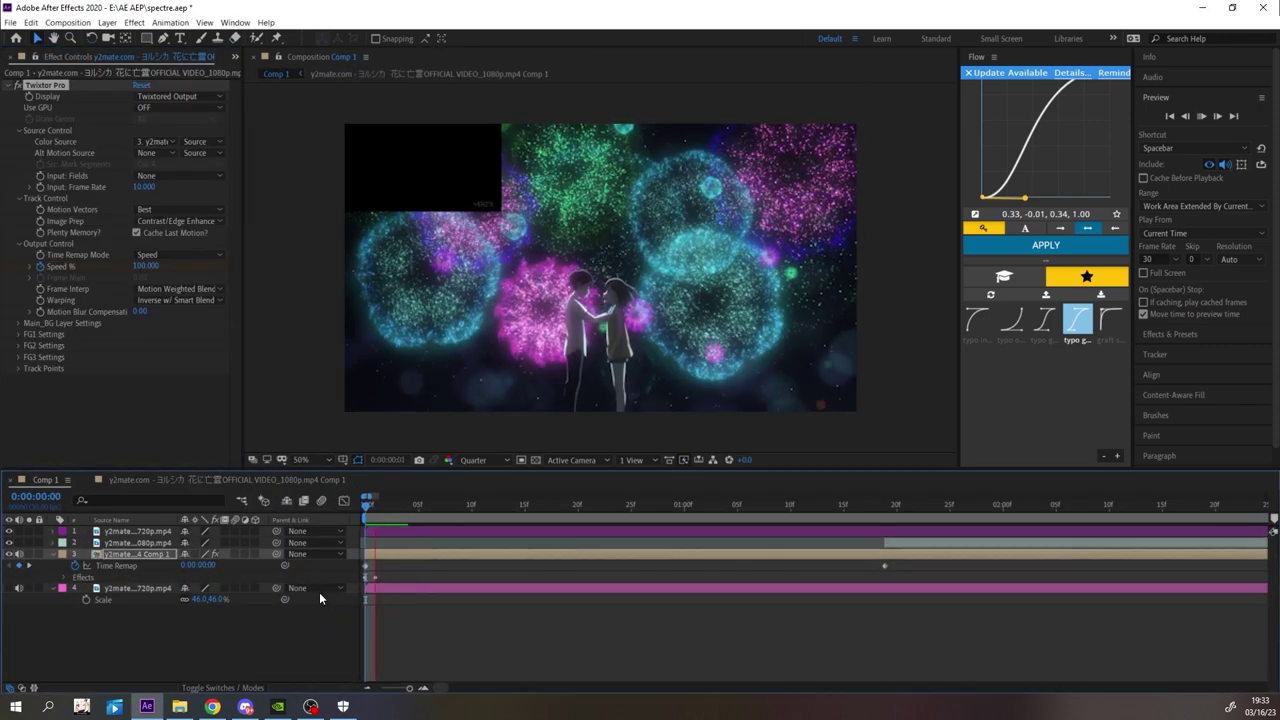
click(381, 506)
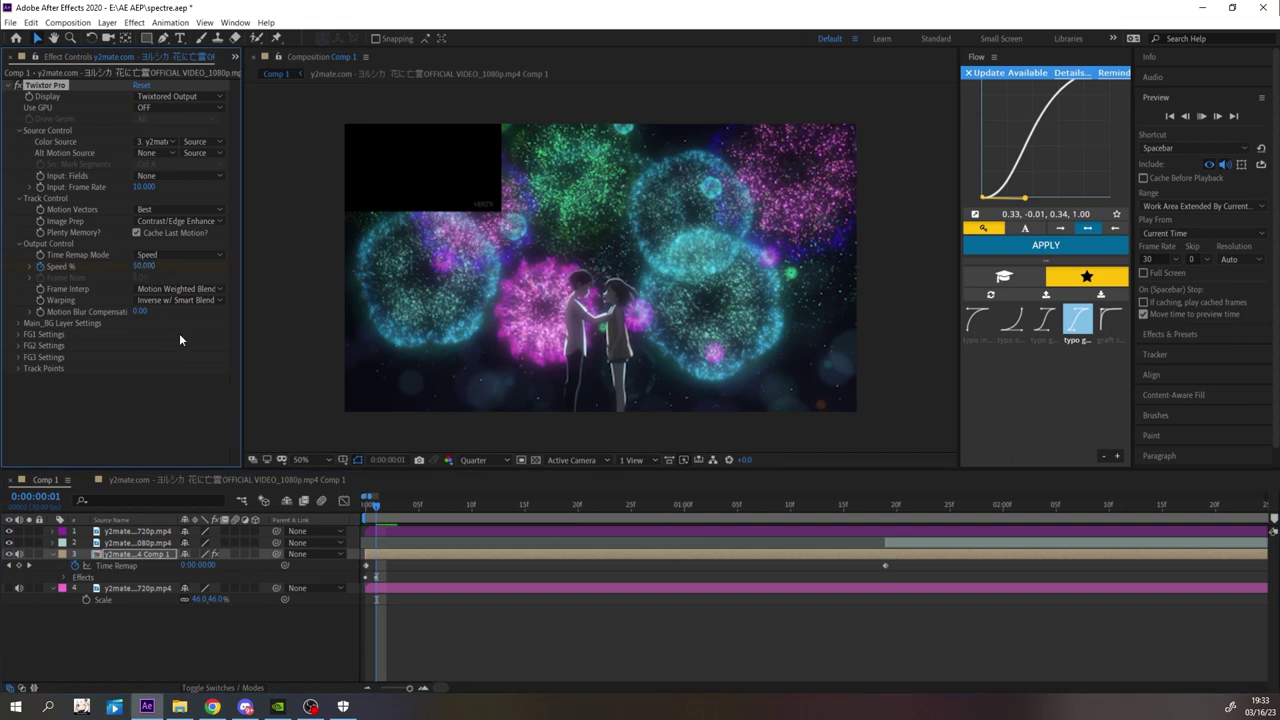
key(space)
key(space)
- Move the remaining 1080p footage later so that it starts at about 0:00:05:17
scroll(765, 543, down, 5)
drag(584, 543, 926, 543)
key(space)
drag(389, 508, 325, 509)
- Set the fireworks clip's Twixtor Pro Speed keyframe at 0:00:00:01 to 20% and preview the slow motion
click(29, 566)
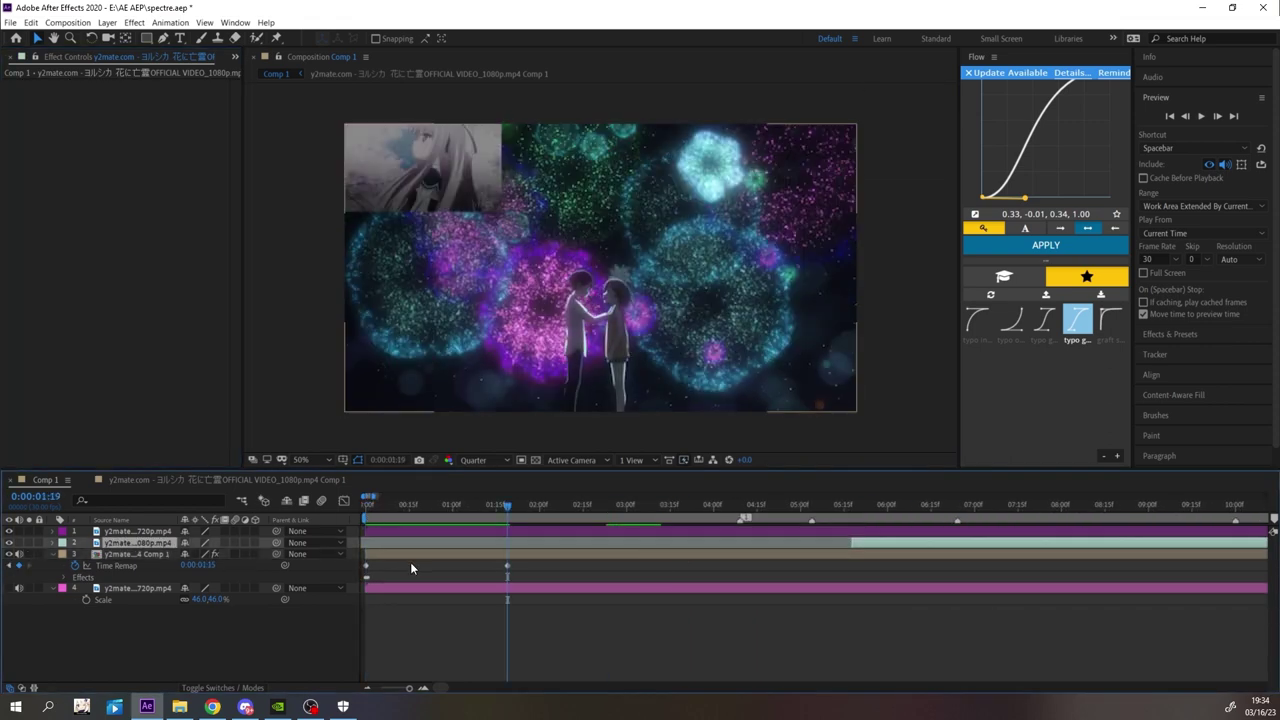
click(140, 554)
key(u)
key(j)
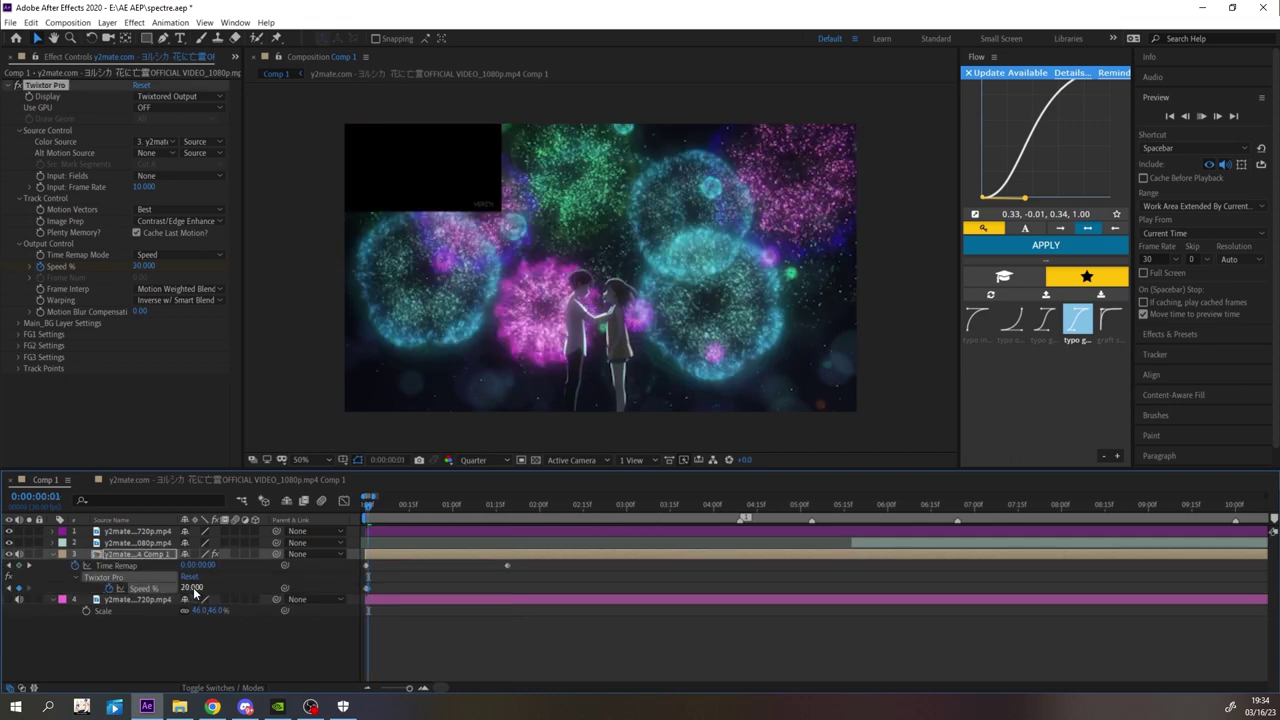
key(space)
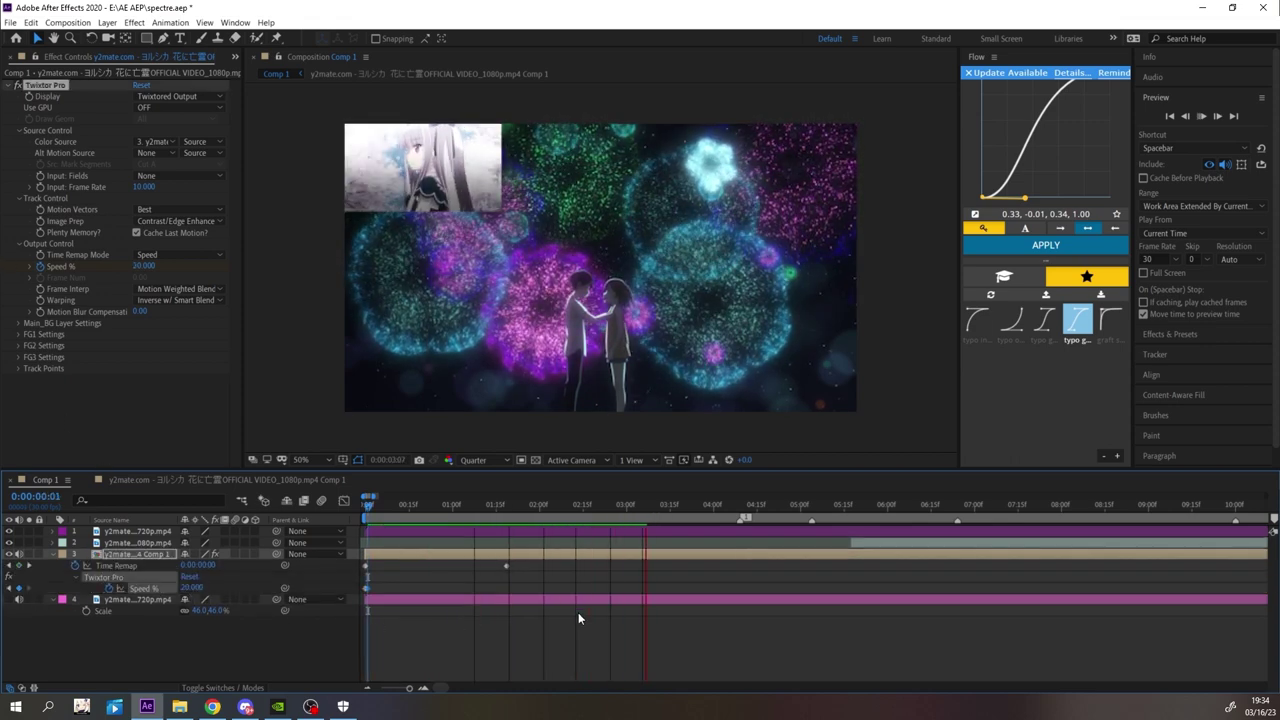
- Pre-compose the slowed fireworks clip, trimmed at the 0:00:05:04 marker, and add a camera above it
click(810, 506)
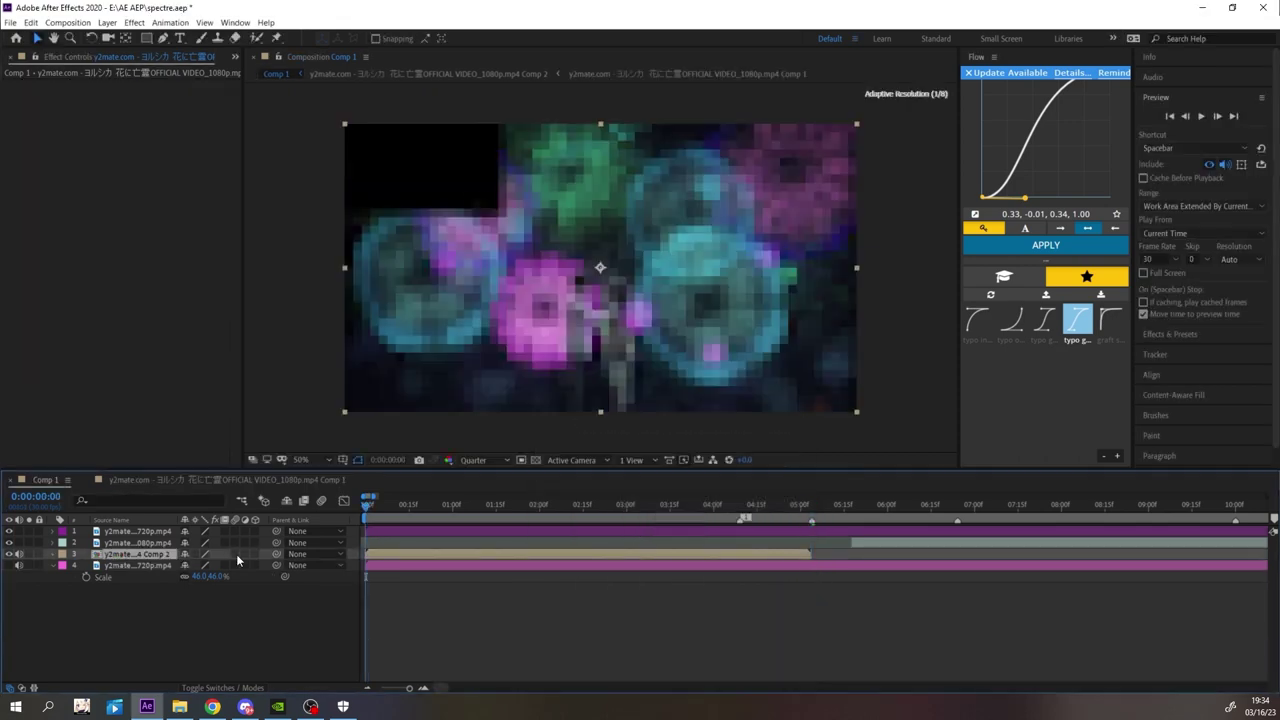
right_click(243, 488)
click(575, 569)
click(792, 578)
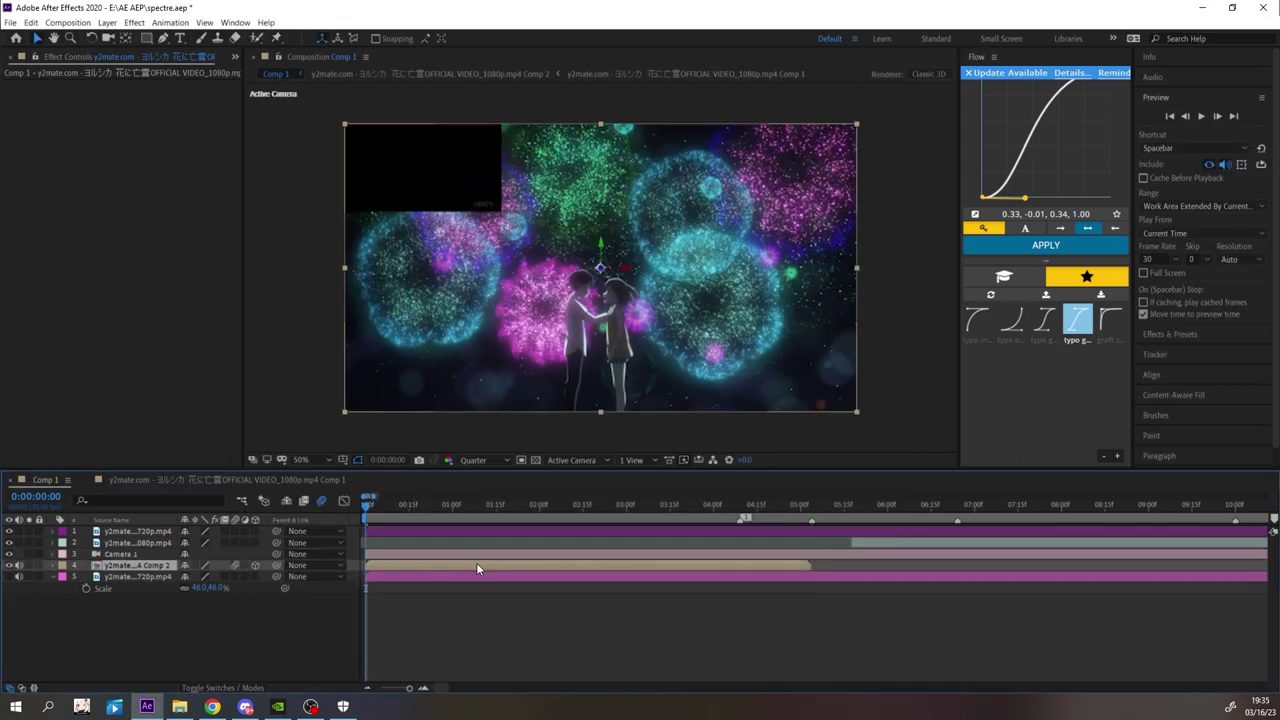
- Add a 3D null as the camera's parent and duplicate it into a parented chain of seven nulls
key(ctrl+alt+shift+y)
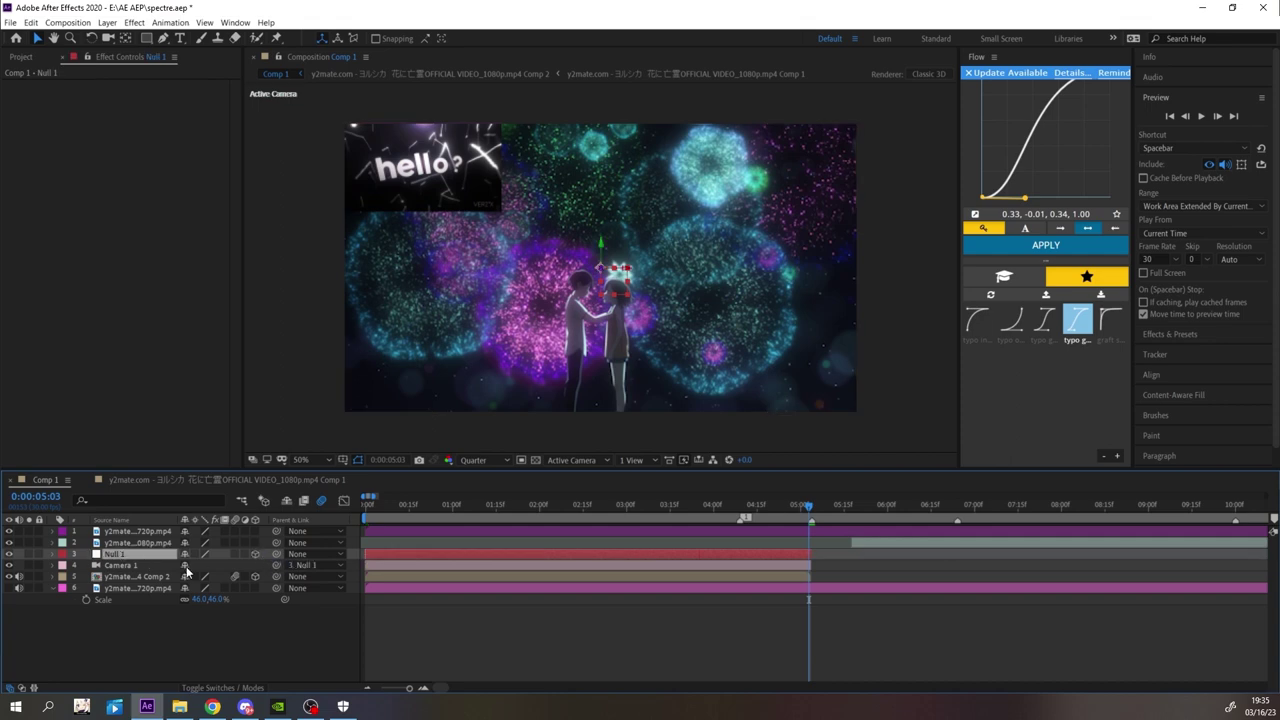
key(ctrl+d)
key(ctrl+d)
key(ctrl+d)
key(ctrl+d)
key(ctrl+d)
key(ctrl+d)
- Animate the camera's parent null in Position Z from 750 at the start to 0 at about 0:00:02:24, with the 0.00, -0.01, 0.00, 1.00 curve
key(Home)
click(404, 620)
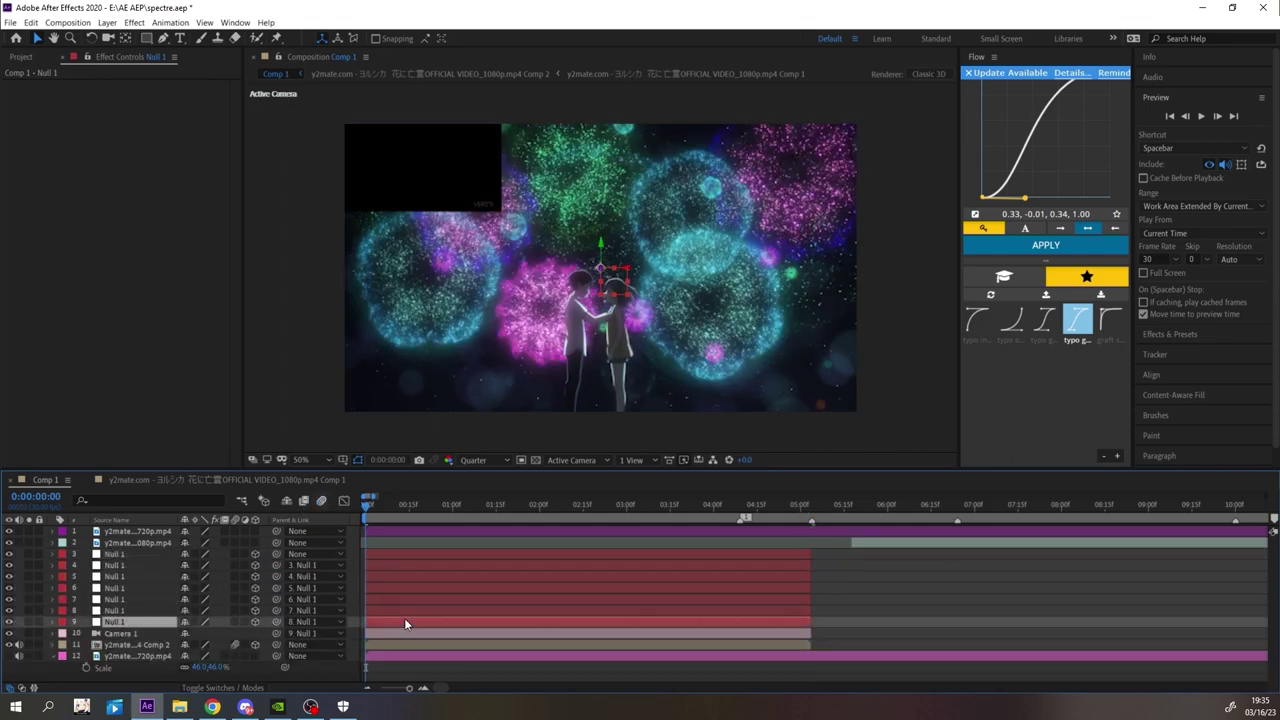
key(p)
click(148, 633)
key(space)
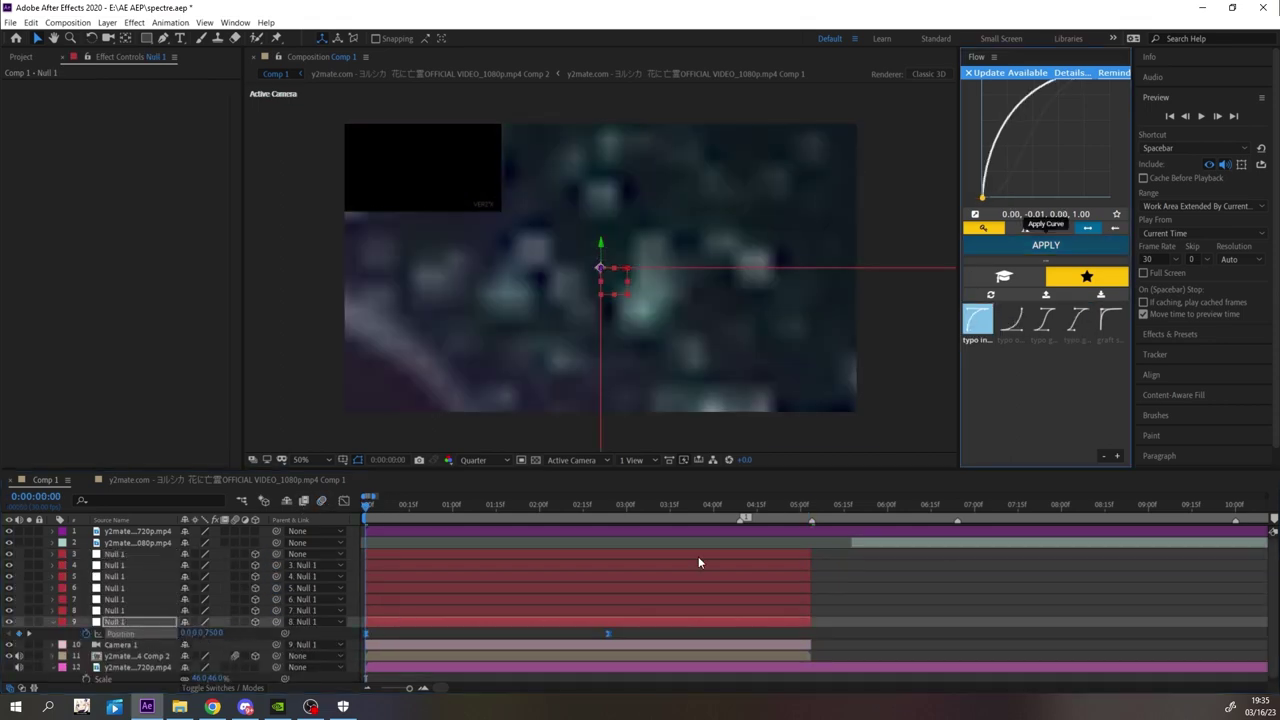
- Animate the layer 8 null's Position from 0:00:01:29 to 0, 198, 308 at 0:00:04:15 with the 0.67, -0.01, 0.34, 1.00 curve
click(586, 608)
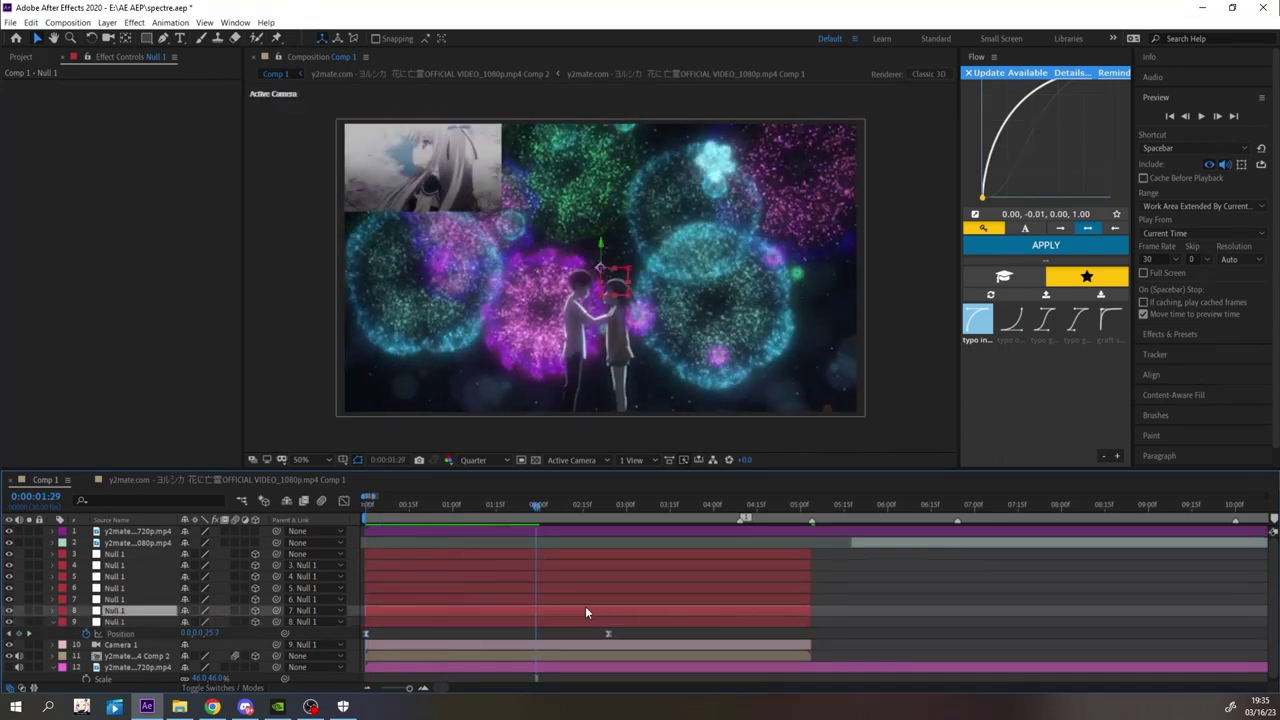
key(p)
click(757, 506)
drag(214, 622, 244, 625)
click(122, 622)
click(1044, 320)
click(1026, 246)
key(space)
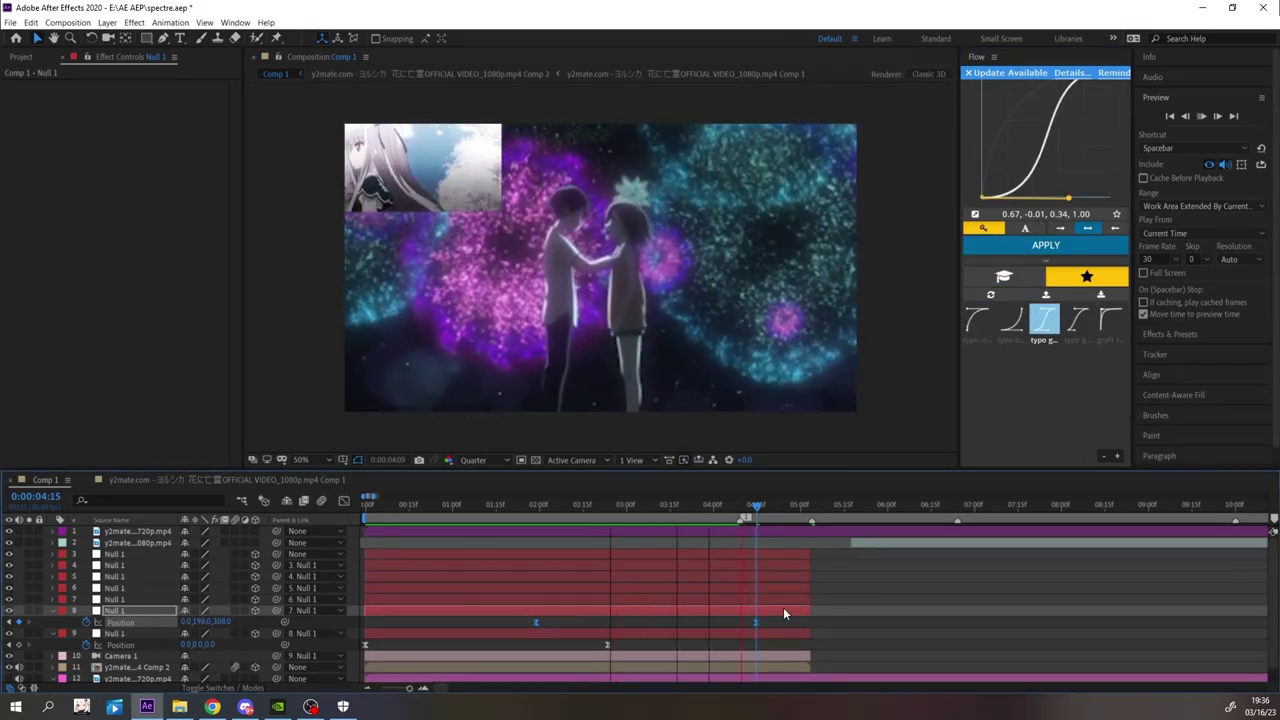
click(787, 619)
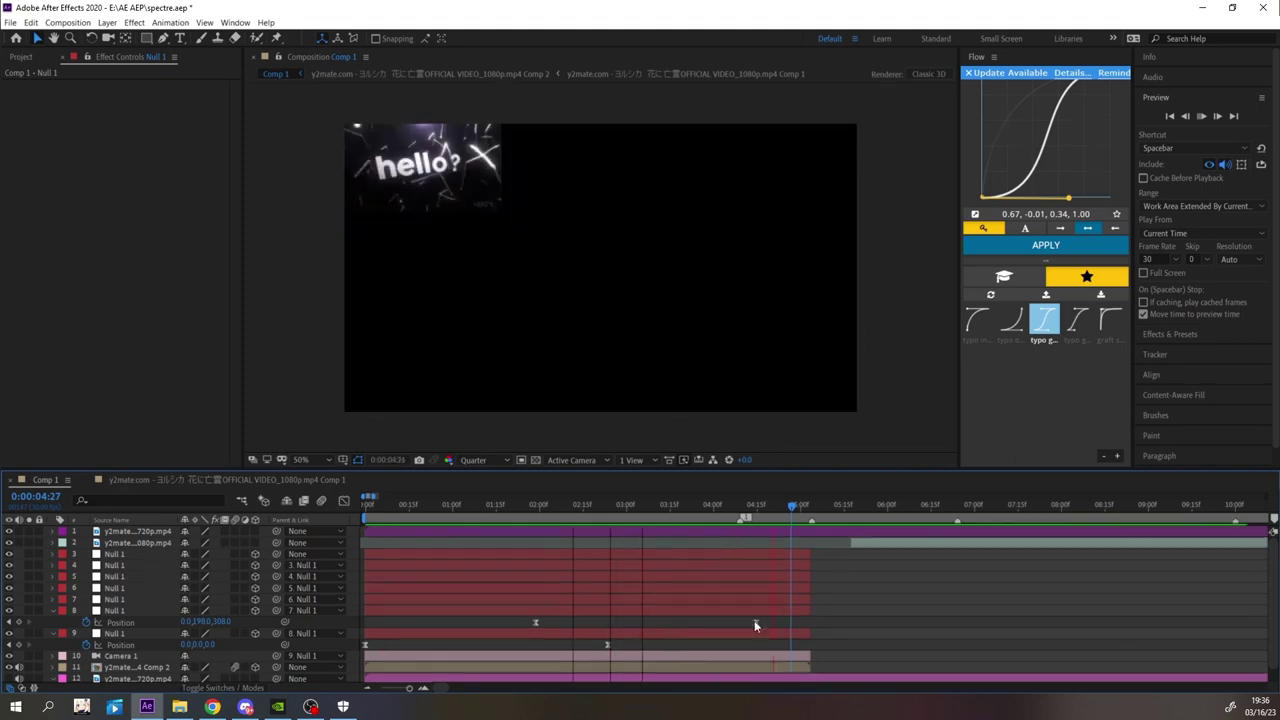
- Move the layer 8 null's Position keyframes to about 0:00:01:17 and 0:00:05:04, and preview the camera move
key(space)
drag(536, 623, 502, 623)
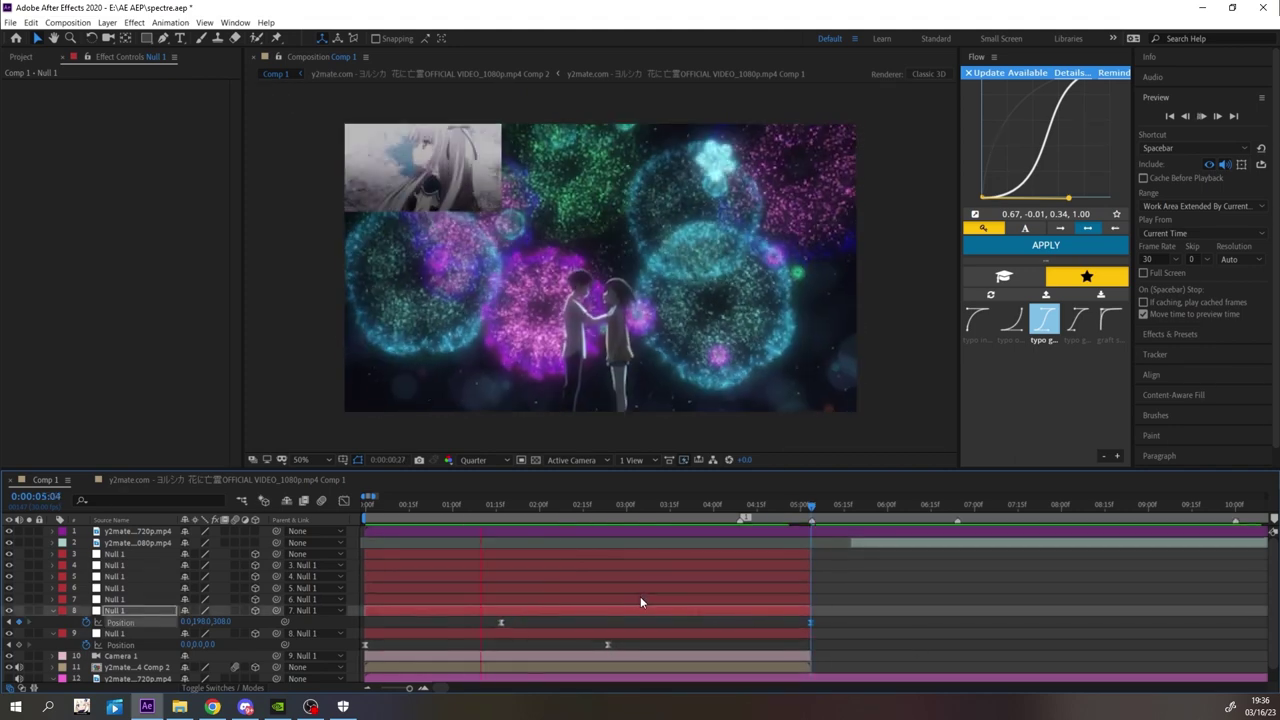
click(664, 645)
key(space)
- Pre-compose all the nulls, the camera and the fireworks clip together
click(139, 669)
shift+click(133, 554)
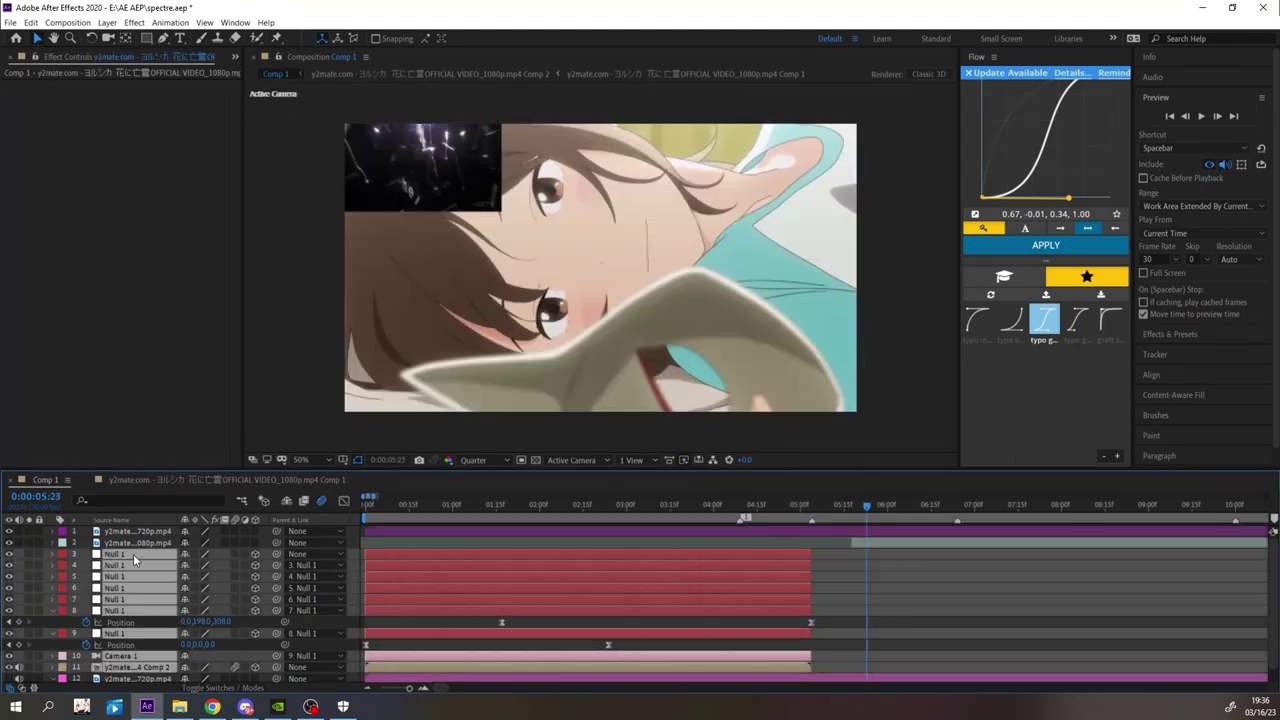
key(ctrl+shift+c)
click(688, 536)
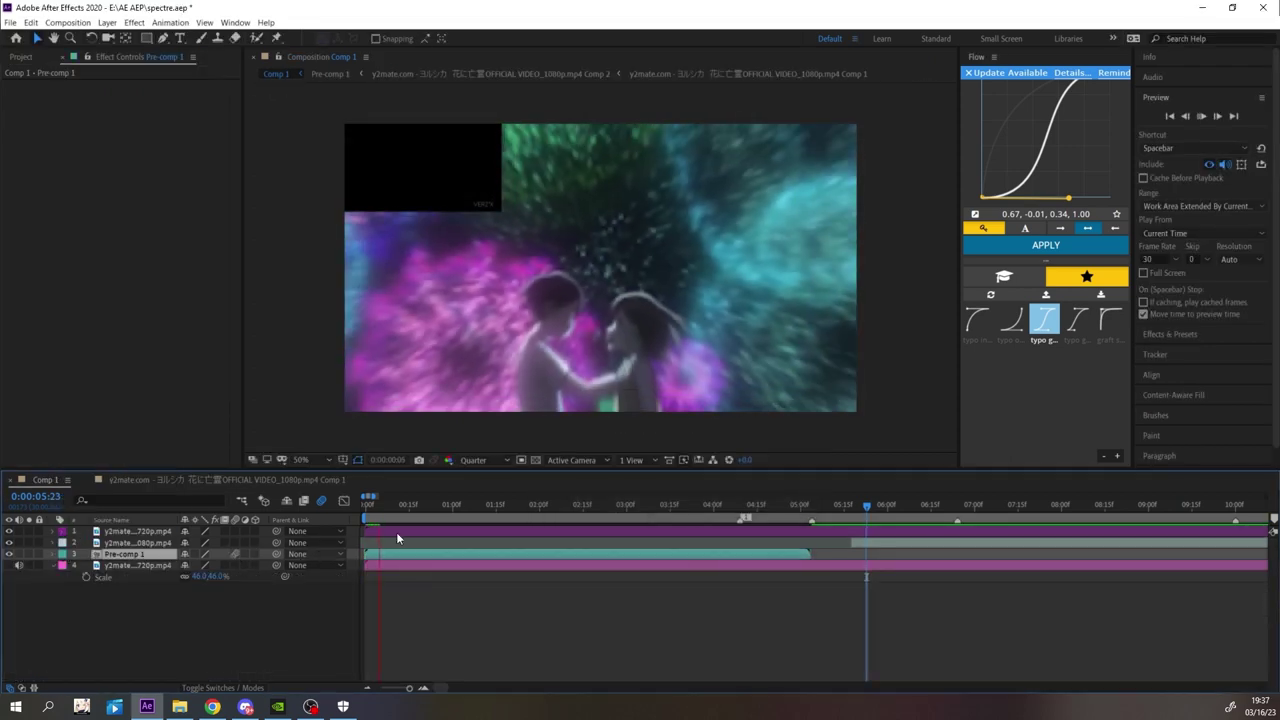
- Fade in the new pre-comp with Opacity keyframes from 0% at the start to full at about 0:00:02:25
key(alt+shift+t)
key(Home)
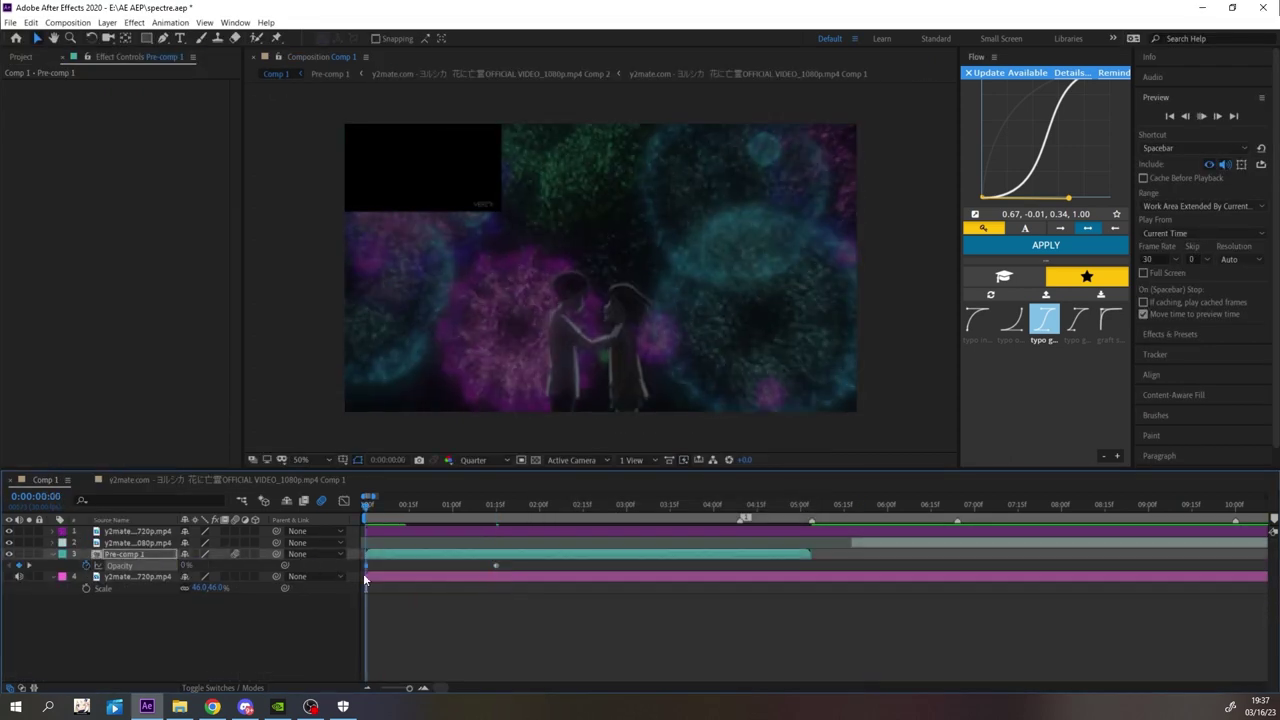
key(space)
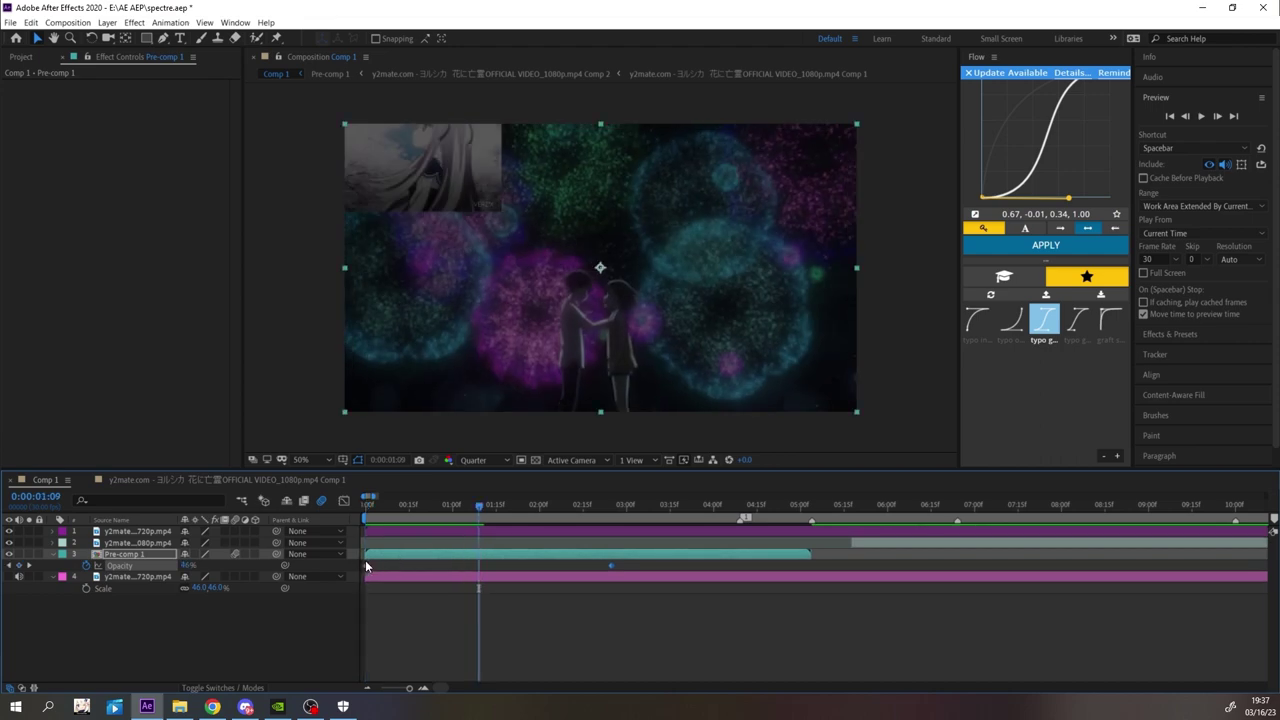
- Delay the start of Pre-comp 1's fade-in by moving its first Opacity keyframe to about 0:00:00:08, and preview it
drag(366, 566, 389, 566)
drag(377, 507, 334, 522)
key(space)
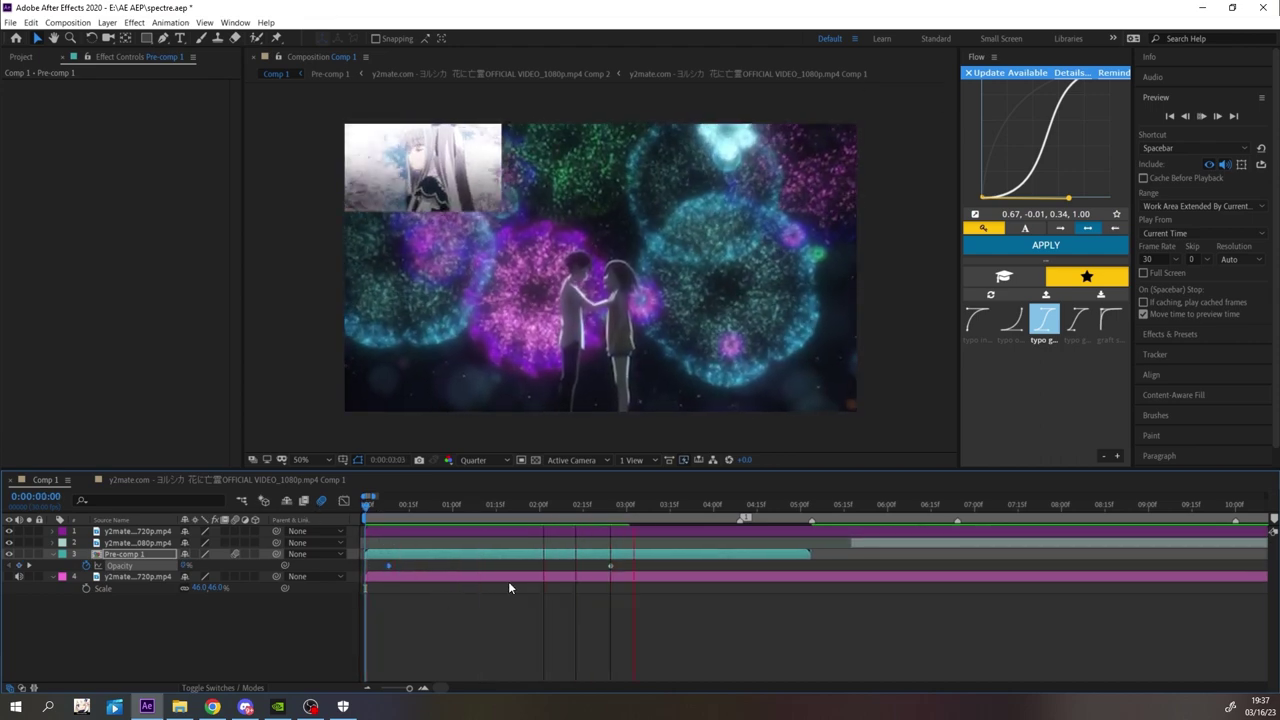
key(space)
drag(389, 507, 360, 516)
key(space)
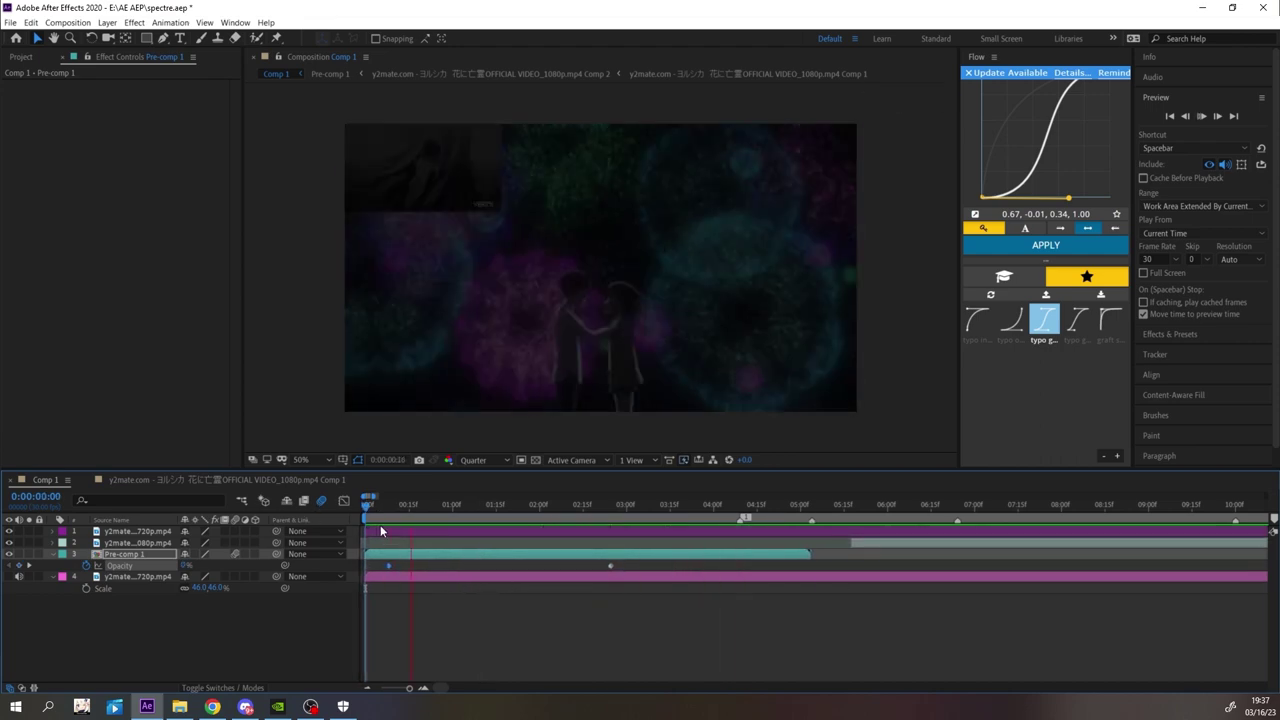
key(space)
- Shift the 1080p clip on layer 2 later so that it starts at about 0:00:12:11
click(741, 507)
key(minus)
drag(568, 543, 813, 543)
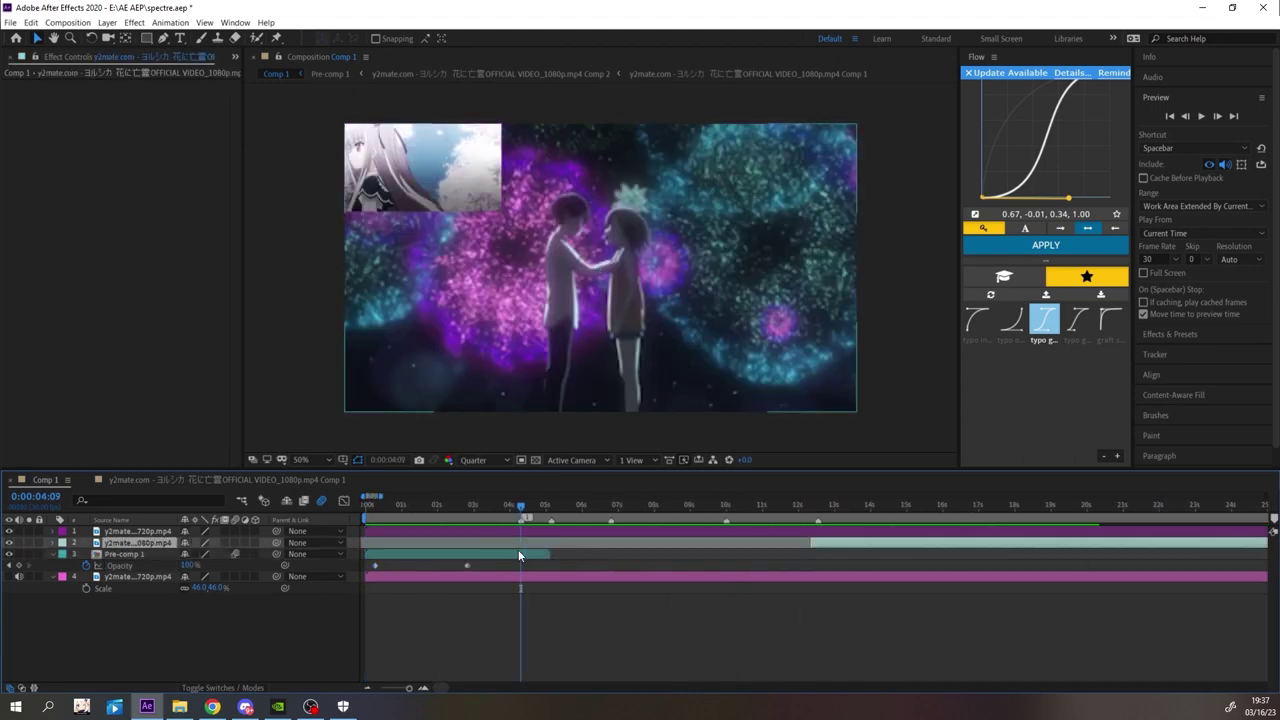
- Create a black solid above the 1080p clip and trim it to run from 0:00:04:09 to 0:00:06:24
right_click(265, 630)
mouse_move(310, 503)
click(447, 531)
click(830, 589)
key(alt+bracketleft)
click(611, 508)
key(equal)
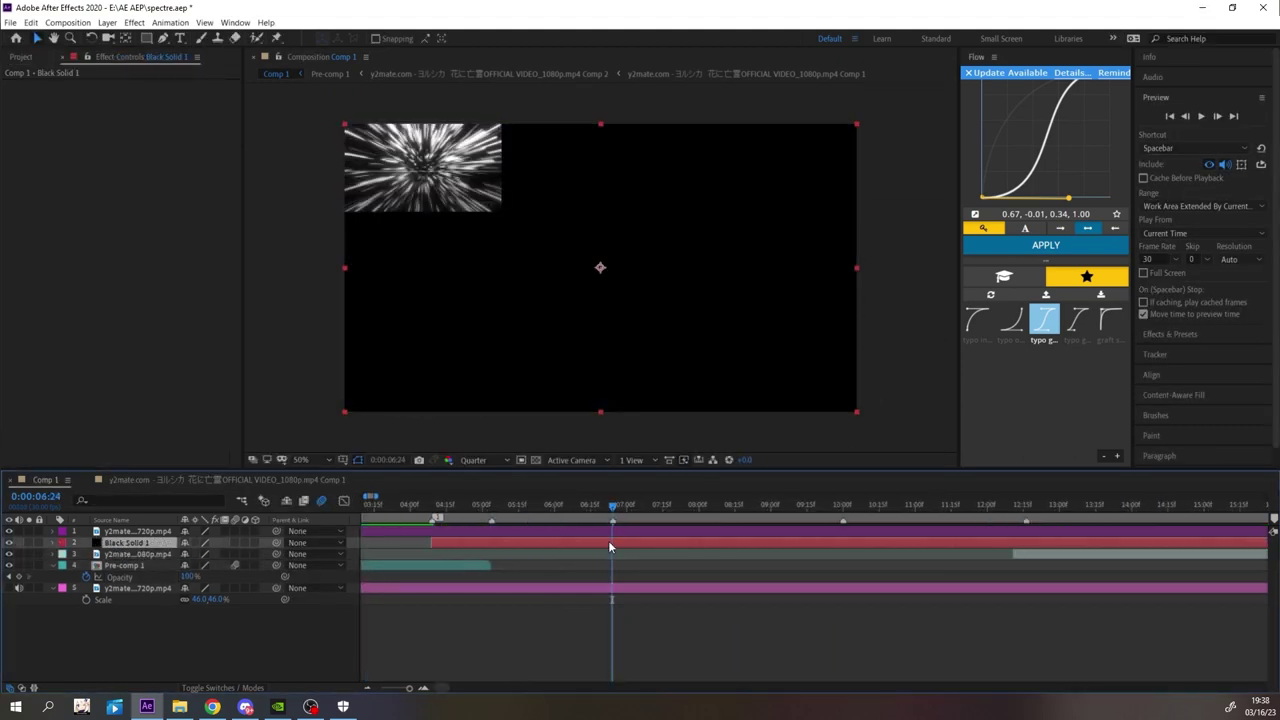
key(alt+bracketright)
- Duplicate the reference clip and keep only the copy's portion from 0:00:04:09 to 0:00:06:24
click(587, 533)
key(ctrl+d)
click(575, 542)
key(alt+bracketright)
click(508, 541)
key(ctrl+shift+d)
click(416, 554)
key(Delete)
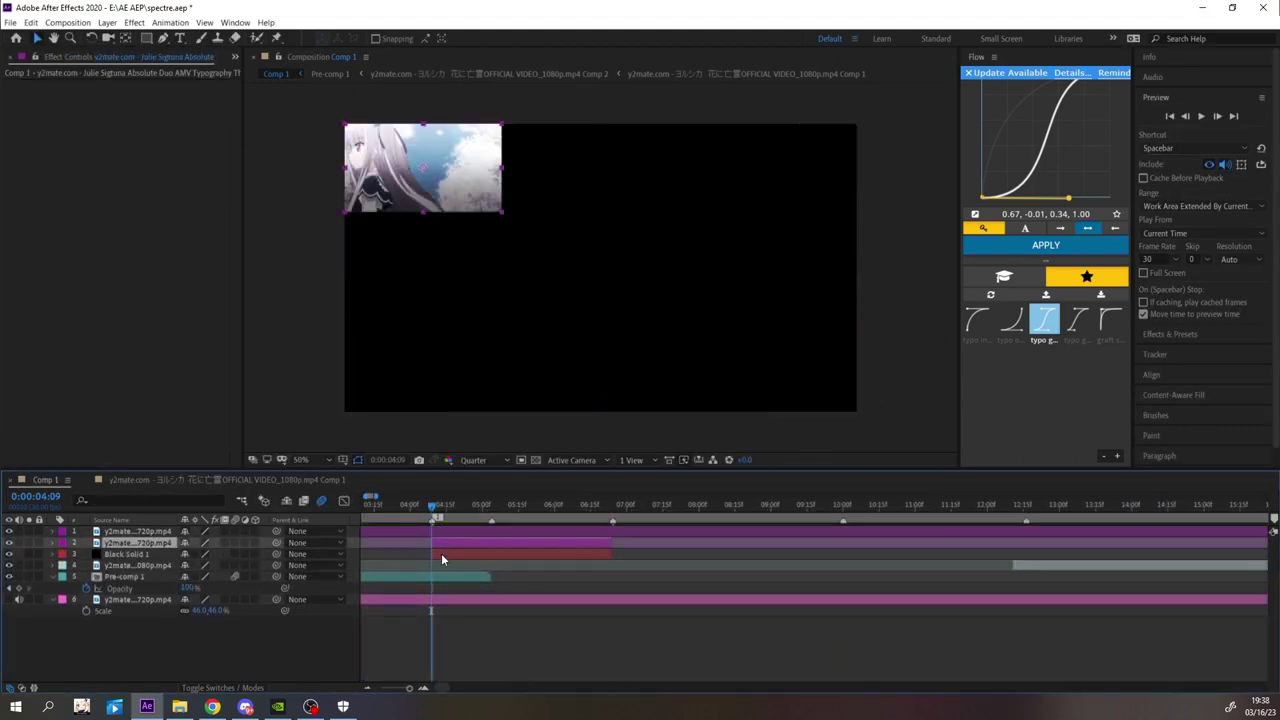
- Pre-compose the trimmed reference copy with the black solid, and add Opacity keyframes at 0:00:04:09 and about 0:00:05:04
shift+click(441, 554)
key(ctrl+shift+c)
key(Return)
click(60, 543)
click(76, 515)
key(t)
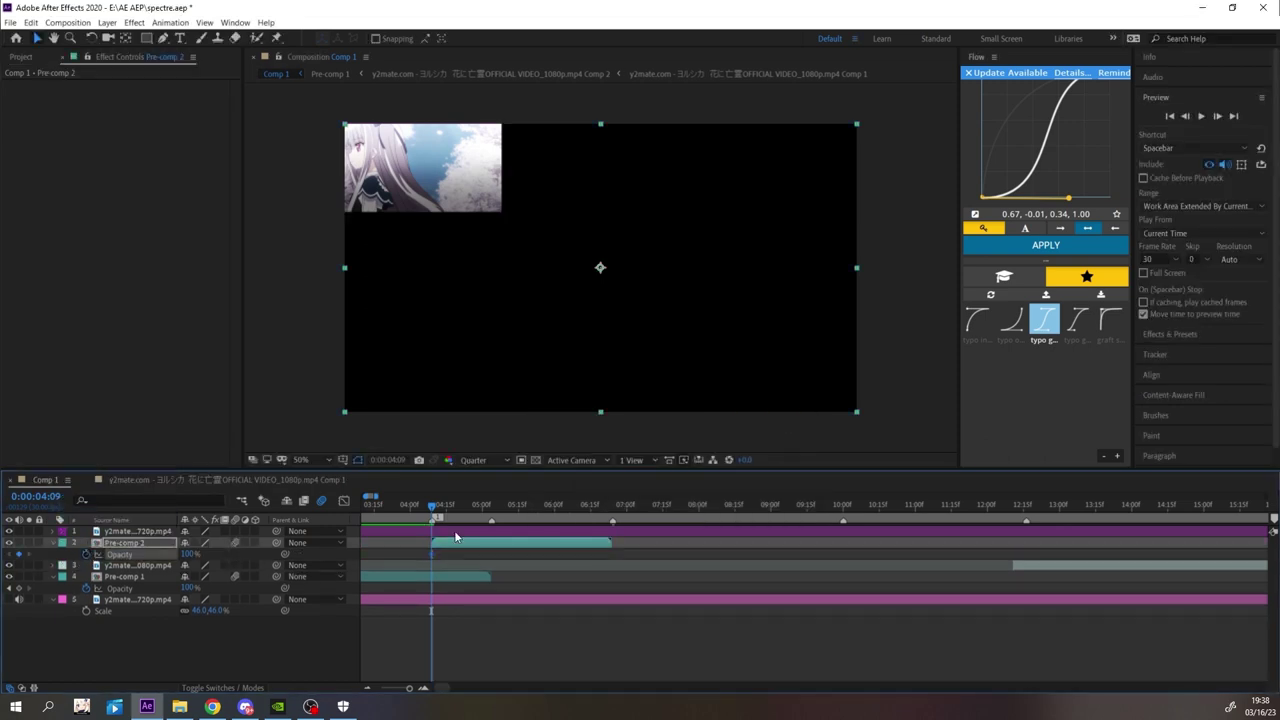
click(13, 555)
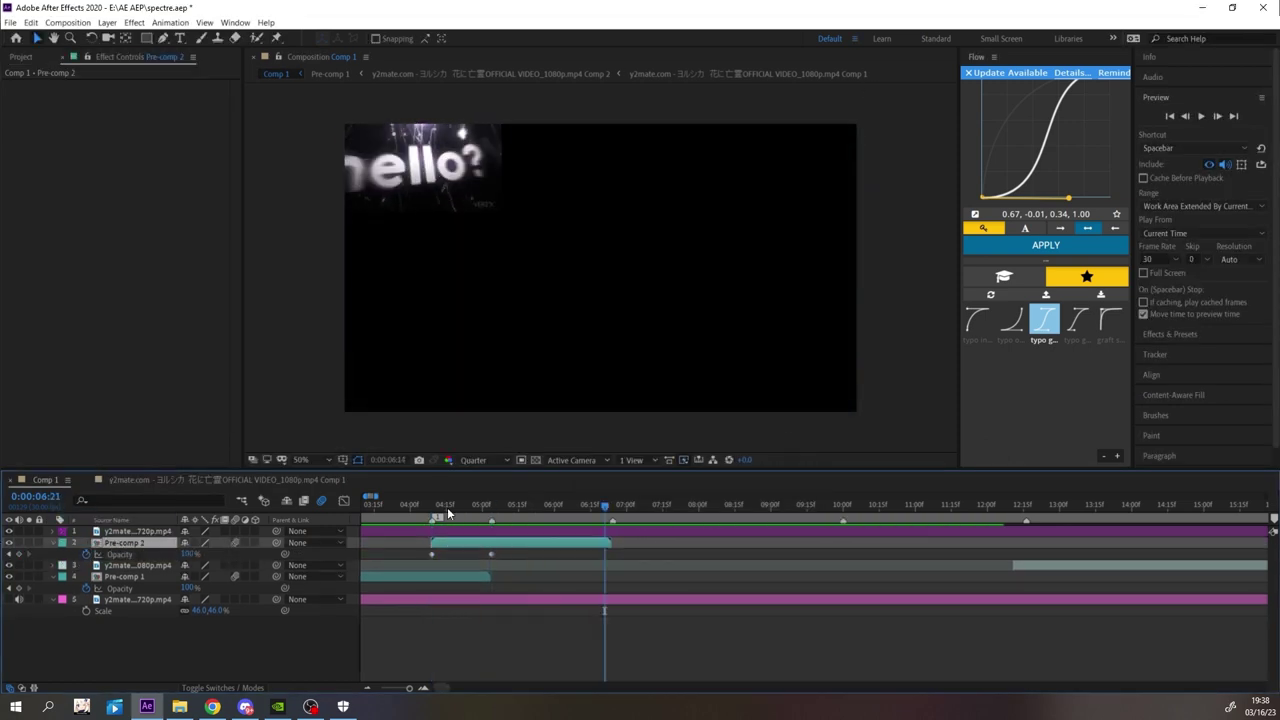
- Add a "hello?" text layer in the Cocogoose font inside Pre-comp 2
double_click(166, 543)
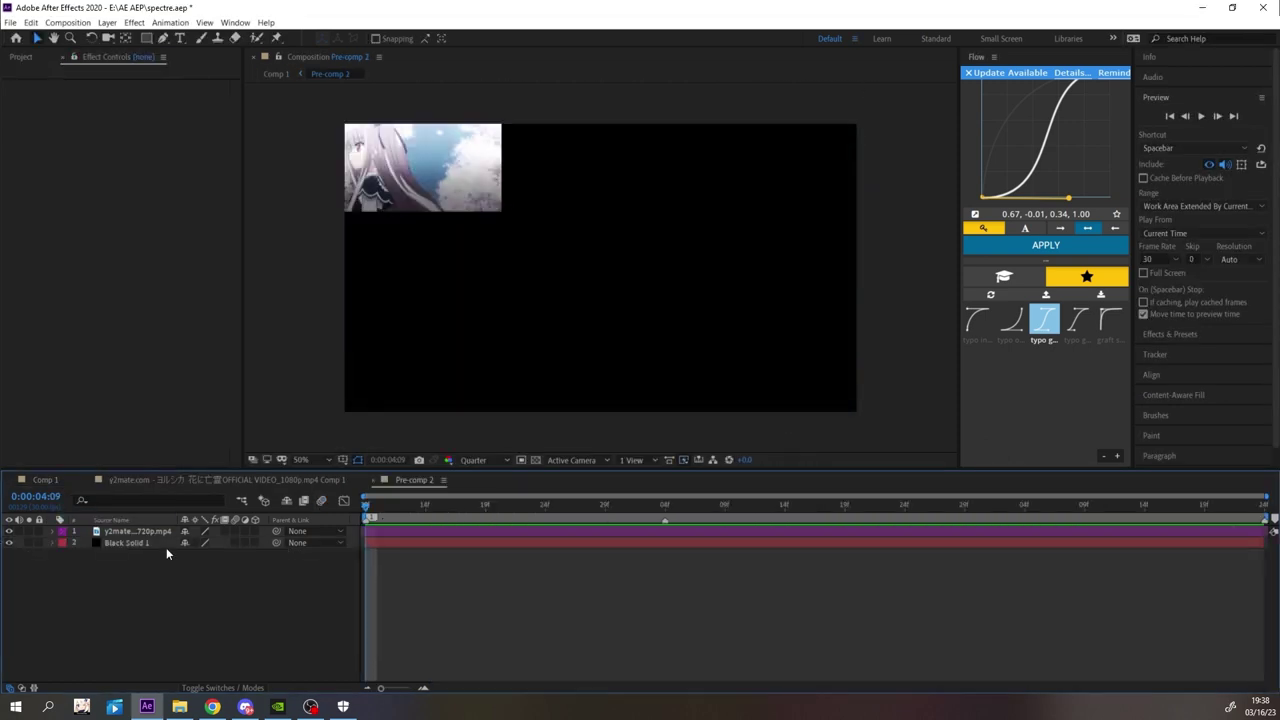
right_click(277, 596)
click(462, 482)
text(hello)
click(1172, 281)
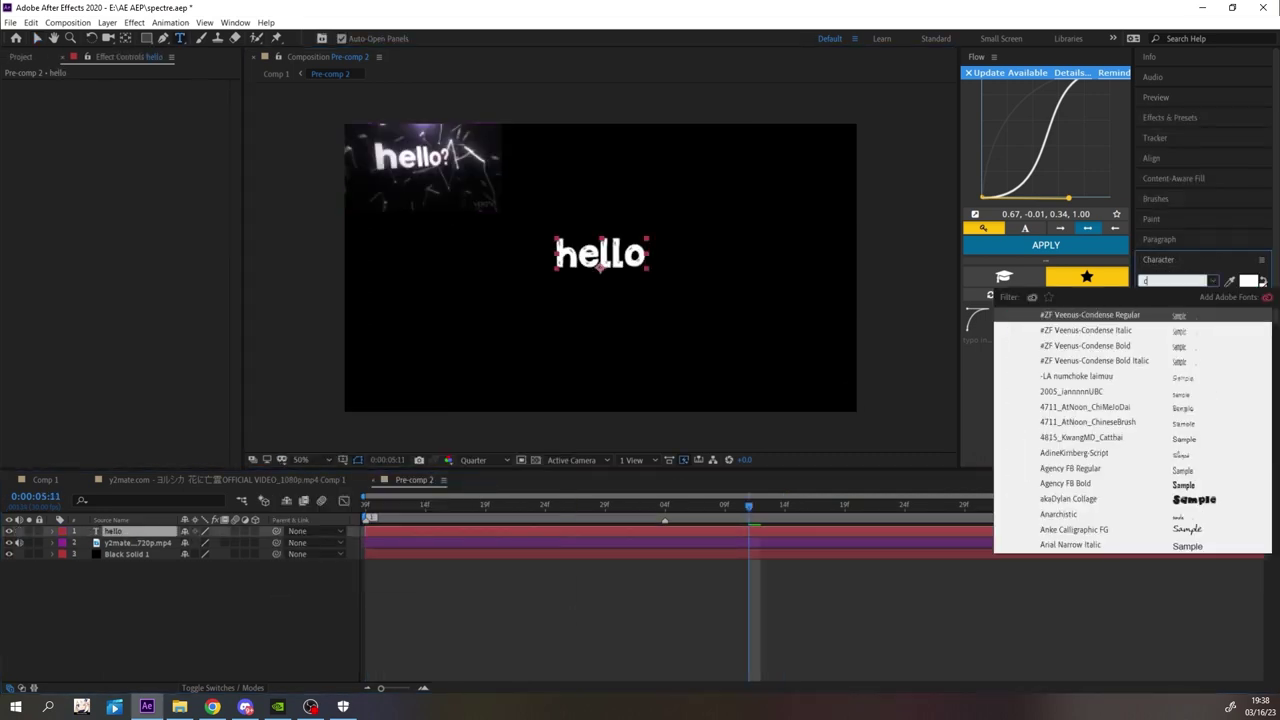
text(coco)
click(1089, 347)
text(ello)
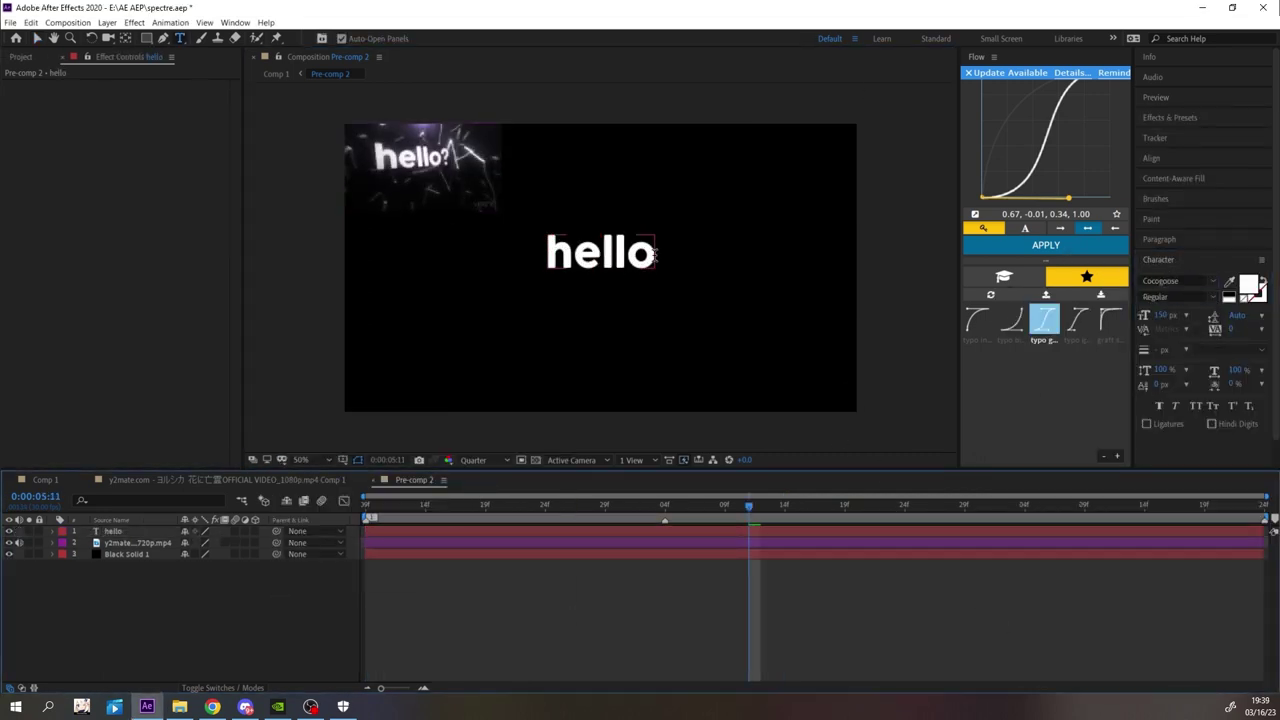
text(?p)
- Reset the "hello?" layer's Position to the centre of the frame and make it a 3D layer
right_click(149, 544)
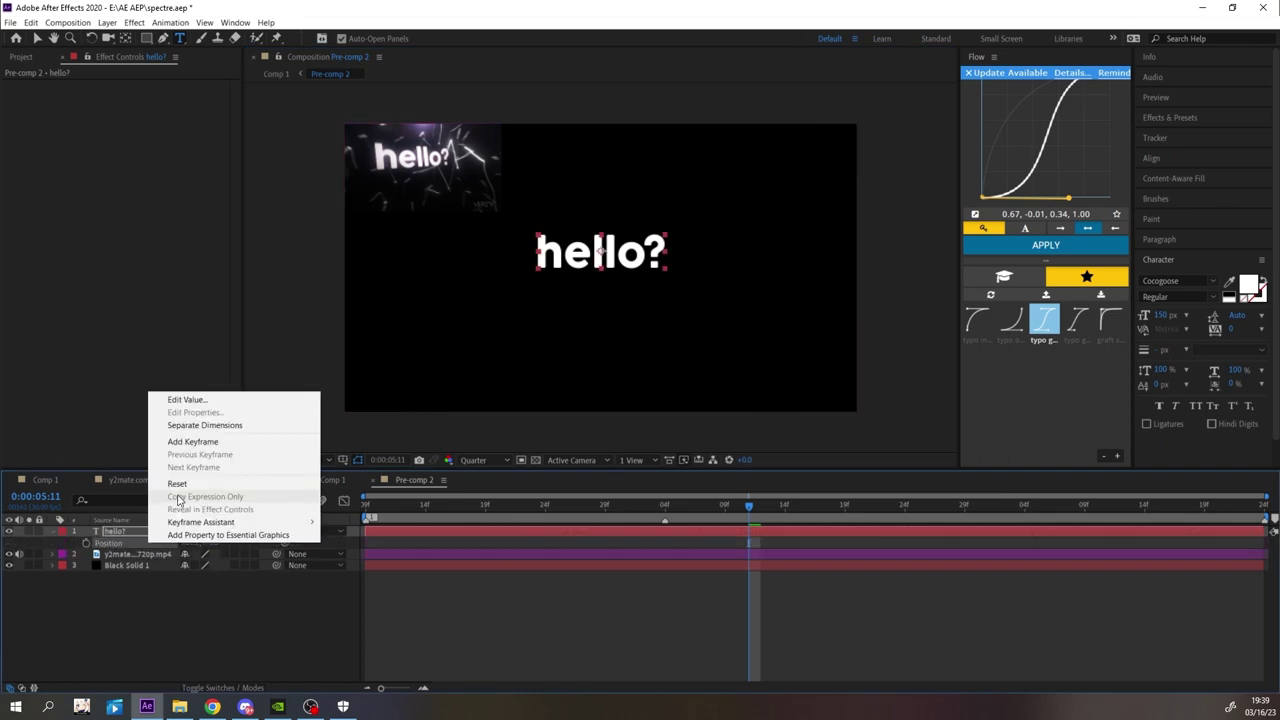
click(180, 485)
click(255, 531)
drag(388, 502, 720, 506)
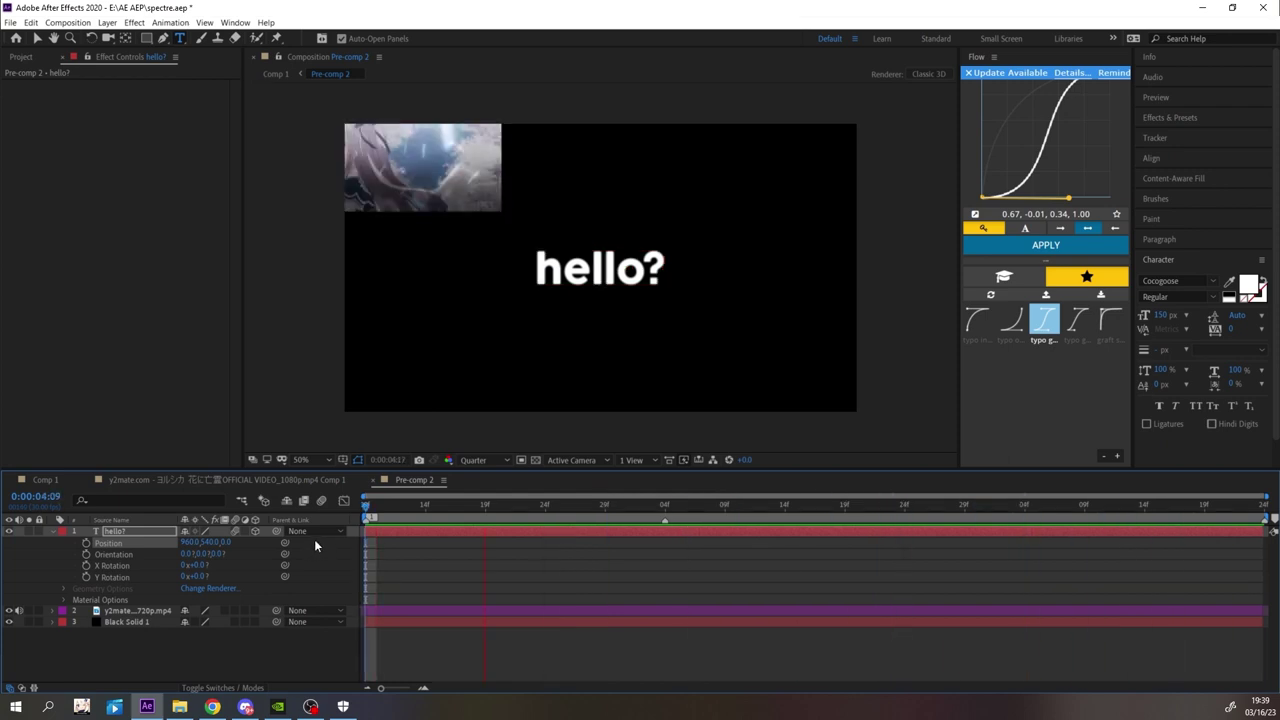
- Scale the "hello?" text to 227% and preview it against the reference
key(space)
key(s)
drag(206, 543, 333, 544)
click(536, 633)
key(space)
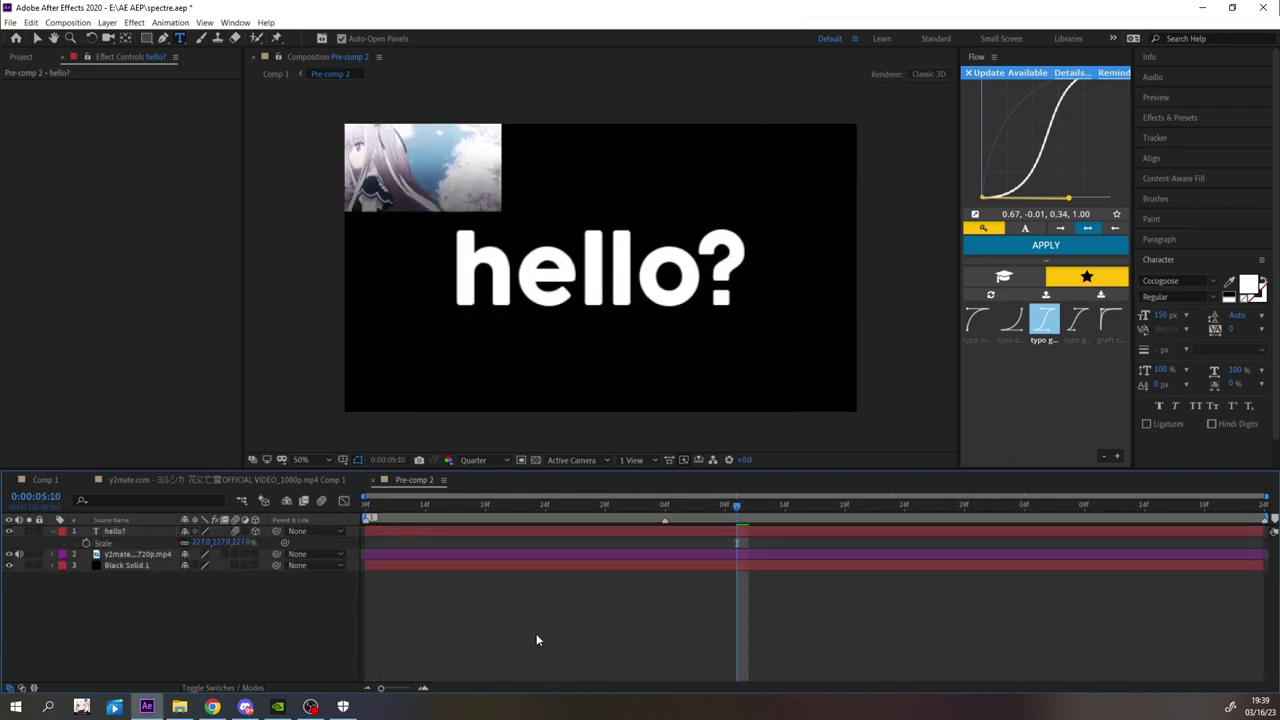
- Apply Animation Composer's Overshoot Position & Rotate & Scale Characters preset to the "hello?" text as an In transition
drag(736, 506, 436, 506)
click(116, 531)
click(235, 22)
click(290, 111)
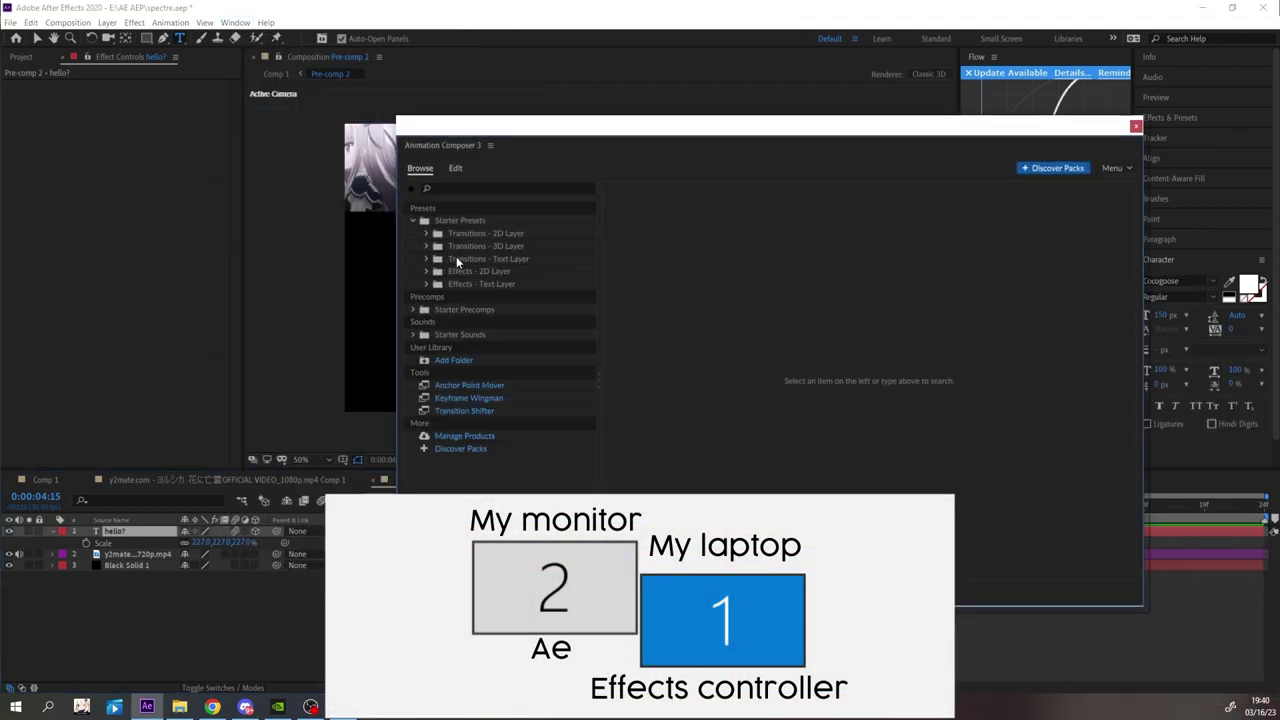
click(456, 258)
click(427, 259)
click(441, 272)
click(510, 309)
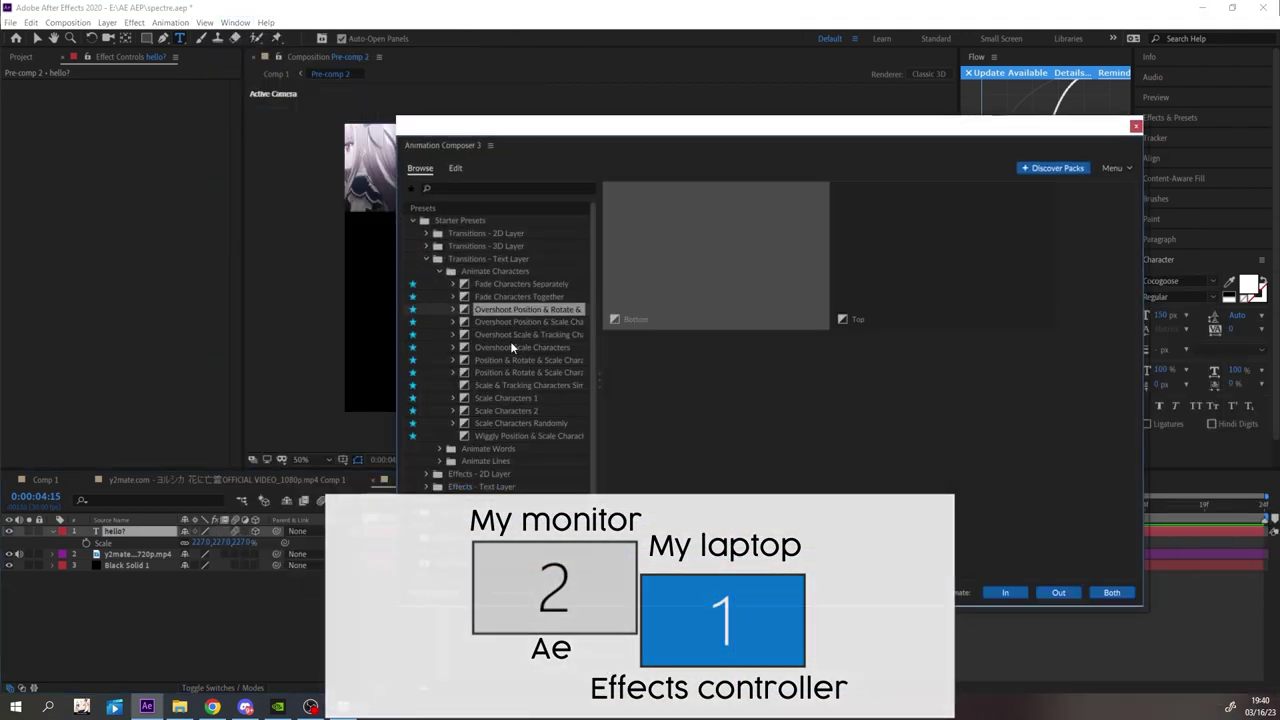
click(1005, 592)
- Dock the Animation Composer panel beside the composition viewer, and close it
drag(443, 145, 440, 60)
key(v)
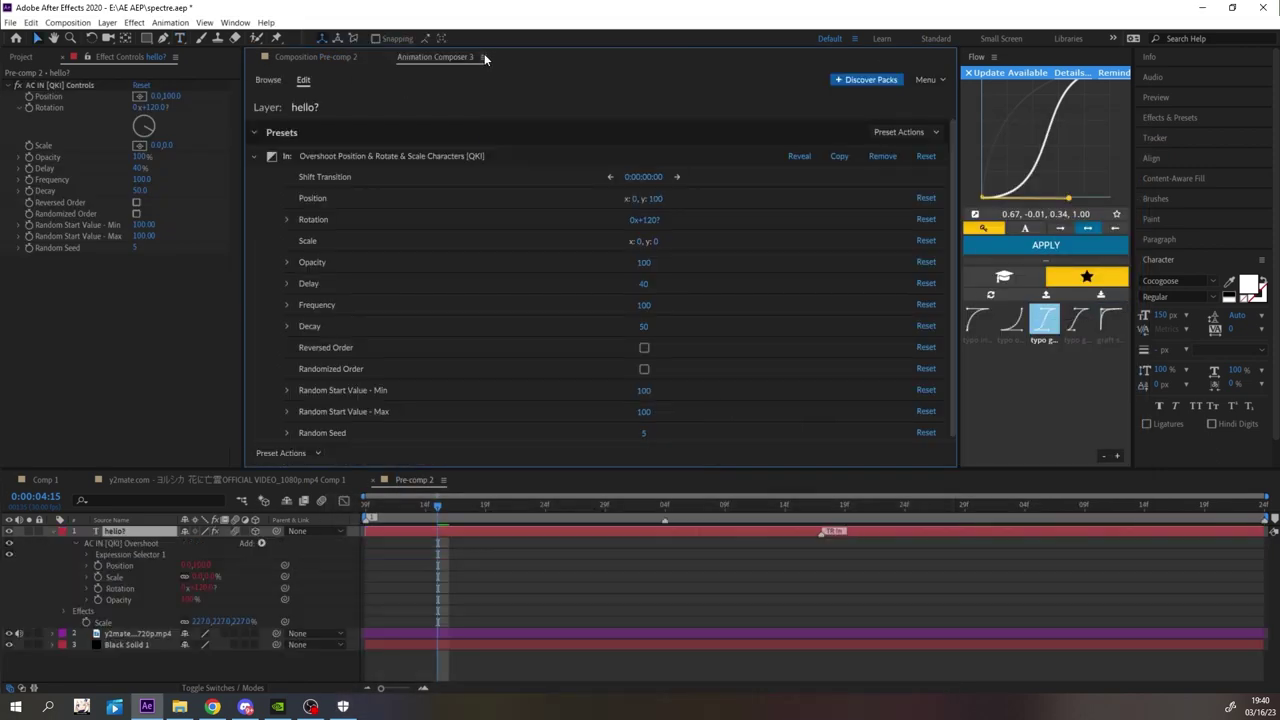
click(484, 56)
click(522, 75)
click(677, 38)
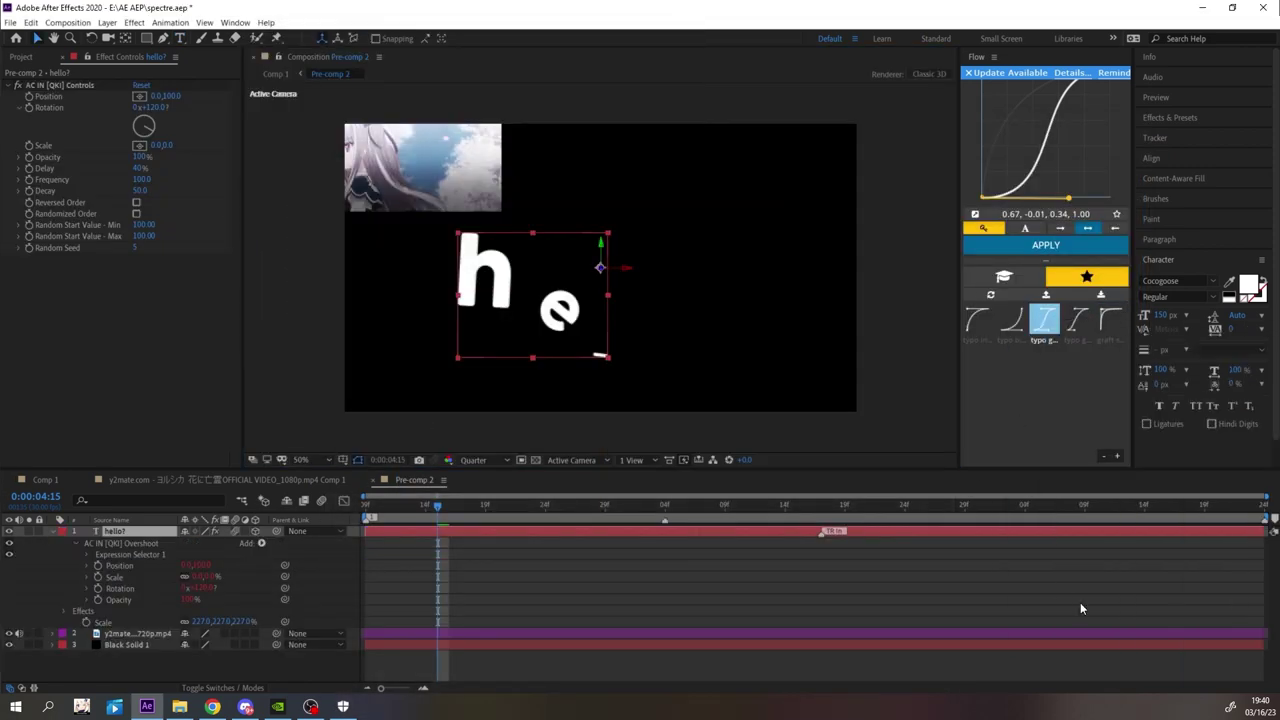
- Shift the "hello?" layer to start at 0:00:04:14 and preview its letter animation
drag(437, 506, 365, 506)
key(space)
drag(584, 507, 546, 507)
drag(647, 532, 707, 532)
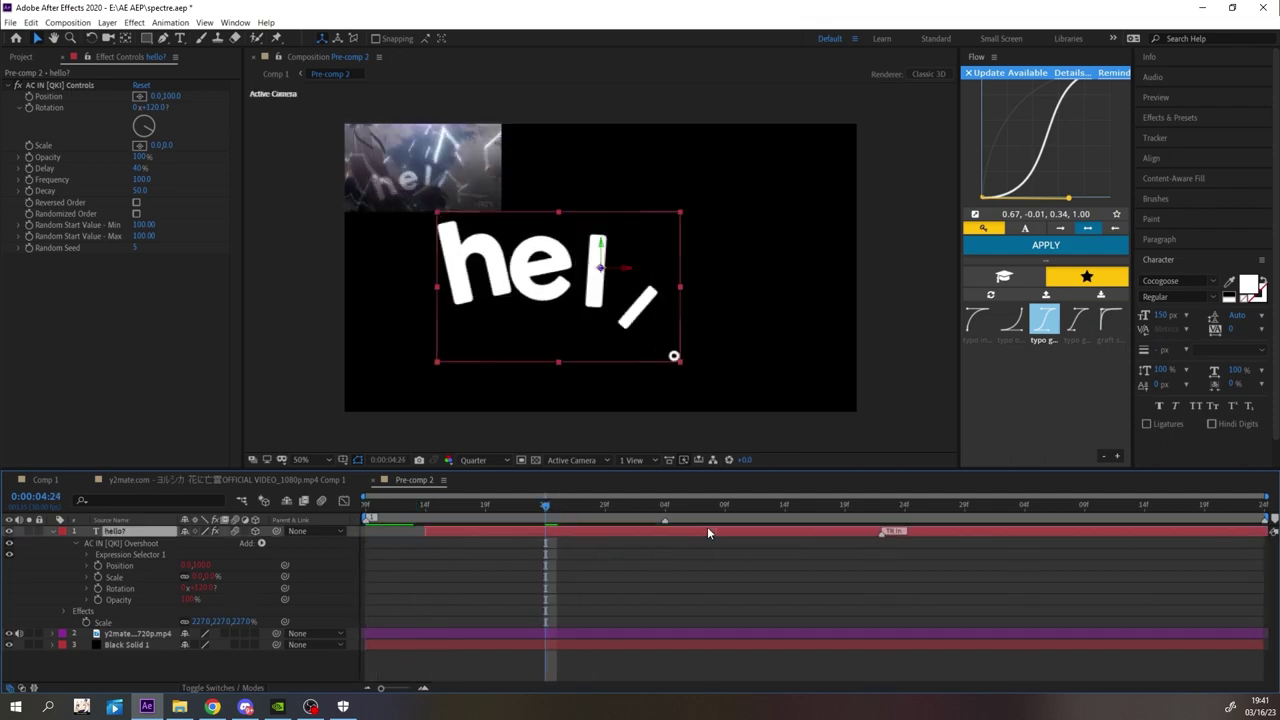
key(space)
- Set the overshoot preset's Position to 100, 100 and its Rotation to 90° in Animation Composer, and preview the text
click(235, 22)
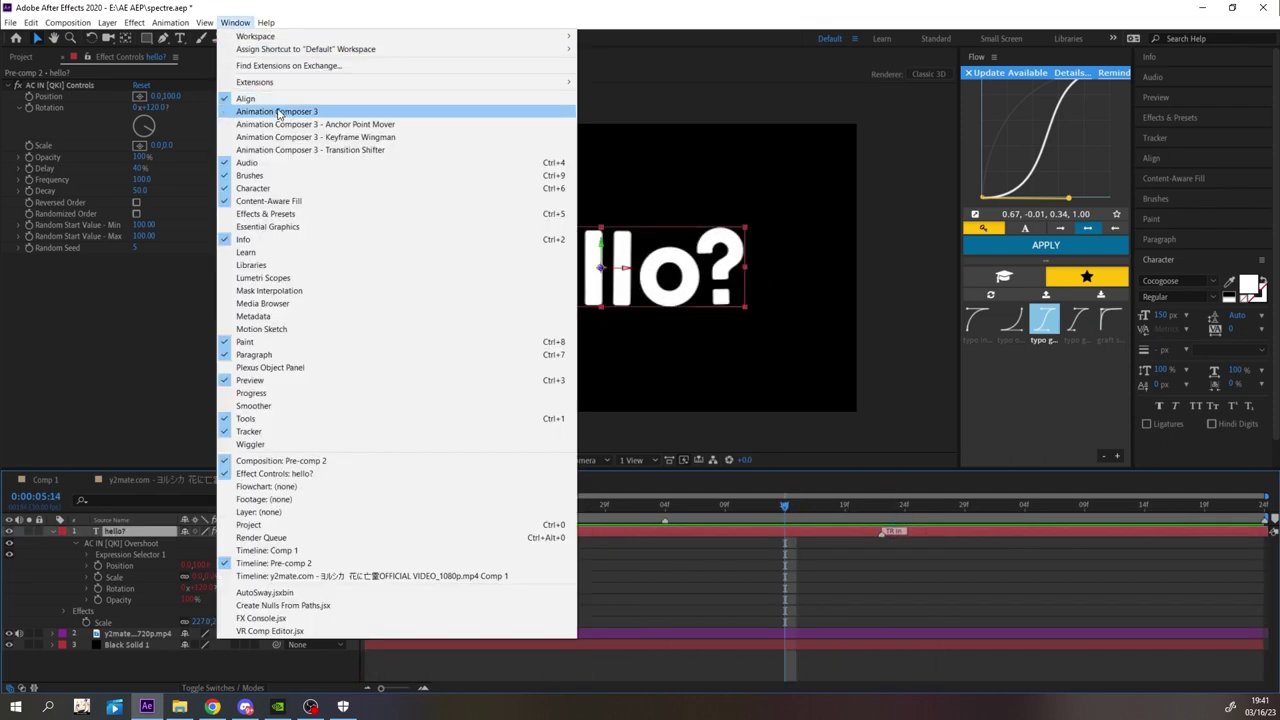
click(278, 112)
double_click(769, 321)
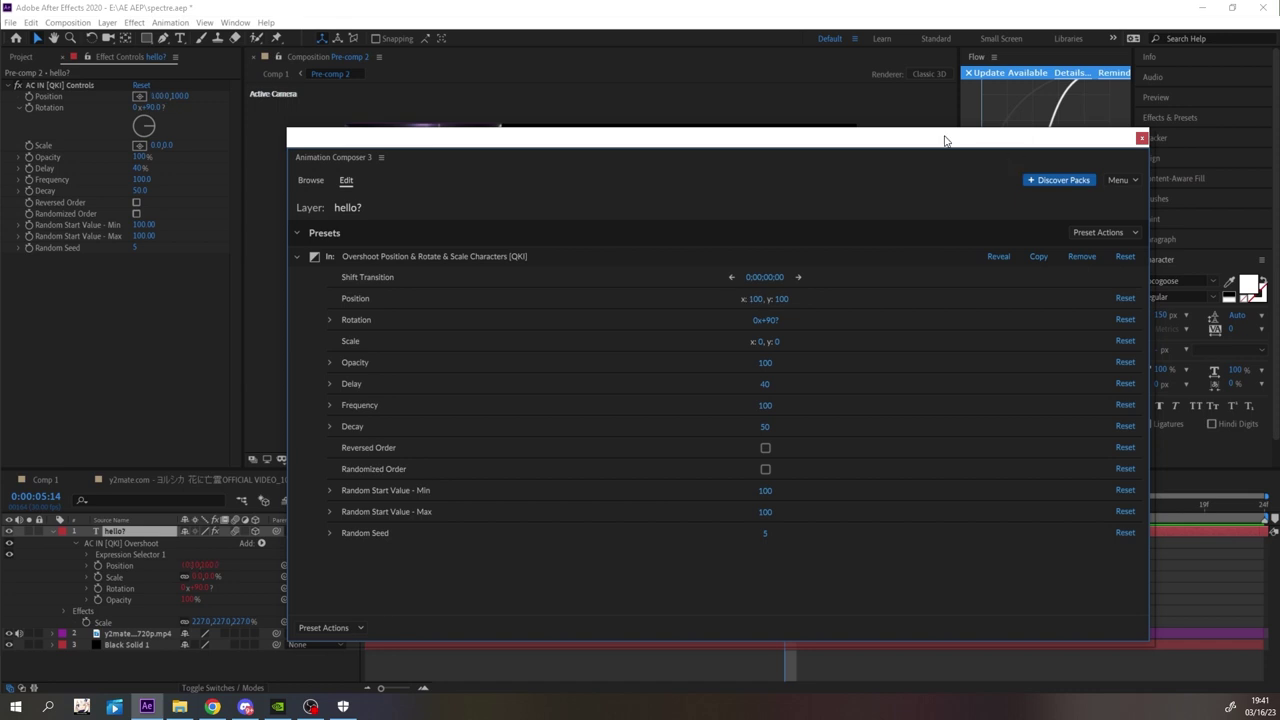
drag(945, 140, 832, 582)
drag(621, 510, 427, 508)
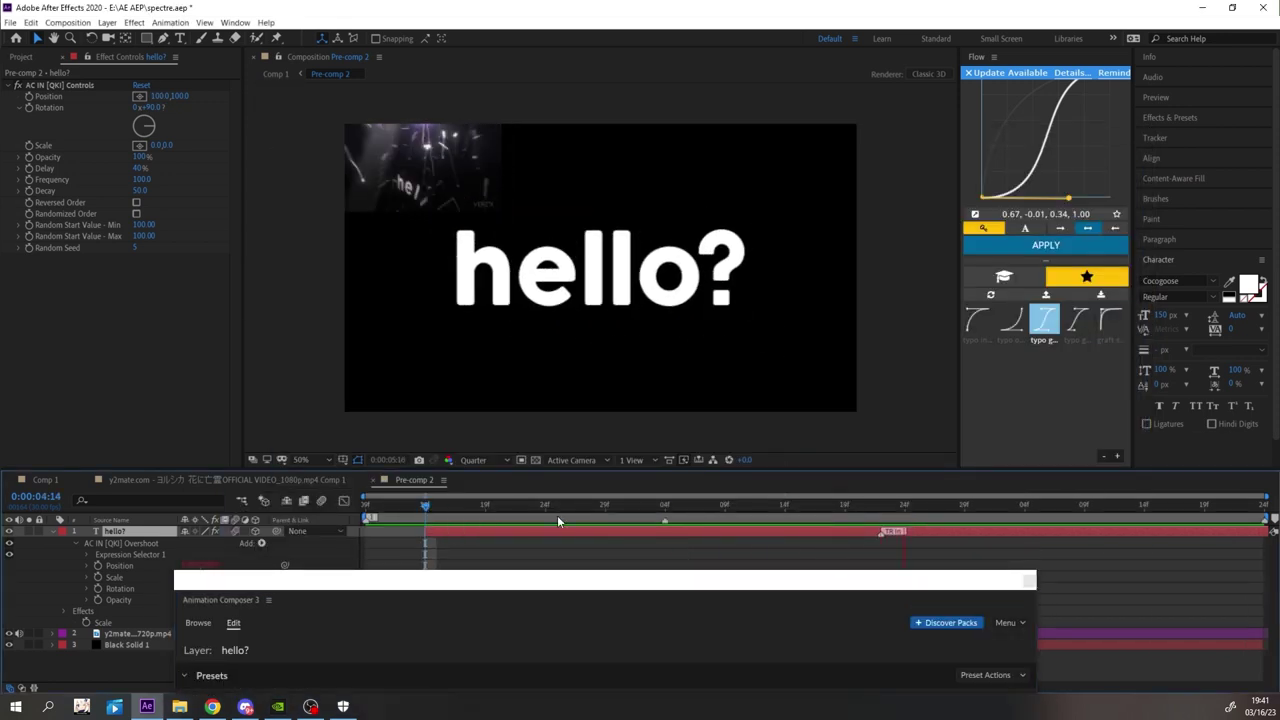
key(space)
- Try a Delay of 100% on the overshoot preset and preview the letter timing
drag(583, 580, 631, 594)
click(811, 502)
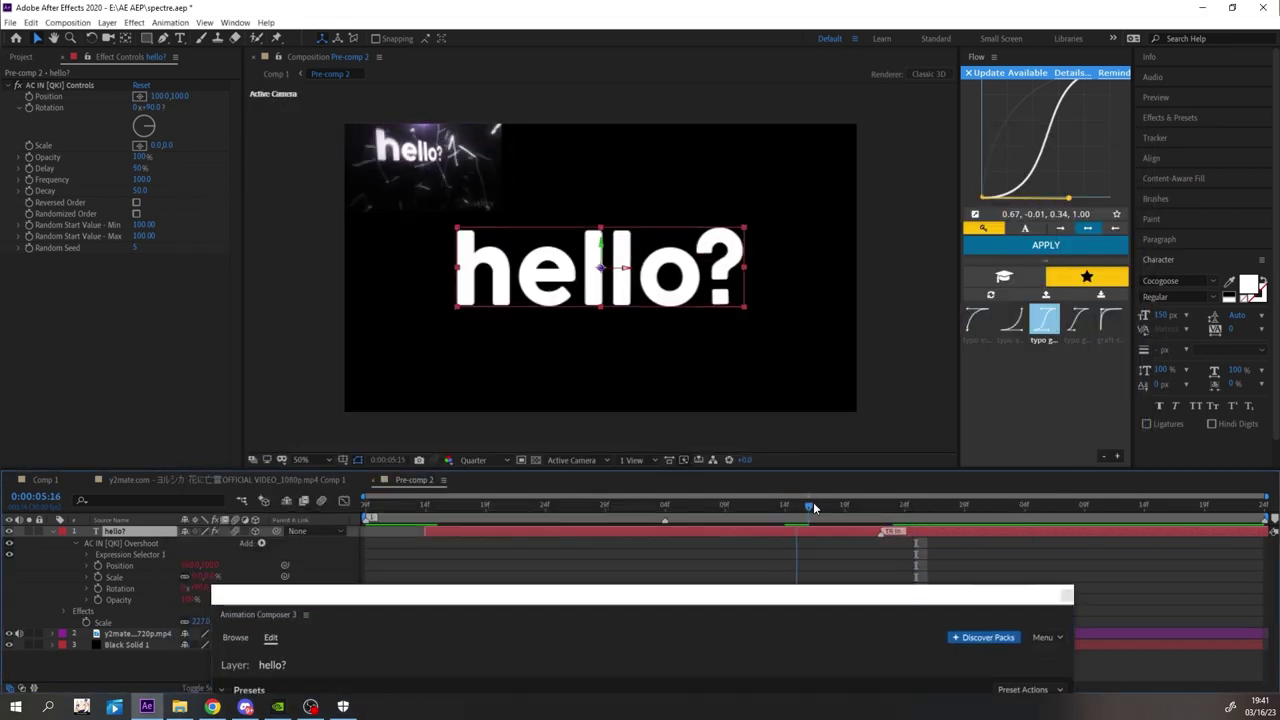
drag(772, 600, 801, 353)
drag(719, 594, 775, 595)
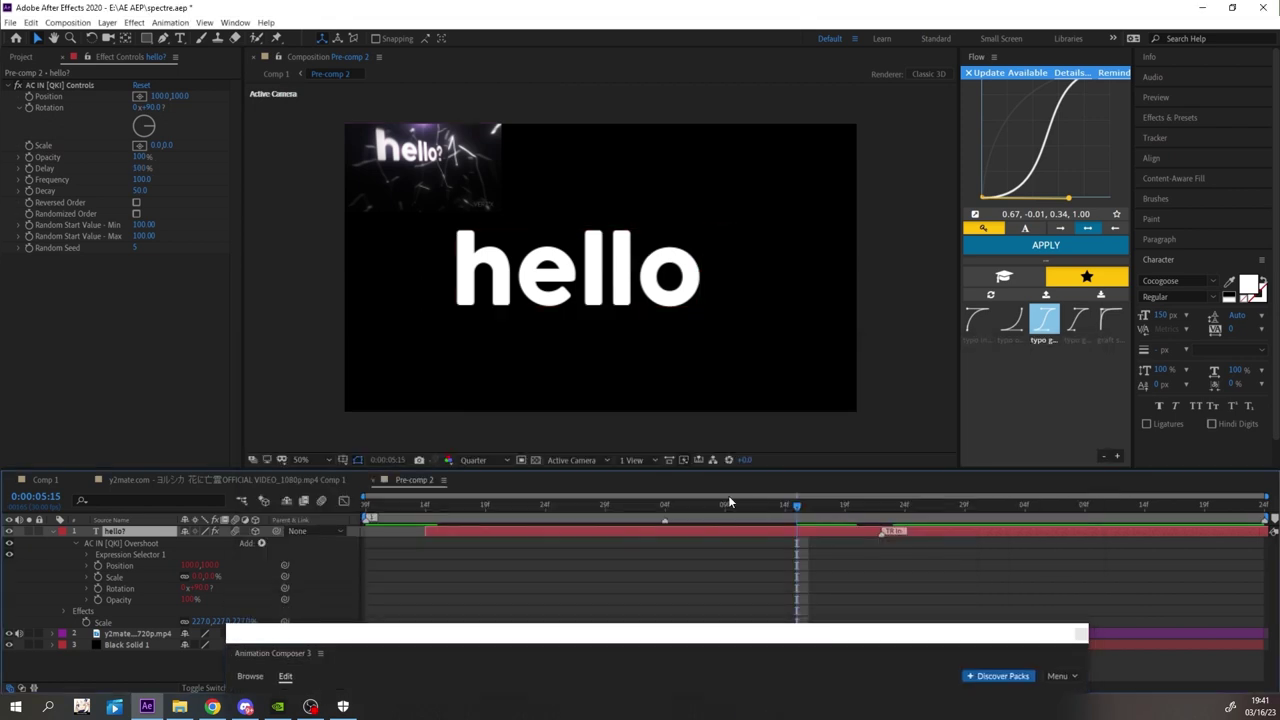
key(space)
- Set the overshoot preset's Delay to 50% and preview the text animation
drag(648, 633, 636, 382)
key(Return)
click(607, 504)
key(space)
key(space)
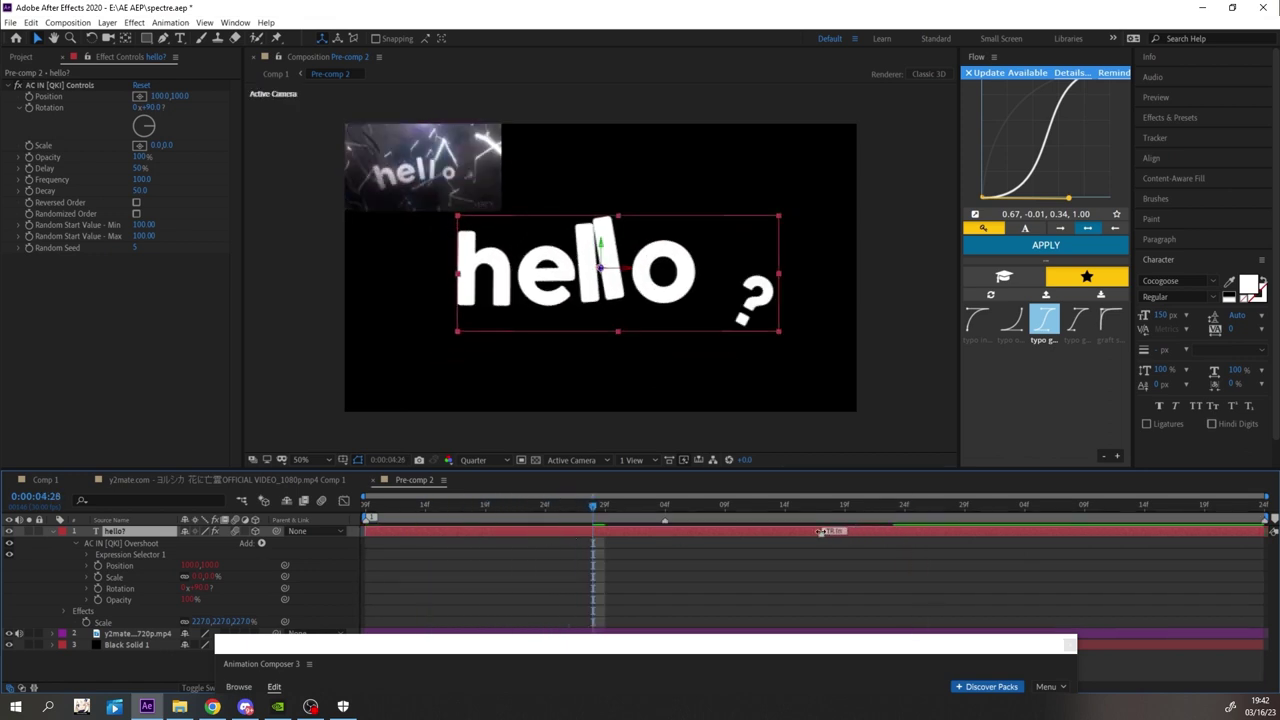
- Lengthen the In transition to end at about 0:00:05:24, trying Decay values of 122 and 66
drag(754, 644, 804, 315)
drag(747, 603, 844, 477)
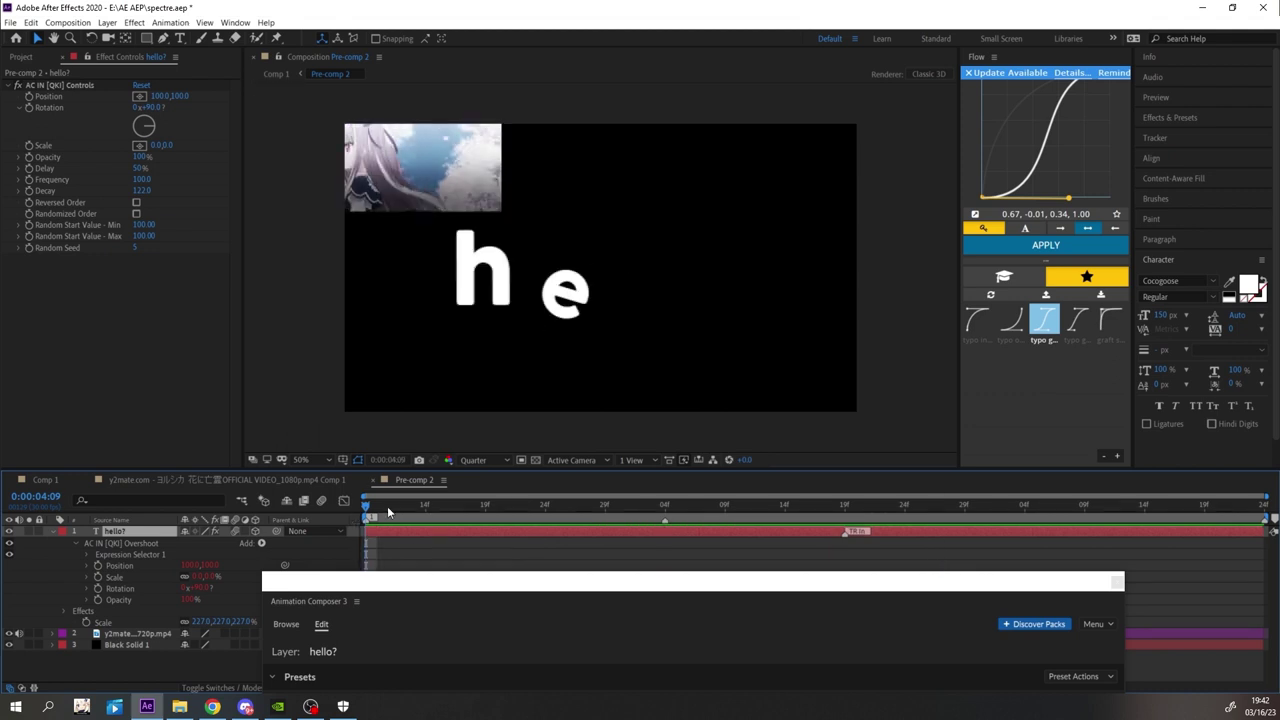
drag(668, 645, 677, 645)
drag(640, 357, 659, 615)
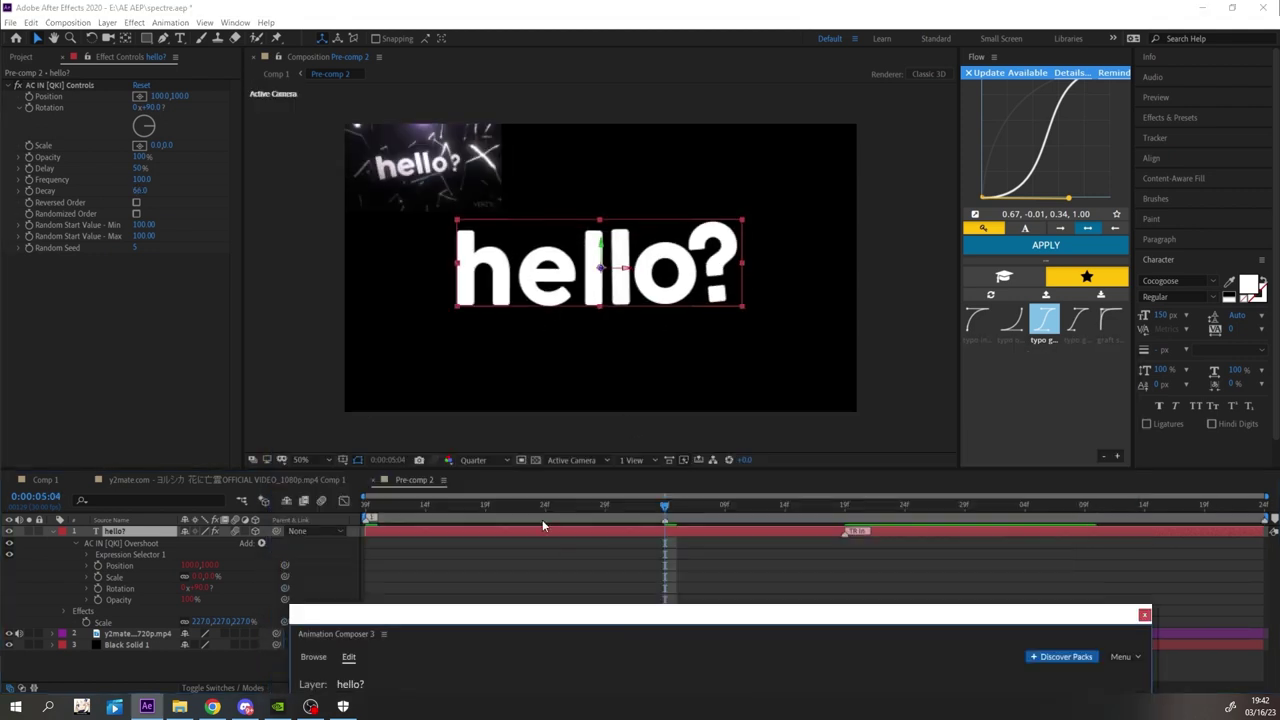
drag(520, 507, 365, 508)
key(space)
drag(749, 506, 558, 506)
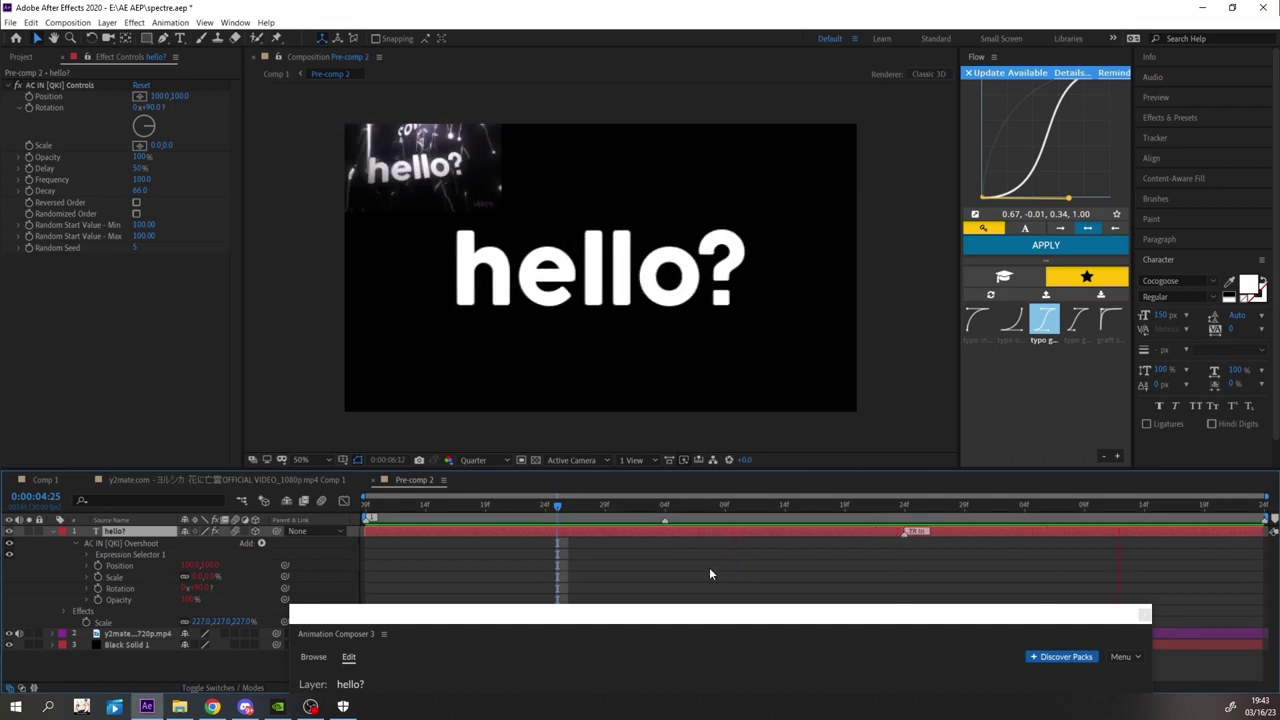
- Set the overshoot preset's Decay to 55 and clear the Animation Composer window away from the timeline
click(797, 624)
text(55)
key(Return)
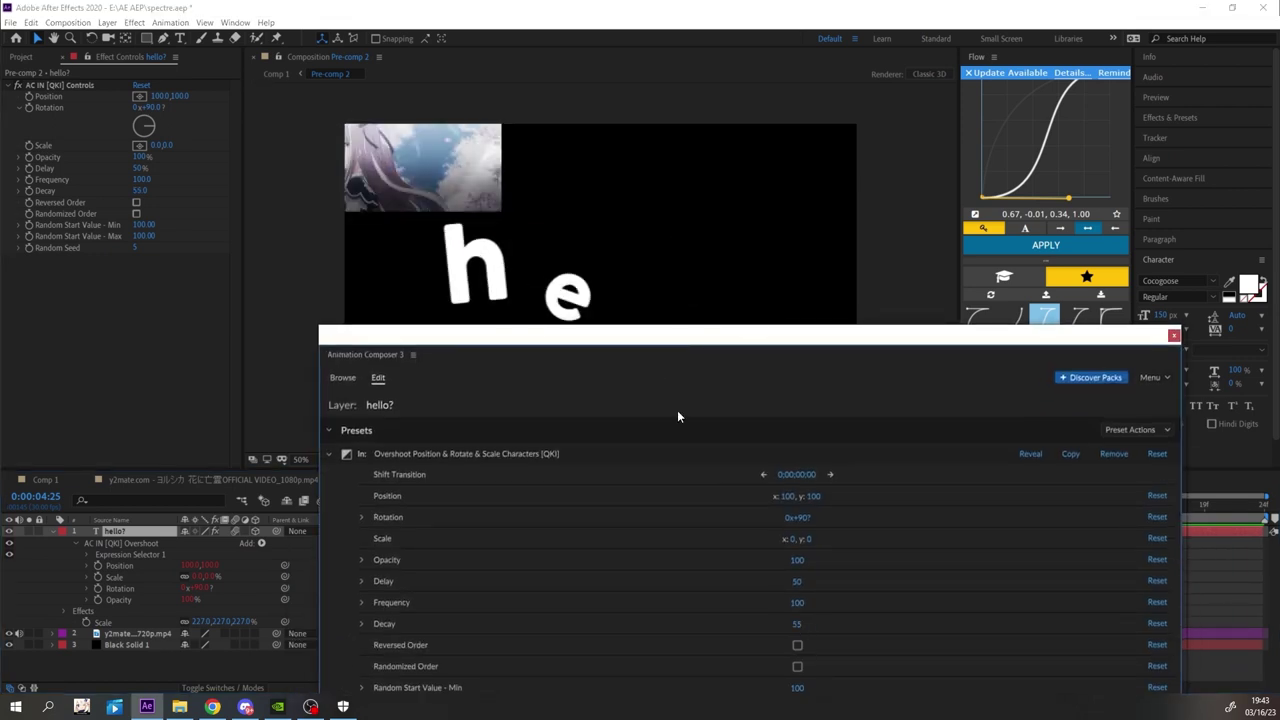
drag(563, 338, 566, 712)
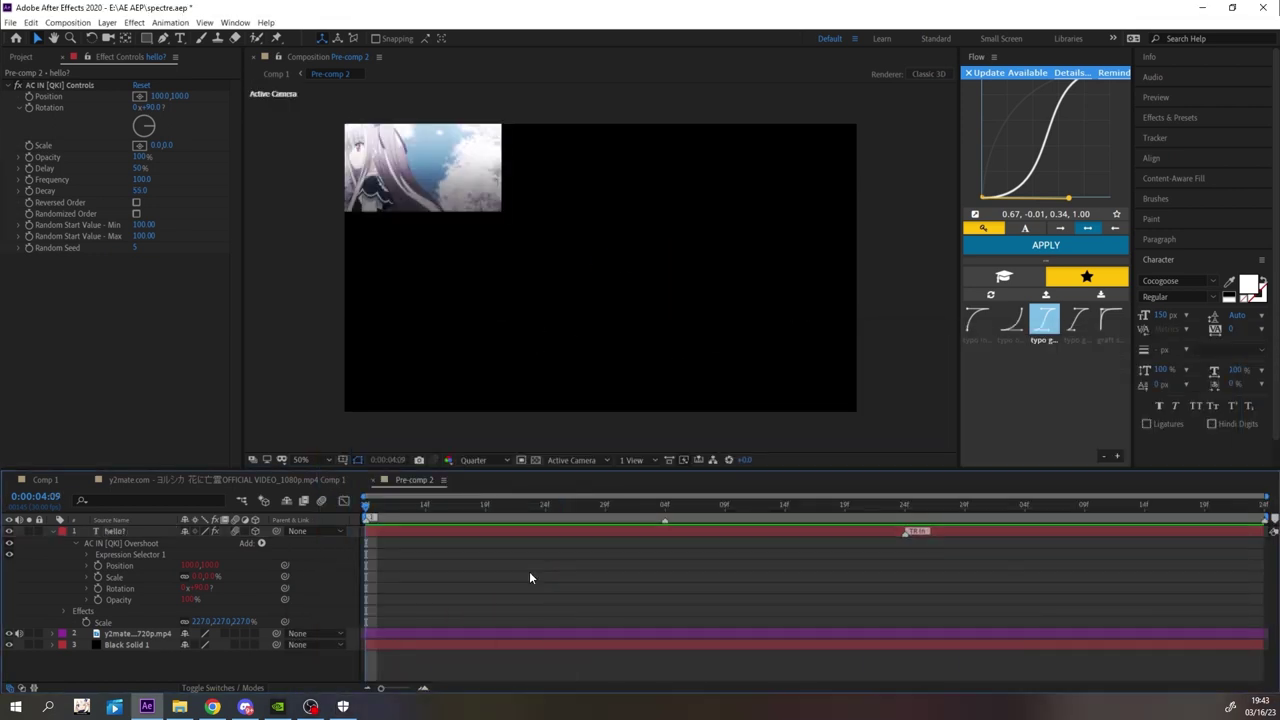
- Add a camera and a 3D null object to Pre-comp 2
right_click(151, 617)
click(794, 577)
right_click(240, 493)
mouse_move(262, 497)
click(427, 566)
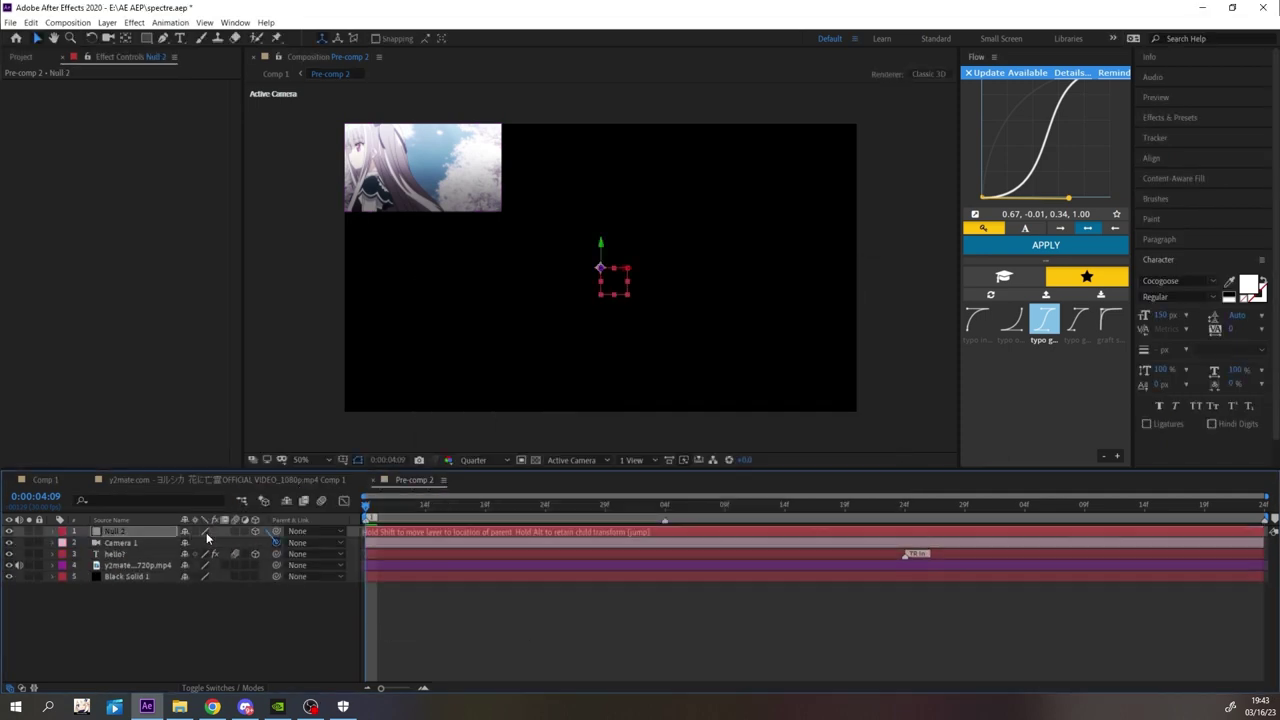
- Duplicate the null seven times, parent the nulls and camera in a chain, and place the reference clip above them
key(ctrl+d)
key(ctrl+d)
key(ctrl+d)
key(ctrl+d)
key(ctrl+d)
key(ctrl+d)
key(ctrl+d)
drag(138, 645, 138, 529)
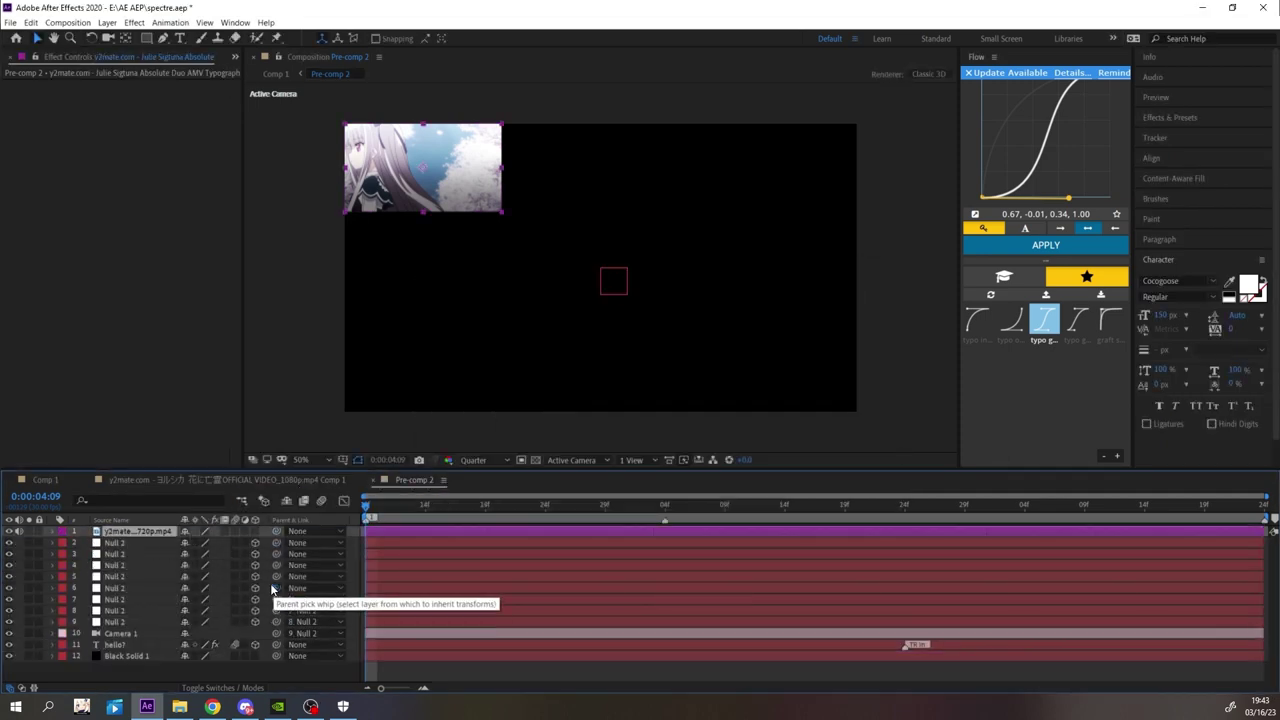
- Add Position and Z Rotation keyframes to the layer 9 null and move them to about 0:00:05:01
click(428, 621)
key(p)
key(shift+r)
click(86, 634)
scroll(86, 636, down, 1)
click(86, 645)
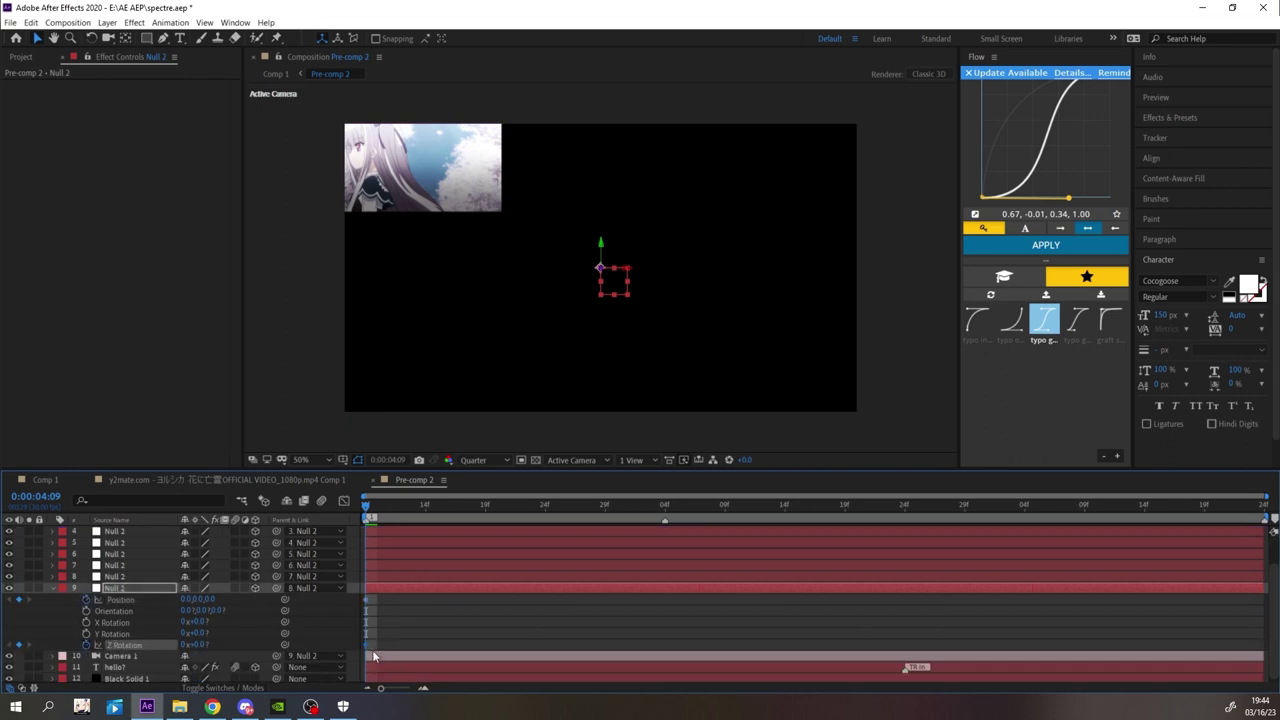
click(371, 654)
drag(386, 646, 357, 589)
drag(366, 600, 628, 626)
click(625, 626)
- Change the null's starting Position and Z Rotation at 0:00:04:09, and ease the keyframes with the 0.00, -0.01, 0.00, 1.00 curve
drag(199, 645, 147, 595)
click(978, 321)
click(1046, 245)
click(650, 620)
key(space)
key(space)
- Move the null's ending Position and Z Rotation keyframes to about 0:00:05:23 and preview the camera move
drag(560, 506, 688, 506)
drag(621, 602, 637, 649)
drag(628, 645, 890, 627)
click(715, 606)
key(space)
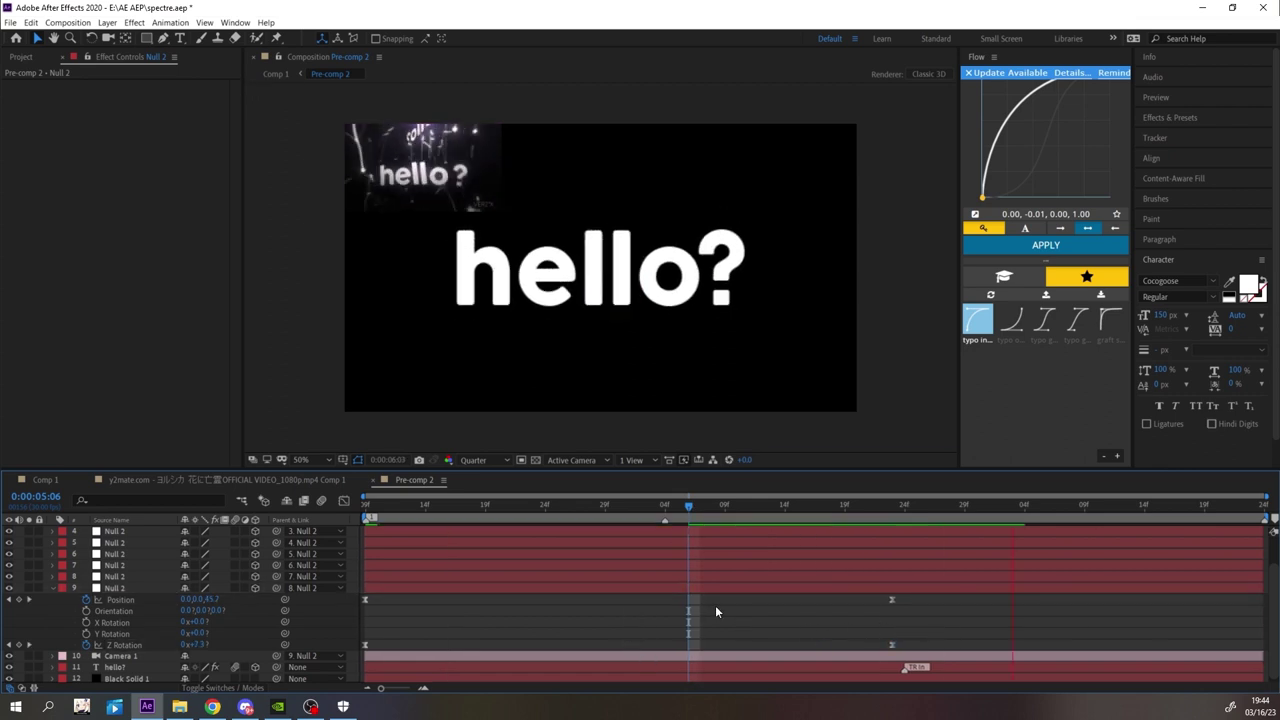
- Set the "hello?" layer's Scale to 200% and preview the animation
click(130, 666)
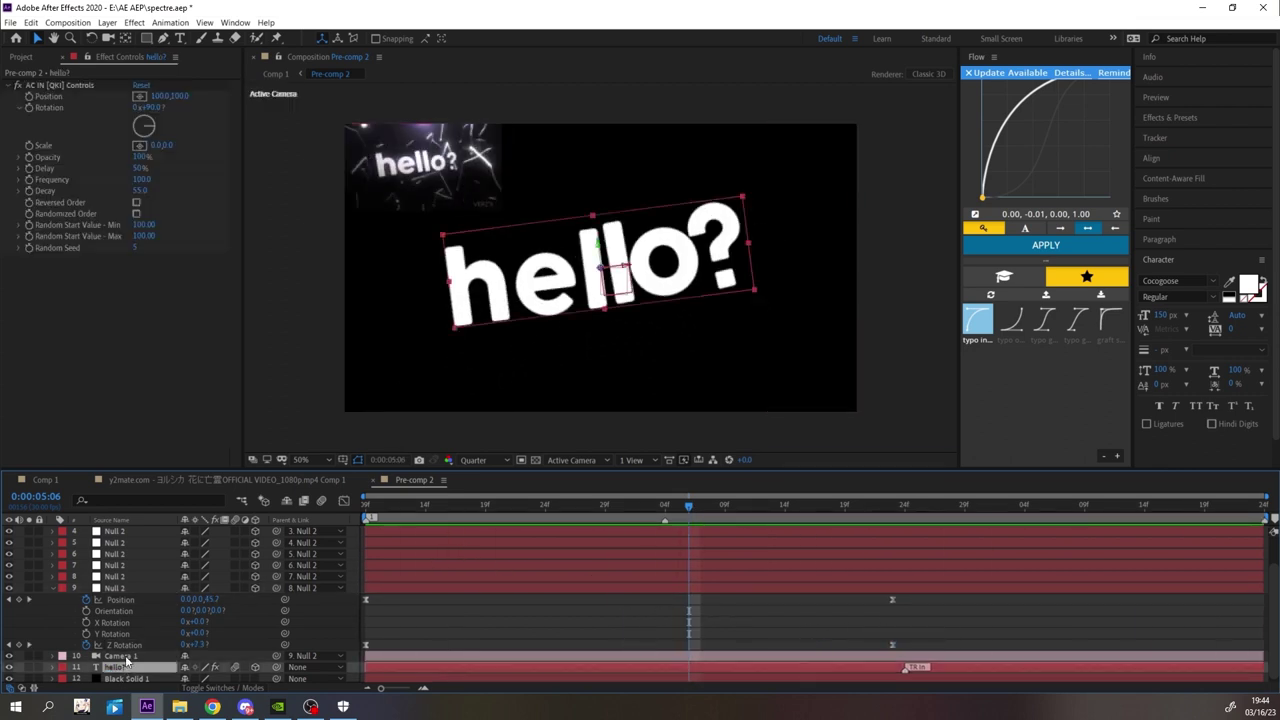
text(s200)
click(427, 614)
key(space)
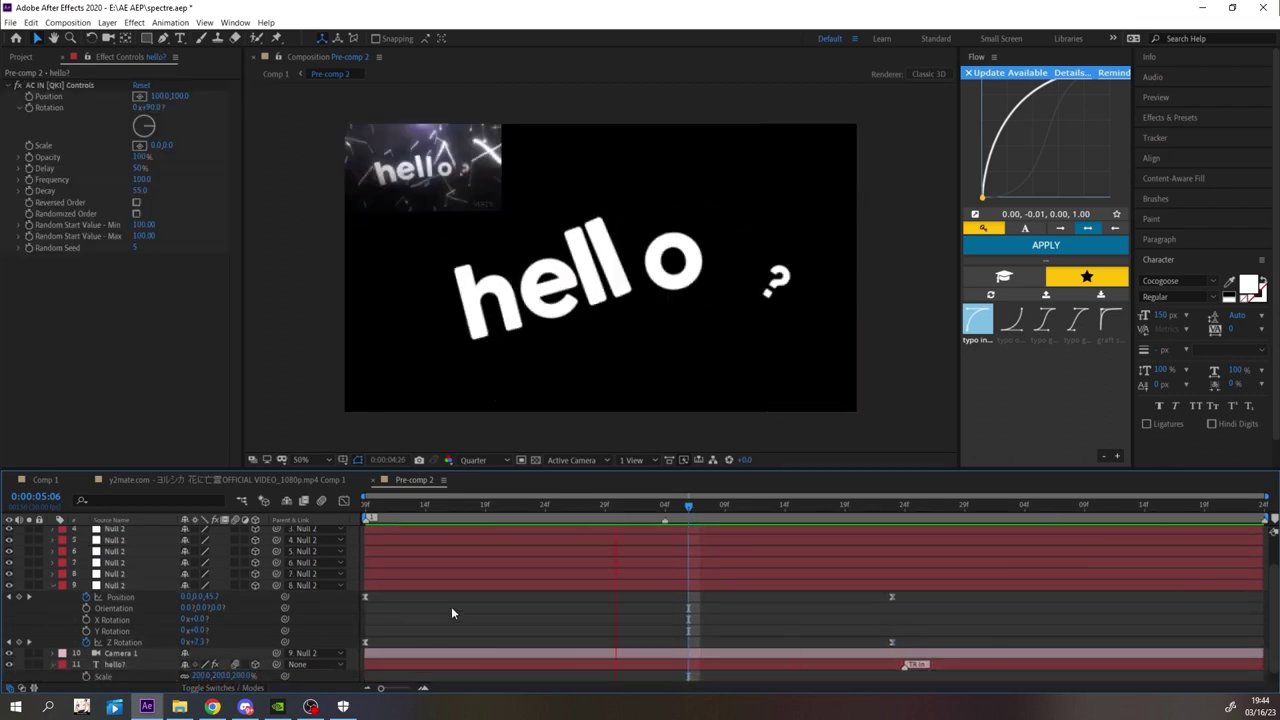
- Keyframe the layer 8 null's Position and X, Y and Z Rotation at 0:00:04:28, change Position, Y and Z Rotation at 0:00:05:27, and preview
click(513, 574)
key(u)
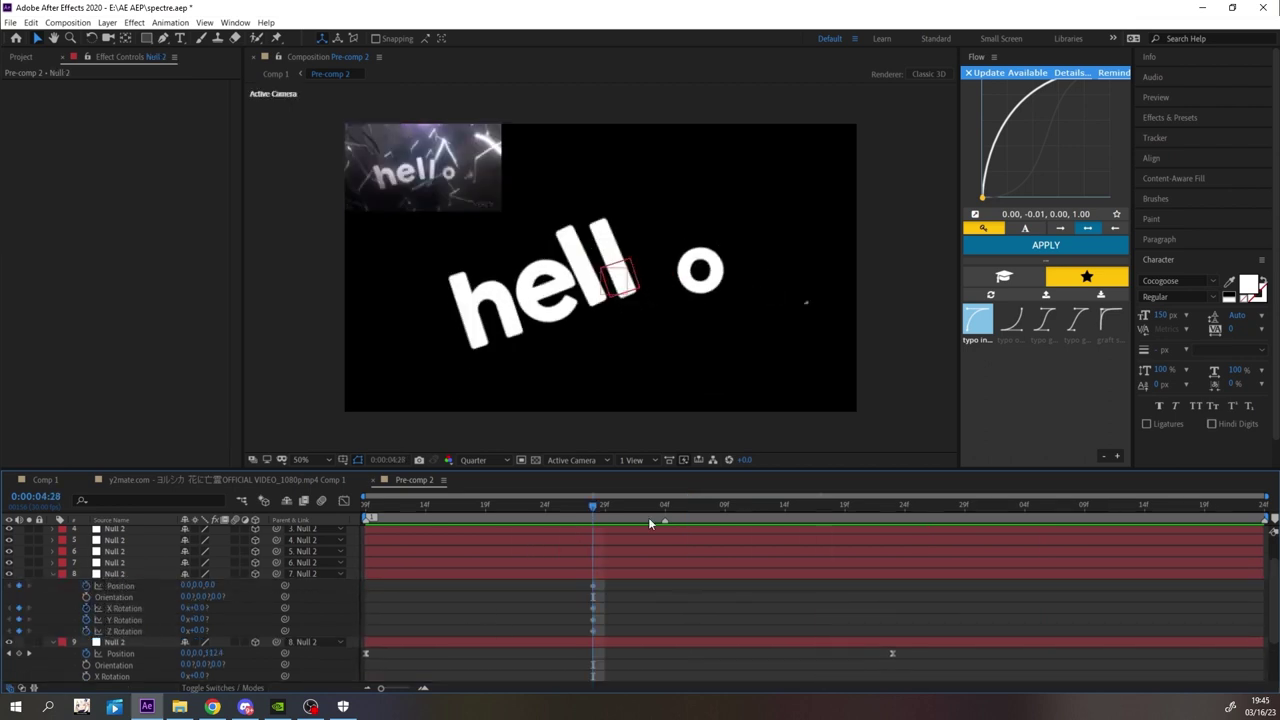
drag(195, 619, 254, 616)
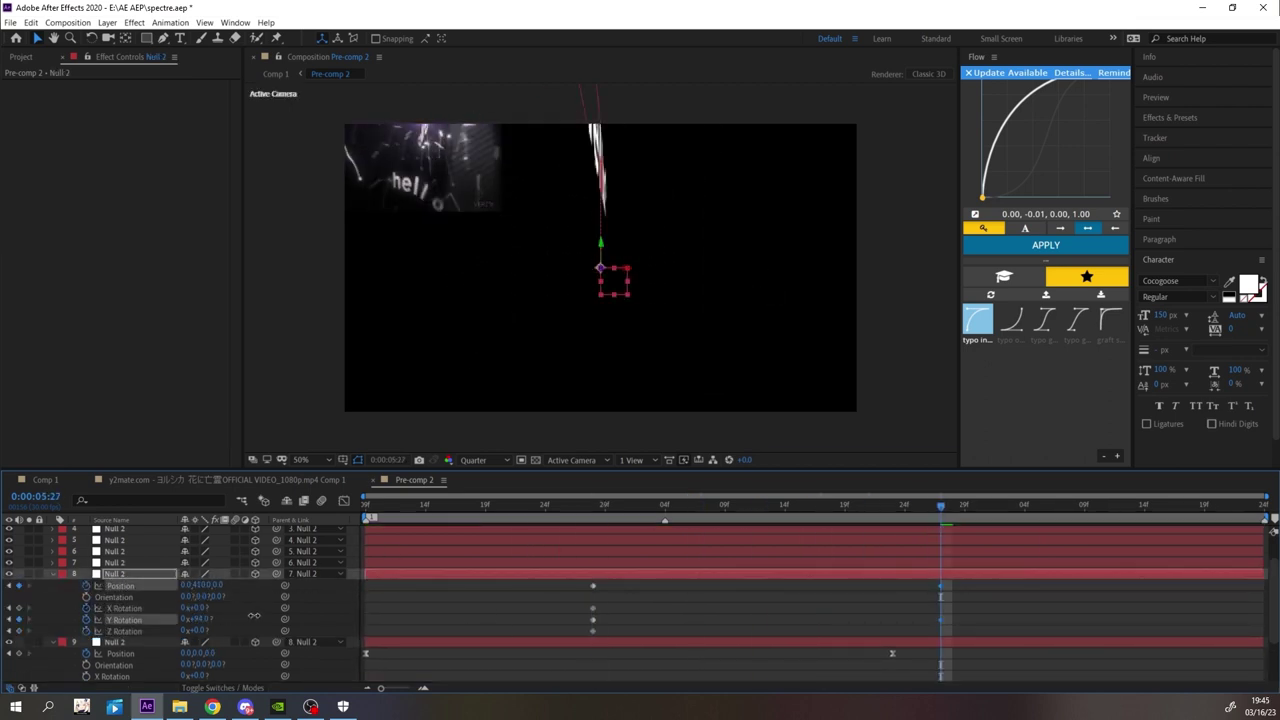
key(space)
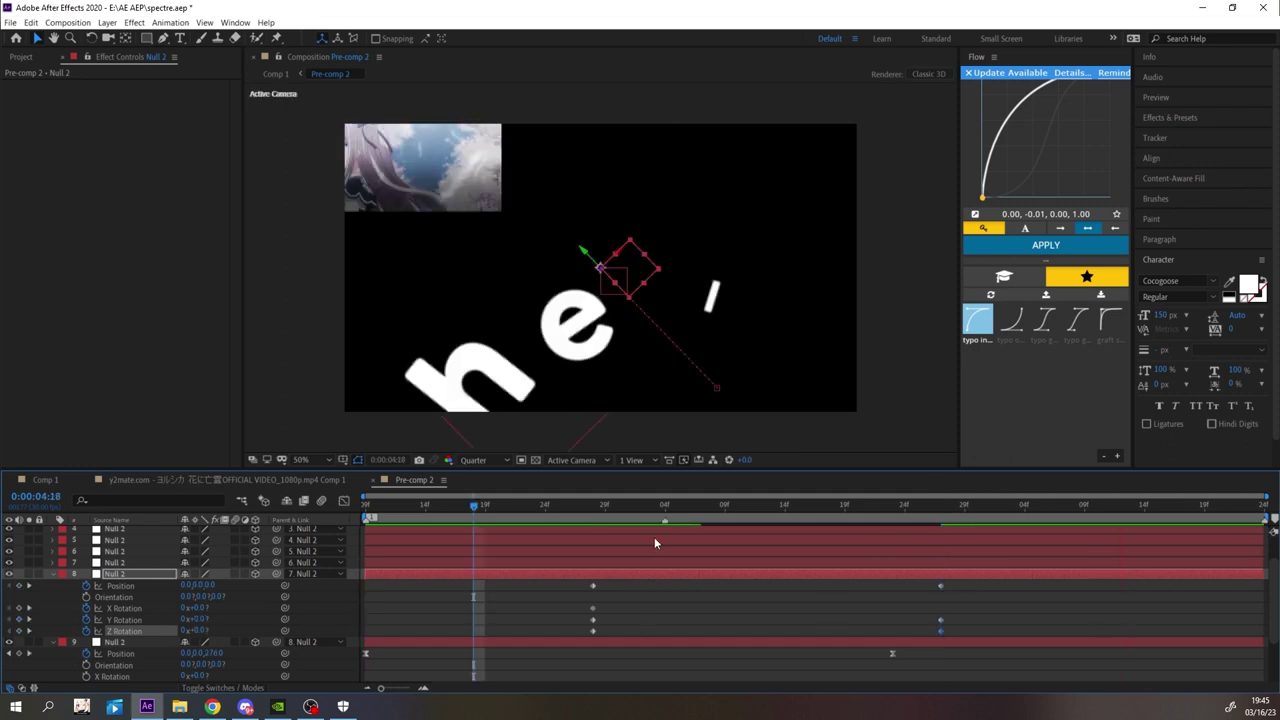
- Move the layer 8 null's ending keyframes to 0:00:06:16, with Y Position 625 and X, Y and Z Rotation -6°, 138° and -3°
drag(946, 625, 1163, 508)
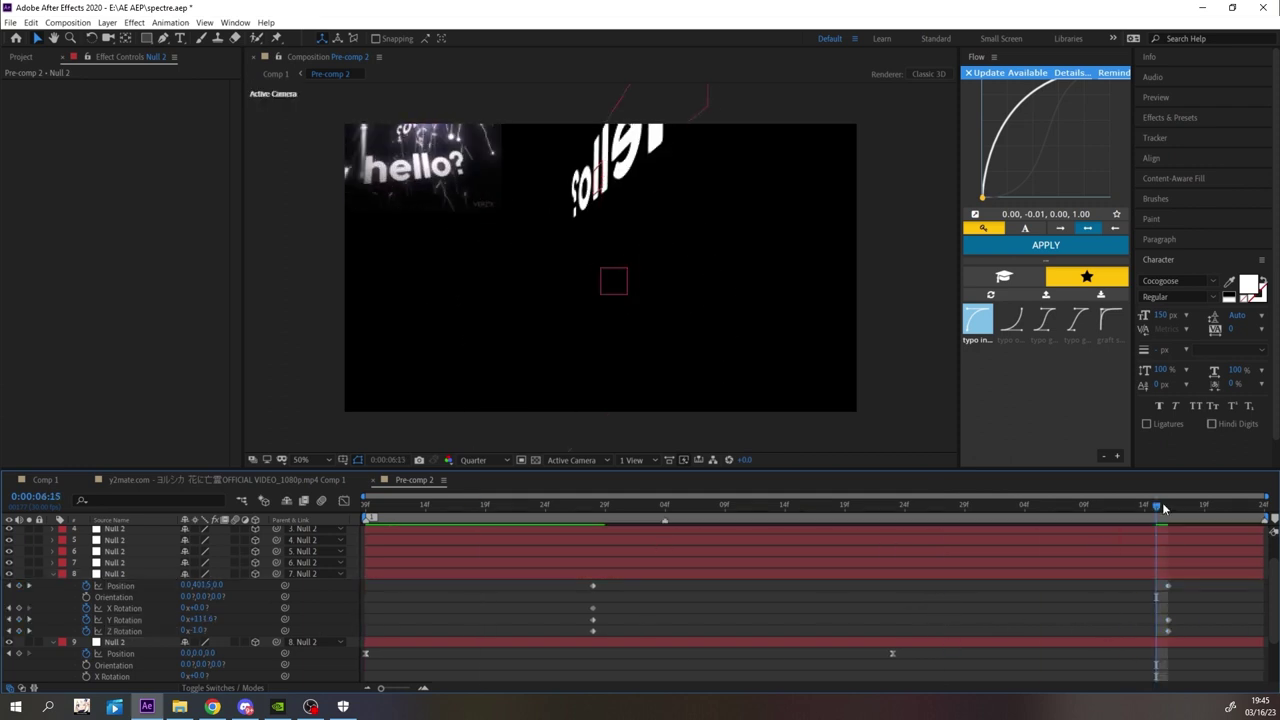
drag(206, 624, 225, 621)
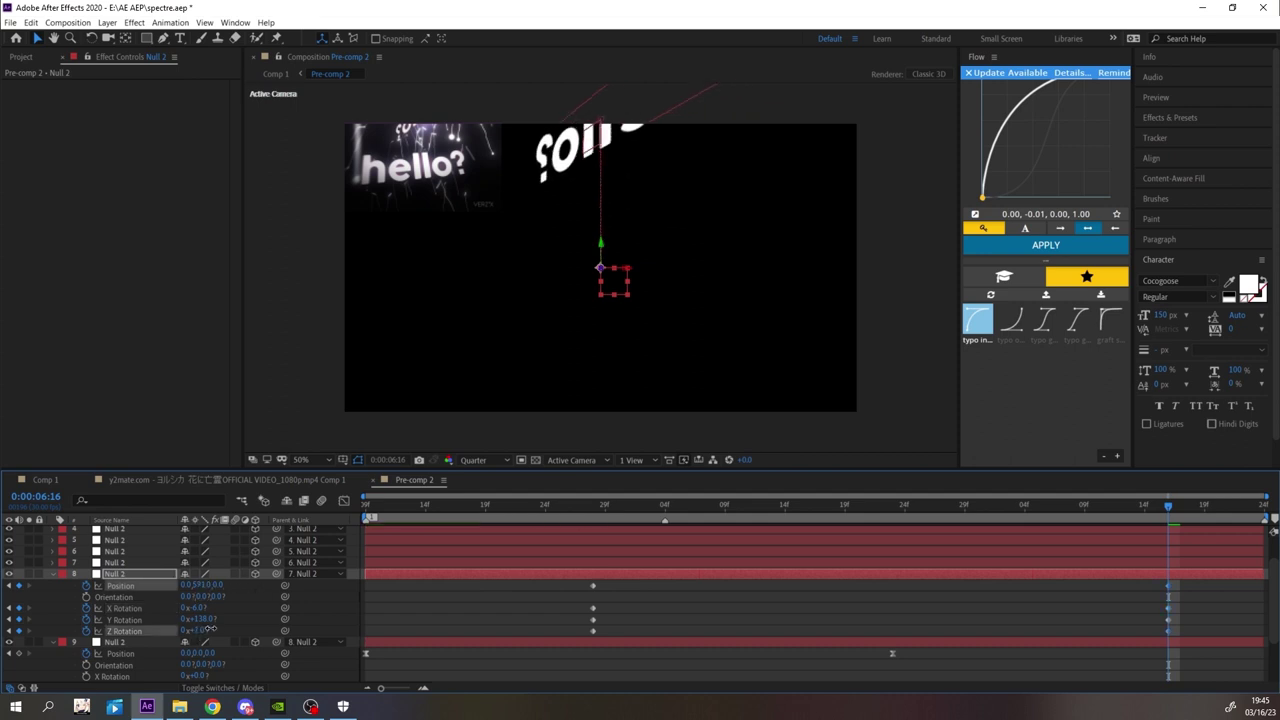
drag(222, 586, 226, 586)
- Ease the layer 8 null's keyframes with the 0.67, -0.01, 0.34, 1.00 curve and preview the camera move
drag(231, 635, 183, 586)
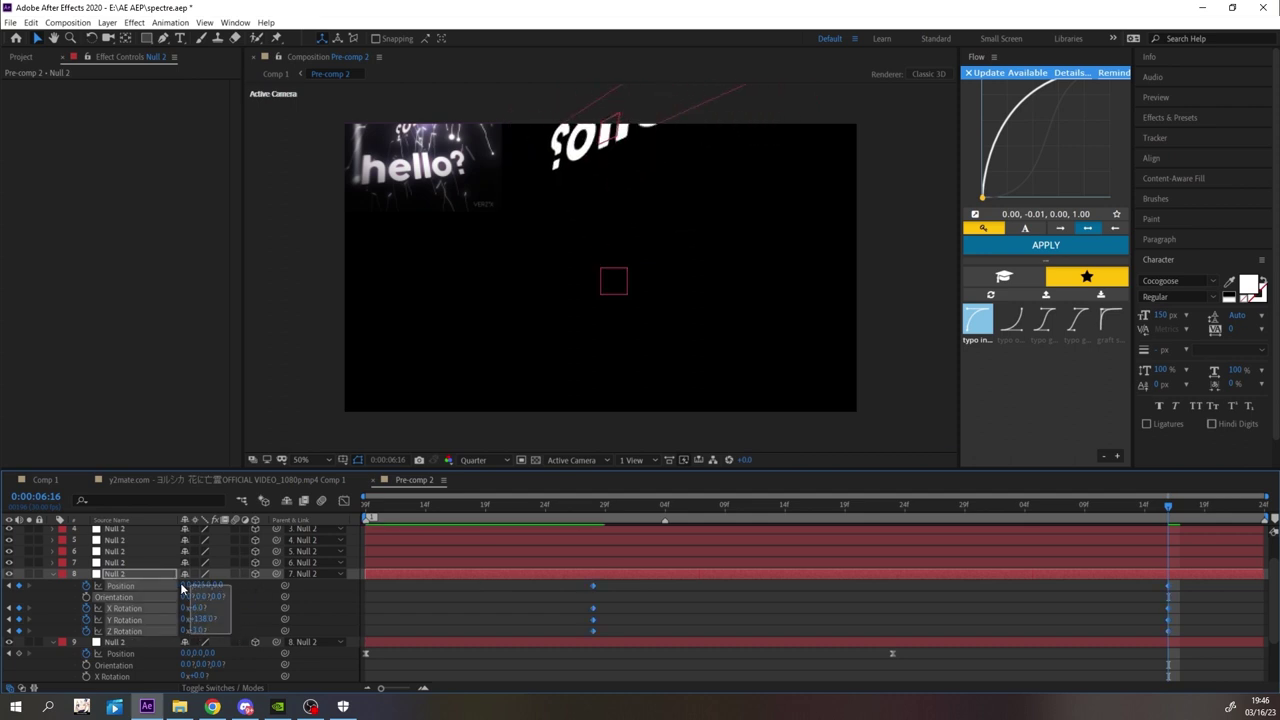
click(1044, 320)
click(1004, 250)
key(space)
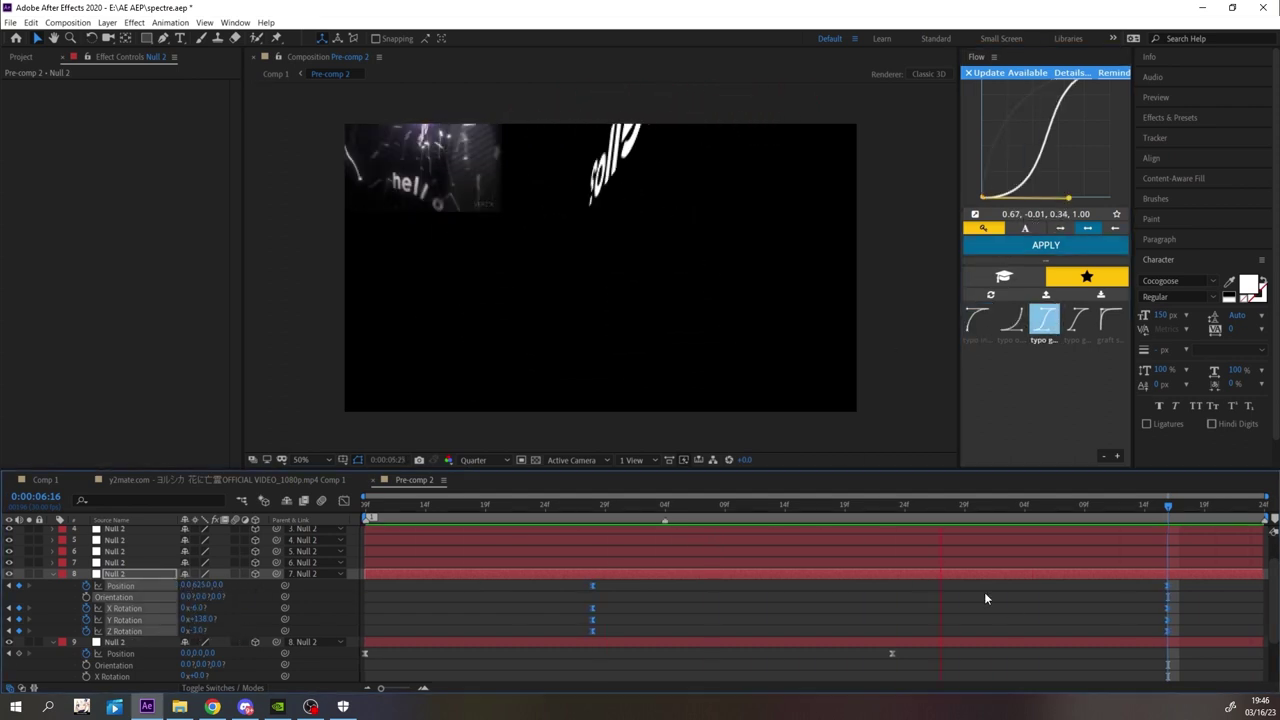
click(700, 582)
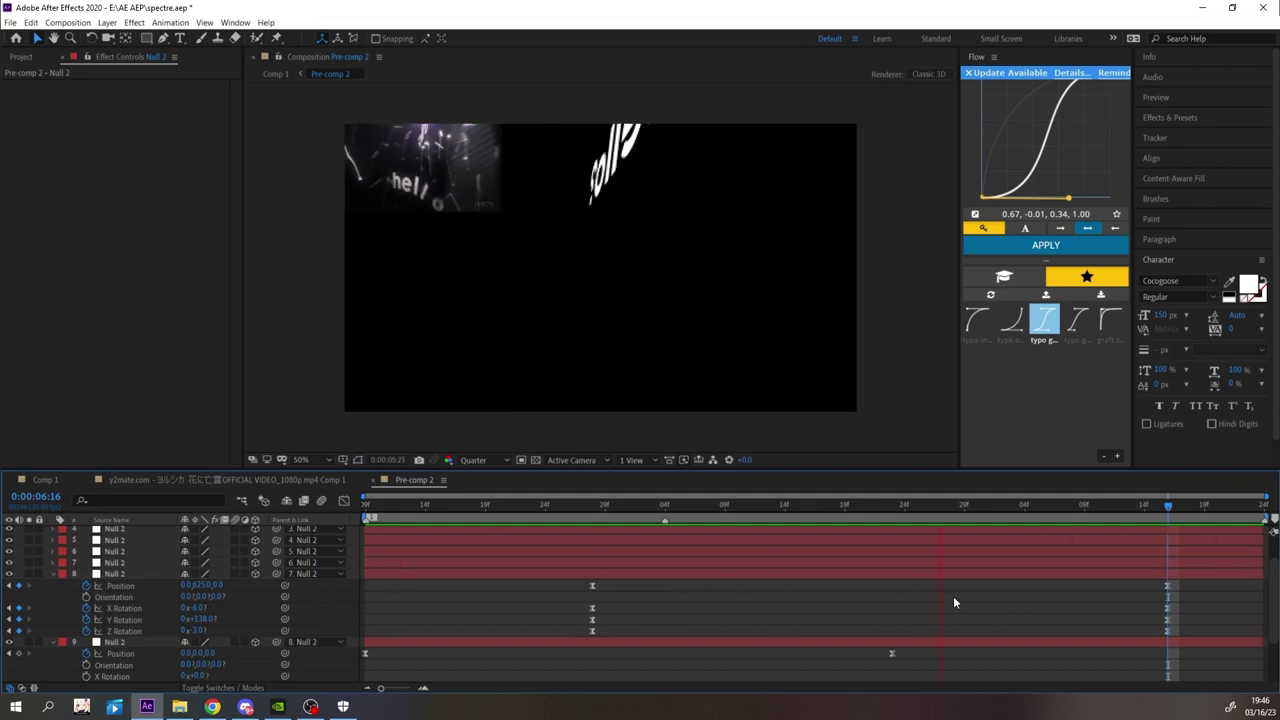
key(space)
- Retime the layer 8 null's keyframes to 0:00:04:27 and 0:00:06:24, and move the layer 9 null's ending keyframes to about 0:00:05:14
drag(1145, 582, 1173, 637)
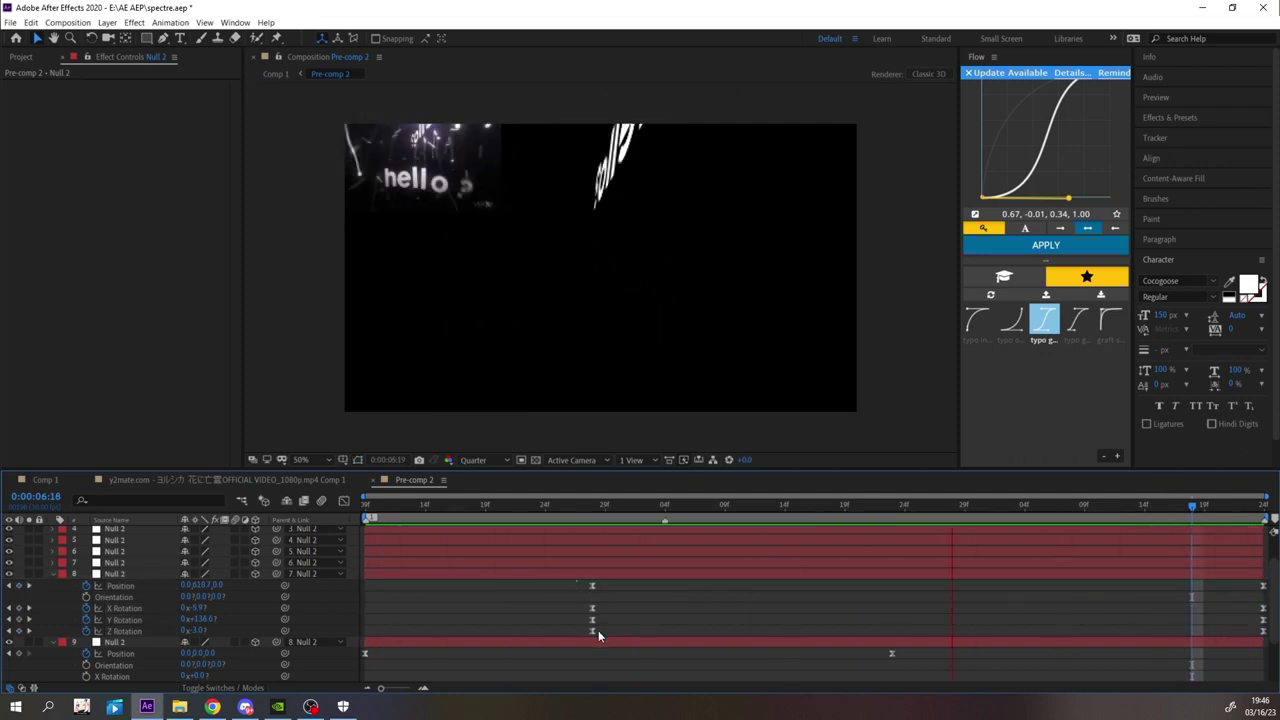
scroll(573, 609, down, 3)
drag(896, 670, 770, 630)
key(space)
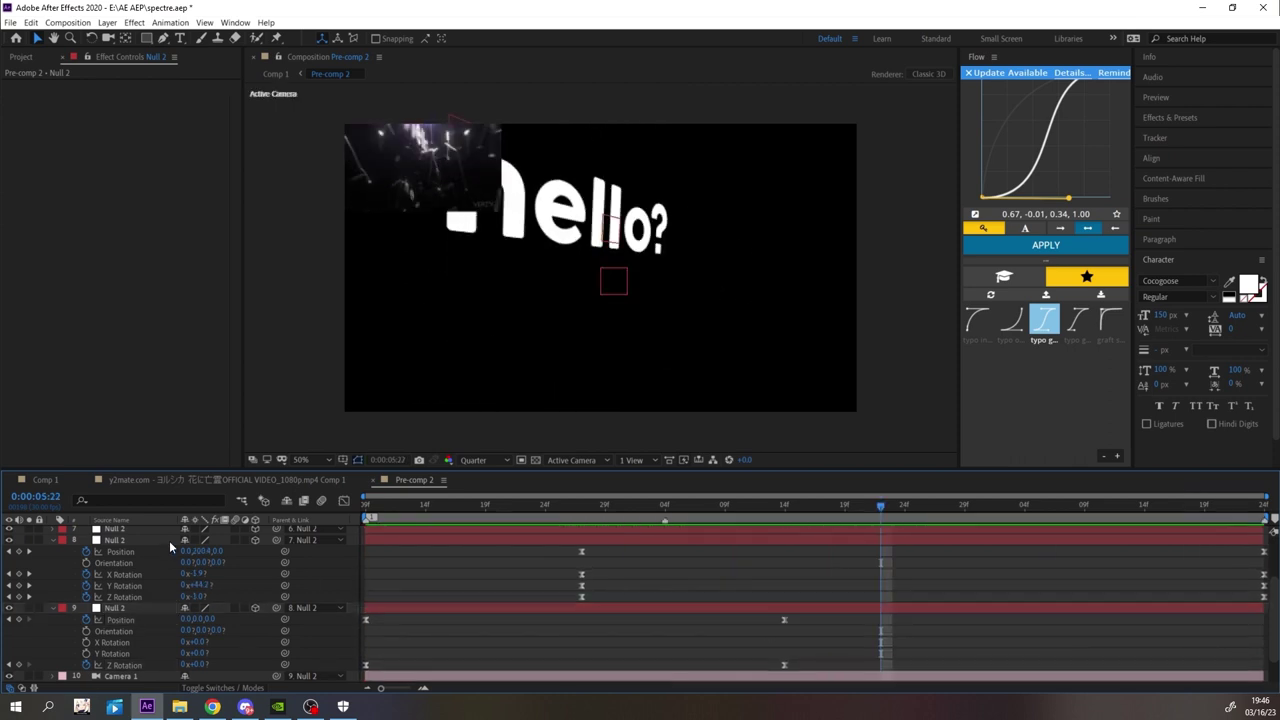
- Ease the layer 8 null's Position and Rotation keyframes with the 0.33, -0.01, 0.34, 1.00 curve and preview the result
drag(173, 545, 130, 598)
click(1077, 319)
click(1046, 245)
key(space)
click(706, 555)
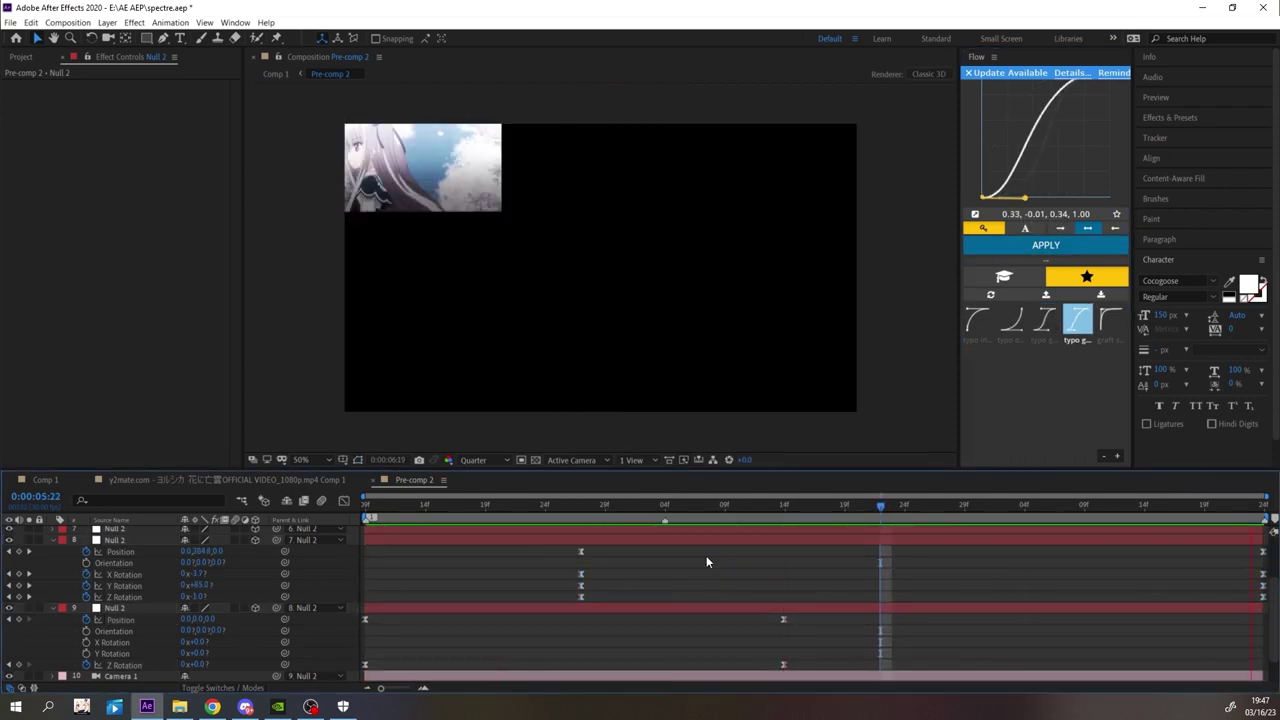
key(space)
- Duplicate the "hello?" text layer, start the copy at about 0:00:05:04, lower its Y Position to about 1185, and preview
scroll(165, 568, up, 2)
scroll(165, 568, down, 3)
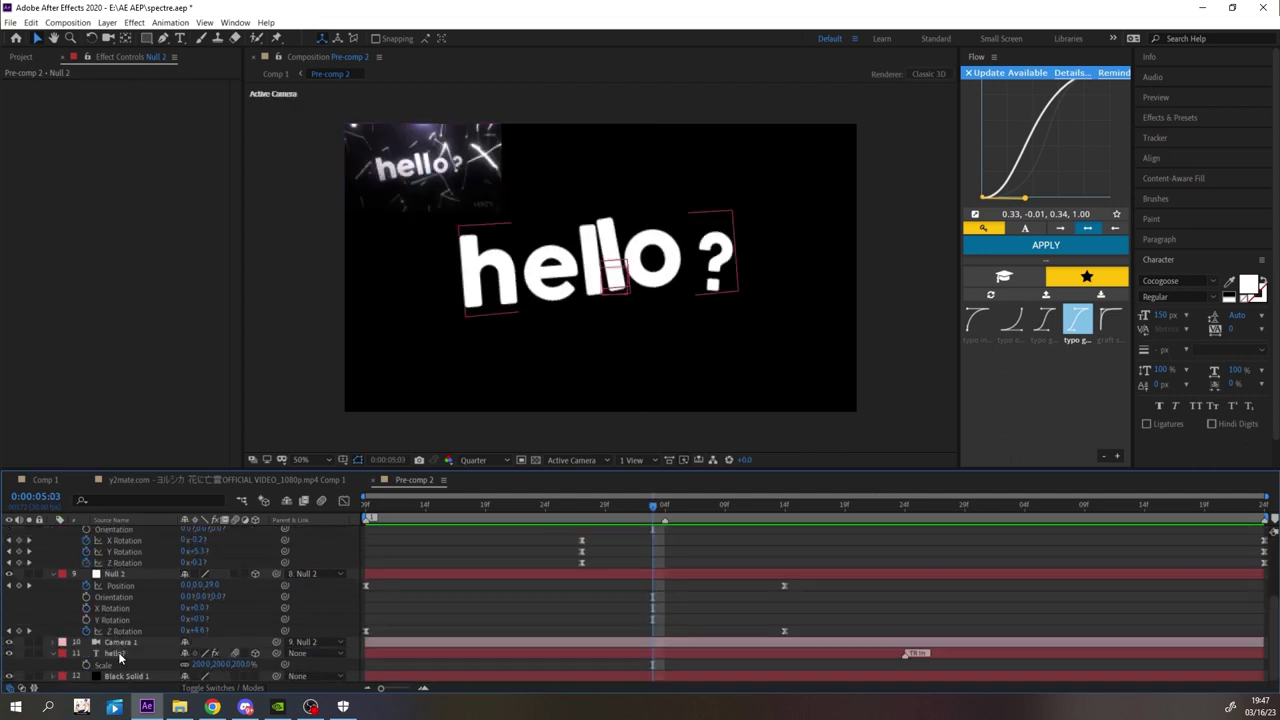
click(118, 653)
key(ctrl+d)
drag(596, 653, 782, 655)
key(space)
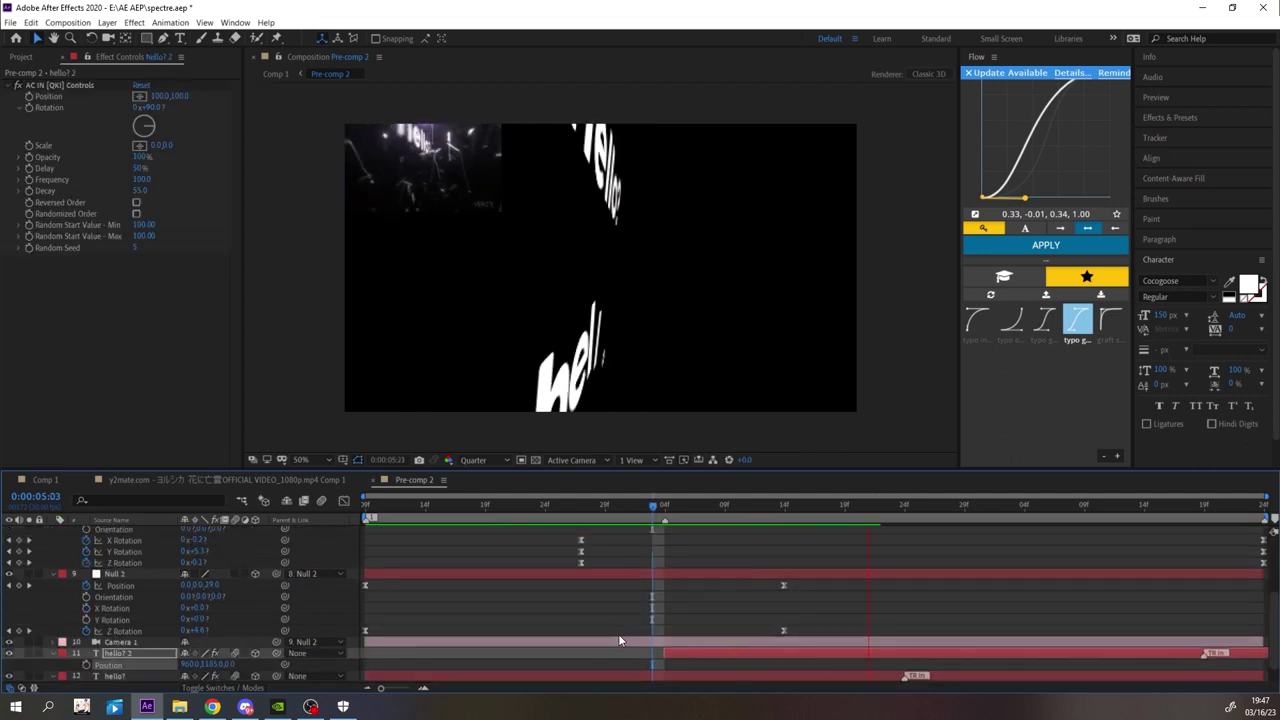
- Set the duplicated text layer's Y Rotation to 124° and Z Rotation to -11°, and preview the animation
key(r)
scroll(198, 655, down, 1)
mouse_move(198, 655)
mouse_down()
mouse_move(240, 655)
mouse_move(192, 664)
mouse_up()
drag(881, 509, 834, 511)
key(space)
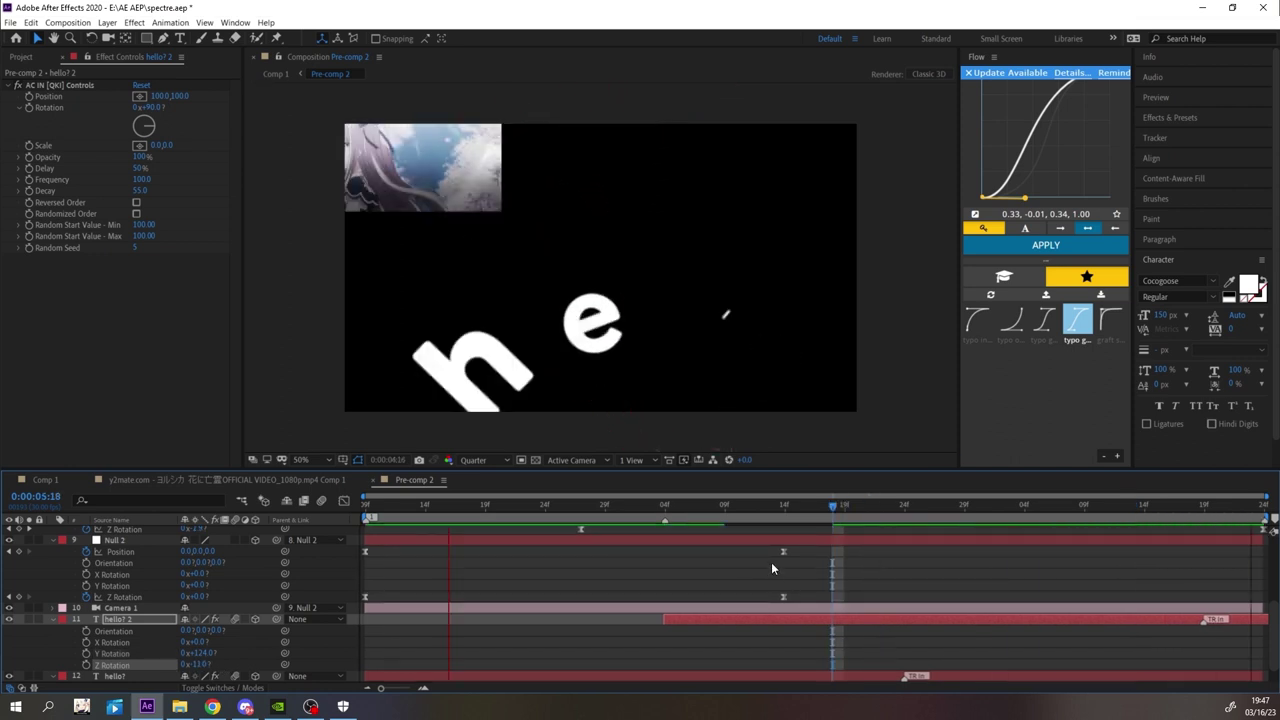
key(space)
- Lower "hello? 2" slightly in the frame, adjust the layer 8 null's Position keyframe at 0:00:06:24 to follow it, and preview
drag(599, 254, 599, 271)
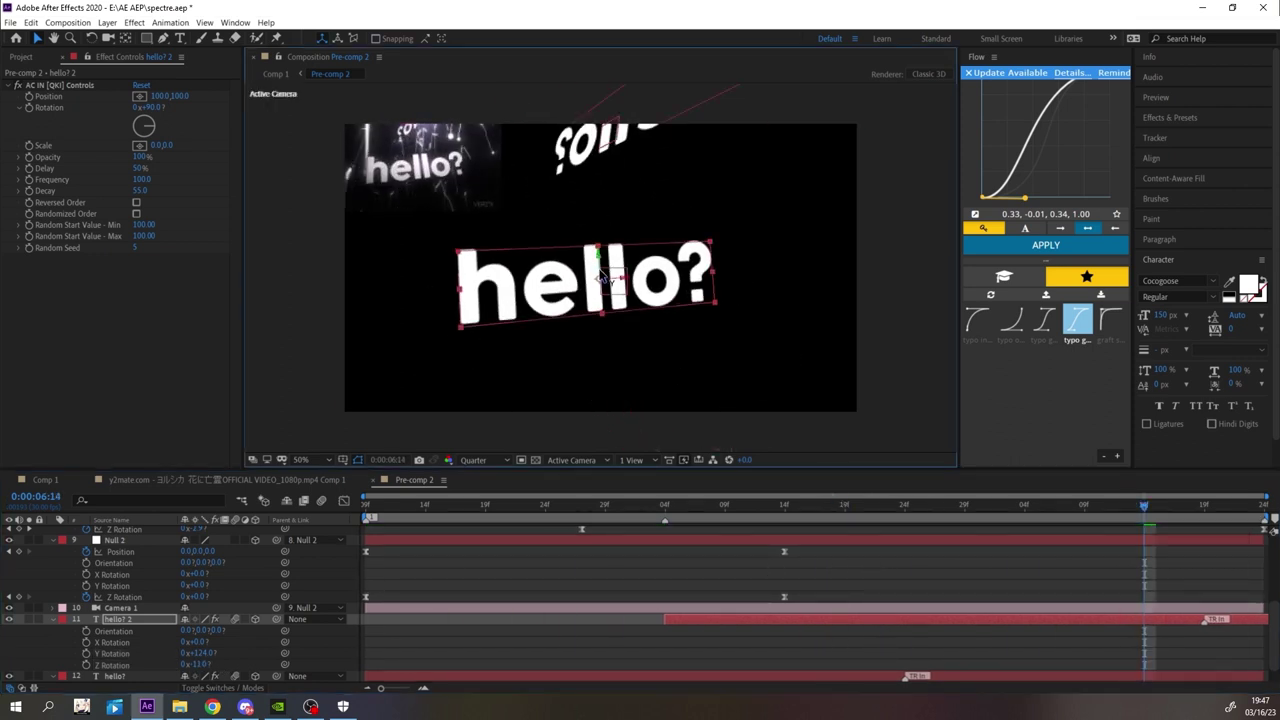
scroll(265, 552, up, 3)
click(29, 586)
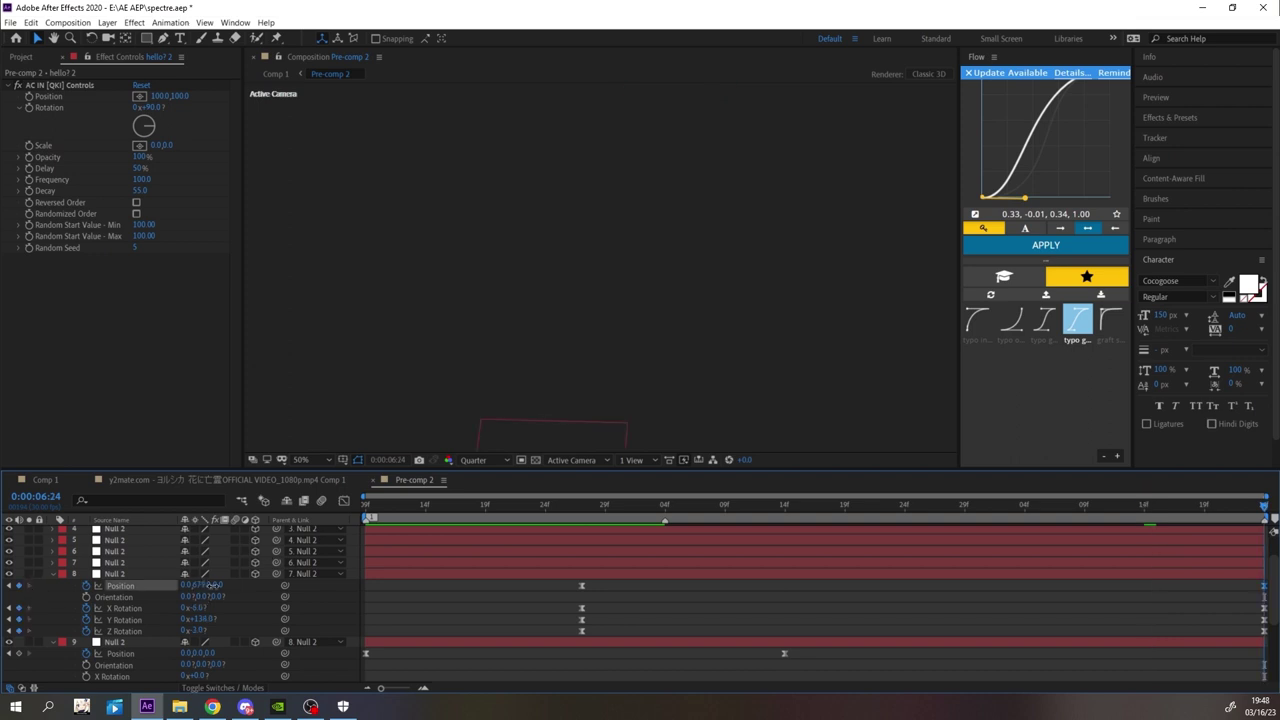
drag(207, 586, 218, 586)
click(566, 512)
key(space)
scroll(726, 580, down, 4)
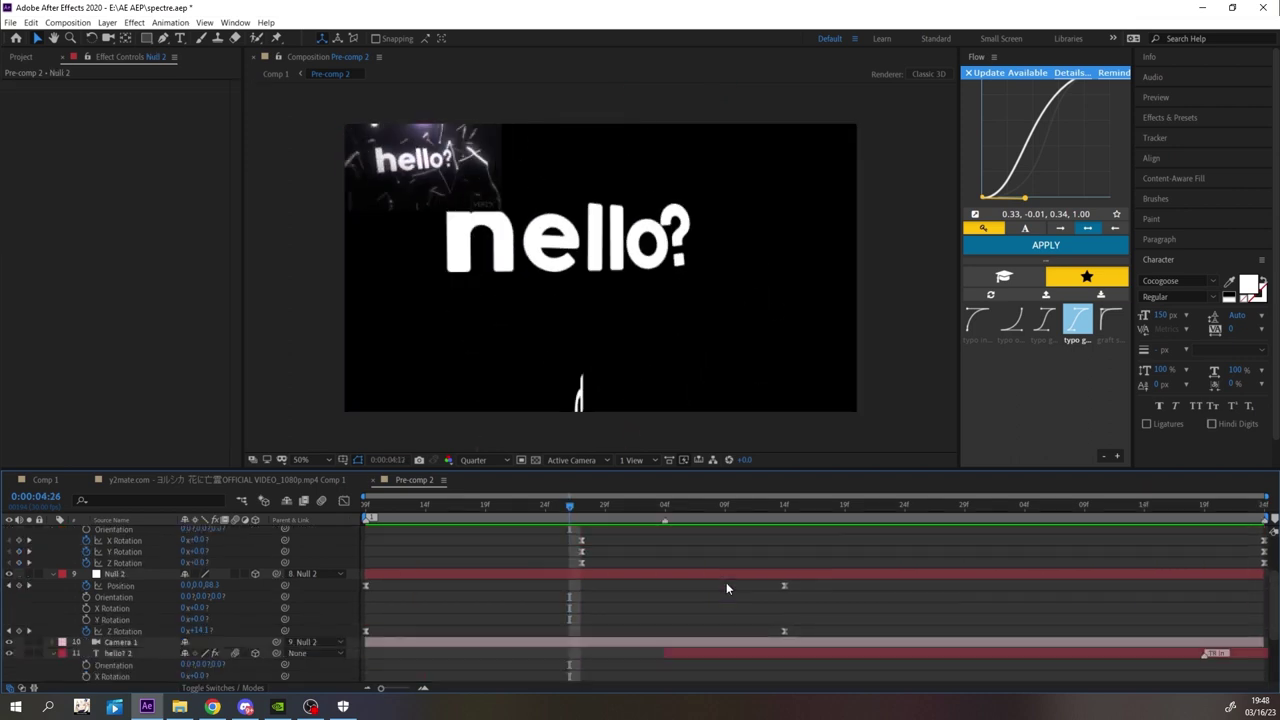
key(space)
- Shift the "hello? 2" layer to start at about 0:00:05:12 and preview the second text's entrance
drag(771, 600, 808, 593)
click(687, 512)
key(space)
key(space)
key(space)
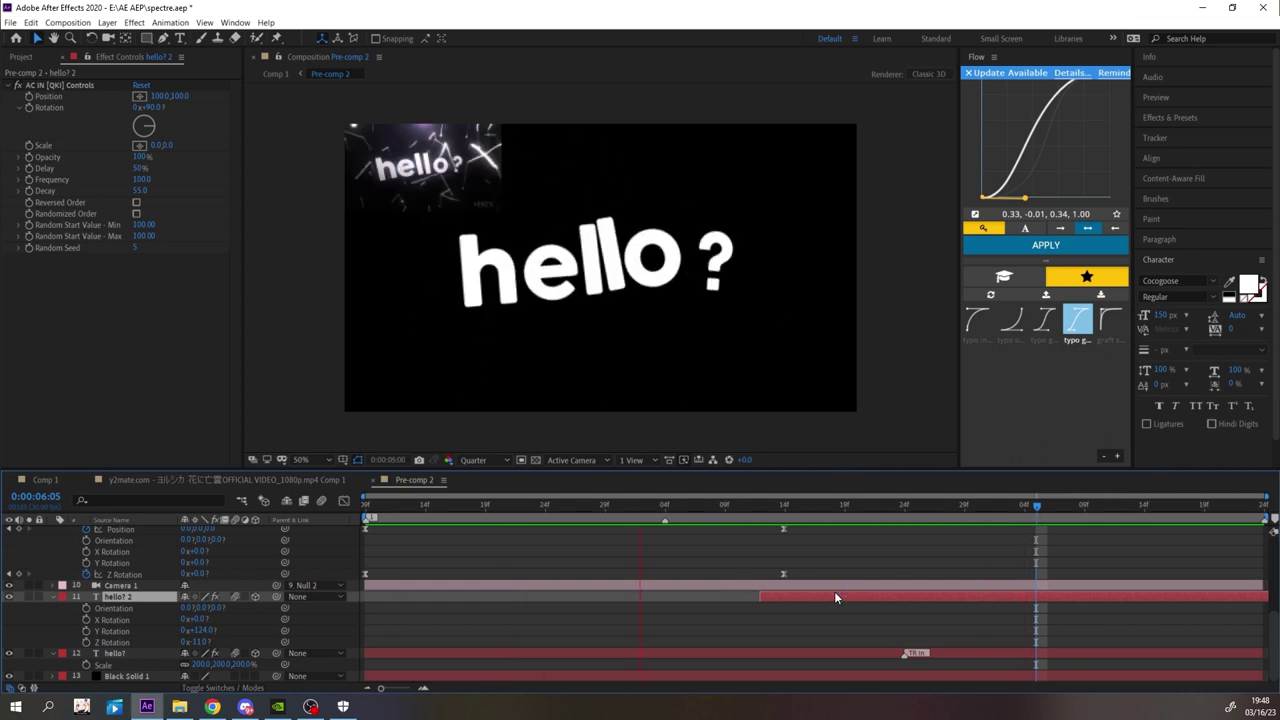
key(space)
- Set the AC IN [QKI] Controls Rotation to 50° on both "hello?" text layers and preview from the start
click(235, 22)
click(270, 109)
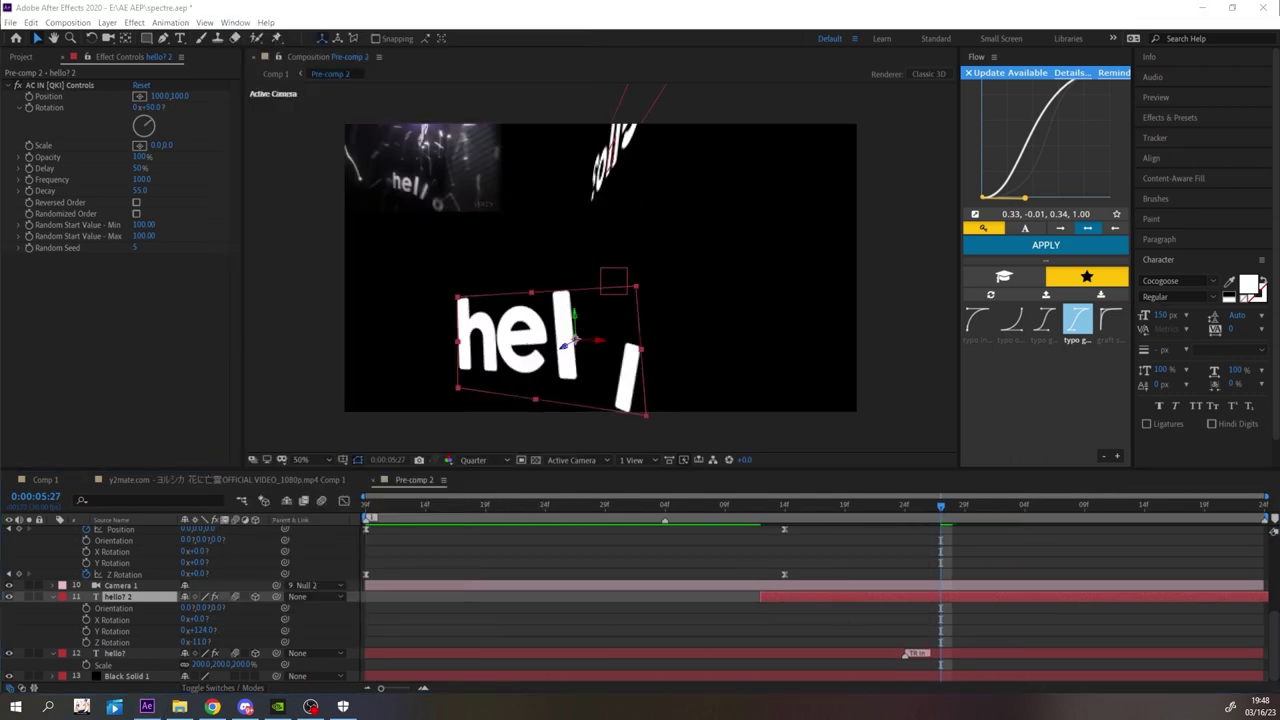
click(411, 654)
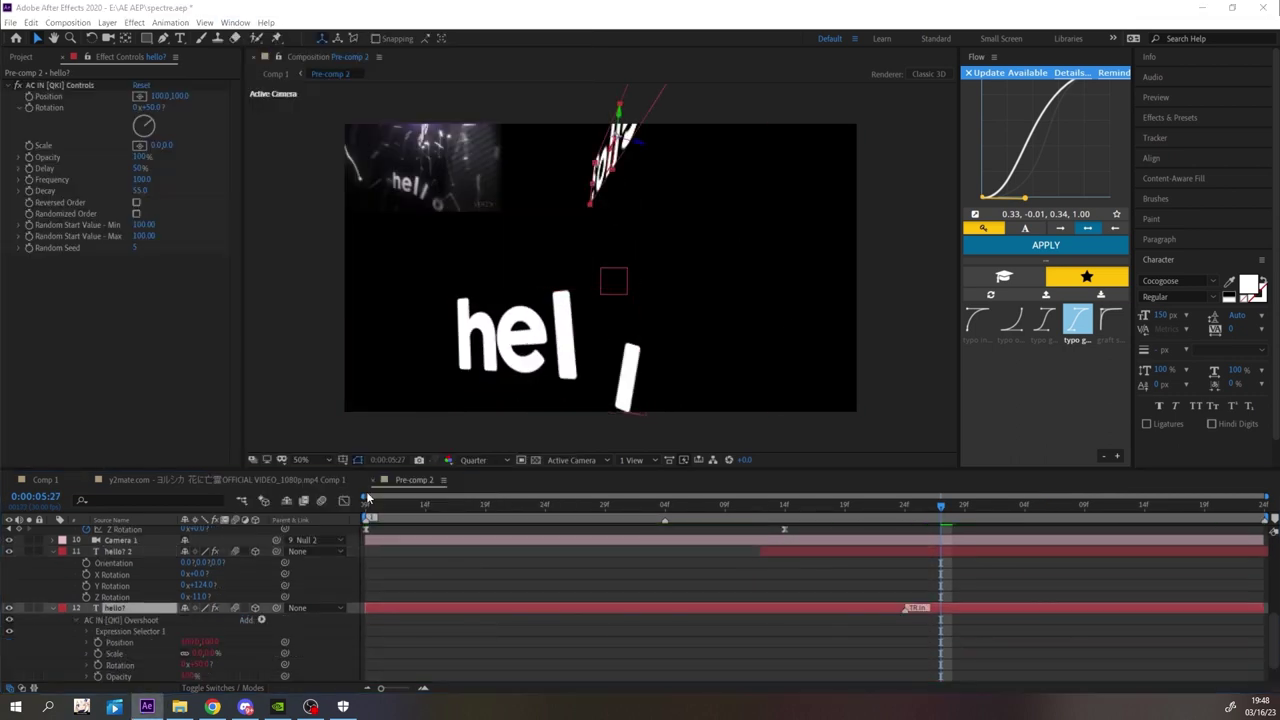
click(366, 506)
key(space)
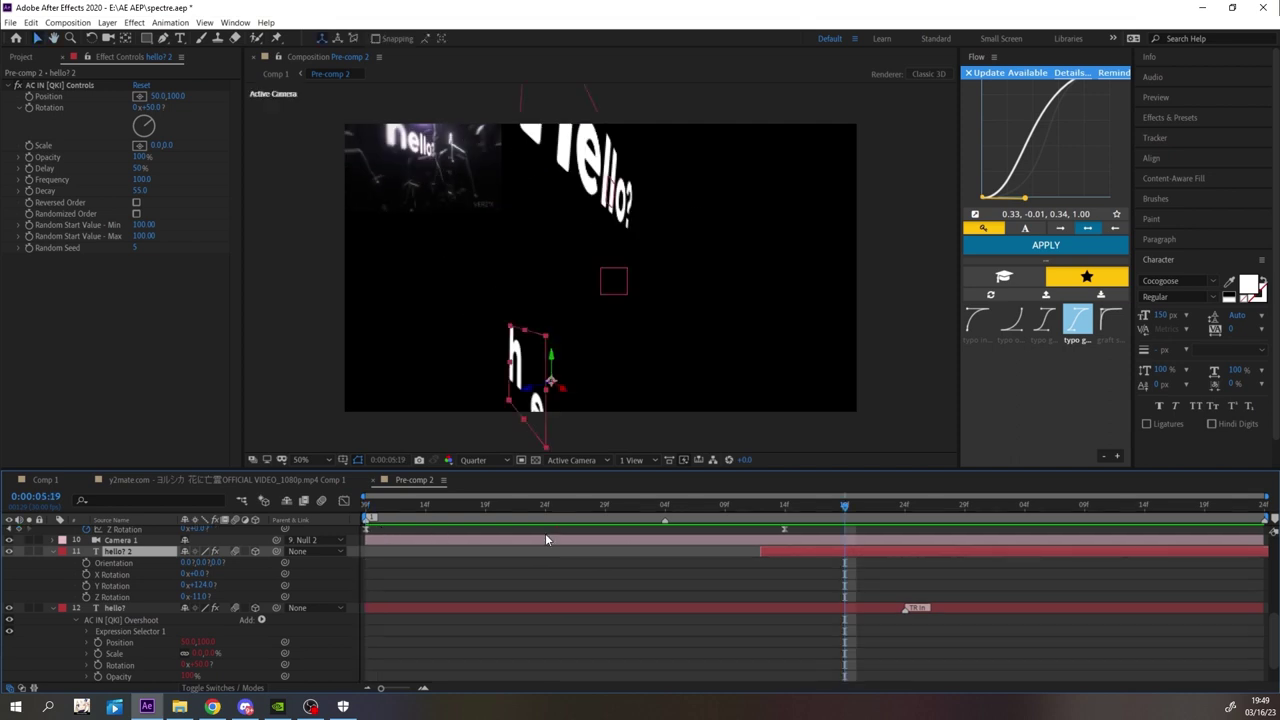
- Move the layer 8 null's starting Position and Rotation keyframes to about 0:00:05:02 and preview the timing
scroll(560, 565, up, 3)
click(570, 578)
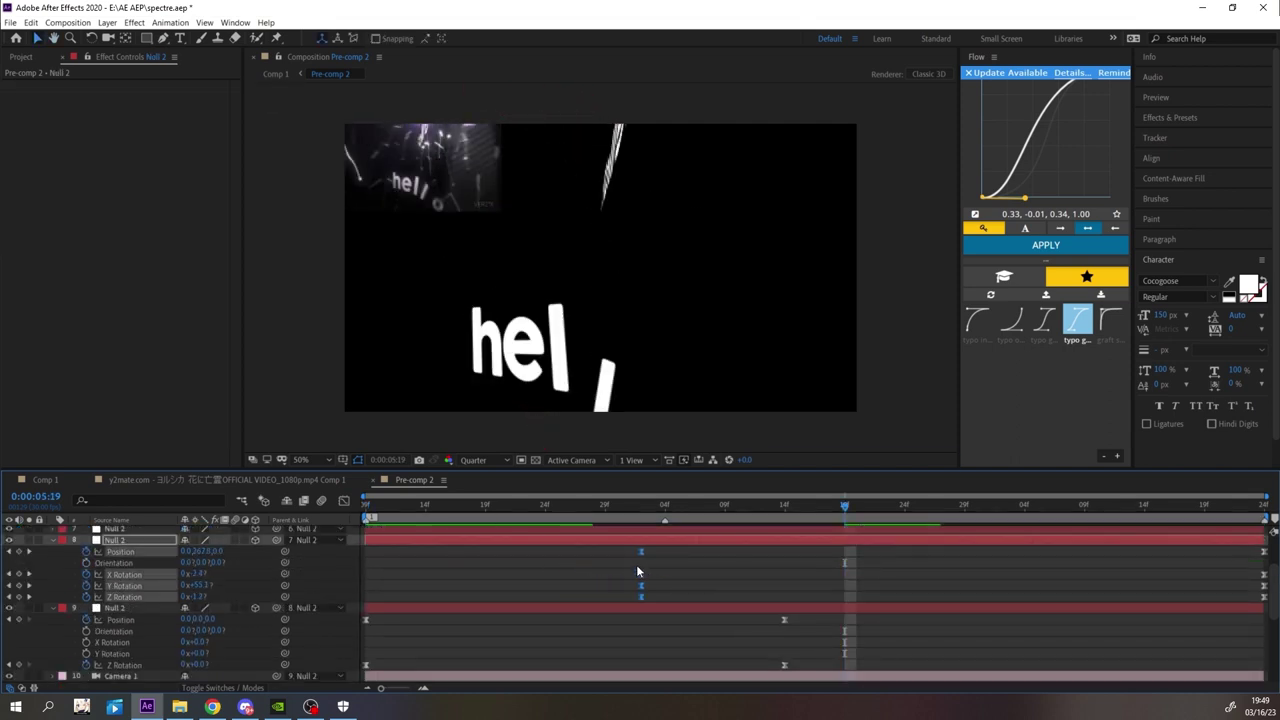
key(space)
click(783, 638)
drag(700, 508, 670, 519)
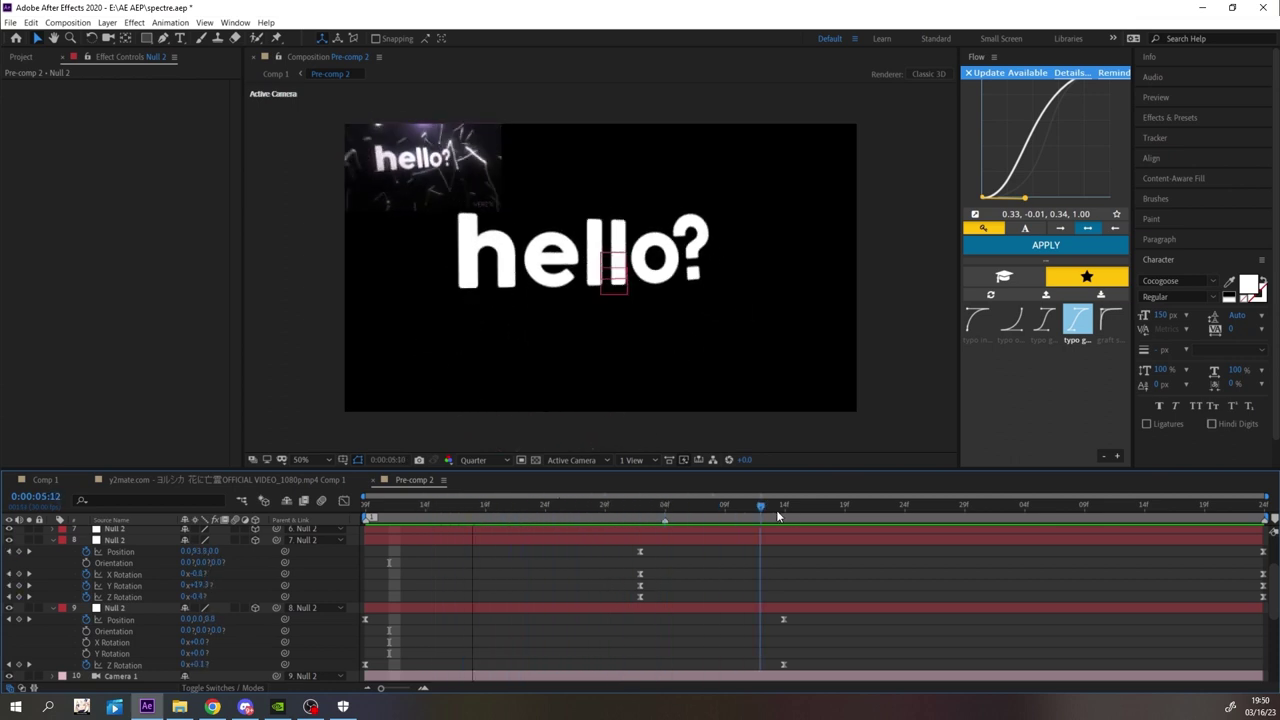
- Add a Position keyframe to the layer 9 null at 0:00:06:09 and increase its Z Position at 0:00:06:24 to push the camera in
drag(968, 523, 1083, 532)
scroll(985, 570, down, 1)
click(19, 586)
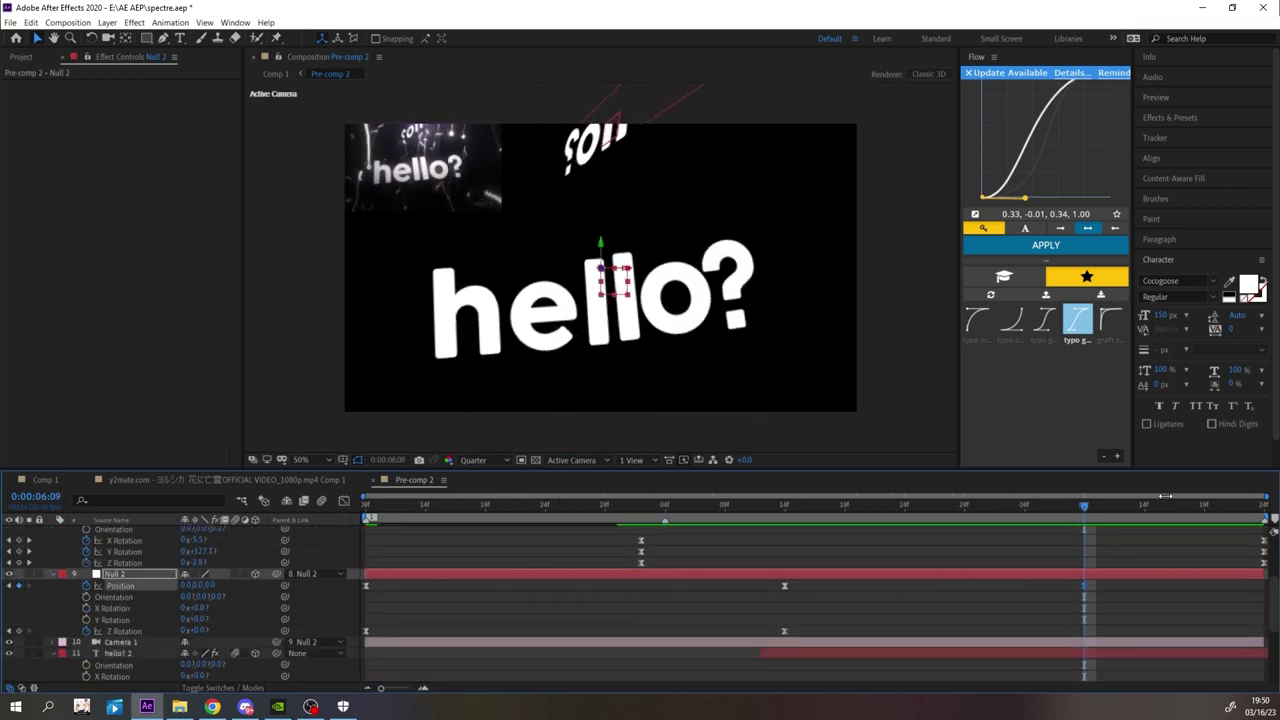
click(1240, 508)
drag(212, 585, 1238, 595)
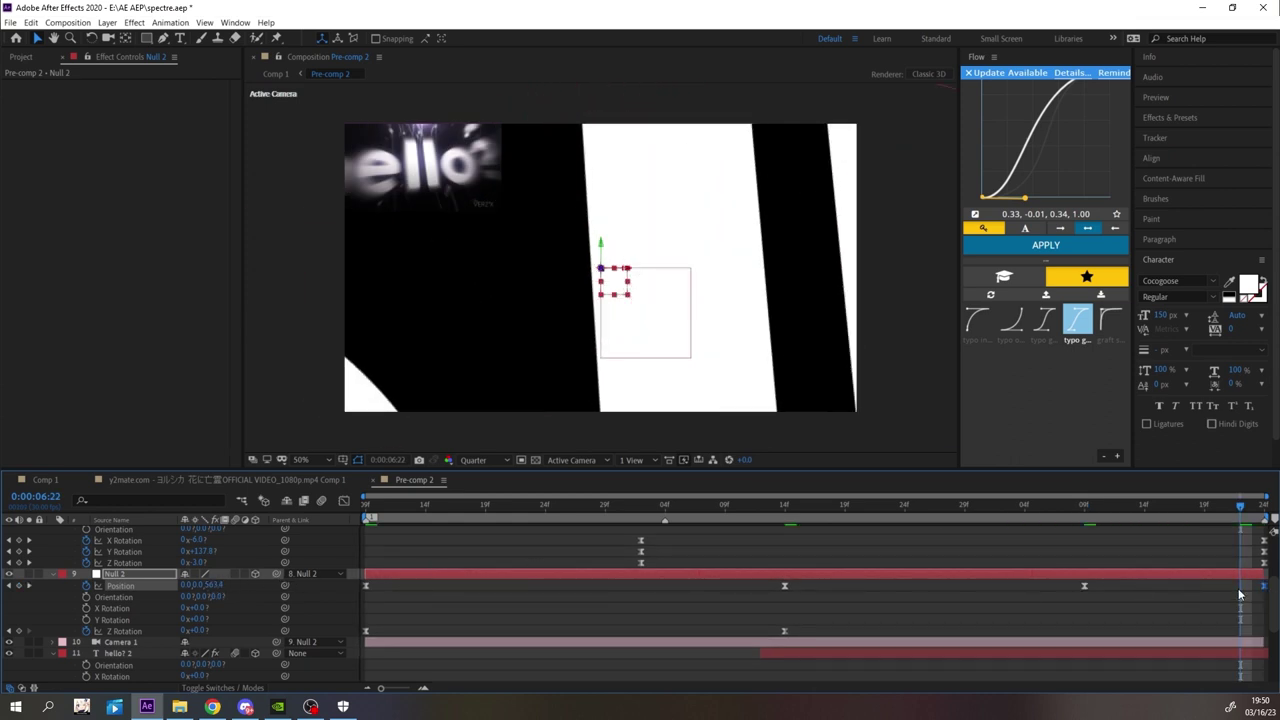
- Ease the layer 9 null's push-in with the 1.00, -0.01, 1.00, 1.00 curve, start it at about 0:00:06:08, and preview
click(1011, 324)
click(1073, 583)
key(space)
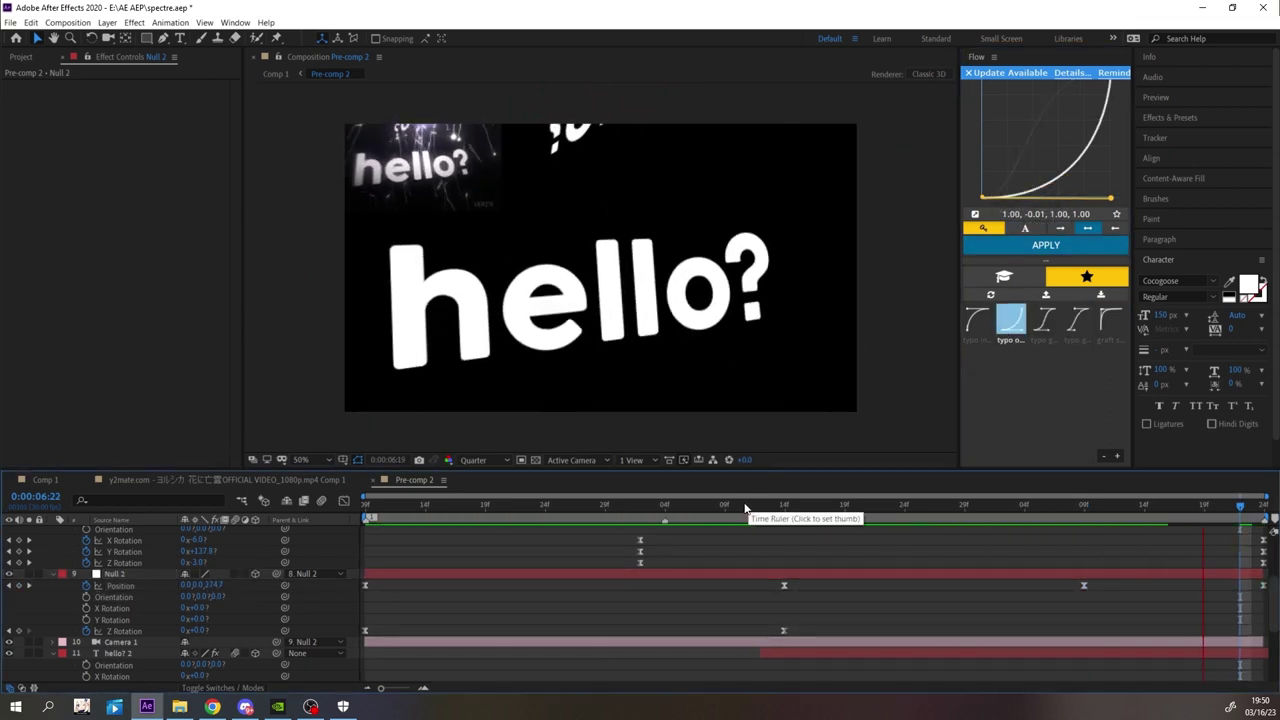
drag(1083, 585, 1071, 586)
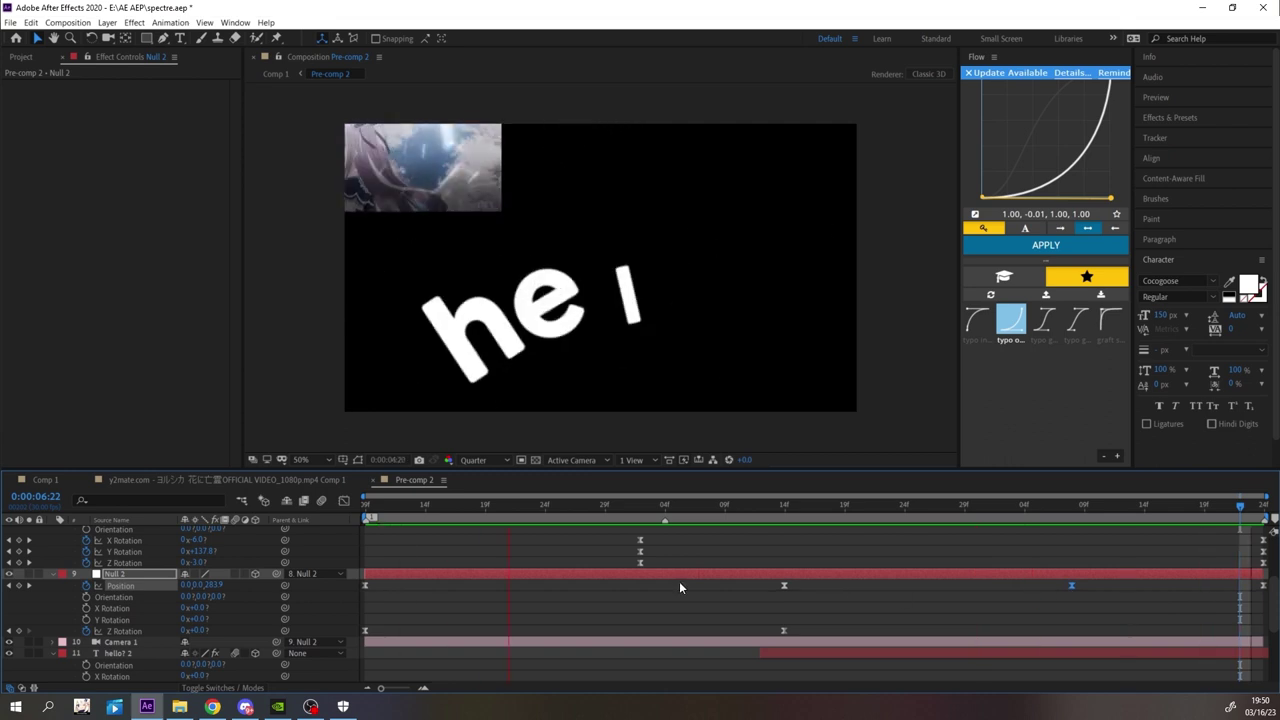
scroll(590, 600, up, 1)
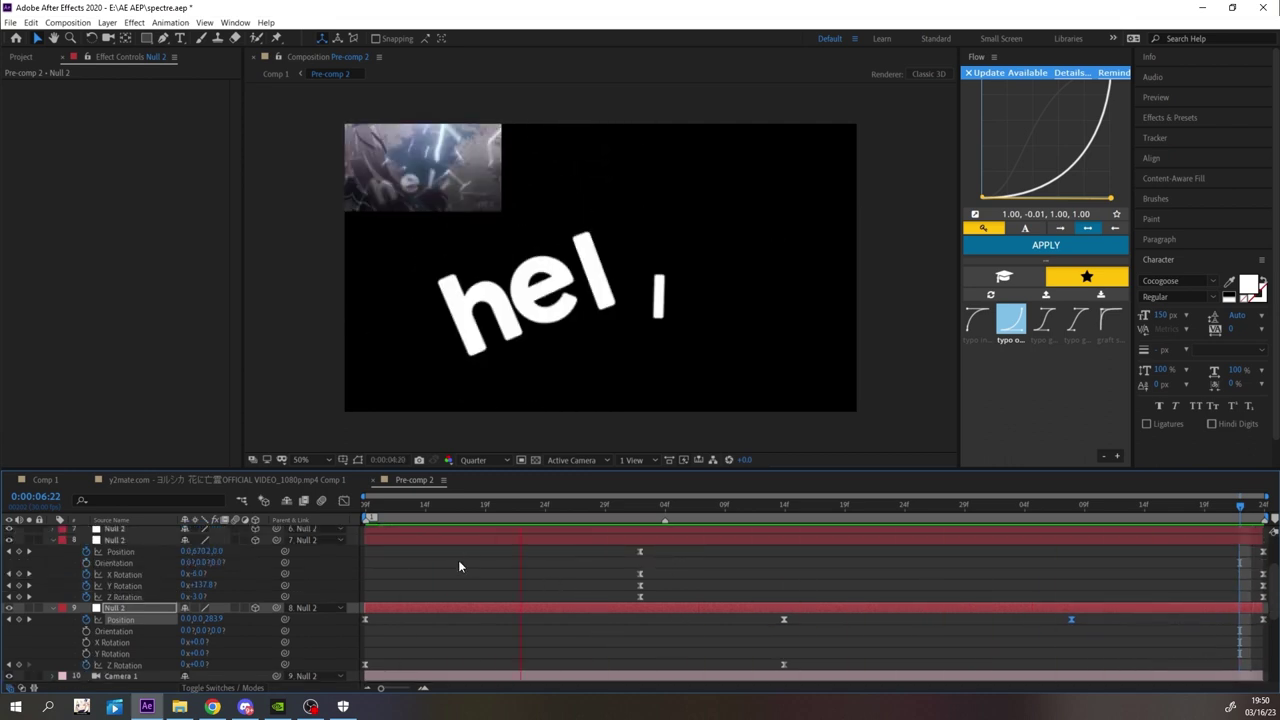
key(space)
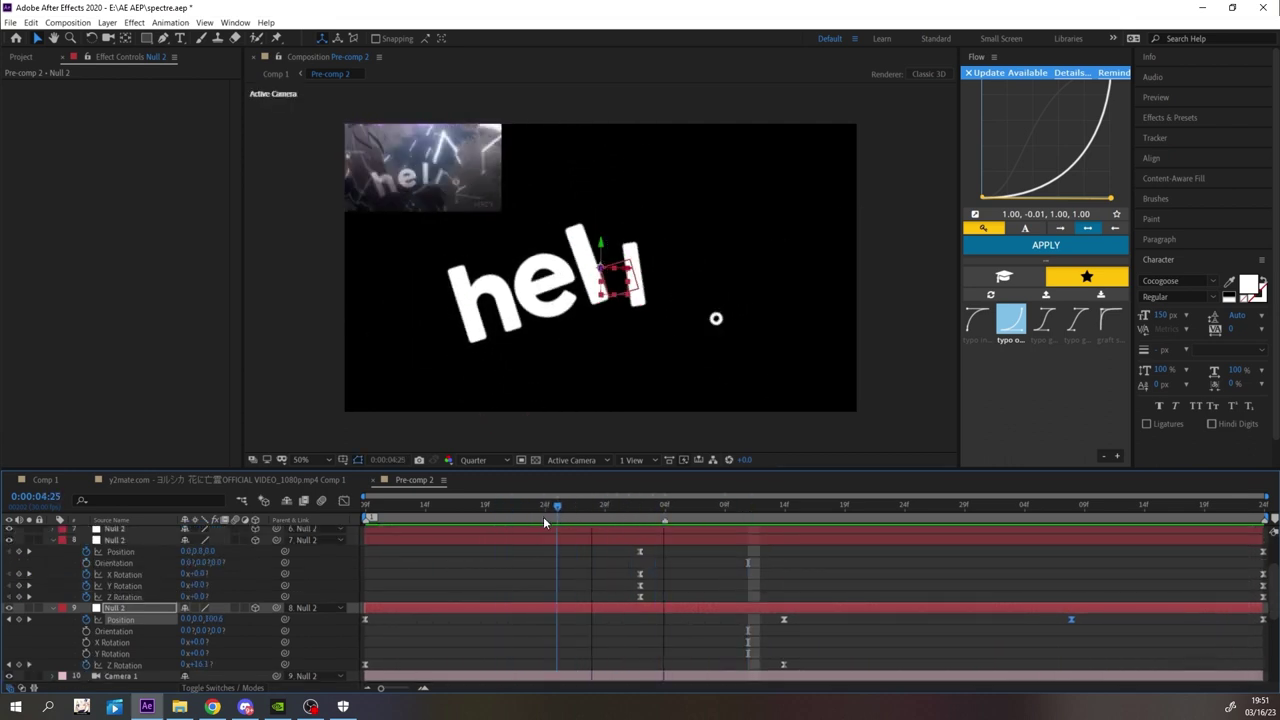
- Shift the original "hello?" layer to start at about 0:00:04:12 and preview the text entrance against the reference clip
drag(543, 518, 497, 520)
scroll(606, 629, down, 2)
click(738, 677)
key(space)
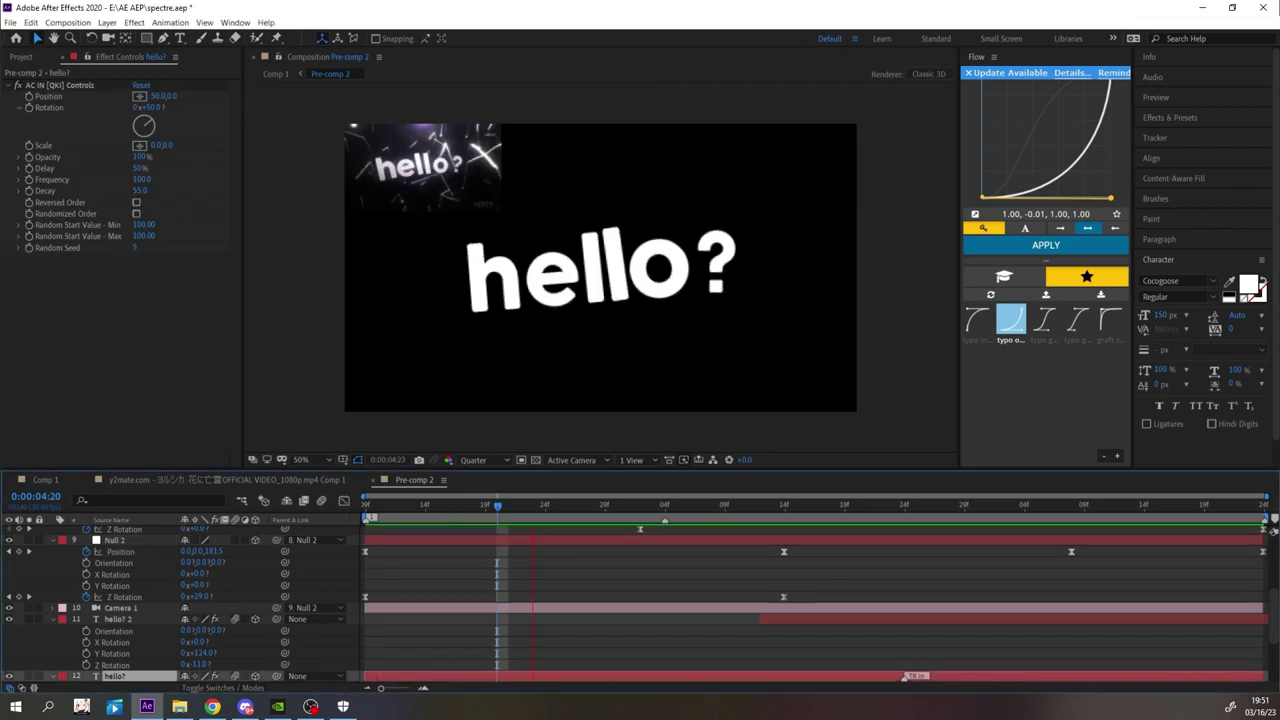
drag(497, 505, 604, 492)
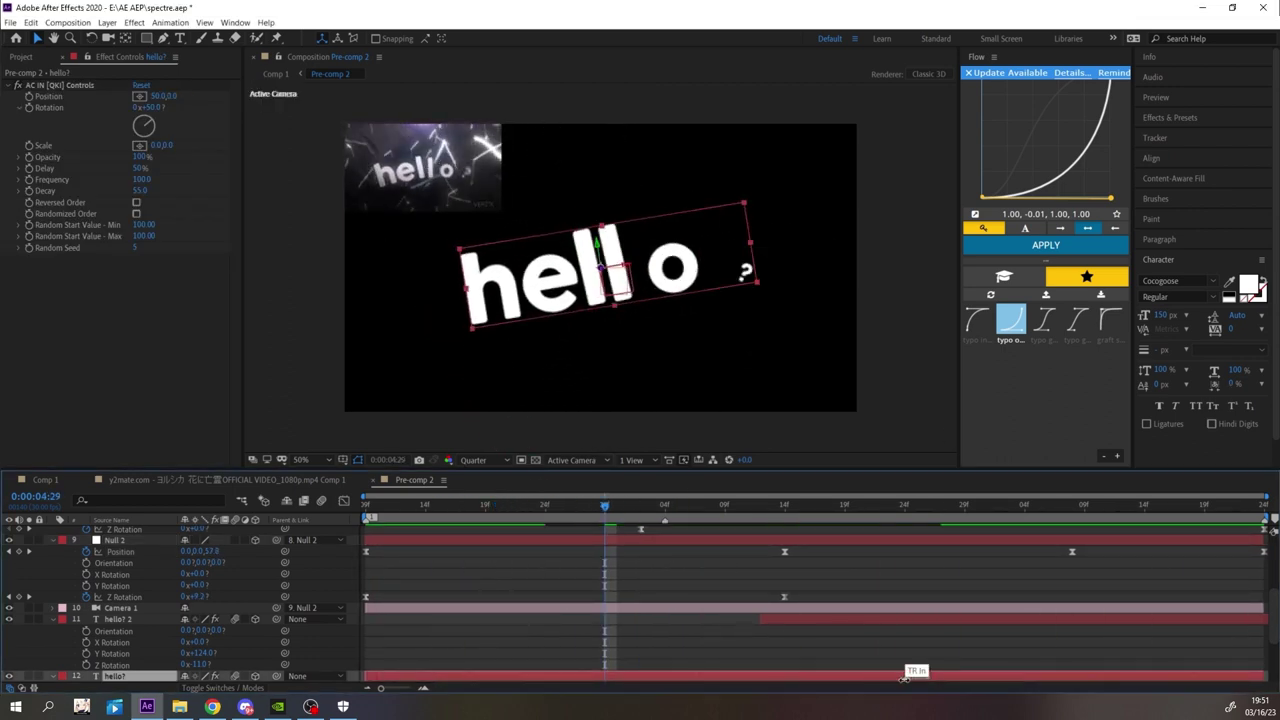
drag(463, 679, 455, 677)
key(space)
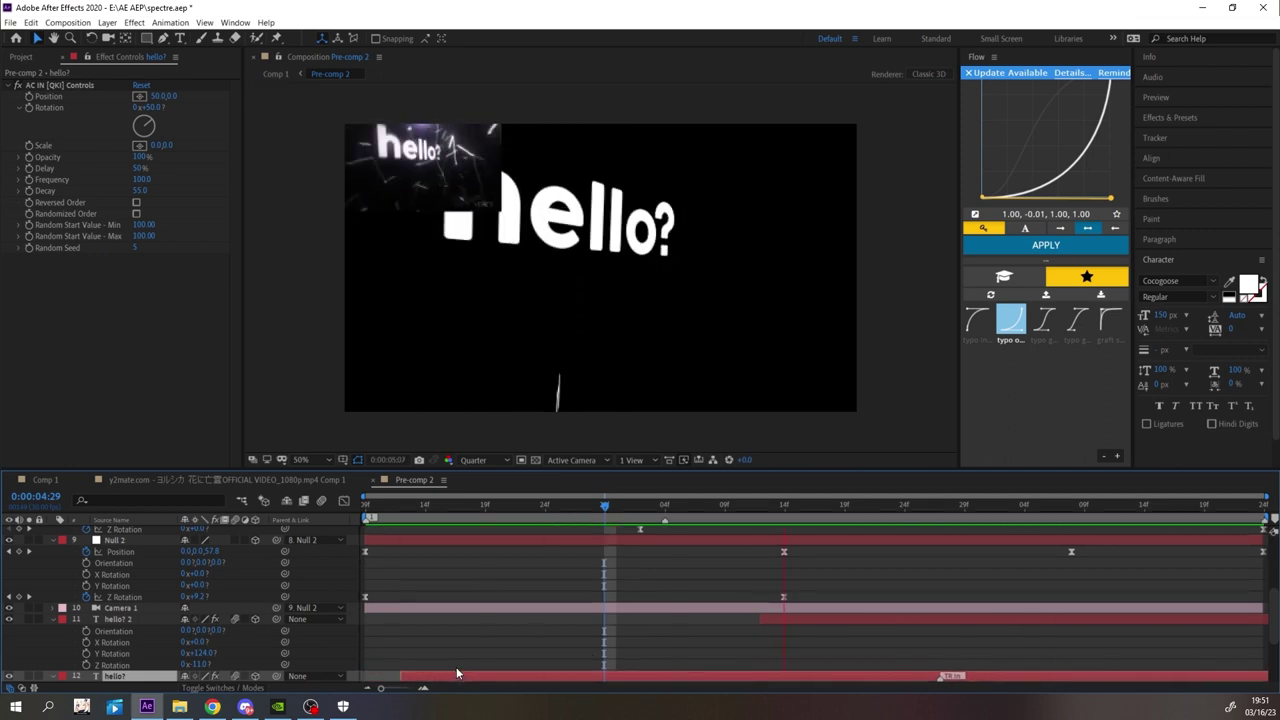
- Set the AC IN [QKI] Controls Frequency to 50 on the original "hello?" layer and preview the animation
click(800, 619)
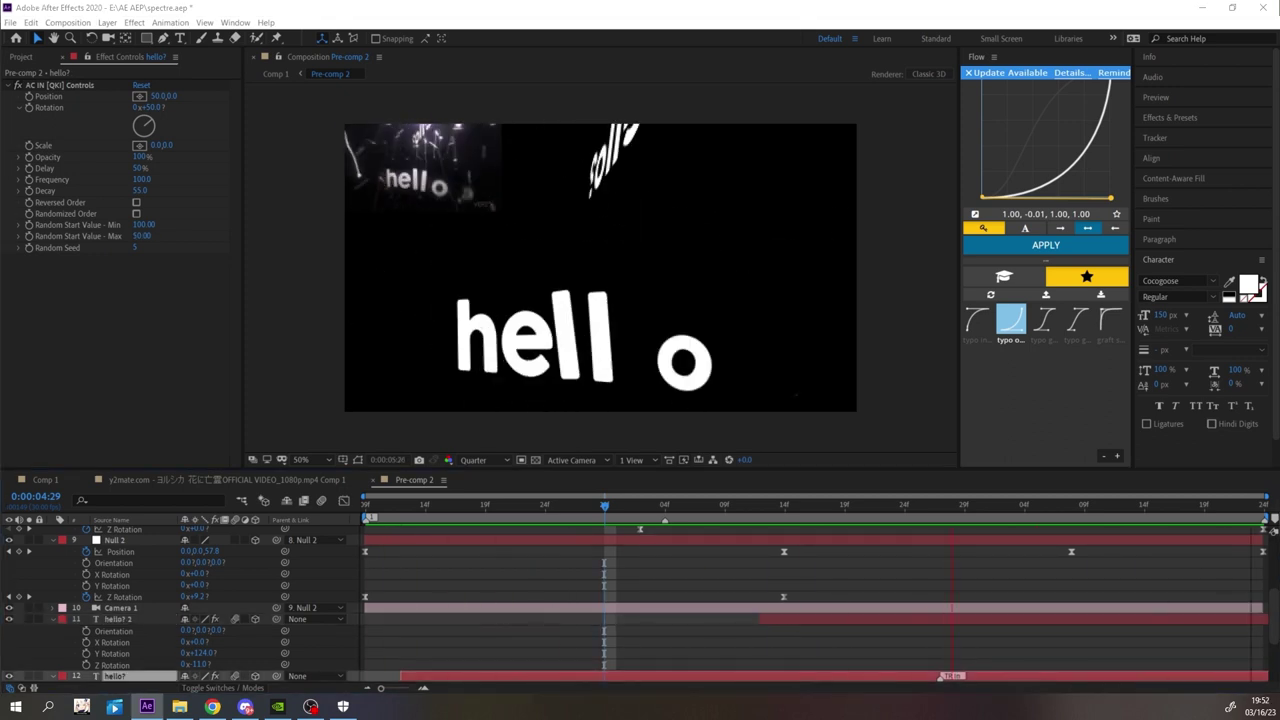
key(space)
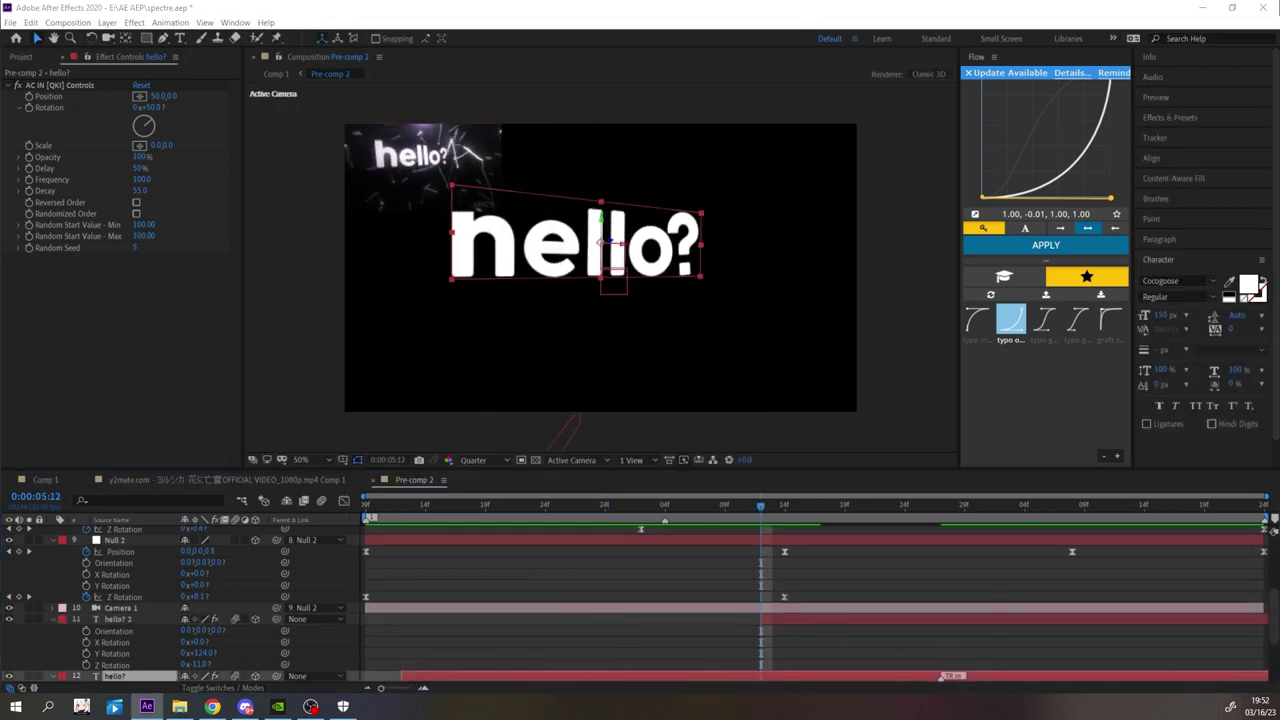
key(space)
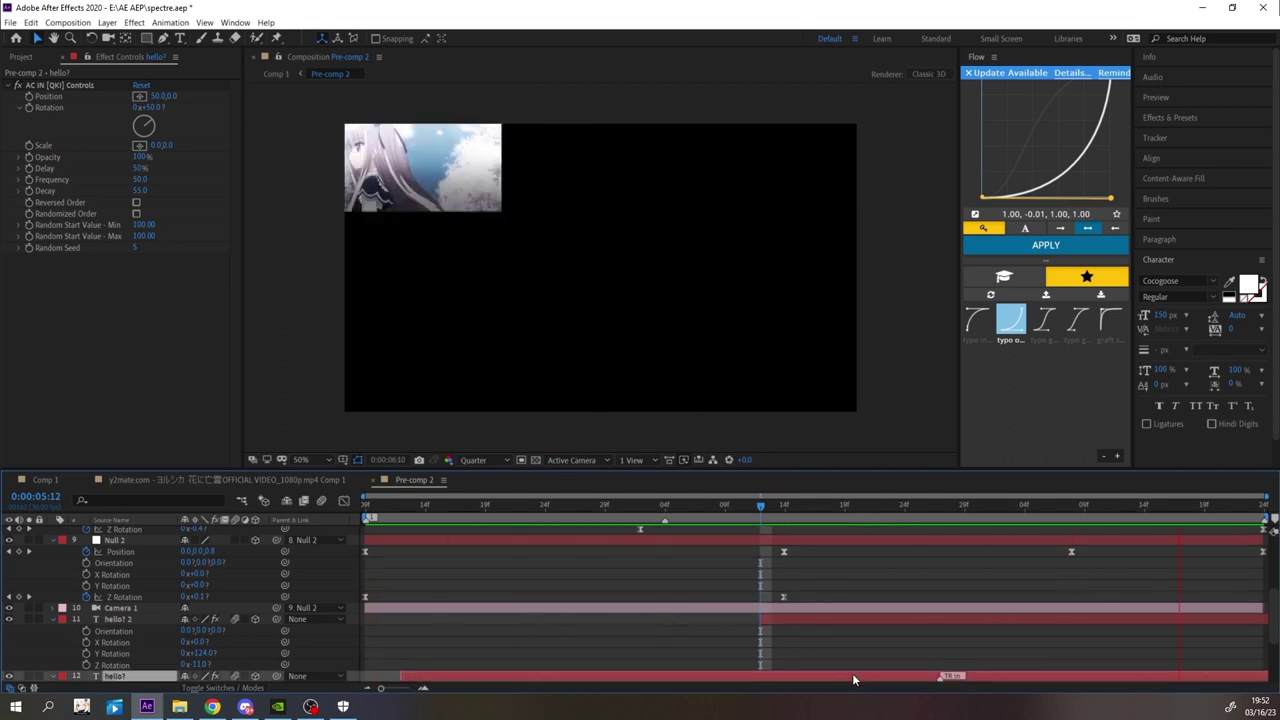
- Set the original "hello?" layer's AC IN Position to 50, 100, shift it to start at about 0:00:04:09, and preview
click(854, 621)
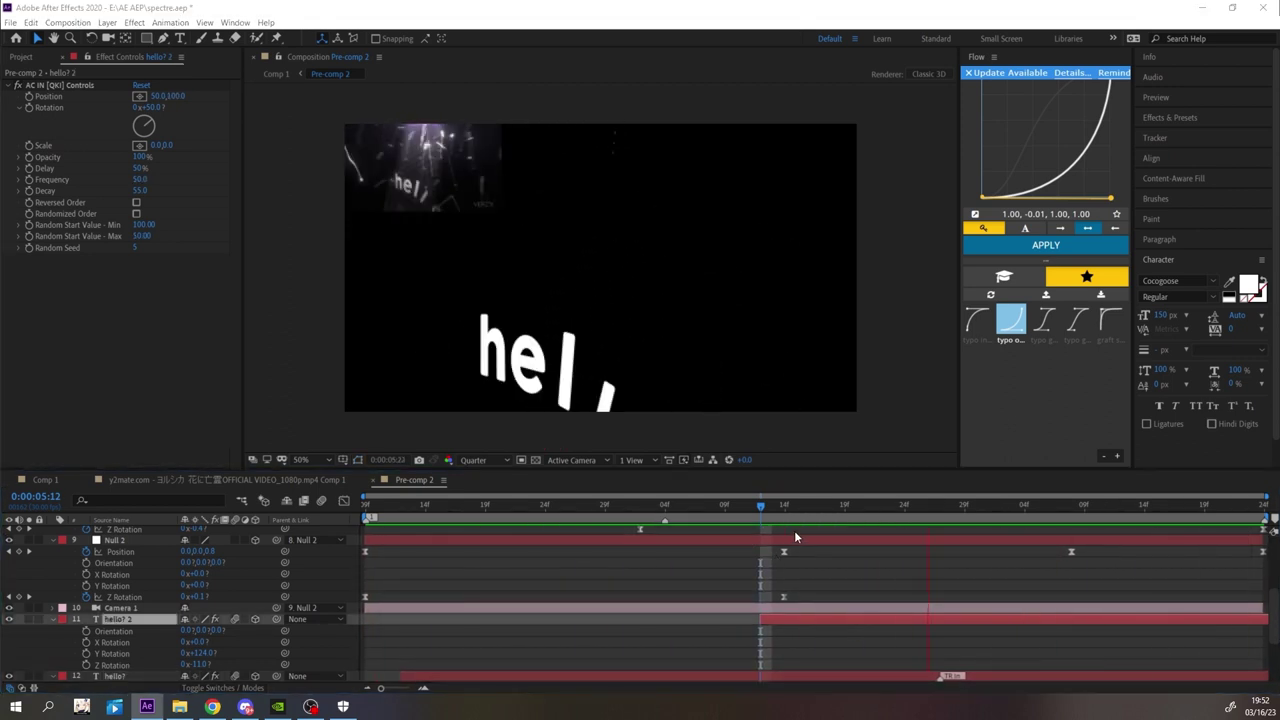
click(540, 675)
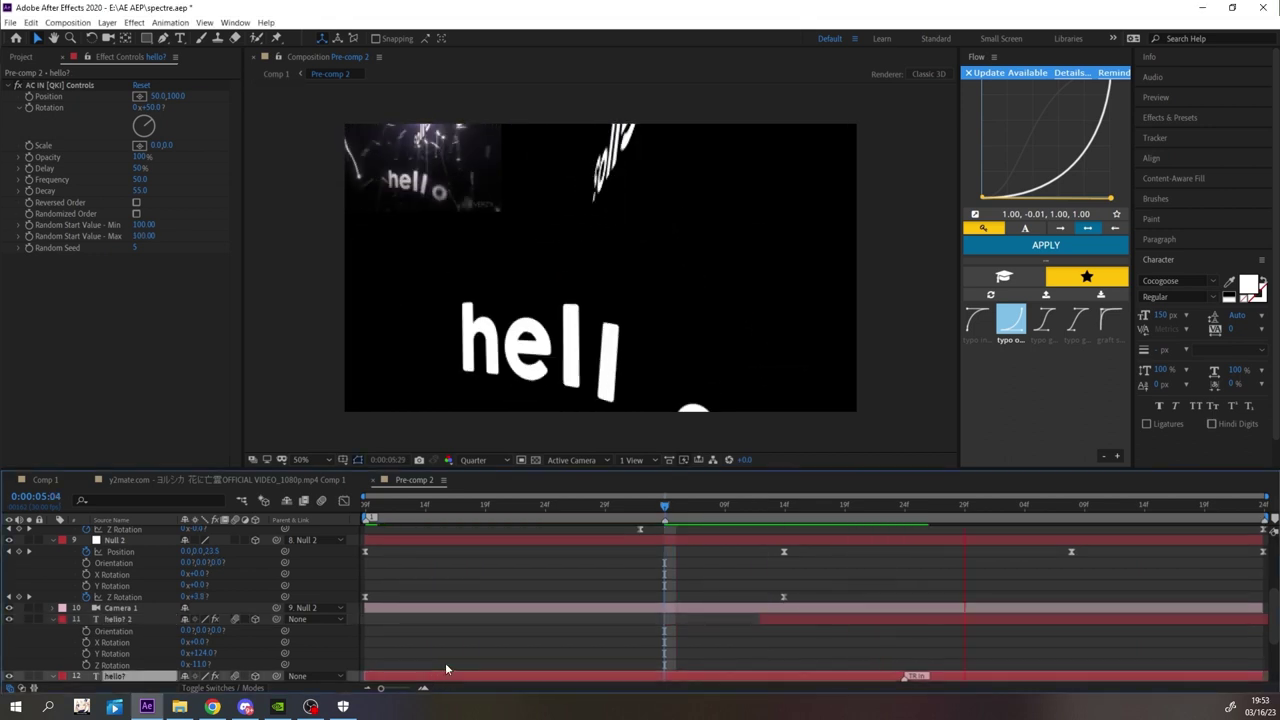
drag(785, 506, 755, 538)
key(space)
key(space)
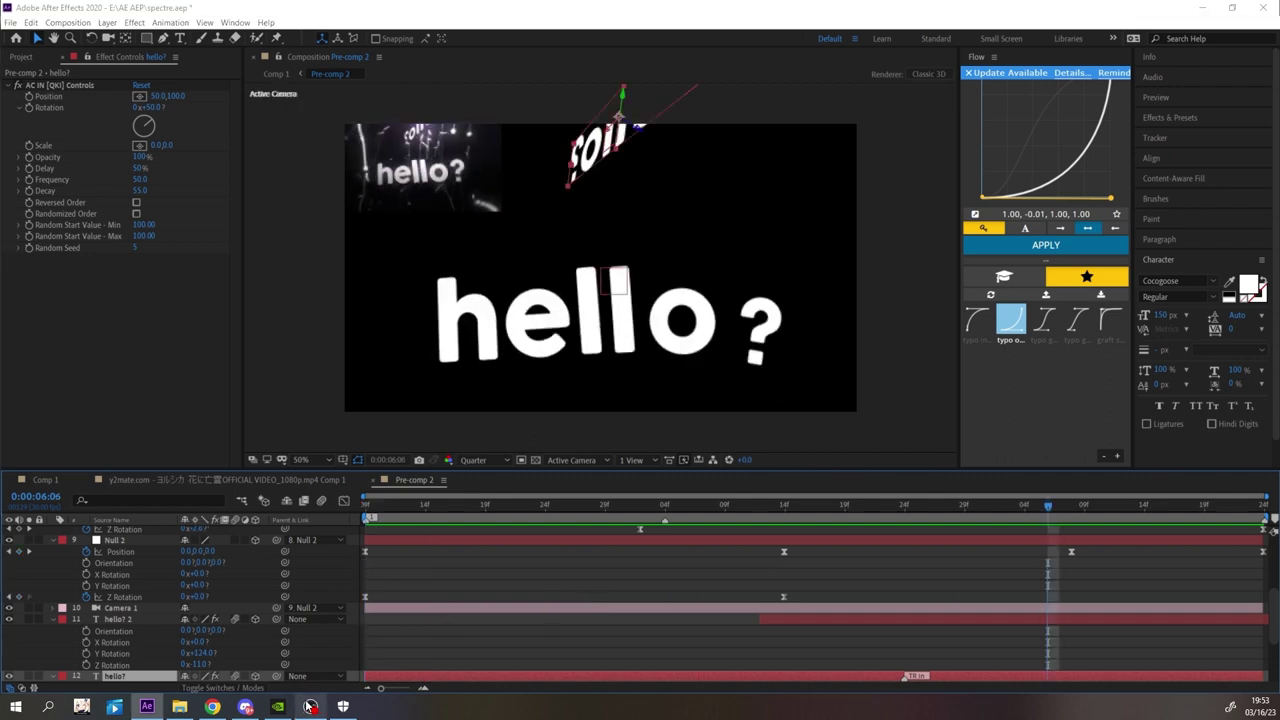
- Create a solid named "opt" and place it directly below the reference clip
click(590, 640)
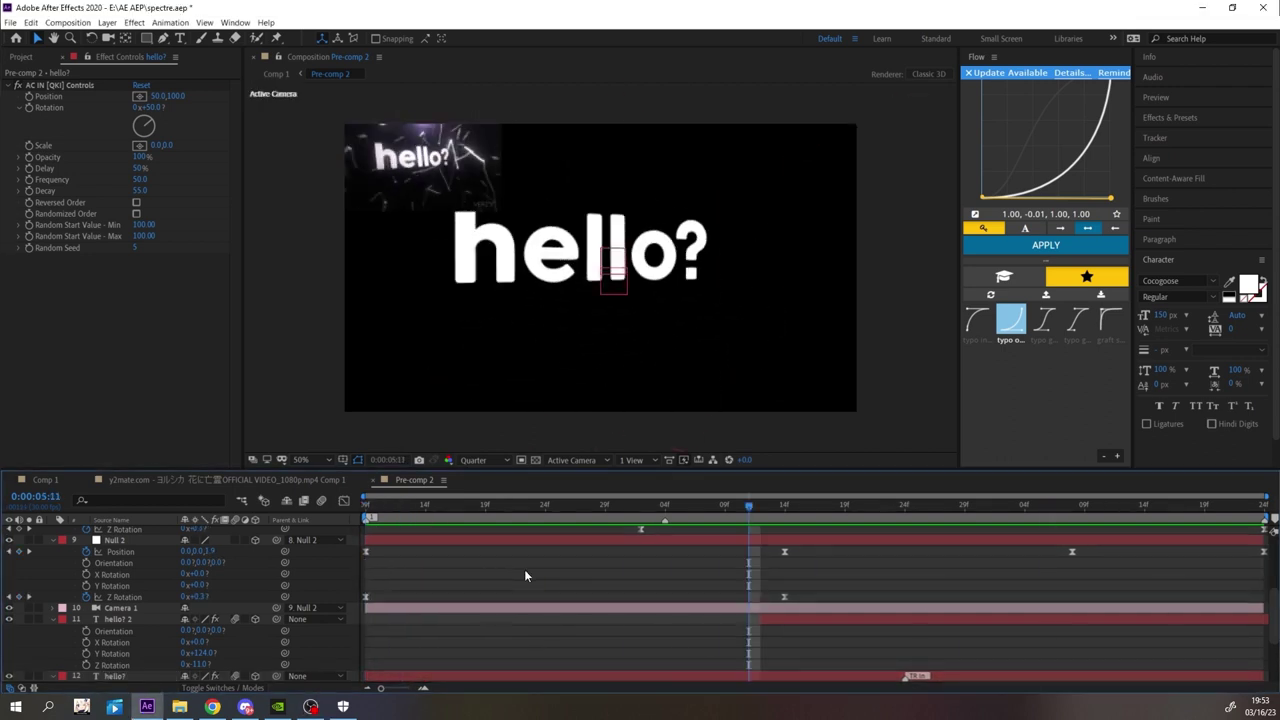
key(ctrl+y)
text(opt)
key(Return)
click(321, 501)
drag(380, 532, 386, 545)
right_click(387, 545)
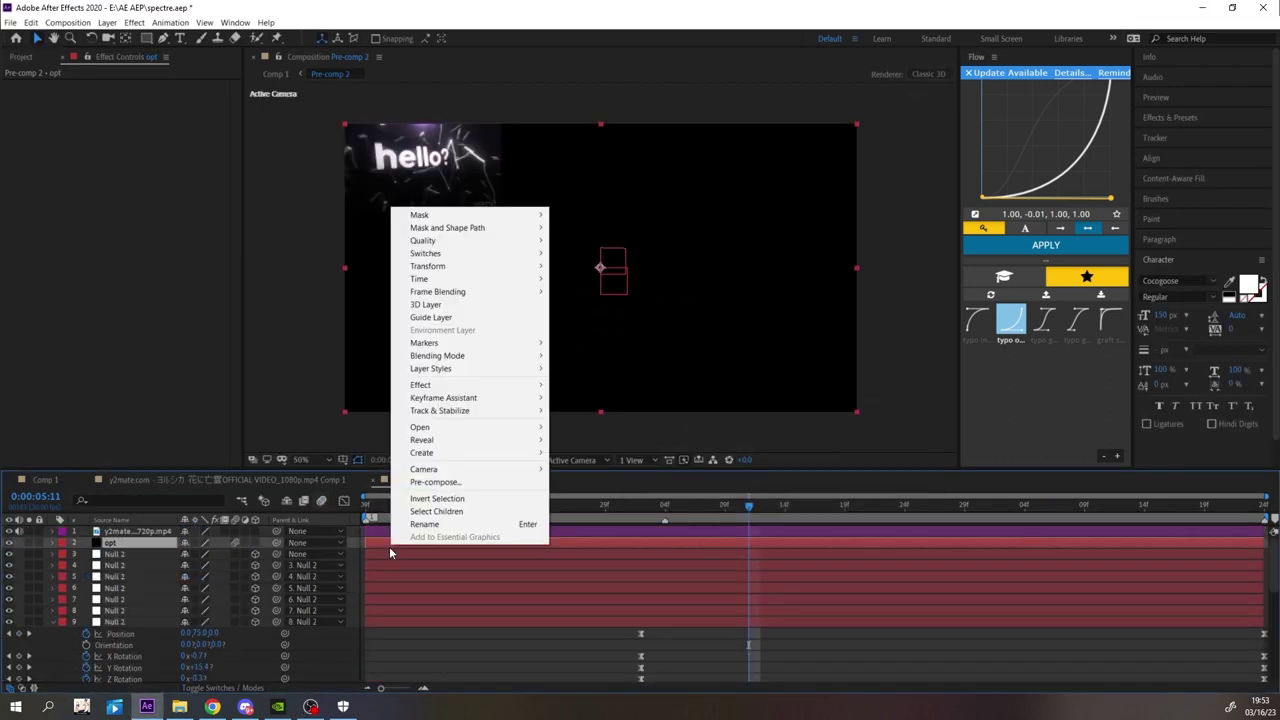
click(382, 541)
- Apply Optical Flares to the "opt" solid and set the flare's Position XY to 960, -50
key(ctrl+space)
text(opt)
key(Return)
drag(498, 210, 602, 113)
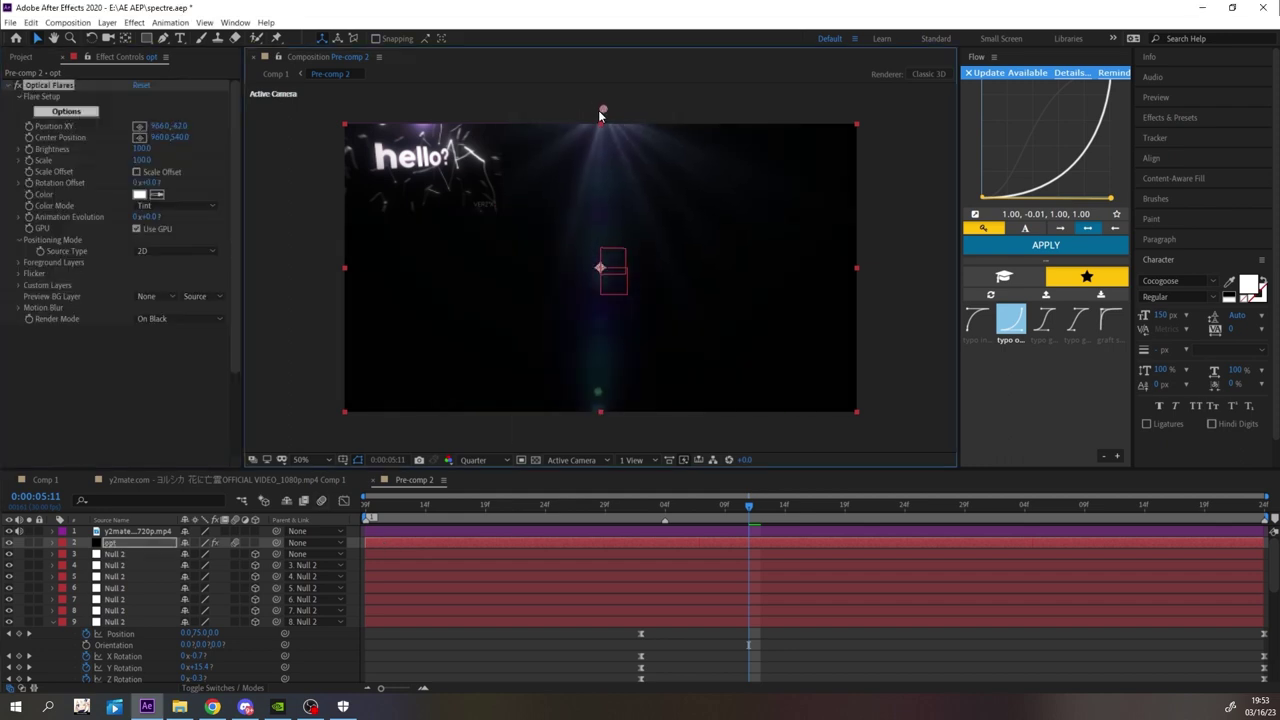
click(165, 126)
text(960)
key(Return)
drag(182, 126, 180, 137)
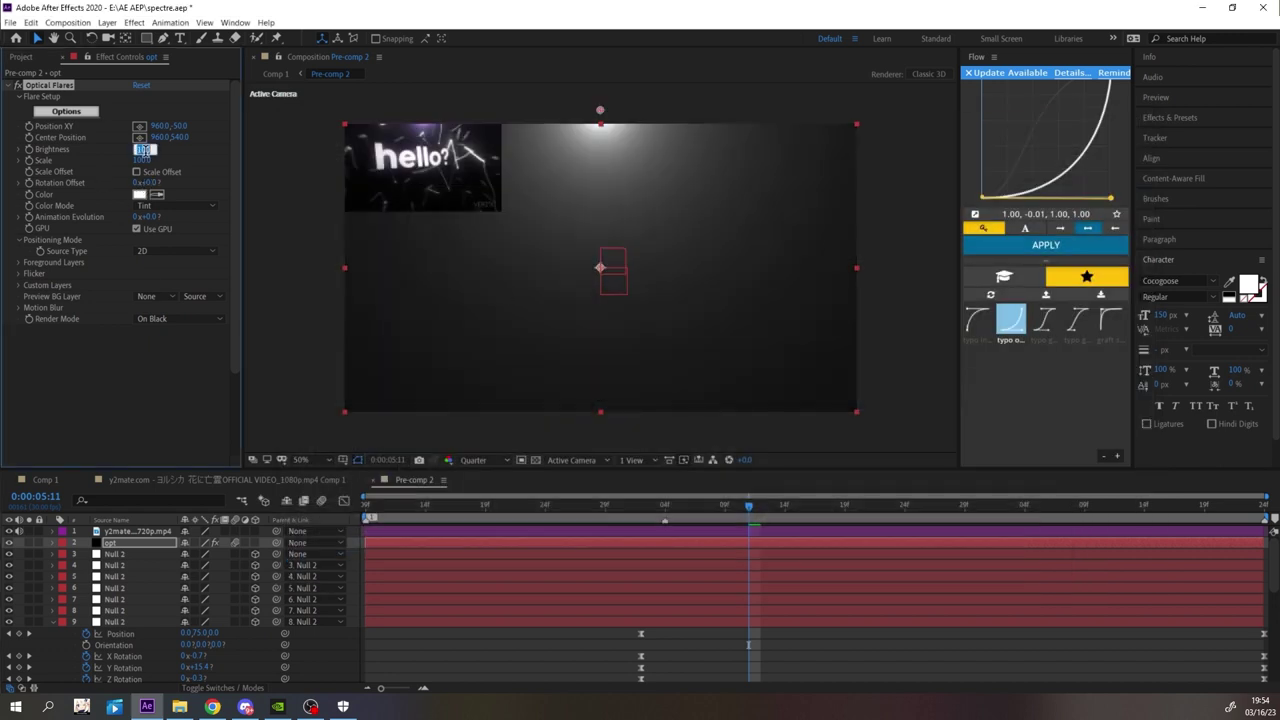
- Set the flare's Brightness to 70 and tint it light purple
text(70)
key(Return)
click(139, 195)
click(486, 430)
drag(405, 420, 297, 376)
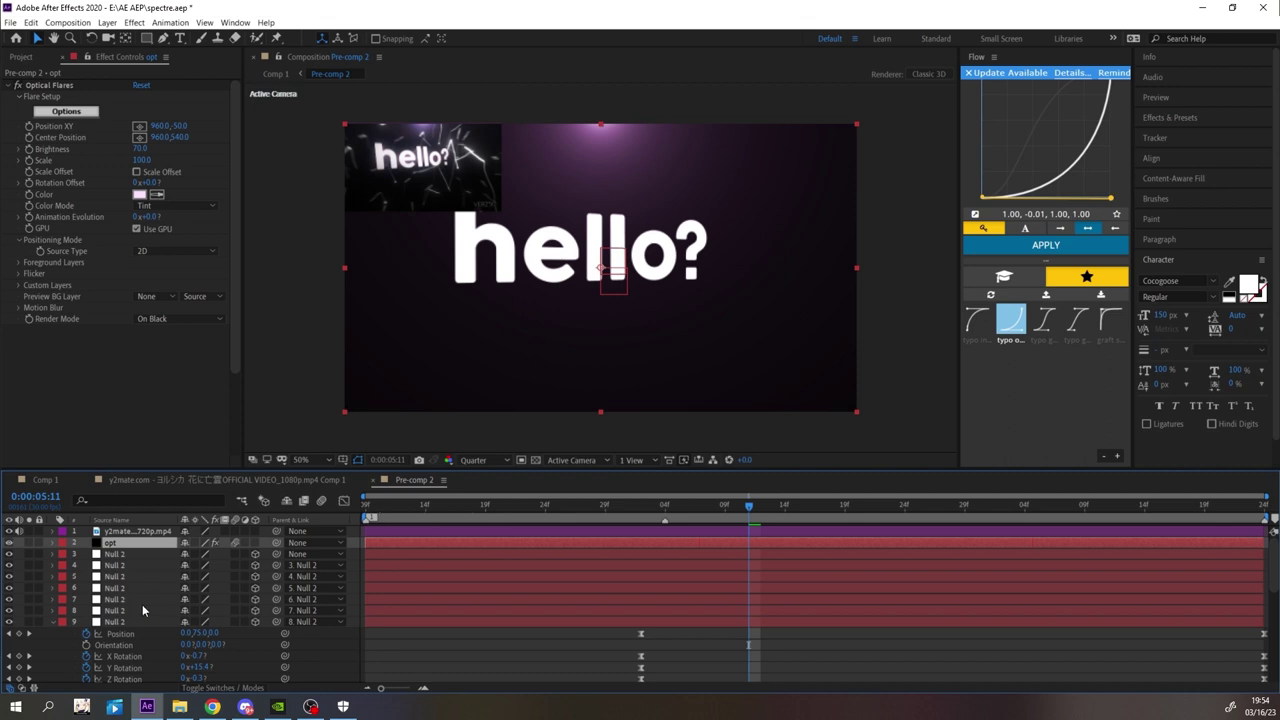
- Select both "hello?" text layers and apply the S_Dropshadow 01 preset to them
scroll(142, 608, down, 5)
click(53, 588)
click(53, 531)
scroll(60, 560, up, 3)
click(793, 662)
shift+click(793, 653)
click(1167, 118)
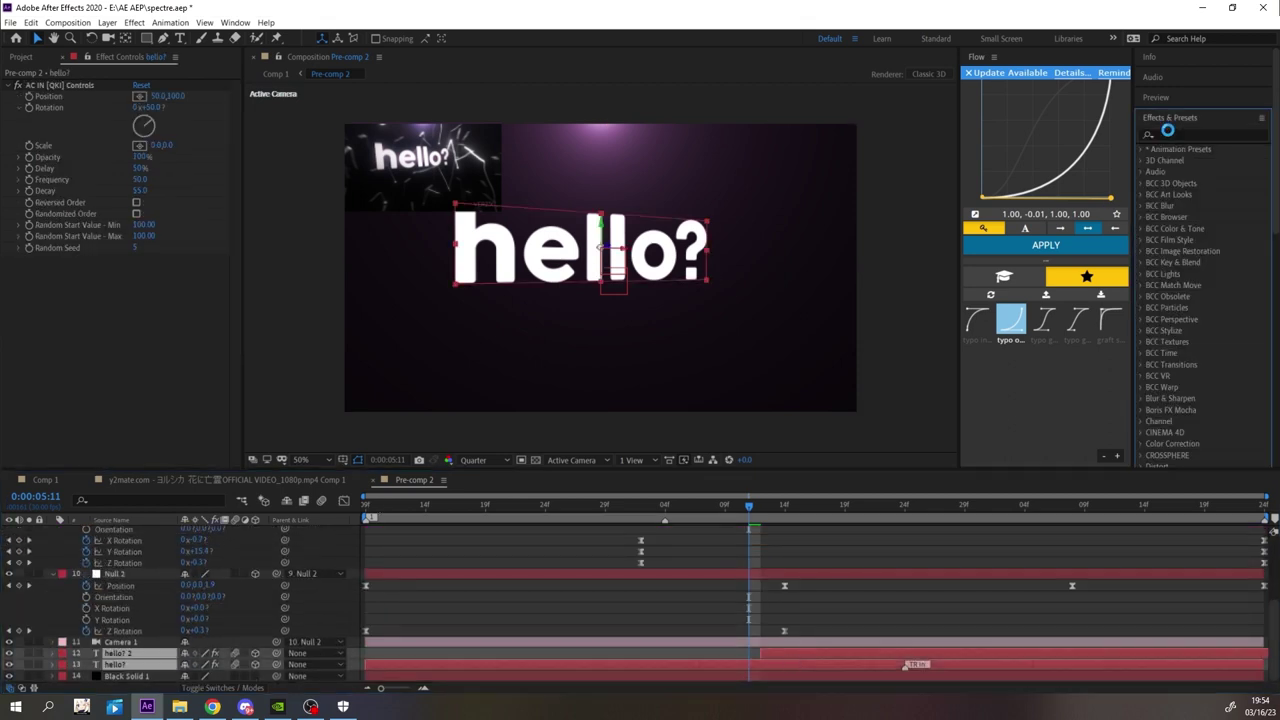
click(1173, 133)
text(s_drop)
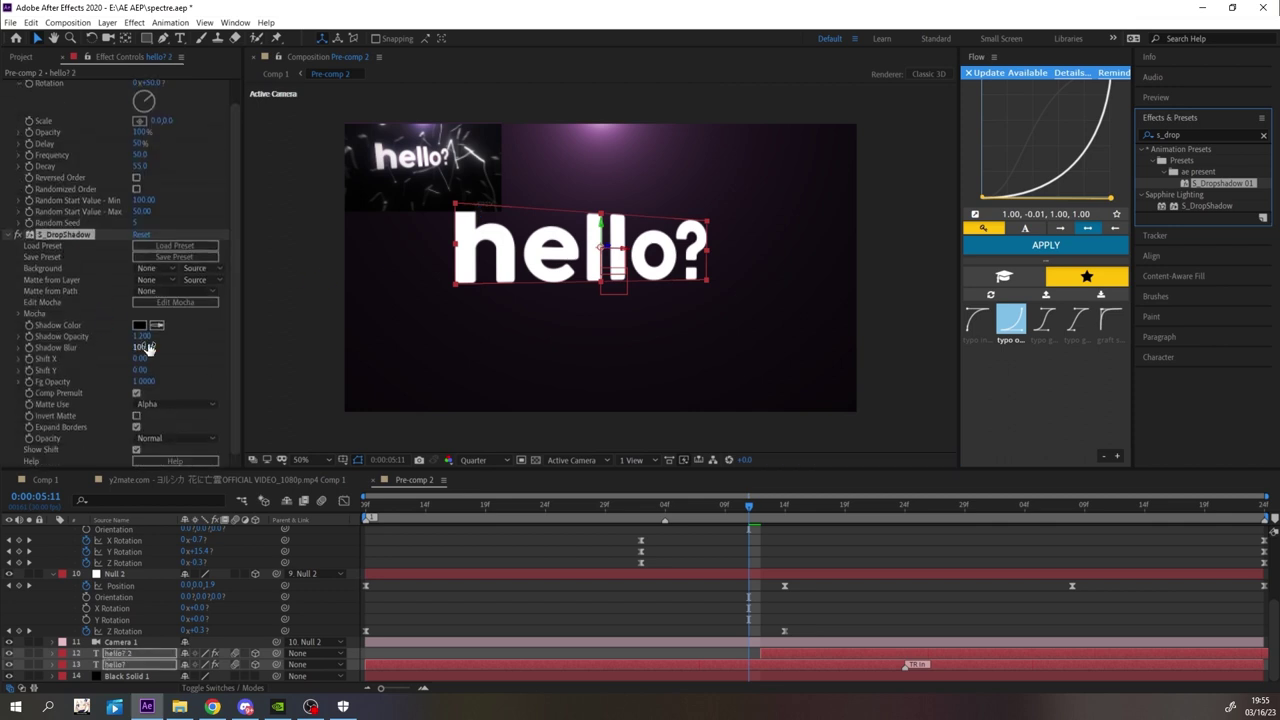
- Give the text's drop shadow a light purple color, Shadow Opacity 0.620 and Shadow Blur 46, and preview the glow
click(139, 325)
click(592, 401)
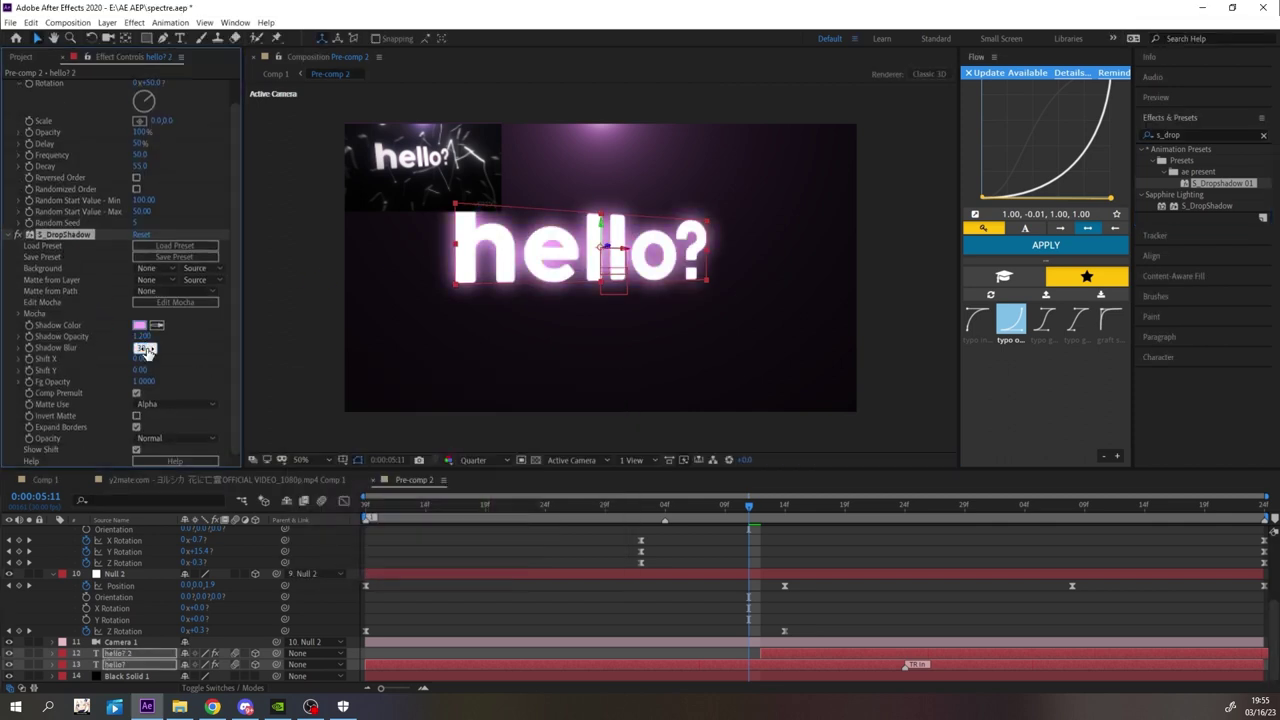
drag(132, 339, 237, 351)
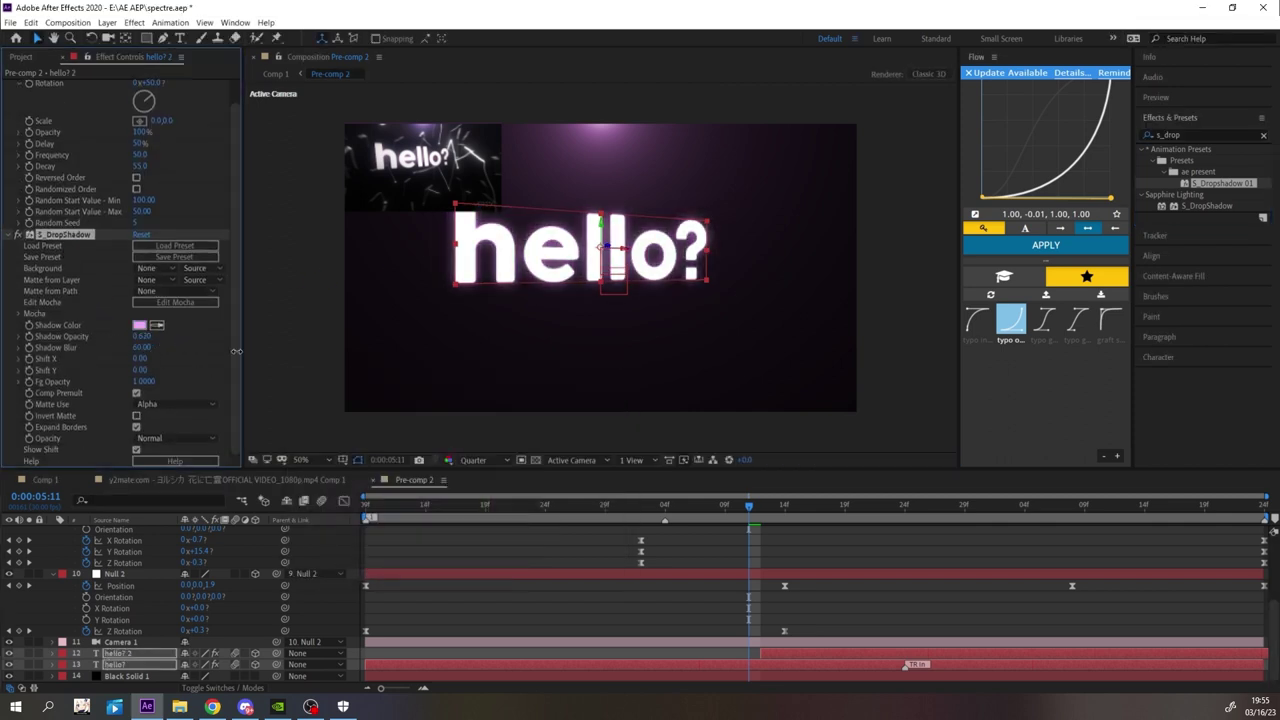
click(398, 515)
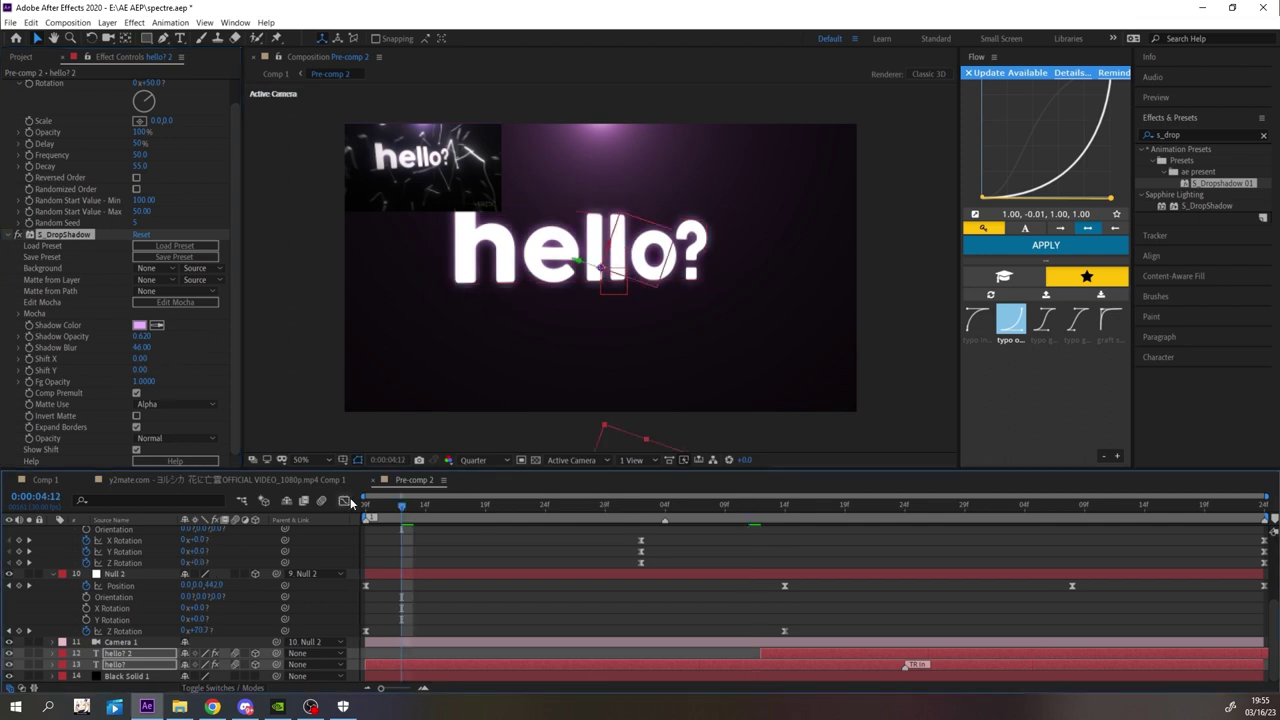
key(space)
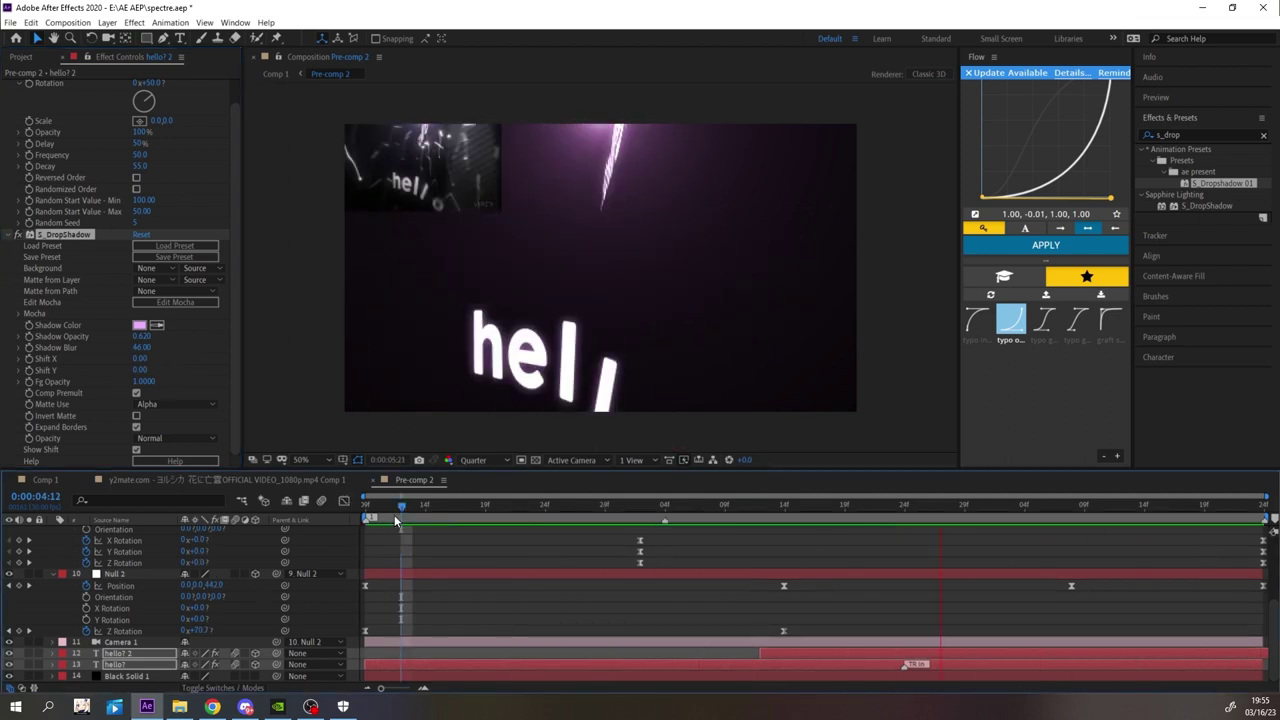
key(space)
- Create a solid named "particle" and move it below the original "hello?" layer, above Black Solid 1
click(561, 601)
key(ctrl+y)
key(Return)
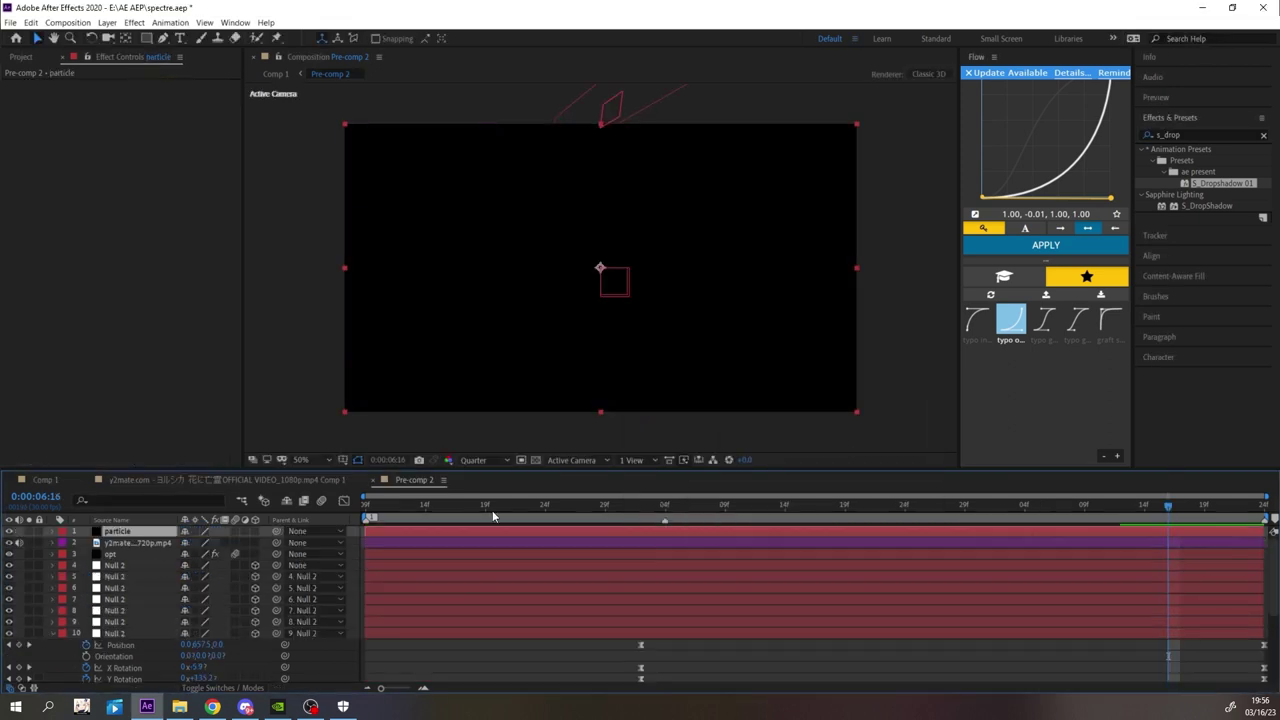
click(497, 510)
drag(150, 531, 142, 672)
key(space)
key(space)
drag(1070, 665, 446, 656)
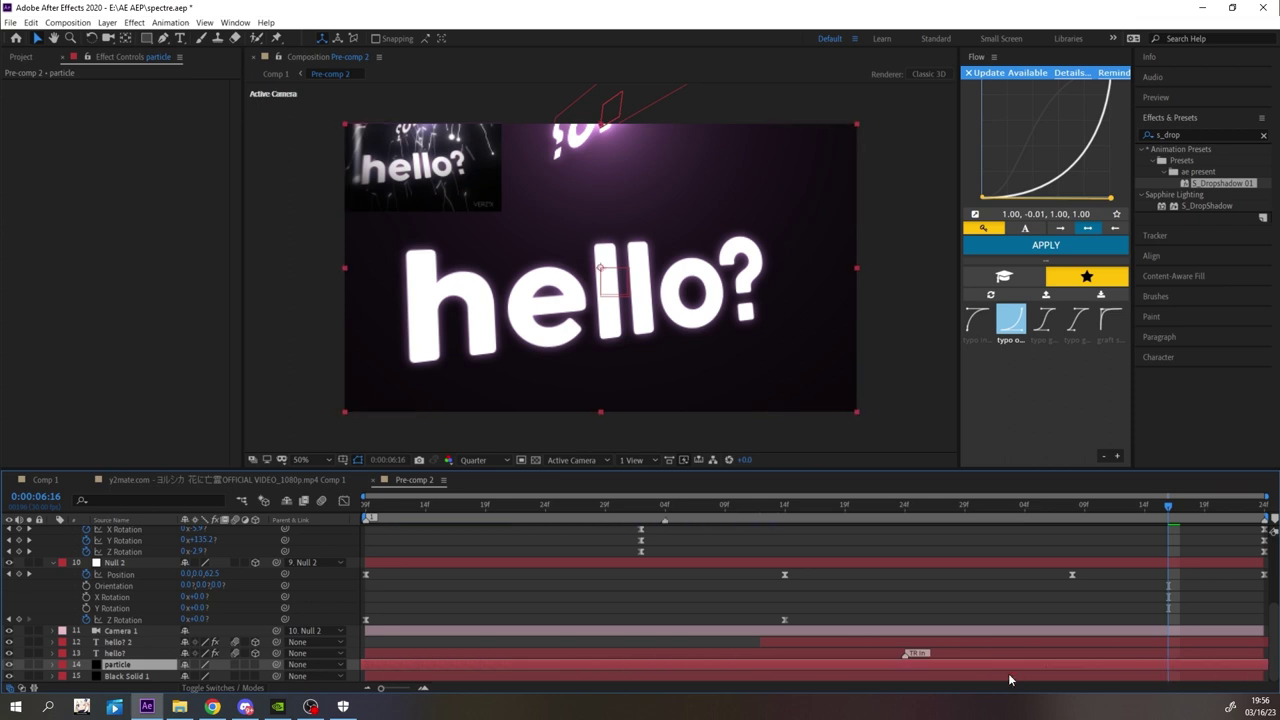
- Apply the particle preset with jow particular 4 and Glow jow to the "particle" solid at 0:00:05:09
click(725, 507)
key(ctrl+space)
text(particle)
click(690, 643)
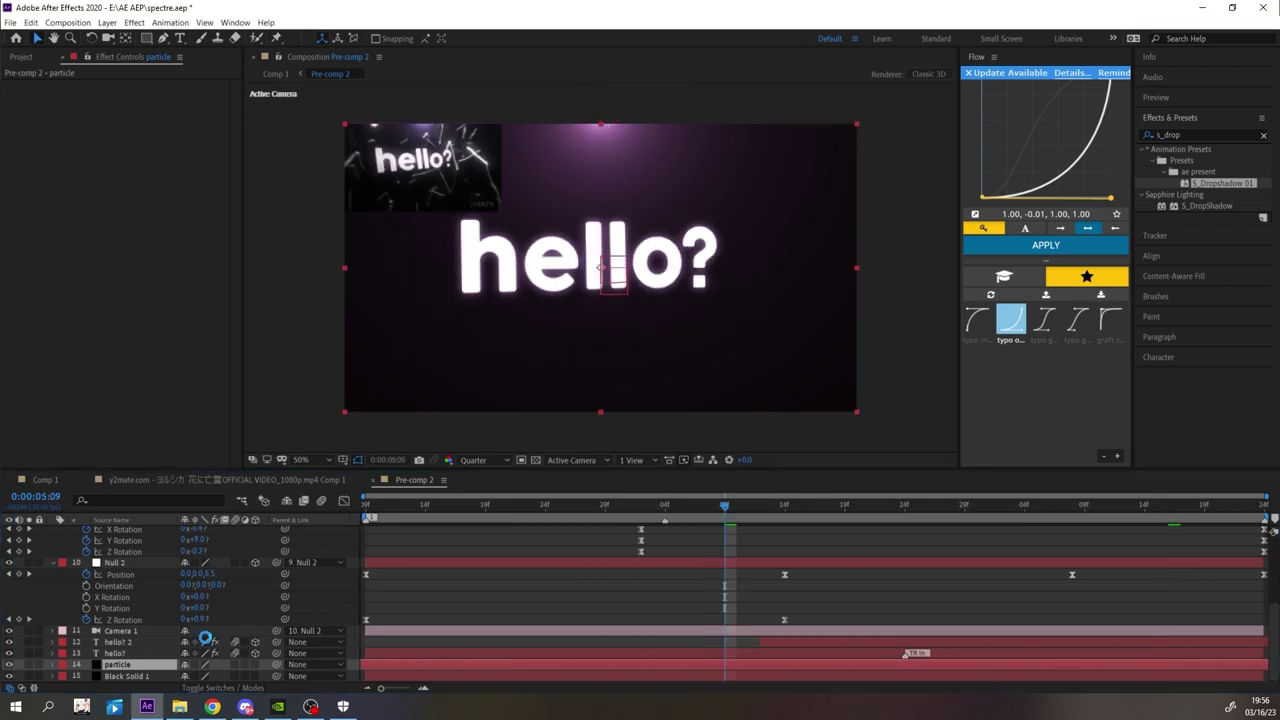
click(690, 378)
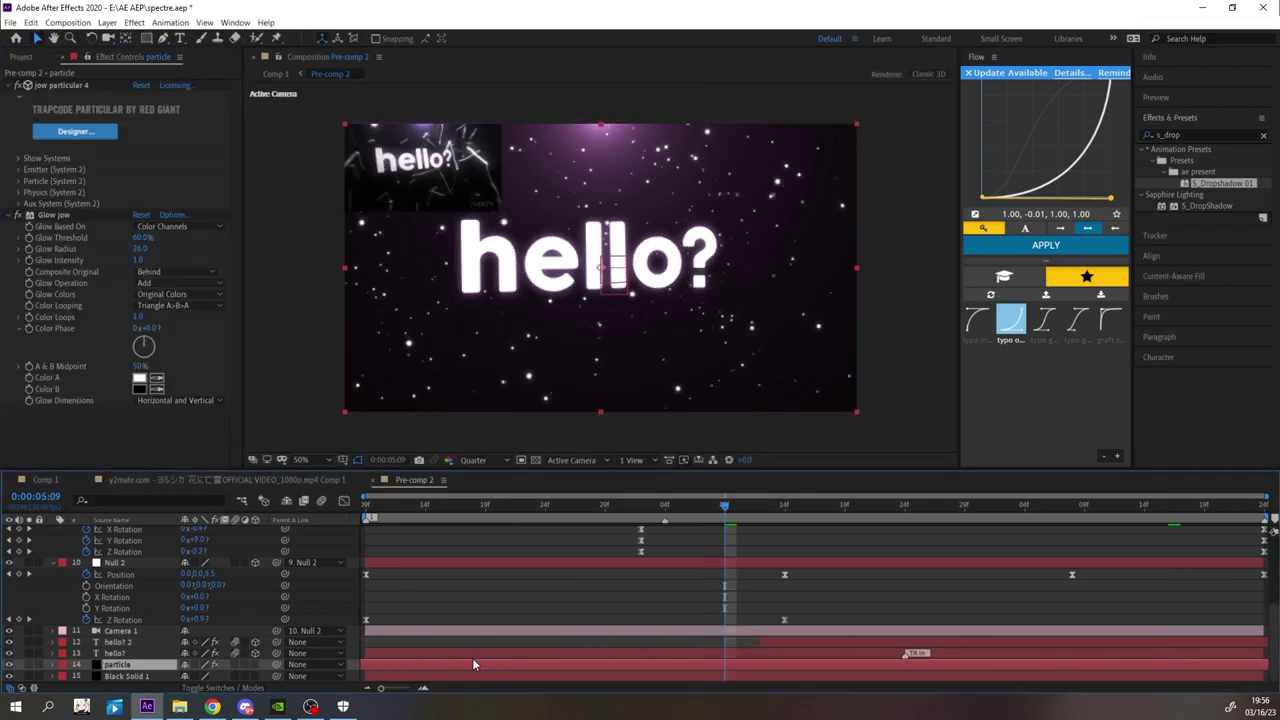
- Add Deep Glow to the "particle" solid and check the effects on the original "hello?" layer
key(ctrl+space)
text(deep)
click(423, 563)
click(139, 416)
click(504, 649)
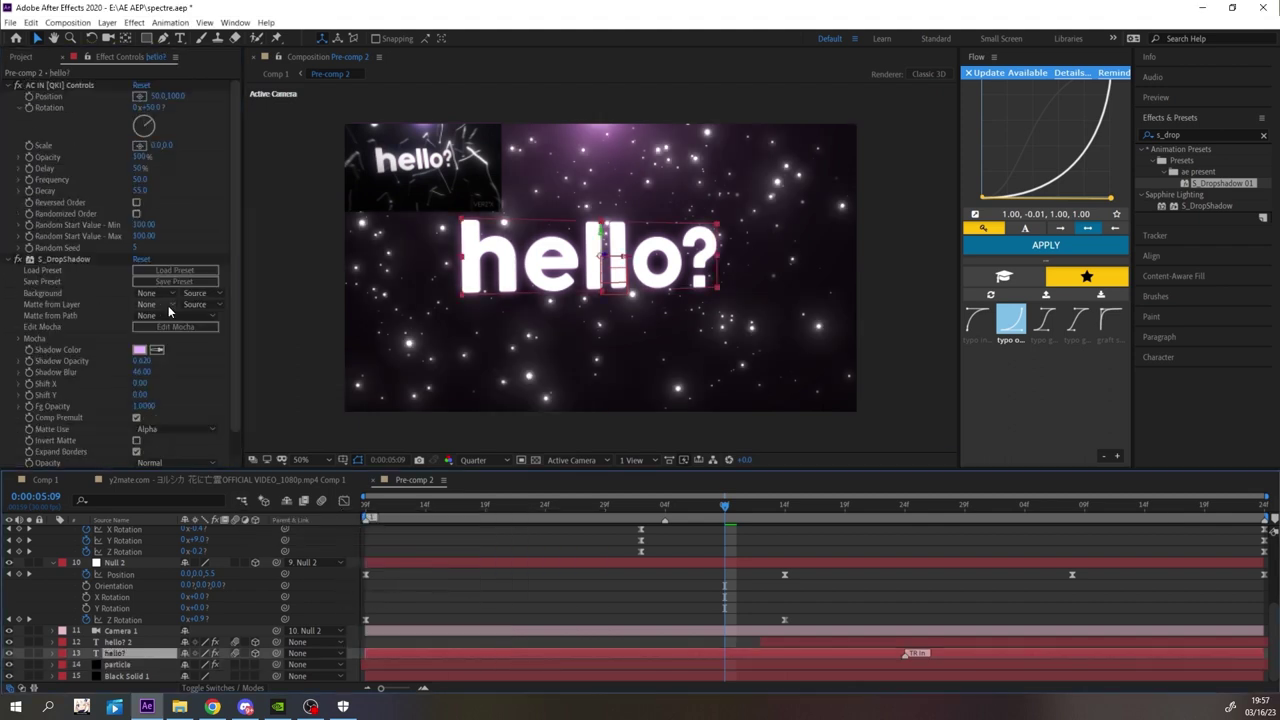
- Open the "particle" layer's Particular Designer and set the Master System's particle Size to 24
click(130, 666)
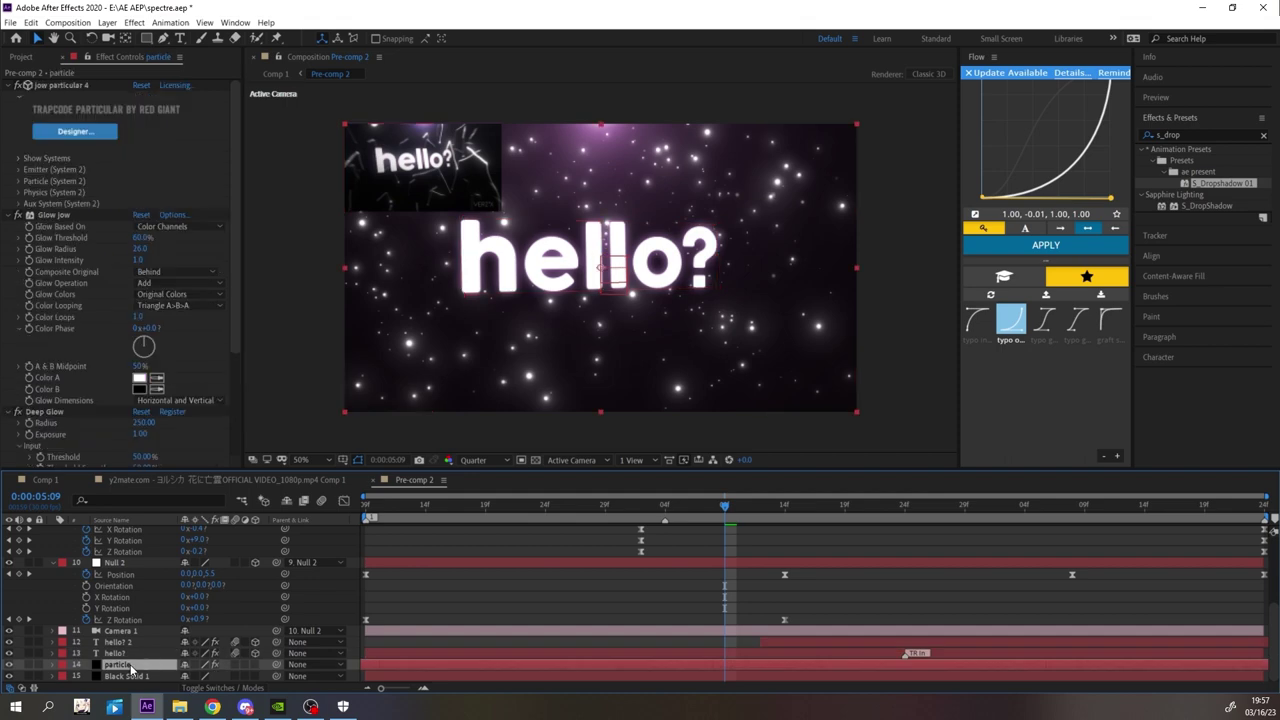
click(73, 132)
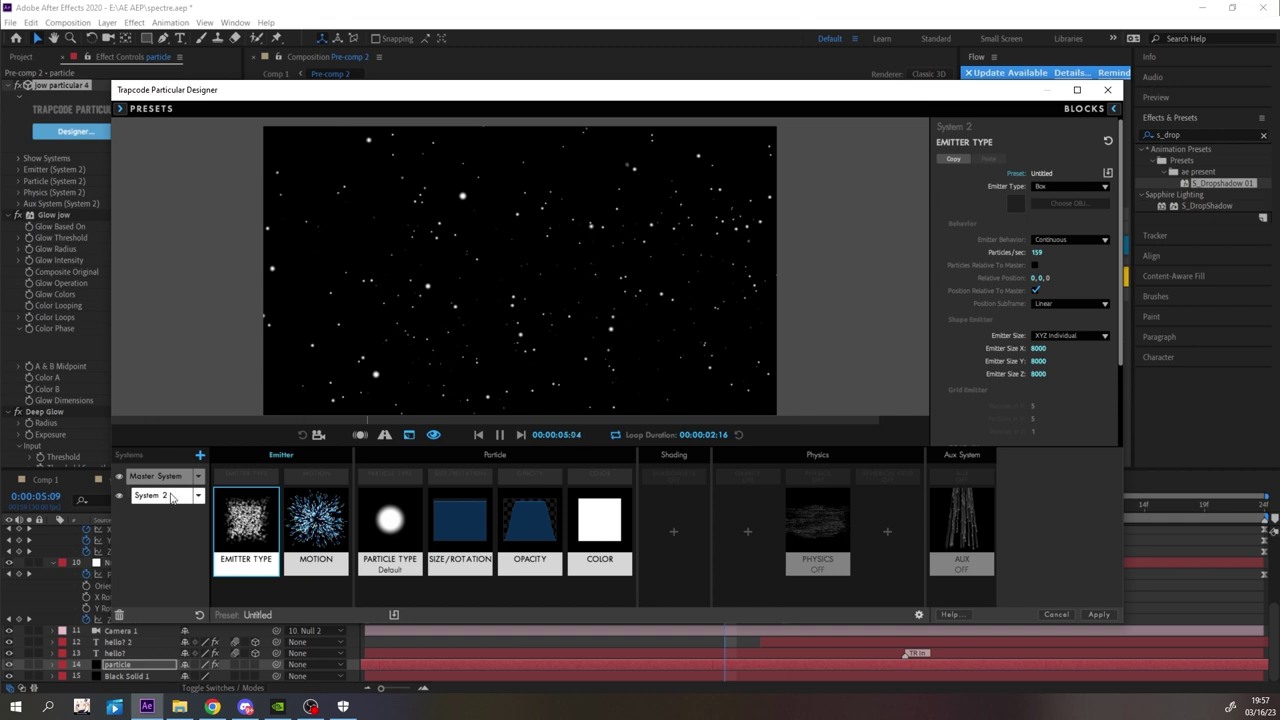
click(158, 476)
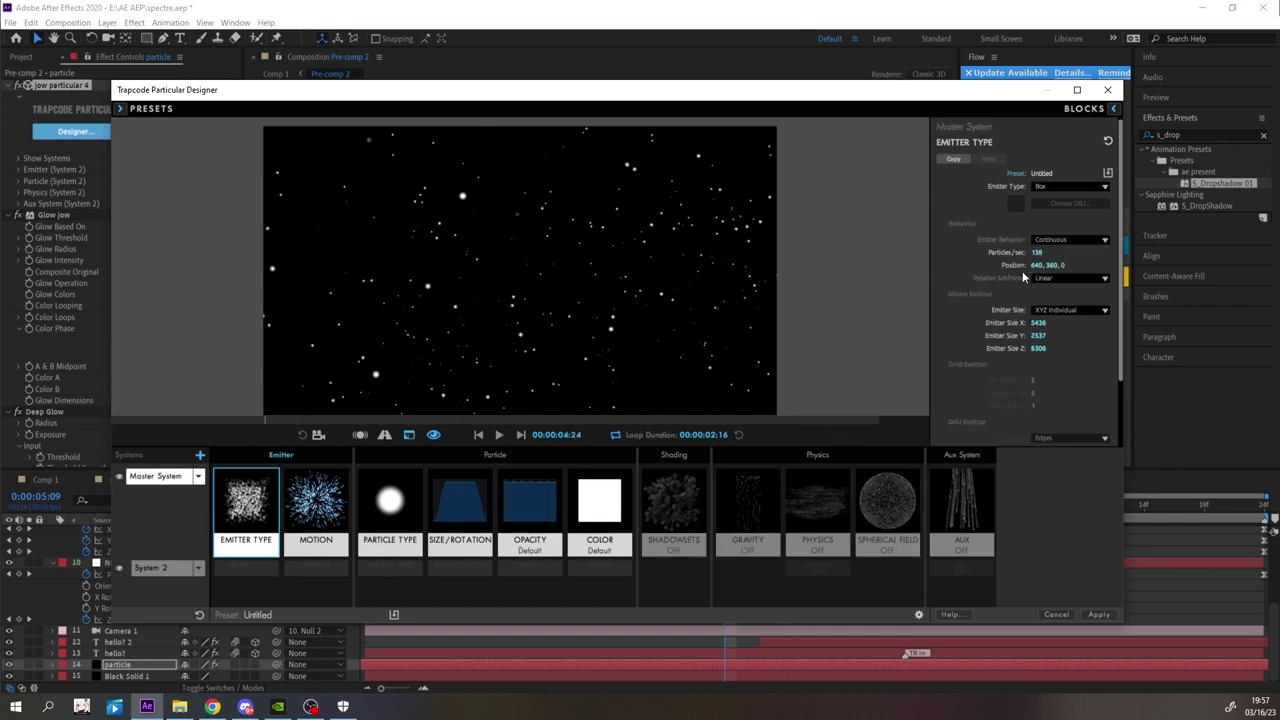
click(152, 567)
click(160, 476)
click(460, 502)
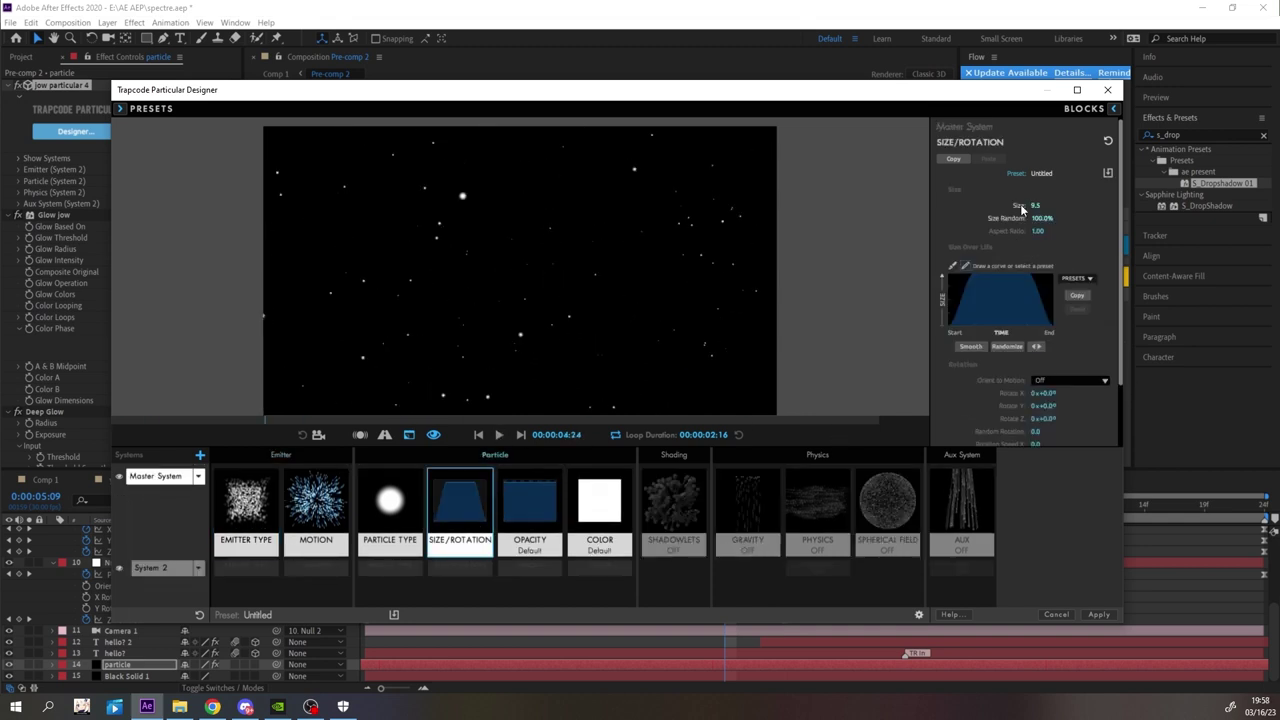
drag(1032, 206, 1005, 206)
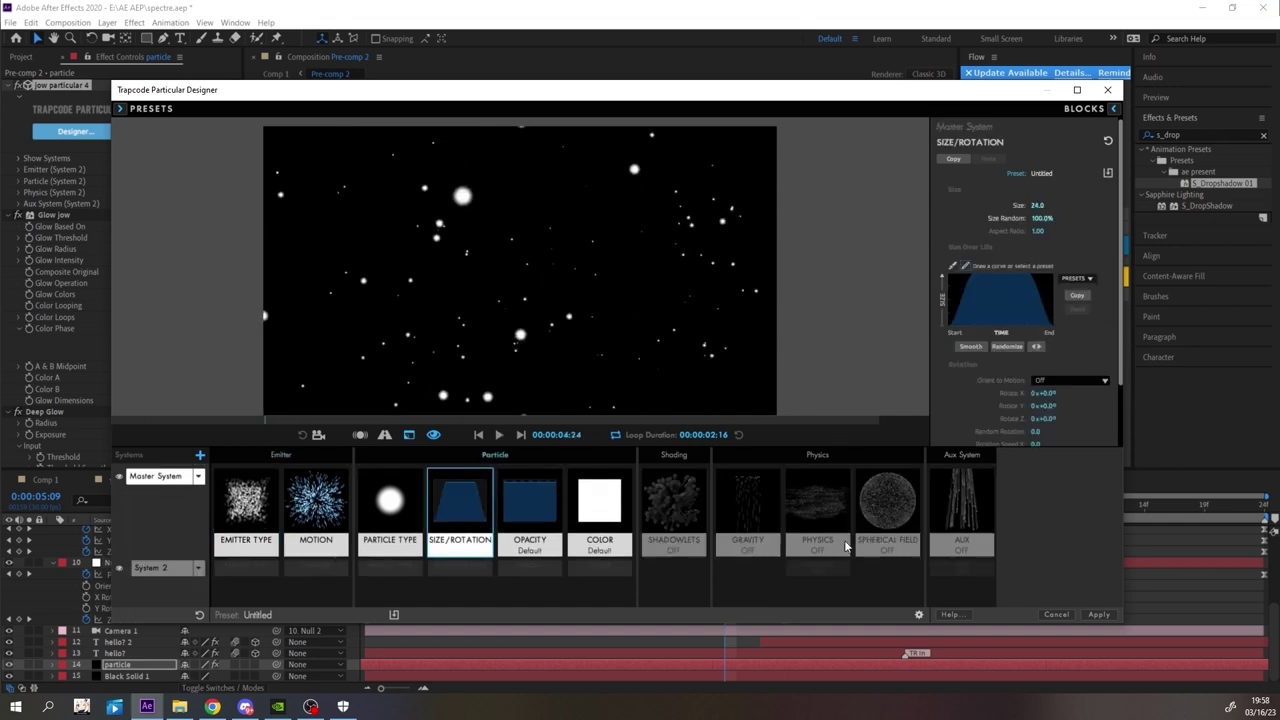
- Add the Aux Trail block to the Master System and adjust the particles' Motion Velocity
click(961, 505)
click(955, 170)
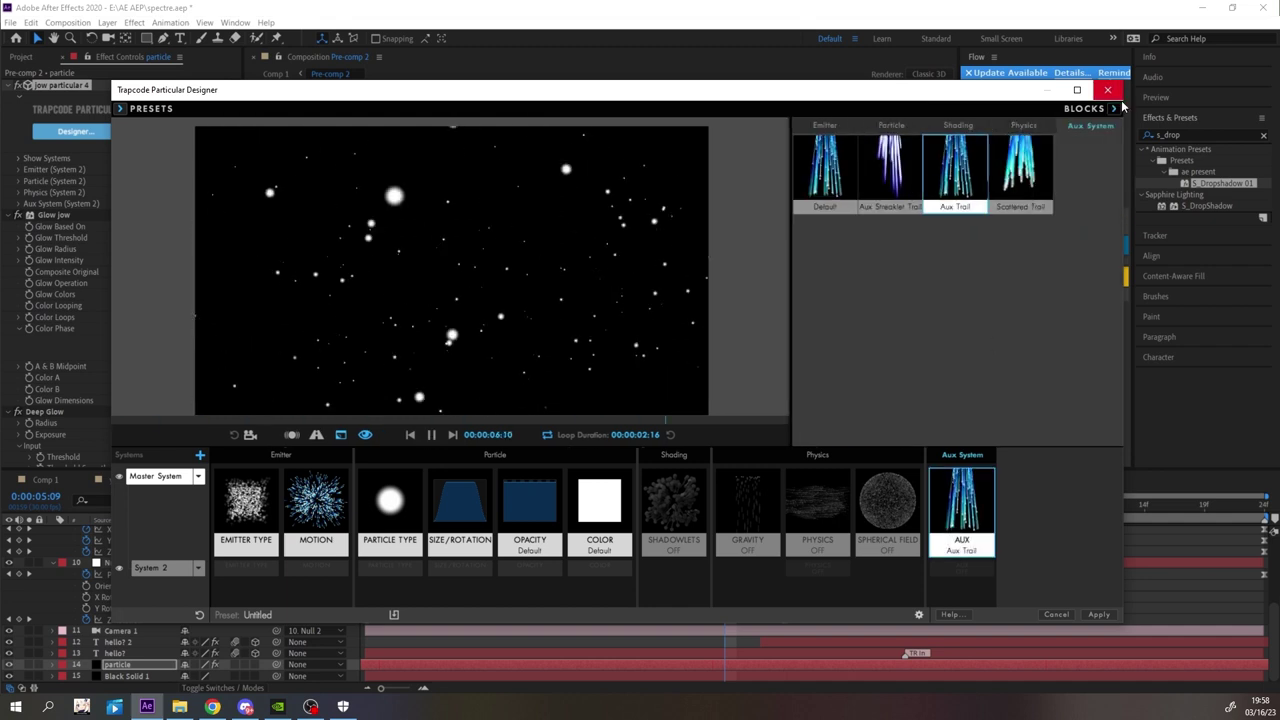
click(1116, 107)
click(296, 511)
click(1040, 301)
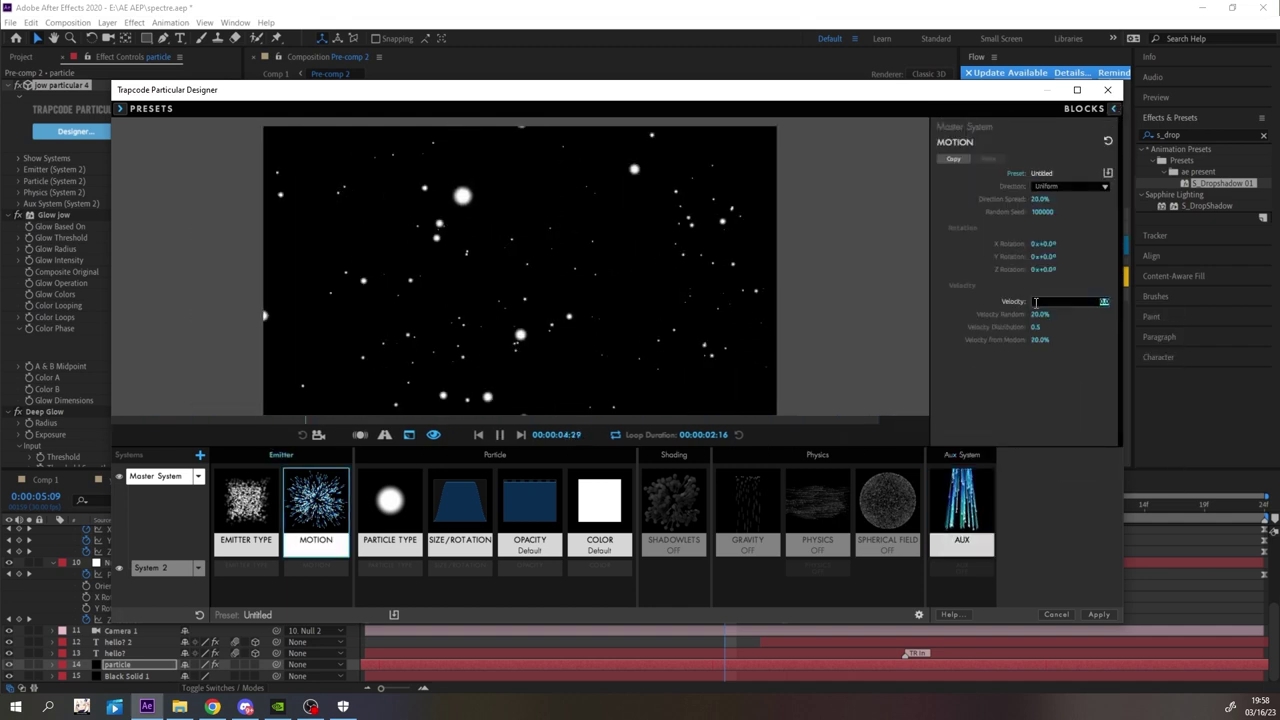
click(961, 505)
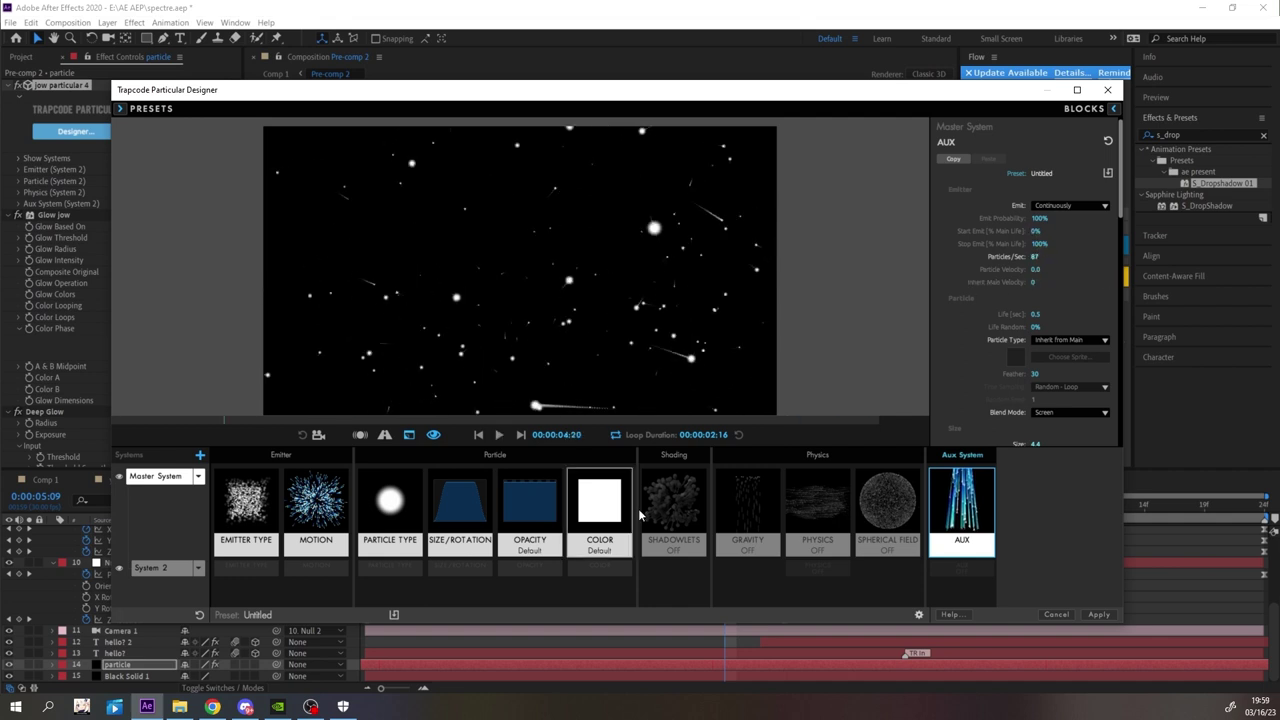
- Try the Spin physics block on the Master System
click(1114, 108)
click(1024, 125)
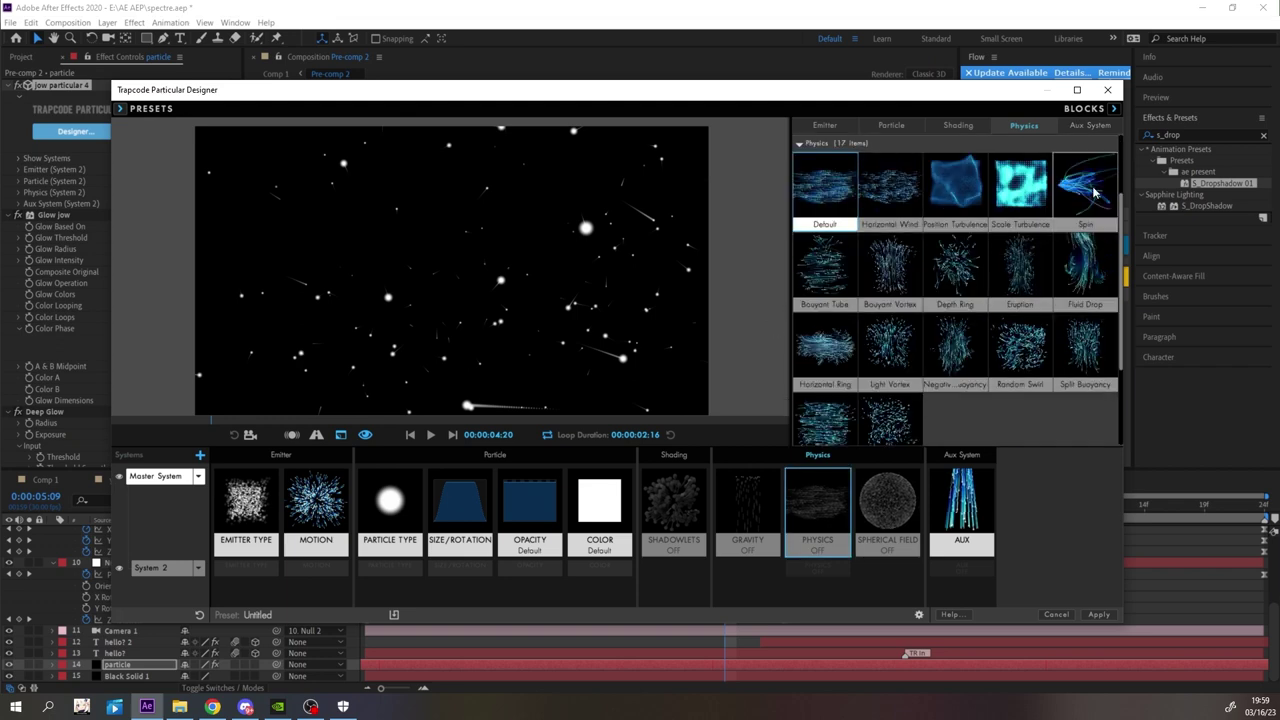
click(1093, 192)
click(1114, 108)
- Apply the Horizontal Wind physics block to the Master System, set Wind X to 0 and raise Wind Y to 300
click(1114, 108)
click(884, 216)
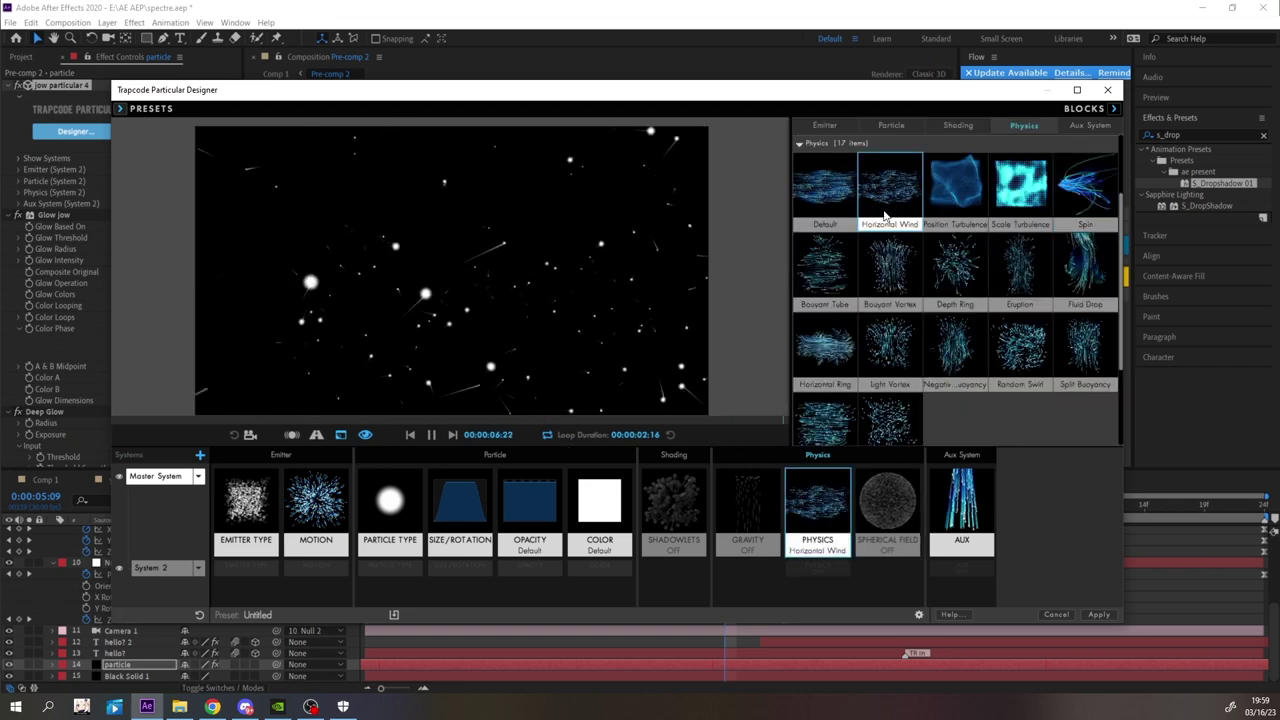
click(1114, 108)
click(1037, 282)
text(0)
key(Return)
drag(1036, 295, 1012, 306)
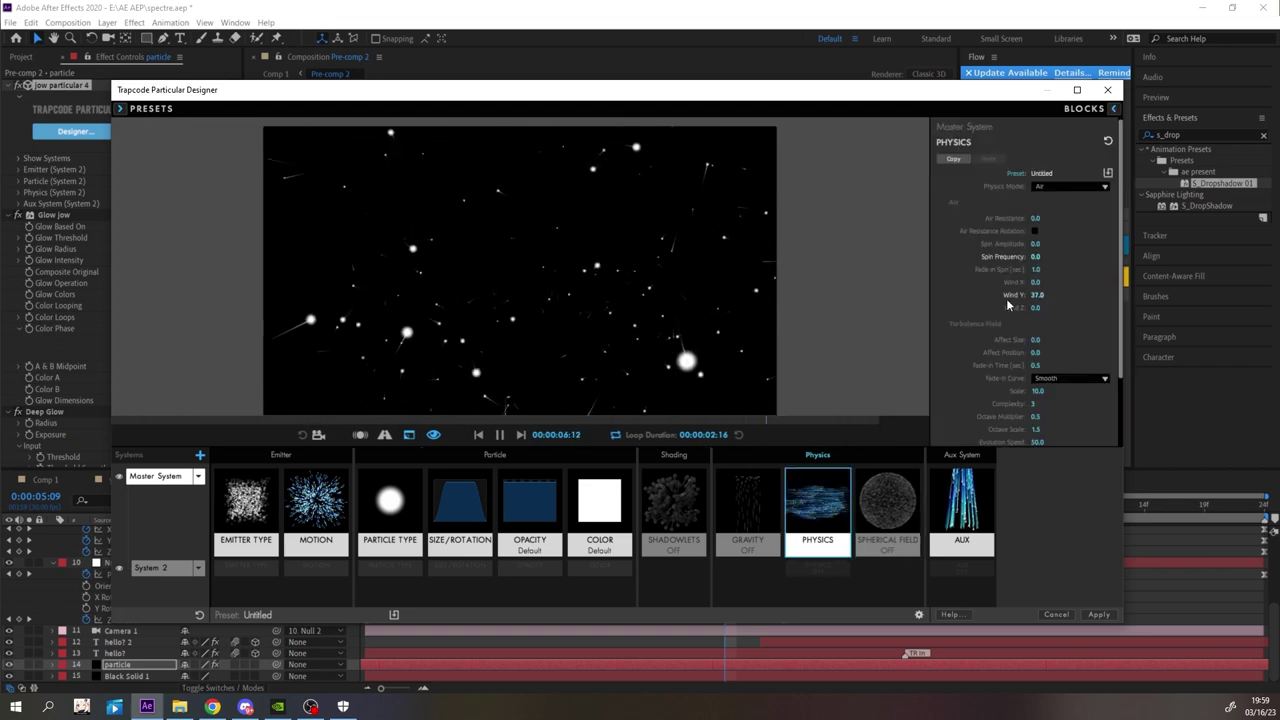
- Lengthen the Aux trail particles' Life, with Life Random at 20% and Particles/Sec at 138
click(962, 505)
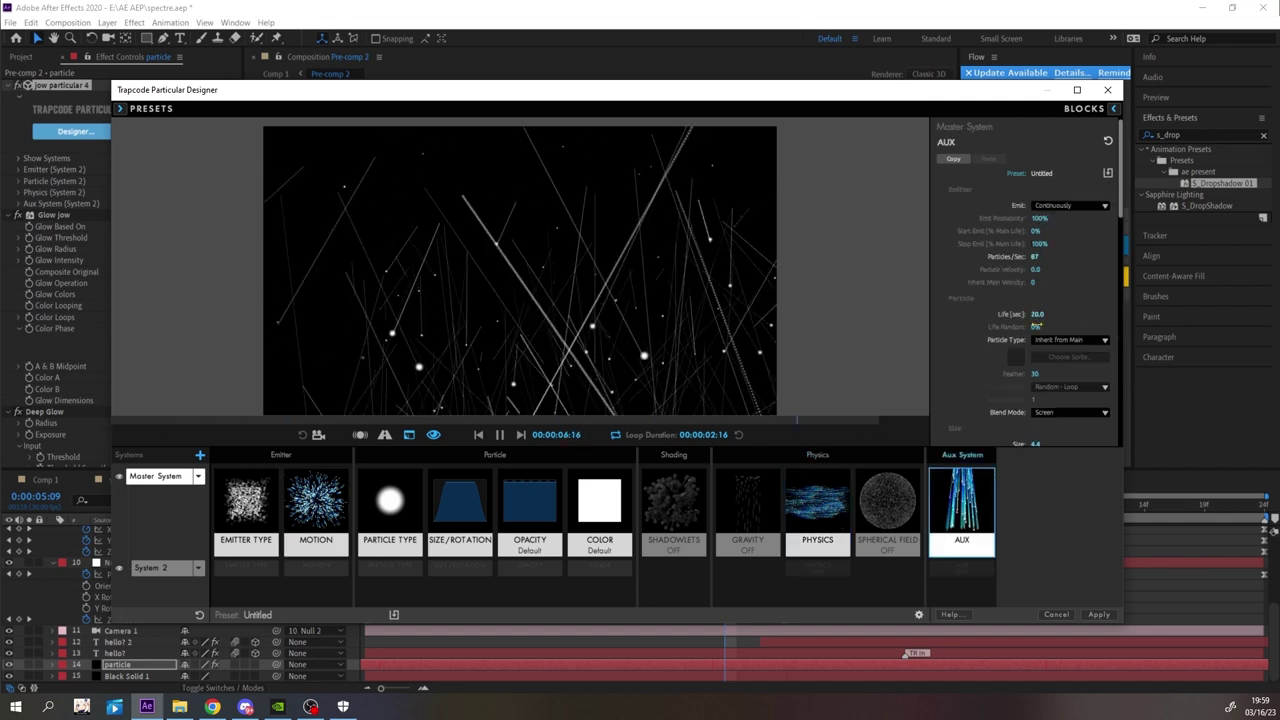
drag(1037, 256, 846, 340)
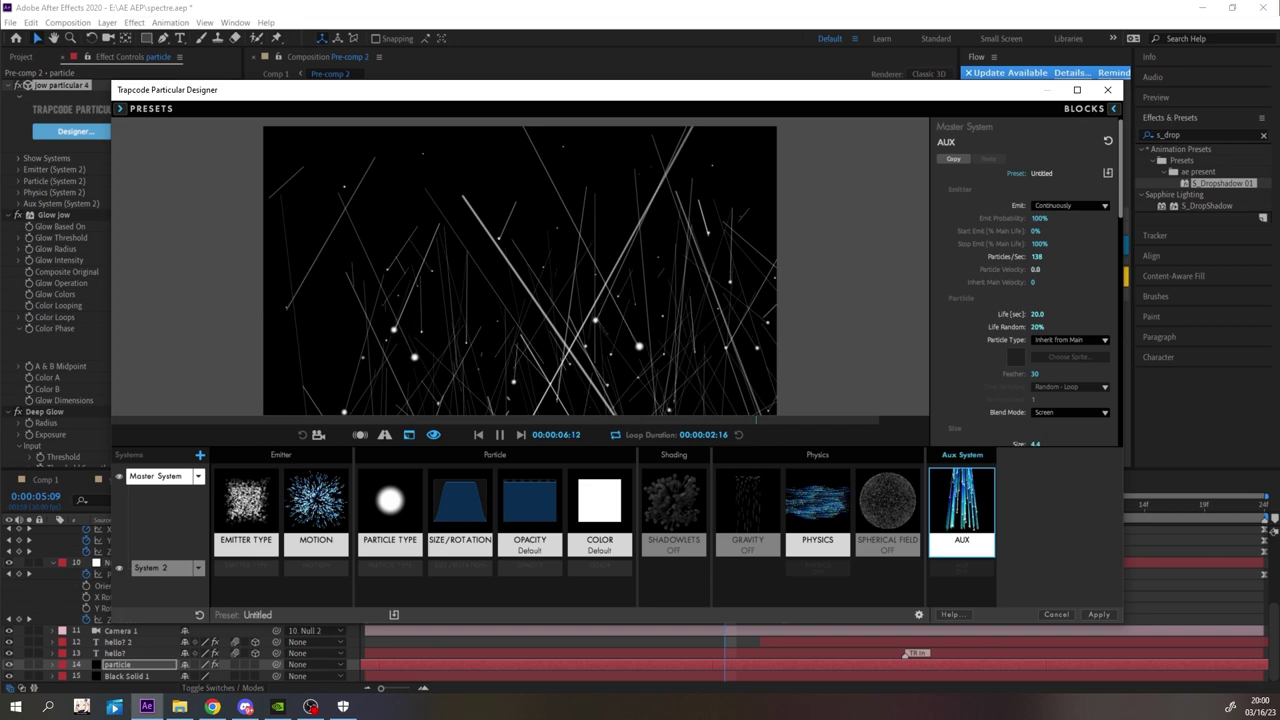
- Try an Air Resistance of 70 in the Master System's Physics and reset it to 0
click(843, 530)
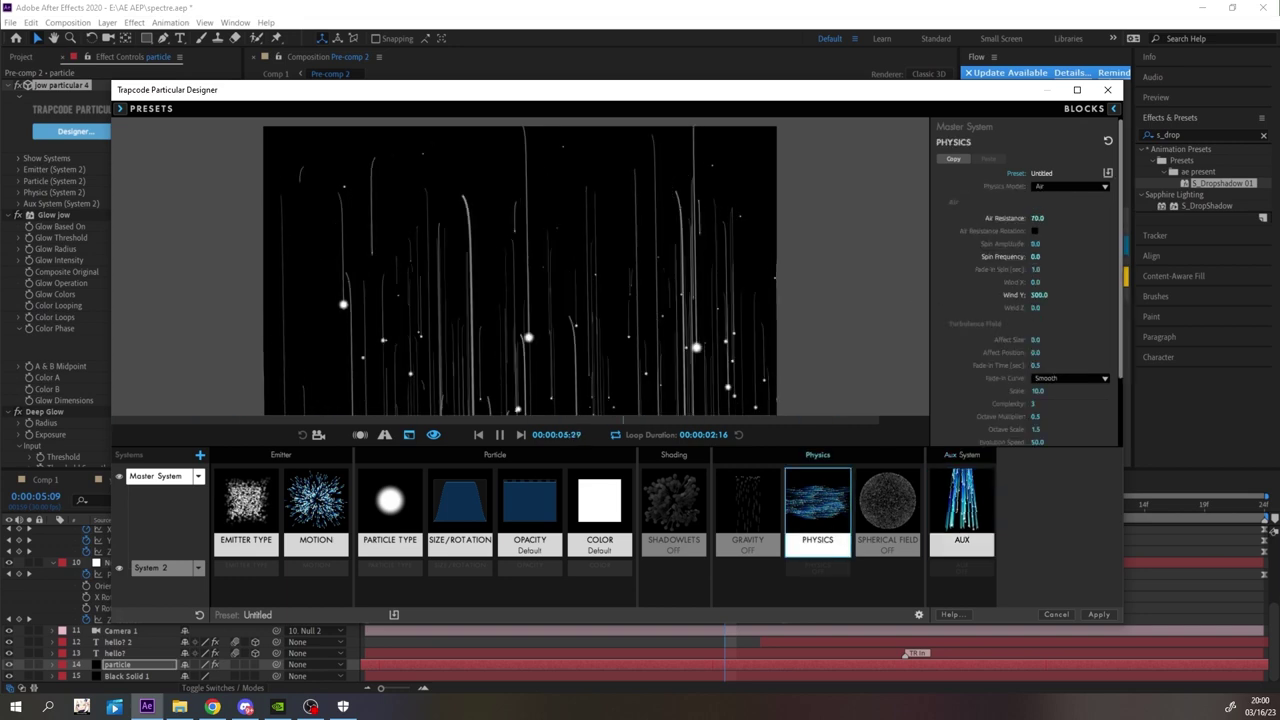
click(1041, 218)
text(0)
key(Return)
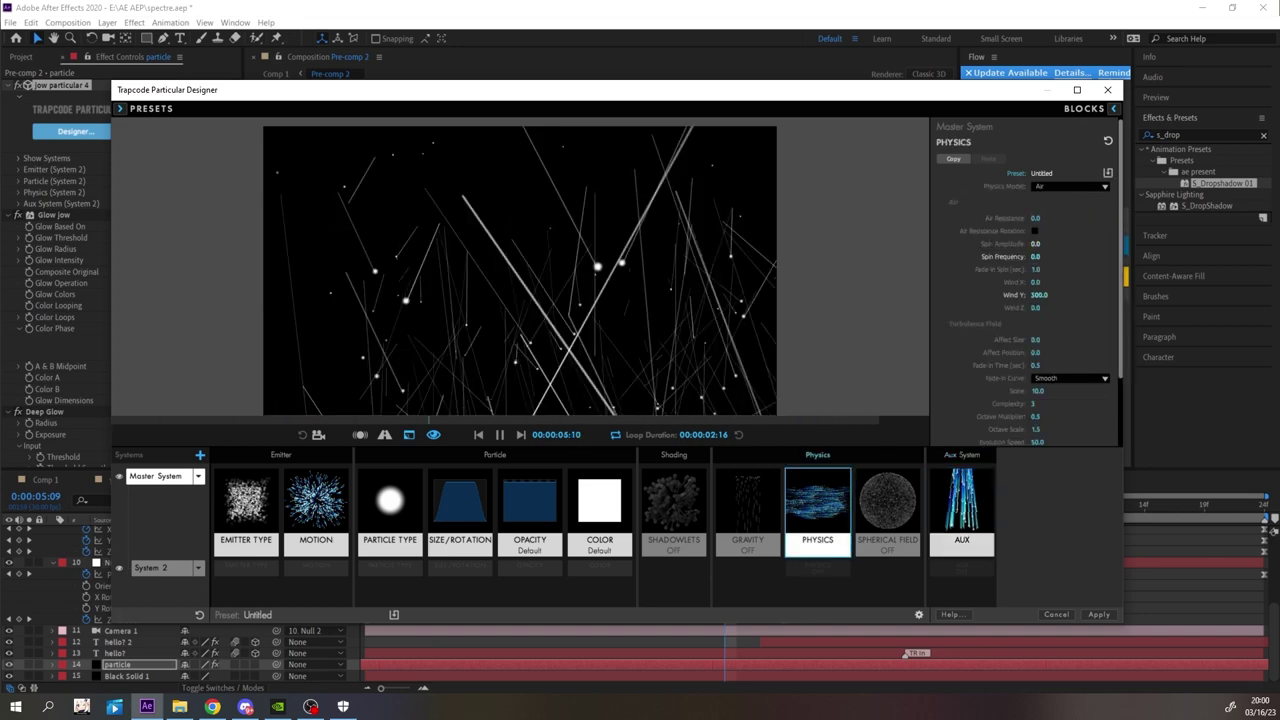
- Try the Primitive Bits Uniform and Electric Shock single-system presets on the Master System
click(121, 108)
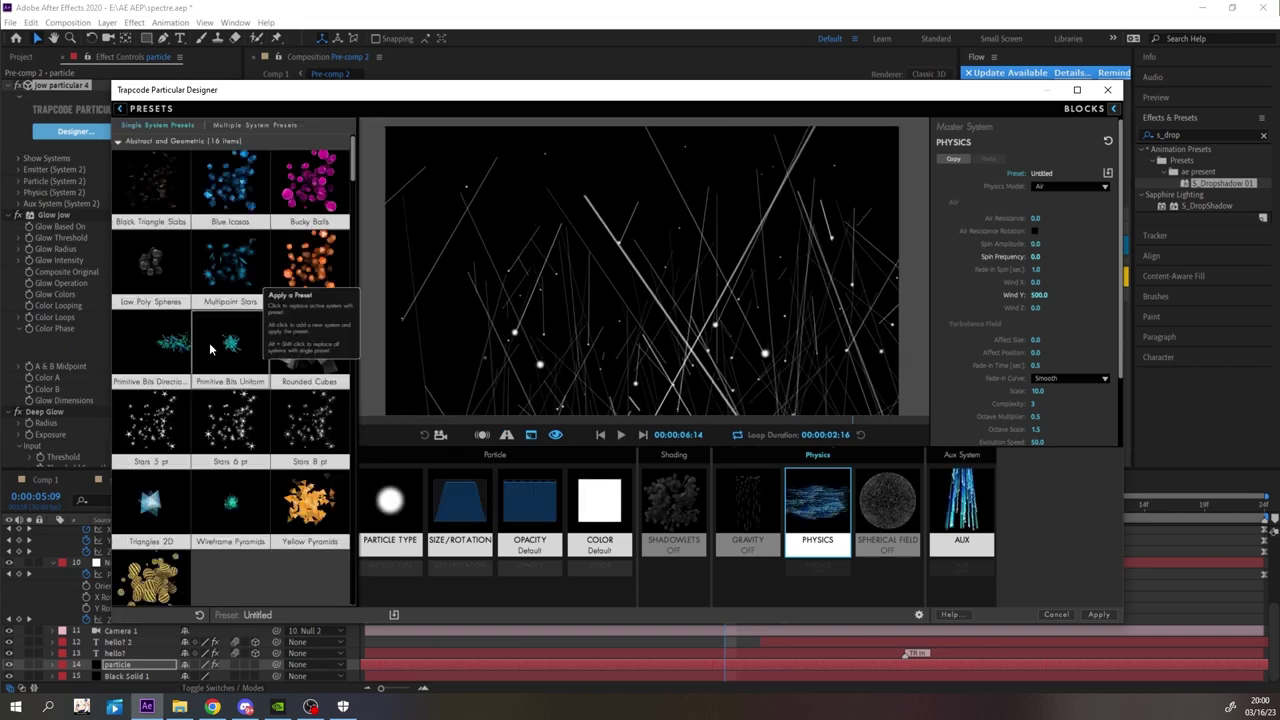
click(230, 345)
scroll(240, 430, down, 9)
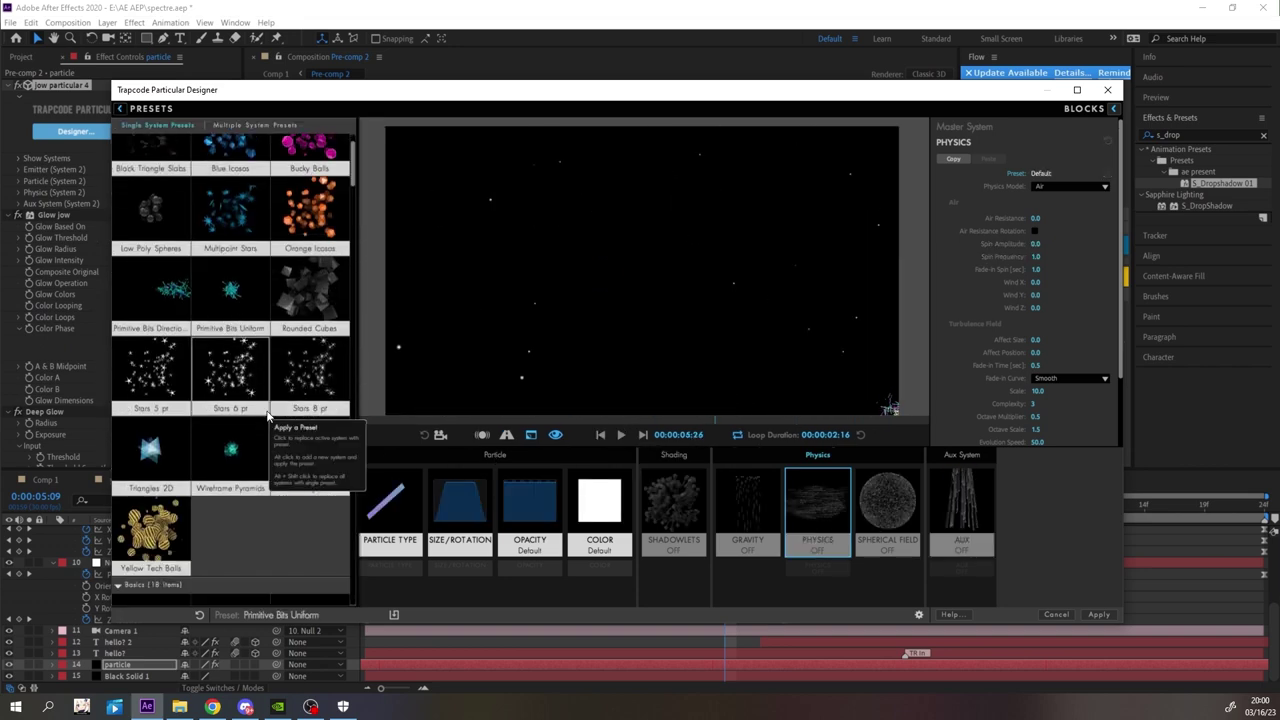
scroll(232, 455, down, 20)
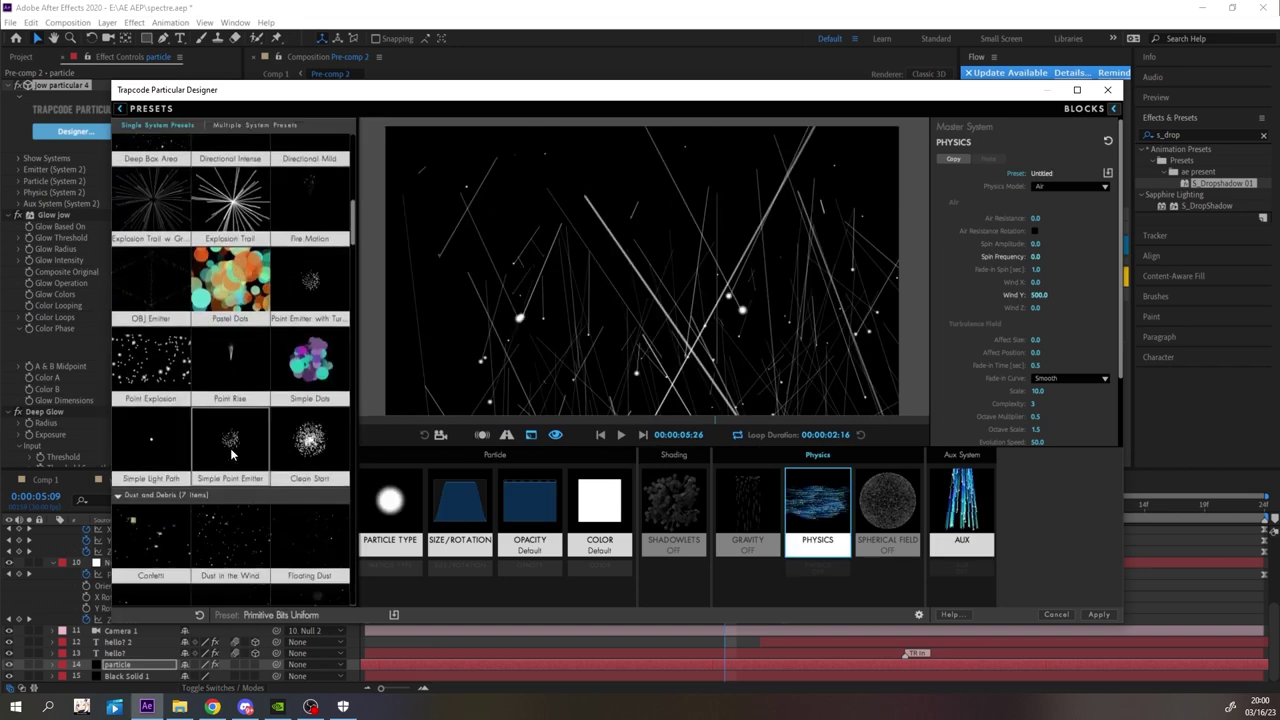
click(150, 480)
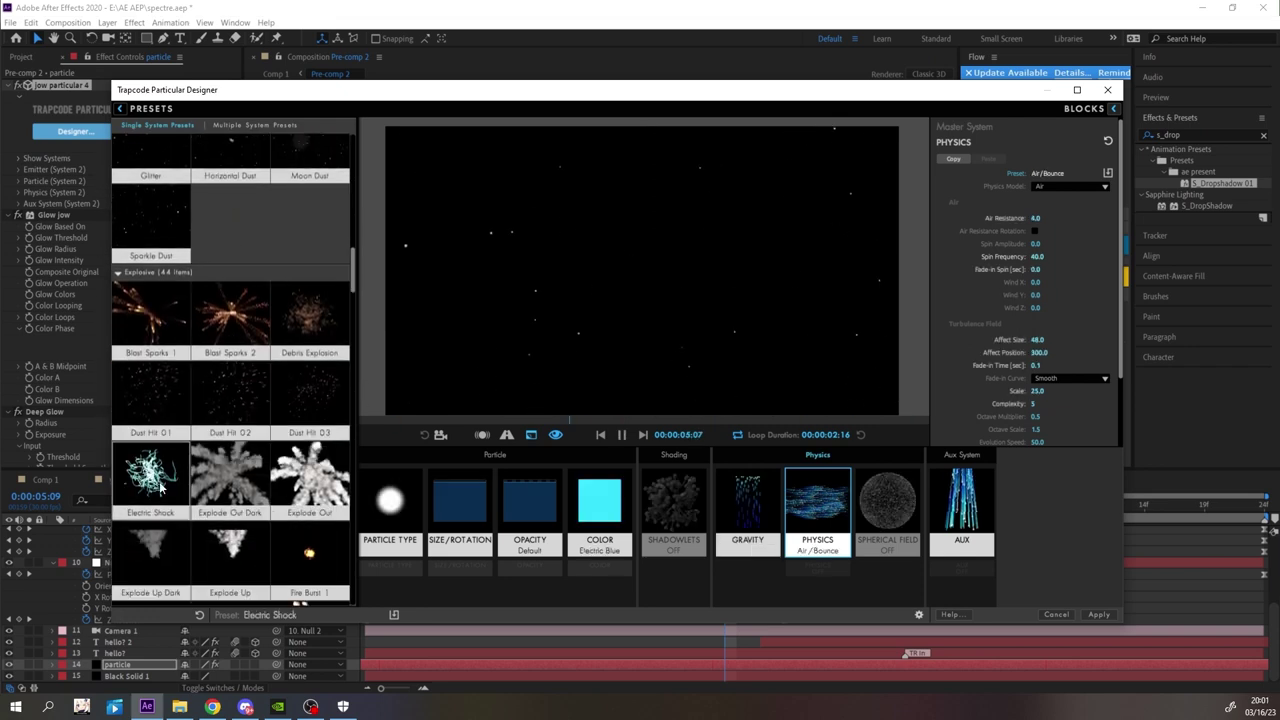
- Delete System 2 from the particle systems, keeping only the Master System
click(119, 110)
click(174, 565)
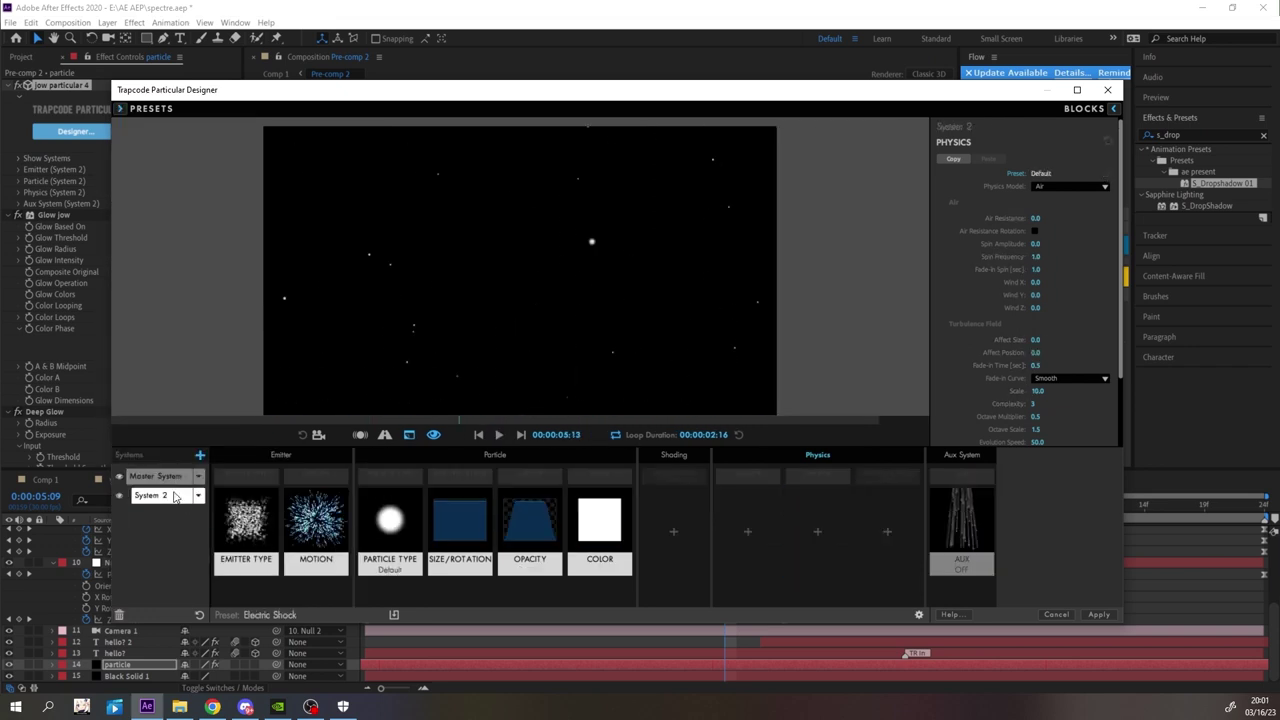
click(174, 477)
click(500, 435)
click(165, 567)
click(119, 616)
- Try abstract and geometric presets such as Primitive Bits Directional and Orange Icosas on the Master System
click(121, 109)
scroll(245, 470, down, 8)
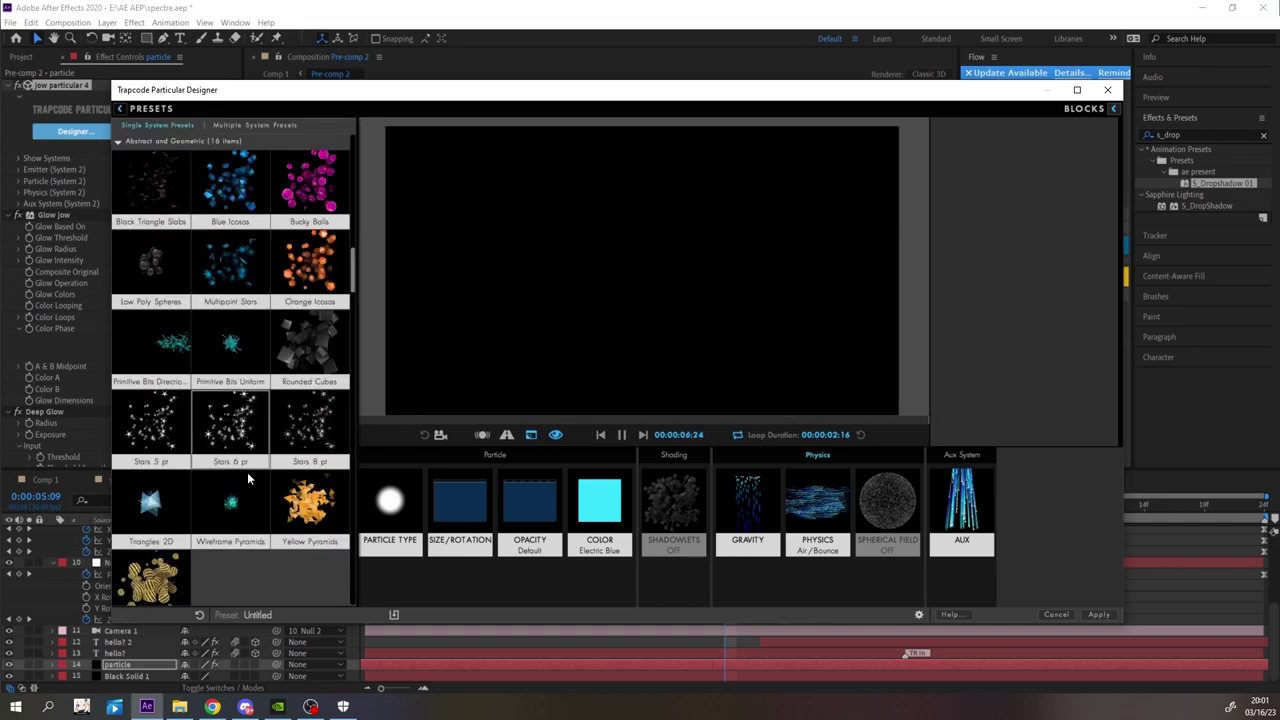
click(240, 490)
click(392, 508)
click(178, 330)
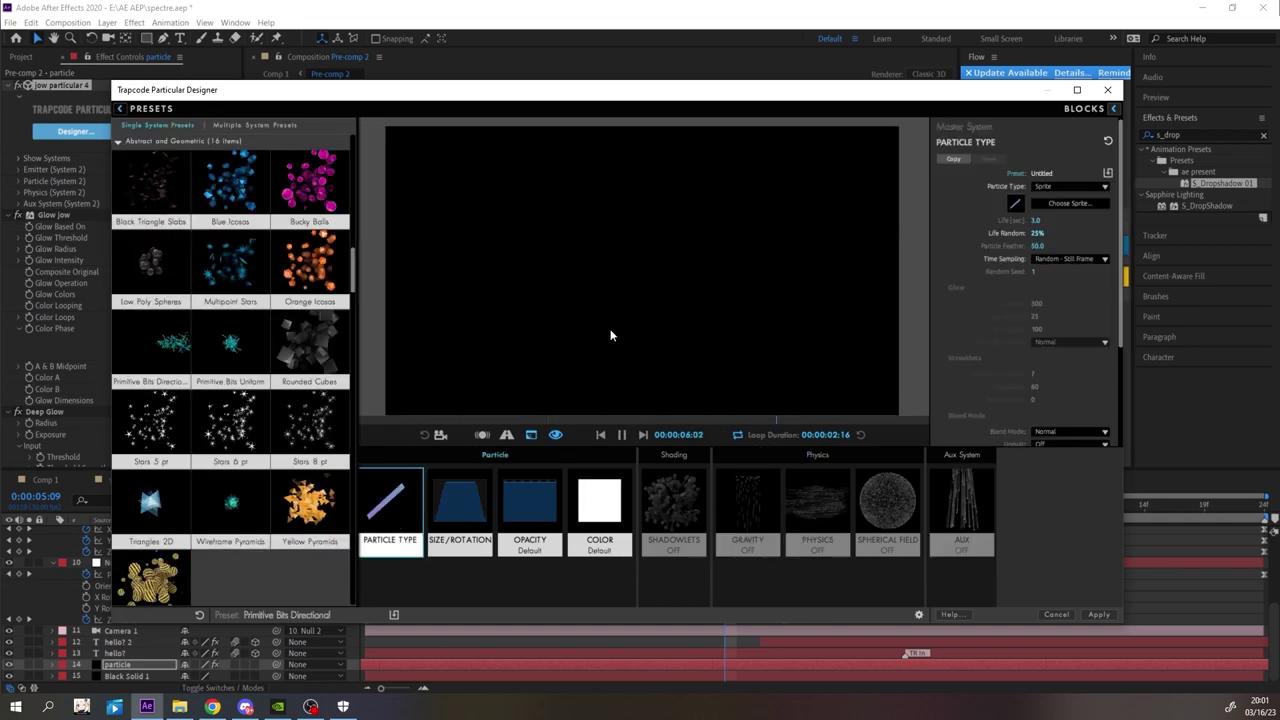
click(305, 332)
click(286, 298)
- Try the Spark Single, Blue Swarm with Trail and Floating Streaks presets on the Master System
scroll(252, 345, down, 9)
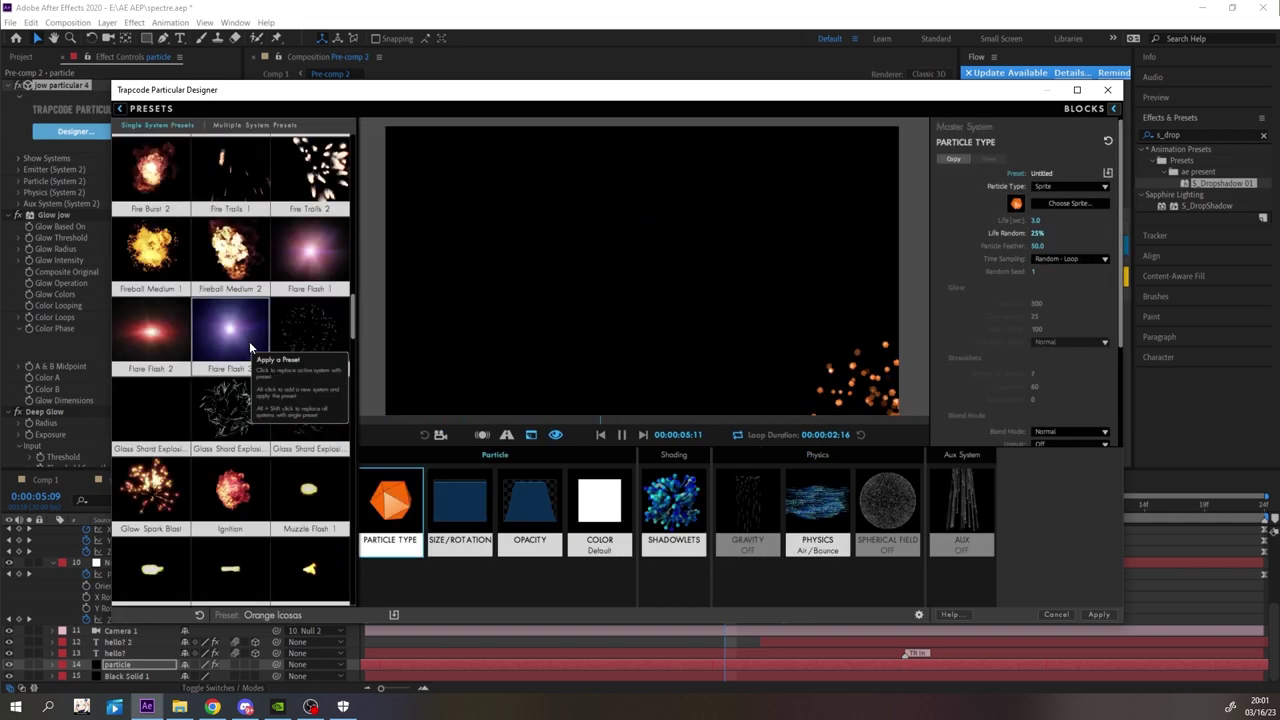
scroll(251, 347, down, 6)
click(168, 350)
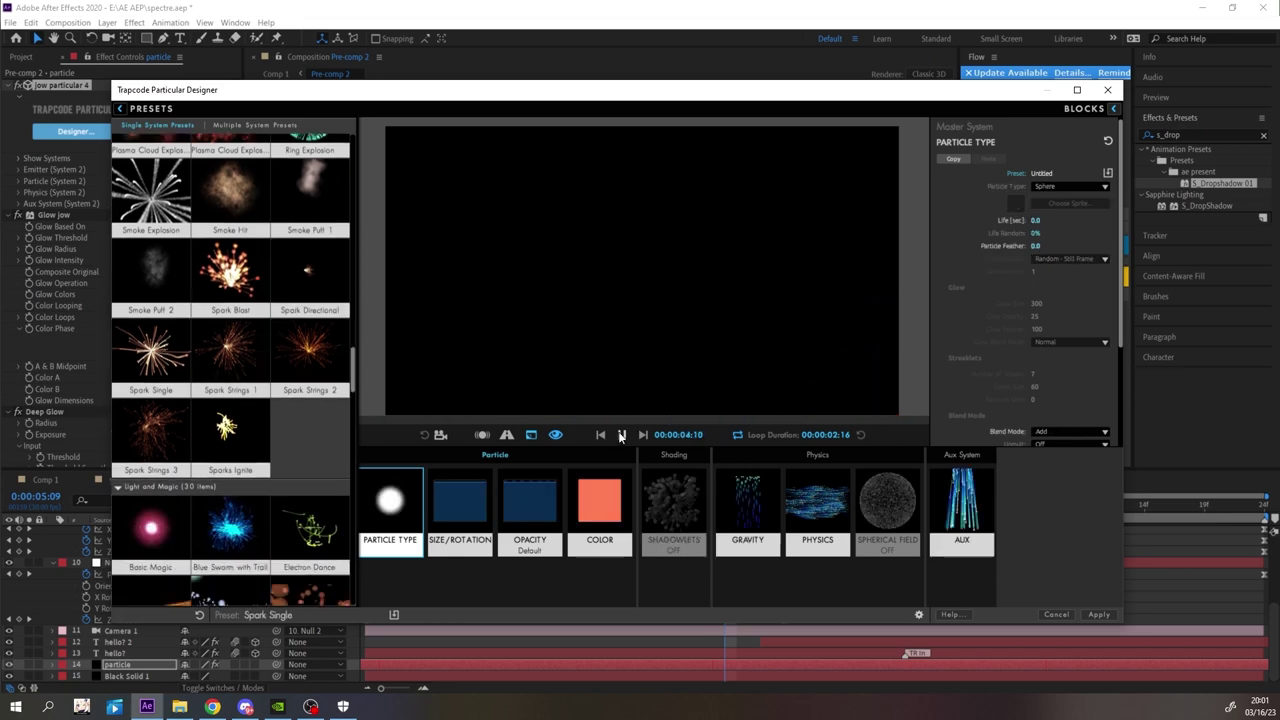
click(305, 530)
click(236, 530)
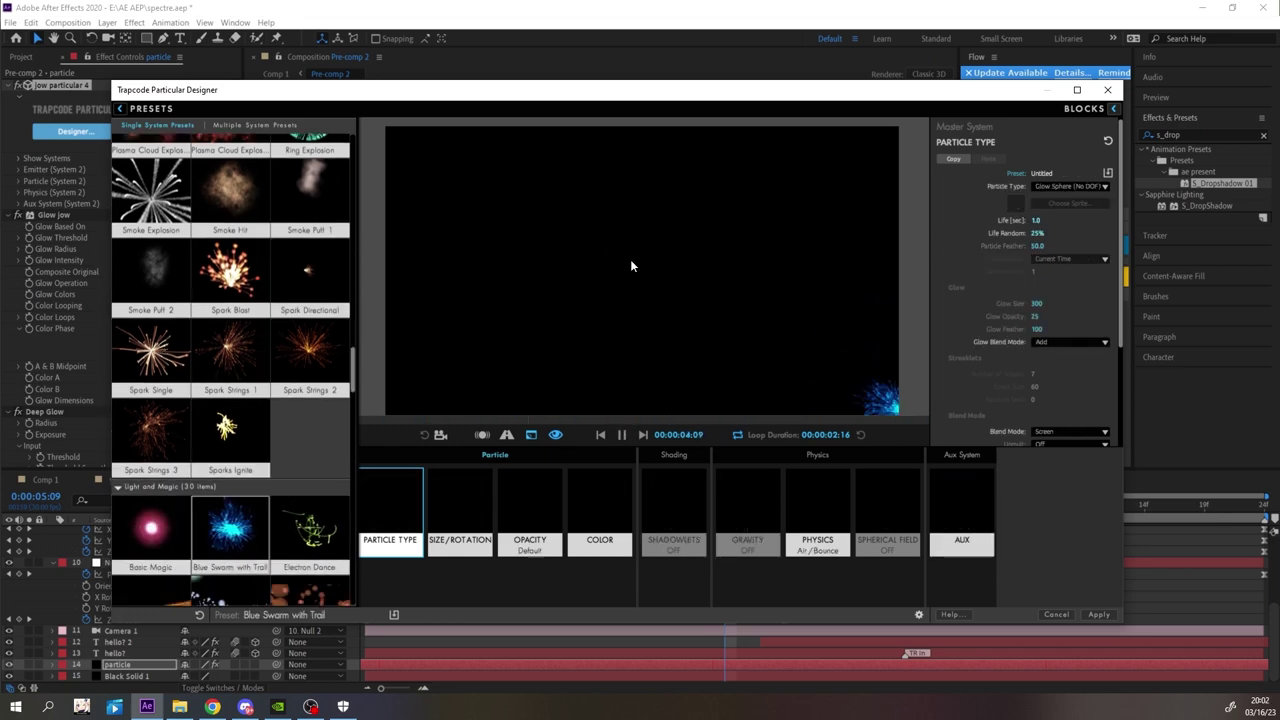
scroll(220, 401, down, 3)
click(150, 520)
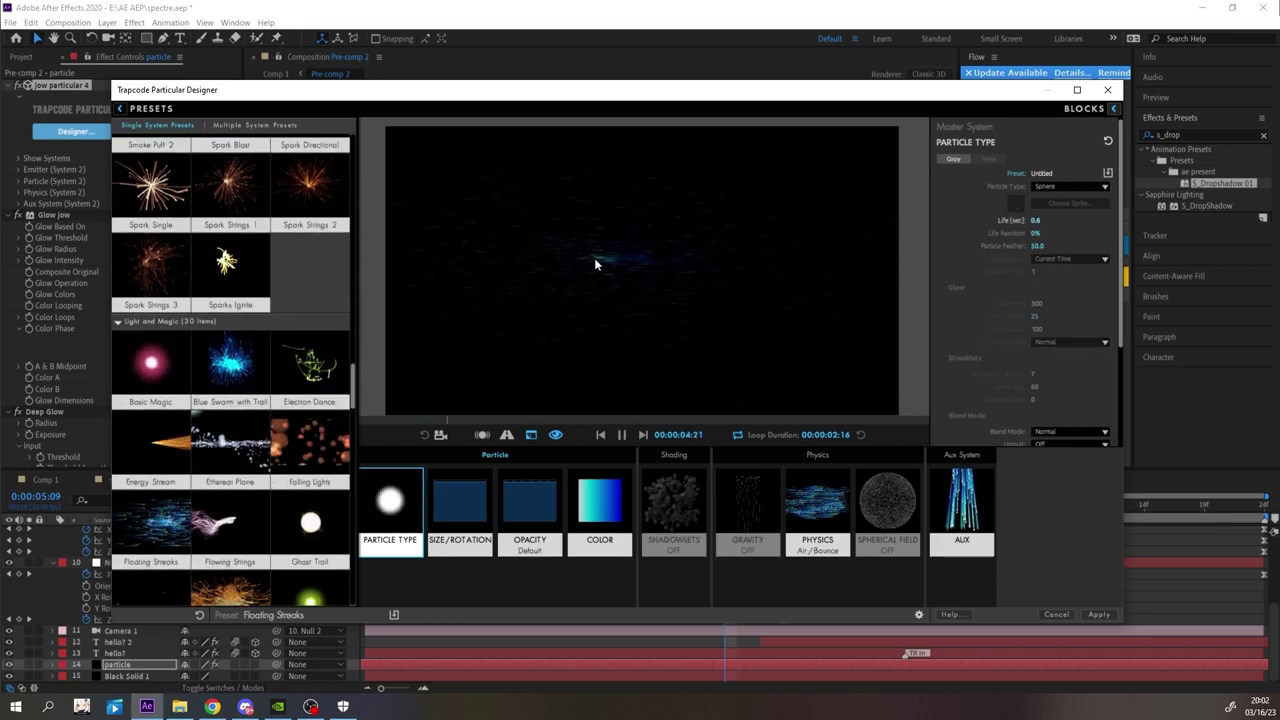
- Set Wind X to 0 and Wind Y to 200 in the Floating Streaks physics and adjust its Aux trails
click(817, 505)
click(1040, 283)
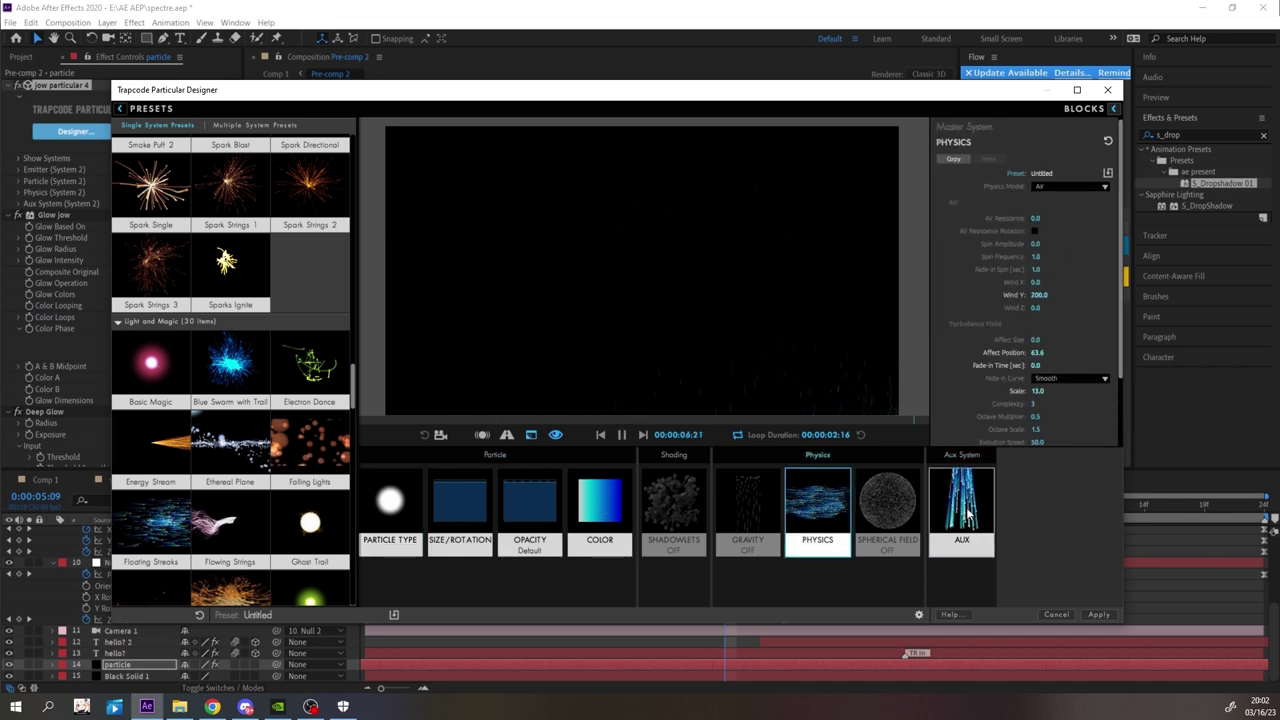
click(962, 510)
click(1036, 408)
- Make the Floating Streaks particles white and lengthen the Life of their Aux trails
click(462, 508)
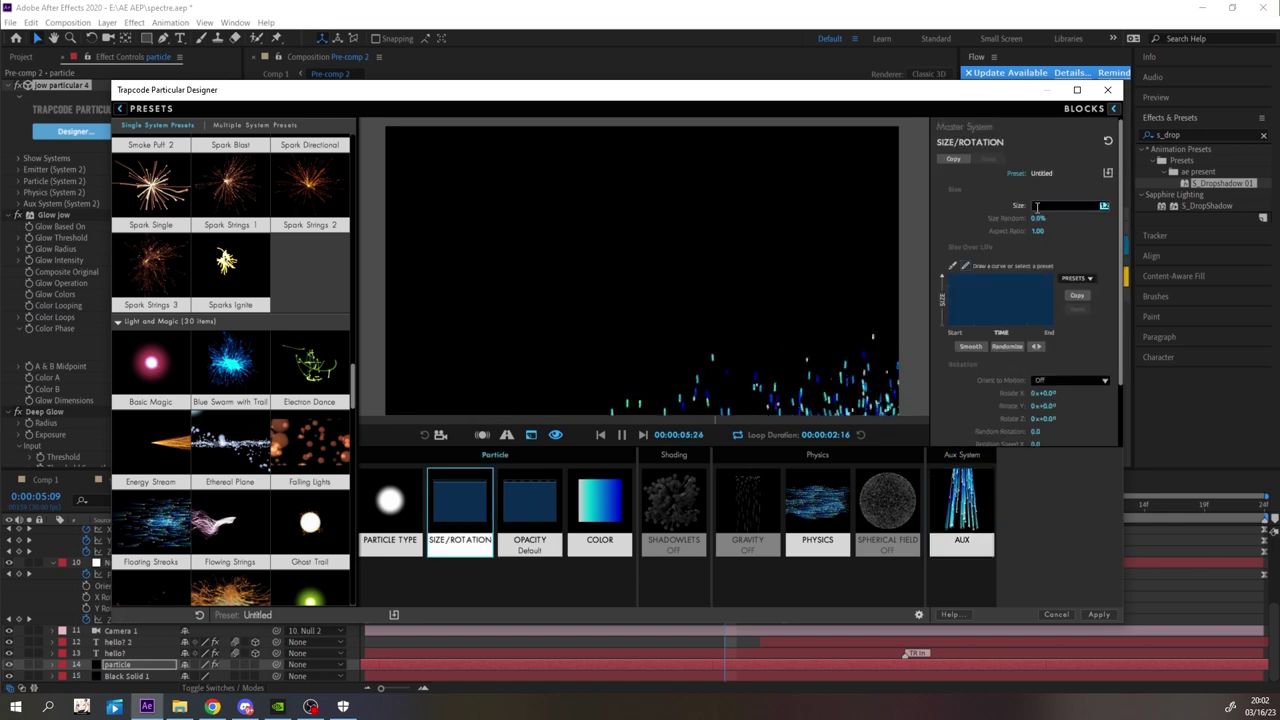
click(598, 508)
click(1068, 205)
click(1056, 217)
click(960, 508)
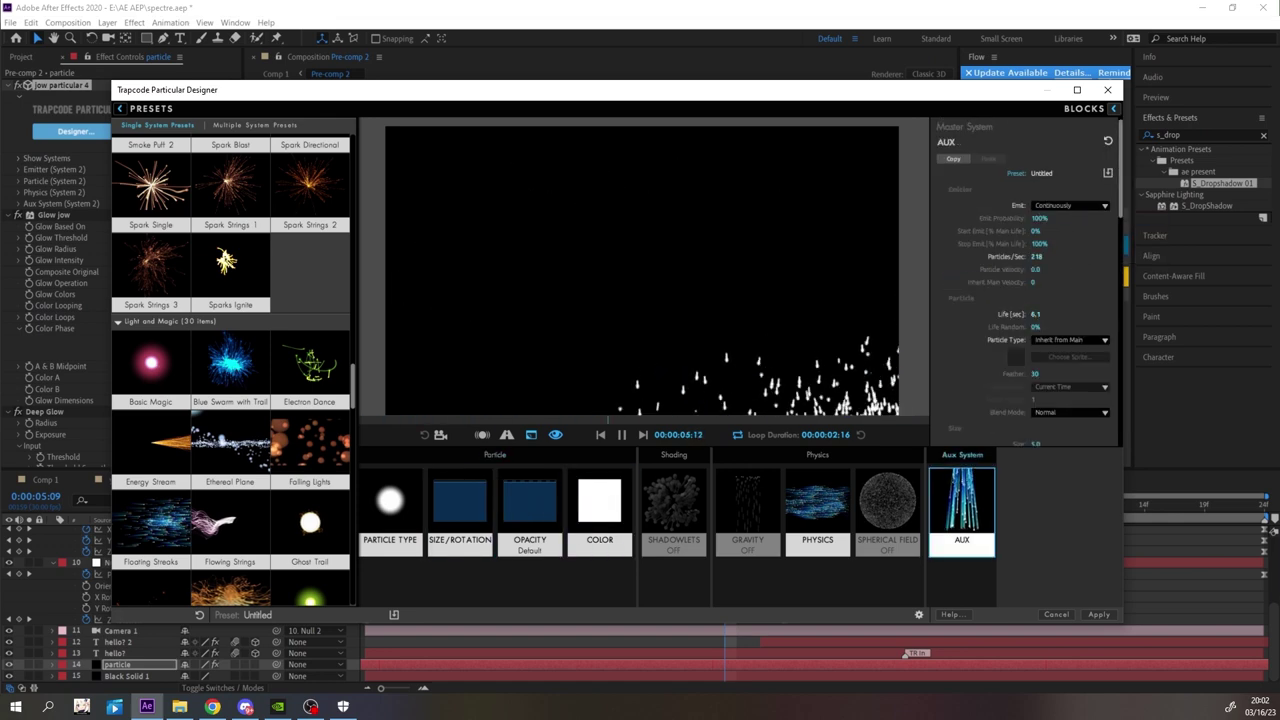
drag(1036, 314, 1181, 314)
click(413, 506)
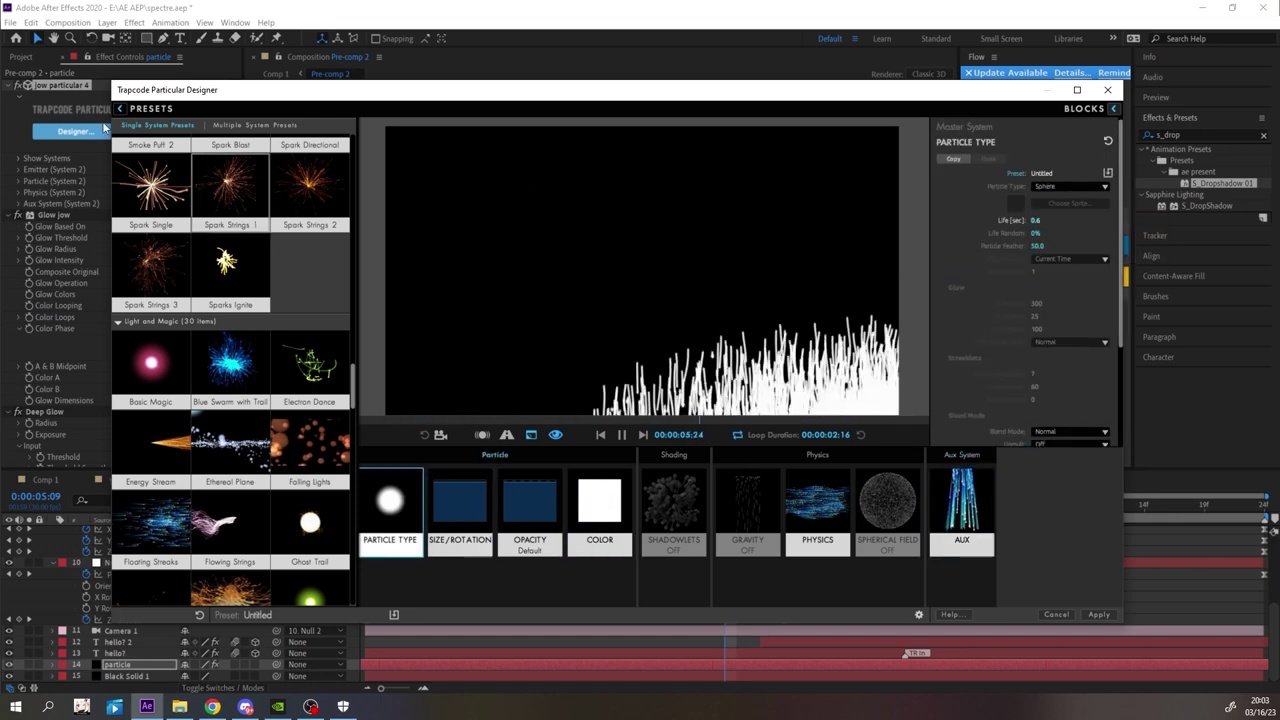
- Apply the Flowing Strings preset to the Master System and play its preview
click(321, 441)
click(618, 434)
click(232, 526)
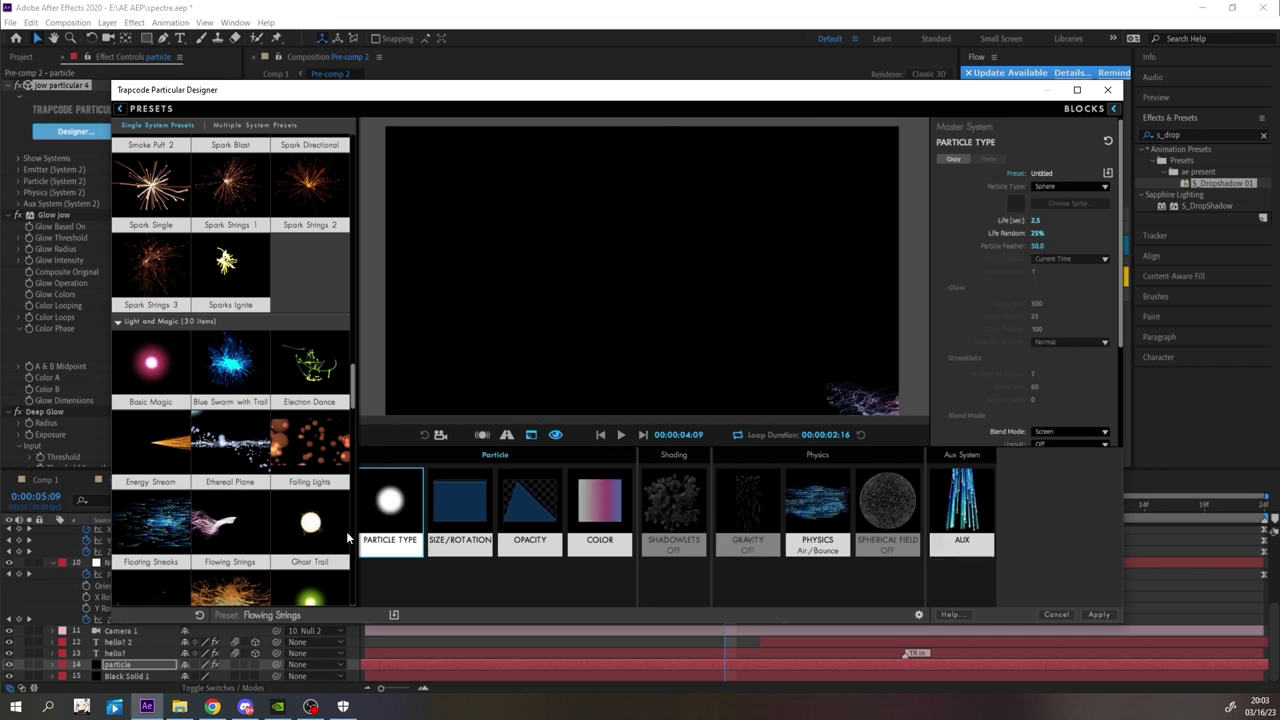
click(120, 108)
click(501, 434)
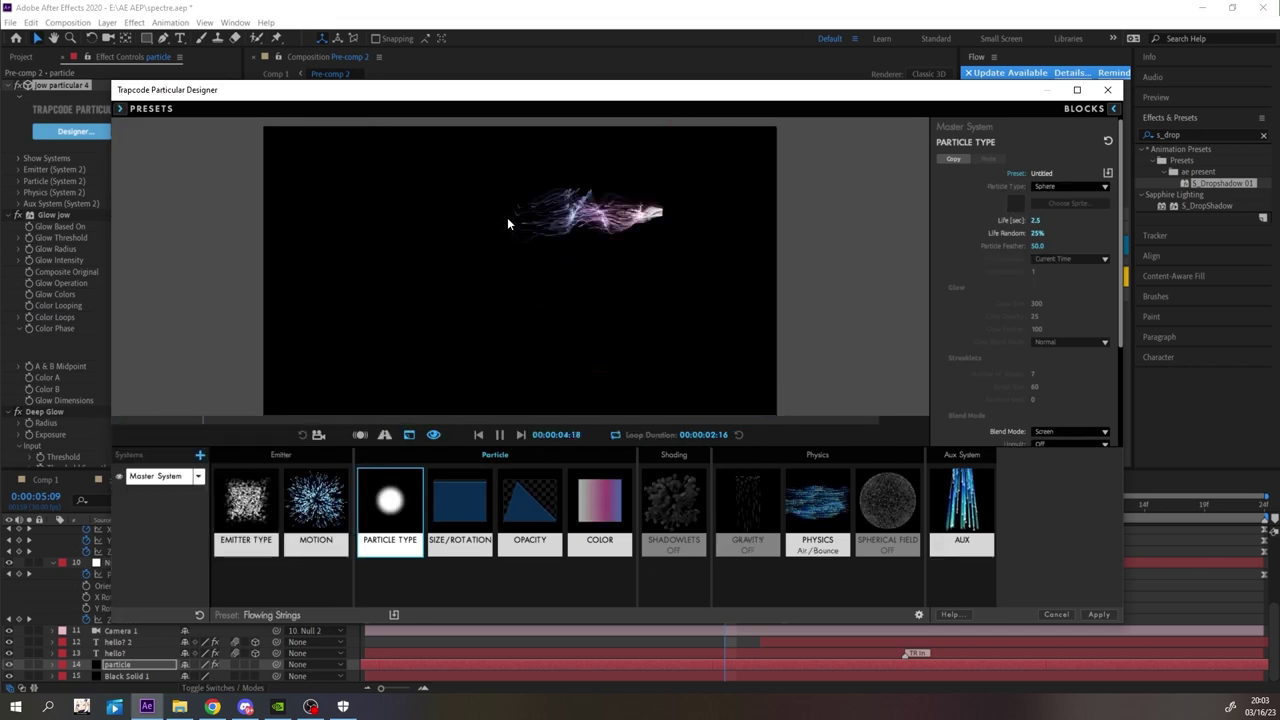
- Make the Flowing Strings particles white and set Wind Y to 200 in their Physics
click(615, 507)
click(1047, 206)
click(1047, 220)
click(826, 509)
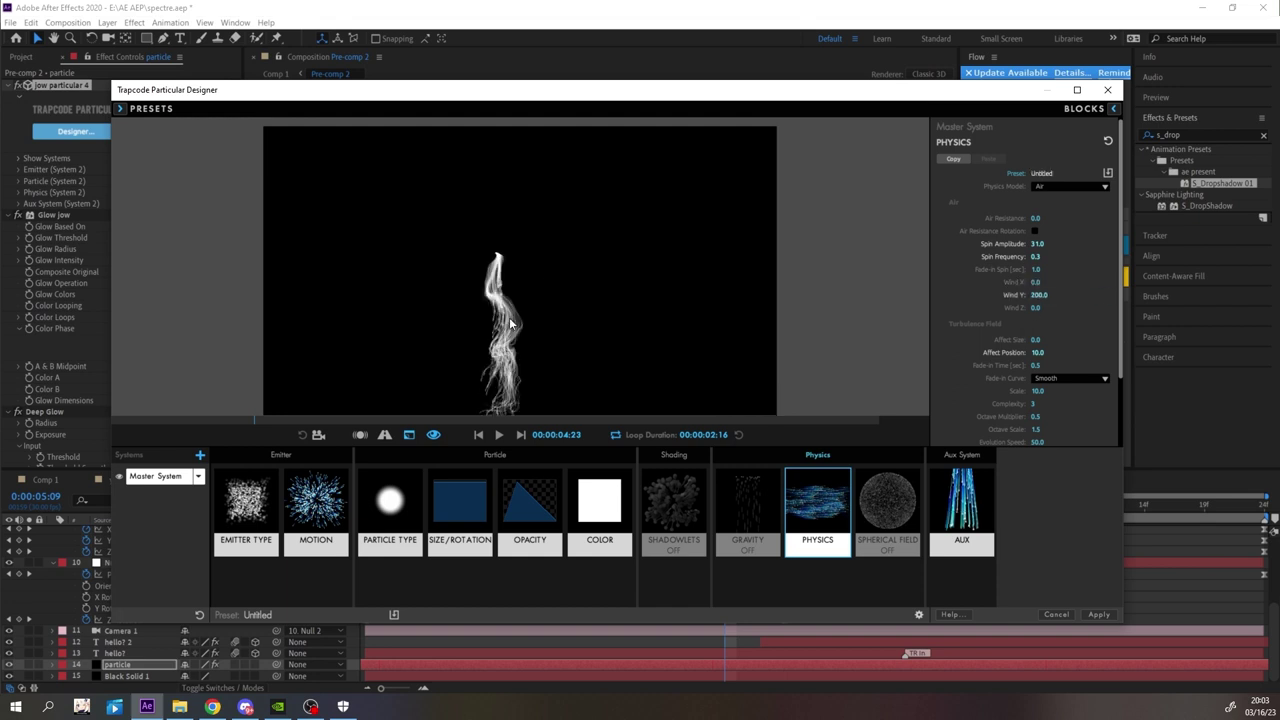
- Switch the box emitter's size to XYZ Individual with 5000 on each axis and adjust the particle size
click(246, 500)
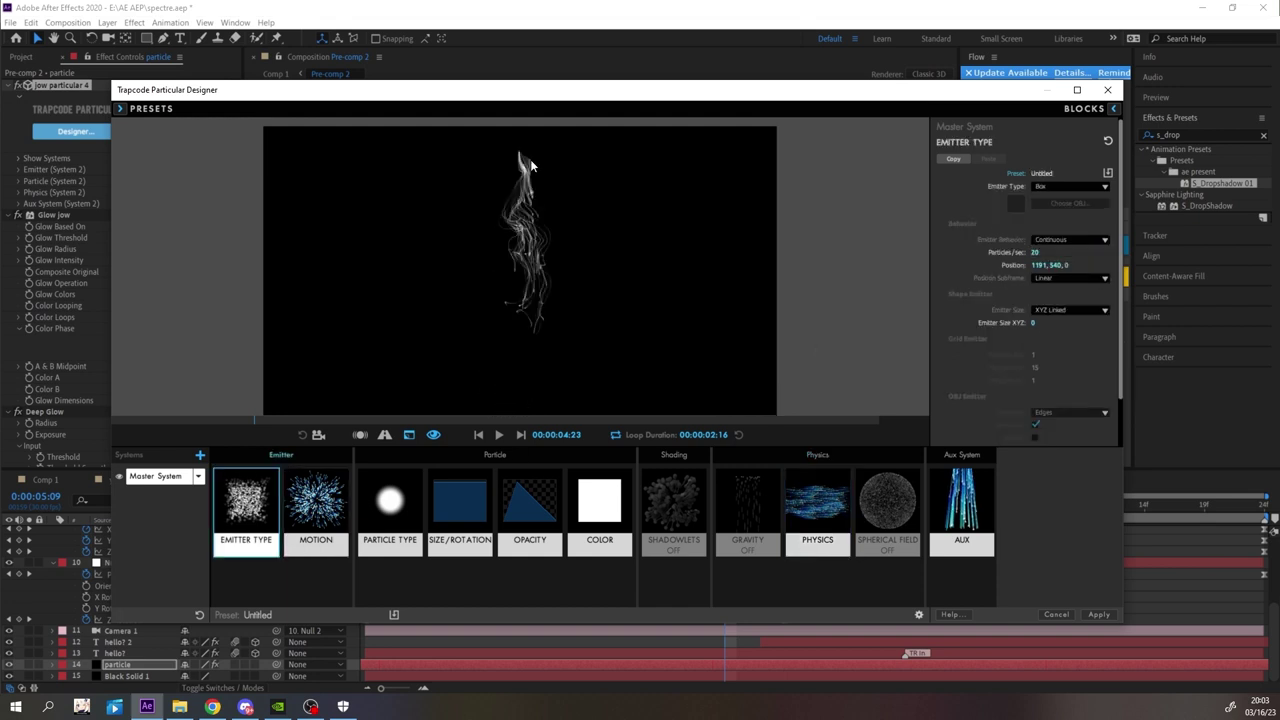
click(1036, 335)
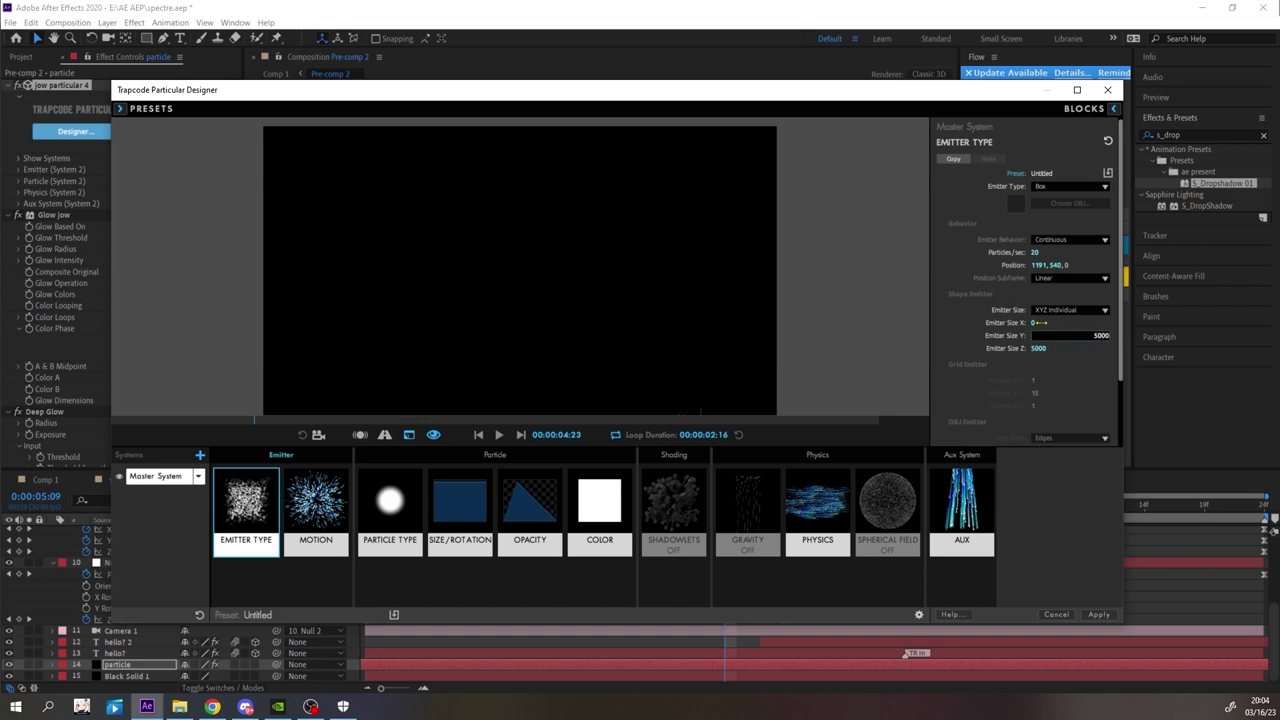
click(817, 505)
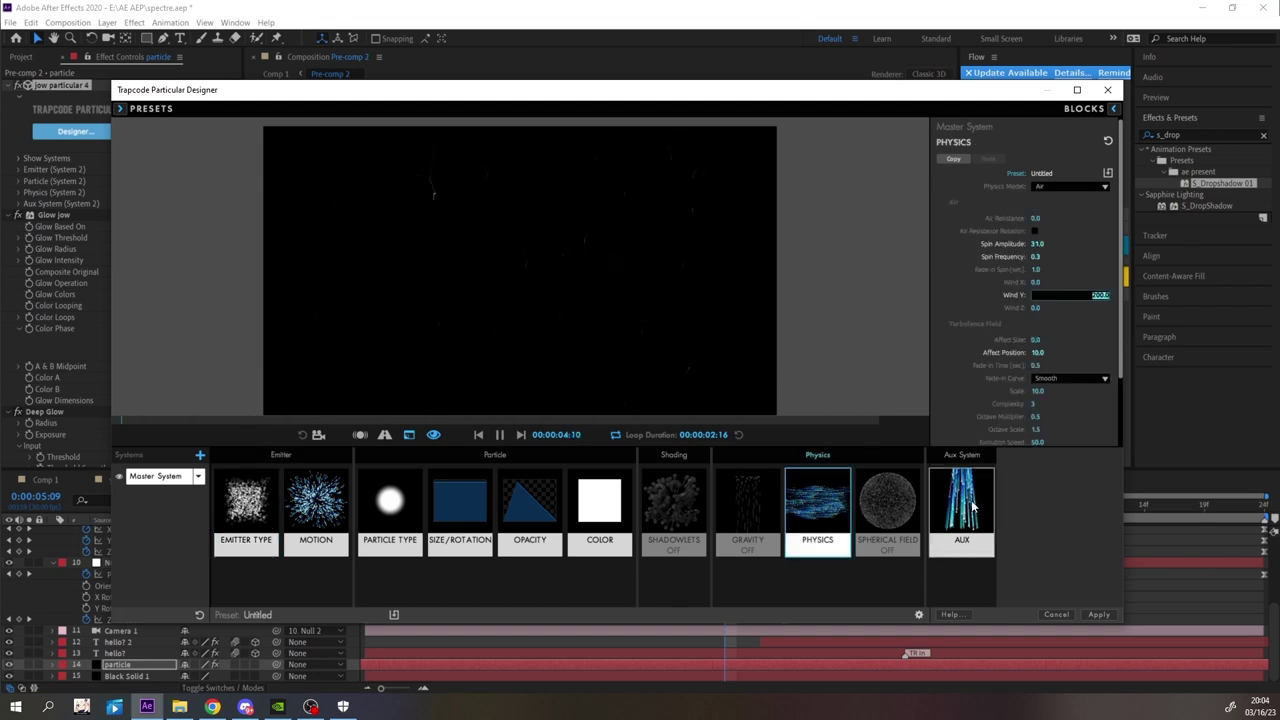
click(962, 505)
click(460, 505)
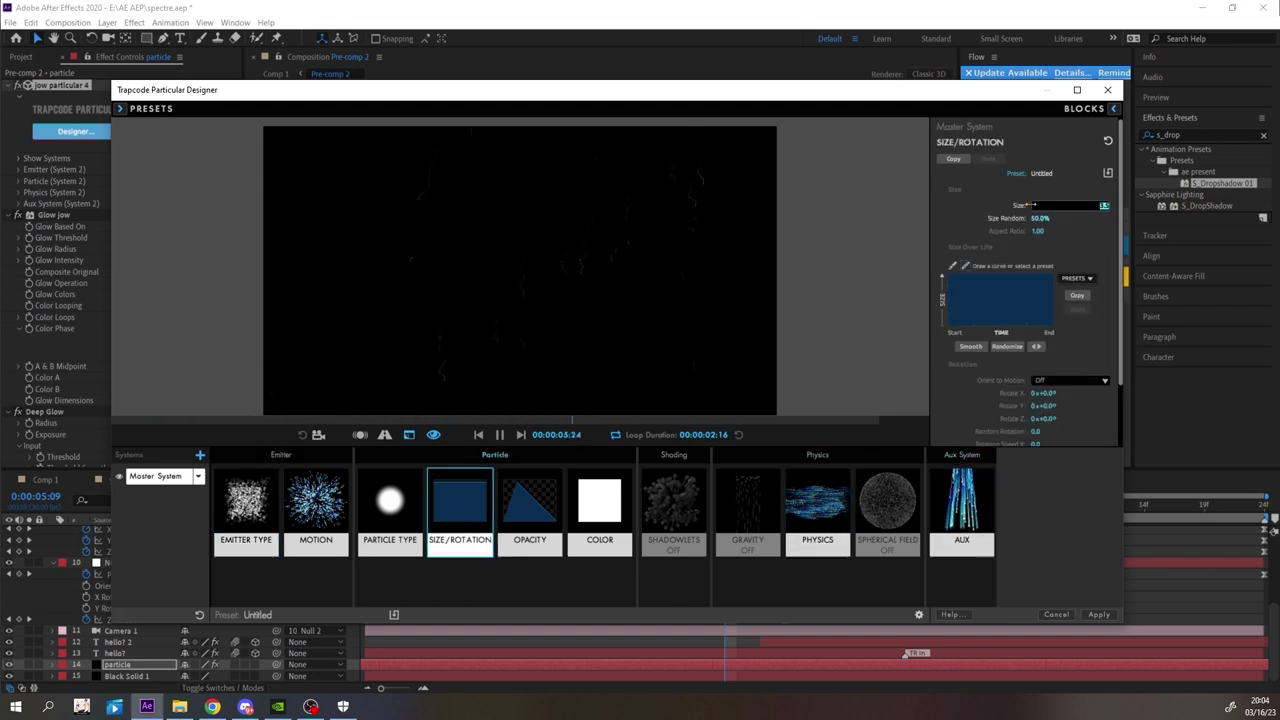
click(246, 505)
- Apply the Designer settings to the particle layer and play back Pre-comp 2 from its start
click(1099, 614)
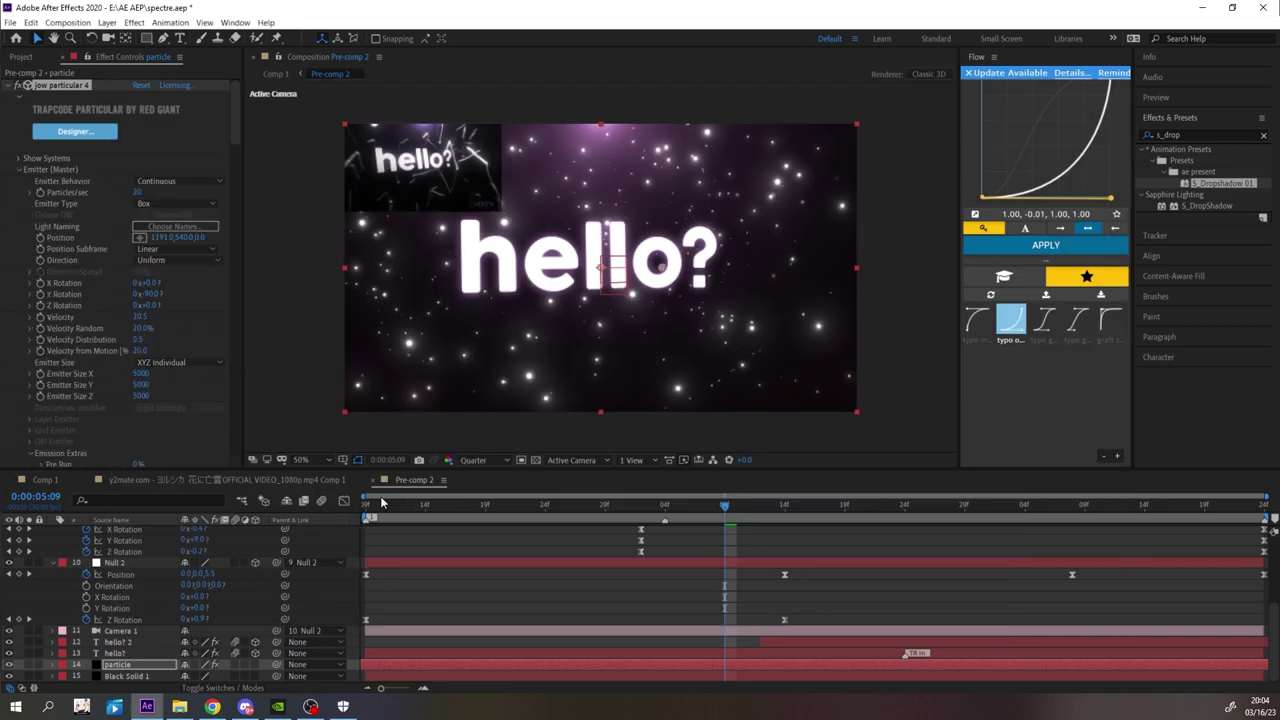
key(space)
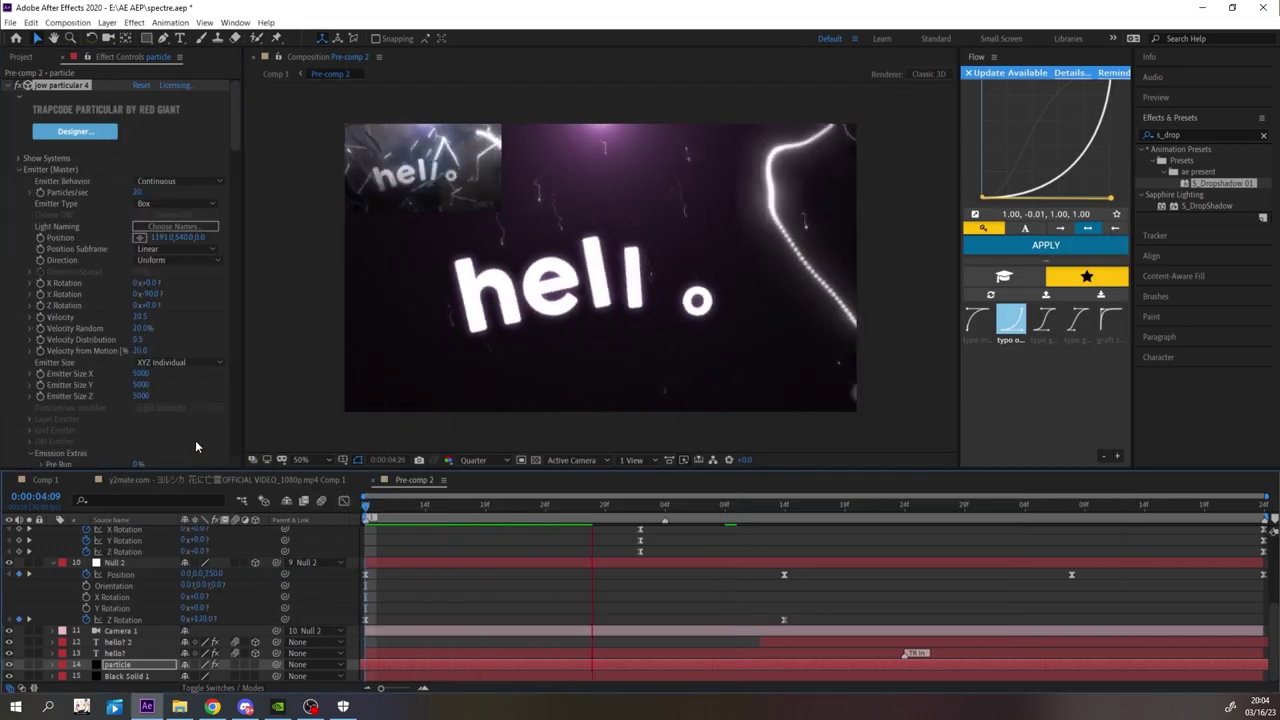
key(space)
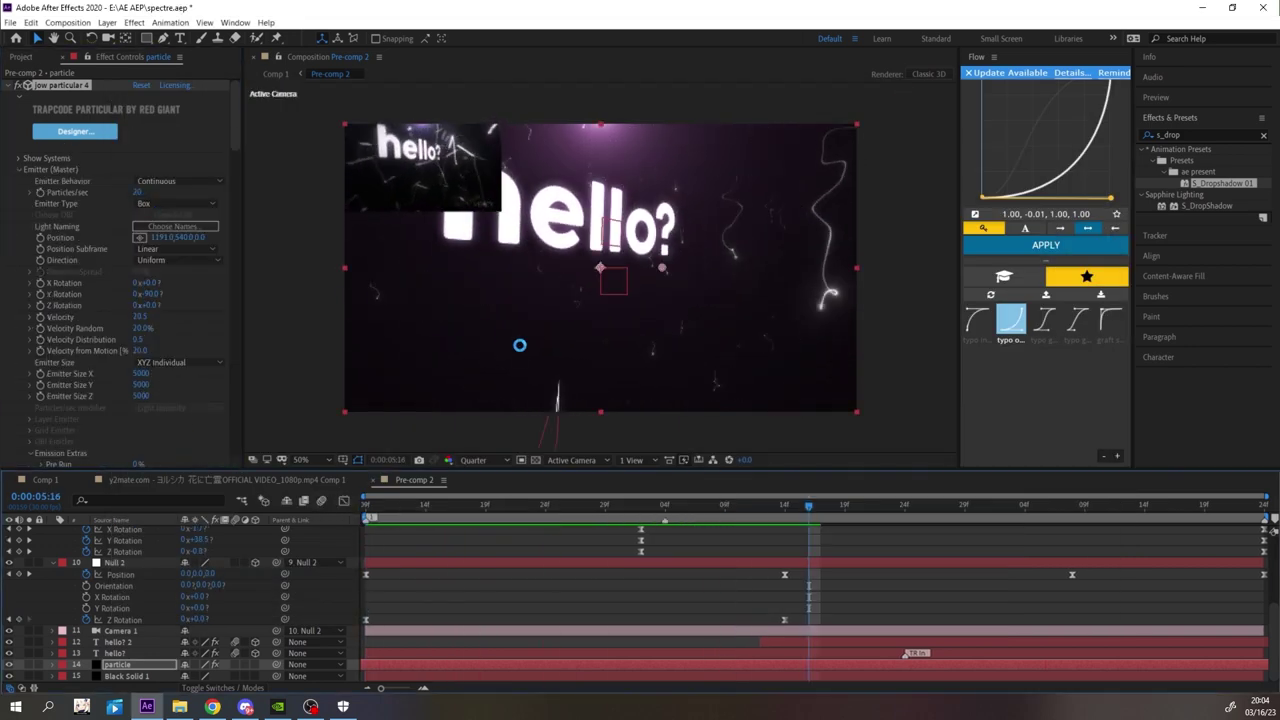
- Reopen the particle Designer, set Emitter Size X, Y and Z to 2500 and enlarge the particles
click(74, 131)
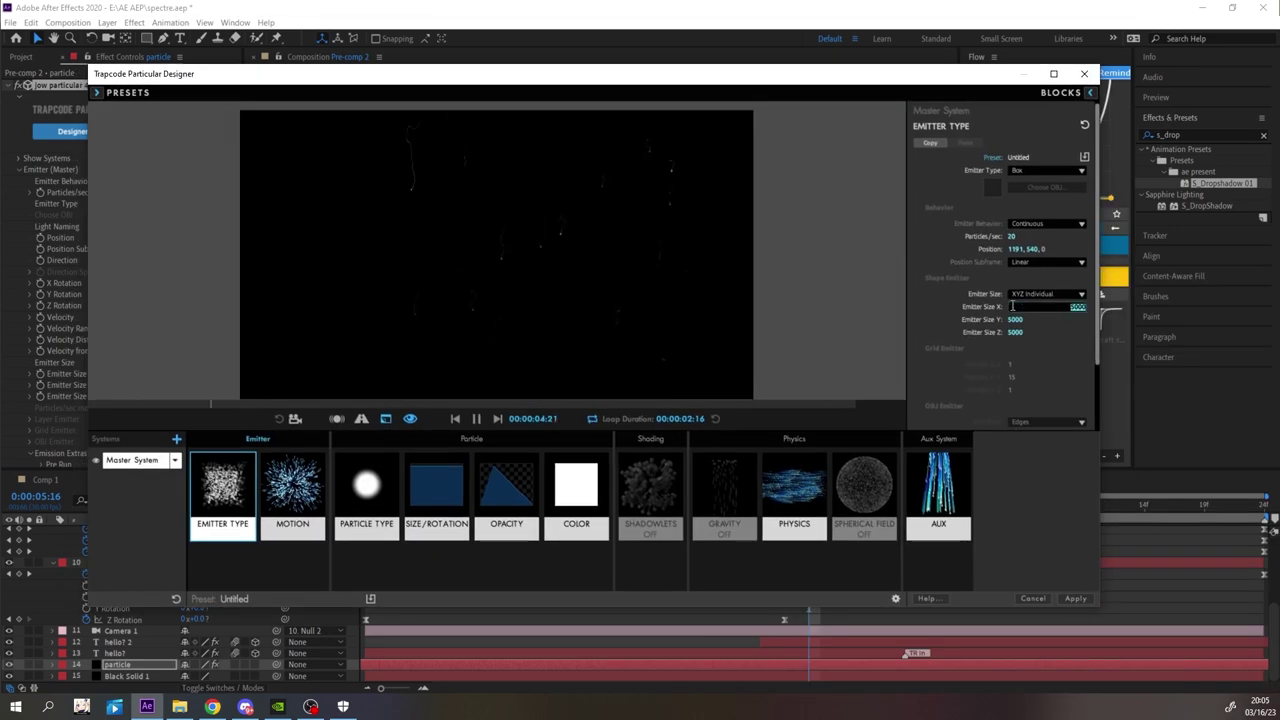
click(452, 484)
click(1016, 188)
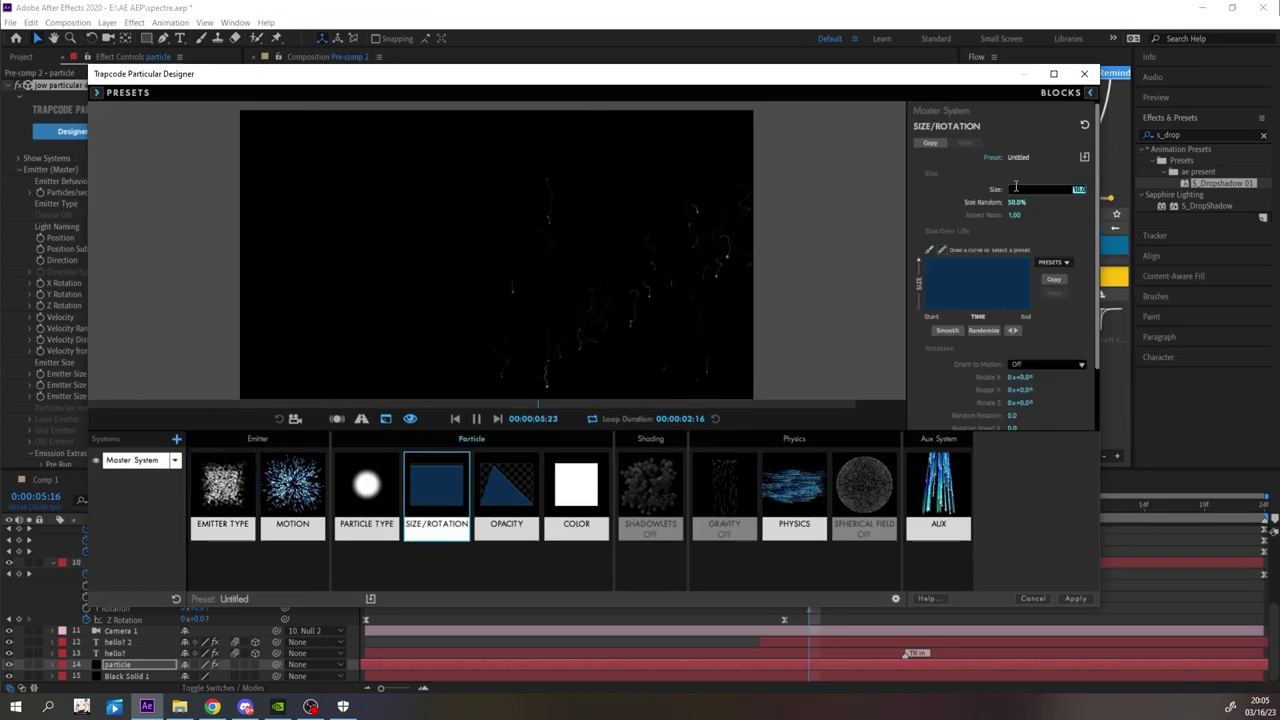
- Set the Master System's motion Velocity to 200 and apply the Designer settings
click(932, 494)
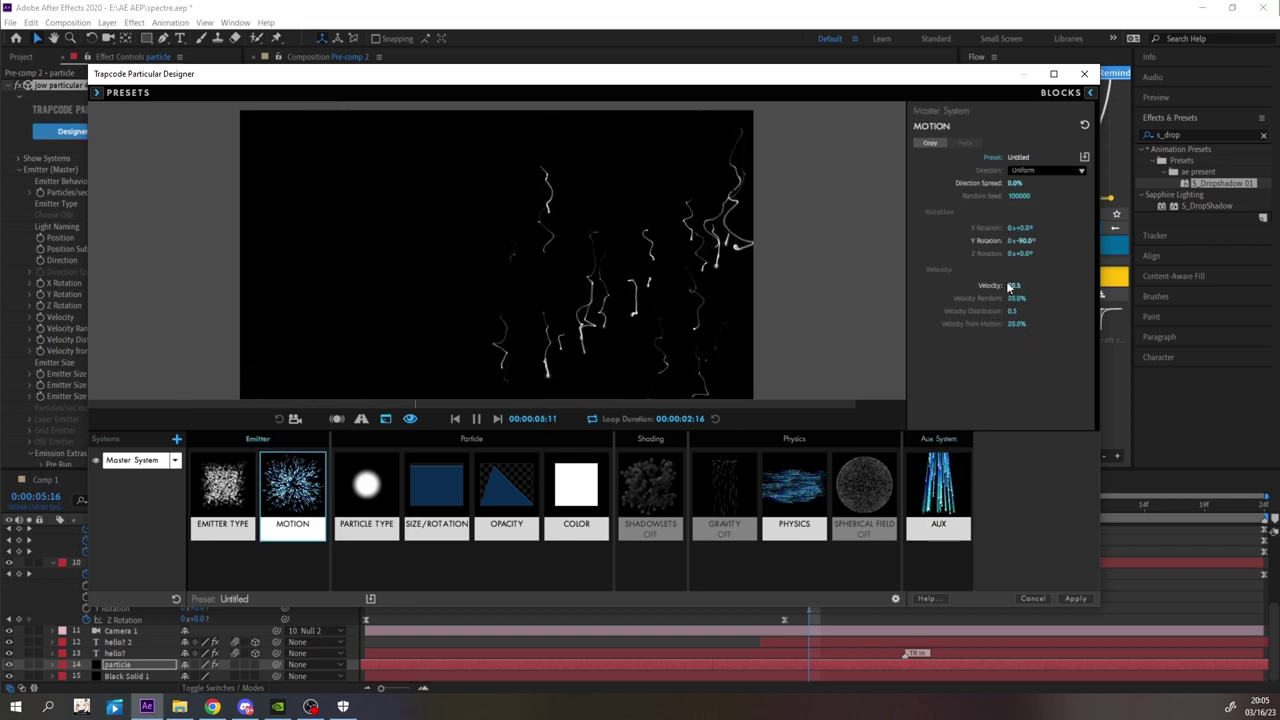
click(292, 488)
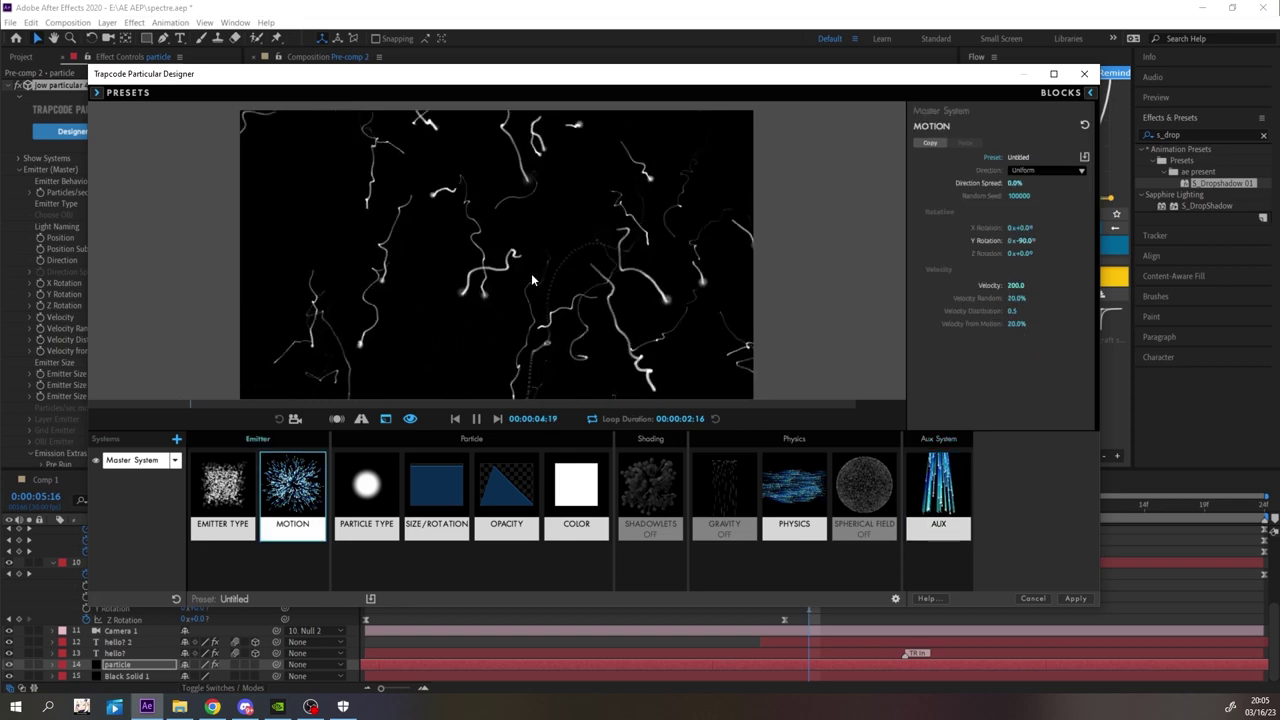
click(794, 488)
click(1075, 598)
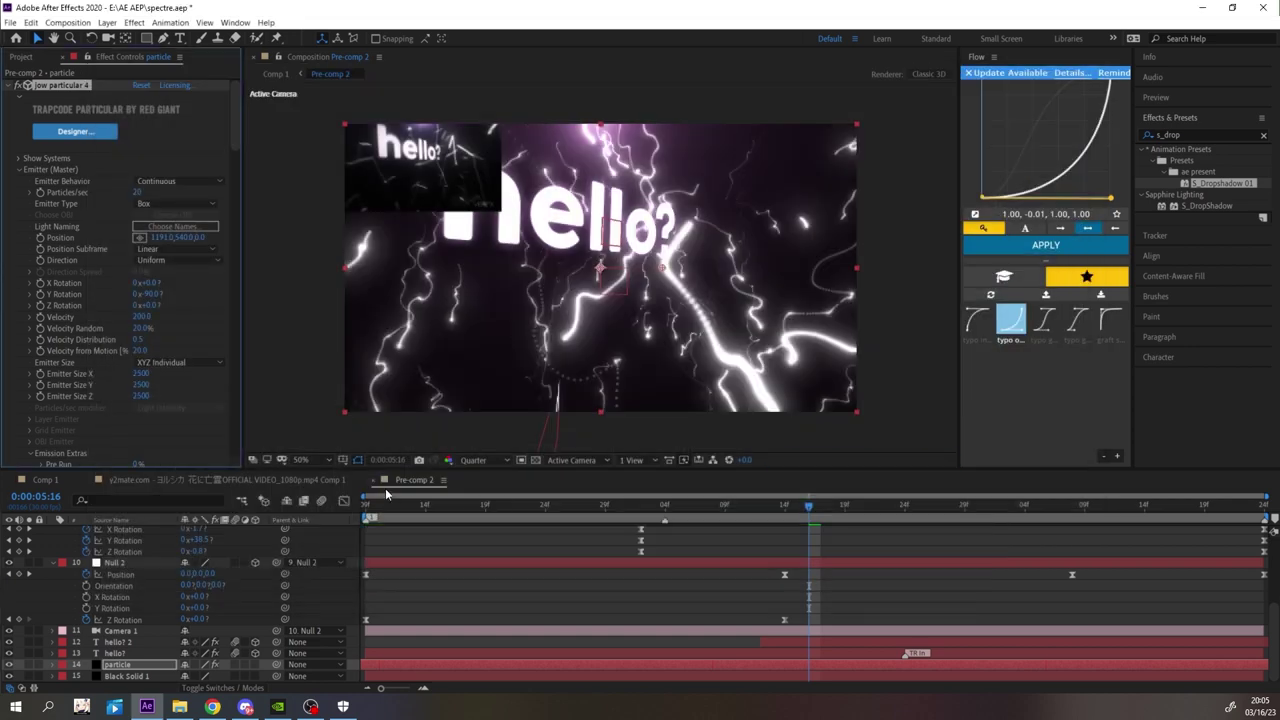
- Play back the scene from its start and set the master emitter's Particles/sec to 15
drag(396, 508, 322, 510)
key(space)
click(18, 159)
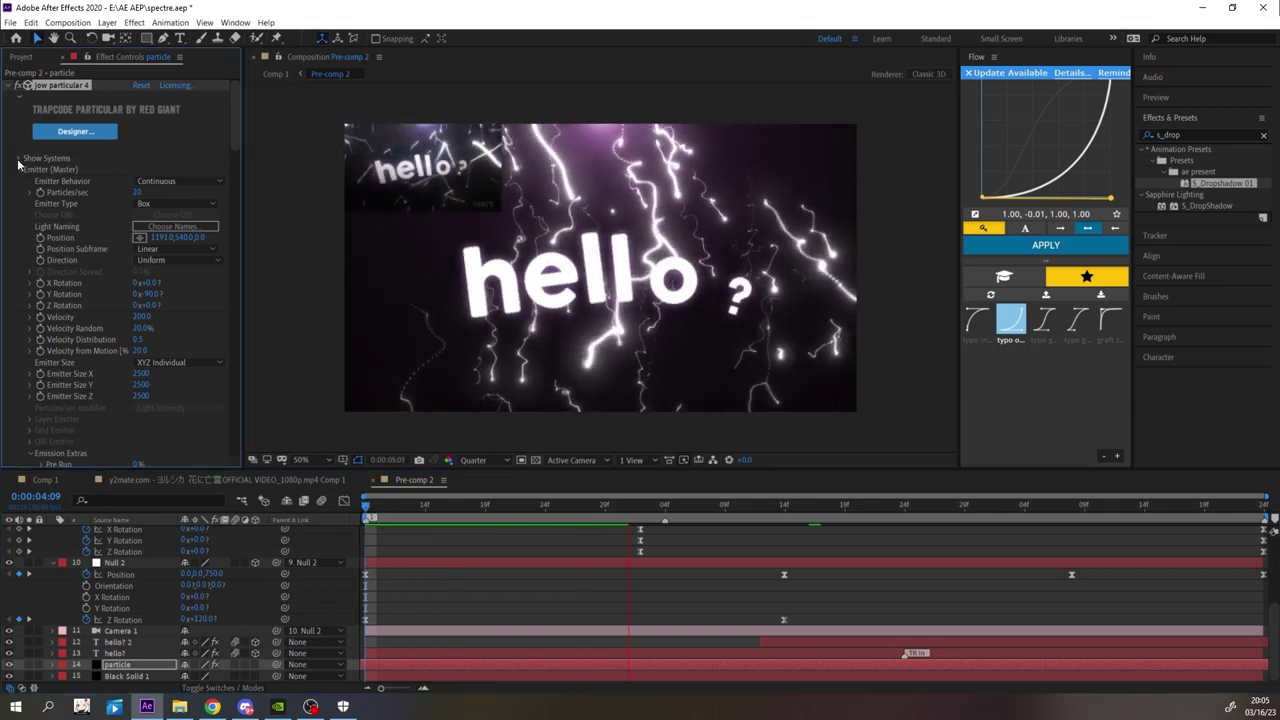
scroll(138, 352, down, 1)
scroll(138, 355, down, 3)
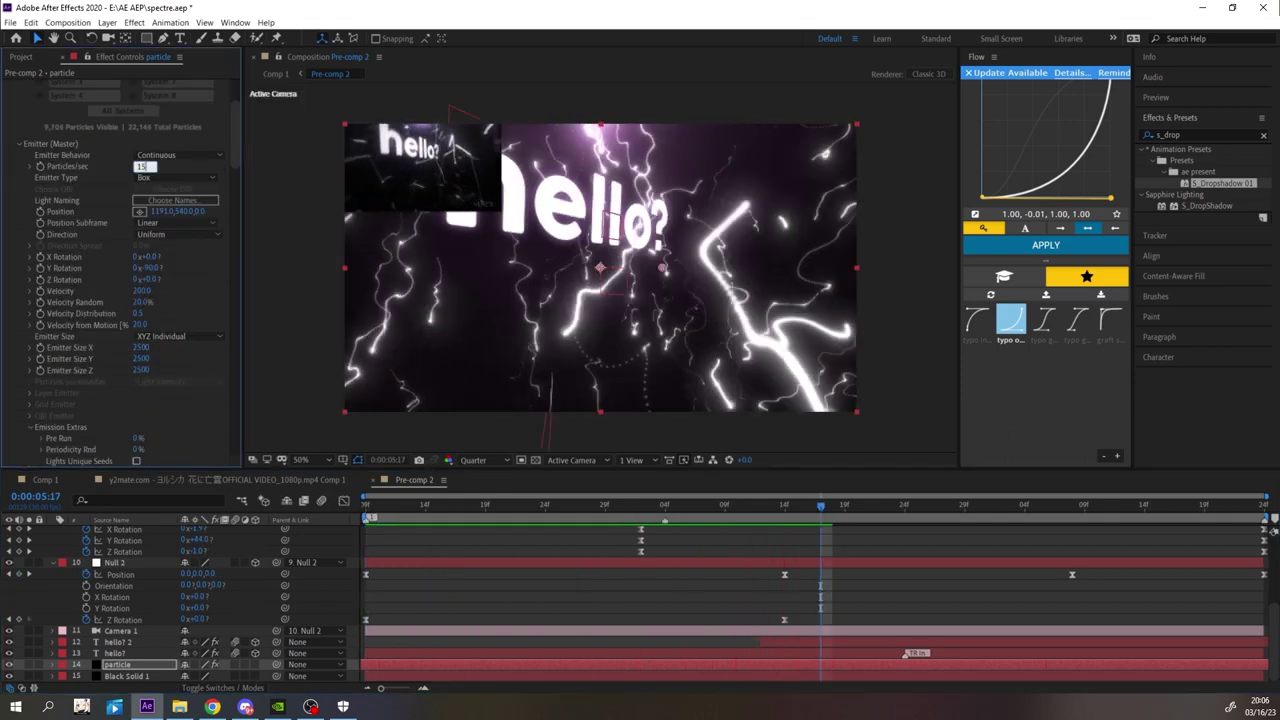
key(Return)
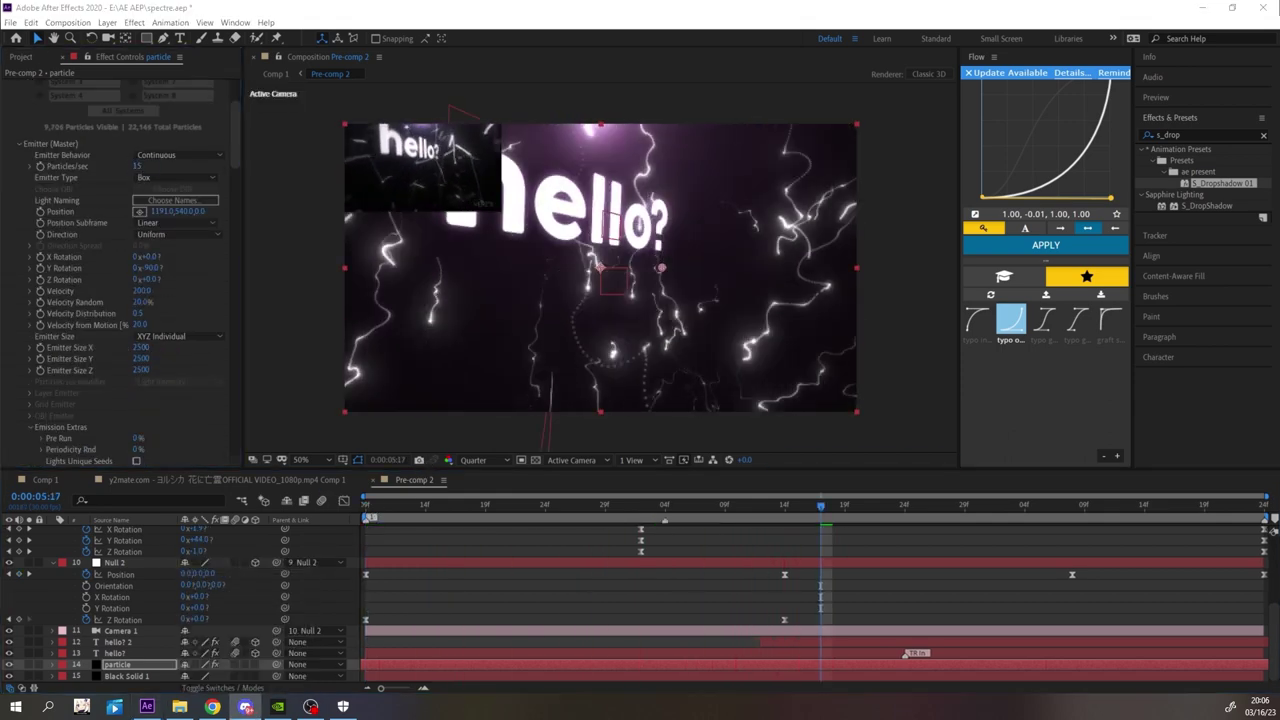
- Deselect the particle layer and play back the "hello?" scene from 0:00:05:00
click(537, 547)
click(617, 503)
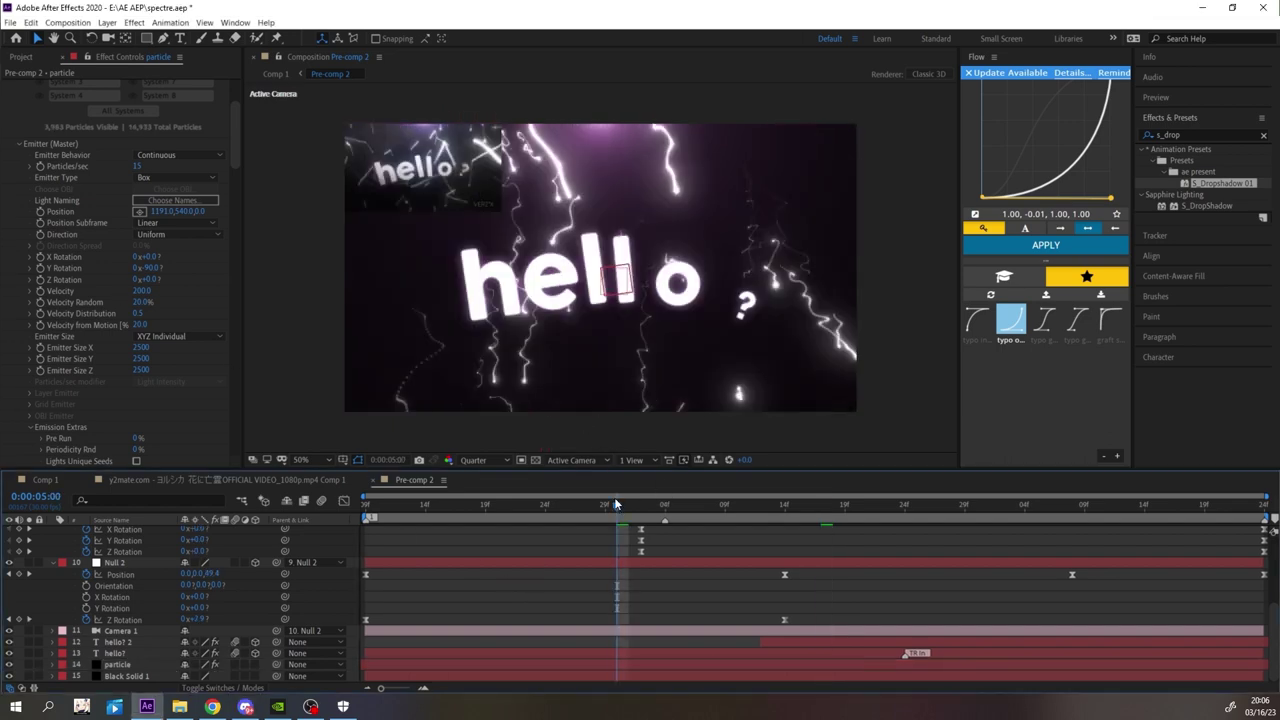
key(space)
key(space)
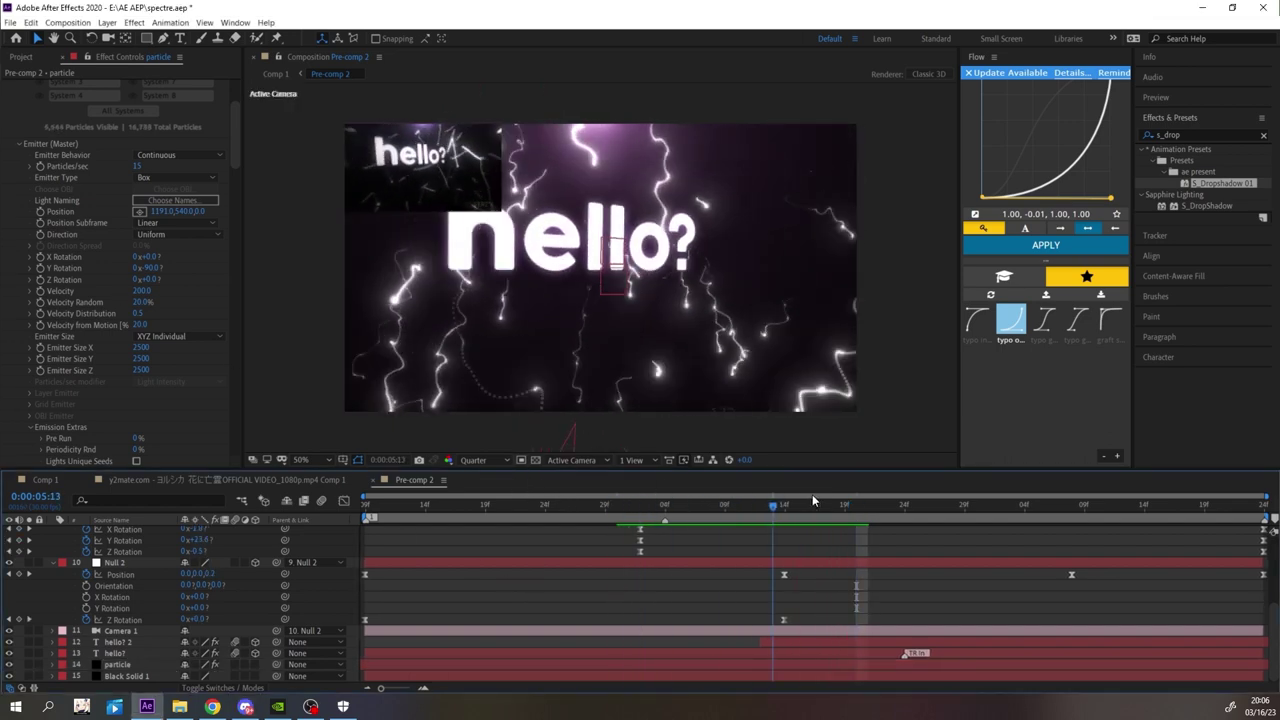
- Set the master emitter's Y Position to 0 while viewing the scene at 0:00:05:10
drag(627, 504, 734, 489)
click(184, 212)
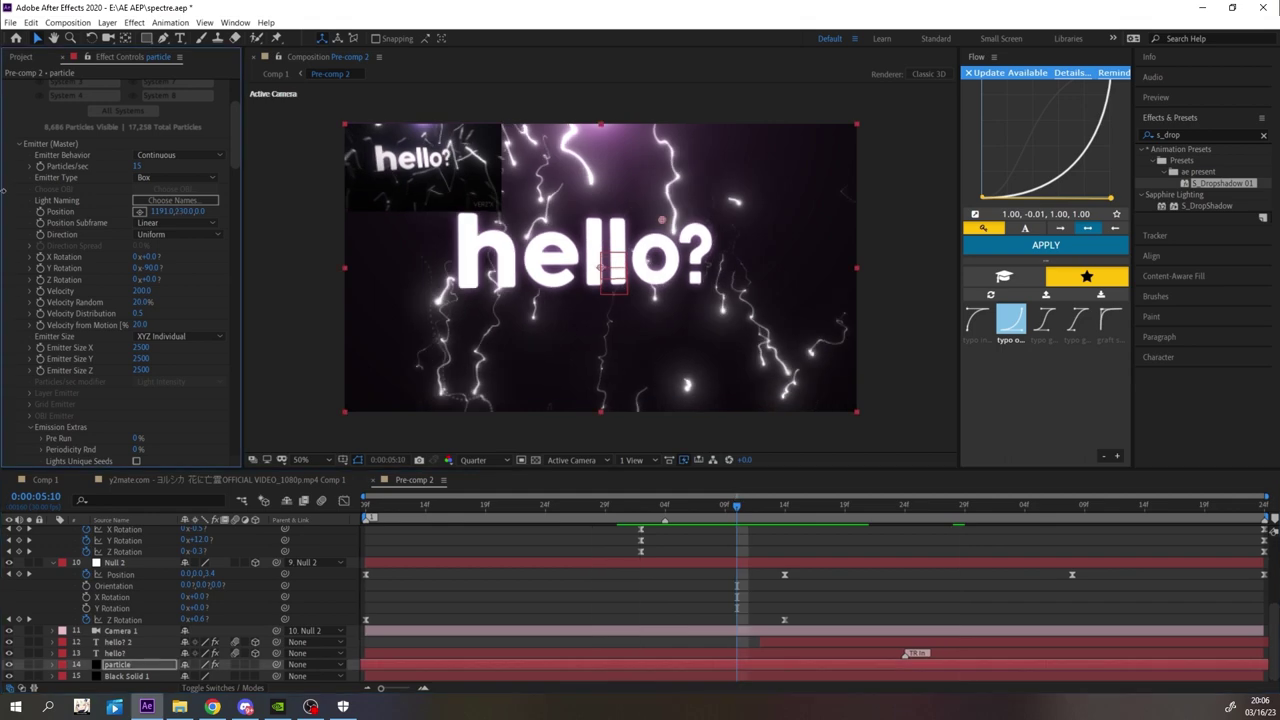
text(0)
key(Return)
- Reopen the particle Designer, apply the Master System's settings and play back the "hello?" scene
scroll(74, 125, up, 3)
click(74, 131)
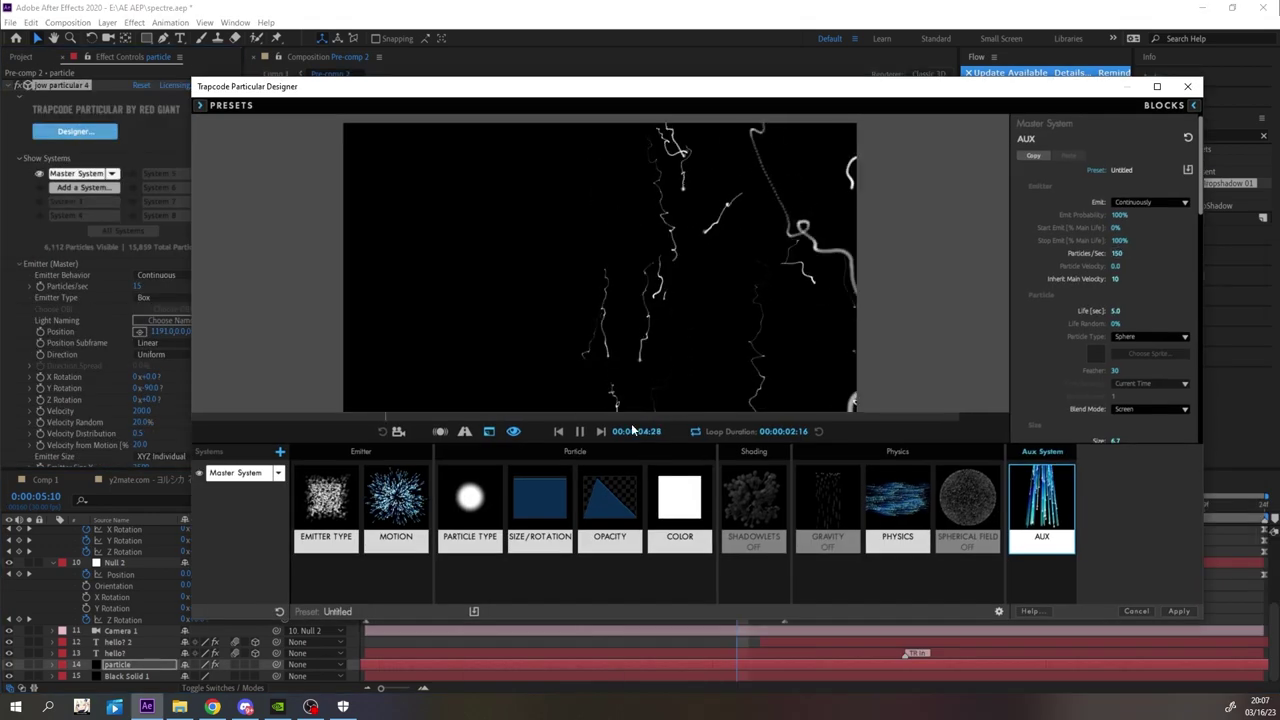
click(1178, 611)
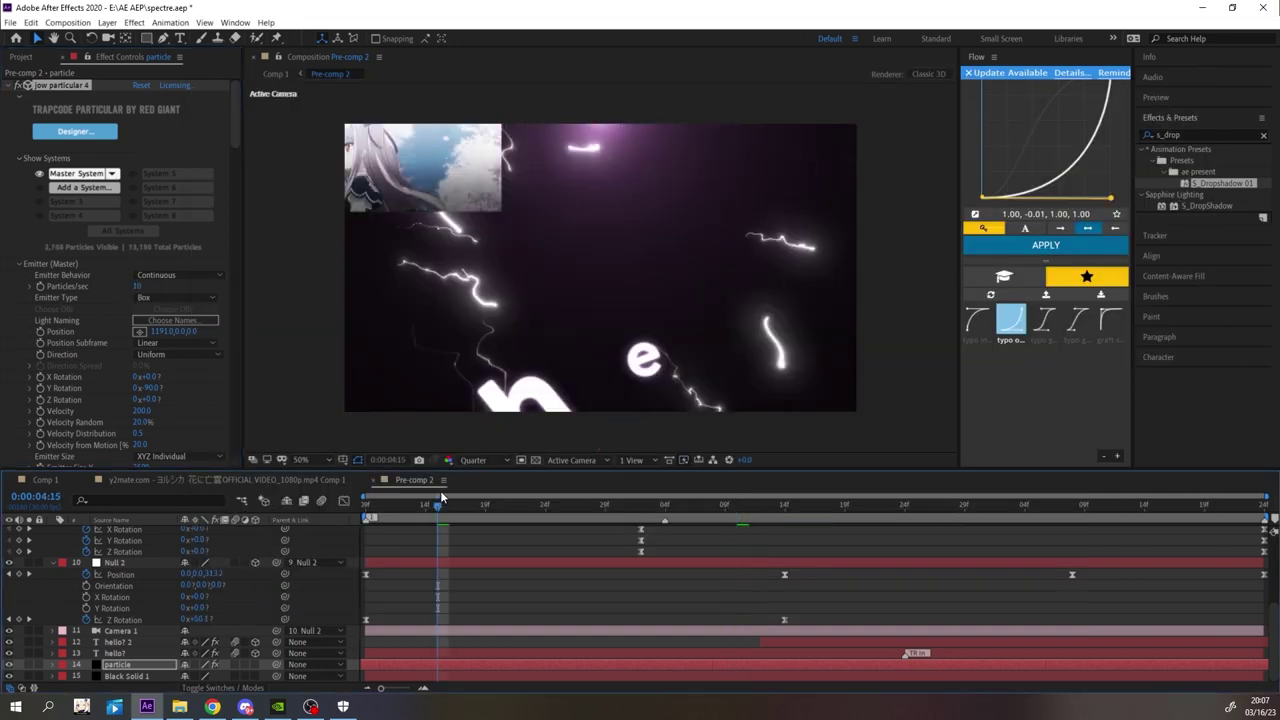
scroll(145, 370, down, 3)
click(145, 370)
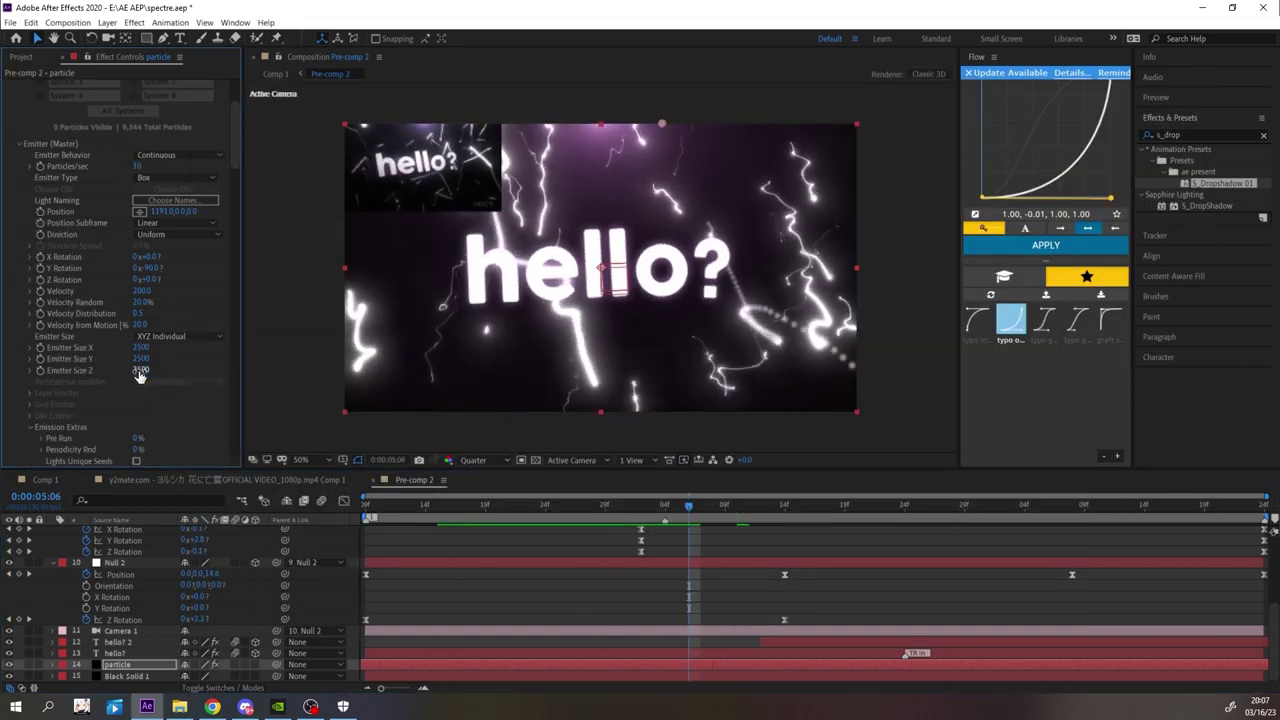
key(space)
key(space)
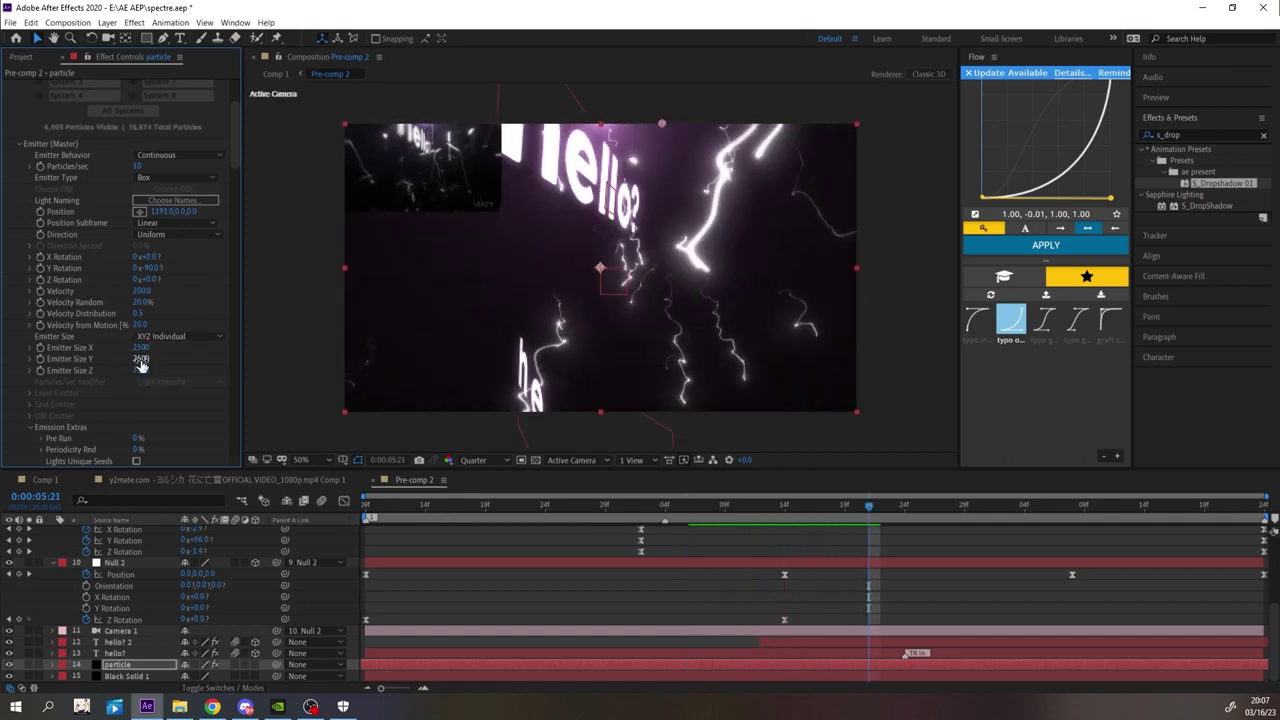
- Try an Emitter Size Z of 0 on the particle layer and play back the scene
drag(141, 369, 363, 377)
click(143, 371)
text(0)
key(Return)
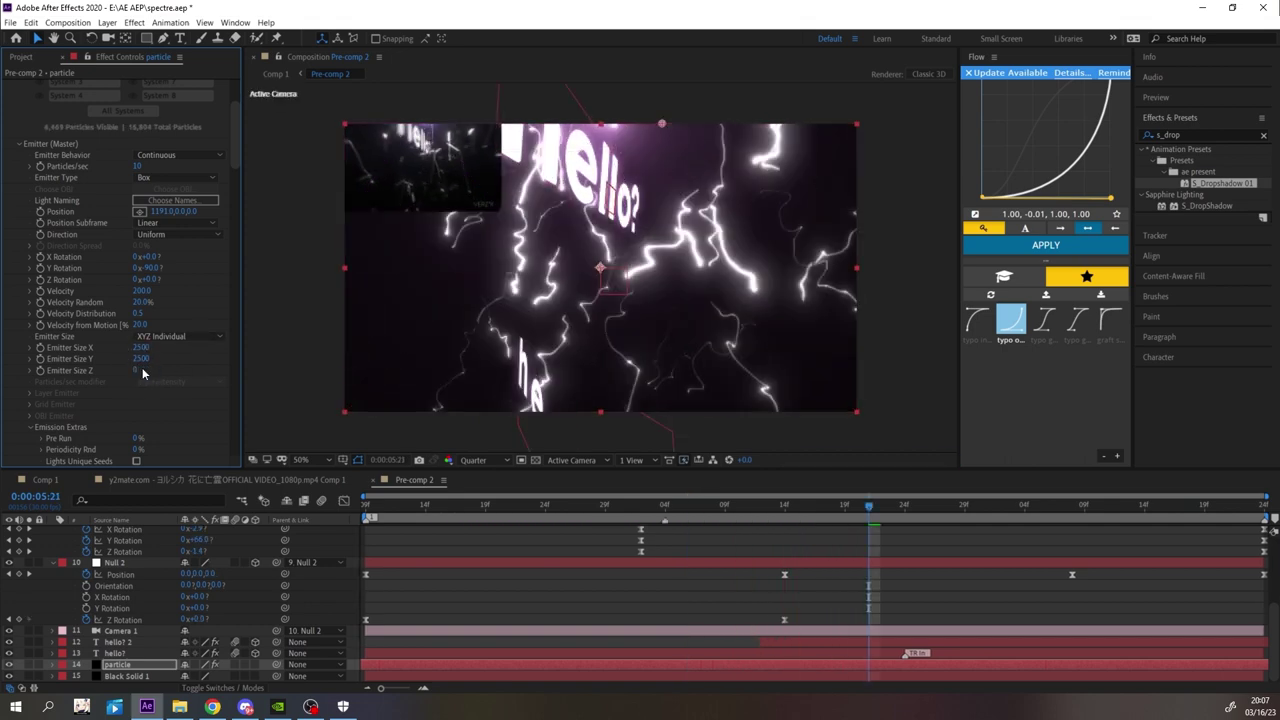
click(674, 507)
key(space)
key(space)
- Enlarge the master emitter with a wider Size X, Size Y 2770, Size Z 3500 and Position Z 376, and preview it
click(136, 371)
text(5000)
key(Return)
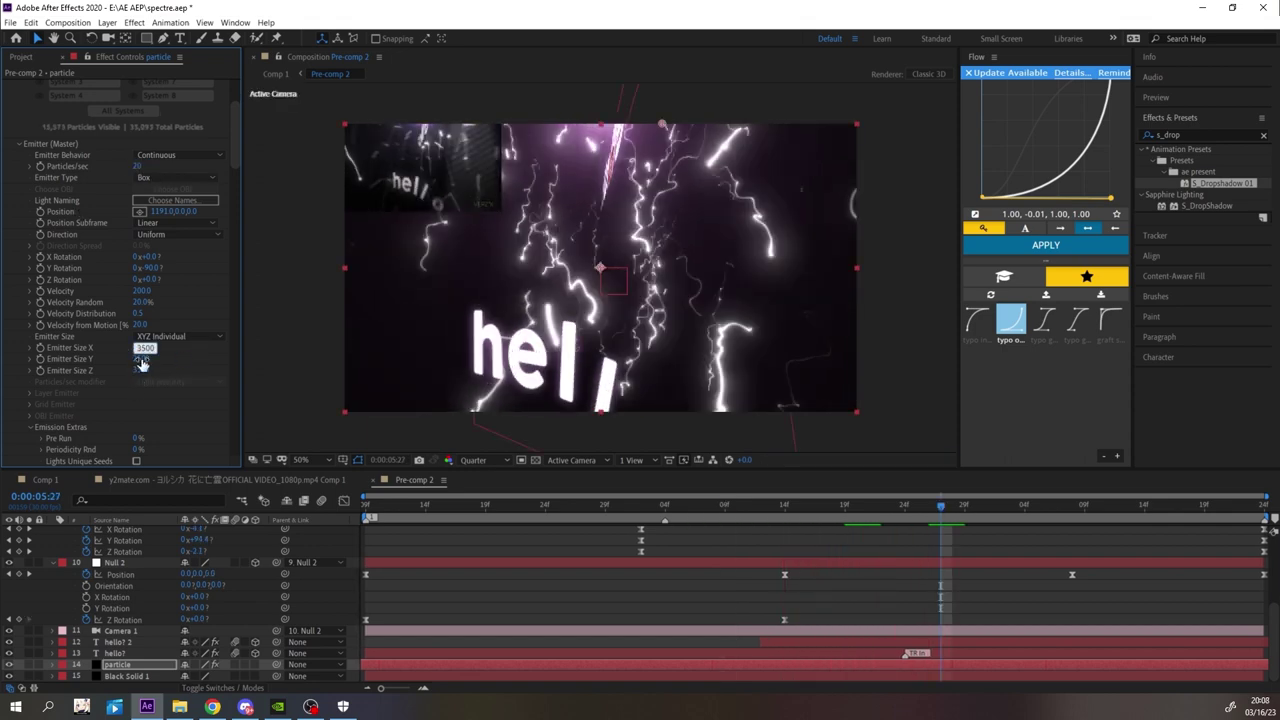
key(Return)
click(143, 349)
text(4500)
key(Return)
drag(142, 359, 251, 357)
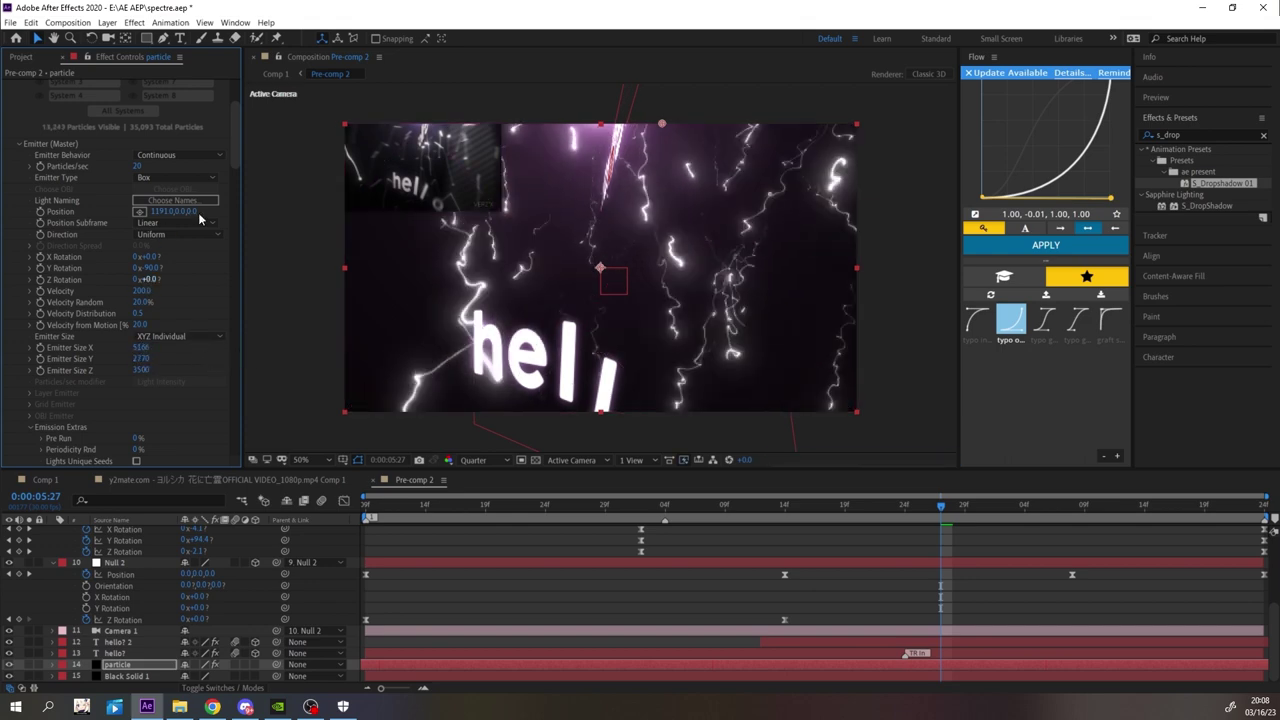
key(space)
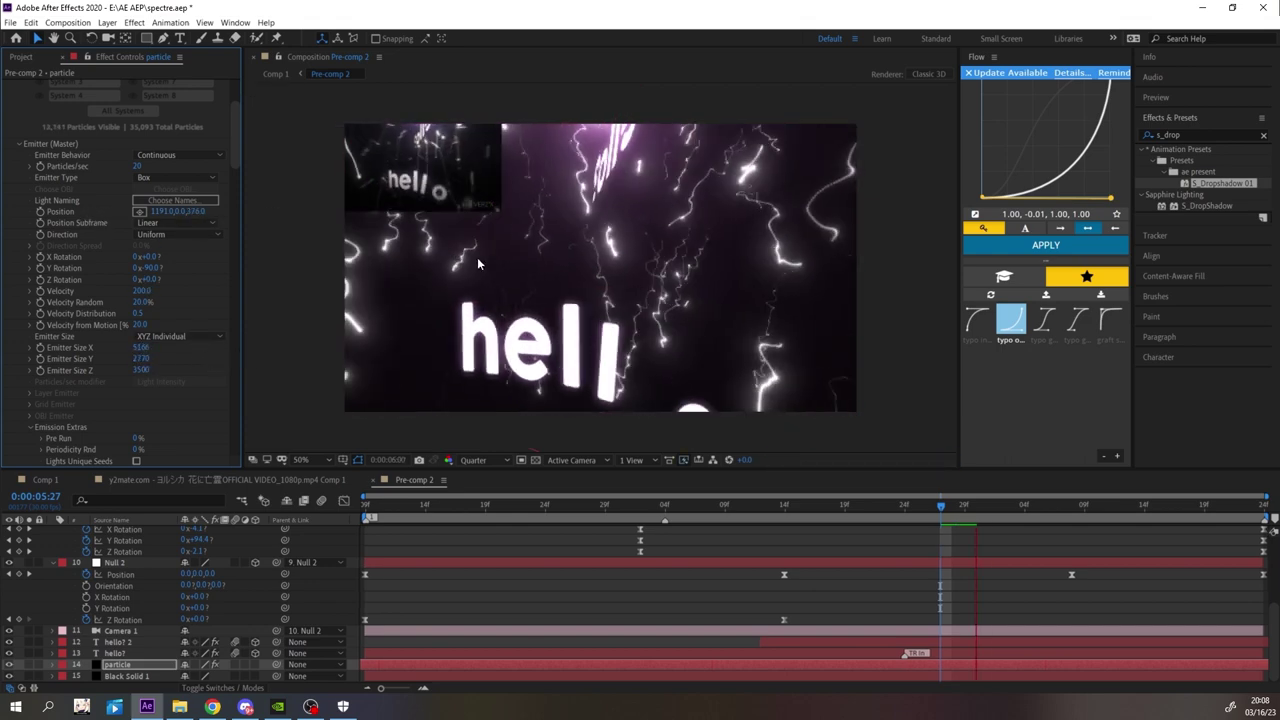
key(space)
- Set the Master System's physics Wind Y to 200 in the particle Designer, apply it and play back the scene
scroll(42, 206, up, 3)
click(89, 135)
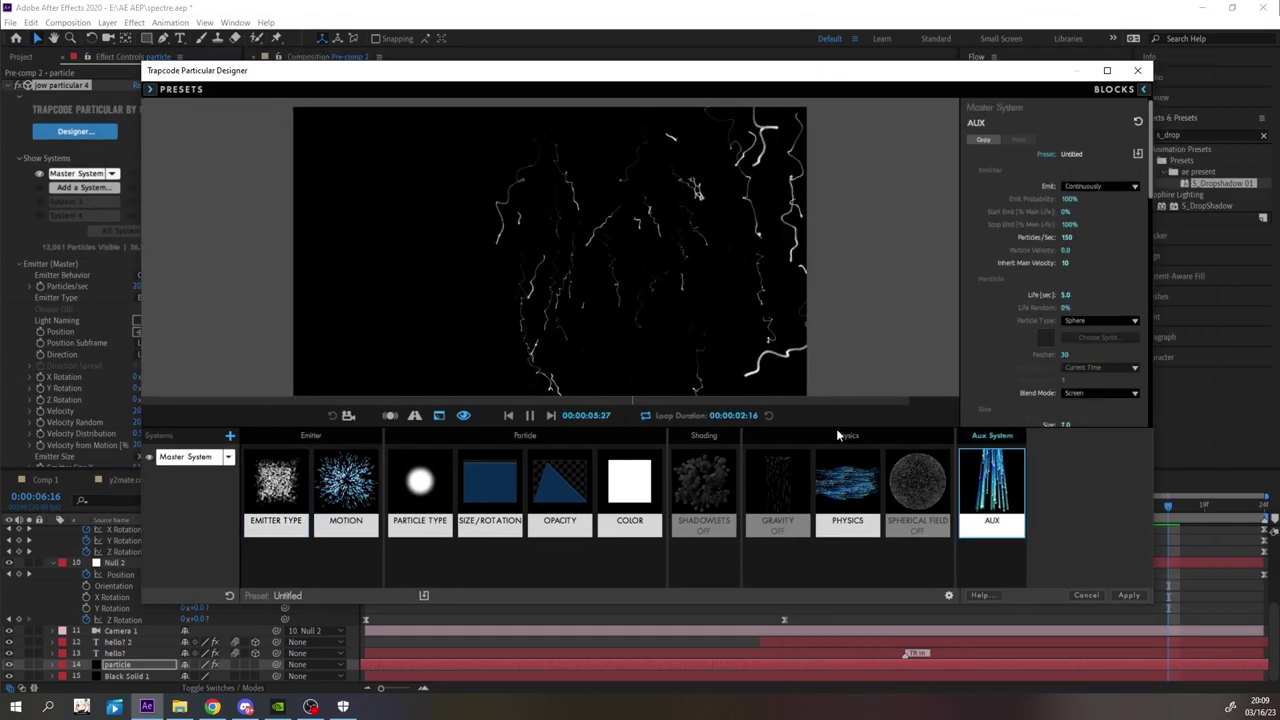
click(847, 487)
click(1068, 279)
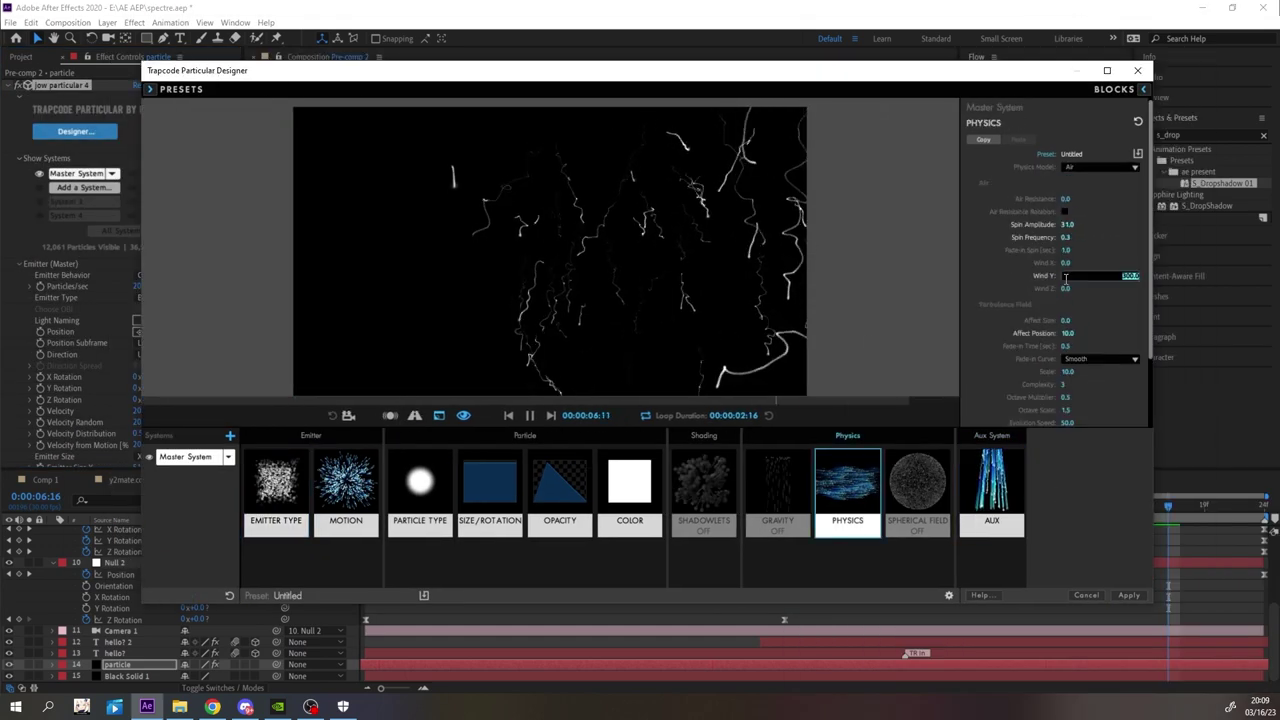
text(200)
key(Return)
click(1124, 595)
key(space)
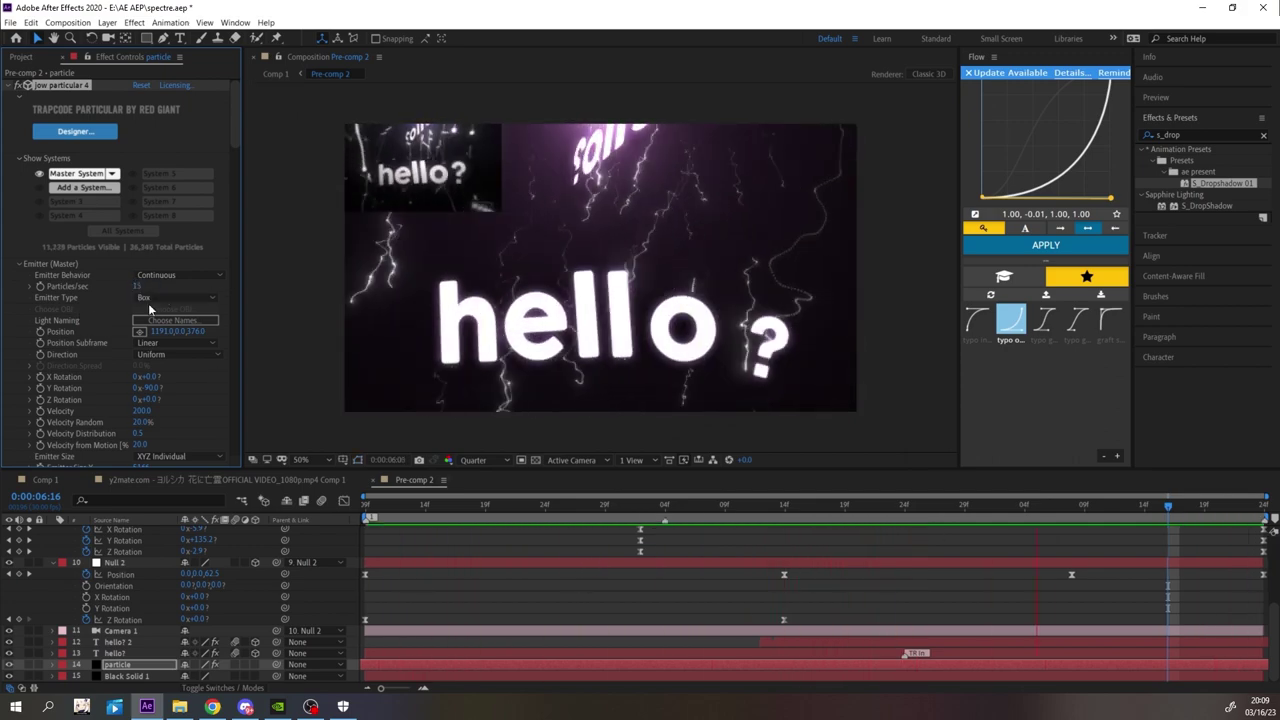
scroll(140, 320, down, 2)
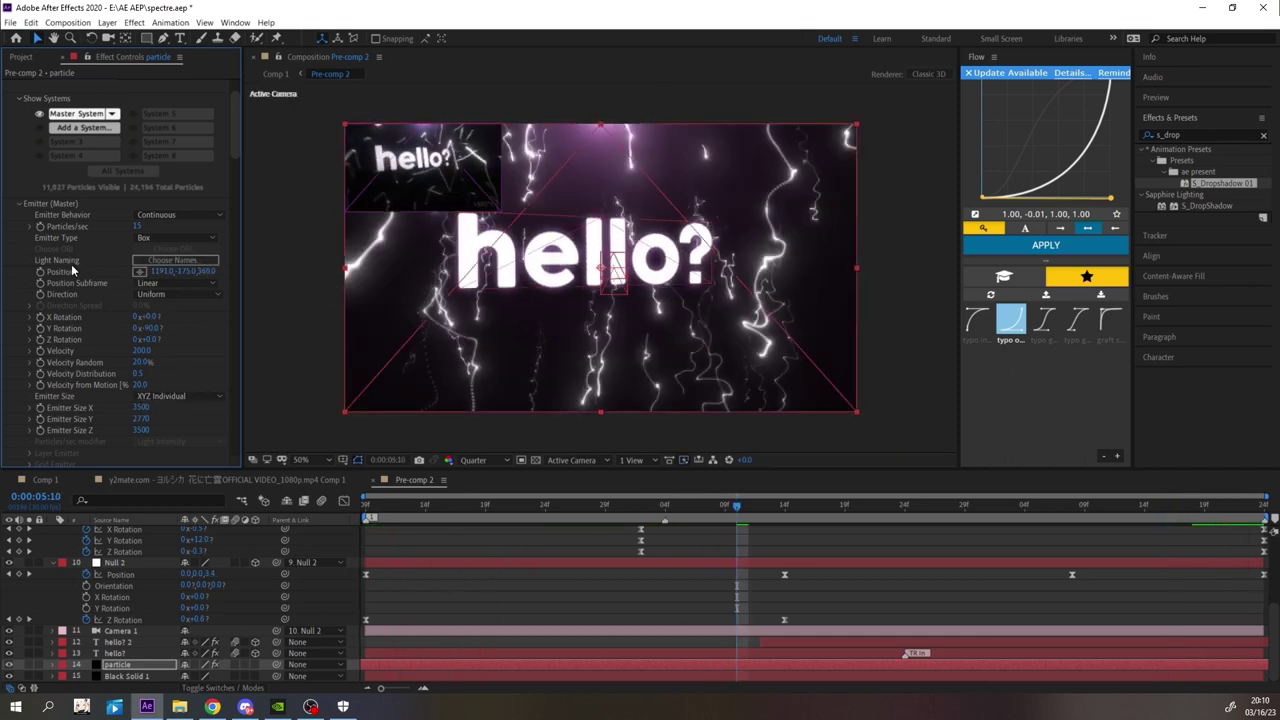
key(space)
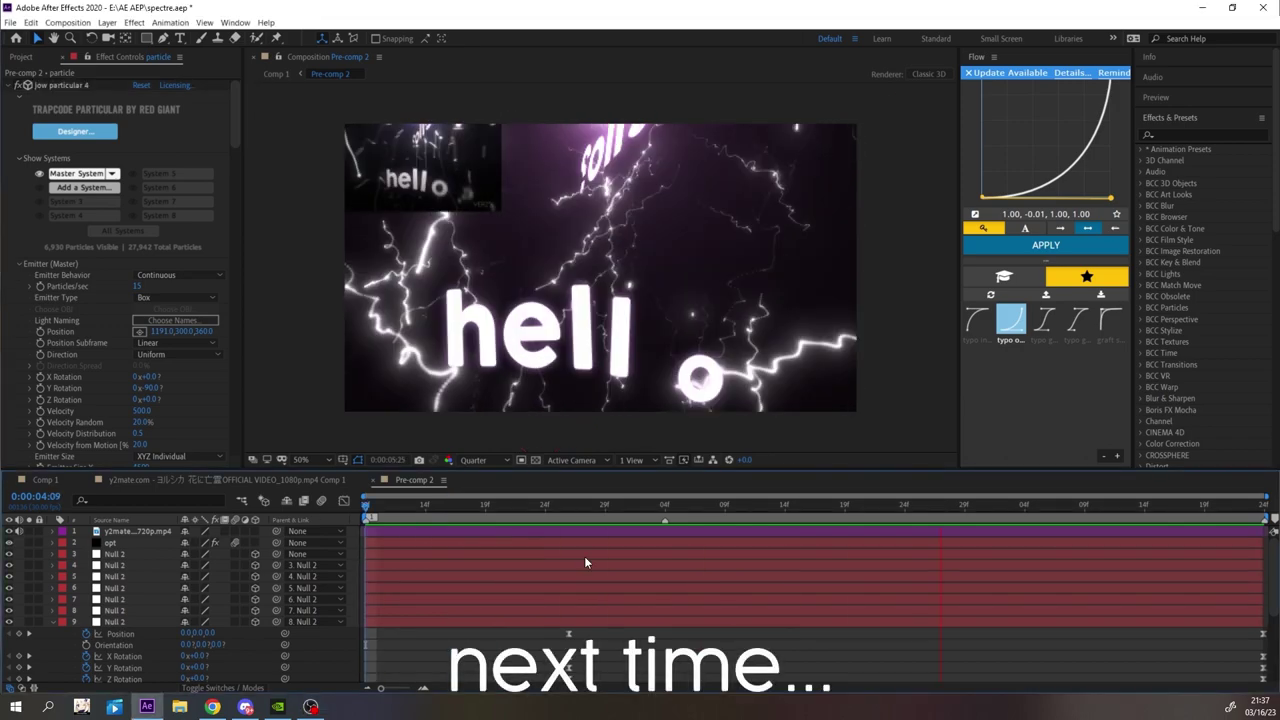
- Enable motion blur for the composition and play back the "hello?" scene from its start with the reference clip hidden
key(space)
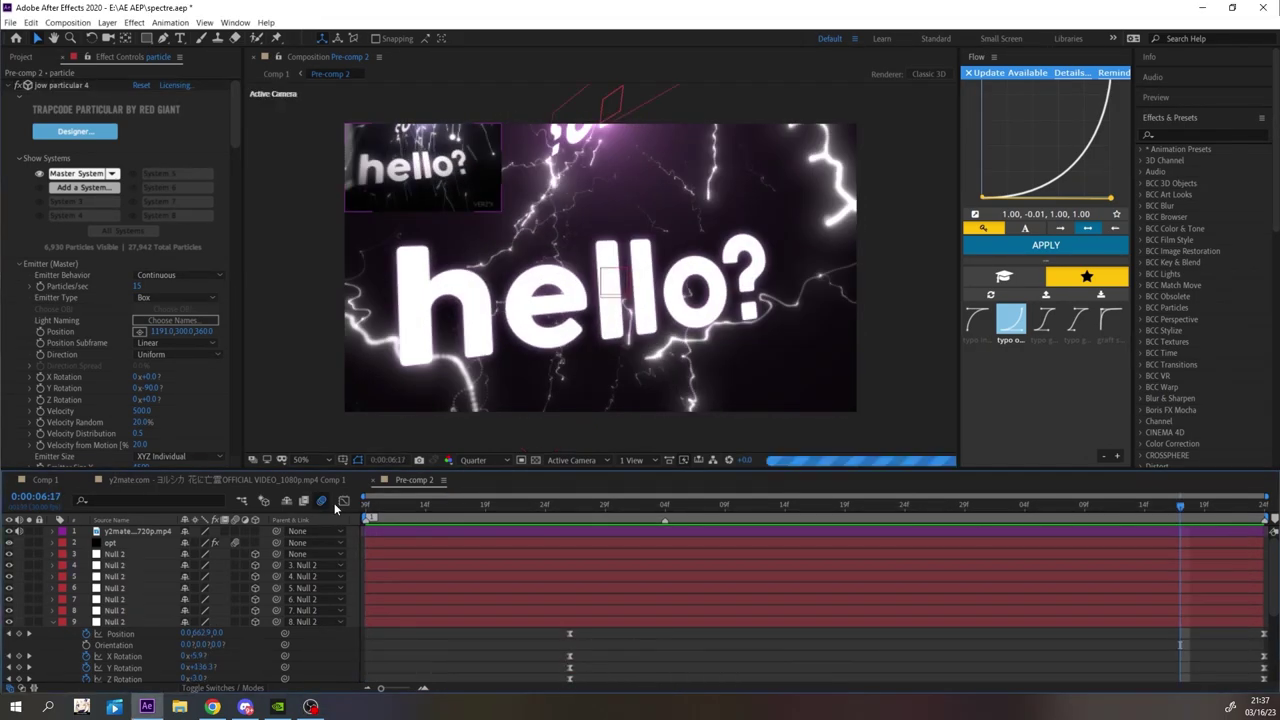
click(322, 500)
key(Home)
key(space)
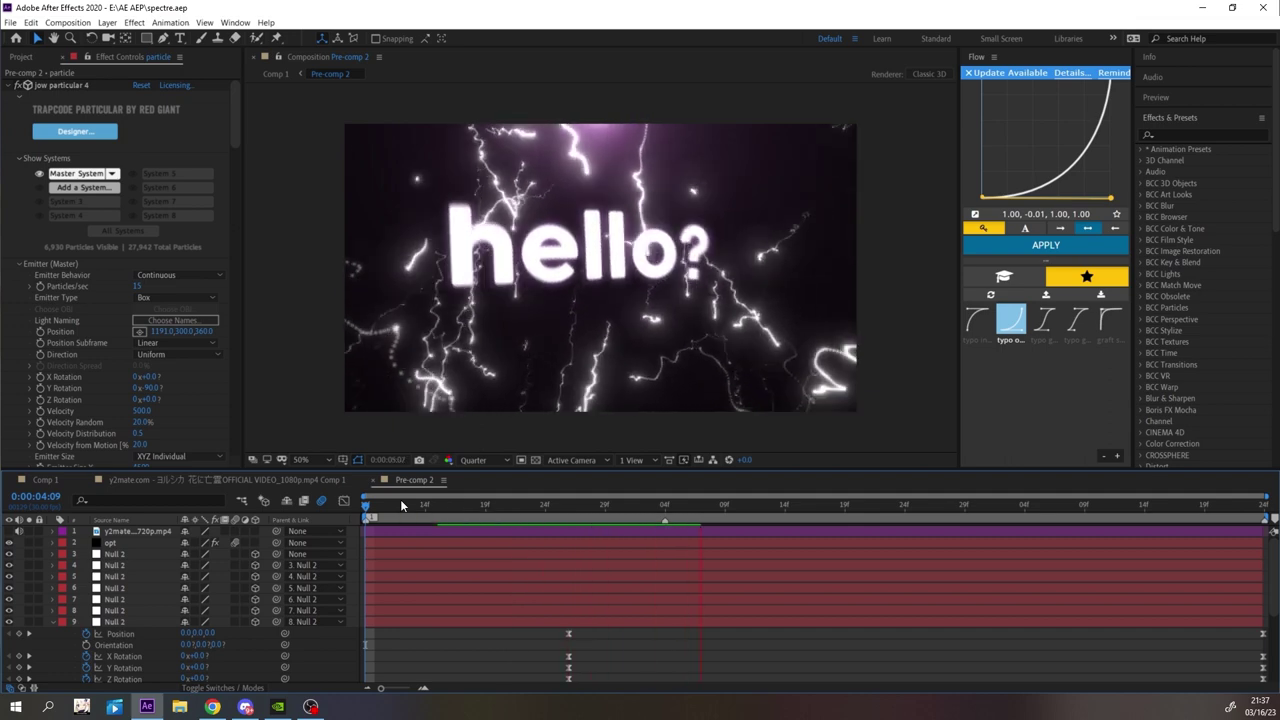
scroll(209, 663, down, 4)
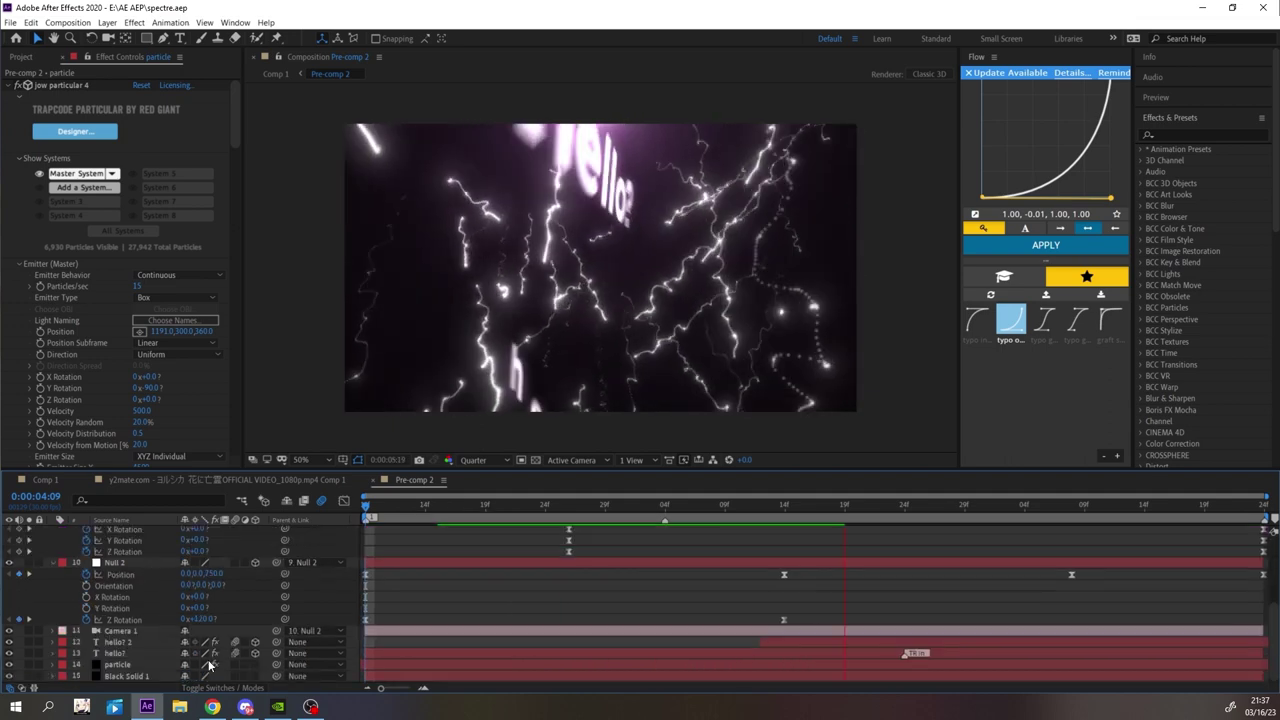
key(space)
key(space)
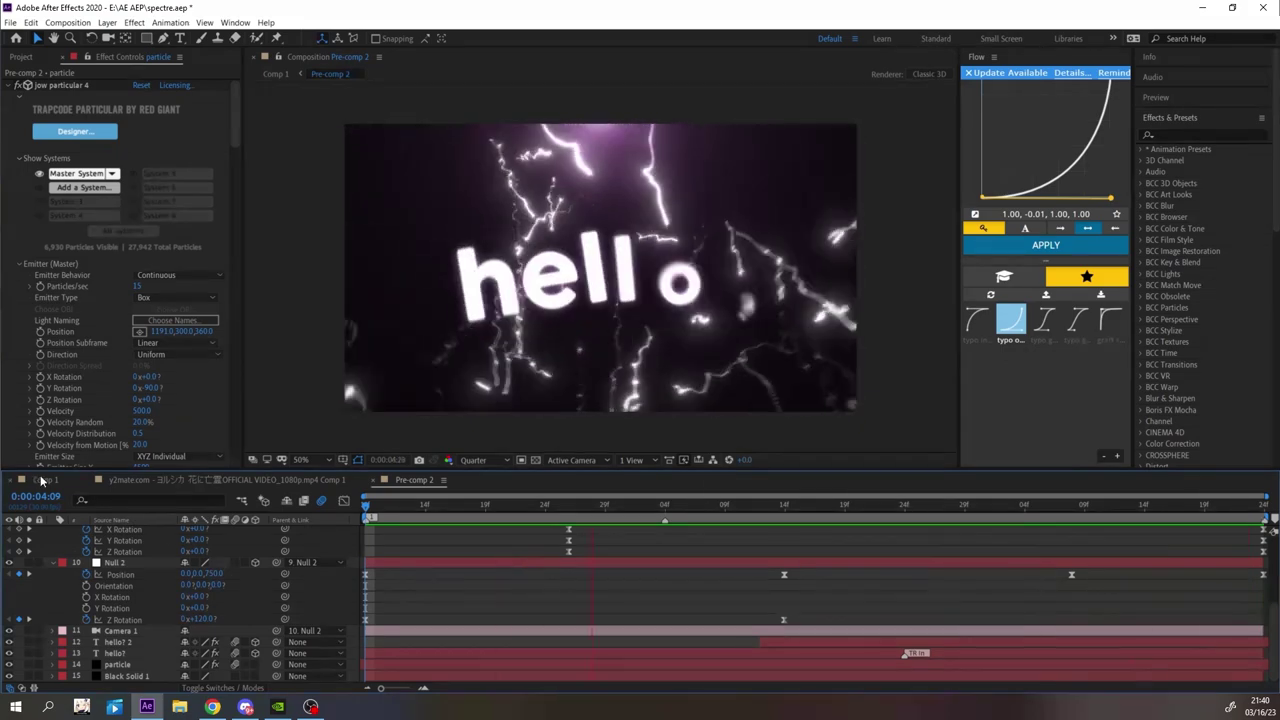
- In Comp 1, fade in Pre-comp 2 by keyframing its Opacity from 0% at its start to 100%, and play it back
click(45, 480)
click(53, 543)
key(space)
key(space)
scroll(454, 558, up, 1)
click(502, 544)
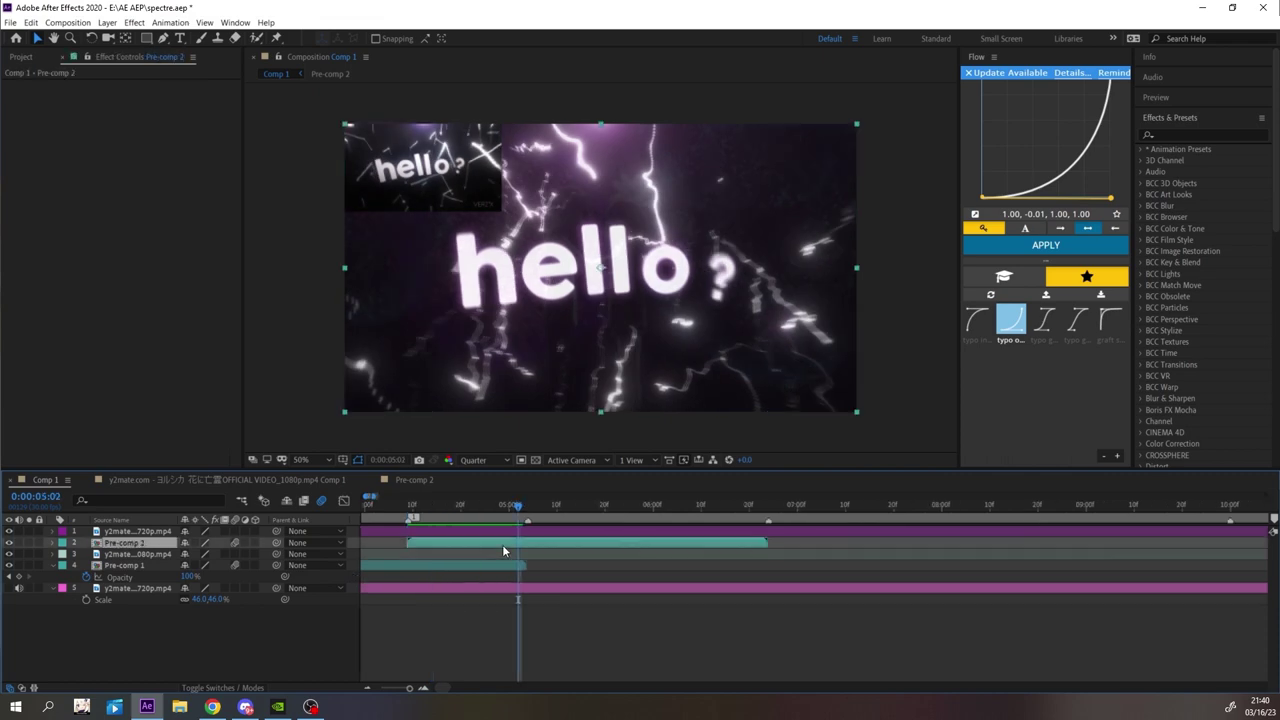
key(y)
key(u)
key(minus)
key(space)
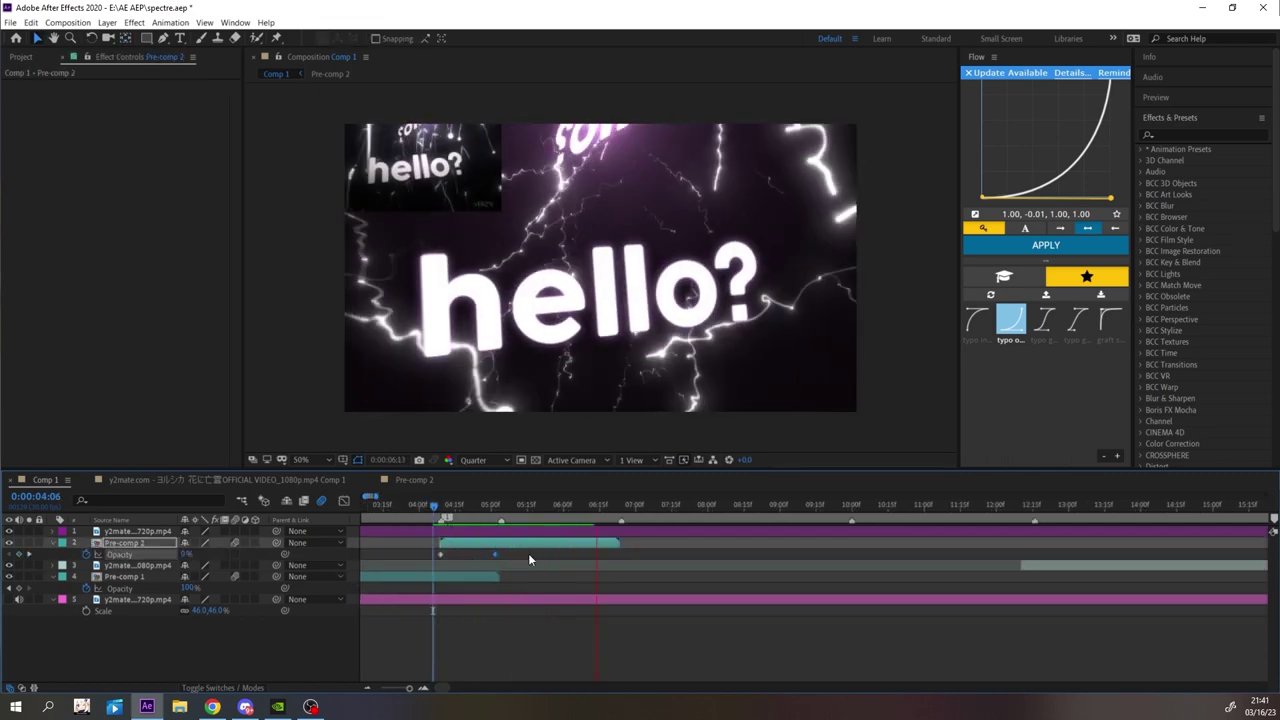
- Duplicate the Pre-comp 2 layer, move the copy so it ends at 0:00:14:06 and play back
key(minus)
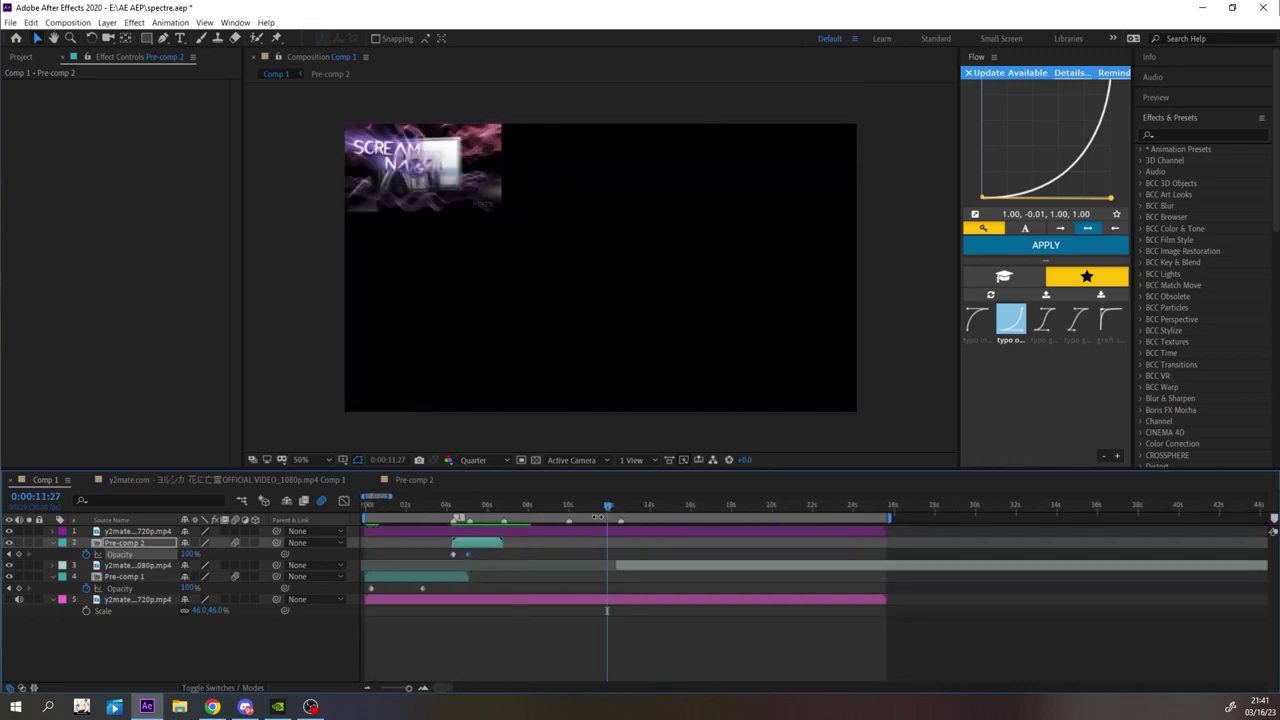
key(ctrl+d)
key(equal)
key(space)
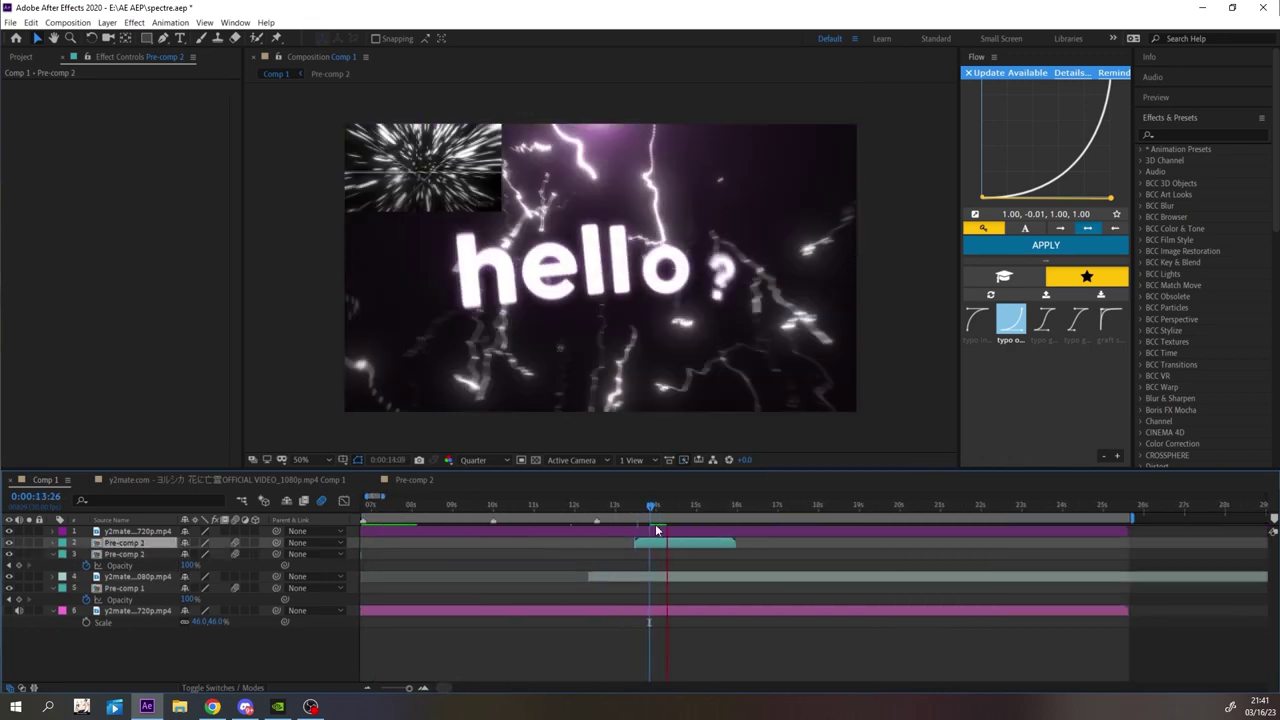
key(Page_Up)
key(Page_Up)
key(Page_Up)
key(bracketright)
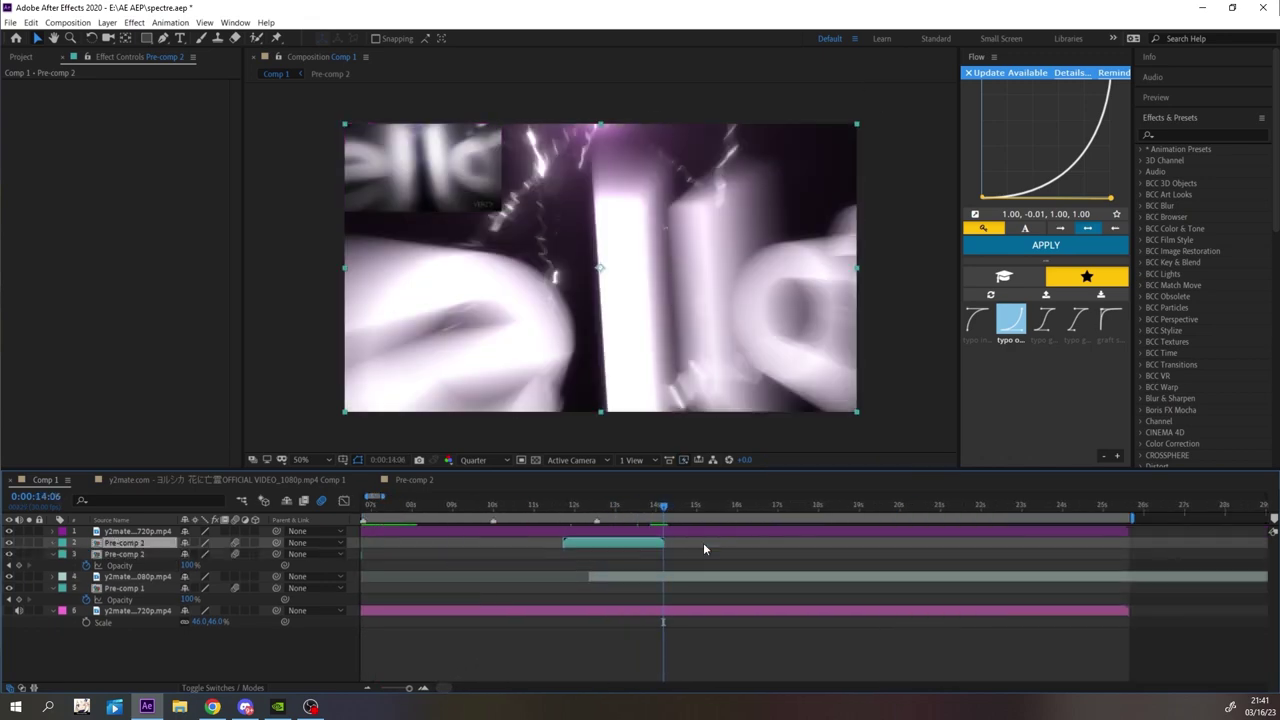
scroll(680, 541, up, 2)
key(space)
scroll(542, 612, down, 3)
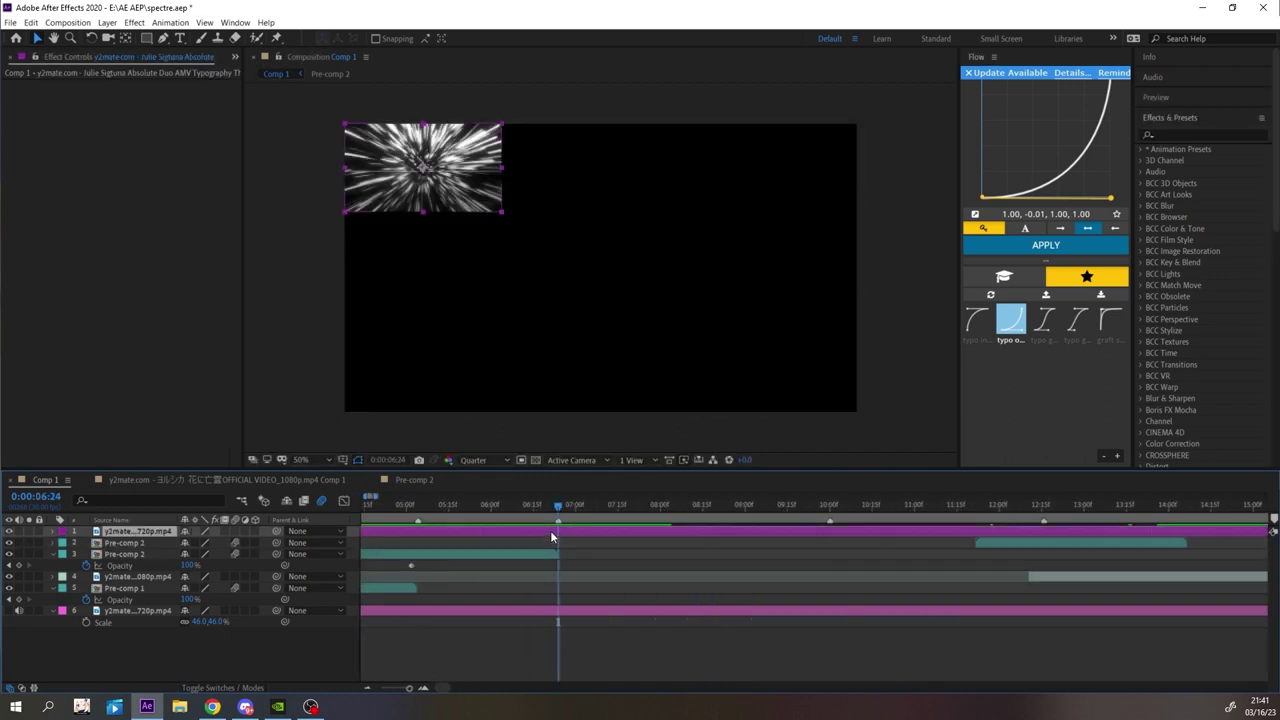
- Make two extra copies of the reference clip and trim both of their starts to 0:00:06:24
key(ctrl+v)
key(ctrl+d)
shift+click(600, 566)
key(alt+bracketleft)
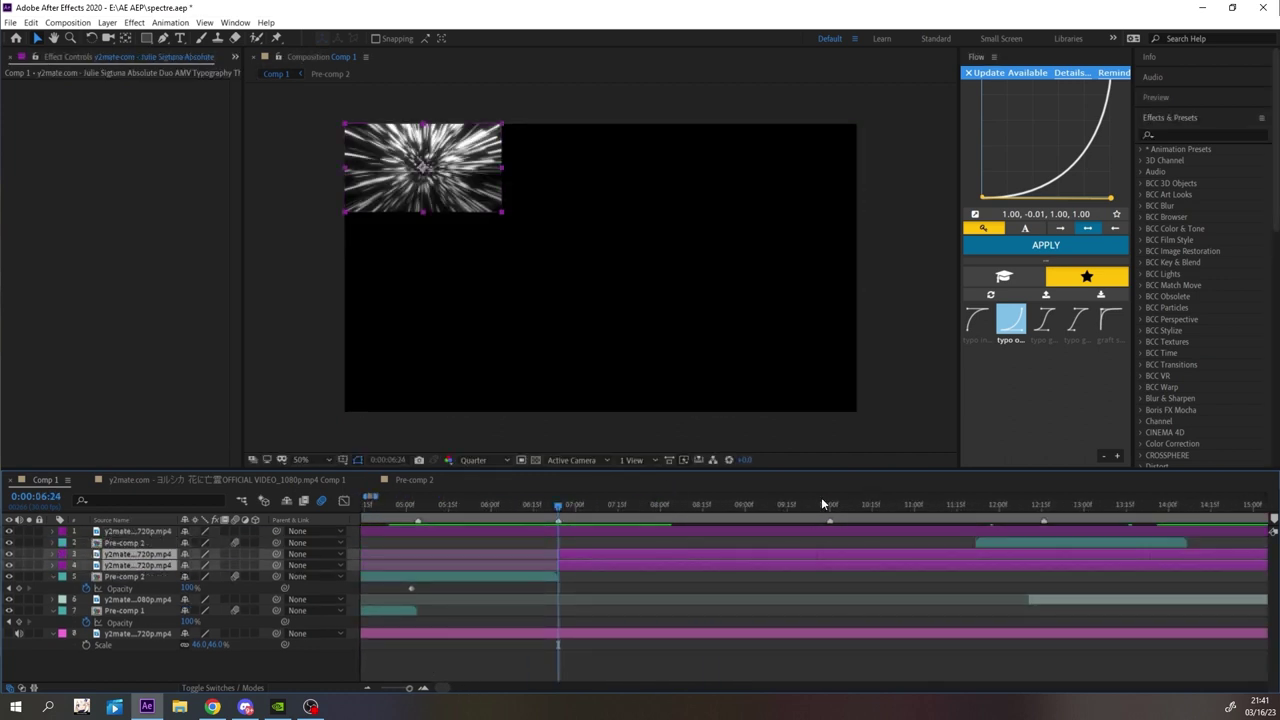
- Trim the ends of both reference clip copies at about 0:00:10:00
click(829, 505)
key(alt+bracketright)
scroll(829, 525, up, 2)
key(Page_Up)
key(alt+bracketright)
key(Page_Down)
key(Page_Down)
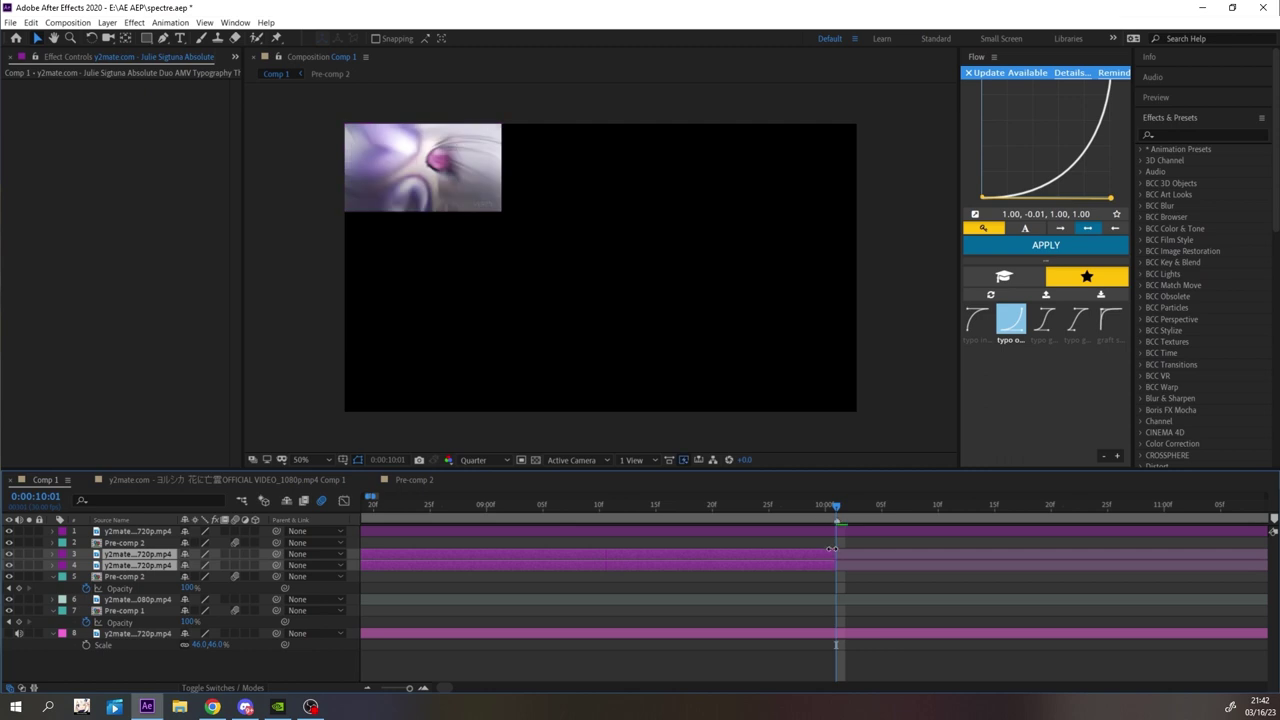
- Pre-compose the two trimmed reference clip copies
scroll(638, 537, down, 3)
scroll(648, 528, left, 3)
drag(655, 509, 796, 514)
scroll(796, 520, up, 2)
key(ctrl+shift+c)
key(Return)
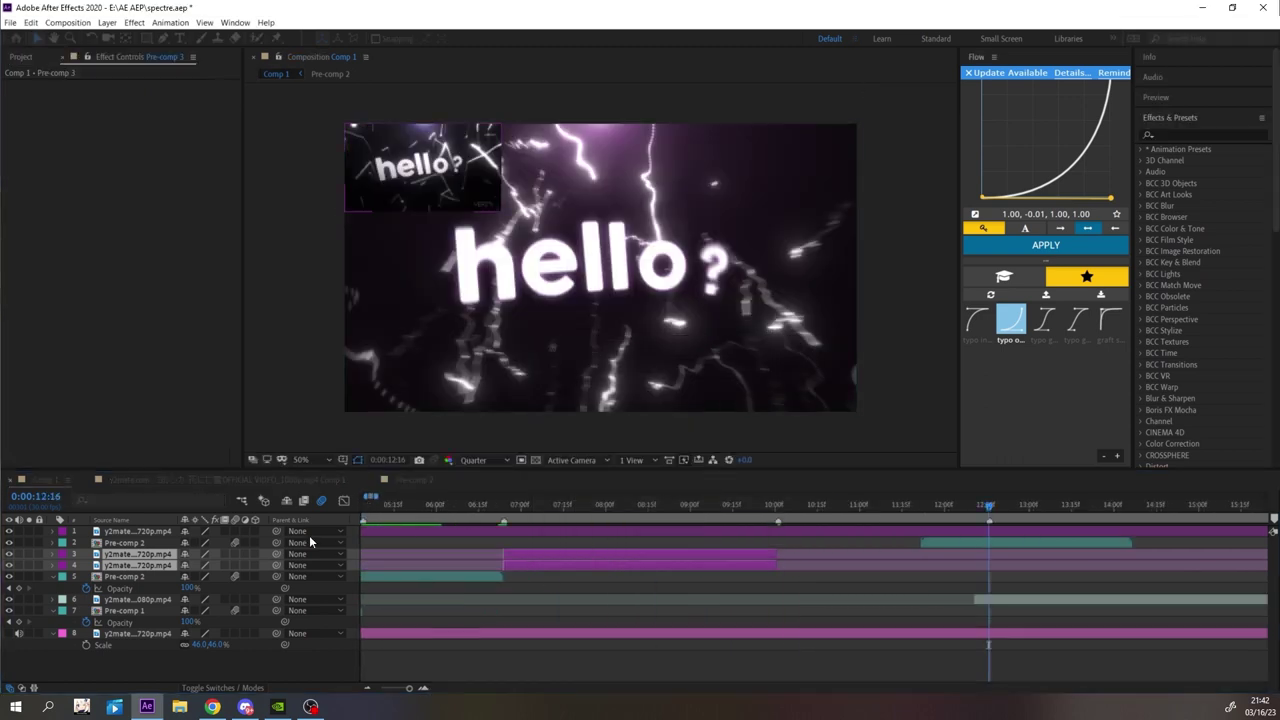
- Open Pre-comp 3 and delete one of its two reference clip layers
double_click(136, 554)
click(139, 542)
key(Delete)
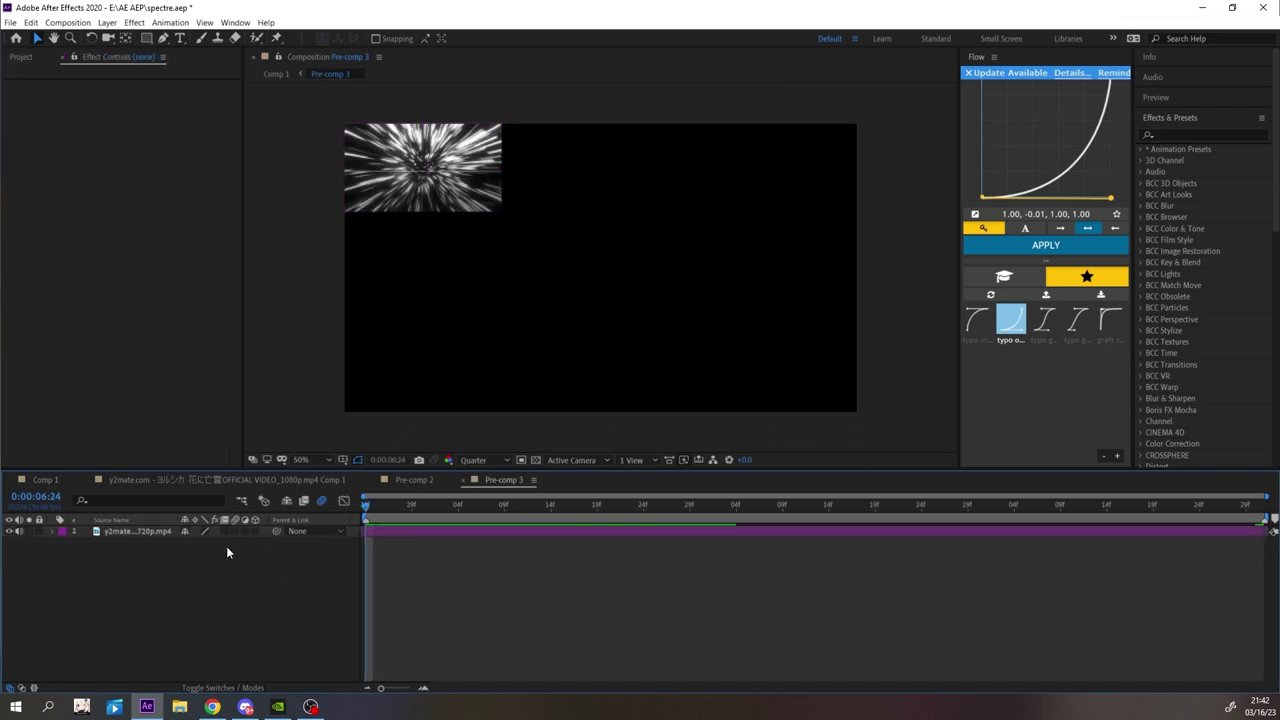
- Add a camera with its default settings to Pre-comp 3
right_click(185, 586)
mouse_move(240, 459)
click(383, 515)
key(Return)
key(Return)
- Add a null object, make it a 3D layer and duplicate it until there are seven nulls
right_click(186, 611)
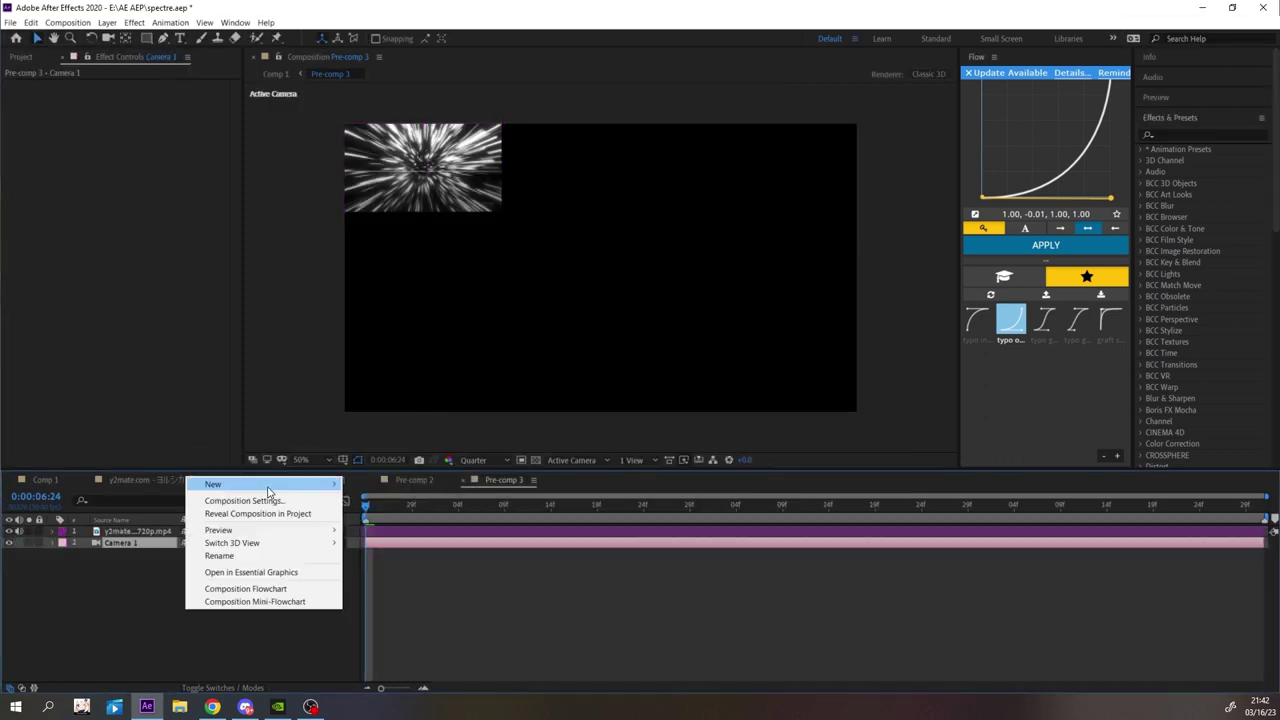
mouse_move(268, 486)
click(378, 554)
click(256, 543)
key(ctrl+d)
key(ctrl+d)
key(ctrl+d)
key(ctrl+d)
key(ctrl+d)
key(ctrl+d)
- Parent the nulls to one another in a chain with the camera on the last null, and go to 0:00:07:06
drag(277, 622, 276, 611)
drag(277, 611, 276, 600)
drag(277, 599, 276, 577)
drag(277, 577, 276, 554)
drag(277, 554, 278, 544)
drag(543, 507, 473, 513)
click(413, 634)
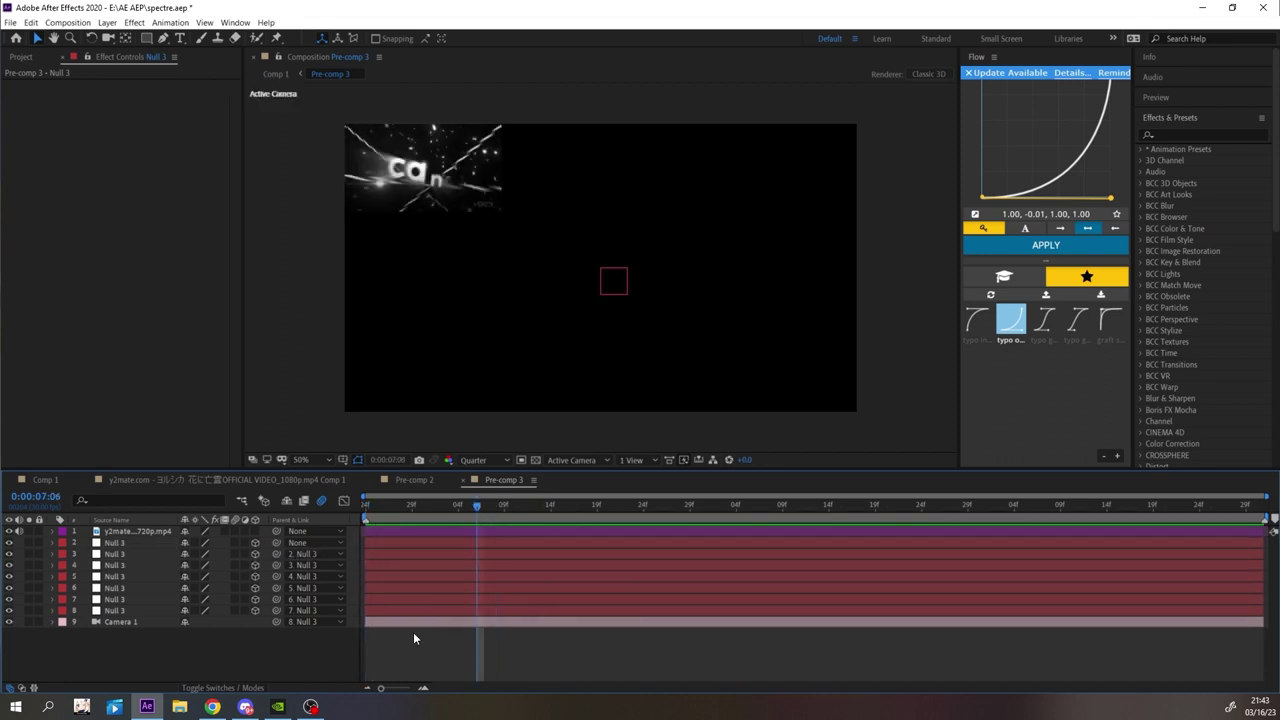
- Create a white solid layer in Pre-comp 3
right_click(331, 646)
mouse_move(379, 521)
click(529, 555)
click(775, 551)
drag(335, 425, 249, 352)
key(Return)
key(Return)
- Try the Scribble effect on the white solid, remove it and look through the "s_" effects
click(1175, 135)
text(scr)
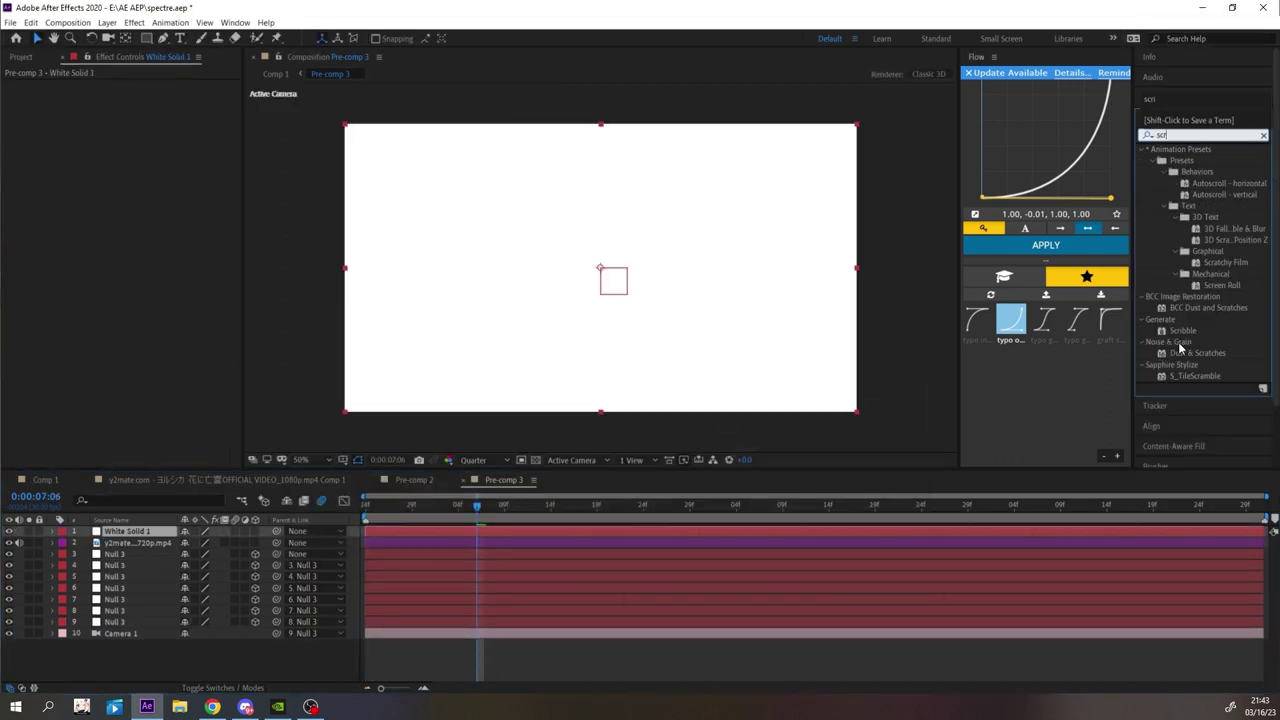
double_click(1182, 330)
key(Delete)
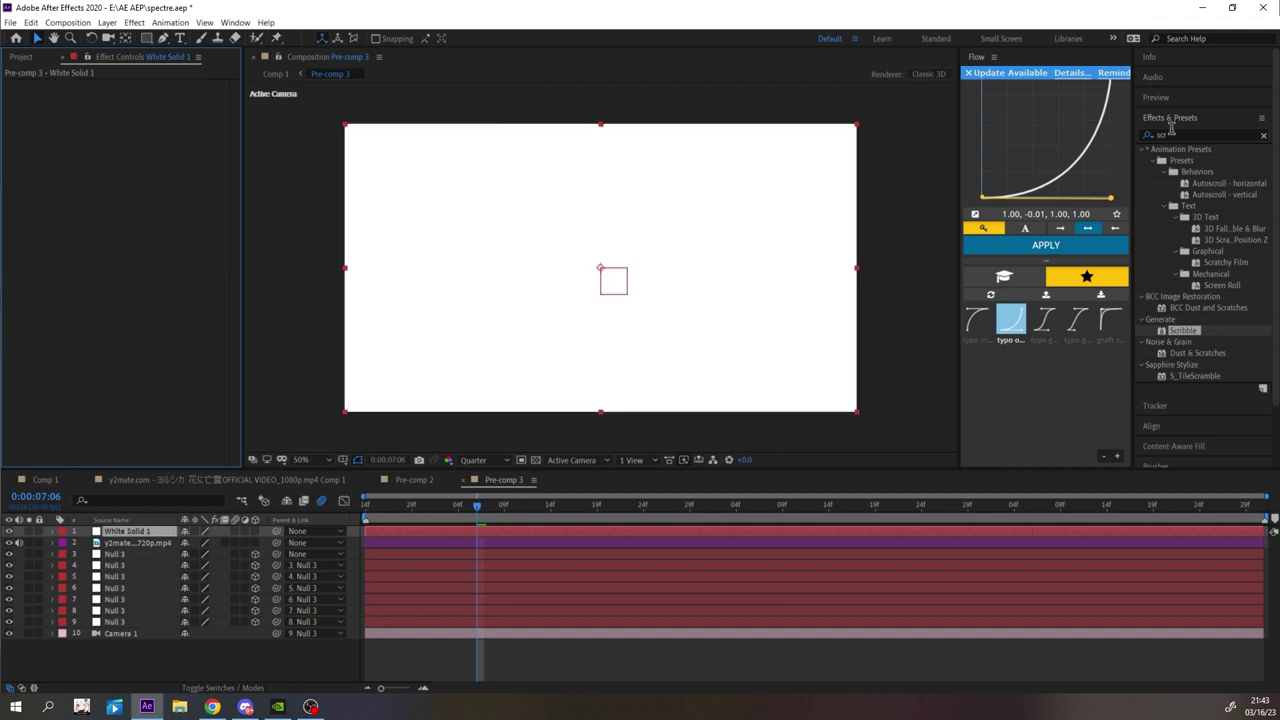
click(1172, 134)
text(s_)
scroll(1190, 350, down, 5)
scroll(1180, 345, up, 10)
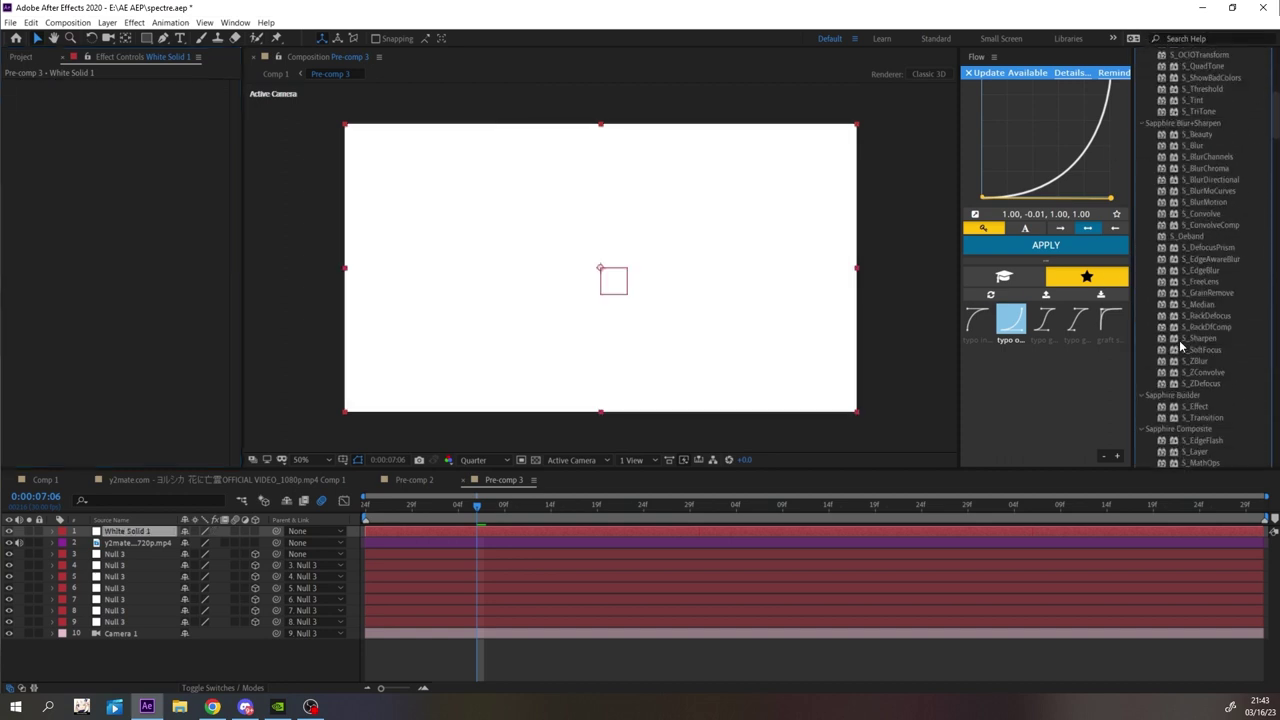
- Unlink the white solid's Scale and set it to 295% by 2% to make a thin horizontal line
key(s)
click(184, 543)
drag(222, 545, 330, 546)
- Apply the "motion tile 500" preset to the white solid and set its Output Height to 100
key(ctrl+space)
text(500)
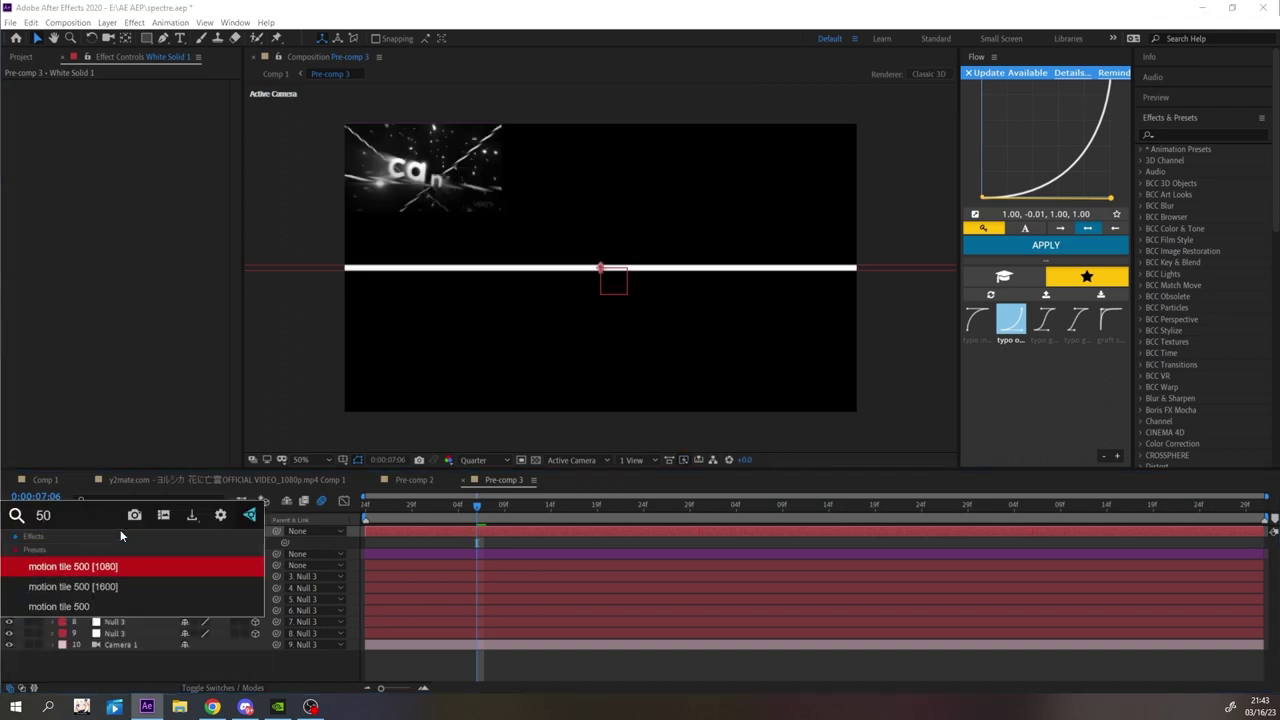
key(Return)
click(141, 142)
text(100)
key(Return)
- Play back the line, make the white solid a 3D layer and enable its motion blur
key(space)
click(255, 532)
click(235, 532)
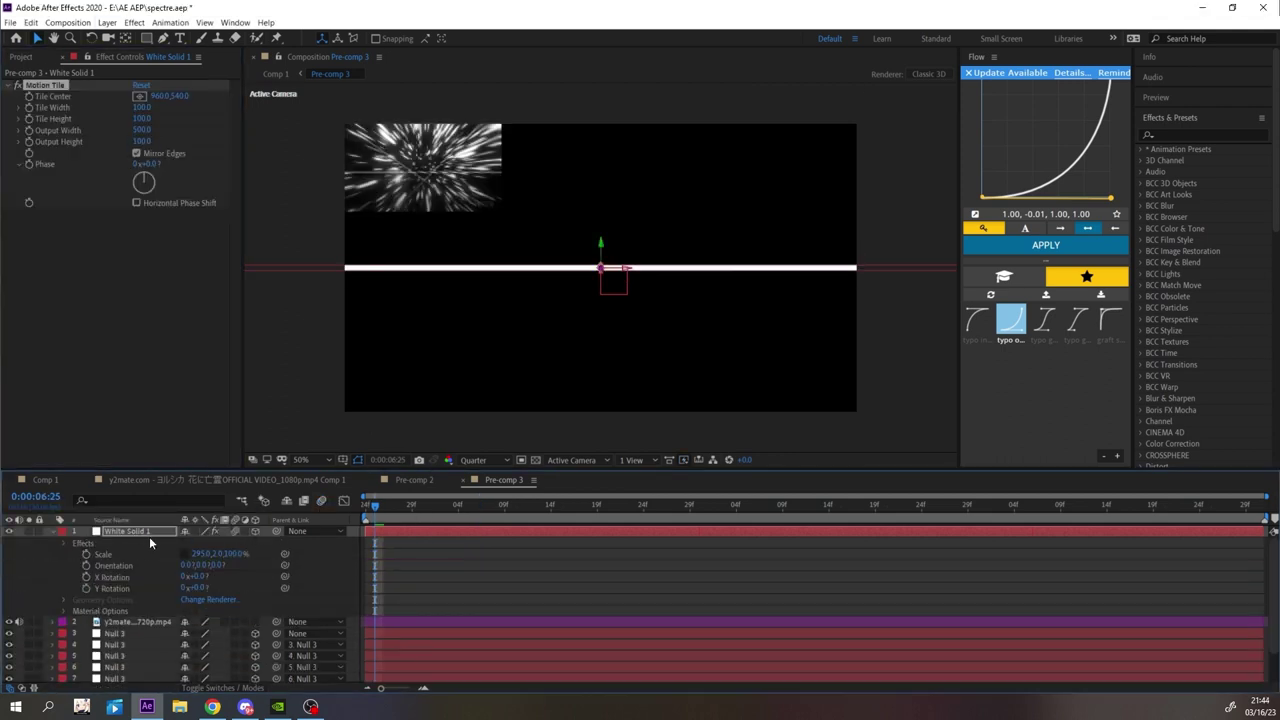
- Move the white solid to the bottom of the layer stack and keyframe Position on the null that parents the camera
drag(149, 534, 114, 683)
key(space)
click(528, 572)
key(p)
click(86, 585)
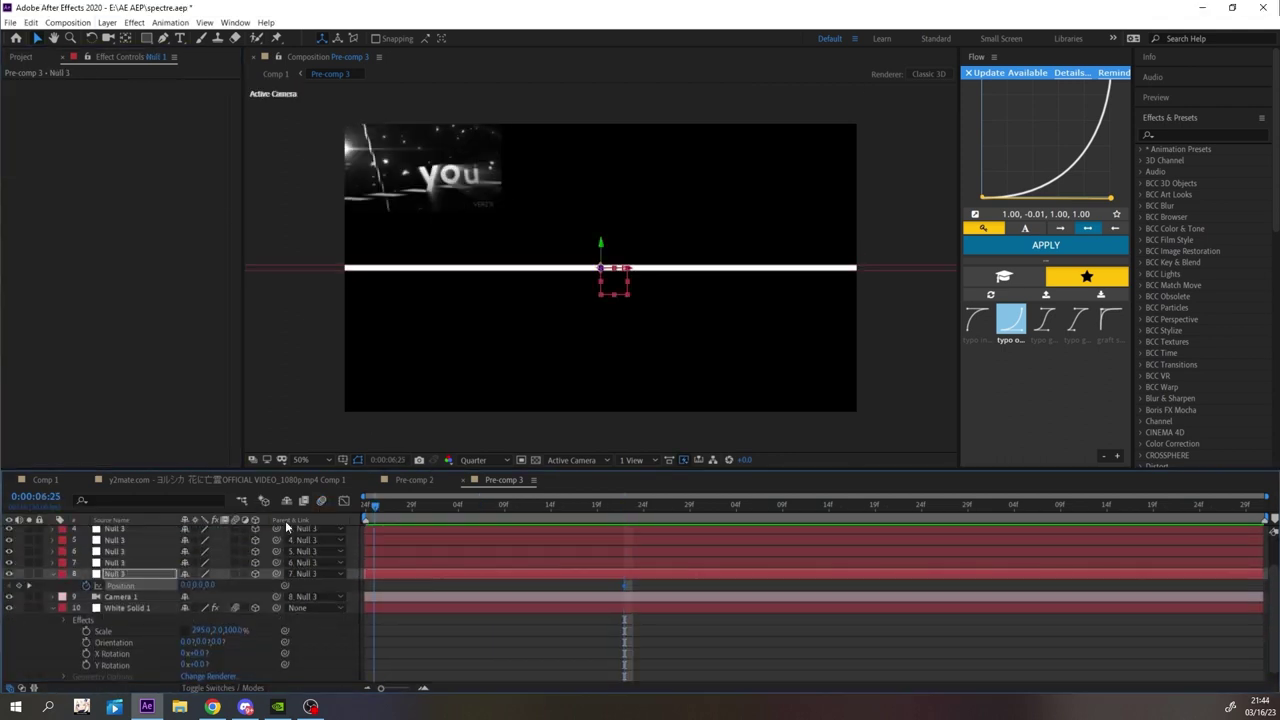
- Set the null's starting Position Z to -750, ease the keyframes with the 0.00, -0.01, 0.00, 1.00 Flow curve and play back
click(365, 506)
click(212, 585)
text(-750)
key(Return)
click(122, 586)
double_click(977, 320)
click(524, 630)
key(space)
key(space)
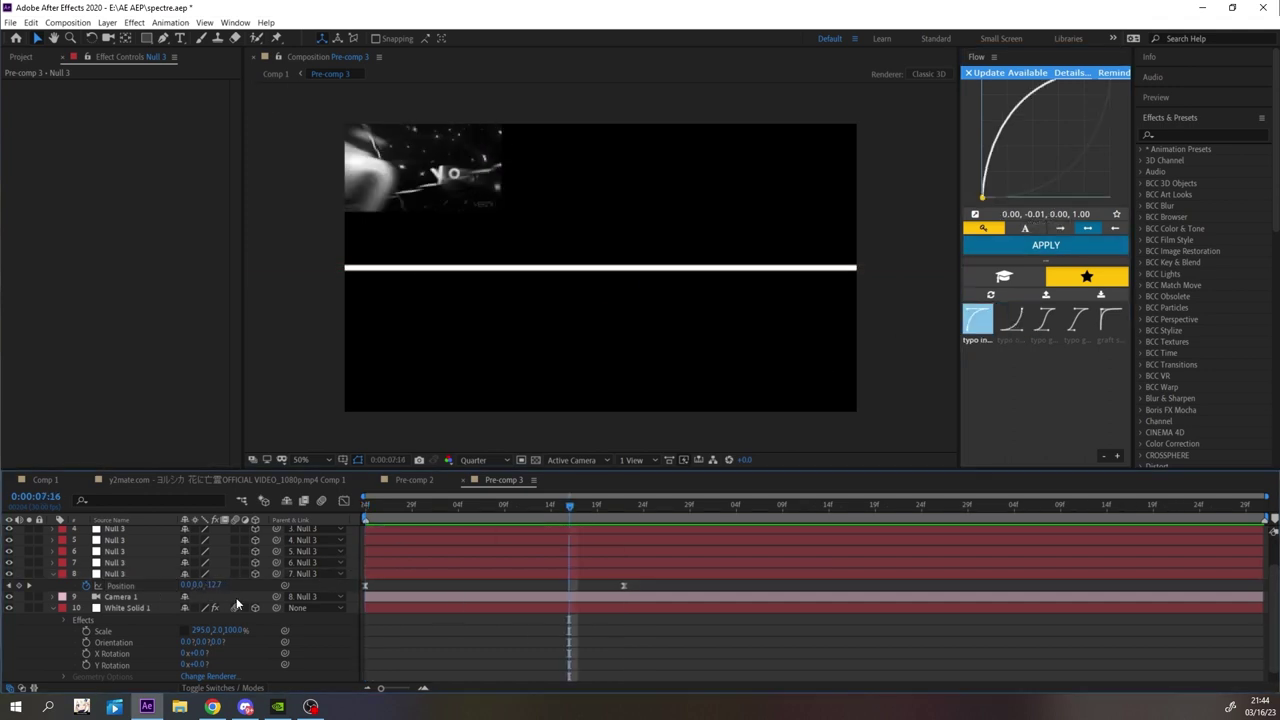
- Lower the white line to about Y 788 in the frame and play back the camera move
click(238, 608)
scroll(314, 567, up, 2)
click(366, 506)
key(space)
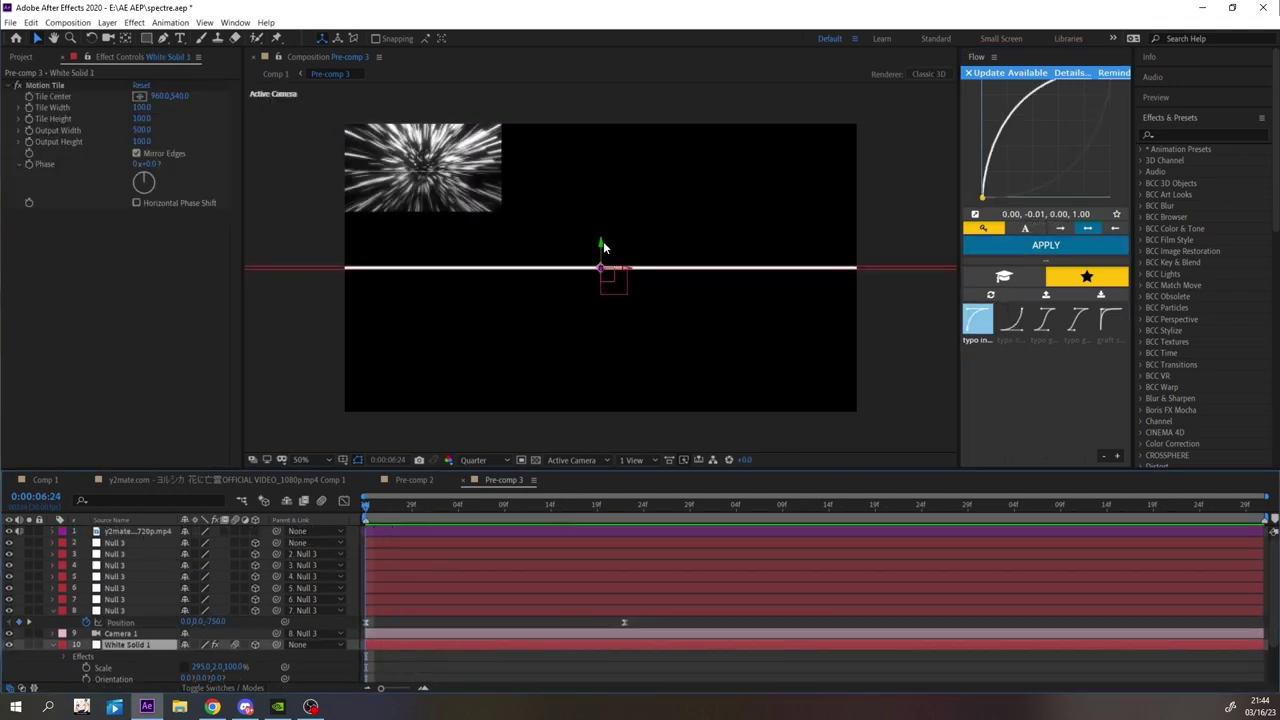
key(space)
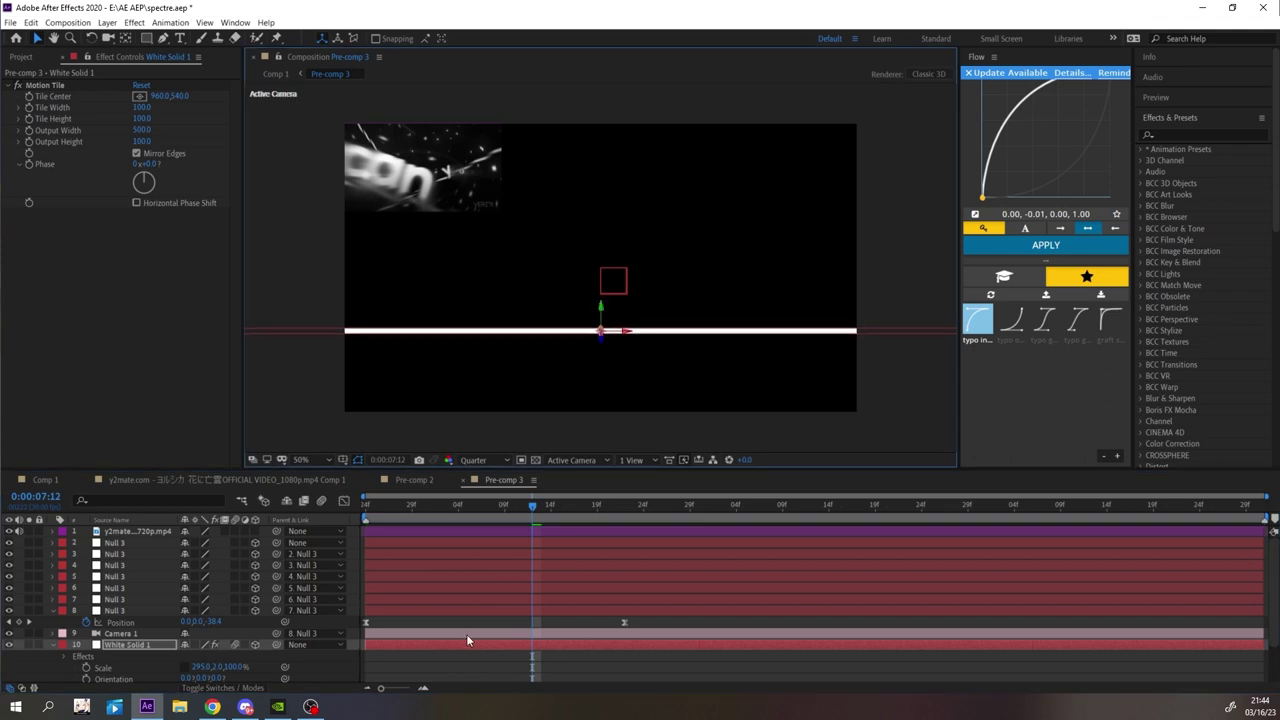
click(388, 511)
key(space)
key(space)
- Add a text layer reading "can" to the composition
right_click(451, 661)
mouse_move(490, 534)
click(644, 551)
text(can)
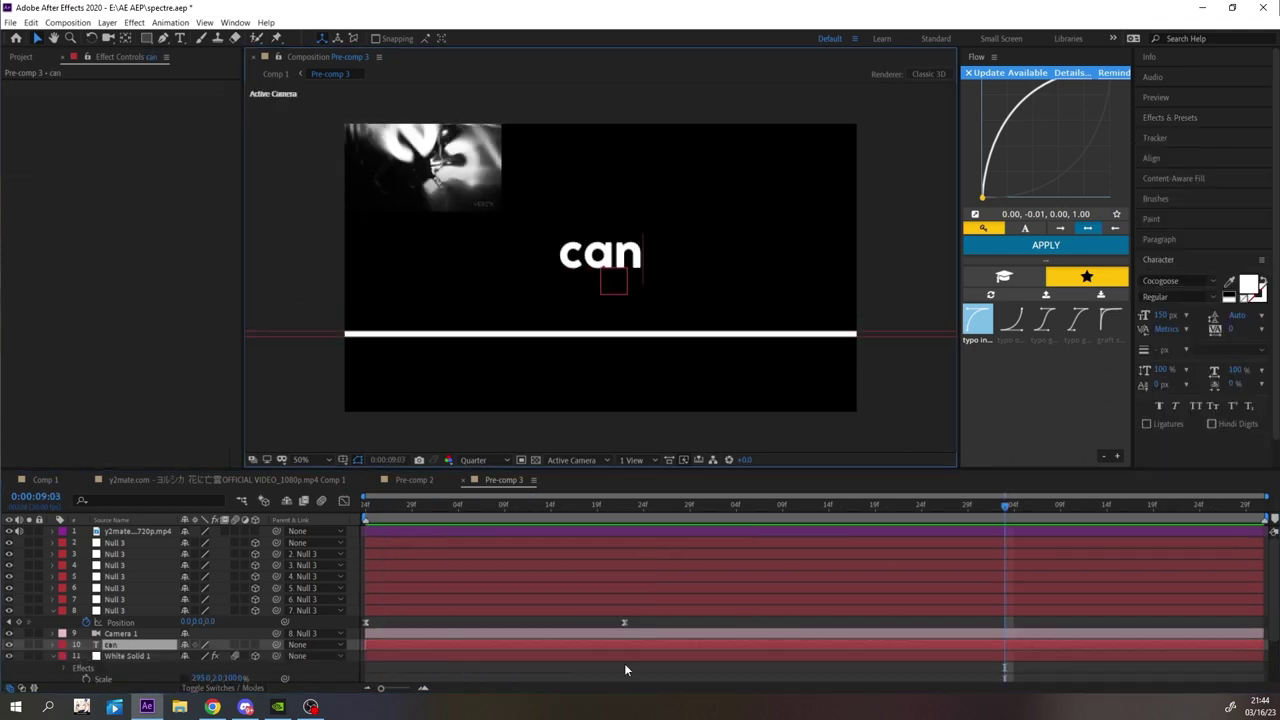
click(625, 668)
- Enlarge the "can" text, make it 3D with motion blur and stand it on the line at Y 750
click(178, 645)
key(s)
drag(200, 656, 345, 660)
click(255, 645)
click(235, 645)
click(178, 645)
key(p)
key(space)
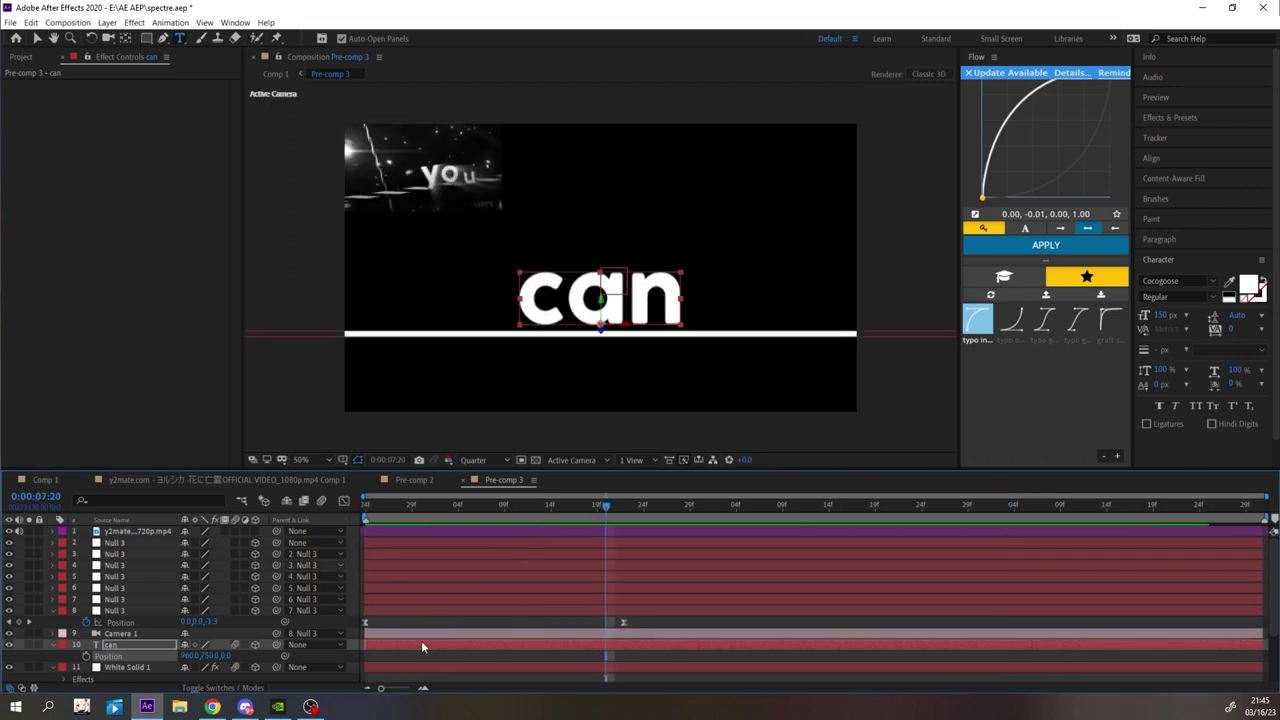
- Add the S_DropShadow glow and the Shine effect to the "can" text
key(ctrl+space)
text(01)
key(Return)
key(ctrl+space)
text(shine)
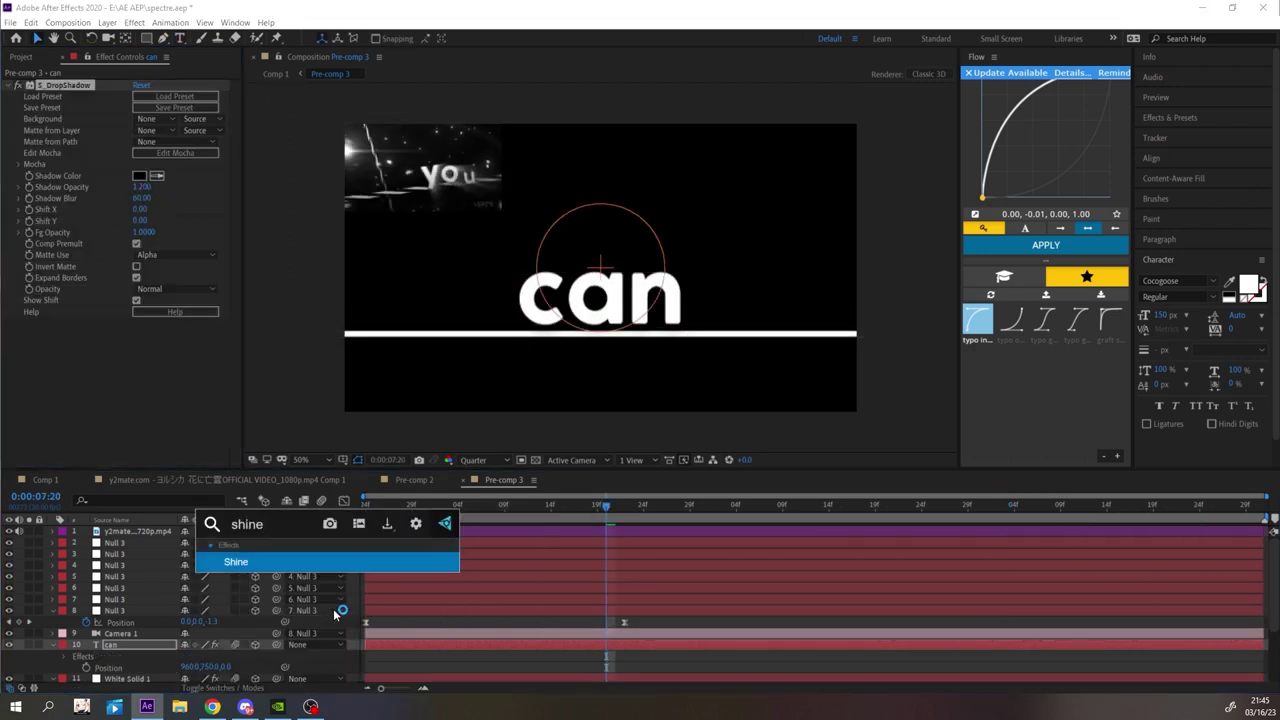
key(Return)
- Place Shine above S_DropShadow in the effect order and set its Ray Length to 3
scroll(100, 170, up, 3)
click(8, 86)
drag(60, 86, 60, 174)
click(138, 177)
text(2)
key(Return)
- Set Shine's Colorize to One Color with white rays and play back the glowing text
click(17, 211)
click(175, 222)
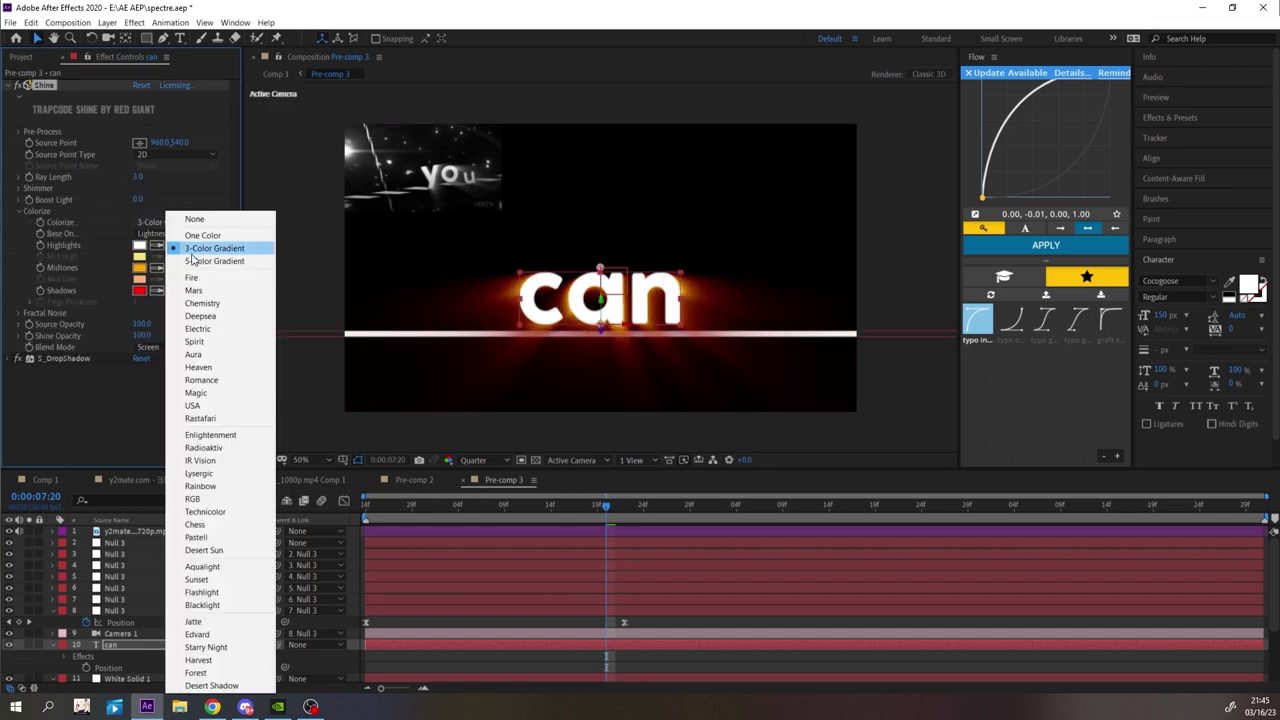
click(175, 232)
click(140, 267)
click(305, 402)
click(582, 404)
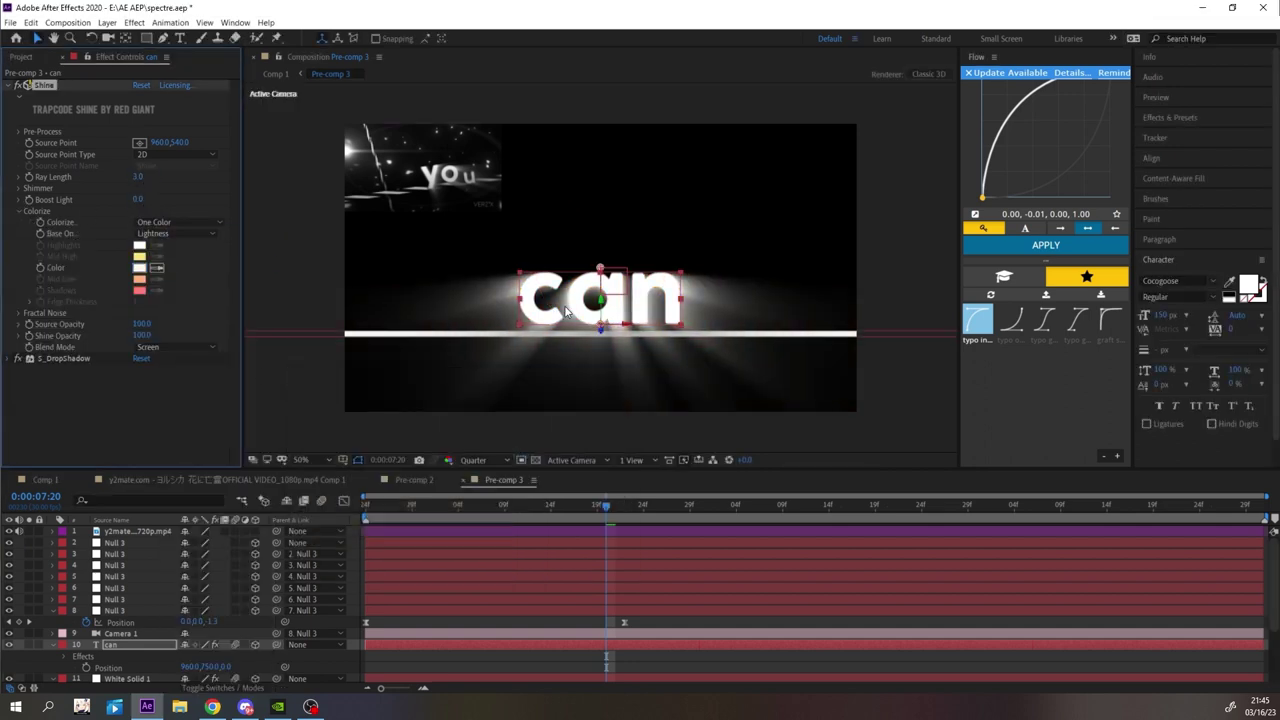
key(space)
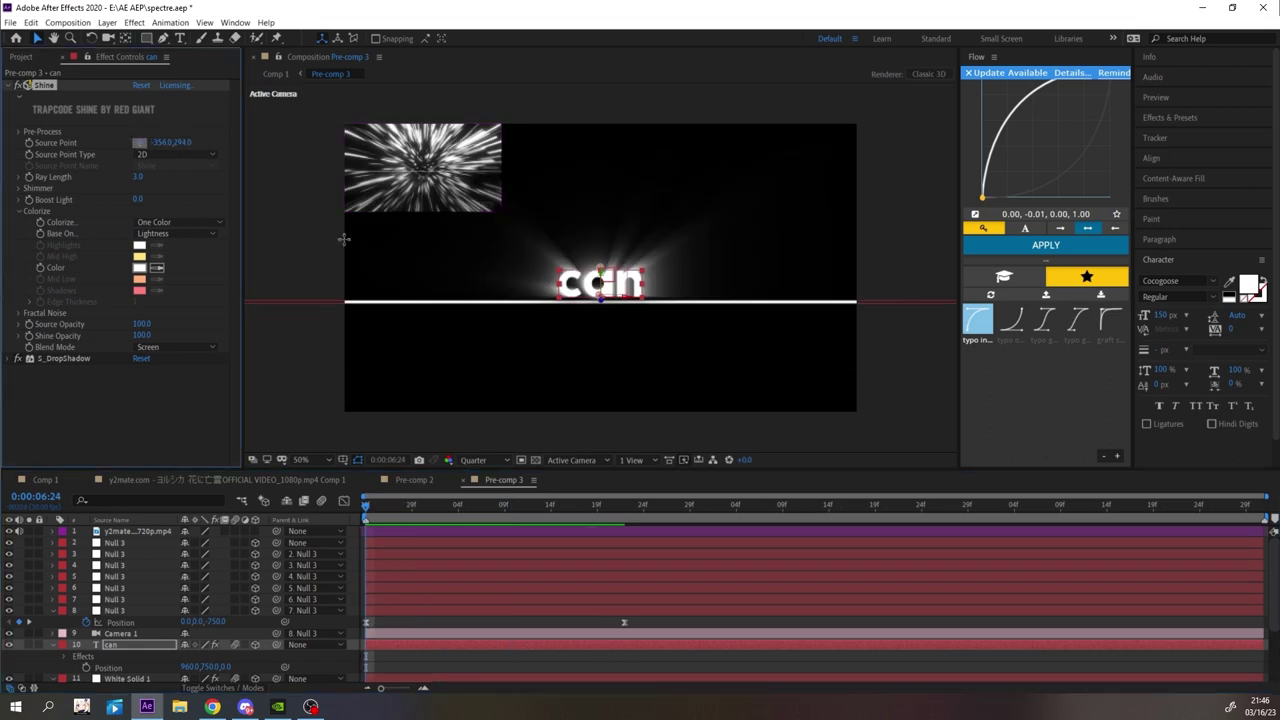
key(space)
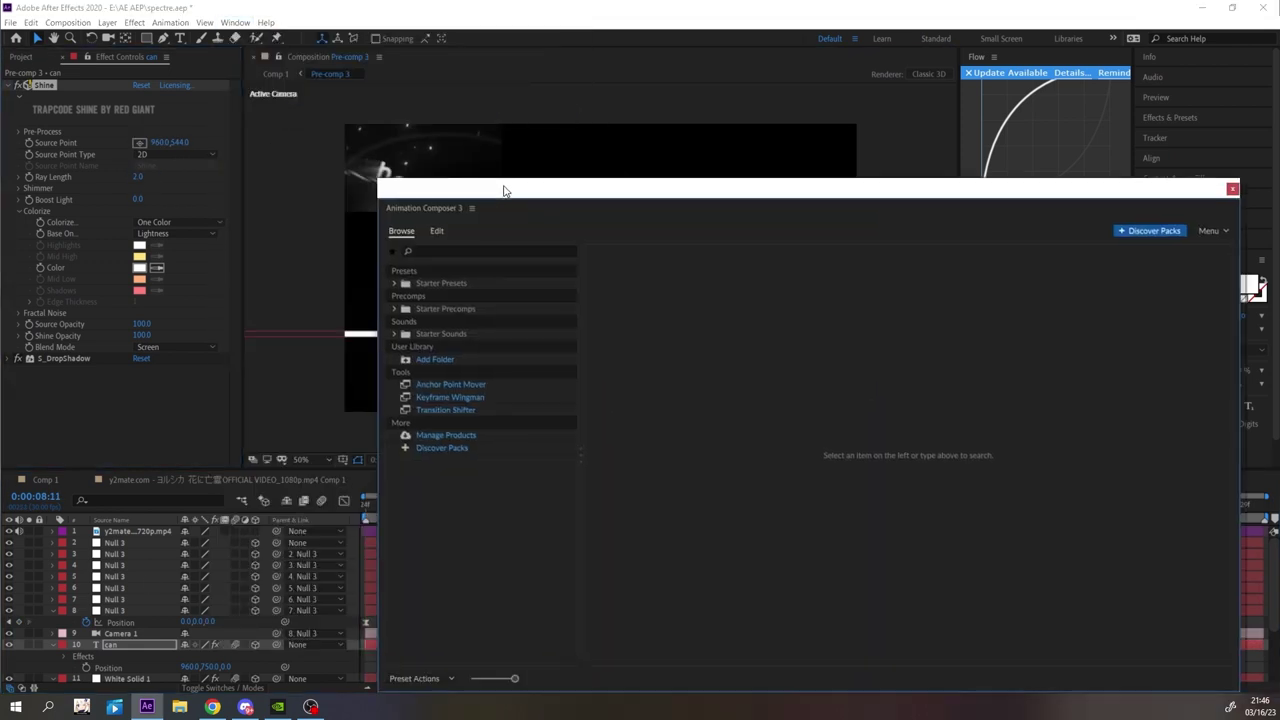
- Apply Animation Composer's "Scale Characters 1" text transition to the "can" layer as an In animation
click(395, 283)
click(408, 321)
click(422, 334)
click(488, 460)
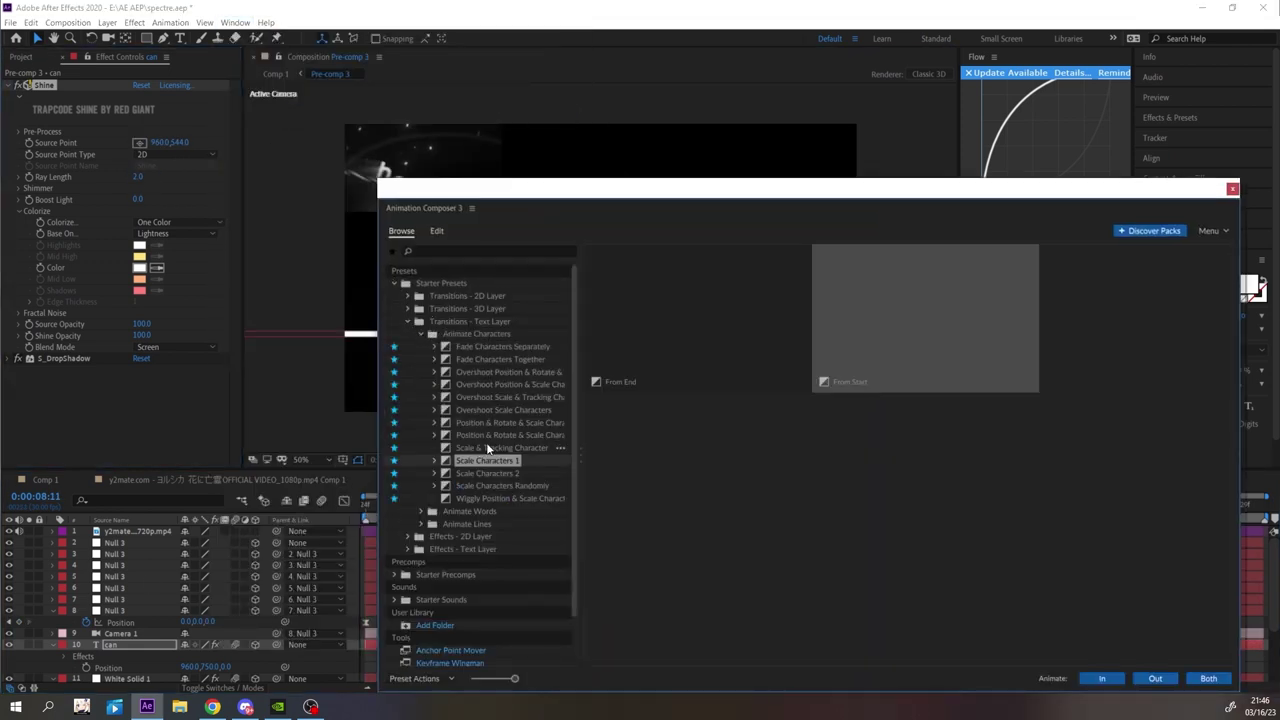
click(476, 397)
click(484, 434)
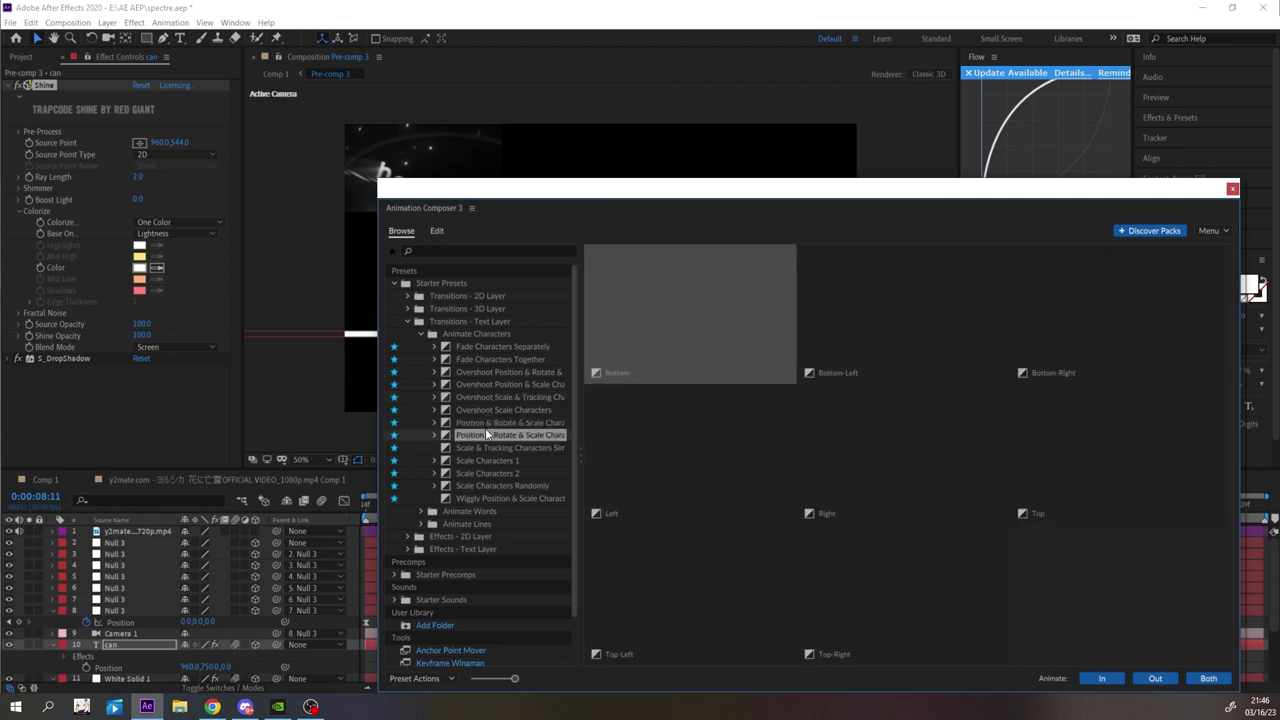
click(470, 359)
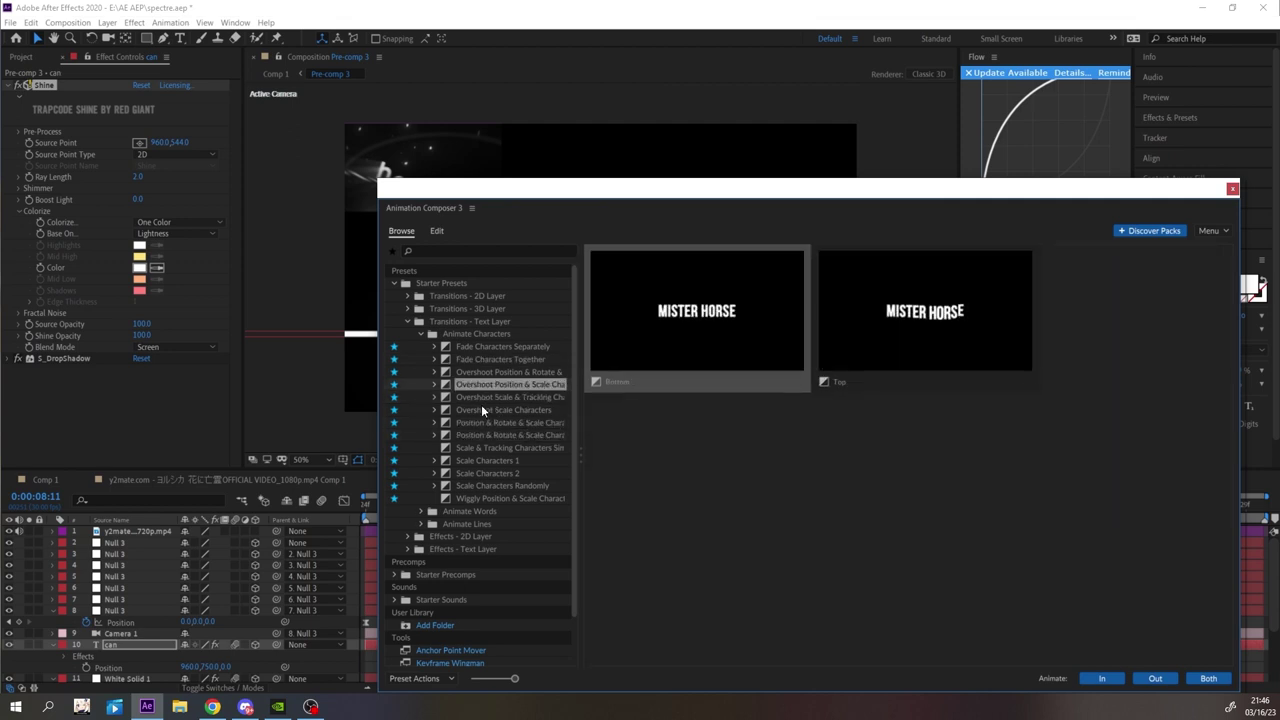
click(487, 460)
click(1101, 678)
click(866, 349)
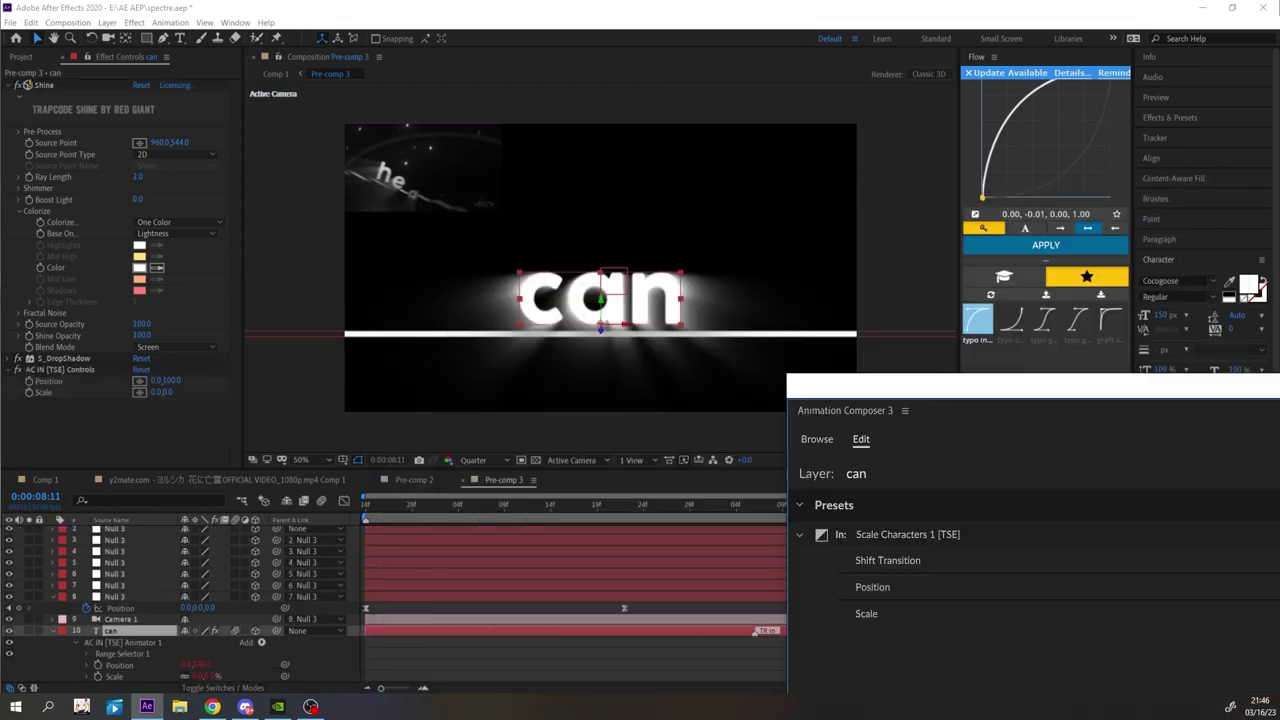
- Shorten the text's intro by moving its transition-in marker to about 0:00:07:18
click(507, 508)
drag(754, 630, 643, 630)
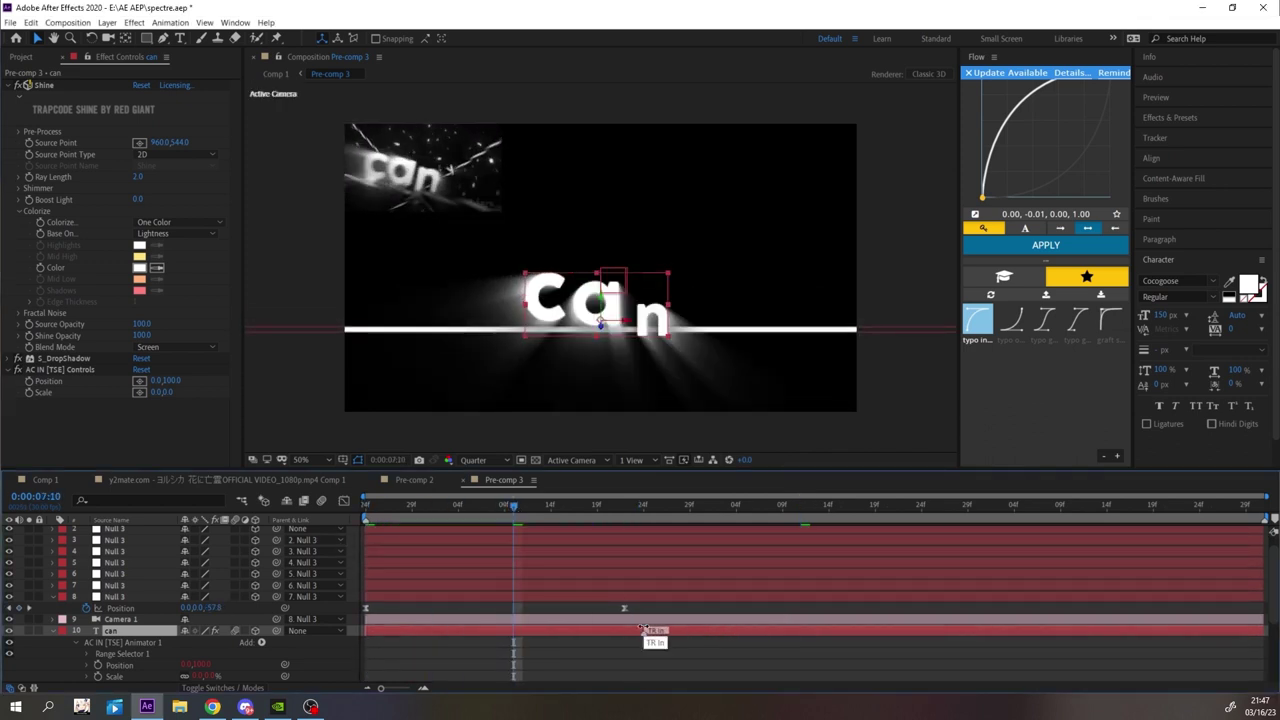
scroll(386, 572, down, 3)
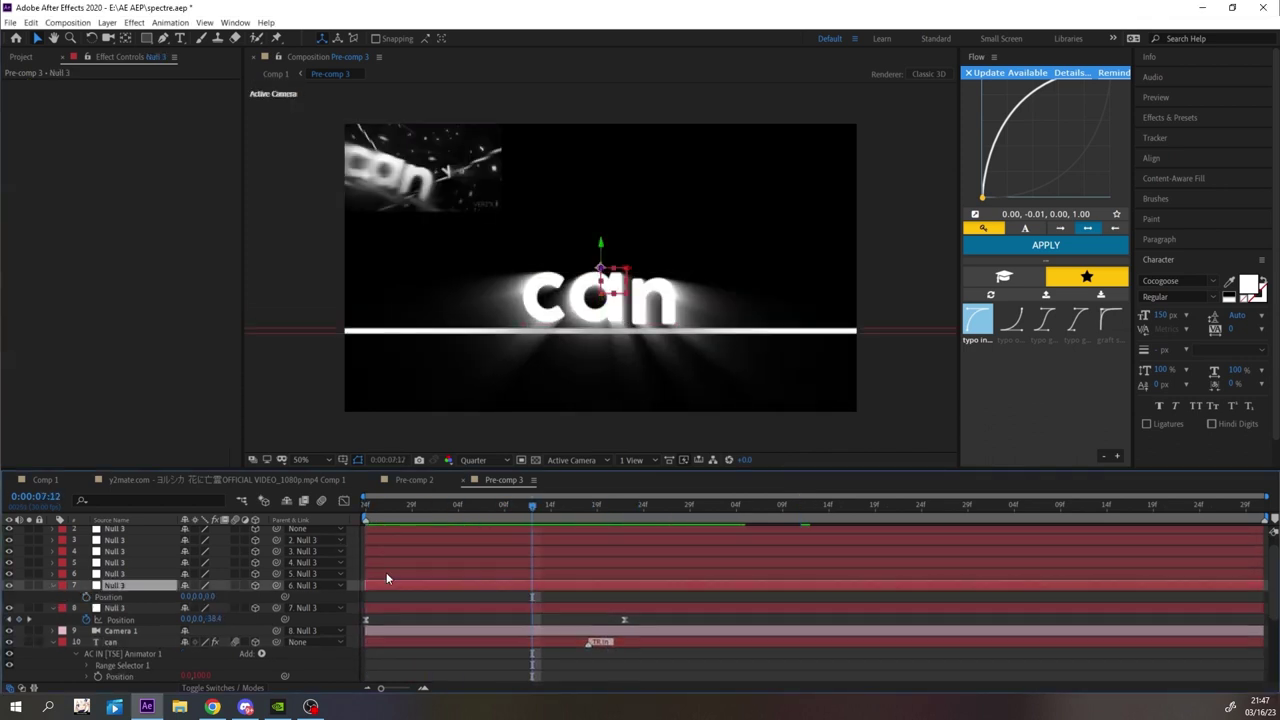
- Duplicate the white line above the "can" text, push it back to Z 841 and tilt it about -22° on Z
click(113, 632)
key(ctrl+d)
key(p)
drag(122, 632, 132, 547)
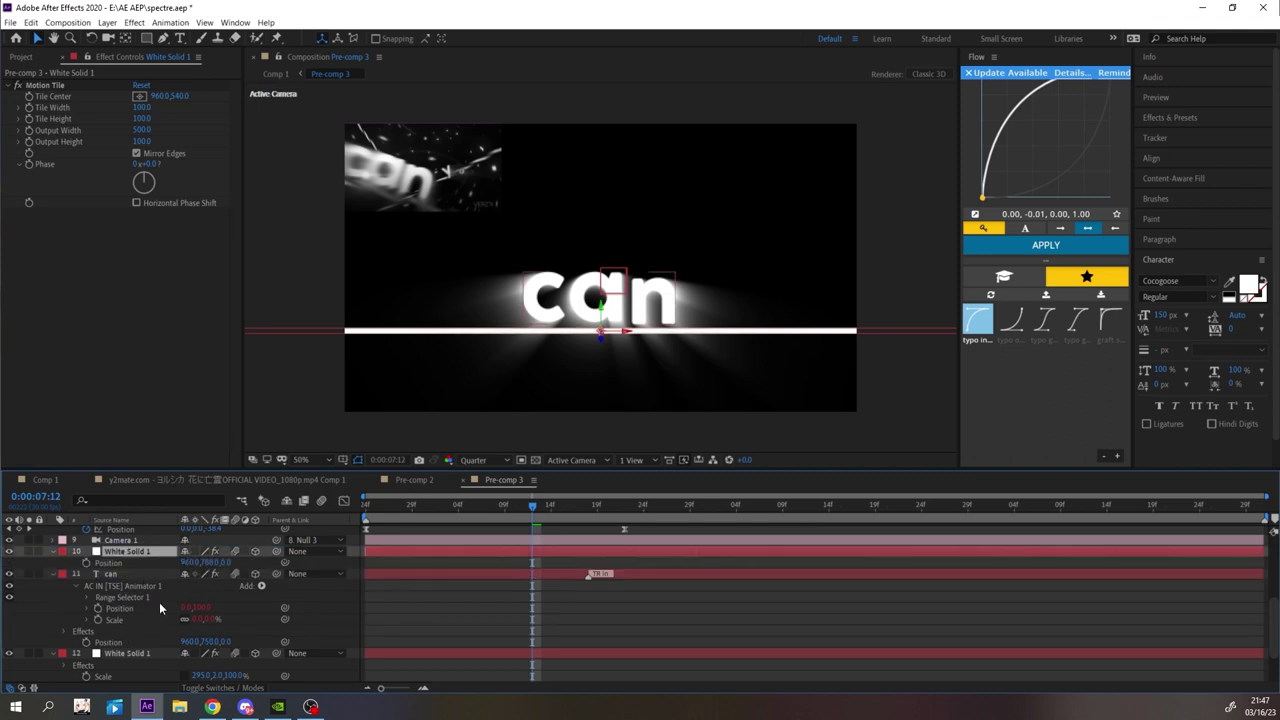
key(shift+r)
drag(193, 607, 170, 607)
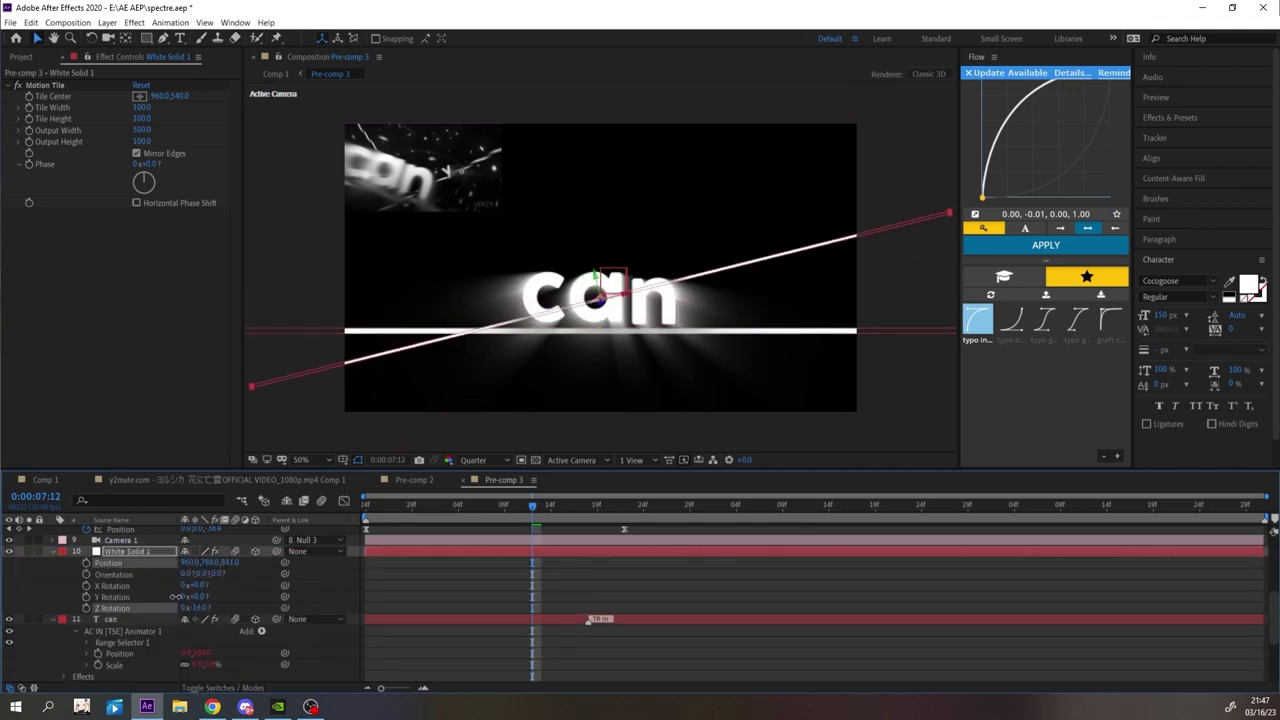
- Keyframe the next null's Position and Z Rotation from 0:00:07:06 to 0:00:08:03, shifting and tilting the view onto the second line
drag(684, 507, 523, 508)
scroll(558, 558, up, 3)
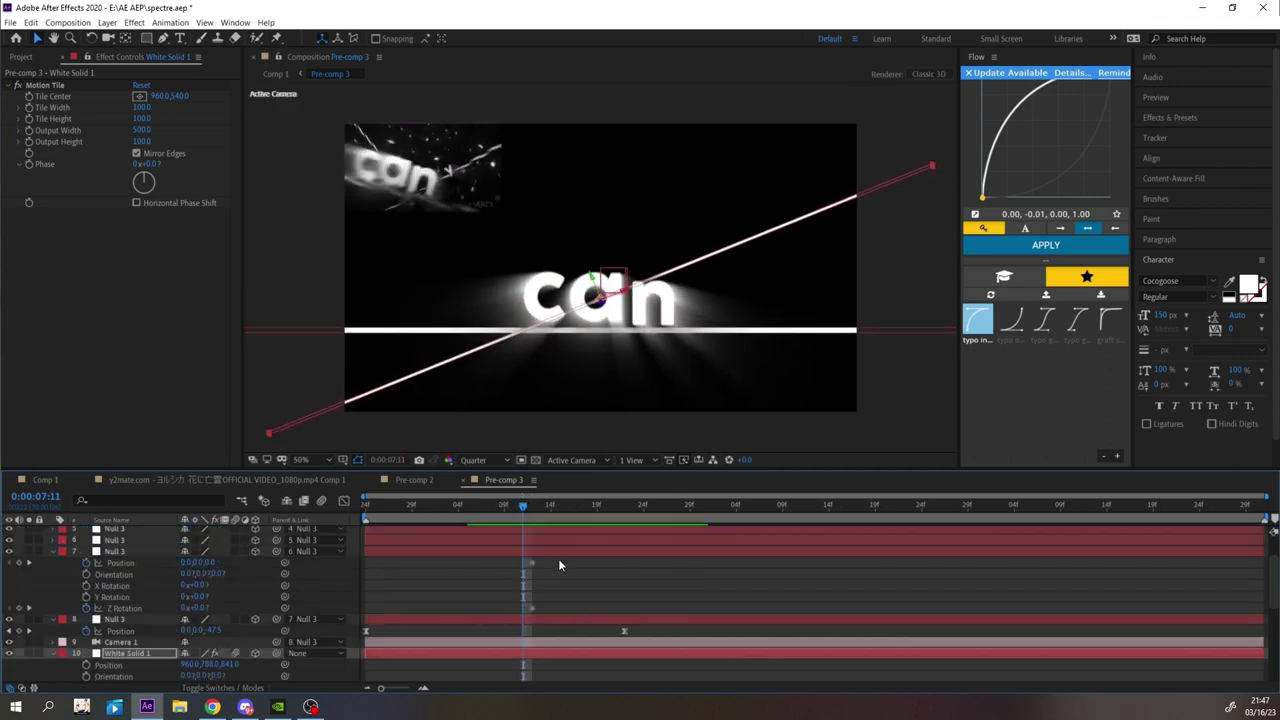
drag(558, 558, 477, 608)
drag(523, 508, 727, 513)
mouse_move(193, 608)
mouse_down()
mouse_move(167, 608)
mouse_move(178, 608)
mouse_up()
drag(187, 563, 84, 563)
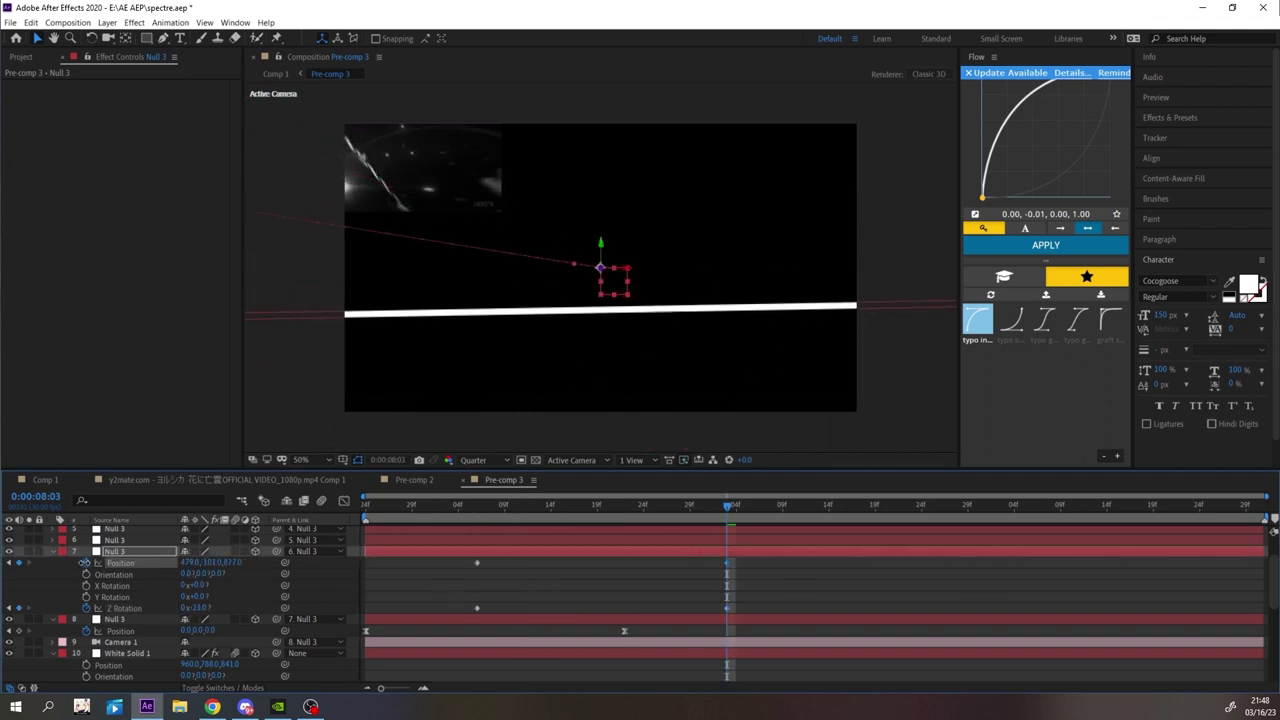
- Steepen the second line's tilt and re-pose the null at 0:00:08:03 with a Z Rotation of about -31°, playing it back
drag(408, 508, 653, 532)
scroll(440, 588, down, 5)
click(126, 629)
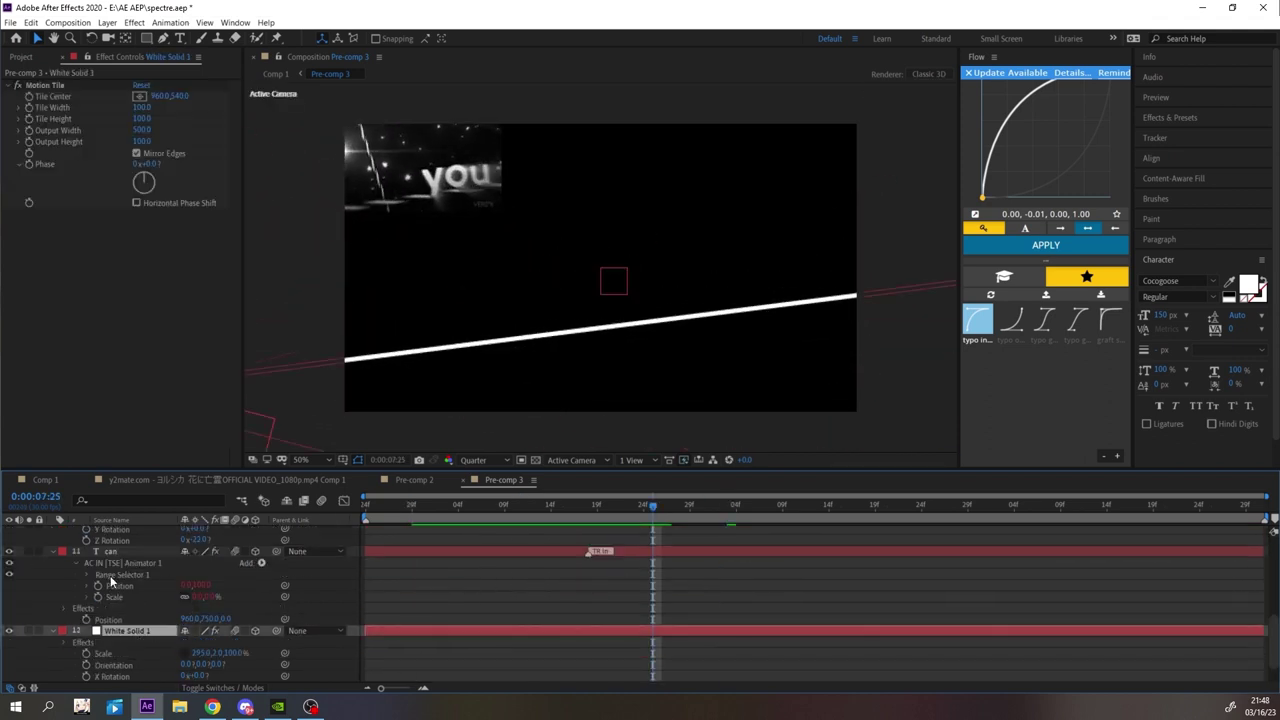
scroll(112, 576, up, 2)
drag(197, 608, 142, 584)
scroll(701, 547, up, 3)
click(727, 508)
key(space)
key(space)
- Ease the null's Position and Z Rotation keyframes with the 0.33, -0.01, 0.34, 1.00 Flow curve and play back
shift+click(125, 608)
click(1077, 320)
click(1000, 246)
key(space)
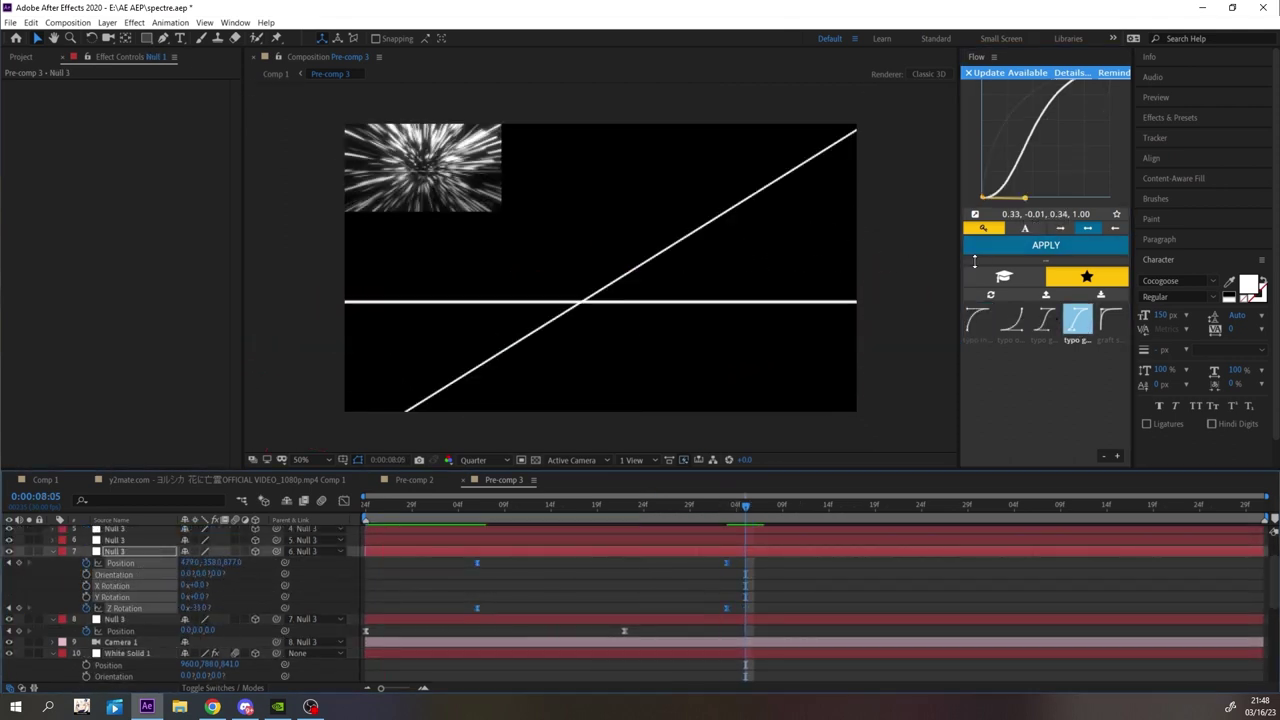
key(space)
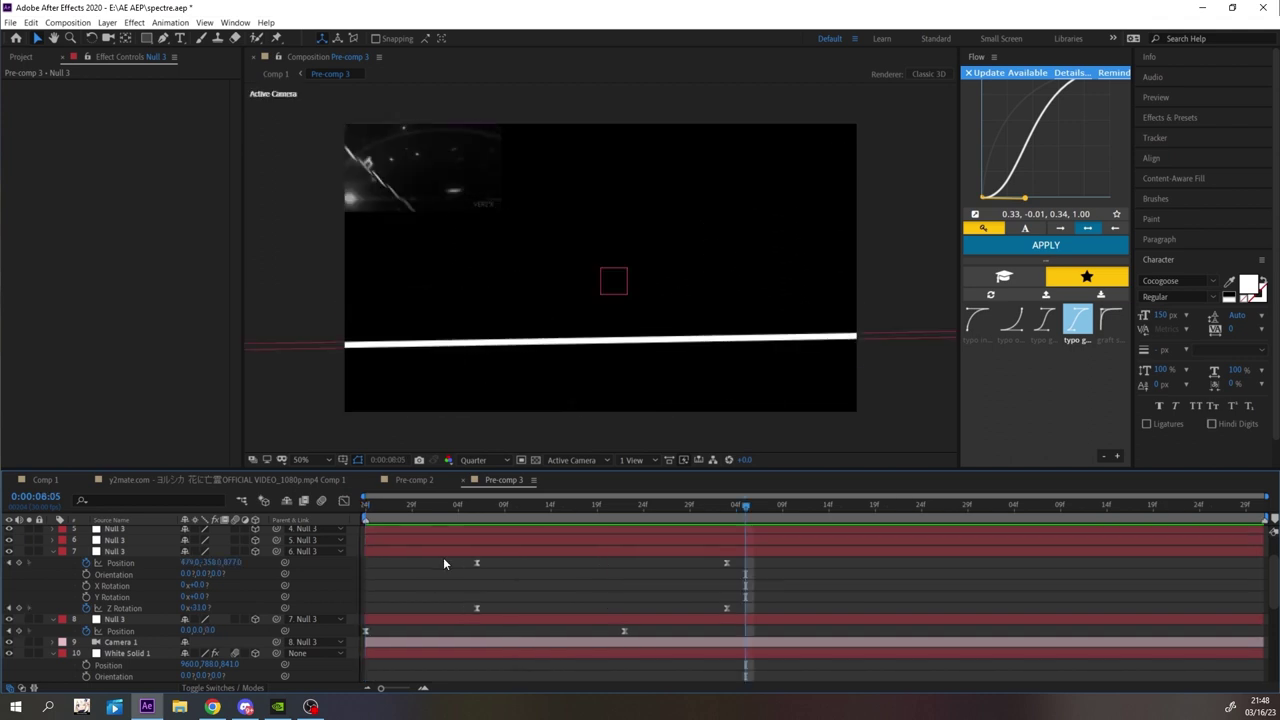
- Retime the null's Position and Z Rotation keyframes to start at 0:00:07:01 and end at 0:00:08:08, checking with playback
drag(443, 558, 494, 614)
drag(477, 608, 449, 608)
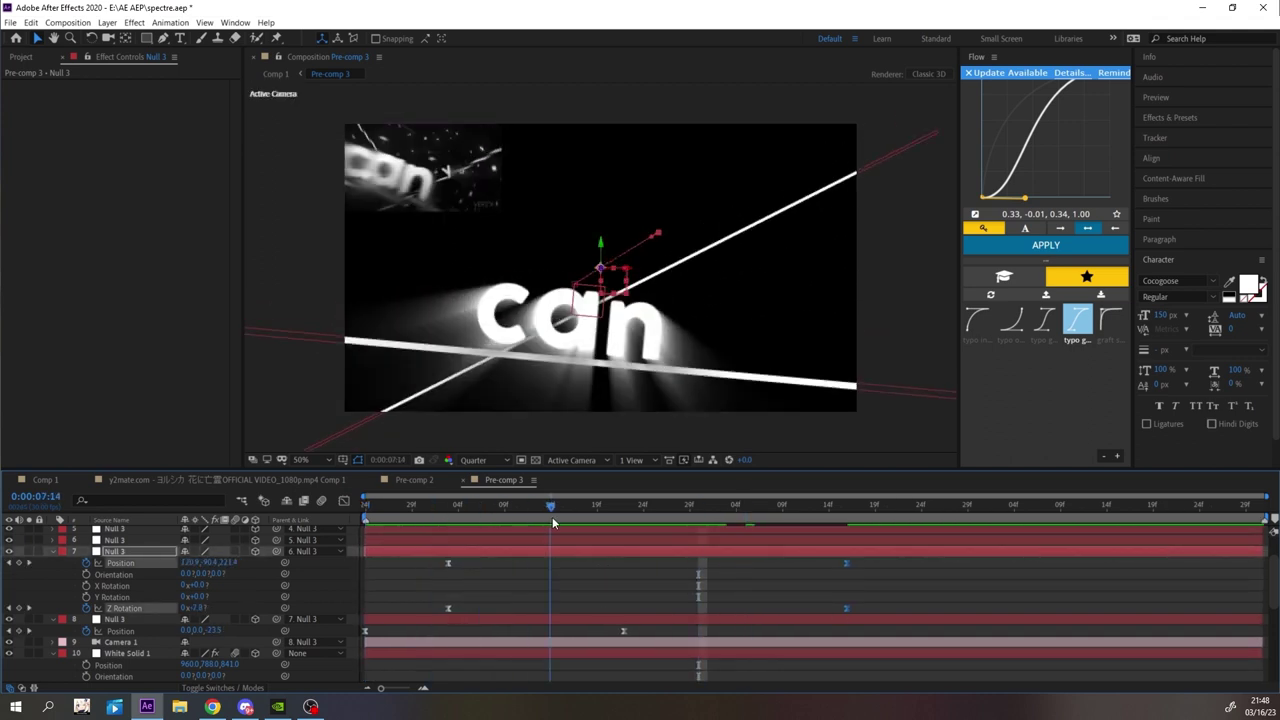
drag(448, 563, 430, 563)
key(space)
key(space)
drag(812, 557, 771, 609)
key(space)
key(space)
- Move the second line to about X 1488, Y 878.5 and tilt it to -46° on Z, then preview it
click(477, 507)
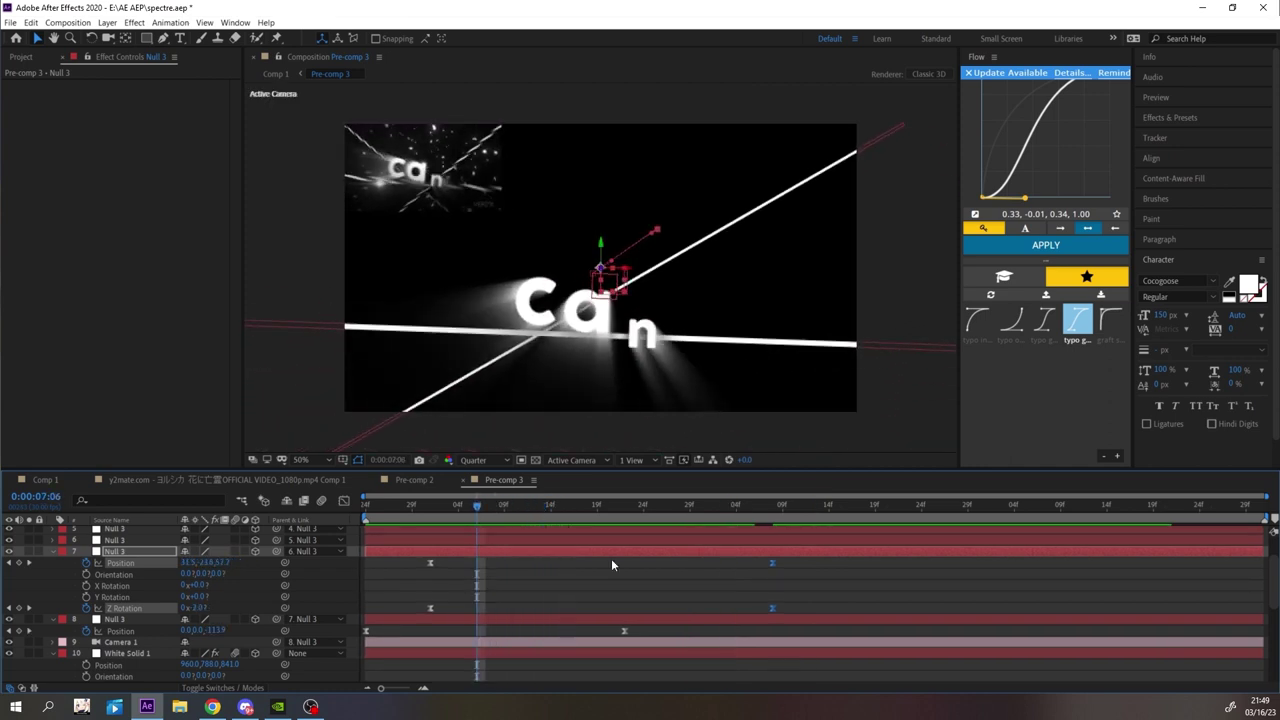
click(449, 384)
drag(584, 282, 622, 343)
drag(712, 294, 720, 286)
key(space)
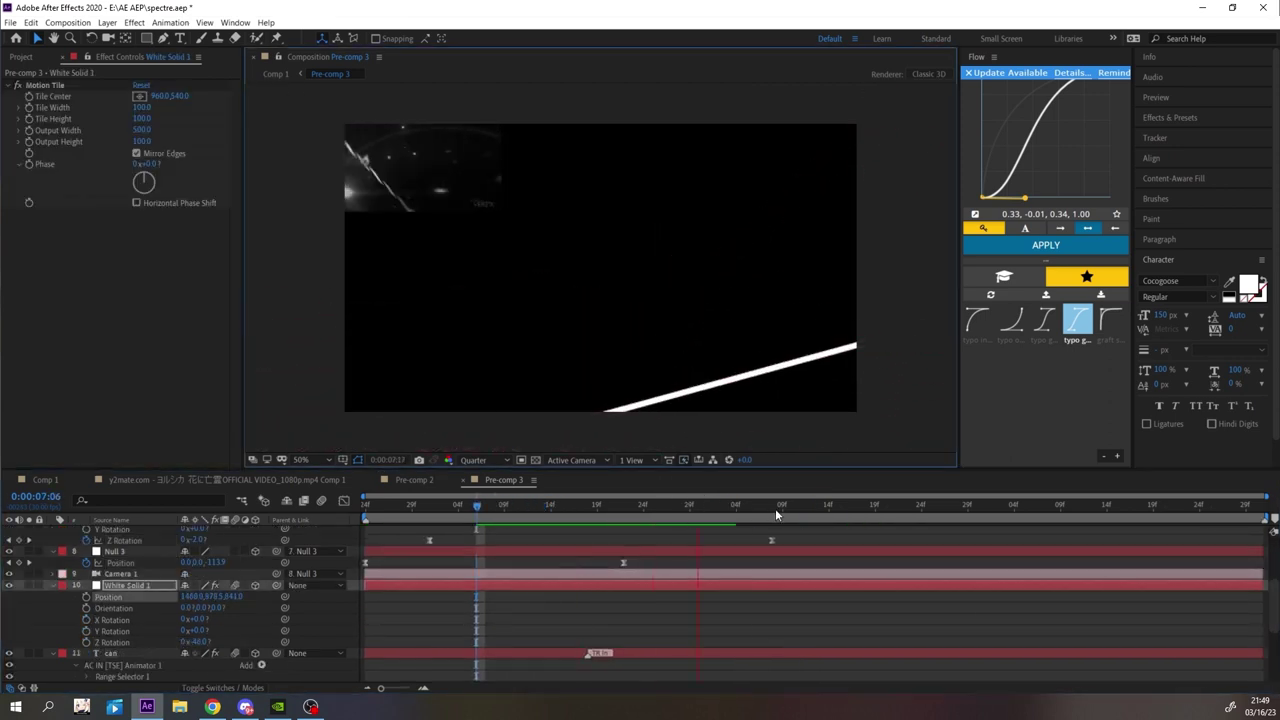
- Readjust the null's Position at 0:00:08:08 and set its Z Rotation to -45° to level the second line, playing it back
click(775, 507)
scroll(214, 566, up, 2)
drag(212, 563, 192, 604)
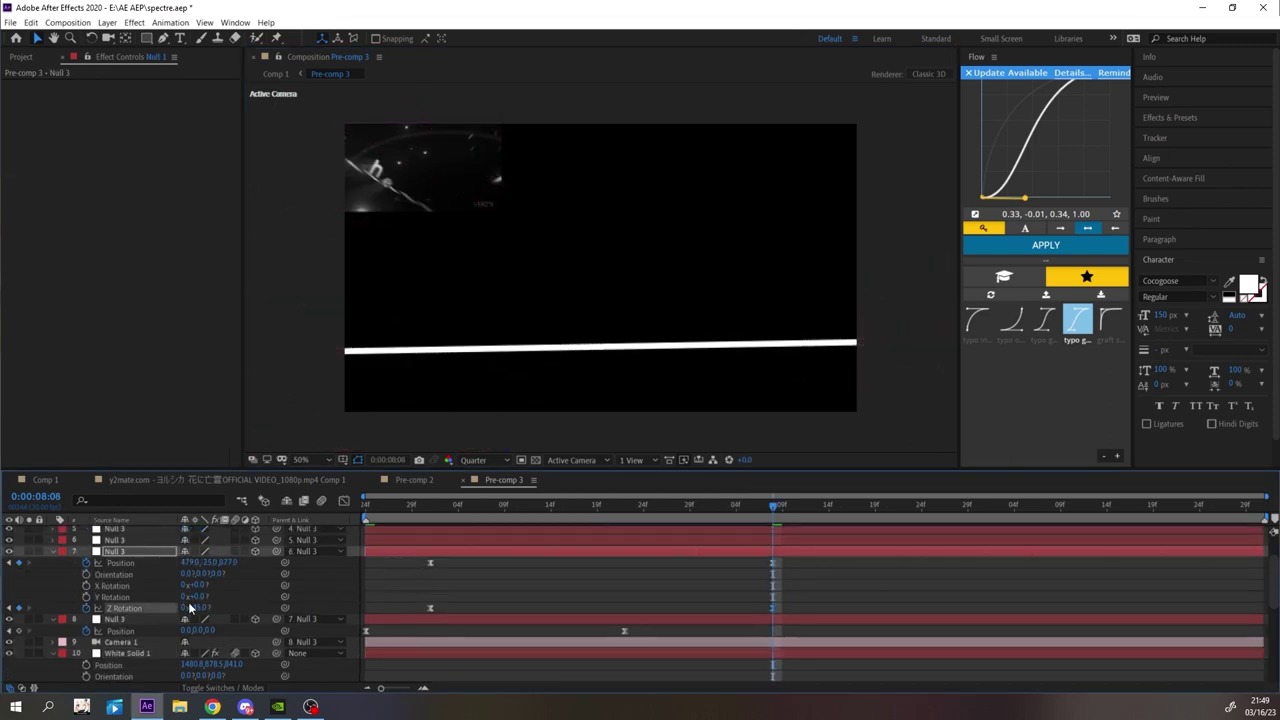
key(space)
key(space)
key(space)
click(755, 370)
key(space)
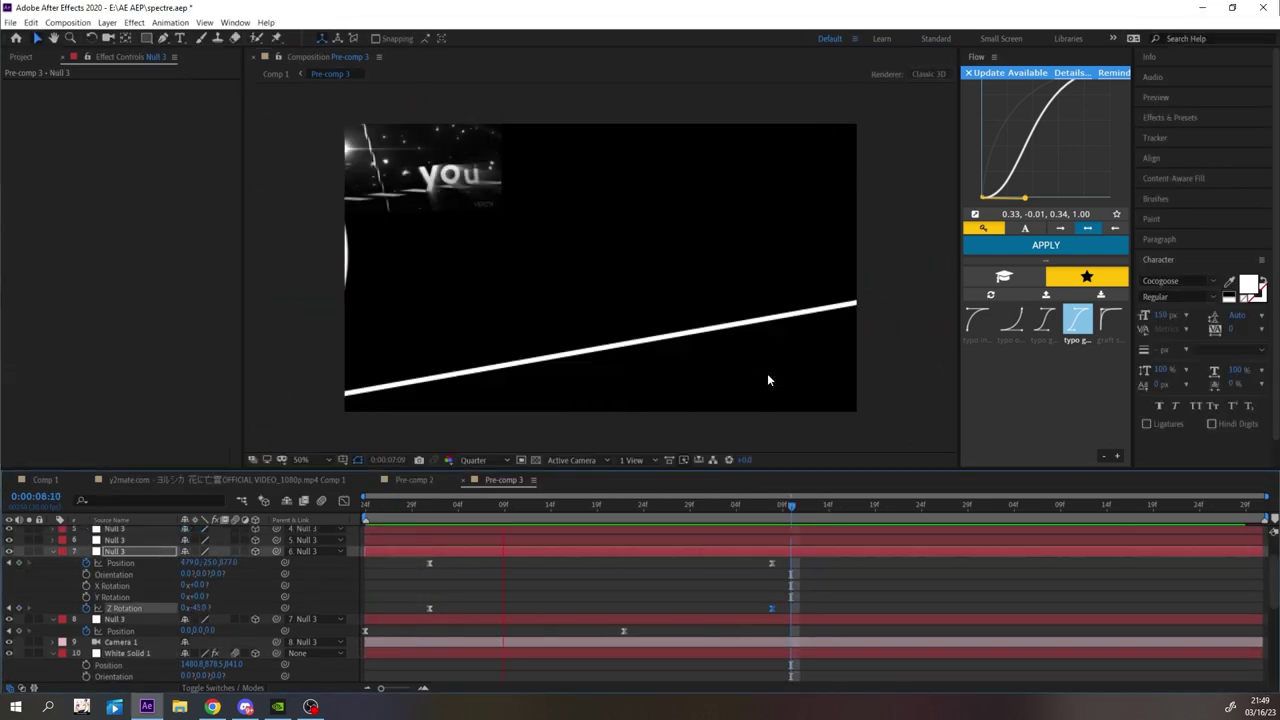
key(space)
- Set the camera's parent null to Position Z -1500 at the first frame and play back the move
drag(728, 507, 366, 530)
drag(211, 630, 214, 634)
key(space)
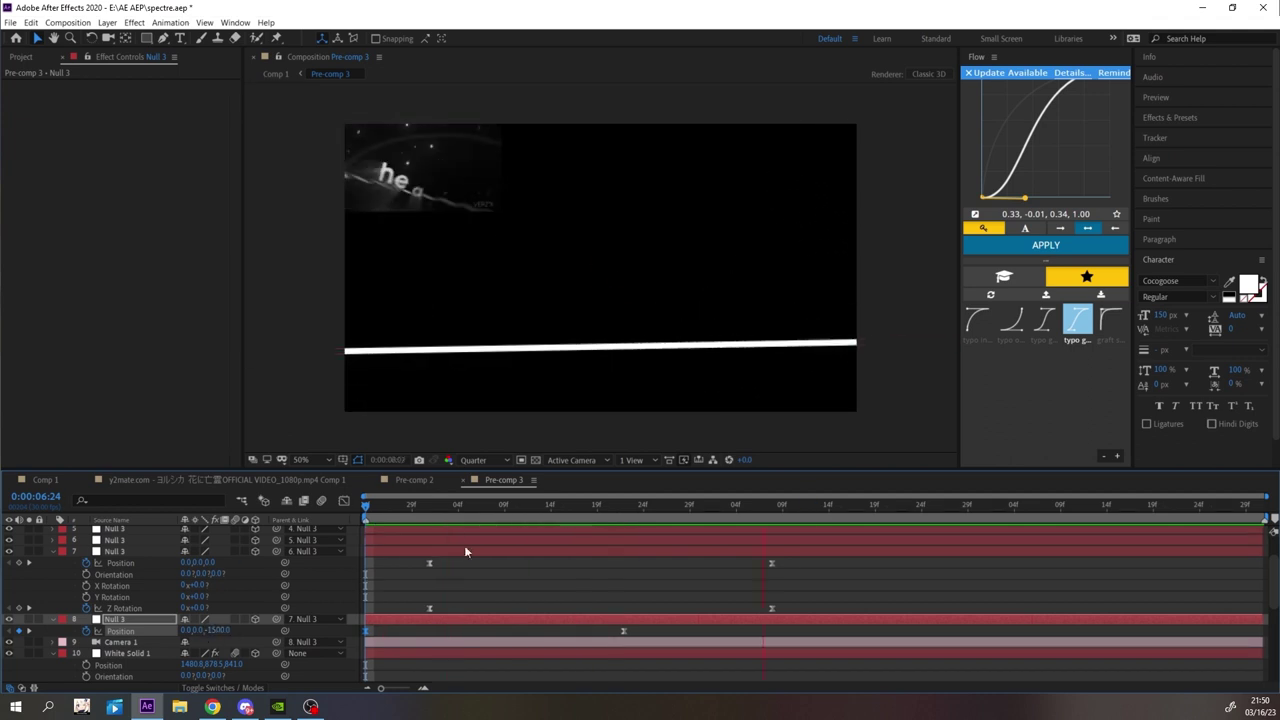
key(space)
- Move the other null's ending Position and Z Rotation keyframes to 0:00:08:06
drag(560, 507, 625, 512)
click(773, 608)
drag(777, 612, 748, 556)
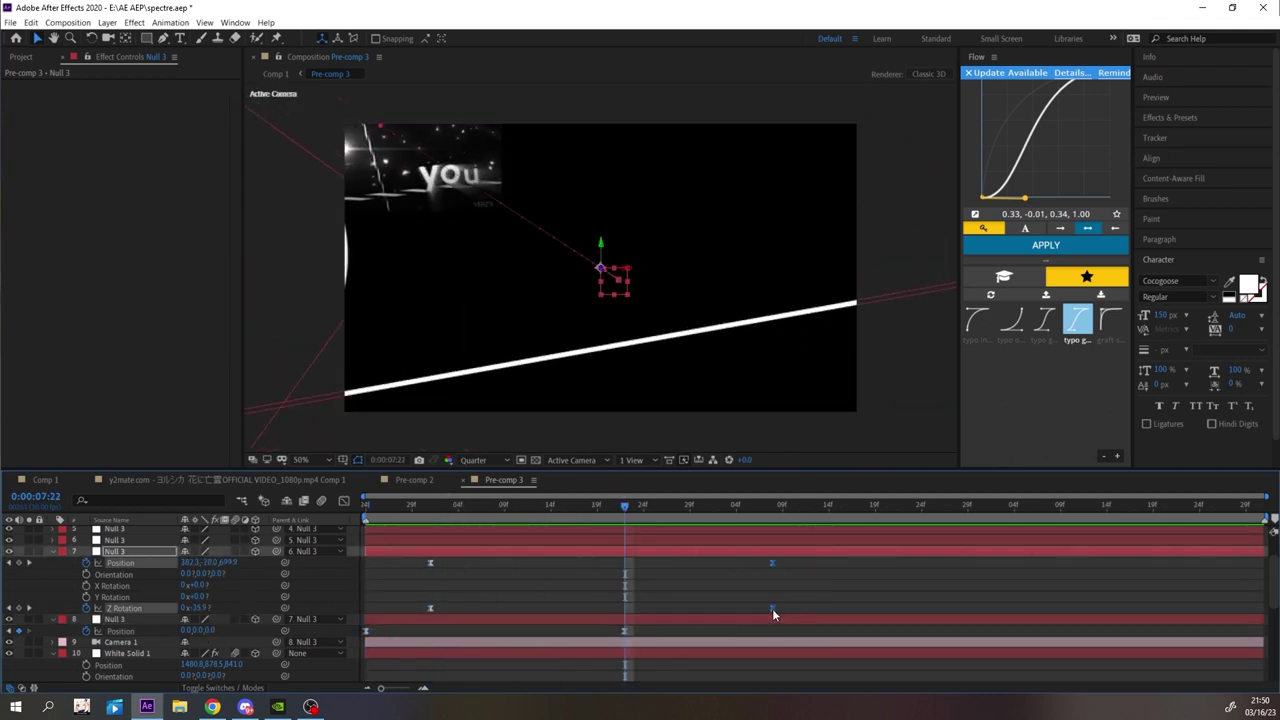
key(F9)
- Duplicate the "can" text, place the copy above the second line's layer and change its text to "you"
scroll(126, 658, down, 6)
scroll(112, 630, down, 3)
click(122, 597)
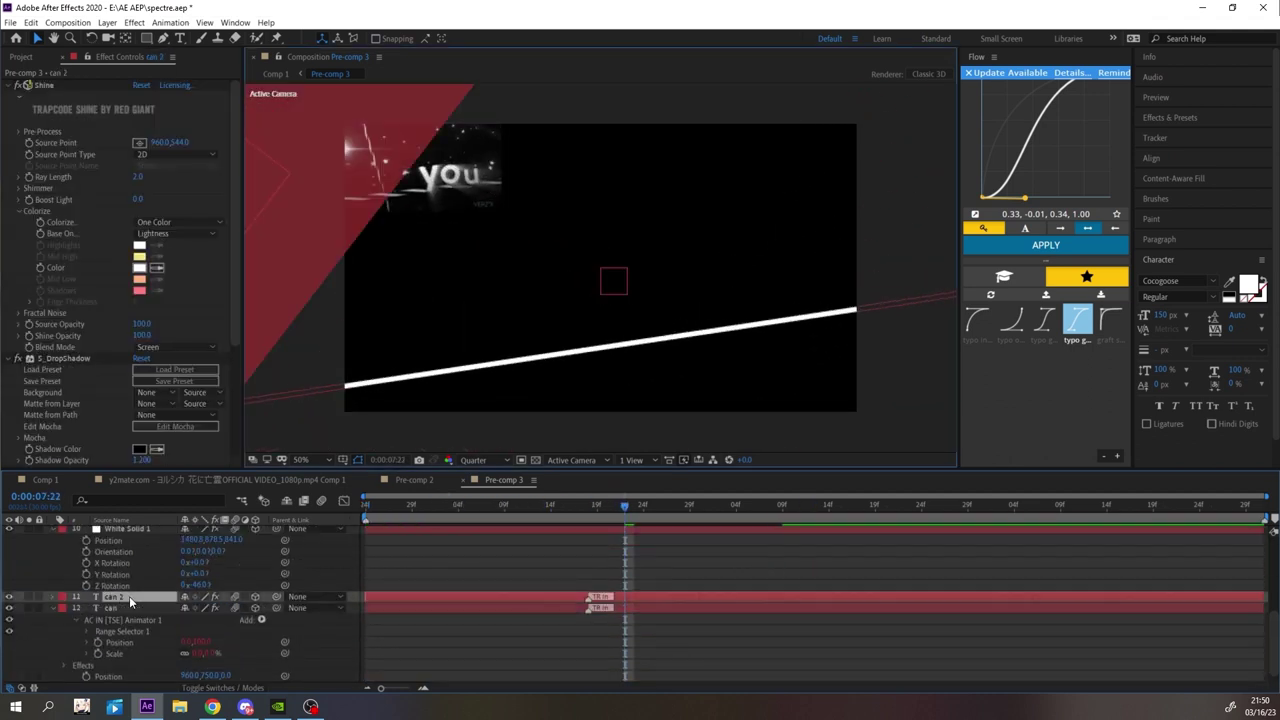
drag(121, 597, 125, 633)
key(p)
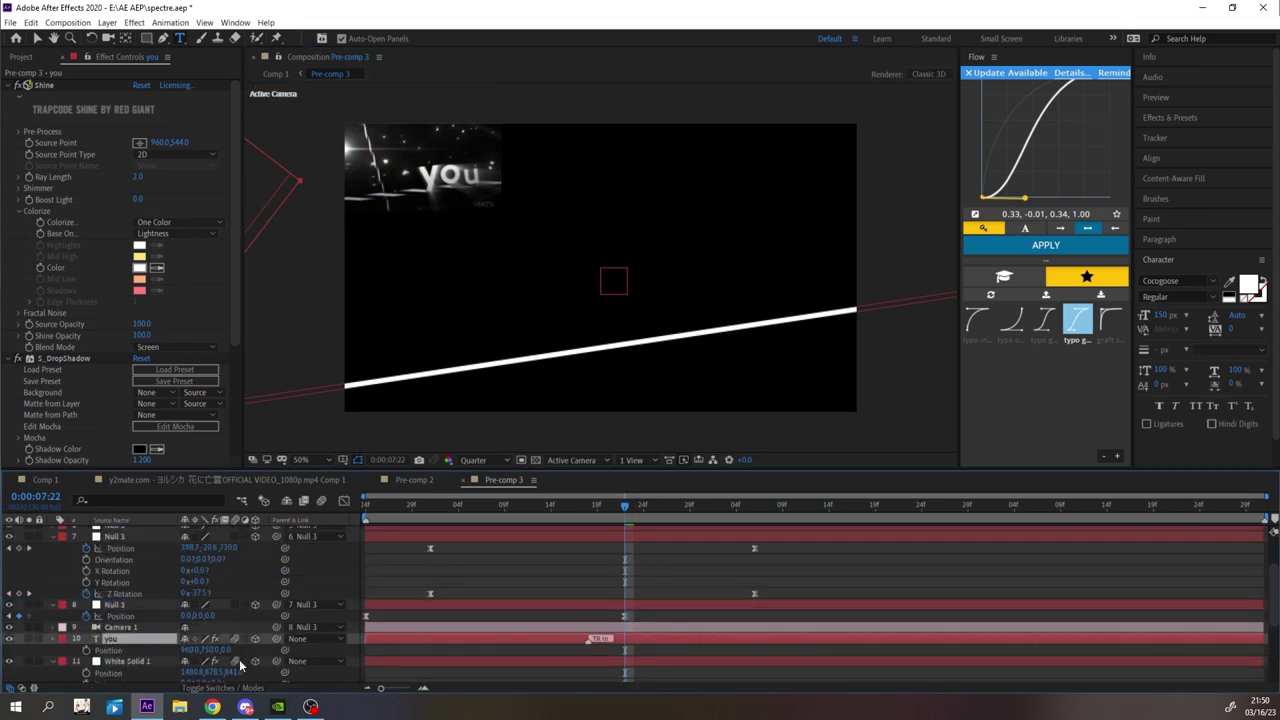
- Match the "you" text to the second line's height and depth by setting Position Y to 878.5 and Z to 841
click(217, 650)
text(878.5317)
click(572, 610)
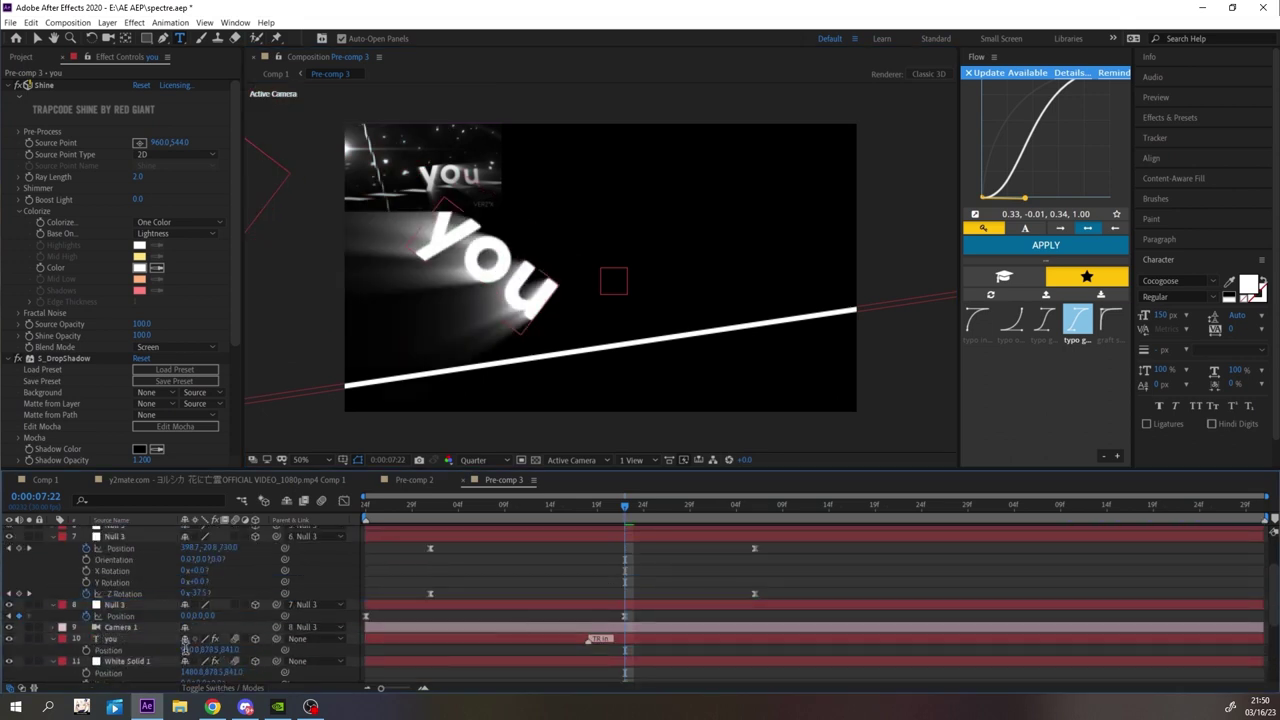
click(189, 650)
- Set the "you" text's Z Rotation to -46° to match the second line and move the word onto that line
click(143, 639)
key(r)
scroll(143, 639, down, 3)
click(134, 595)
key(r)
click(200, 638)
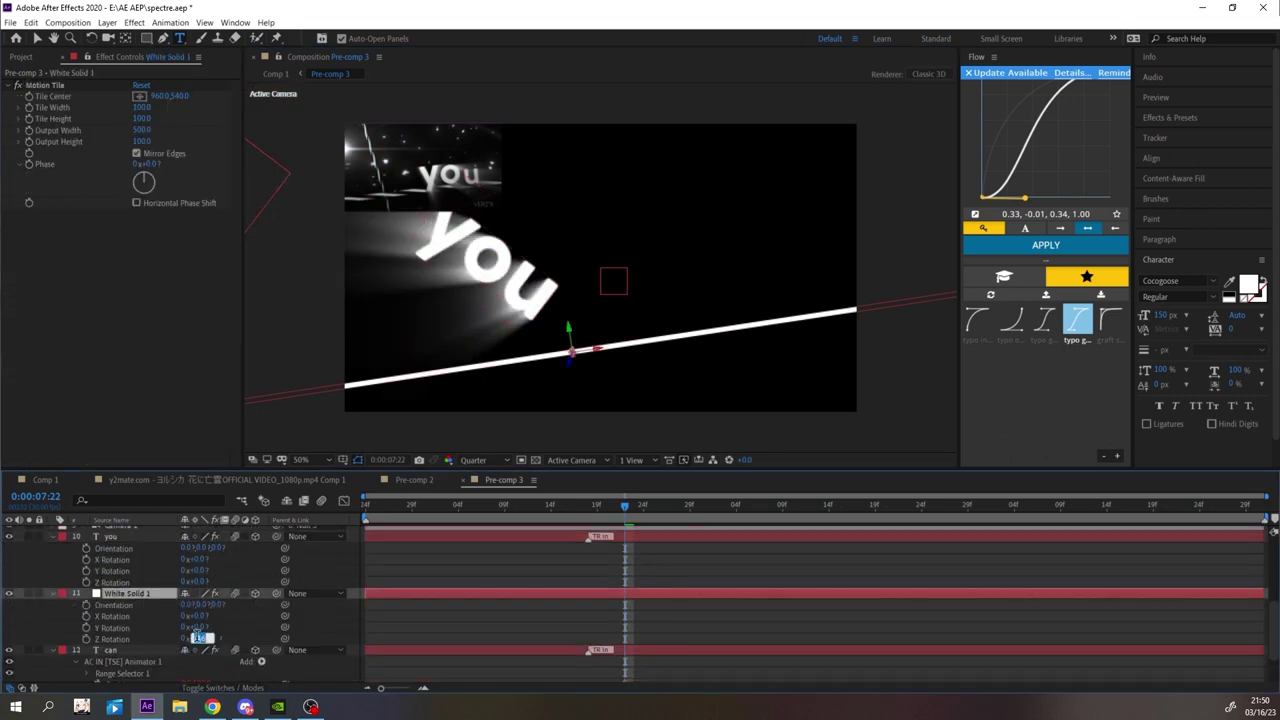
key(Return)
key(v)
click(490, 270)
drag(511, 275, 588, 312)
- Shift the "you" layer to start at about 0:00:07:08 and play back the text's entrance
key(shift+Page_Up)
key([)
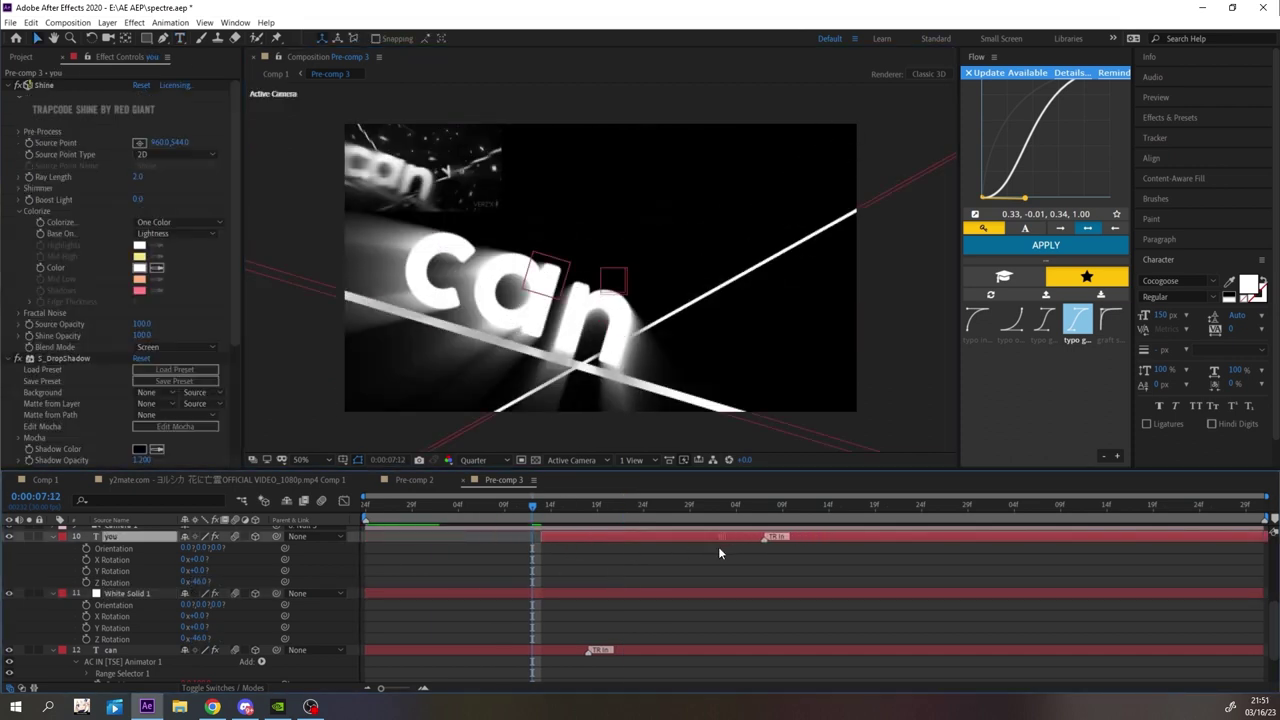
key(space)
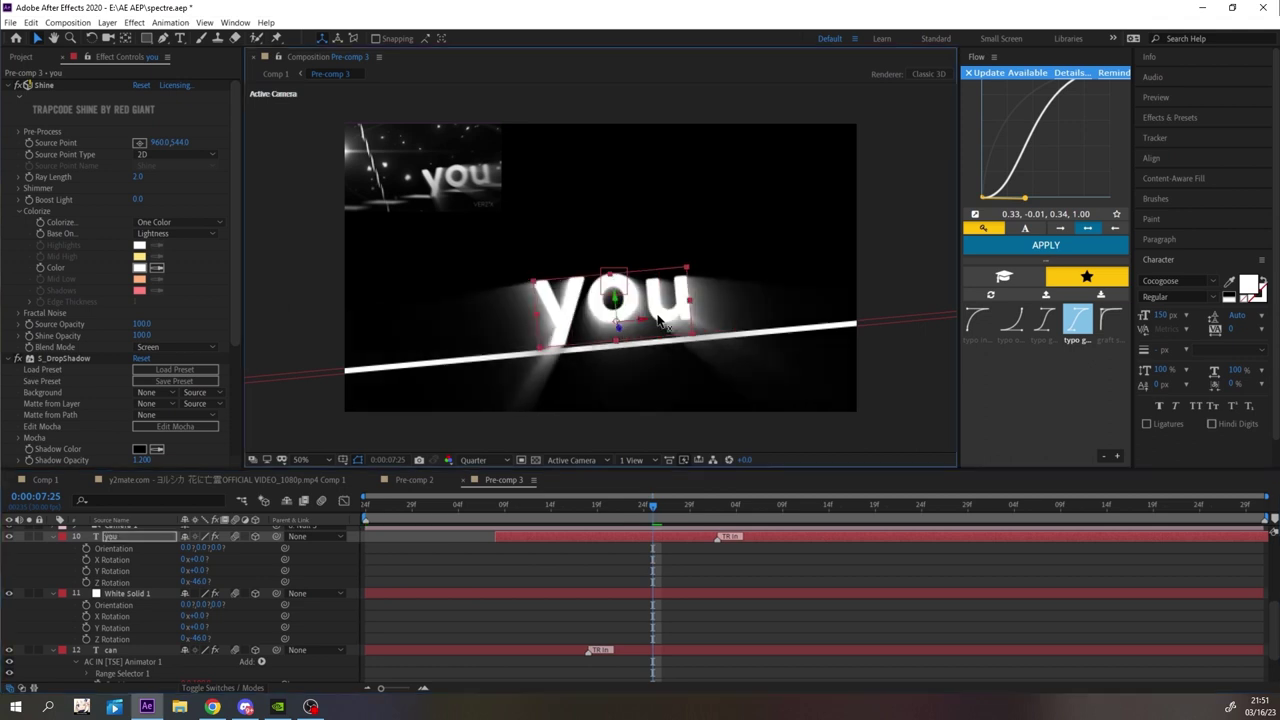
key(space)
click(484, 502)
key(space)
key(space)
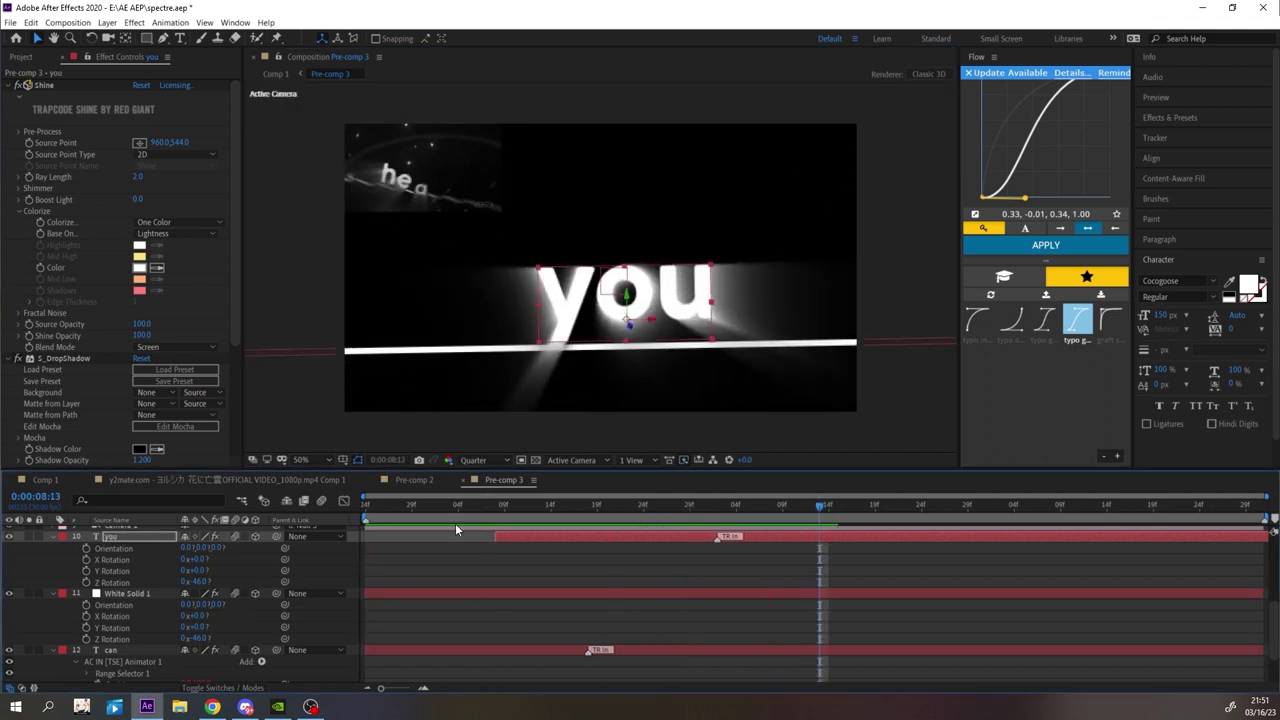
- Add Position and Z Rotation keyframes at 0:00:07:17 to the null on layer 6
key(space)
key(j)
scroll(639, 568, up, 4)
click(636, 561)
key(p)
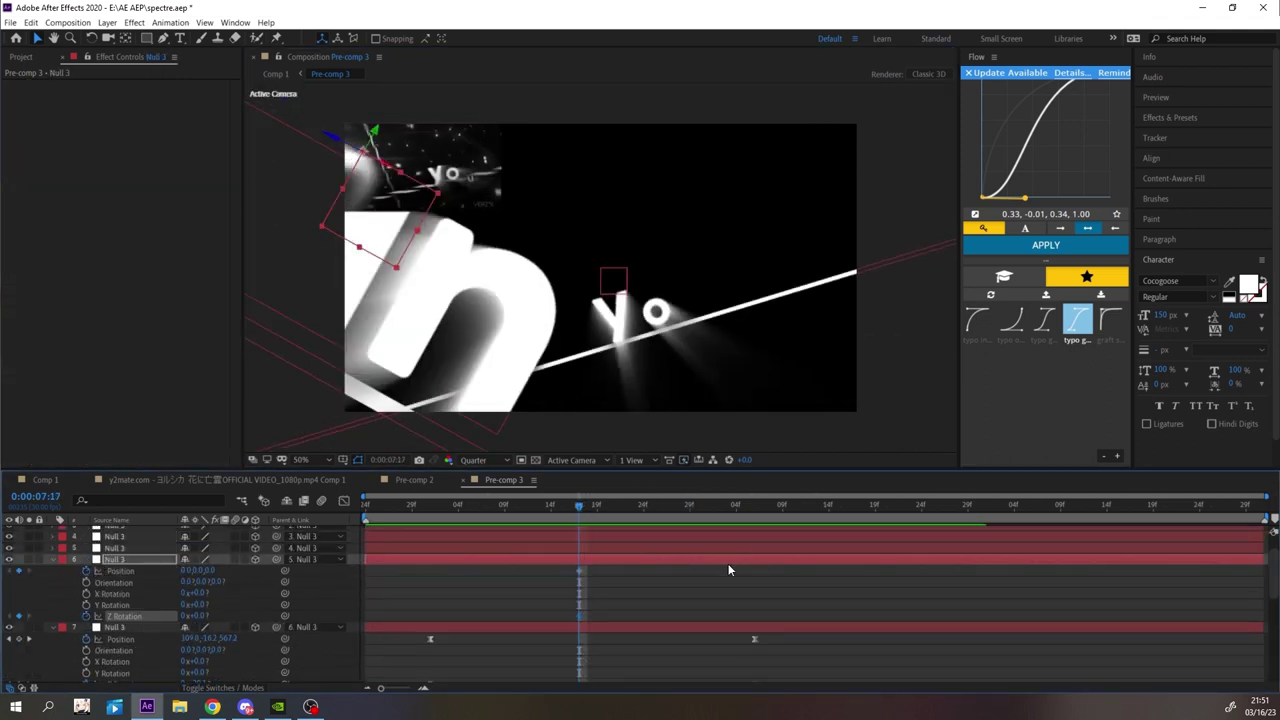
- Duplicate the second line's layer, place the copy above the "you" layer and offset its Position Y upward
scroll(728, 563, down, 3)
scroll(829, 587, down, 2)
click(113, 615)
key(ctrl+d)
drag(116, 615, 132, 553)
key(p)
drag(214, 571, 150, 571)
click(791, 506)
drag(775, 502, 650, 503)
- Set the new line's Z Rotation to 34° and Position to about 865, 1792, 1932, and slide "you" along its own line
key(r)
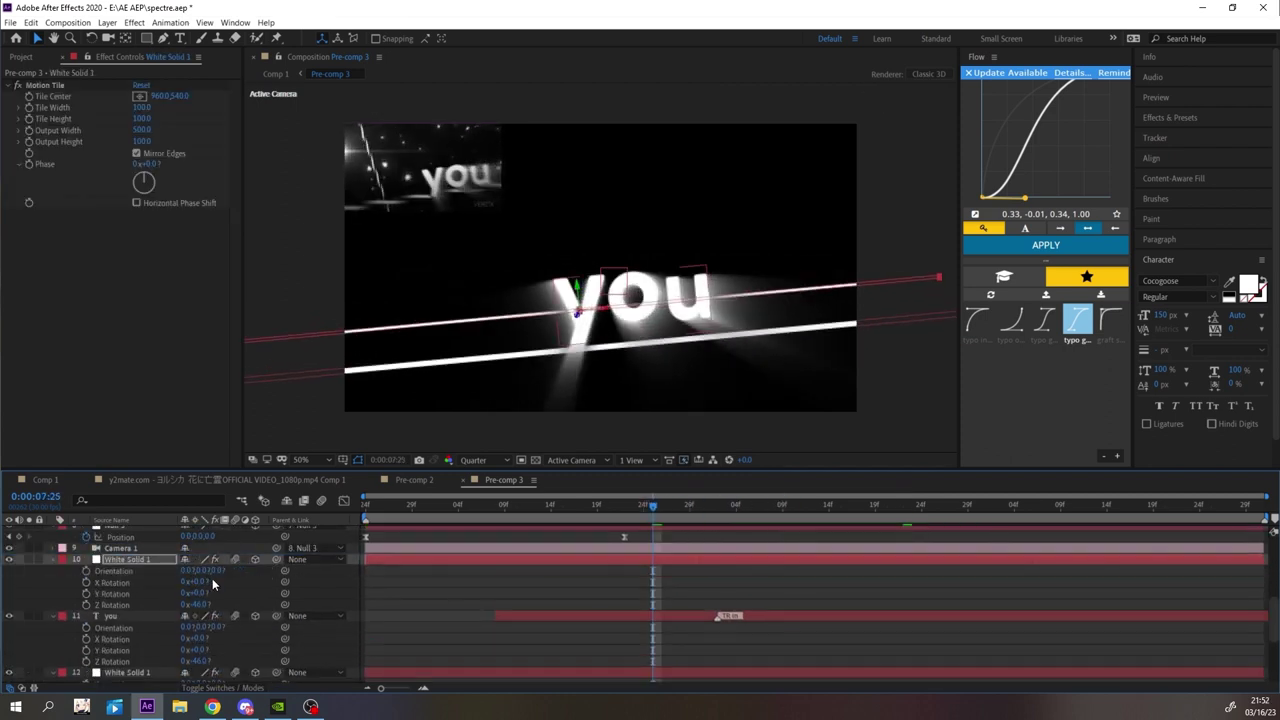
drag(591, 322, 340, 322)
click(662, 322)
drag(662, 322, 684, 316)
click(671, 581)
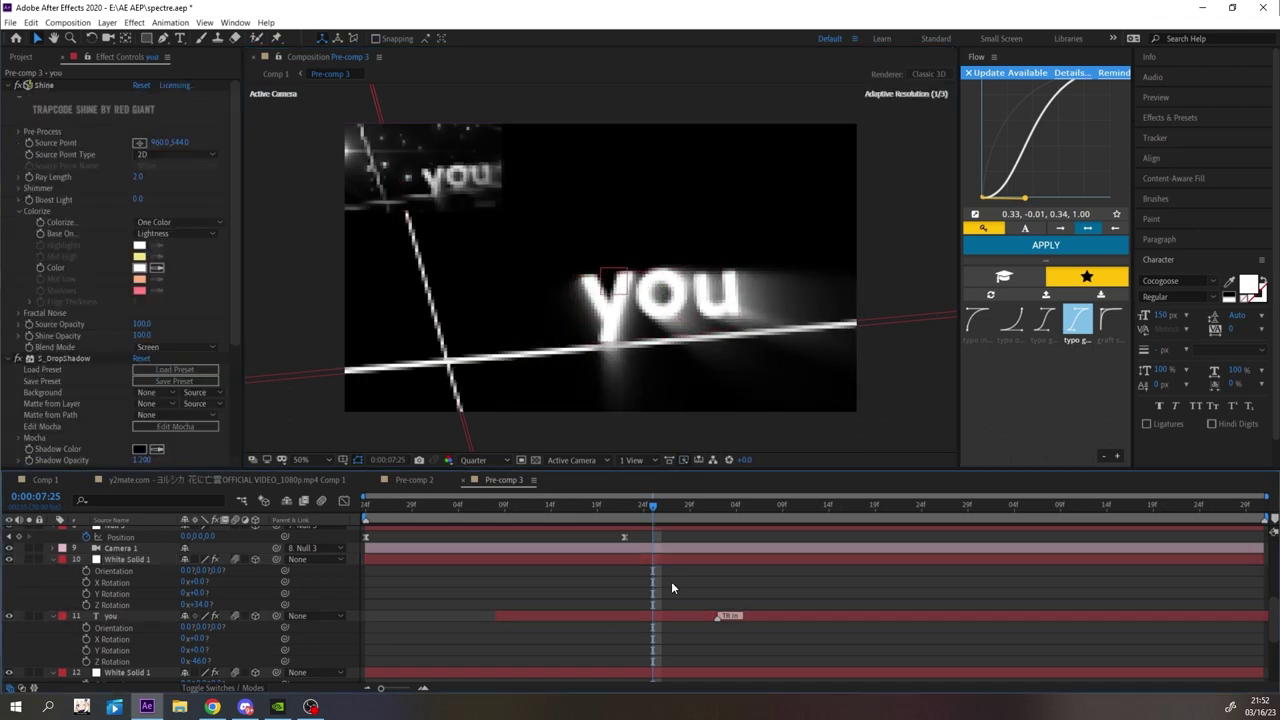
- Keyframe the layer 6 null at 0:00:08:19 with Position -529, 184, 860 and Z Rotation 79°
key(space)
scroll(690, 588, up, 5)
key(space)
key(Page_Up)
key(Page_Up)
key(Page_Up)
drag(202, 645, 253, 645)
drag(185, 600, 399, 600)
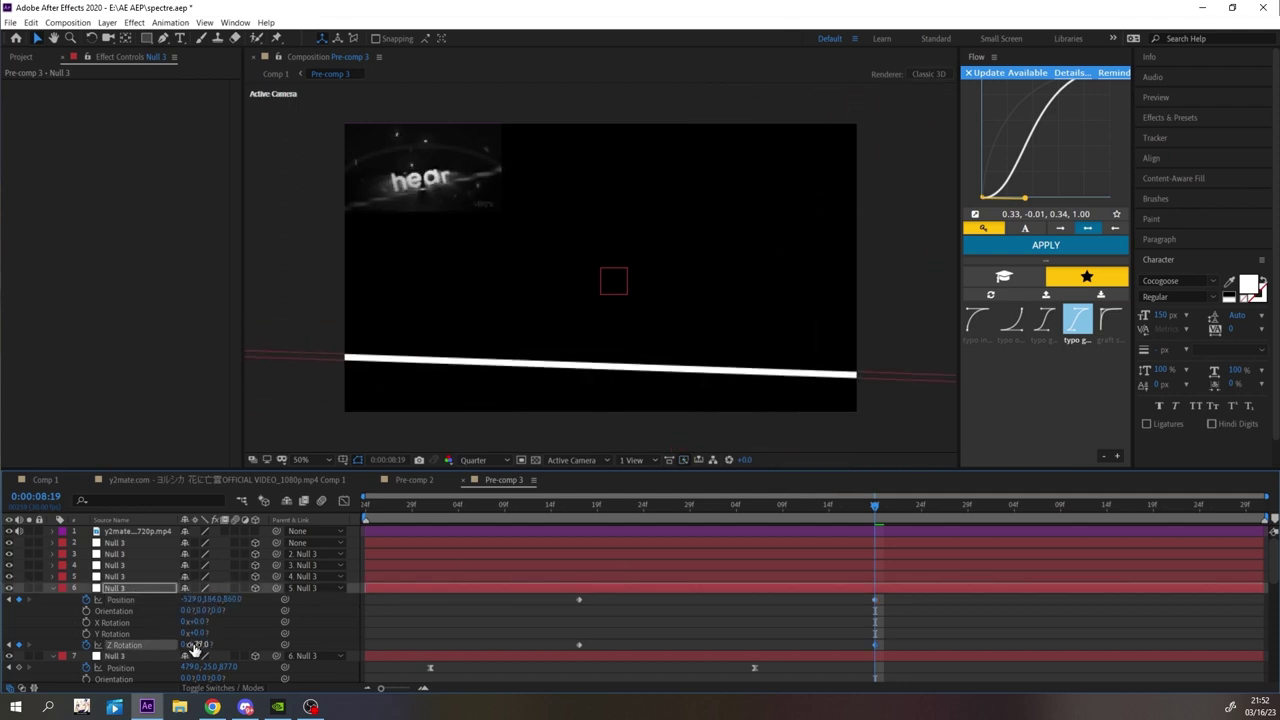
key(Return)
- Apply the saved Flow easing curve to the layer 6 null's keyframes and shift them to run from about 0:00:07:21 to 0:00:08:29
click(1046, 245)
drag(935, 640, 617, 600)
key(space)
key(space)
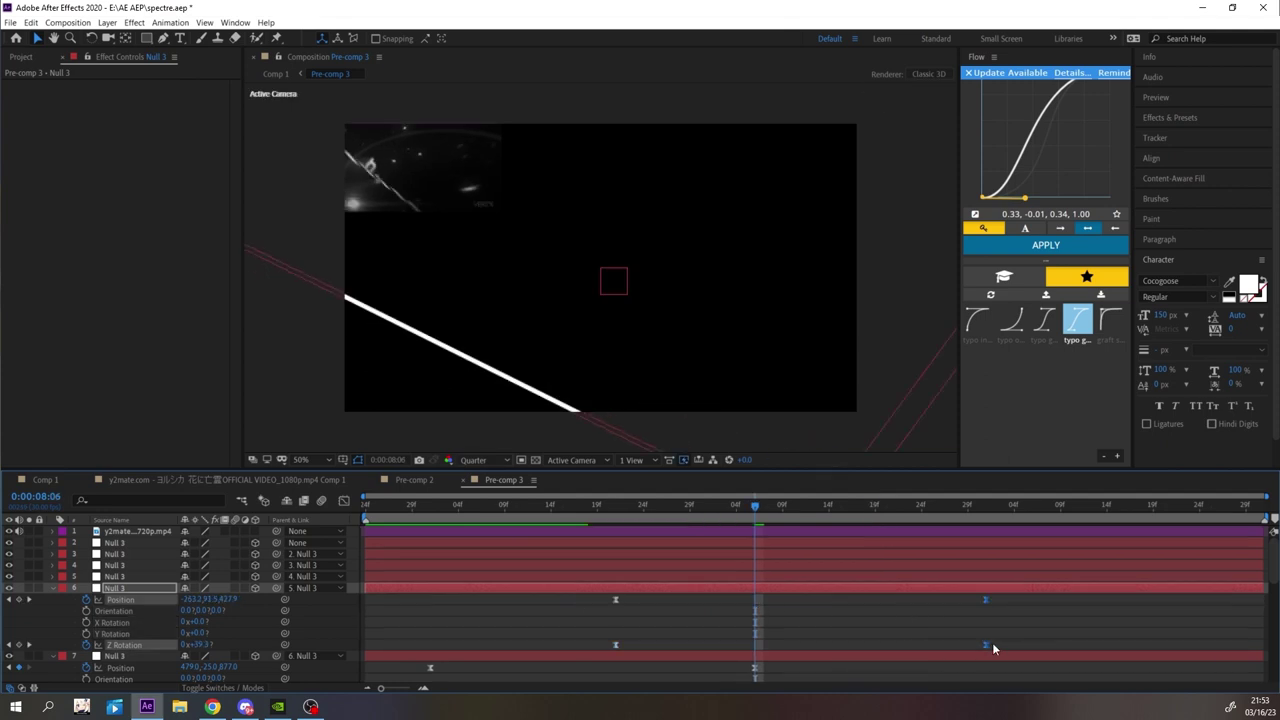
drag(993, 646, 964, 639)
key(space)
- Set the layer 6 null's Position Z to 1042 at 0:00:08:29 and play back the move
click(961, 509)
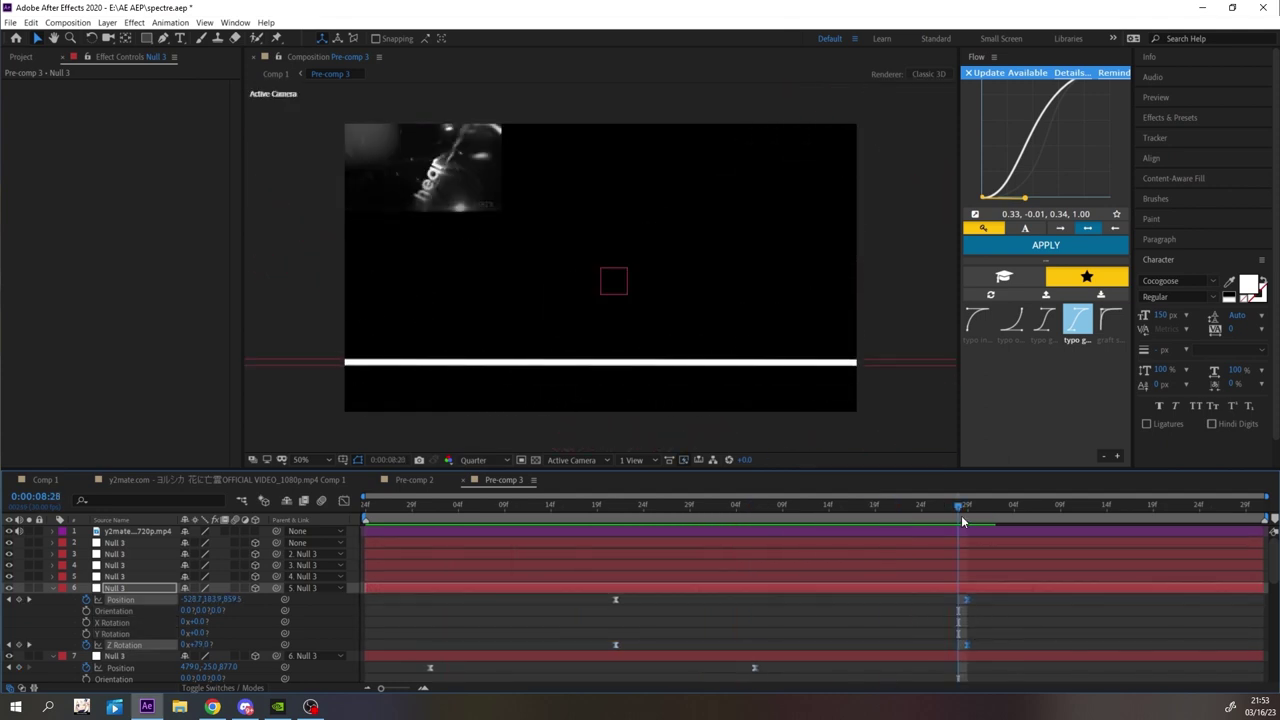
drag(961, 515, 967, 515)
click(667, 365)
drag(235, 600, 350, 583)
key(space)
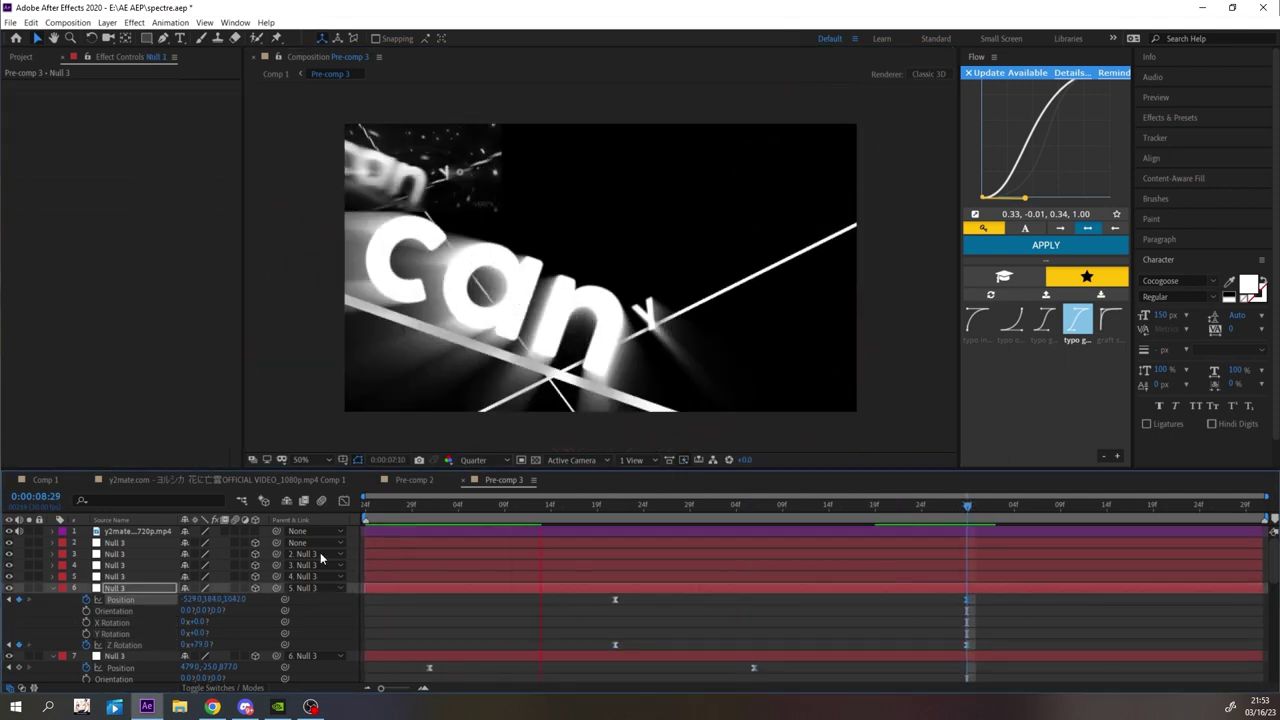
- Duplicate the "you" text above the third line's layer, starting at about 0:00:07:27, and change its text to "here"
scroll(450, 600, down, 5)
click(512, 588)
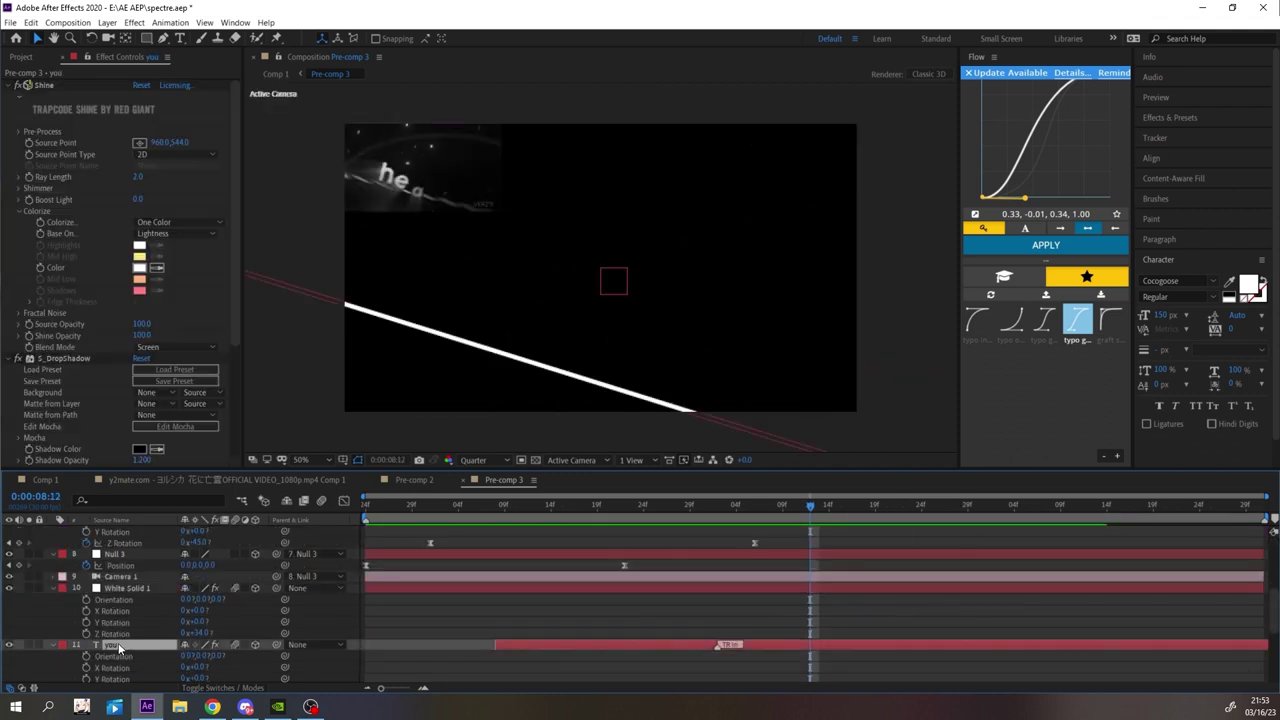
double_click(717, 588)
text(here)
- Copy the third line's Position and Z Rotation onto the "here" text layer
click(126, 600)
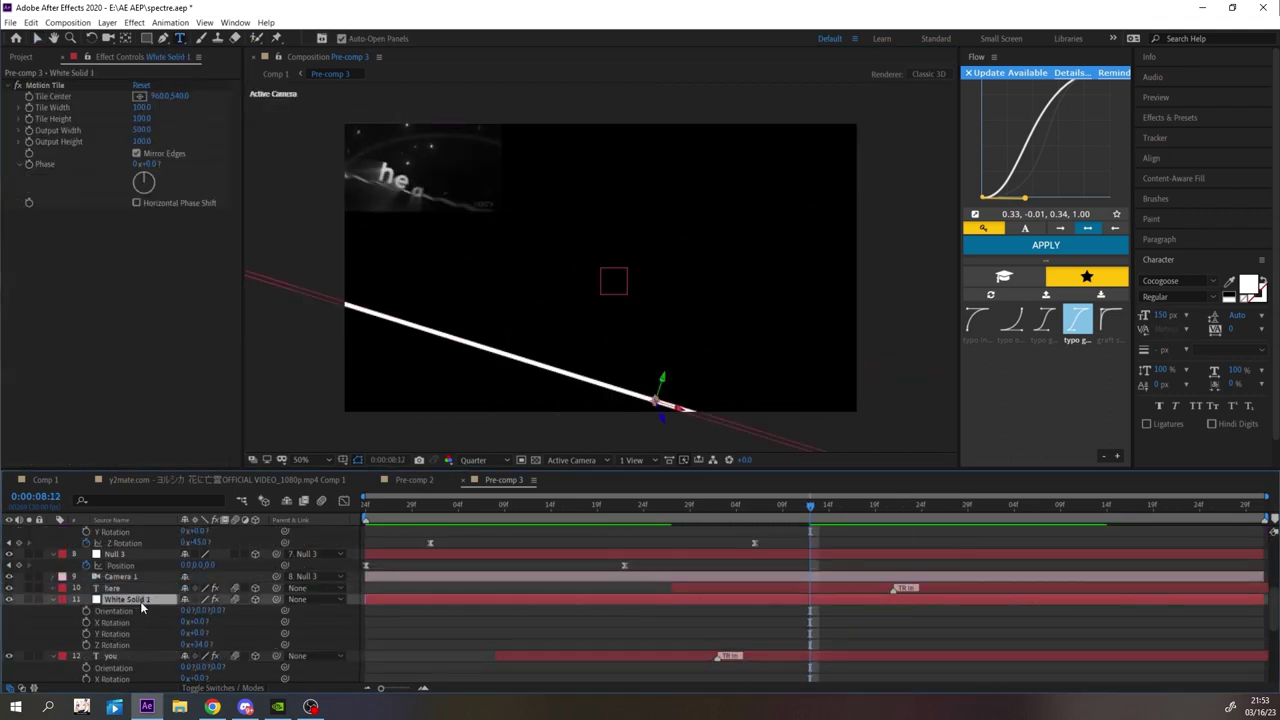
key(shift+p)
click(120, 611)
key(ctrl+c)
click(118, 588)
key(ctrl+v)
click(118, 655)
key(ctrl+c)
click(128, 589)
key(ctrl+v)
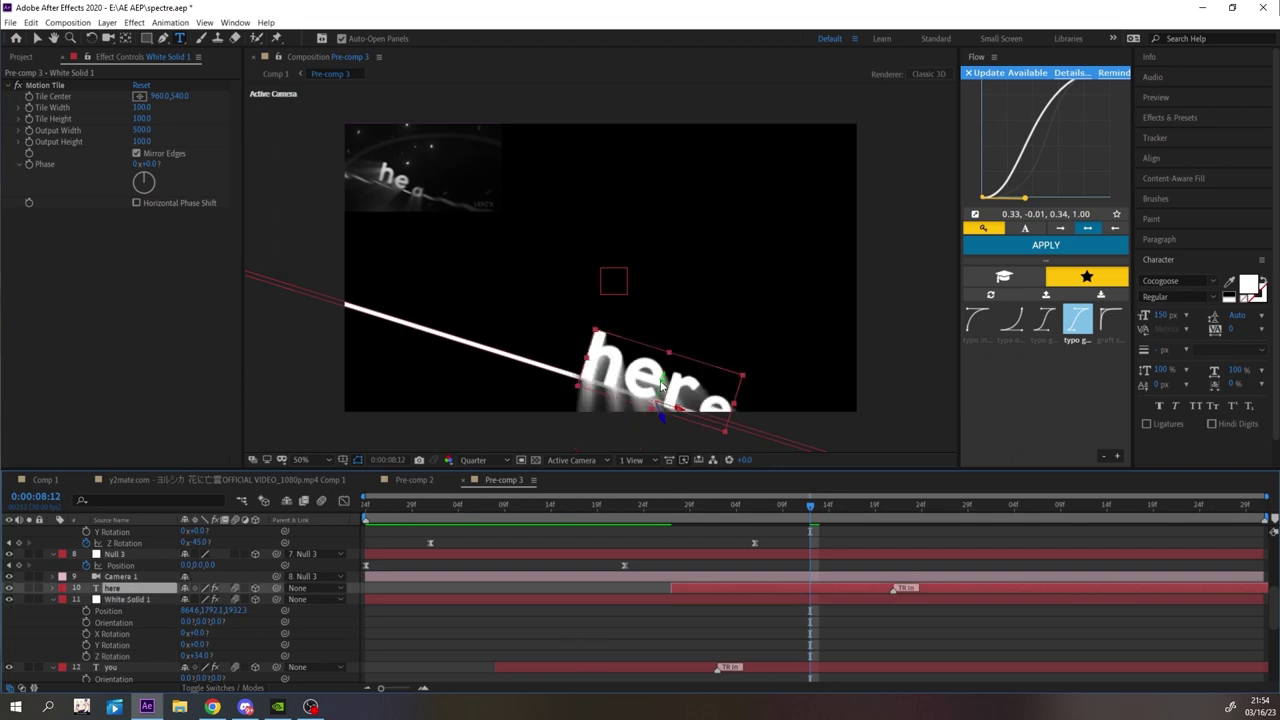
- Move the "here" text up the third line so it stands on the line, and play back the scene
click(735, 622)
key(v)
drag(662, 382, 634, 383)
key(space)
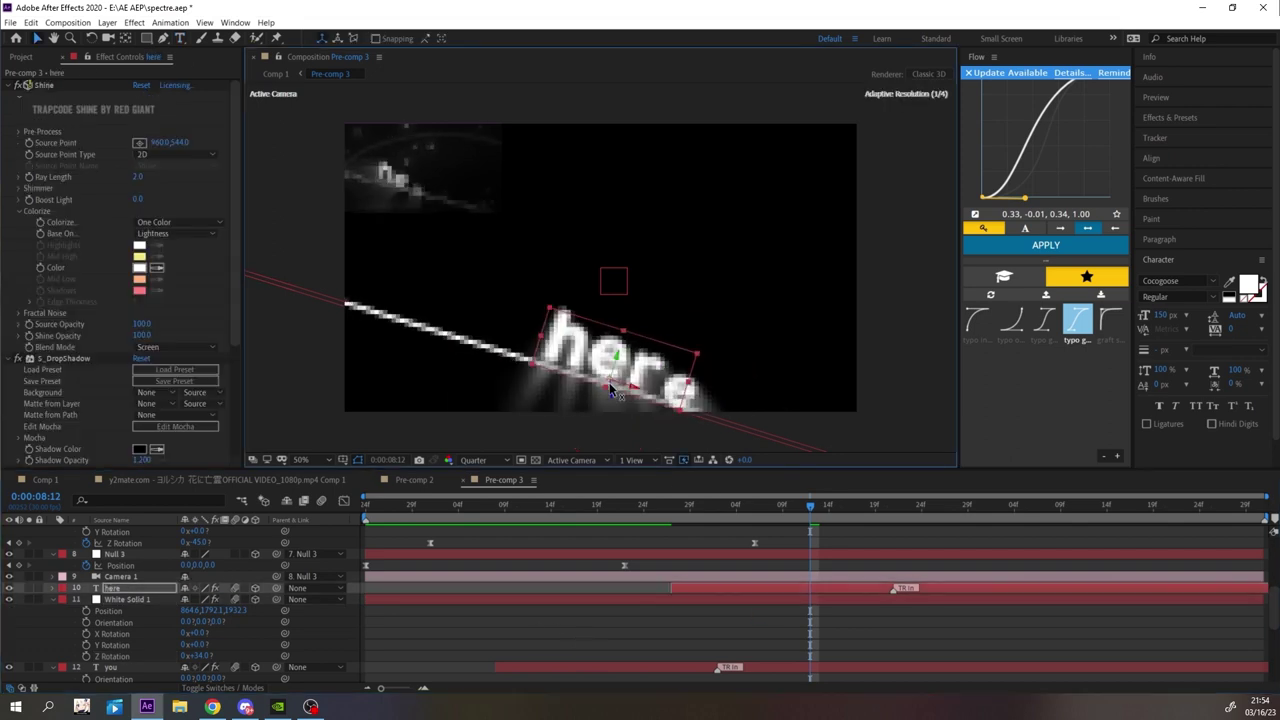
key(space)
- Correct the text from "here" to "hear" and play back the animation
double_click(763, 588)
text(hear)
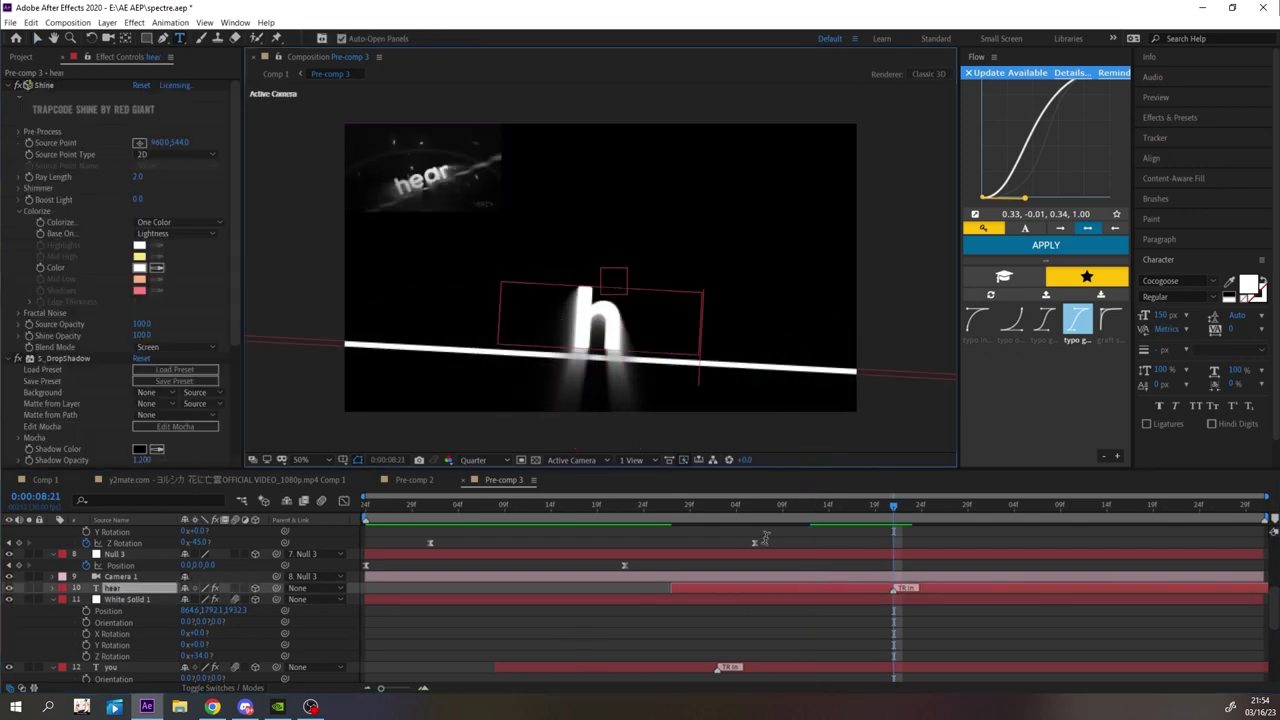
click(675, 606)
key(space)
key(space)
key(space)
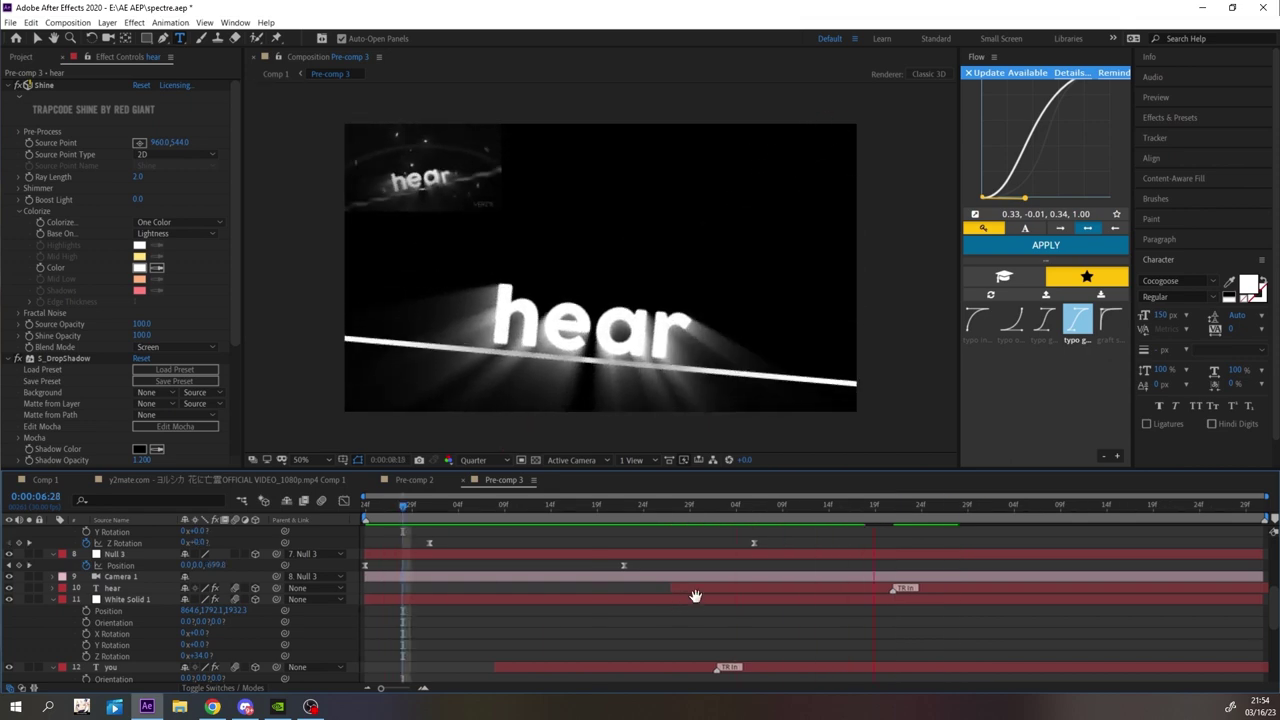
- Shift the "hear" layer to start at about 0:00:08:02 and play back its timing
key(space)
drag(777, 589, 824, 588)
key(space)
- Move the layer 6 null's keyframes to about 0:00:07:18 and 0:00:08:26, and set its ending Position to -572, 324, 1042
scroll(574, 550, up, 5)
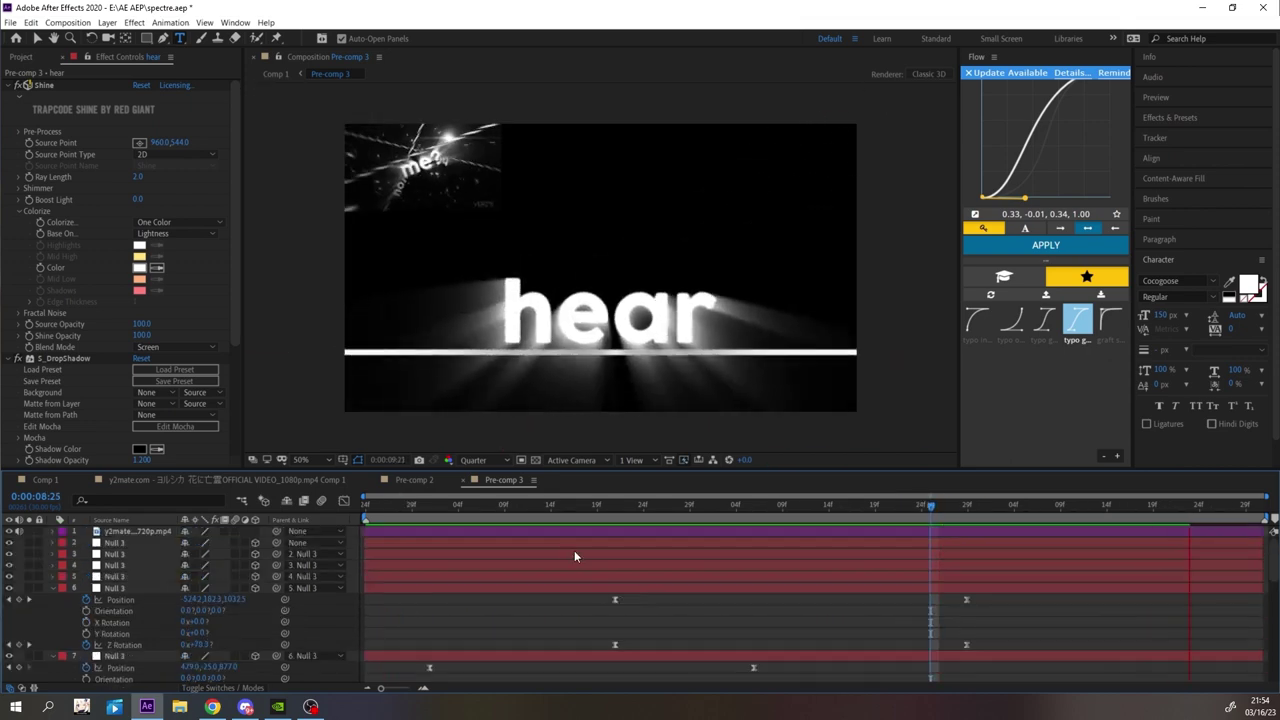
drag(966, 645, 929, 639)
drag(580, 600, 588, 600)
click(802, 604)
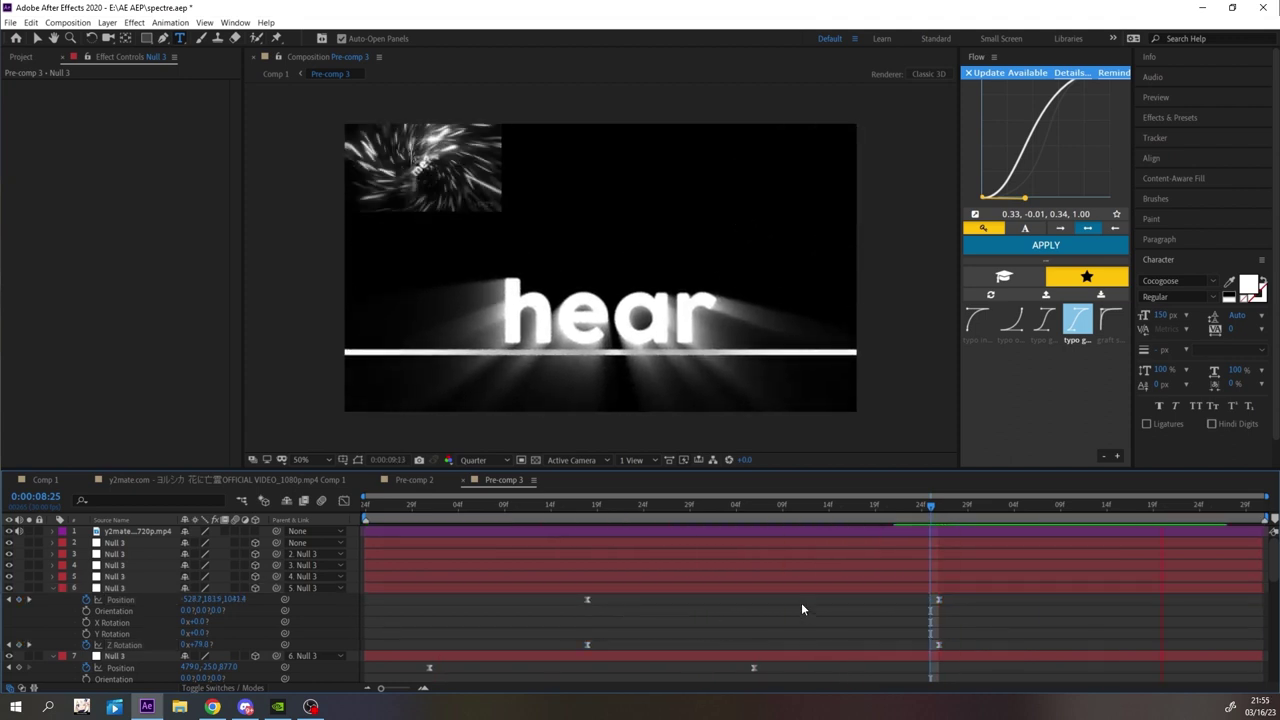
key(space)
click(937, 514)
drag(212, 600, 233, 600)
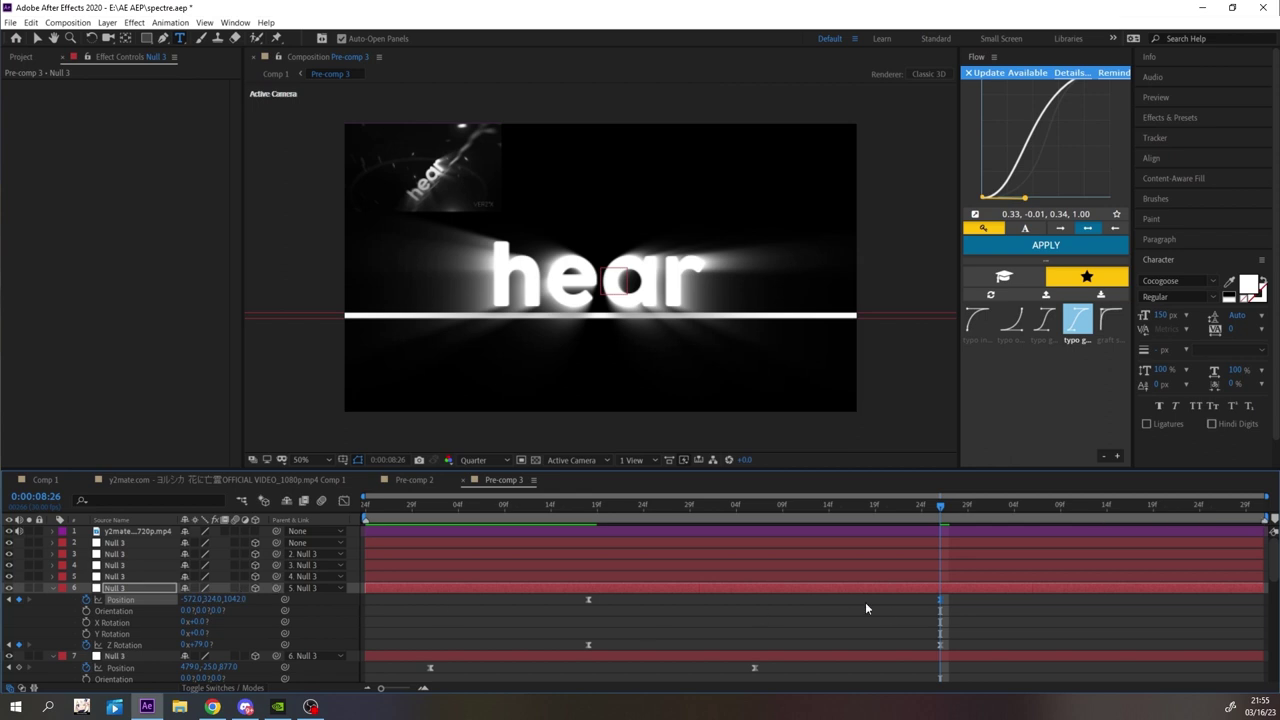
- Add Position and Z Rotation keyframes at 0:00:08:06 to the camera's parent null
scroll(866, 608, down, 2)
click(784, 589)
scroll(784, 589, up, 1)
click(754, 508)
scroll(740, 540, down, 1)
click(19, 600)
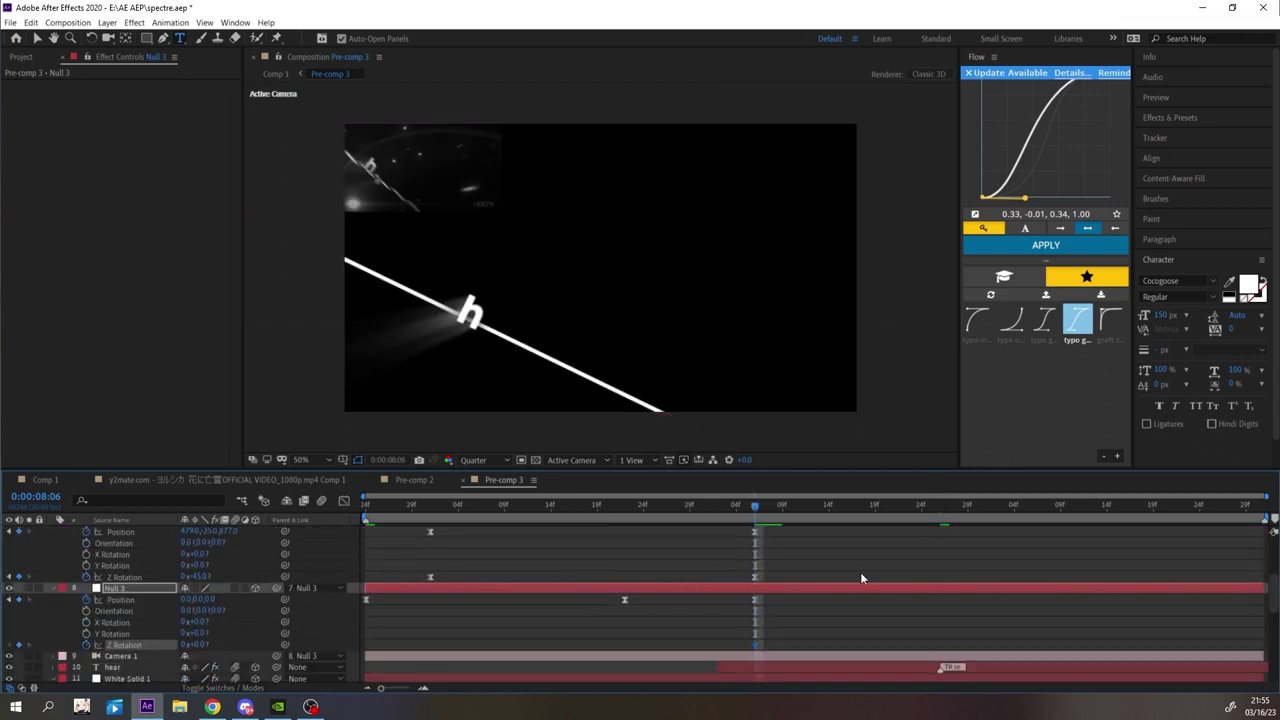
click(278, 707)
click(1266, 10)
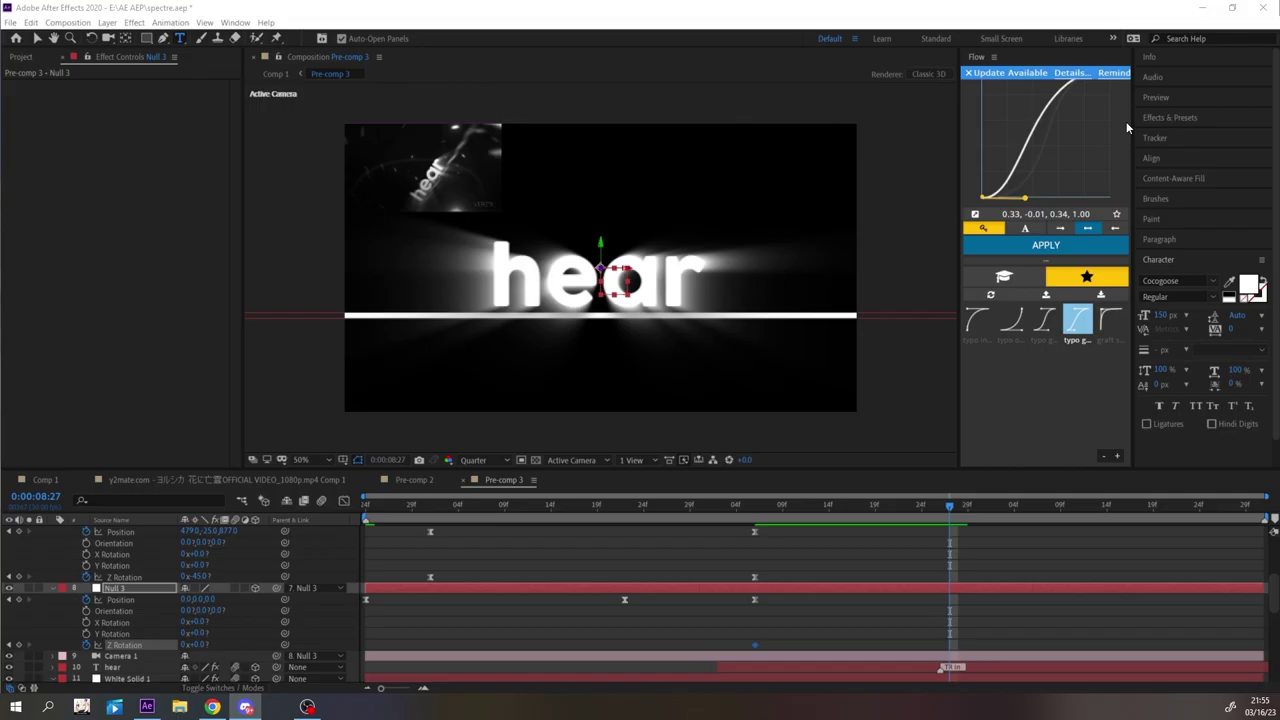
- Set the camera null's Z Rotation to 180° and Position Z to -323 at 0:00:08:27
drag(222, 646, 260, 646)
click(202, 645)
text(180)
key(Return)
drag(211, 600, 168, 600)
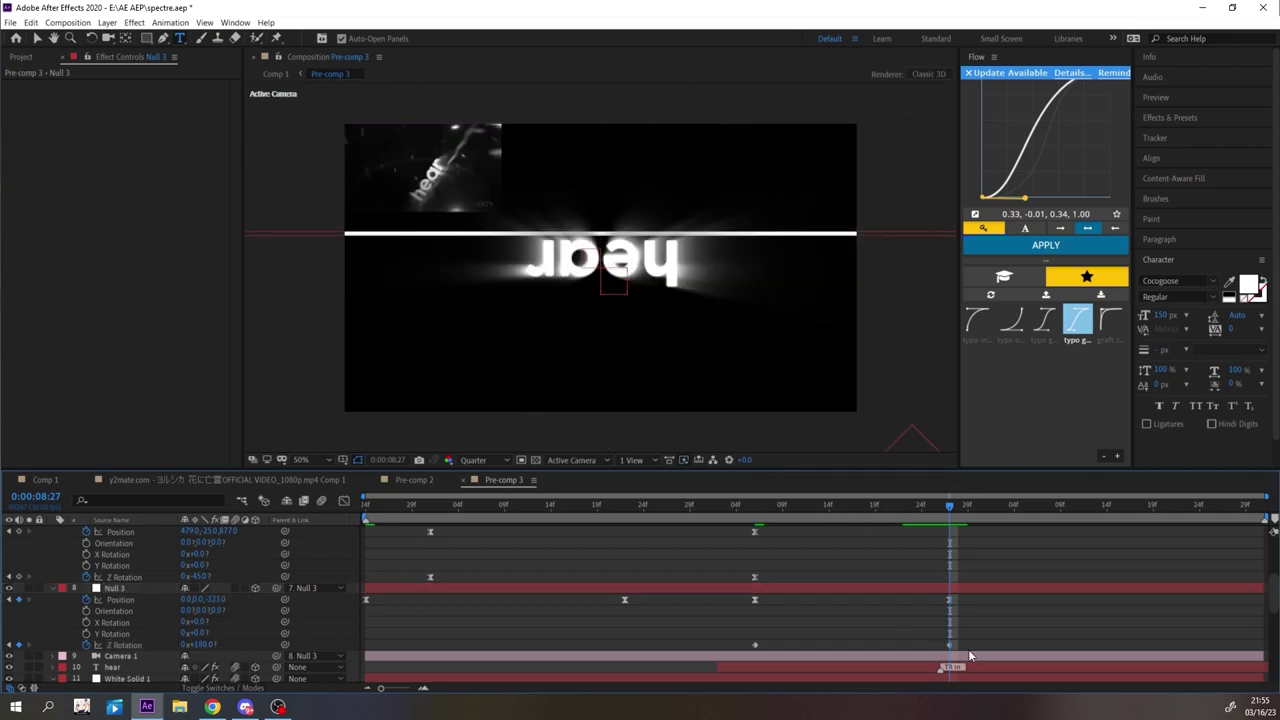
- Move the camera null's ending Position and Z Rotation keyframes to about 0:00:09:15 and apply the saved Flow curve to the move
drag(968, 649, 938, 596)
drag(950, 643, 1116, 640)
key(space)
drag(717, 595, 1140, 651)
click(1046, 245)
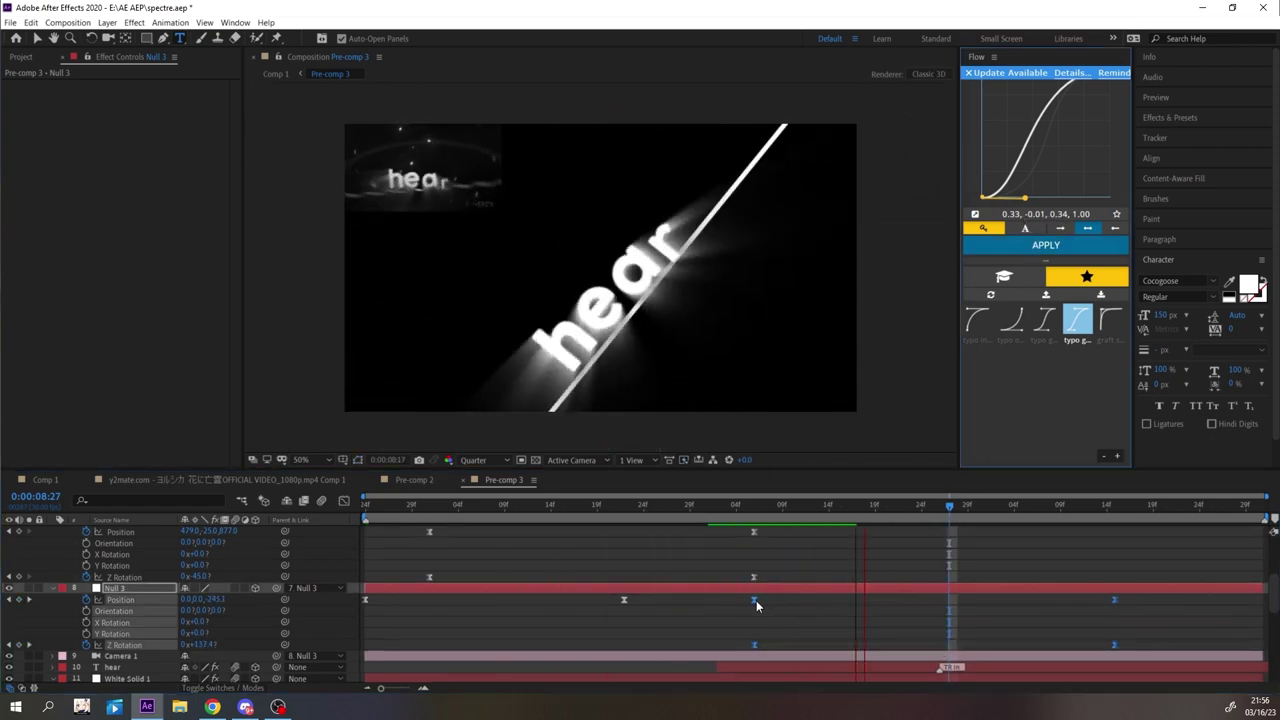
- Move the camera null's starting Position and Z Rotation keyframes to about 0:00:08:10 and its ending keyframes to the composition's end
drag(756, 601, 827, 596)
key(space)
key(space)
drag(1130, 597, 1190, 651)
drag(1171, 645, 1220, 641)
click(773, 506)
key(space)
key(space)
drag(783, 594, 826, 651)
drag(811, 644, 793, 643)
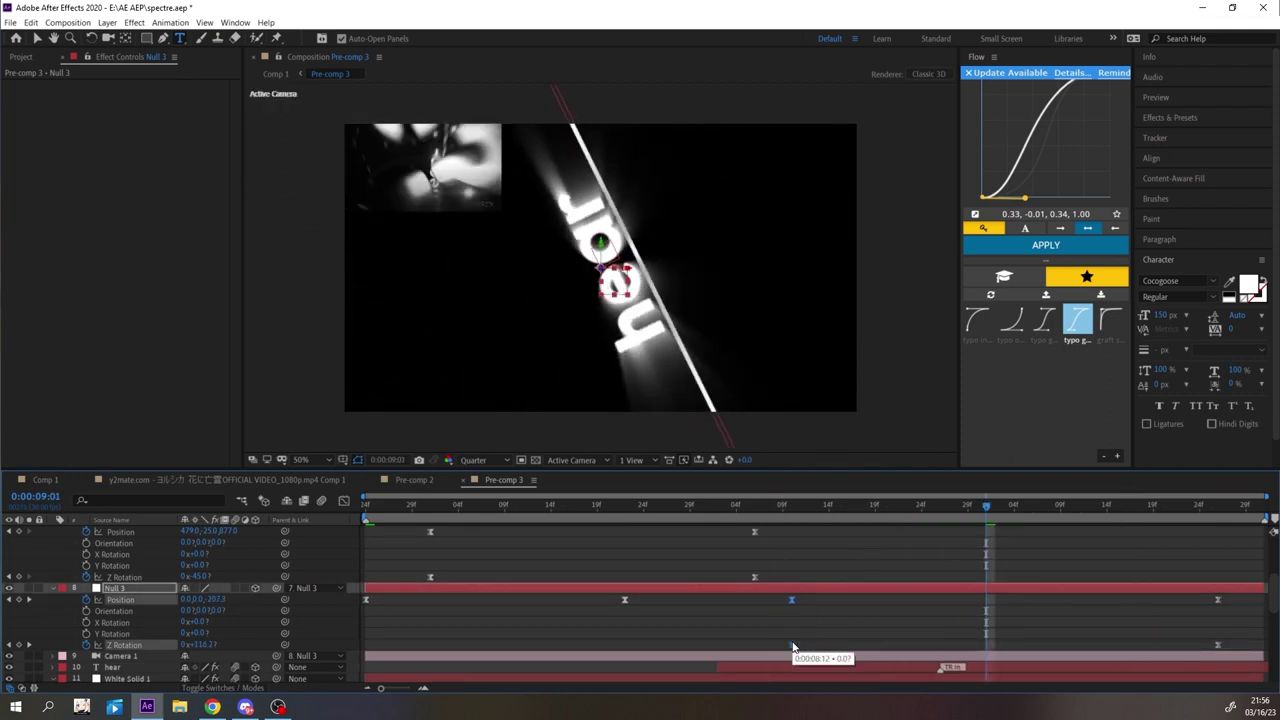
click(698, 504)
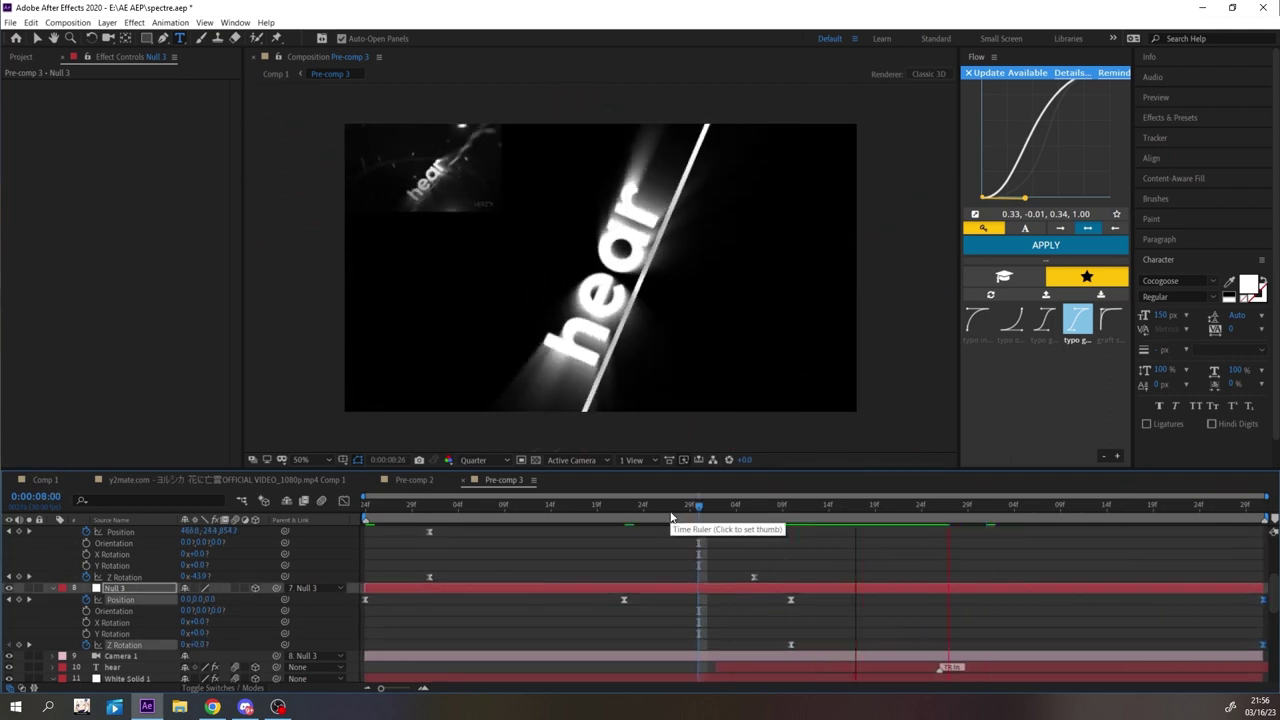
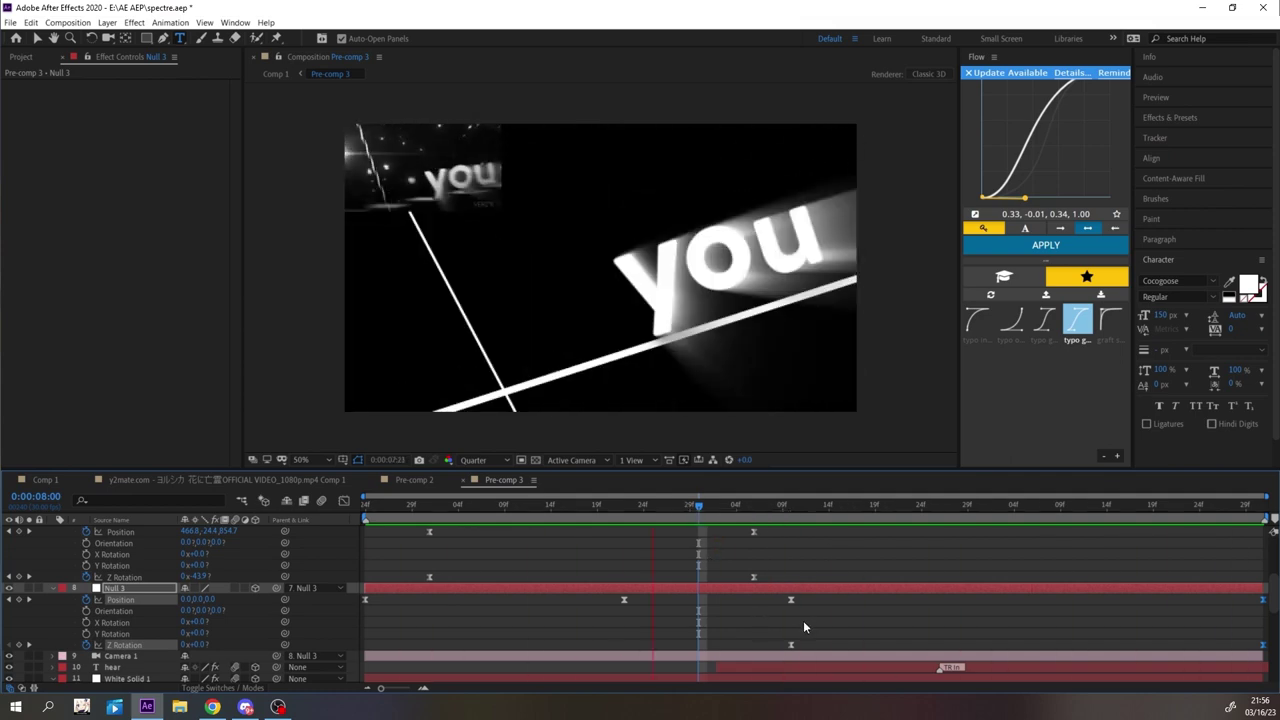
- Move the camera null's ending keyframes to 0:00:09:29, pull its Position Z farther back there, and play back
key(space)
drag(725, 506, 1225, 553)
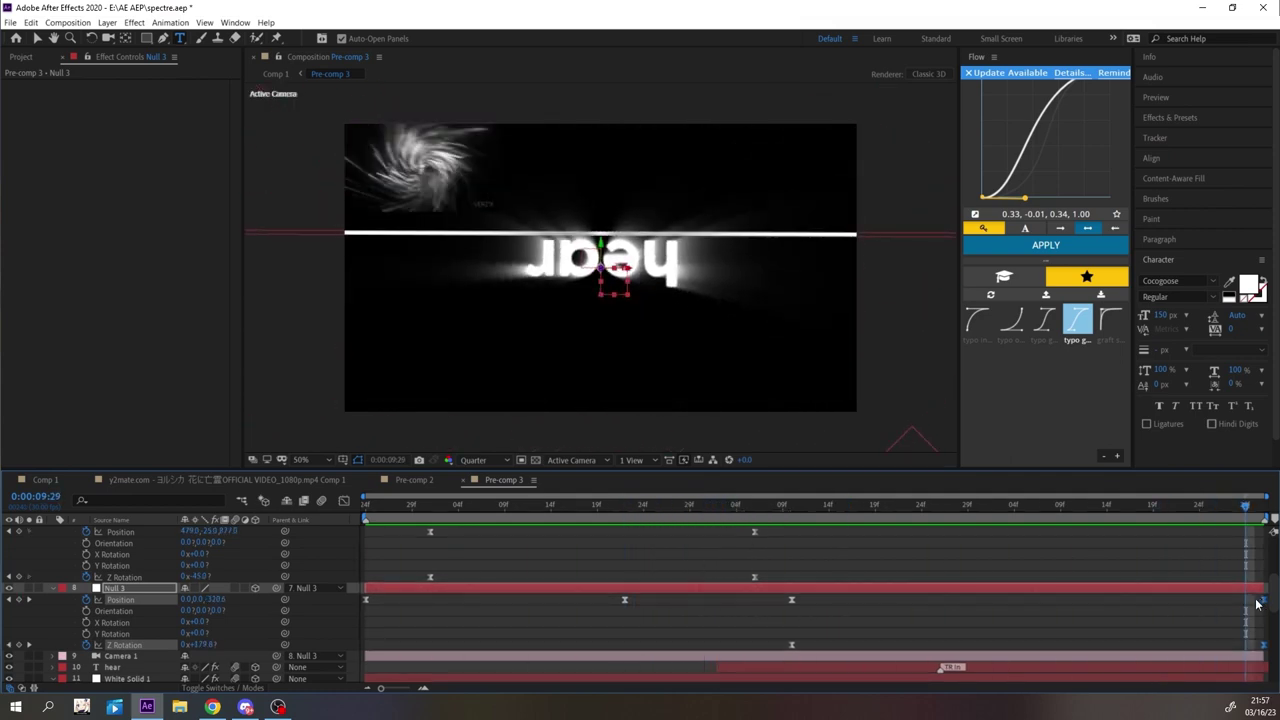
drag(1262, 600, 1245, 600)
drag(213, 600, 147, 595)
click(965, 510)
key(space)
key(space)
- Duplicate the third line's layer above the "hear" text, start the copy at about 0:00:08:10 and play back
scroll(742, 635, down, 2)
click(147, 611)
key(ctrl+d)
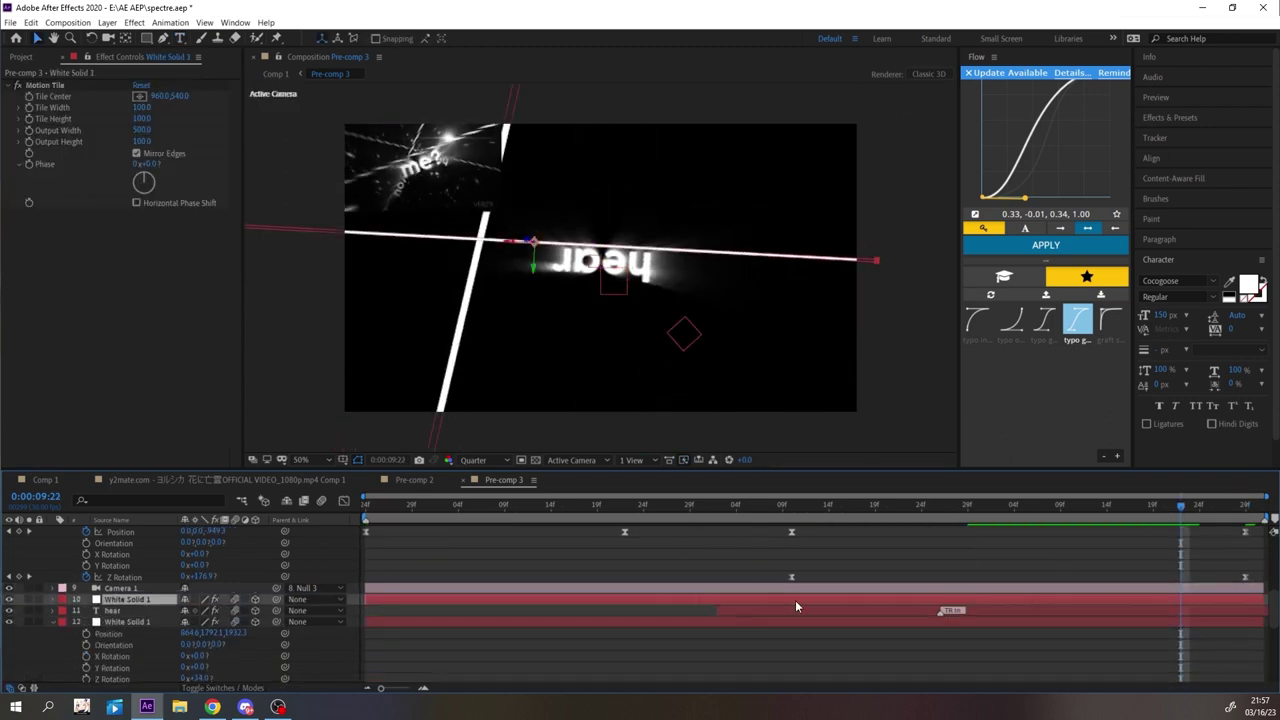
drag(822, 598, 791, 599)
click(683, 510)
key(space)
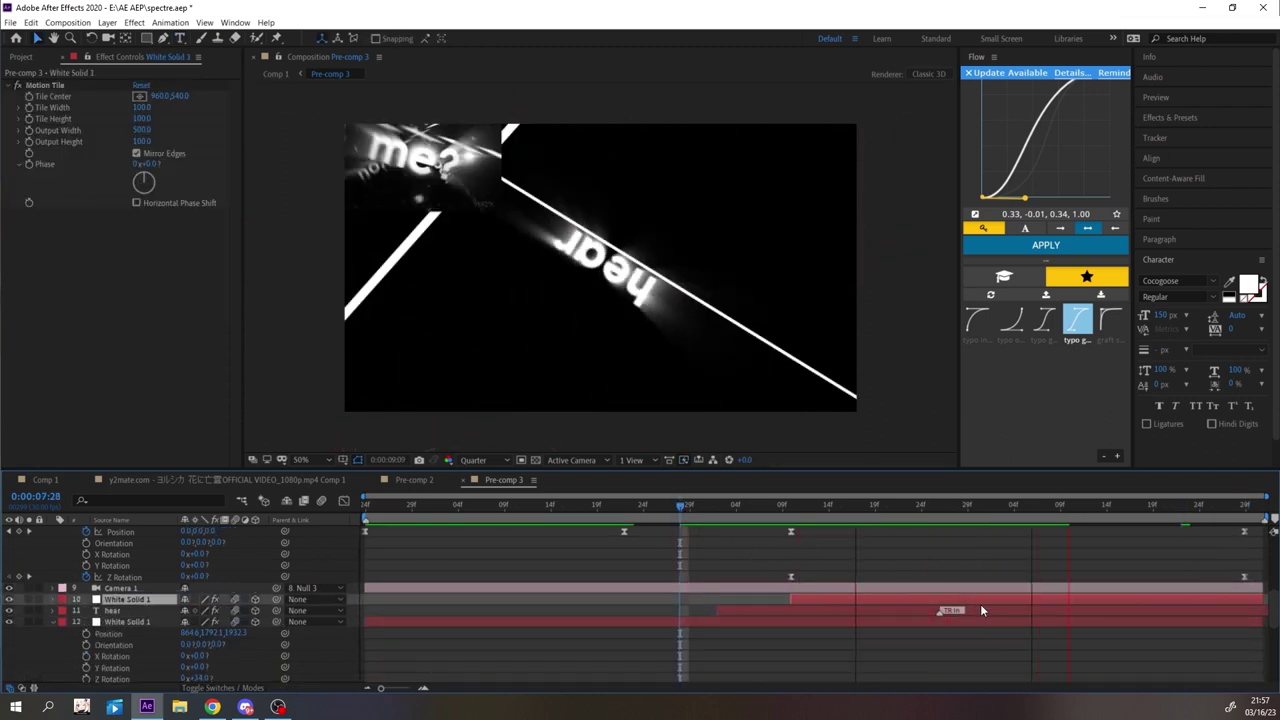
key(space)
- Set the newest line's Position Z to 841 by copying the depth value from the earlier layers
key(p)
click(334, 313)
scroll(334, 313, down, 2)
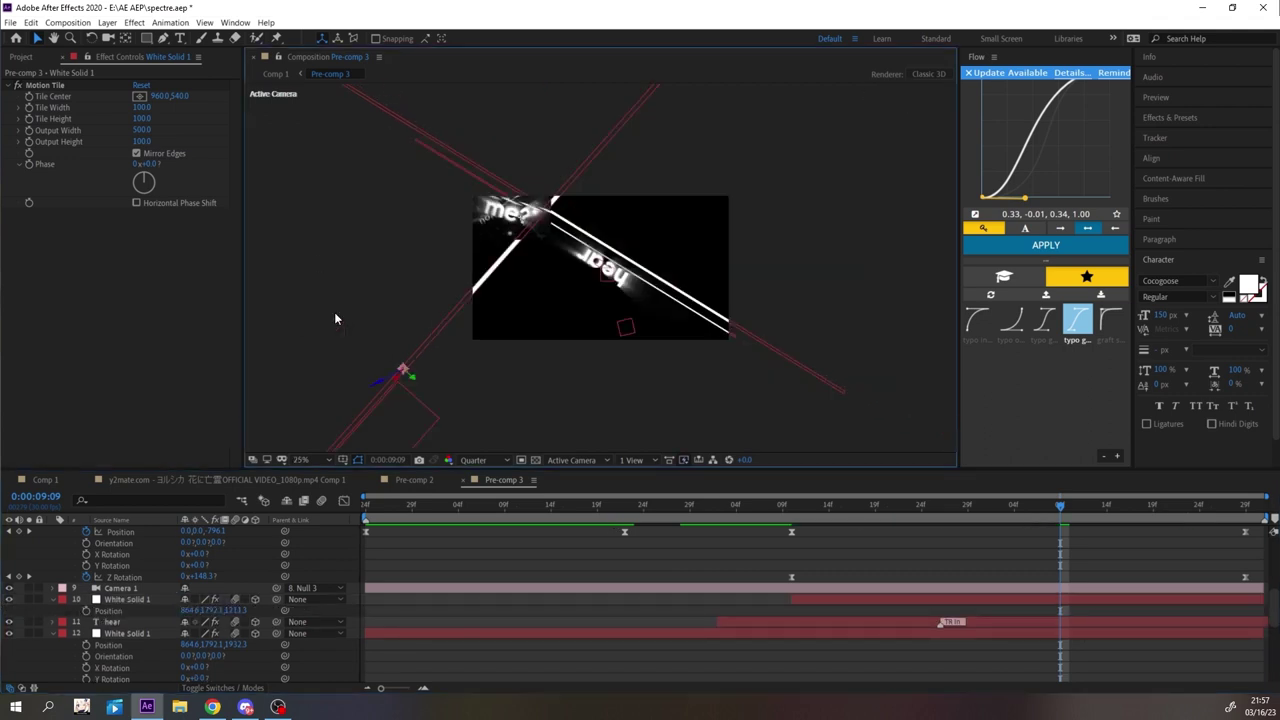
scroll(145, 630, down, 4)
key(p)
click(235, 632)
key(ctrl+c)
scroll(208, 580, up, 7)
scroll(208, 580, down, 3)
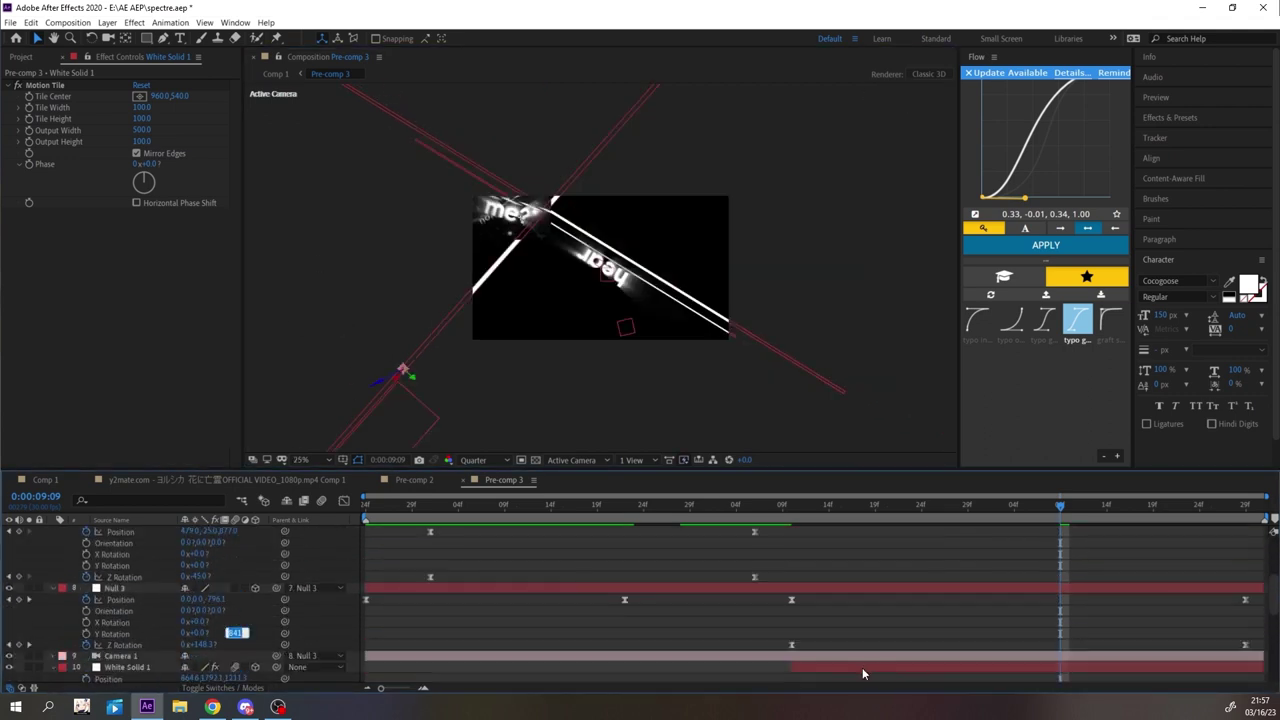
click(236, 645)
key(ctrl+v)
- Move the newest line in front of the "hear" line, set its Z Orientation to 23° and play back
click(148, 633)
key(r)
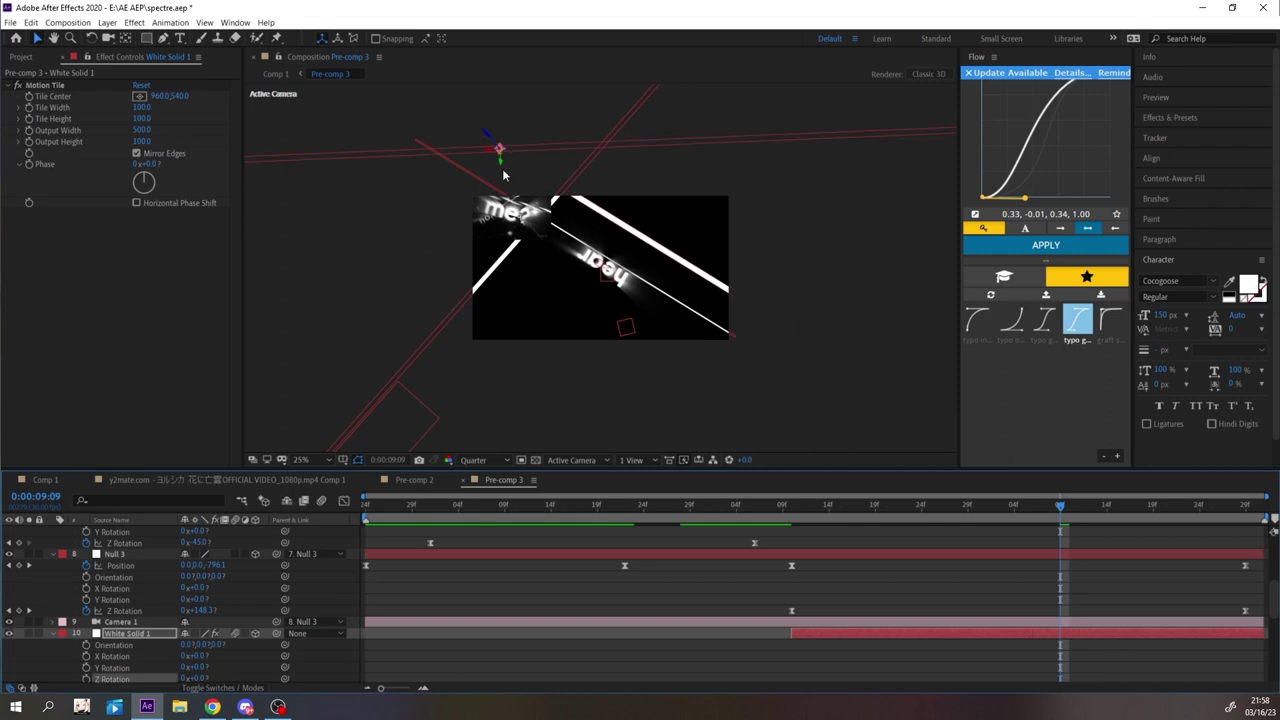
drag(503, 175, 505, 235)
drag(212, 645, 228, 644)
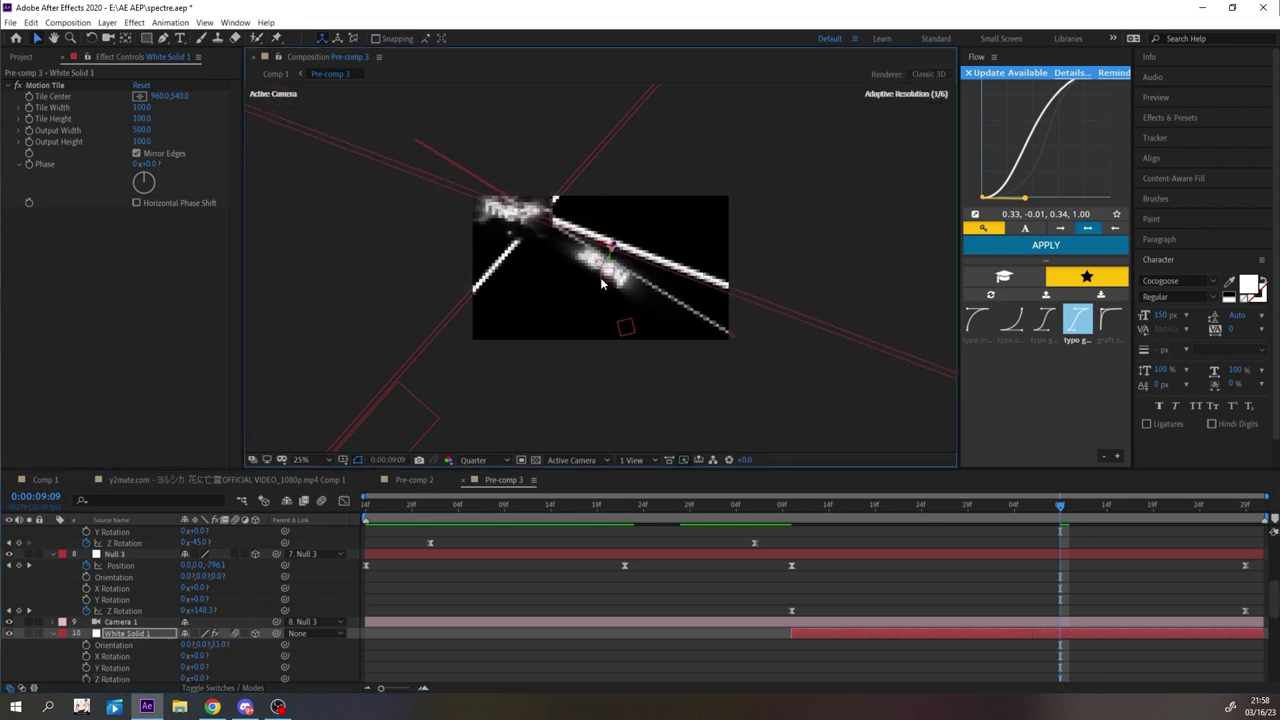
scroll(600, 283, up, 2)
key(space)
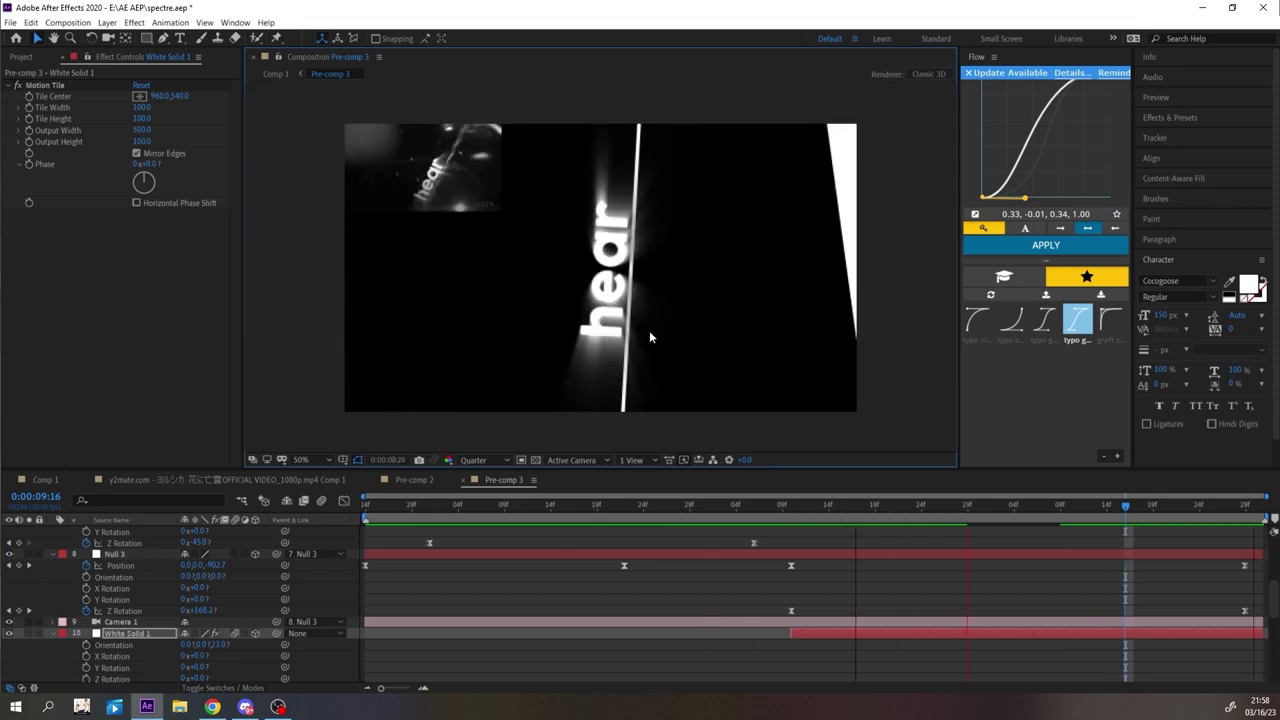
- Trim the newest line's start to 0:00:08:28, set its Position Z to 685 and play back
drag(1100, 508, 958, 516)
scroll(180, 637, up, 1)
scroll(212, 652, down, 1)
key(alt+bracketleft)
key(p)
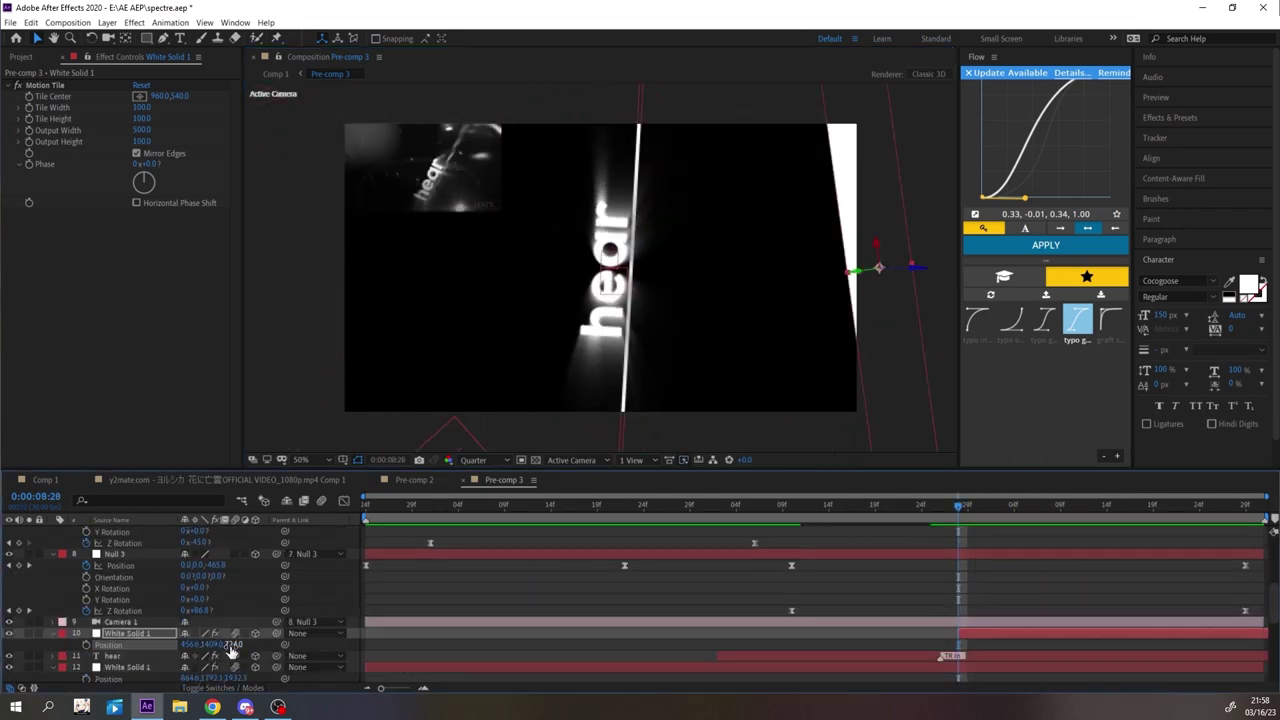
drag(232, 646, 726, 544)
key(space)
key(space)
scroll(897, 586, down, 2)
- Duplicate the "hear" text above the newest line, start it at about 0:00:09:00 and paste the line's position onto it
click(735, 591)
key(ctrl+d)
drag(122, 589, 156, 568)
drag(872, 565, 1132, 573)
click(120, 585)
key(ctrl+c)
click(134, 567)
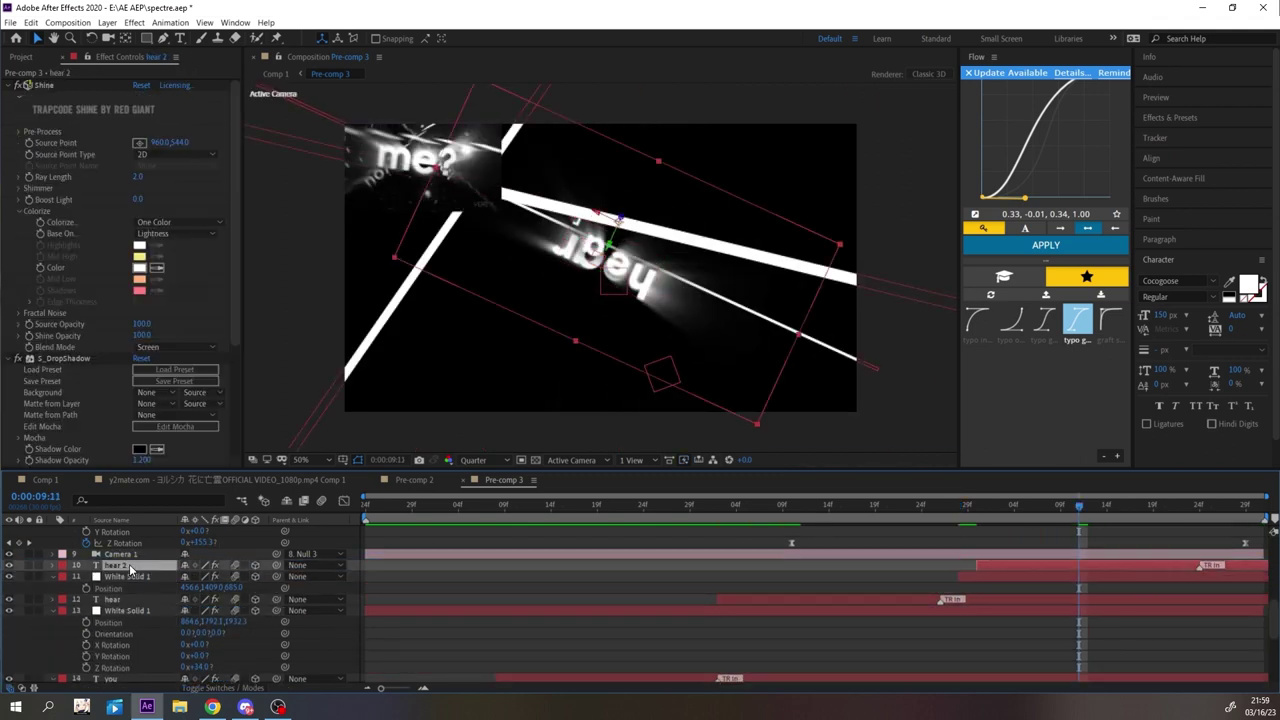
key(ctrl+v)
- Match the duplicated text's Z Orientation to the line's 23°, set its Z Rotation to 180° and play back
click(136, 577)
key(r)
click(118, 588)
click(138, 567)
key(r)
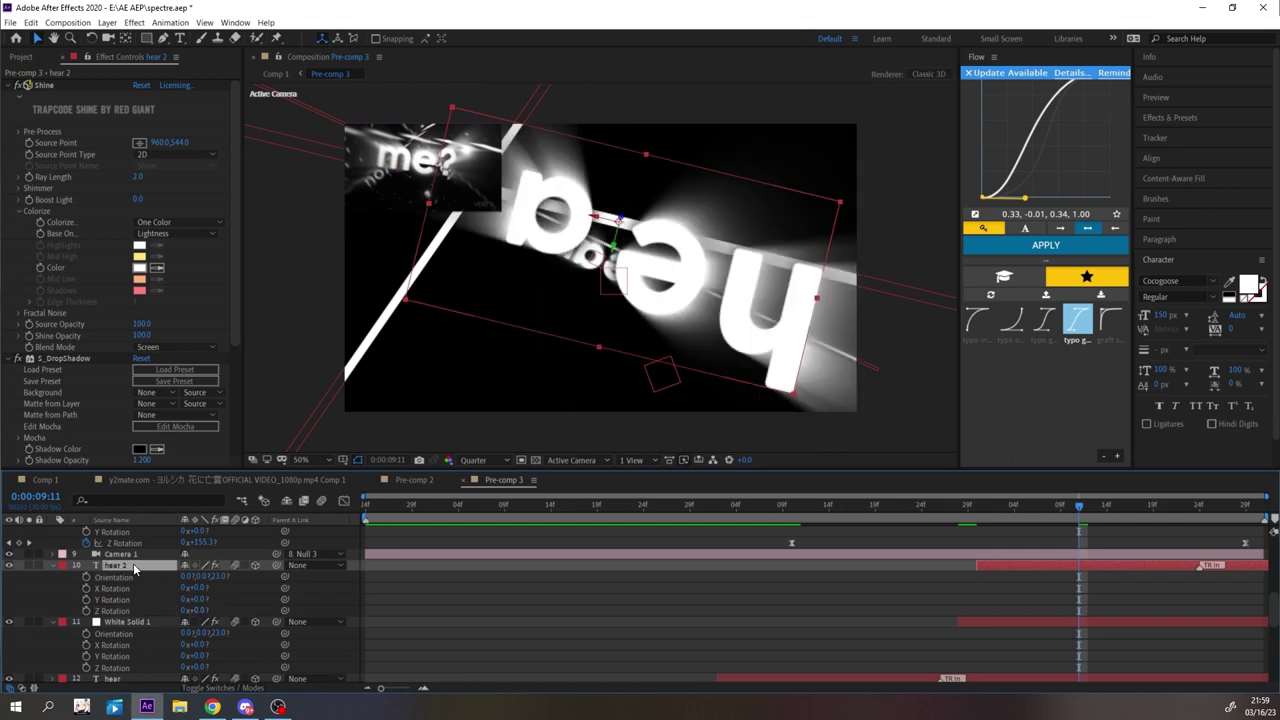
key(ctrl+t)
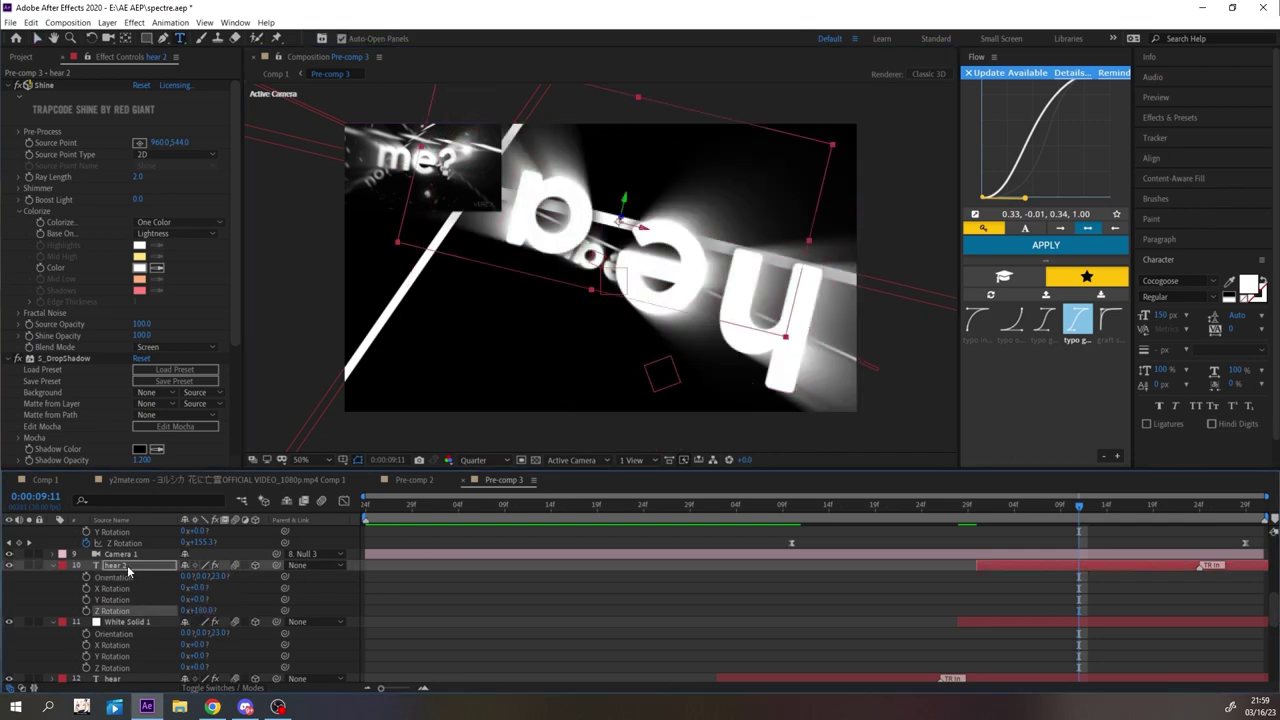
key(space)
- Change the duplicated text to "me?", position it at 558.6, 1168.6, 685 and start it at about 0:00:08:27
key(p)
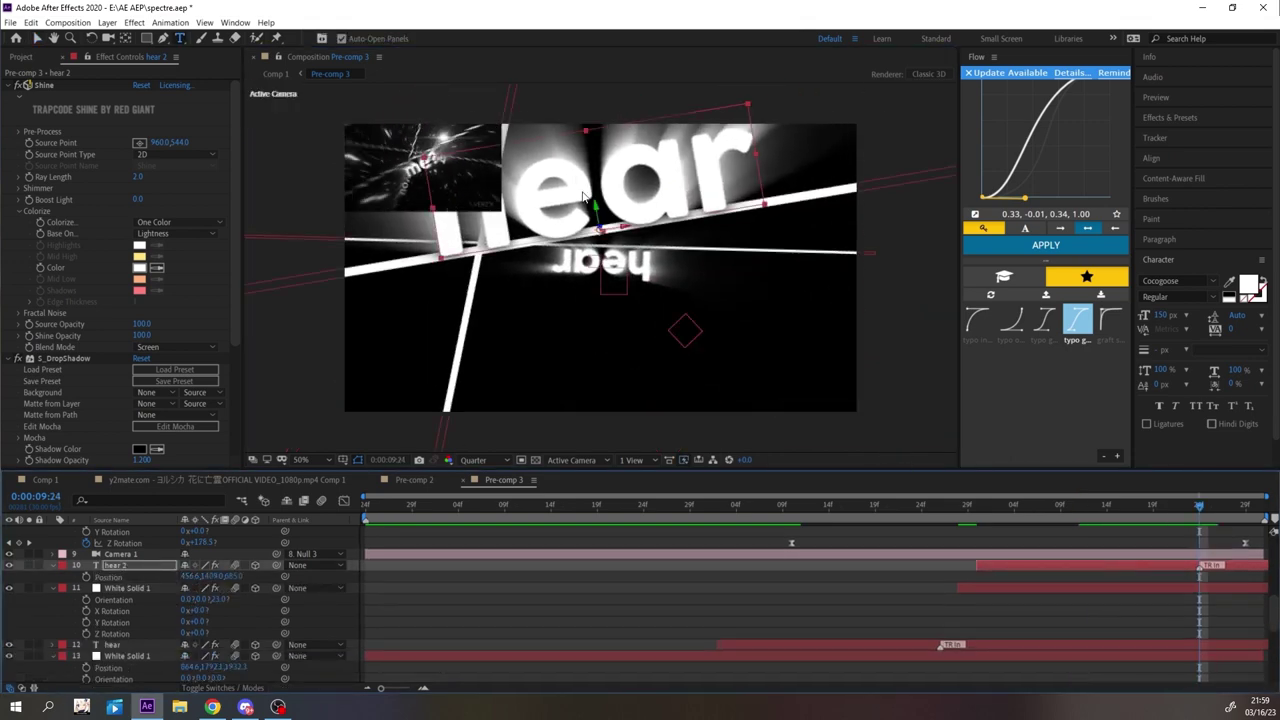
double_click(585, 195)
text(me?)
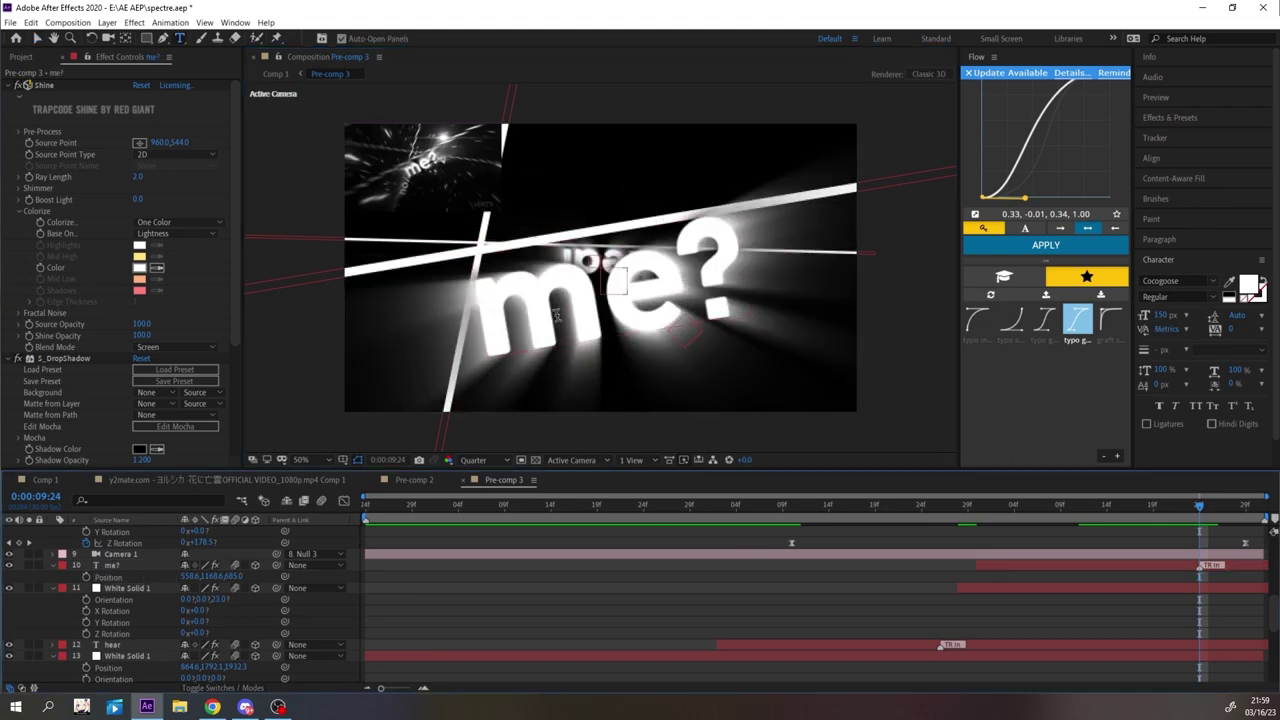
click(741, 577)
key(space)
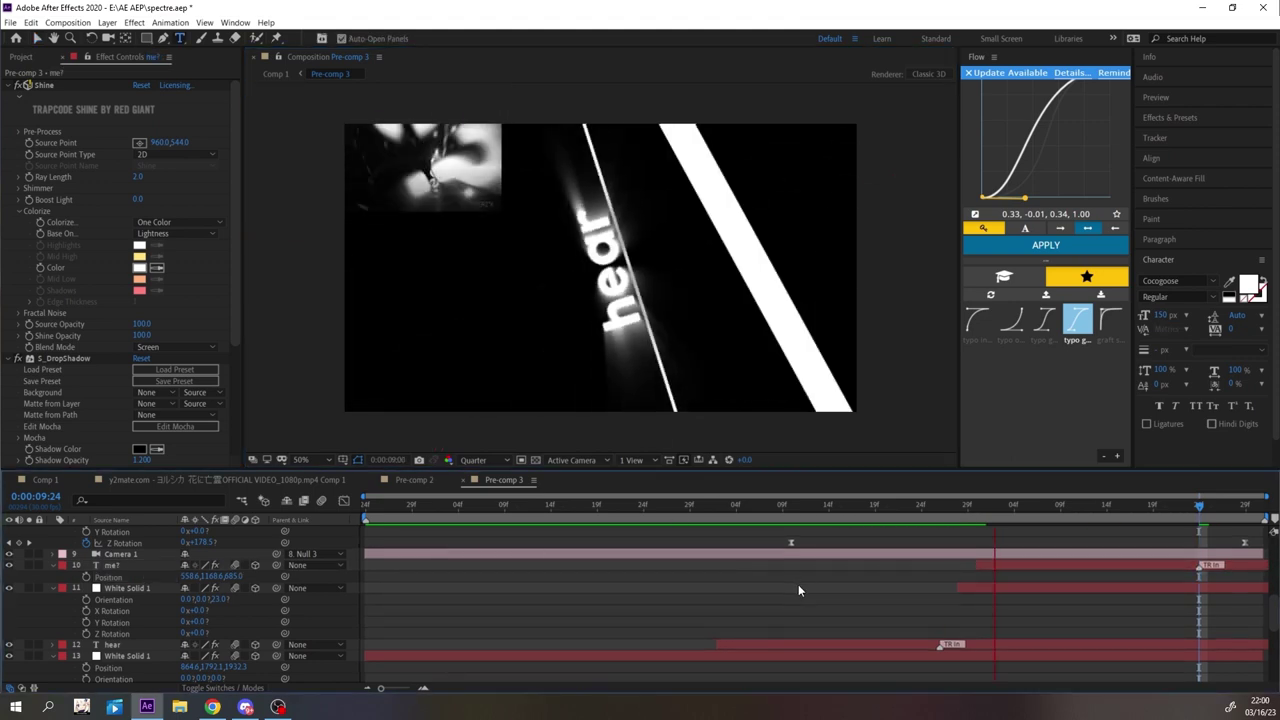
drag(1094, 568, 1064, 566)
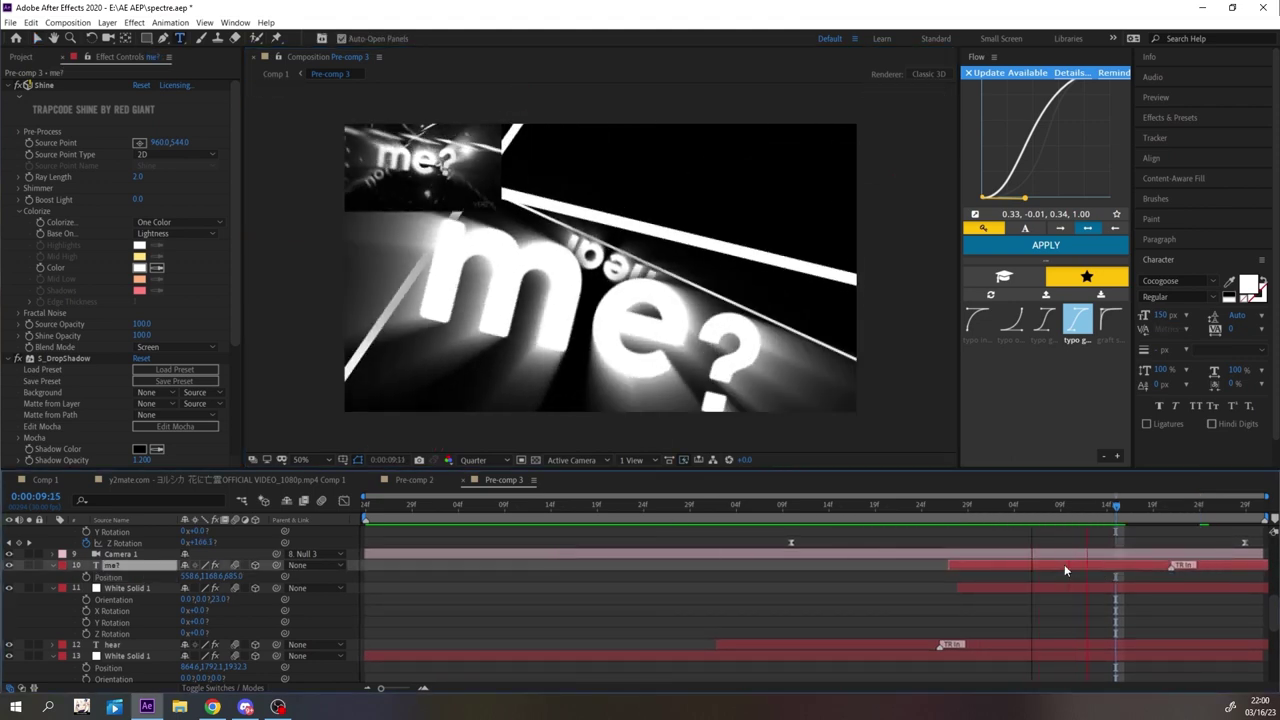
scroll(1150, 575, down, 1)
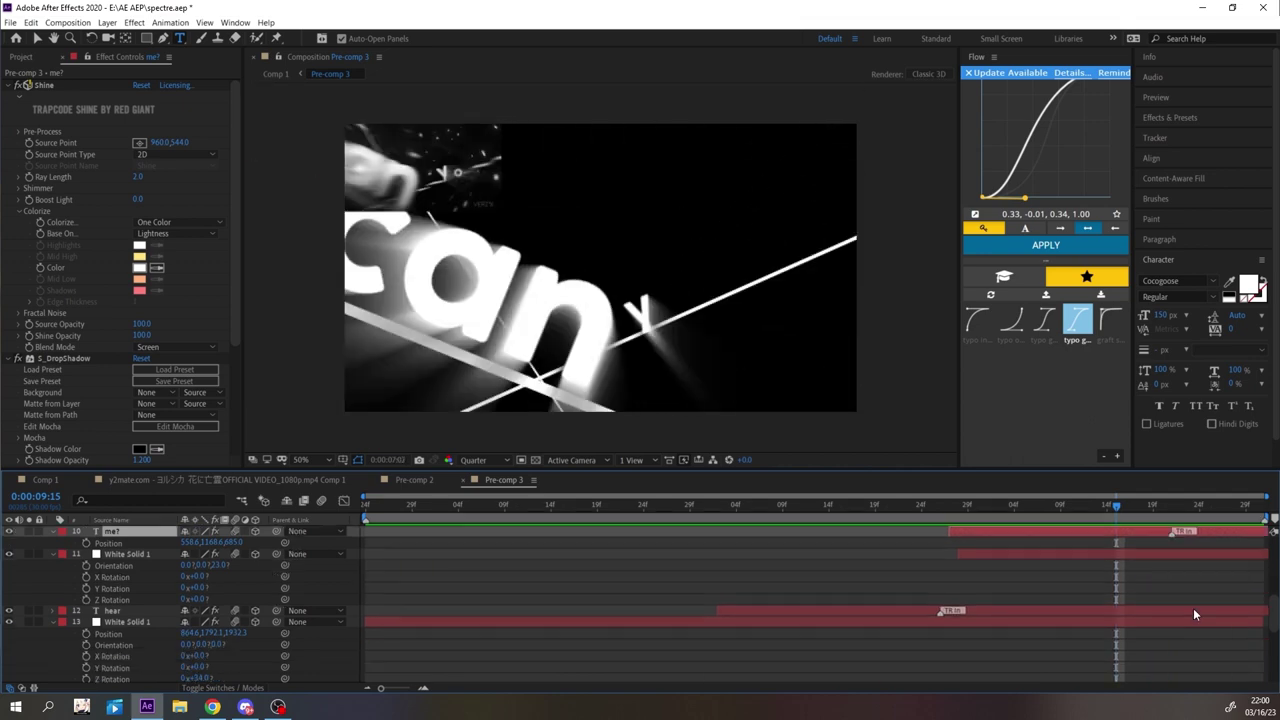
- Move the last camera null's ending Position and Z Rotation keyframes to the end of the composition
scroll(1193, 608, up, 7)
drag(1216, 630, 1263, 679)
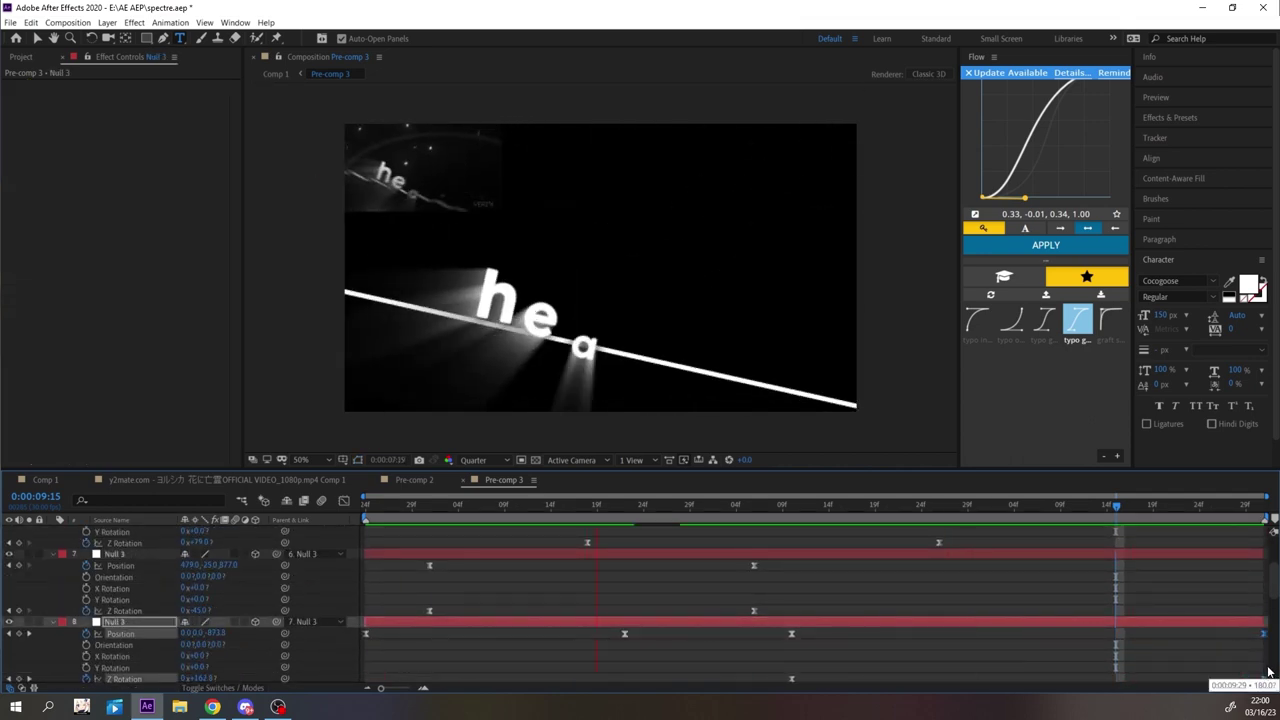
scroll(1038, 578, down, 3)
- Add Position and Z Rotation keyframes to the camera at 0:00:09:09
click(1053, 588)
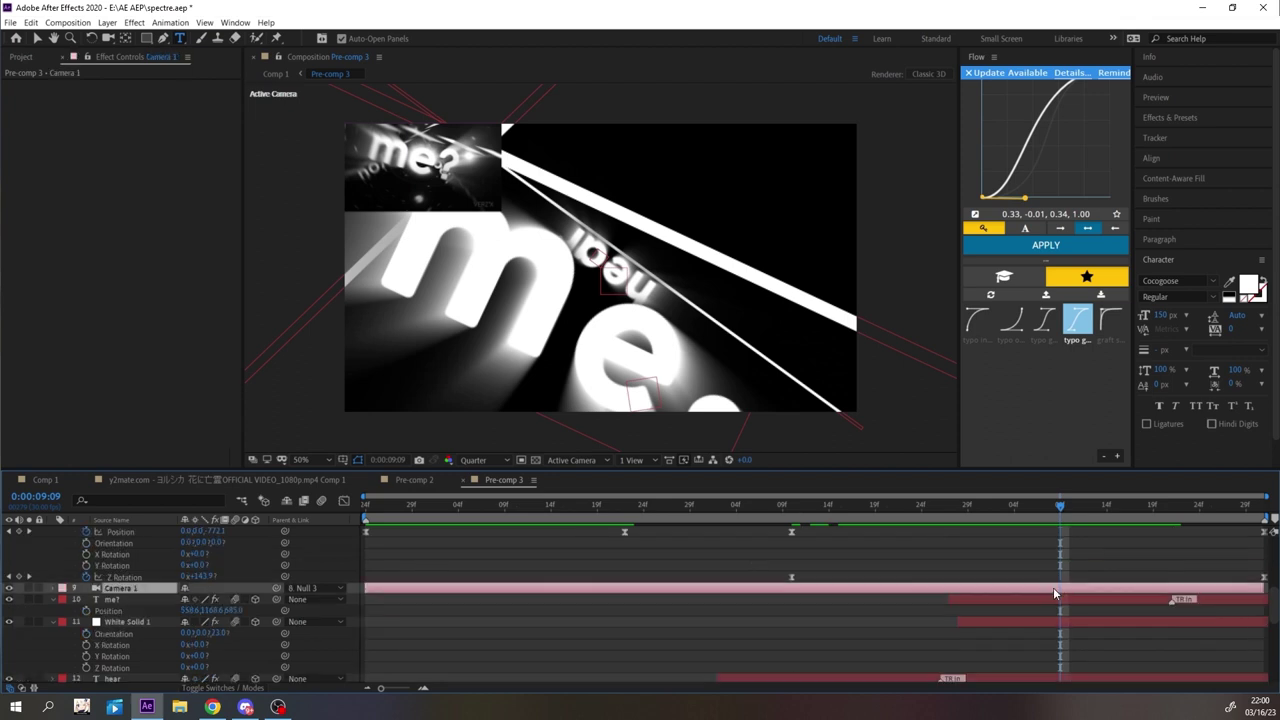
key(p)
key(shift+r)
click(86, 600)
click(86, 645)
key(shift+Page_Down)
key(shift+Page_Down)
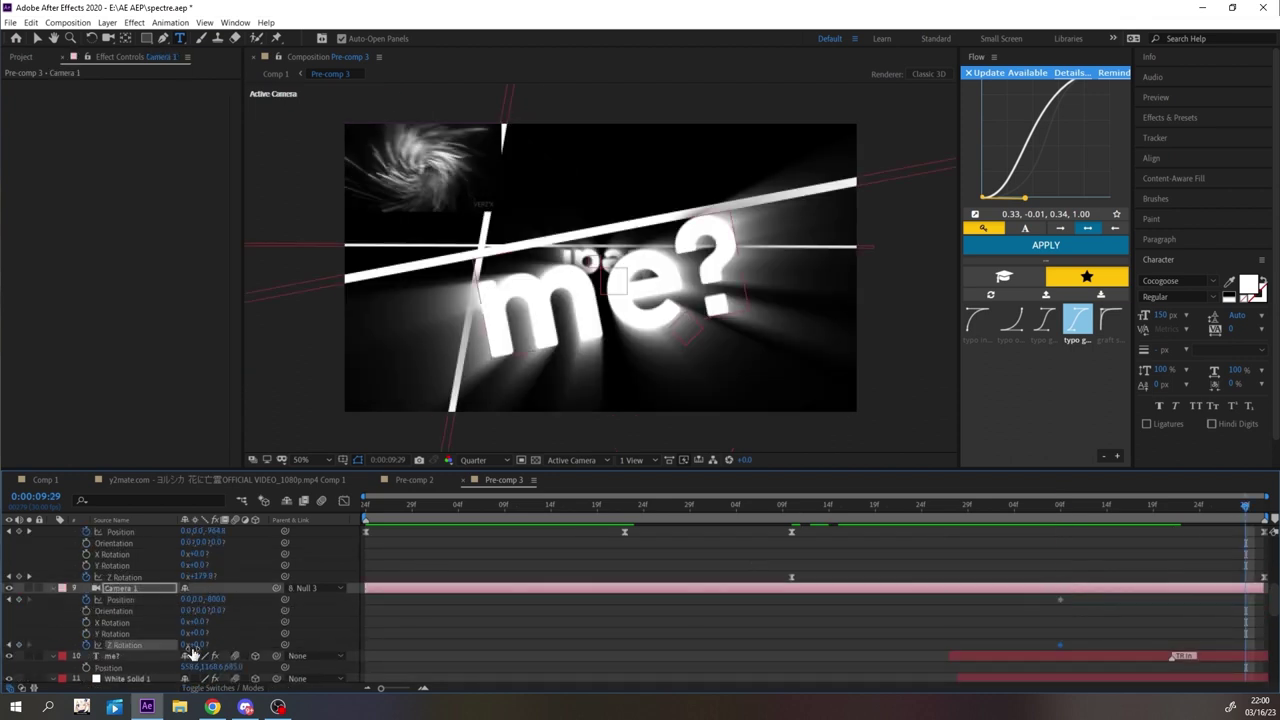
- Key the camera's ending Z Rotation at 120° and Position Z at -2500, with a 1.00, -0.01, 1.00, 1.00 easing curve
drag(208, 646, 203, 647)
text(-)
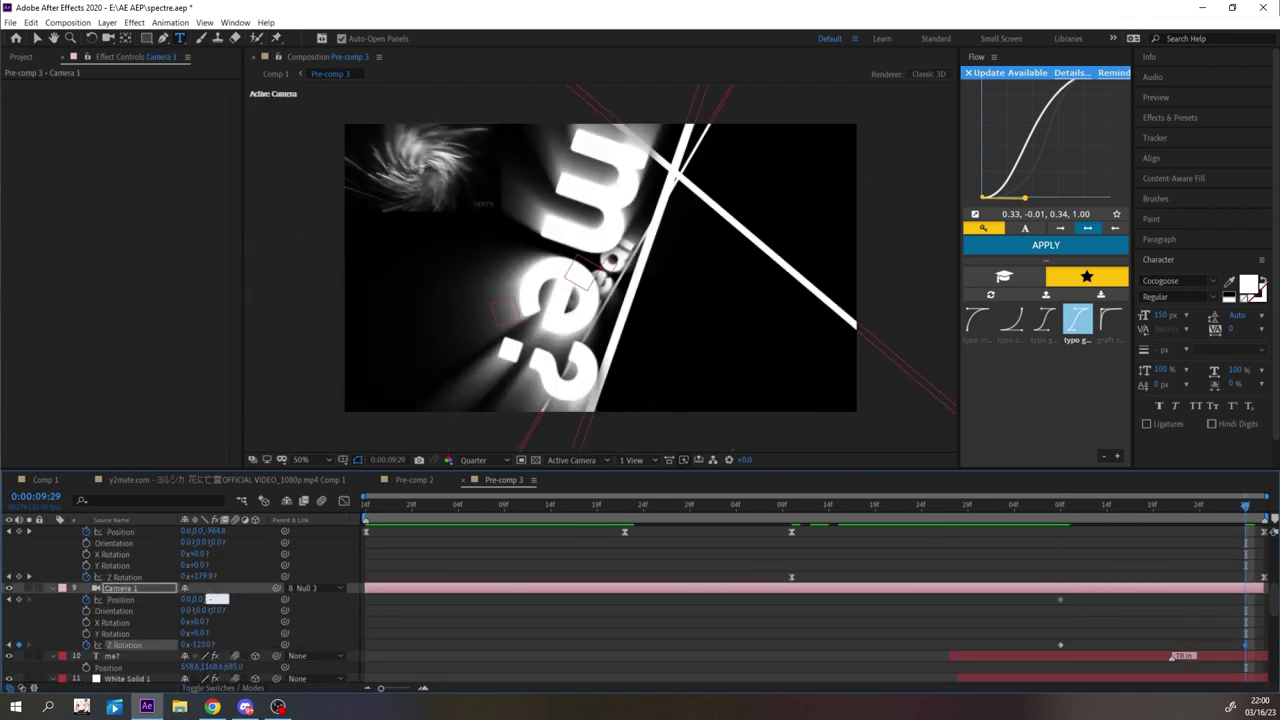
text(2500)
key(Return)
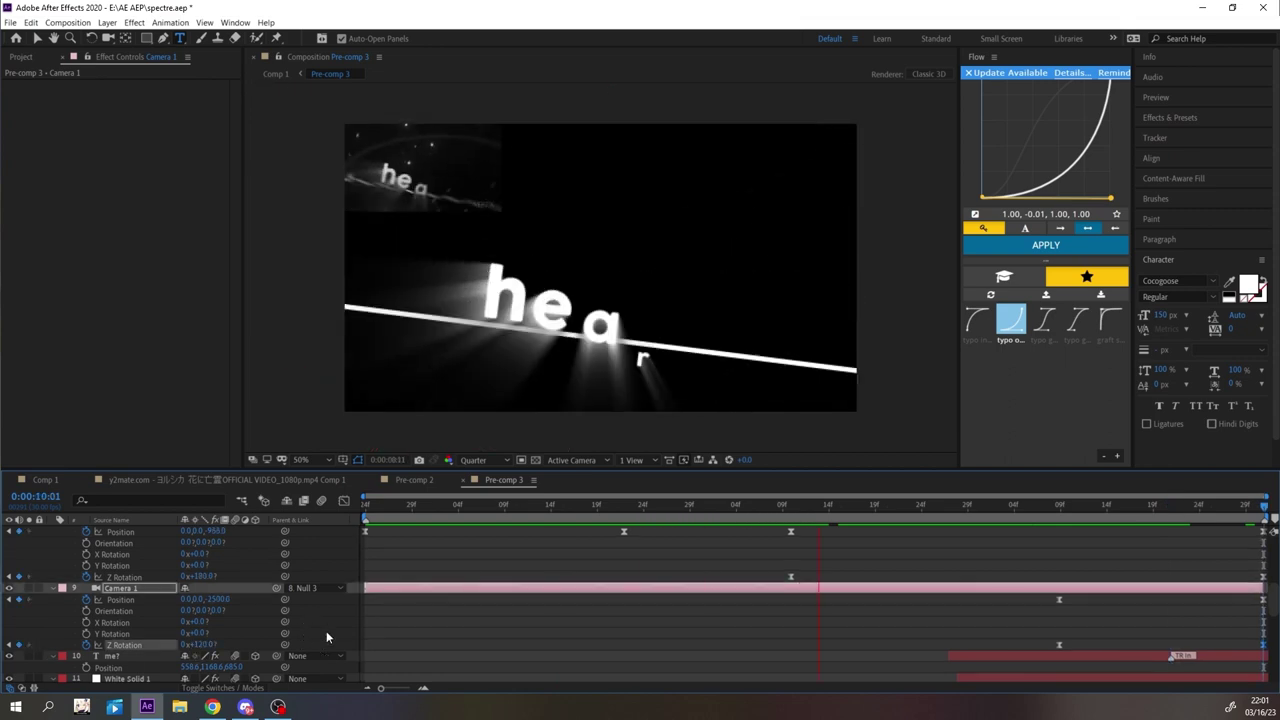
key(space)
- Move the camera's starting Position and Z Rotation keyframes to about 0:00:09:11 and play back
drag(1070, 594, 1049, 651)
drag(1060, 643, 1080, 638)
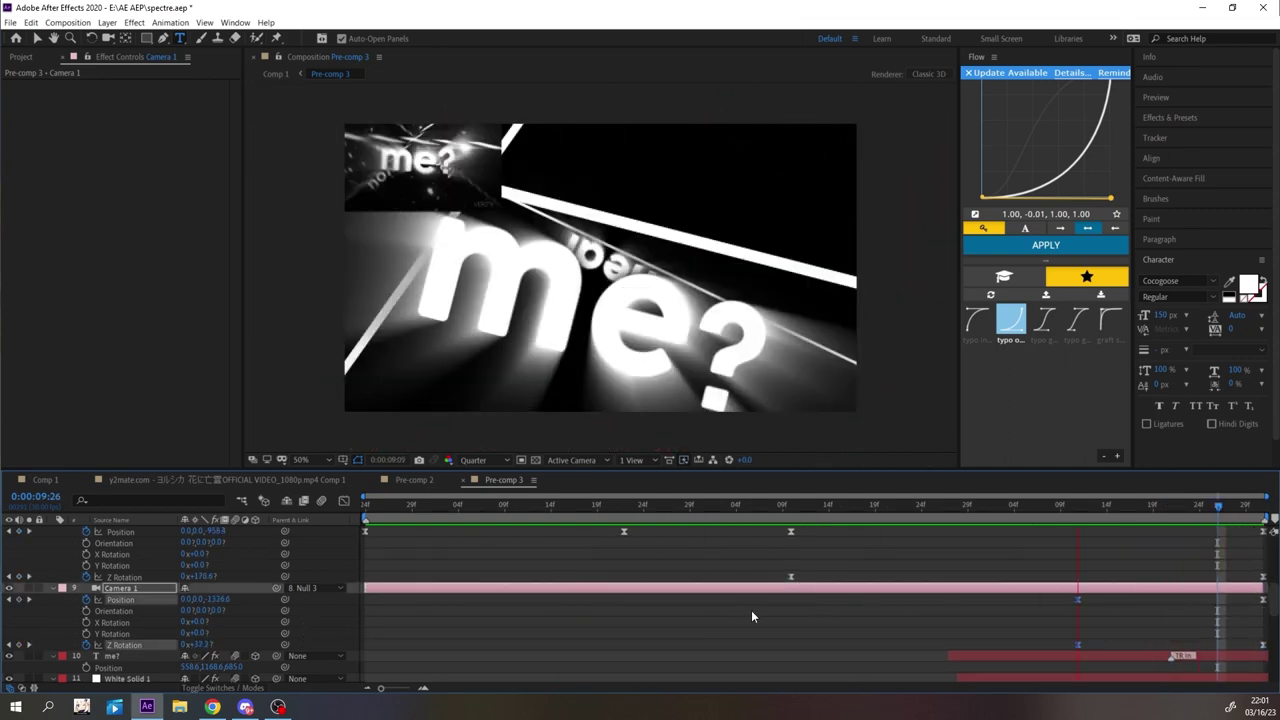
key(space)
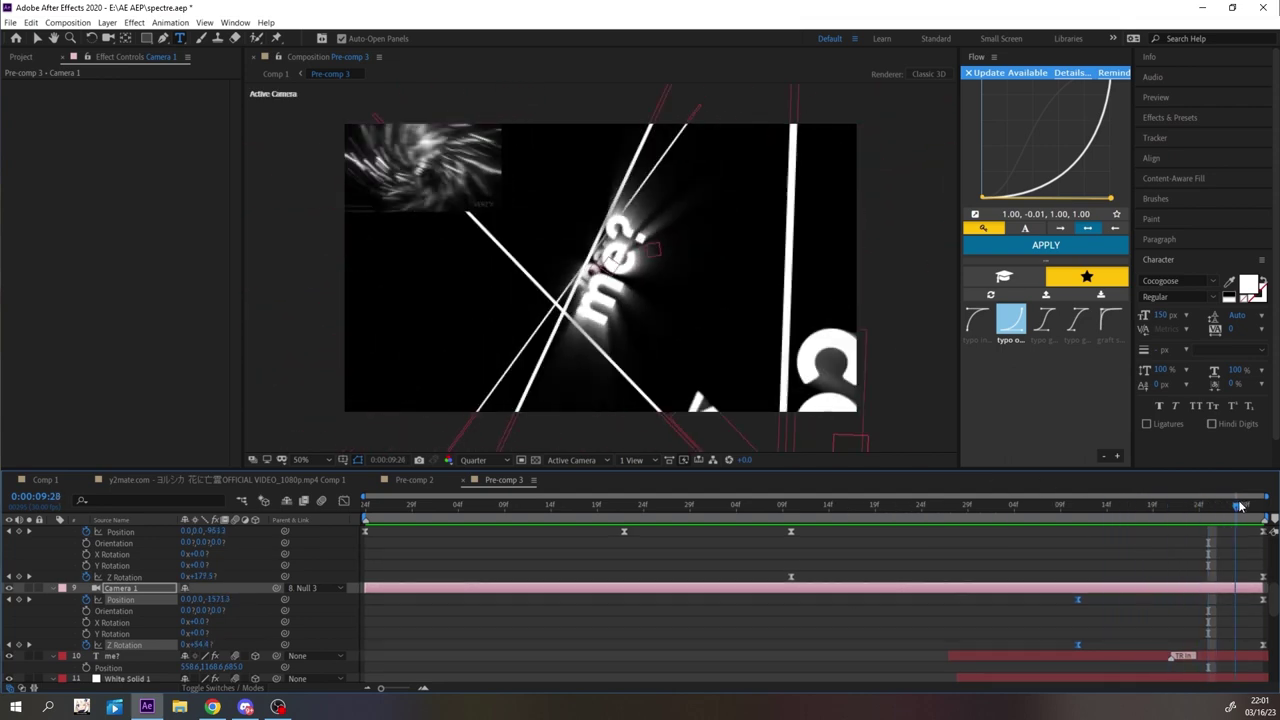
drag(768, 526, 848, 537)
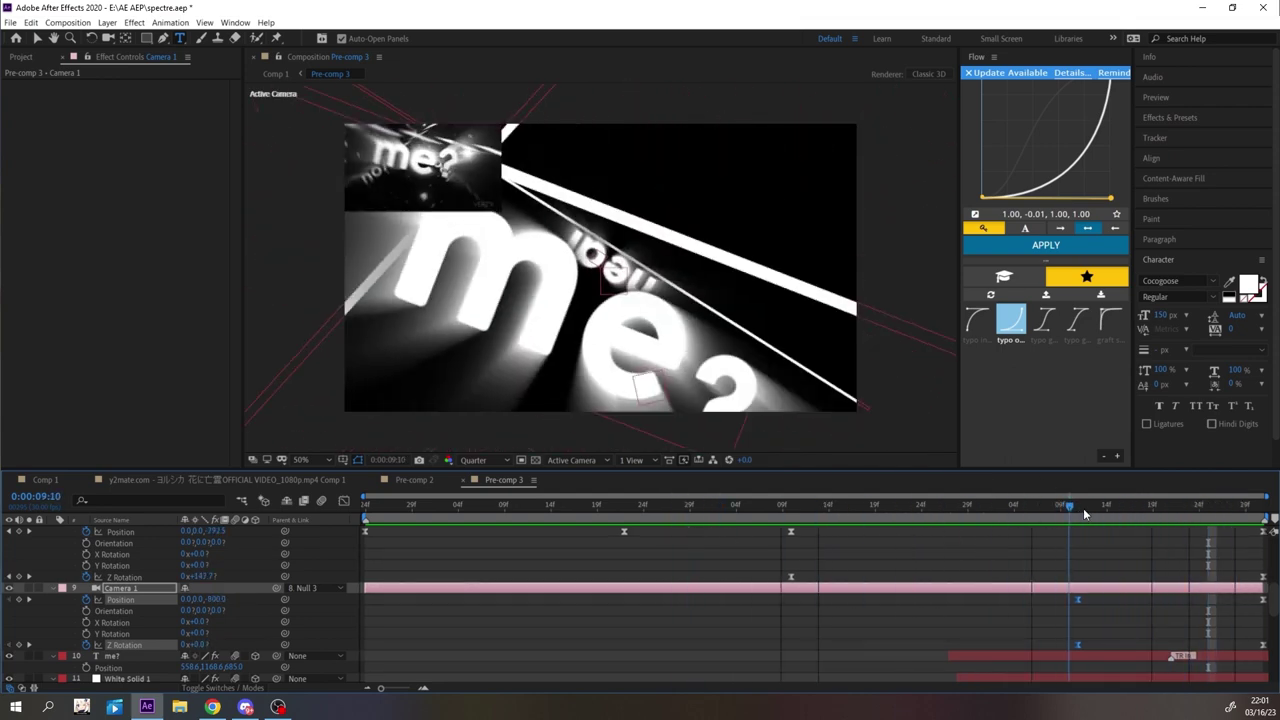
- Trim the ends of the "you" and "can" text layers to 0:00:09:10
scroll(930, 625, down, 5)
key(ctrl+shift+d)
key(Delete)
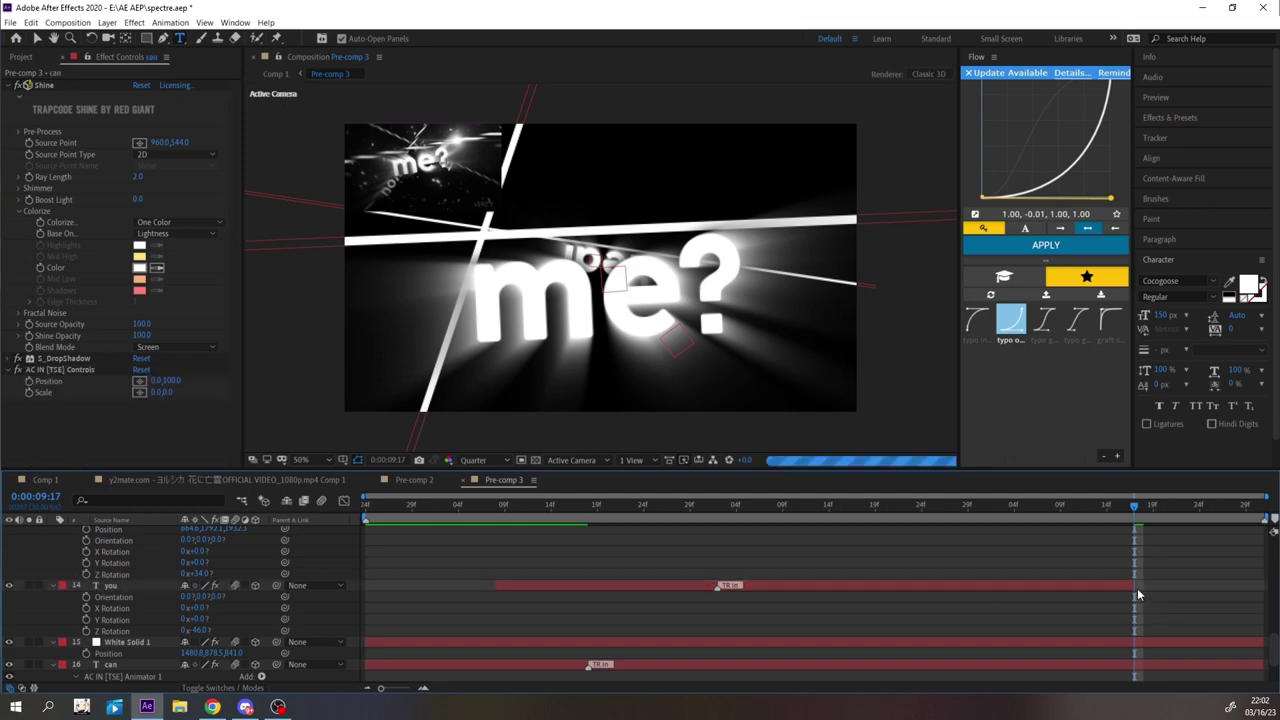
drag(1136, 587, 1071, 587)
scroll(1068, 590, down, 1)
drag(1061, 506, 1069, 506)
click(1047, 590)
click(1042, 632)
key(alt+])
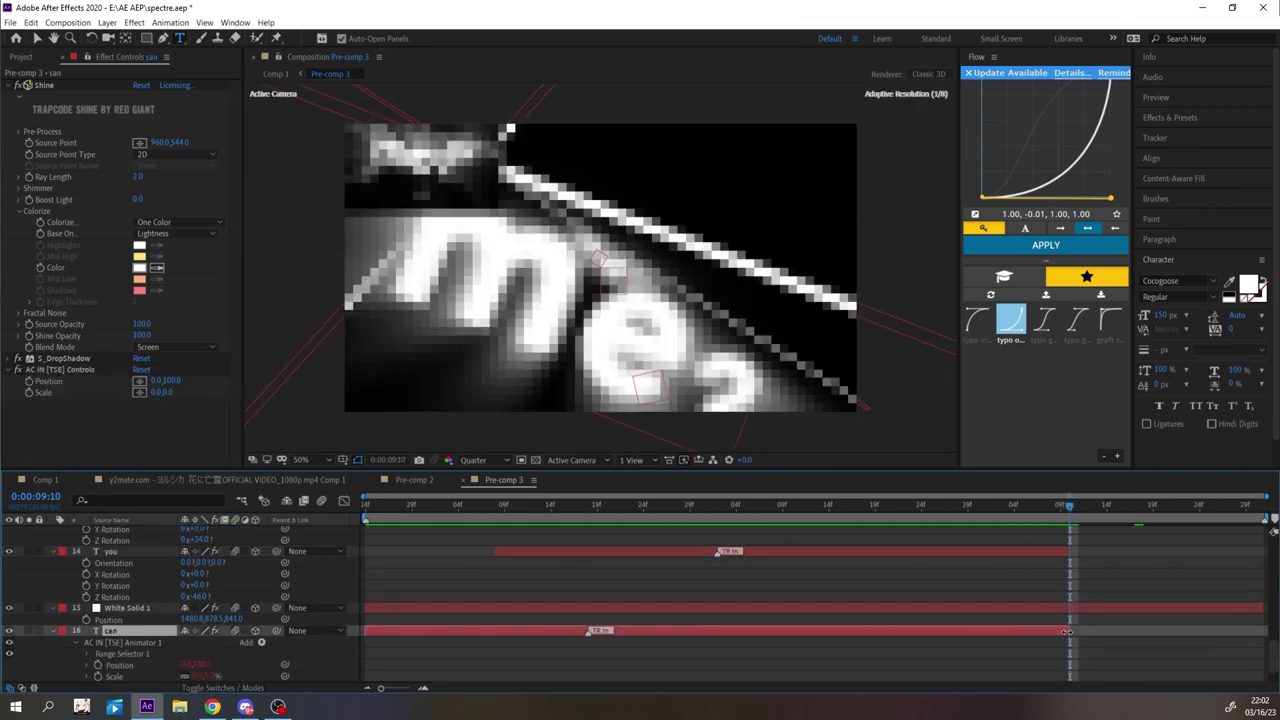
- Trim the end of the first line's layer to 0:00:09:10 and play back
click(1073, 510)
drag(1072, 511, 1069, 511)
scroll(1040, 610, down, 1)
click(975, 676)
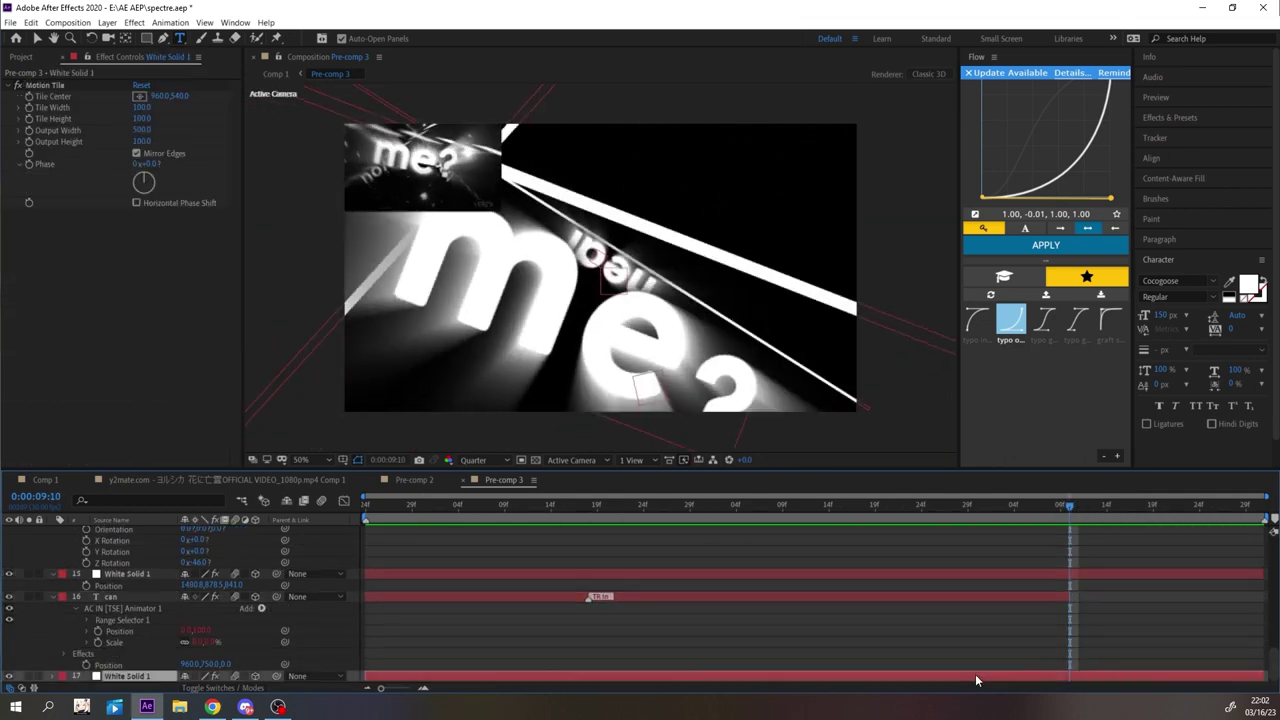
key(alt+])
key(space)
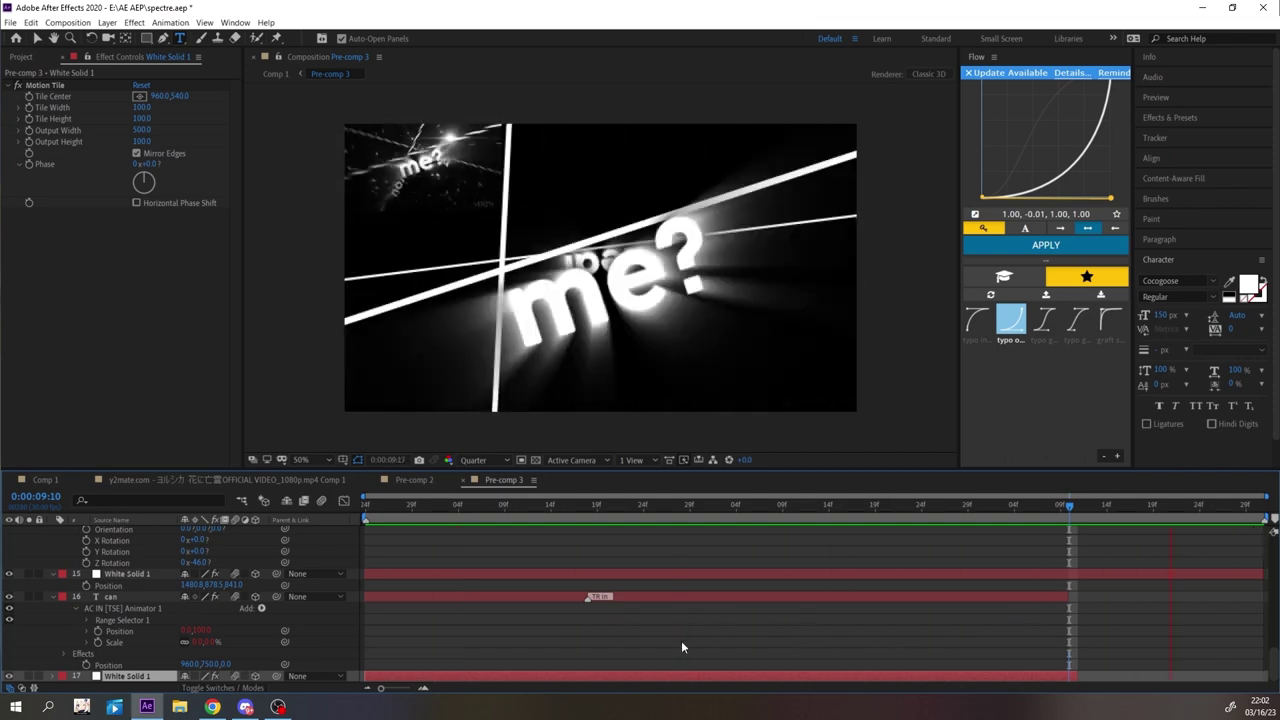
- Save the project and create a 1920 x 1080 solid named "opt" above the first line's layer
key(ctrl+s)
key(ctrl+y)
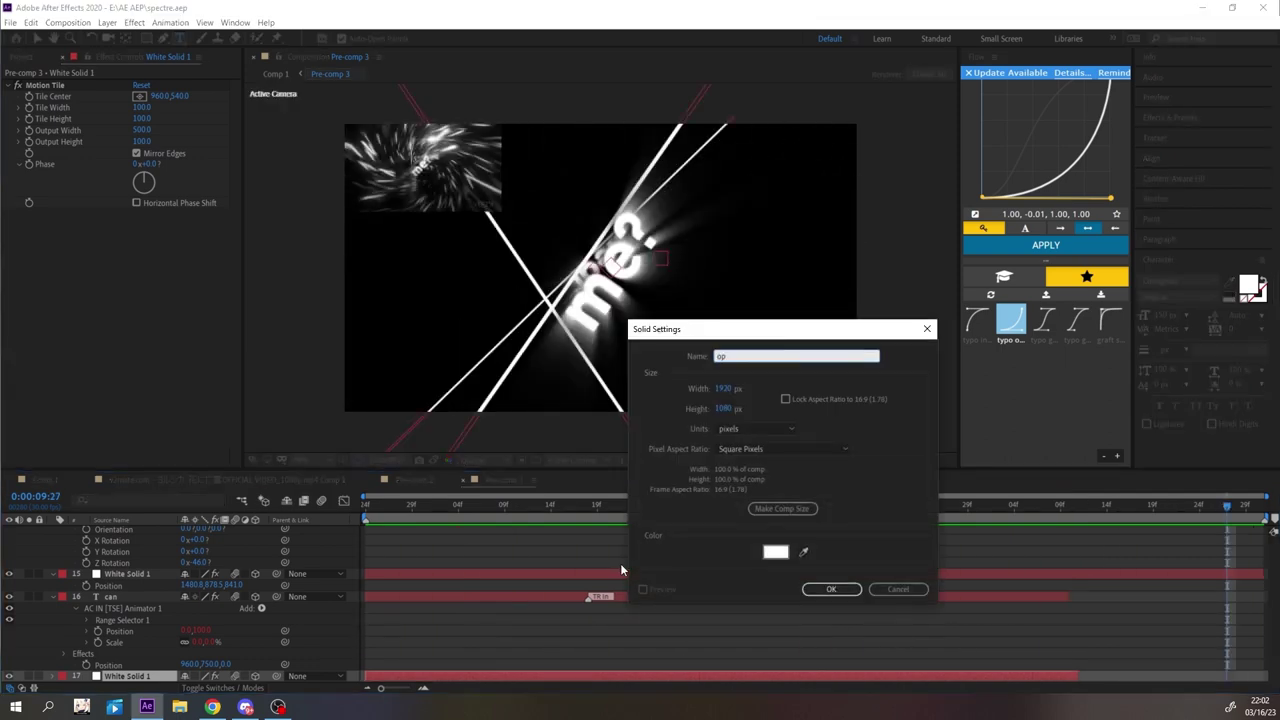
text(opt)
key(Return)
scroll(222, 615, down, 1)
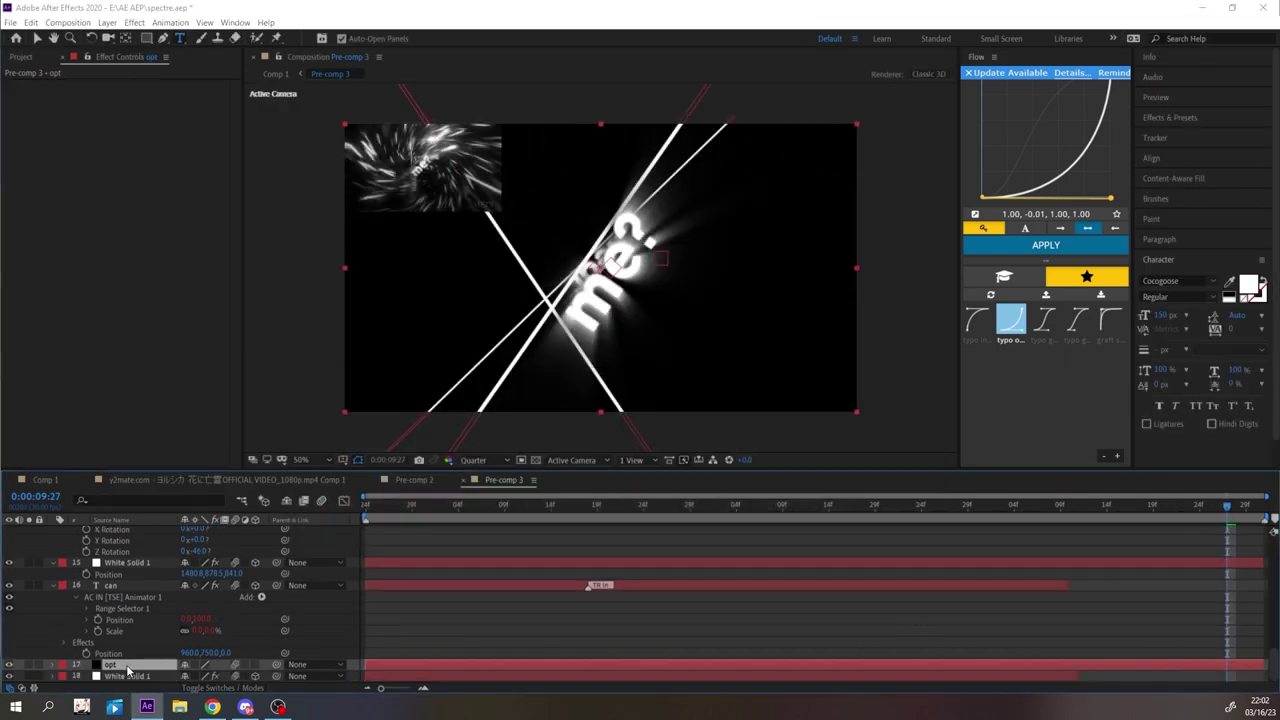
- Apply Optical Flares to the "opt" solid and set its Source Type to 3D
key(v)
key(ctrl+space)
text(op)
key(Return)
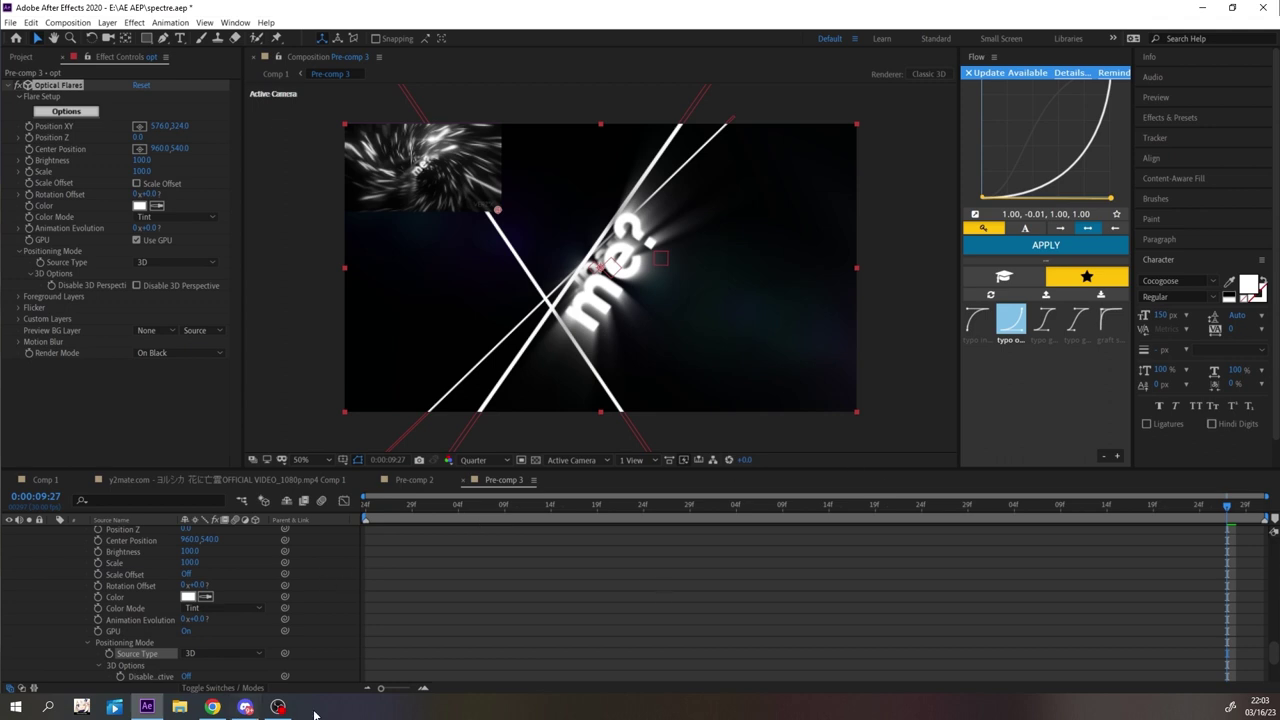
- Add Glow and Streak lens objects to the flare in the Optical Flares options and solo both
click(278, 708)
click(1086, 471)
click(783, 471)
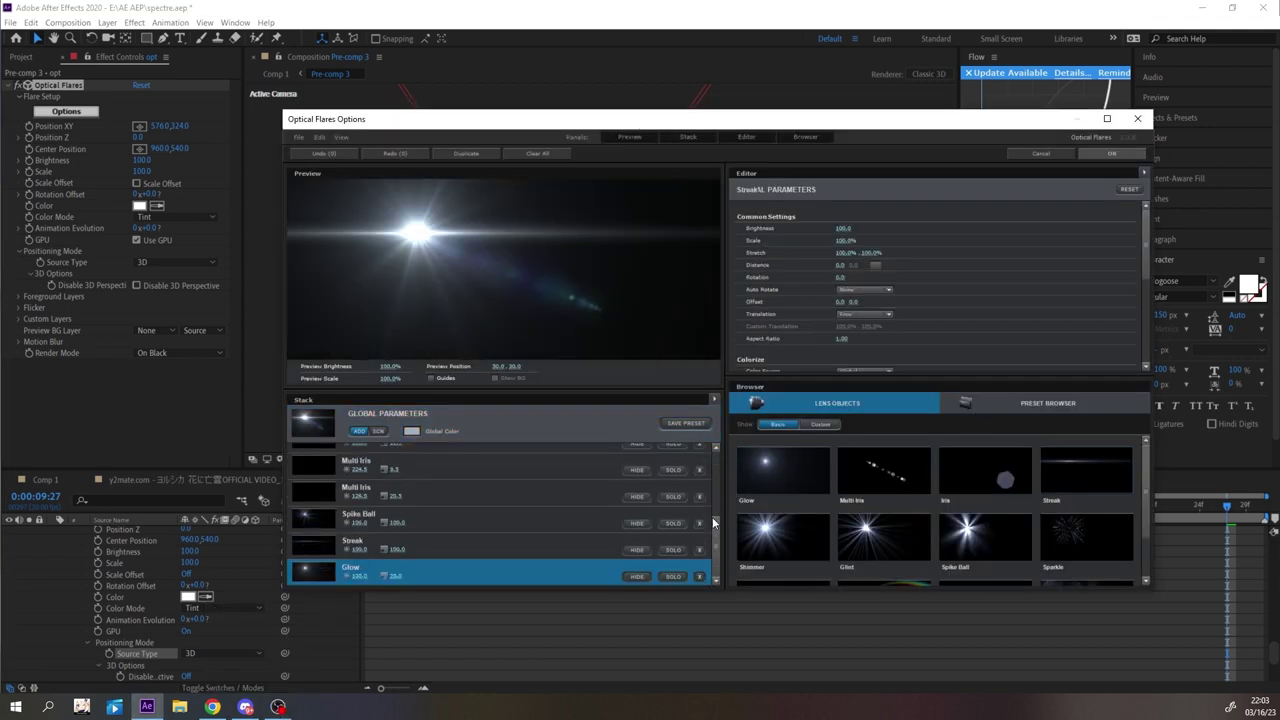
click(783, 471)
click(673, 577)
click(673, 550)
key(Delete)
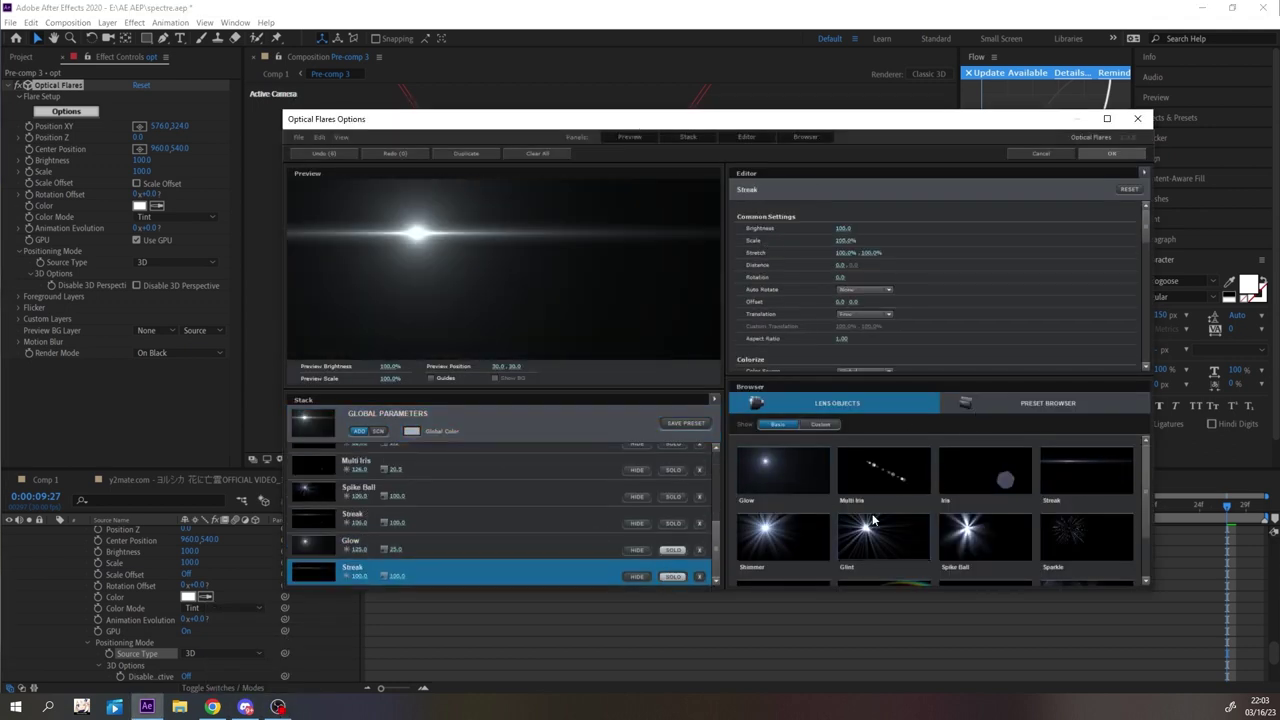
- Browse the flare presets and the custom lens objects for further flare elements
click(1048, 403)
double_click(854, 479)
scroll(1026, 546, down, 3)
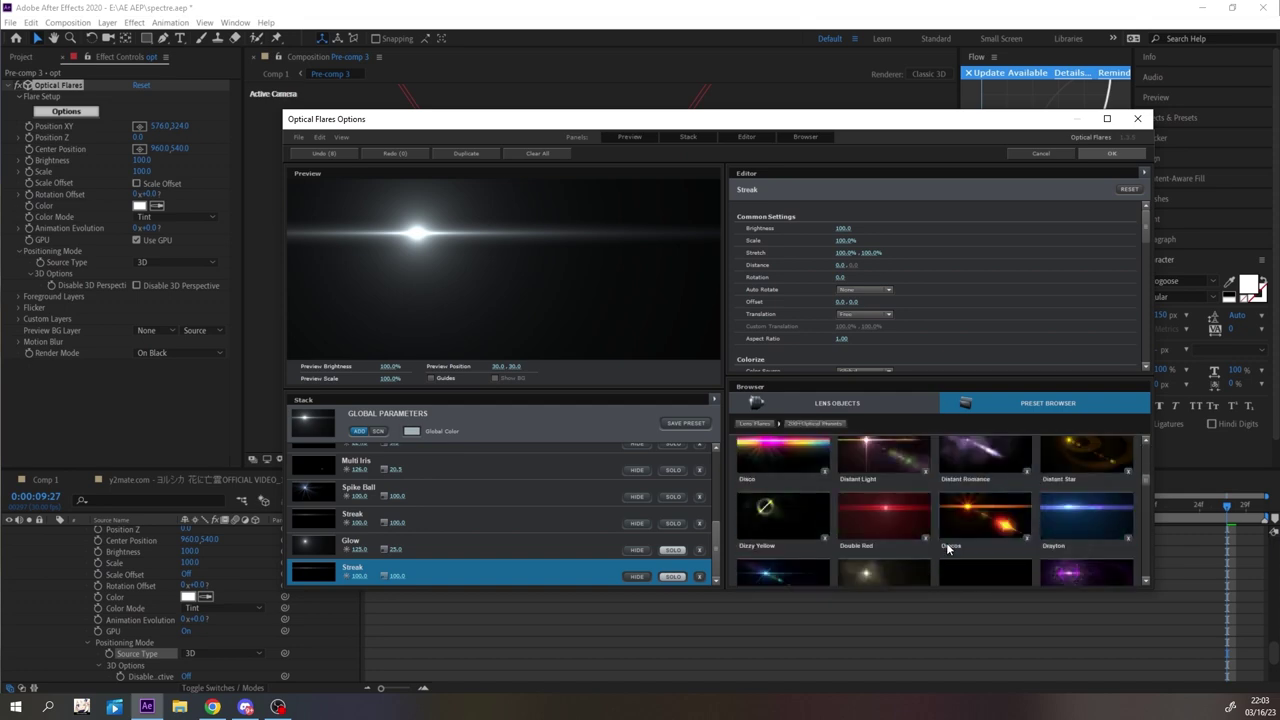
click(837, 403)
click(820, 425)
scroll(997, 501, down, 5)
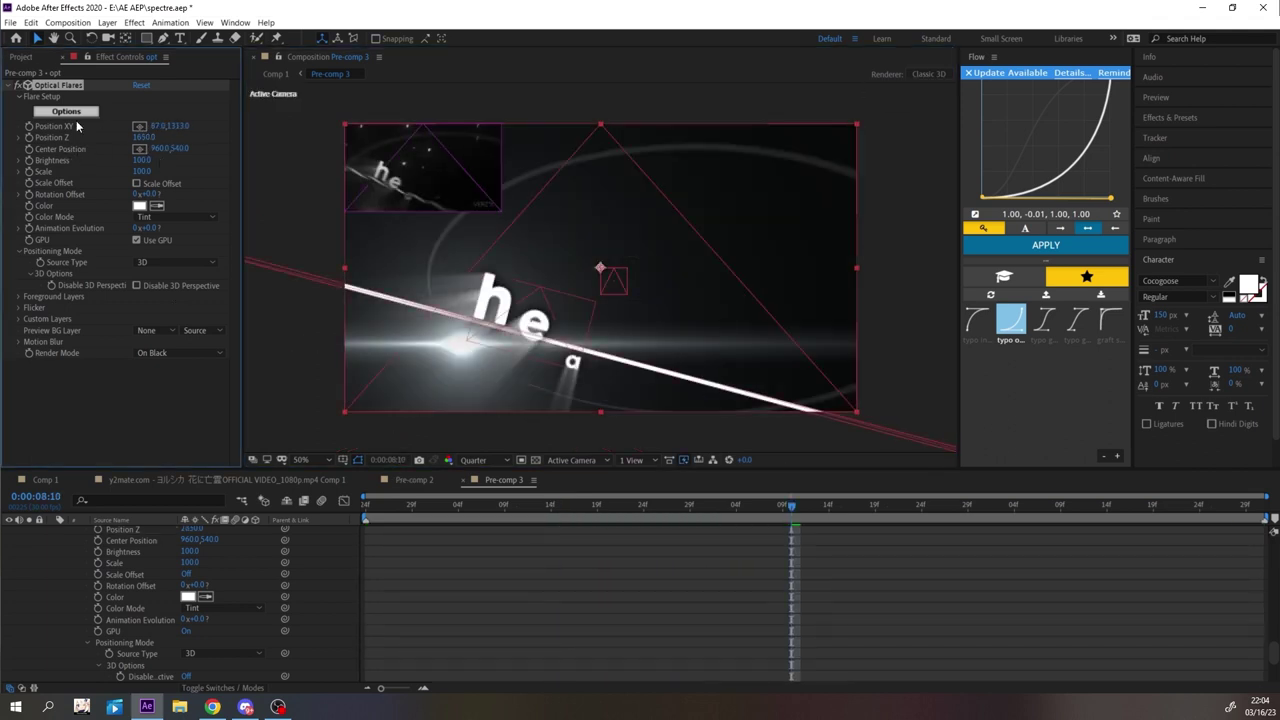
- Set the flare's Position XY to -220, 1746 with Position Z at 1650, and play back
drag(76, 120, 318, 155)
drag(144, 137, 4, 132)
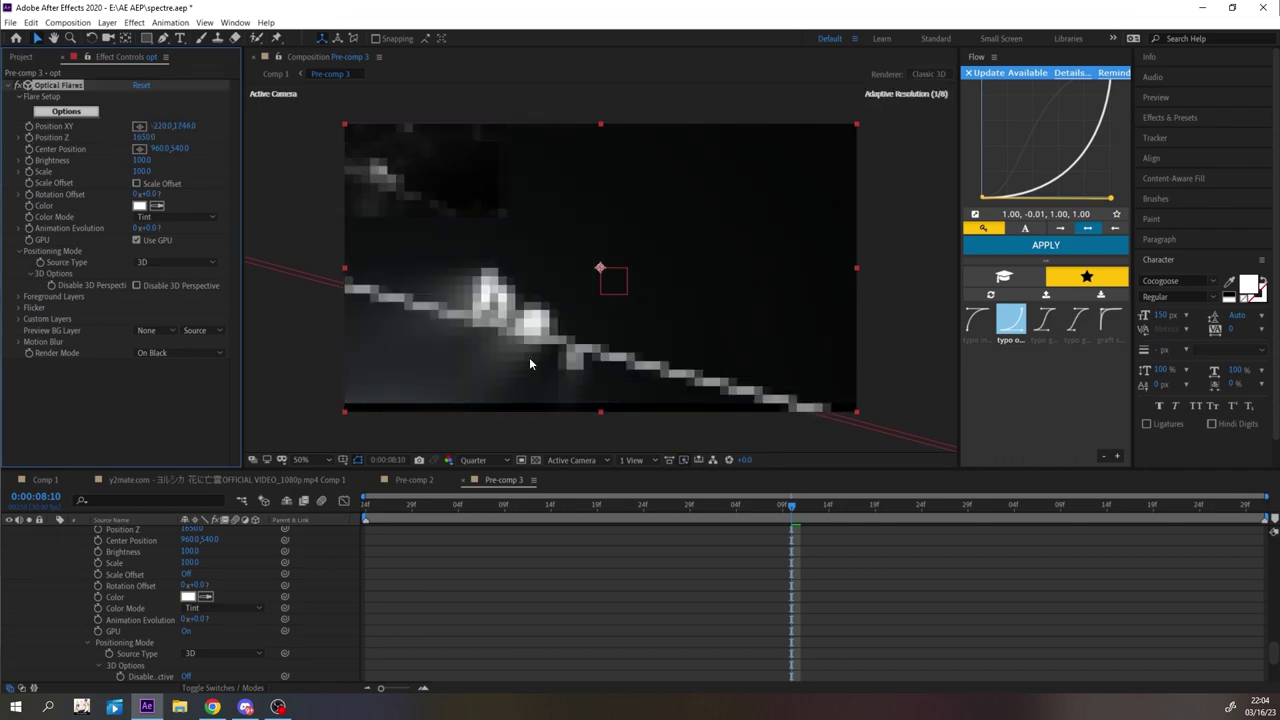
drag(760, 507, 597, 510)
key(space)
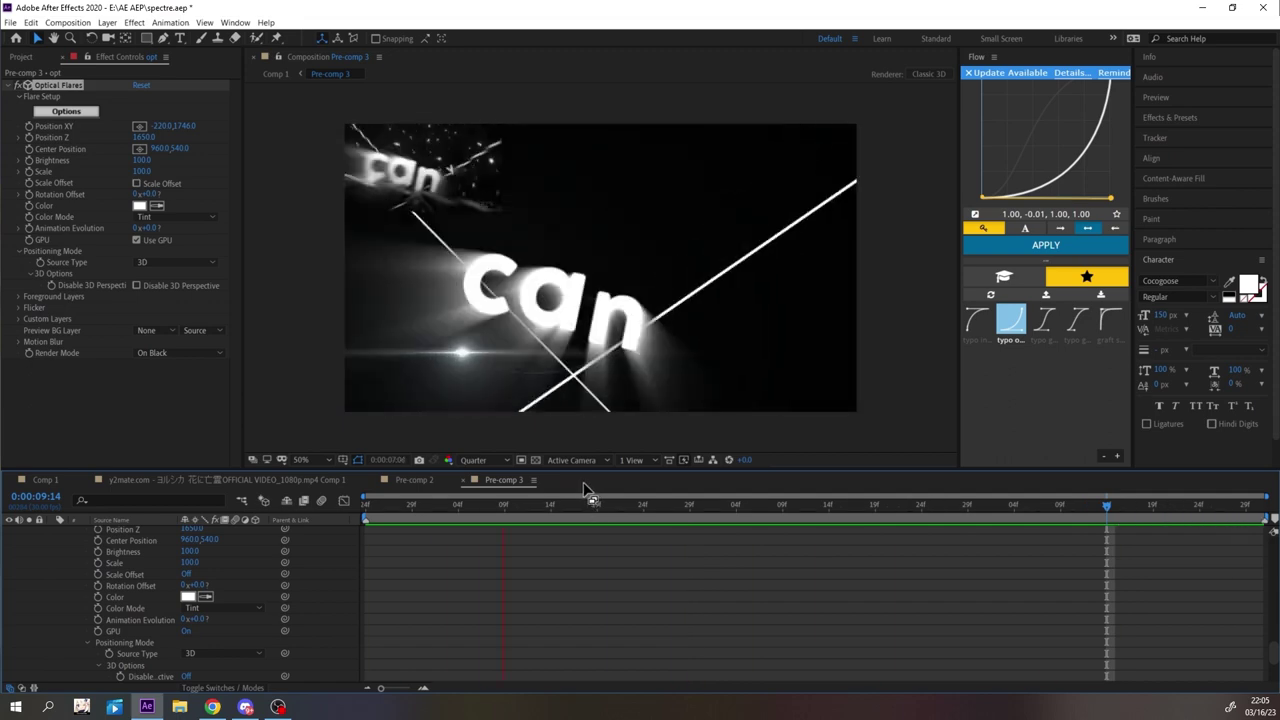
key(space)
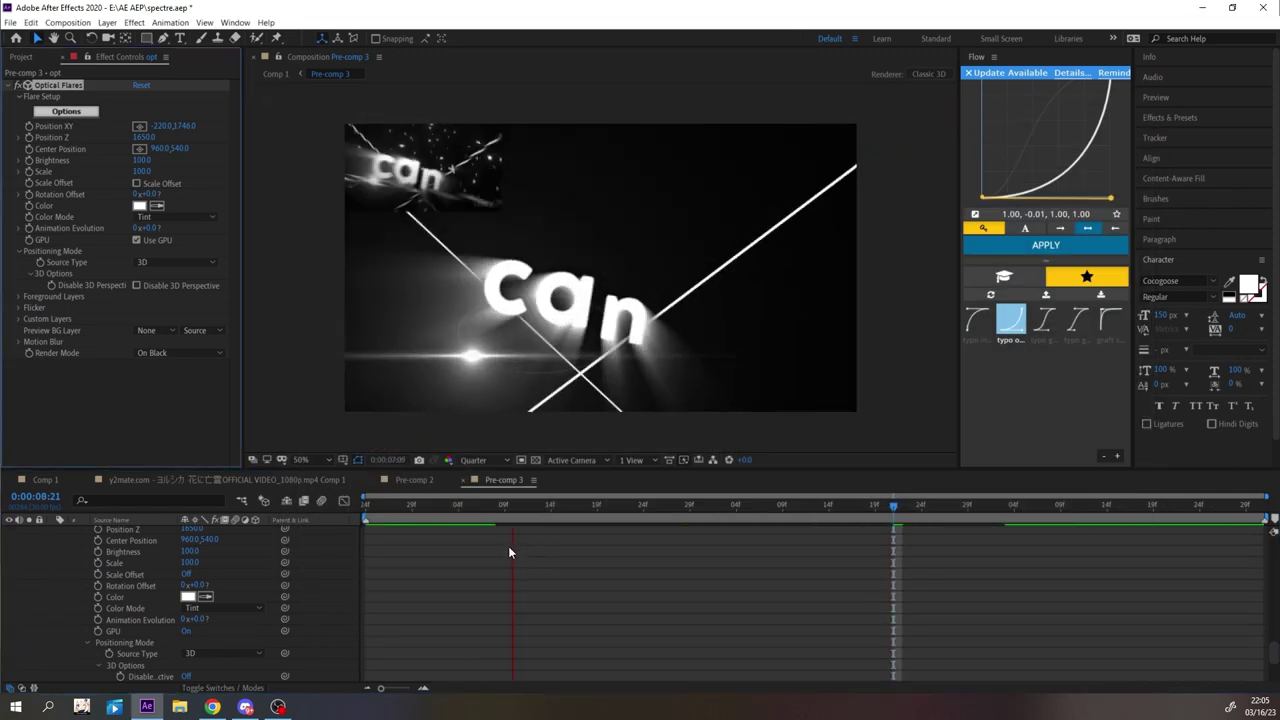
- Create a solid named "particular" and apply the "jow particular 4" preset with its glow to it
key(ctrl+y)
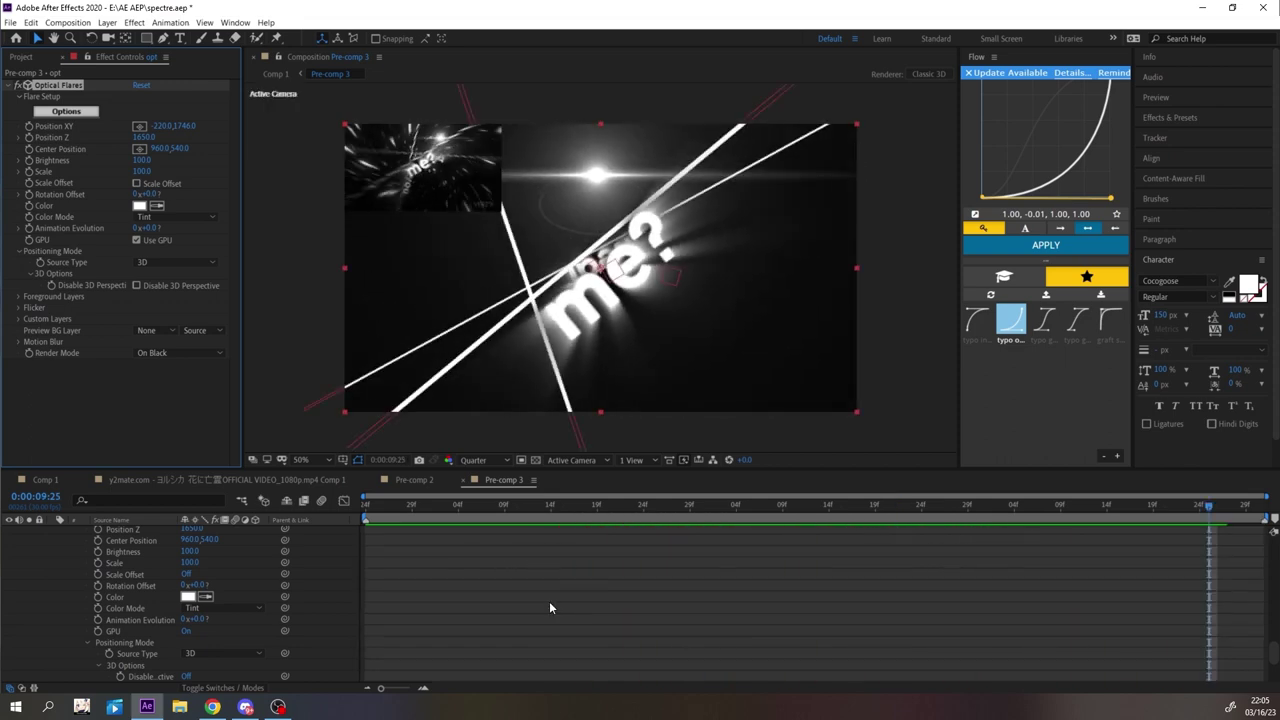
click(830, 589)
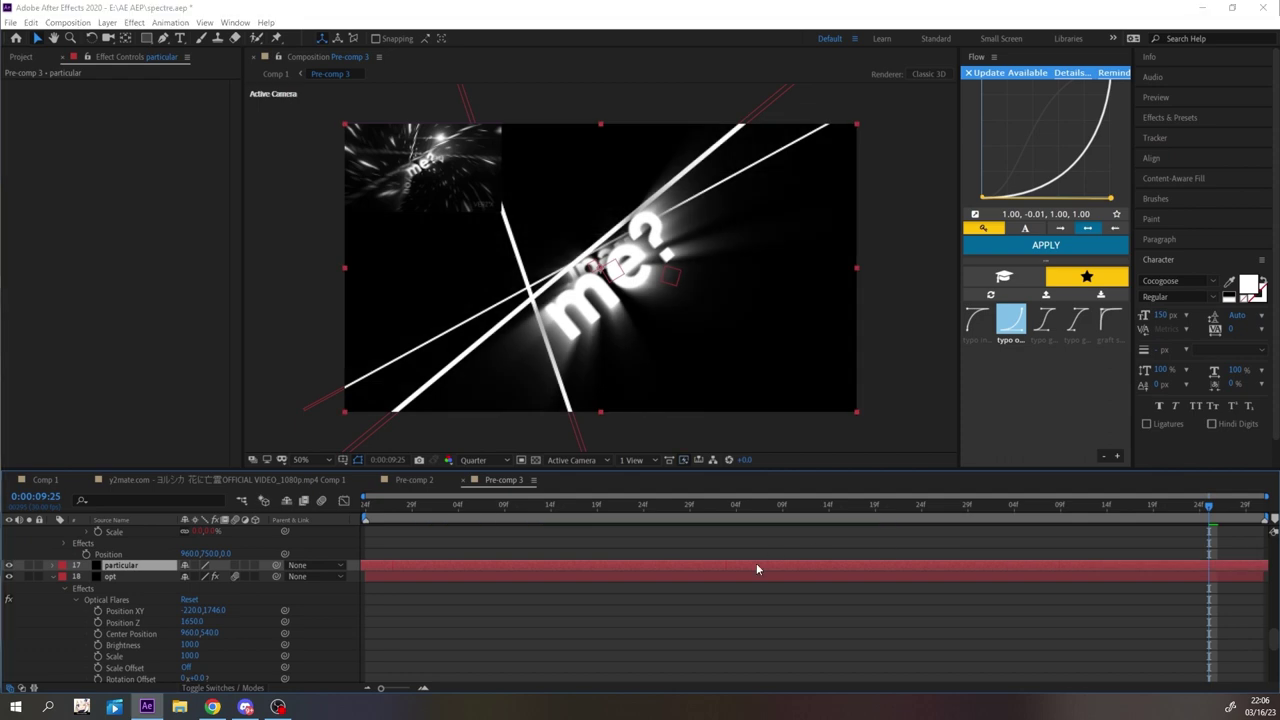
key(ctrl+space)
text(part)
key(Return)
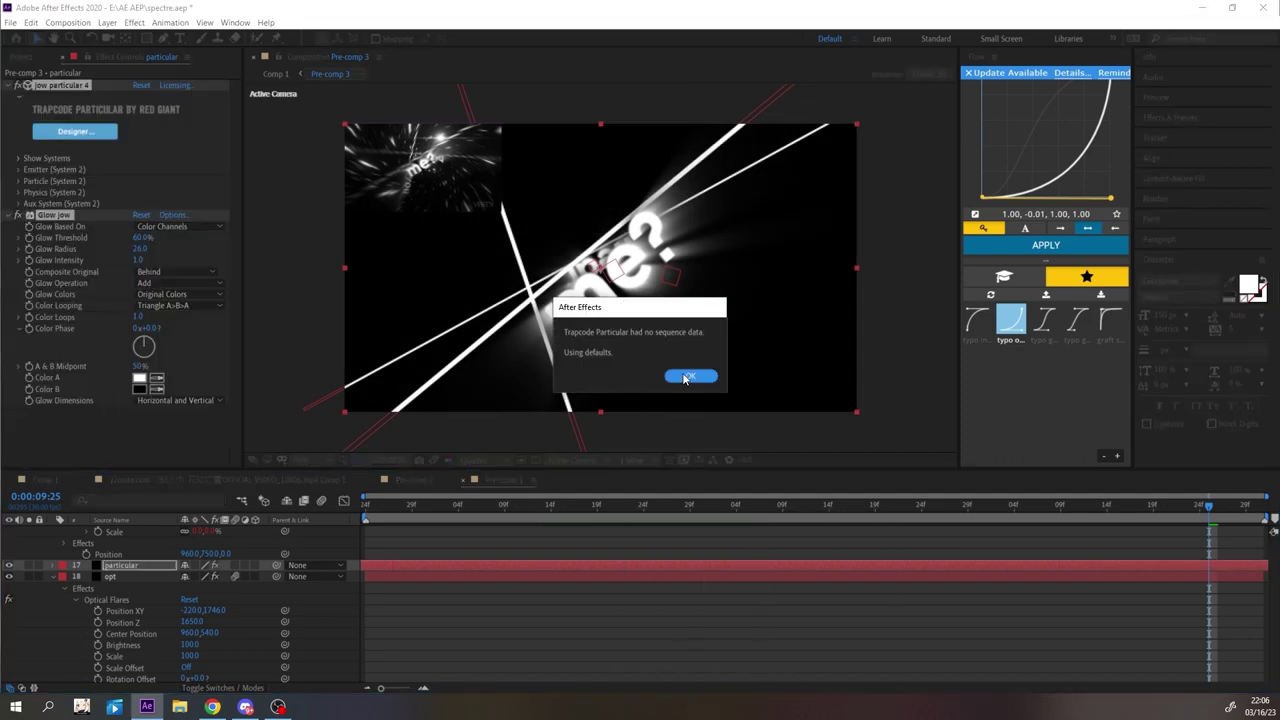
click(688, 377)
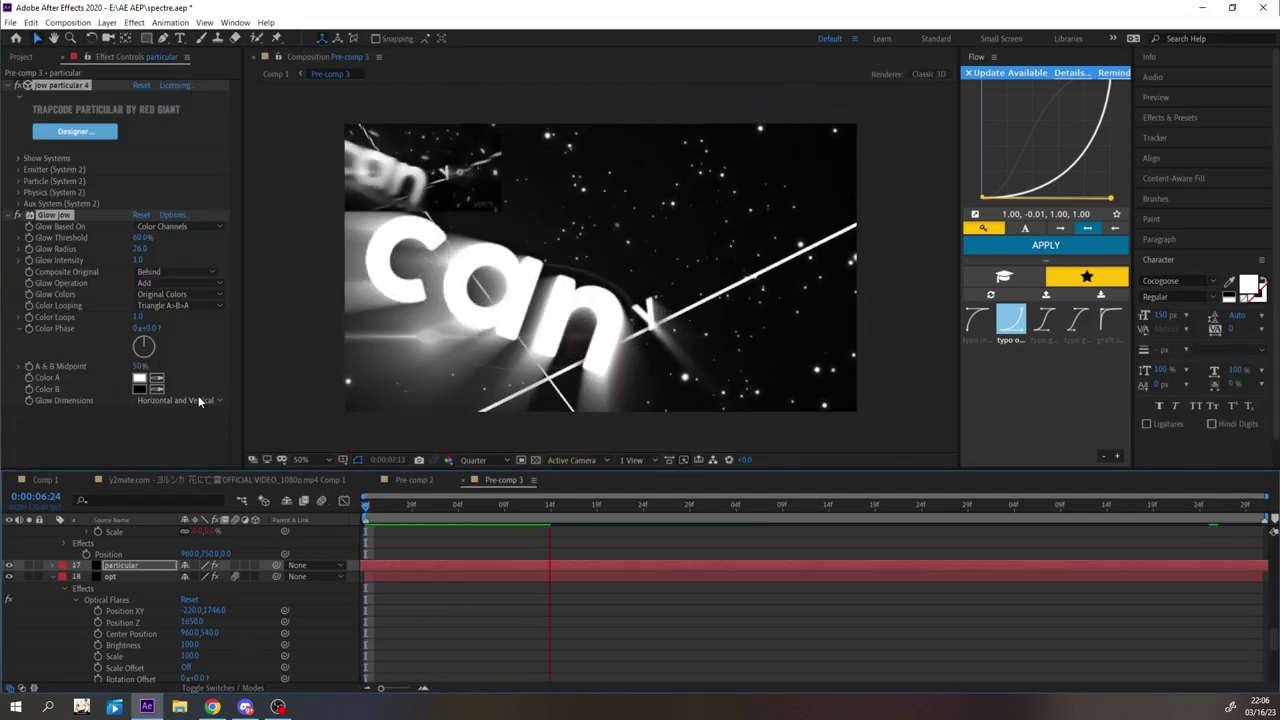
- Add a second Glow effect to the "particular" layer and set its Glow Threshold to 100%
key(ctrl+space)
text(glow)
key(Return)
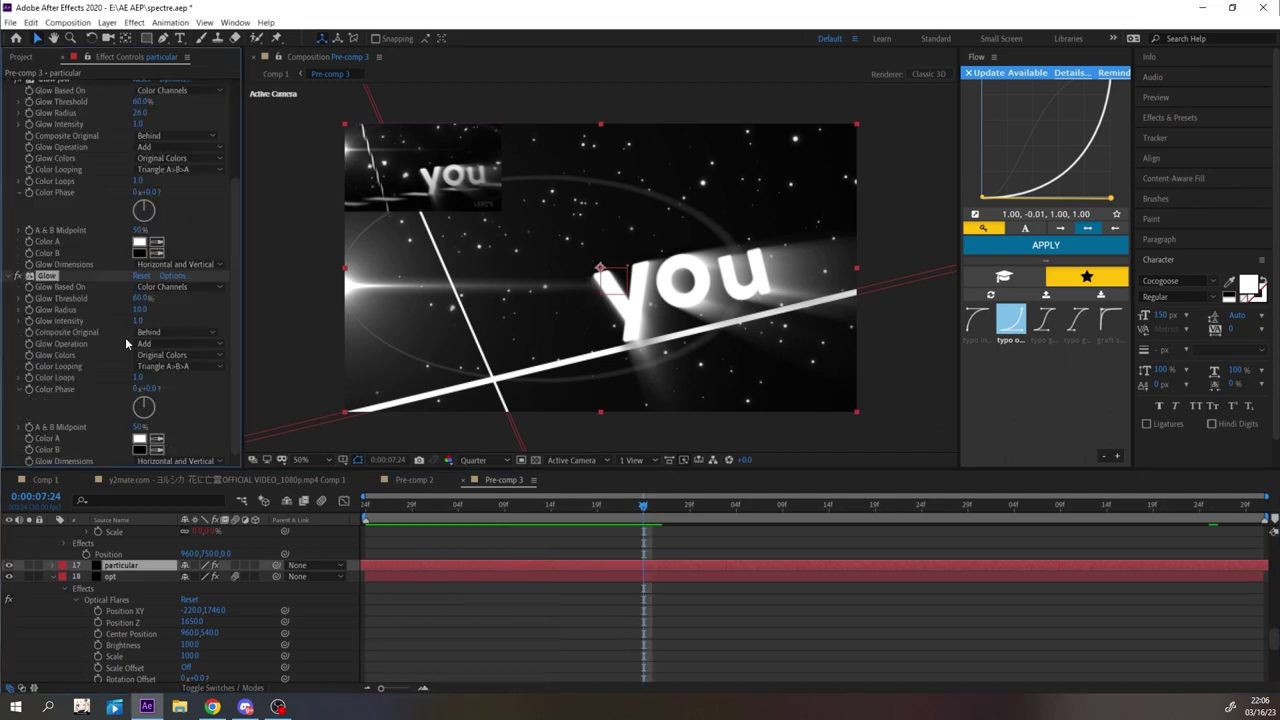
scroll(150, 310, up, 3)
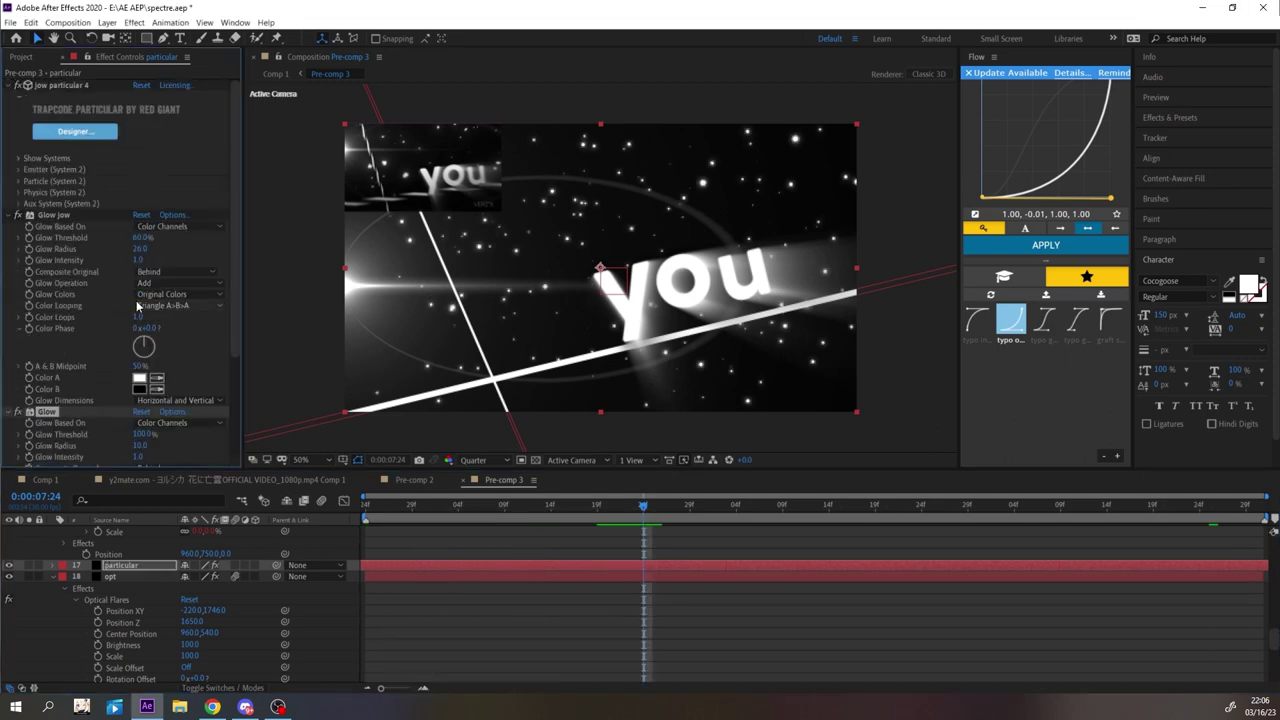
- Set System 2's particle type to Cloudlet in the Trapcode Particular Designer and apply the change
click(74, 131)
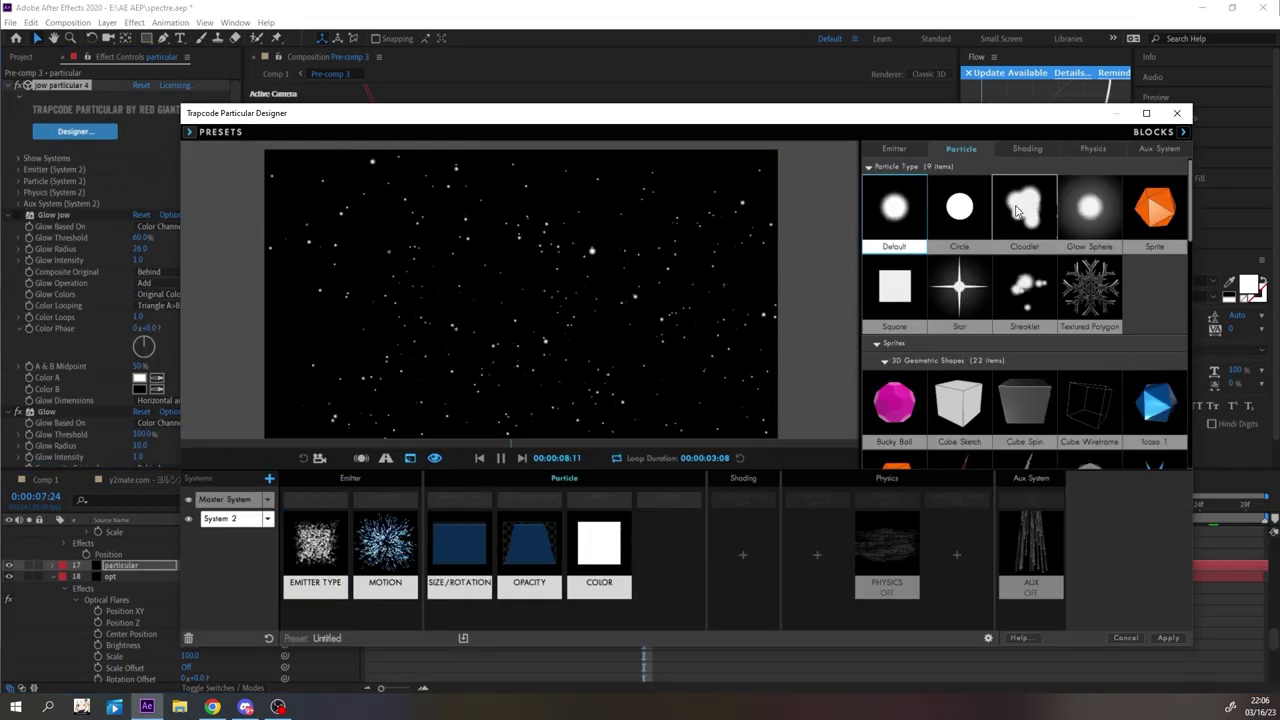
click(1024, 207)
click(1168, 637)
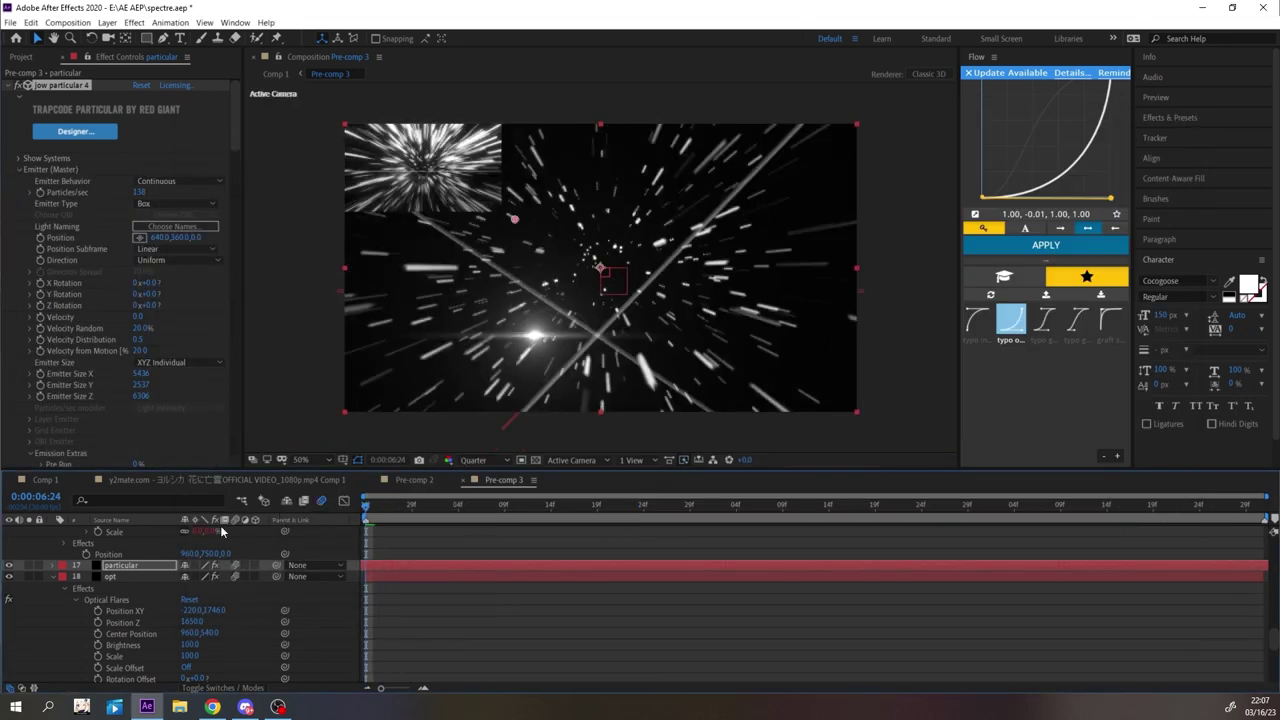
- Collapse the expanded layer properties in the timeline and both Glow effects on the particular layer while previewing the animation
scroll(66, 352, down, 10)
scroll(66, 348, down, 10)
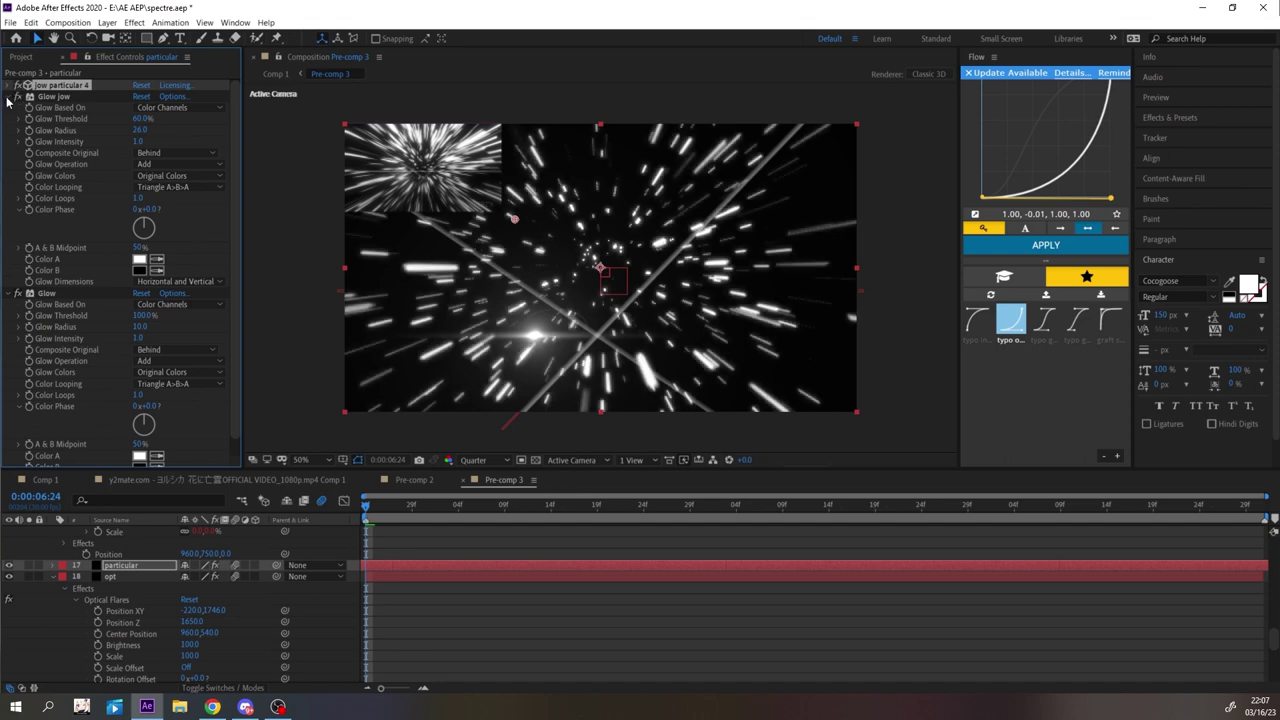
scroll(232, 580, up, 15)
scroll(230, 588, down, 15)
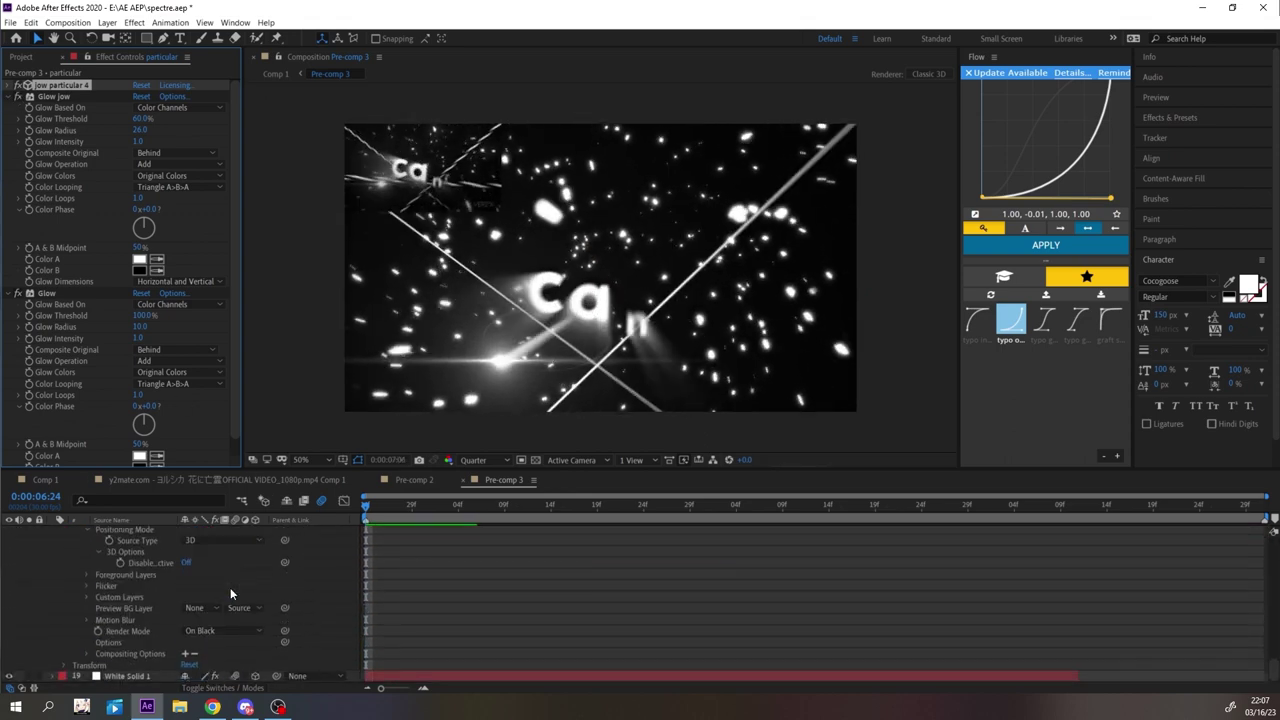
click(538, 608)
key(u)
key(u)
scroll(185, 604, down, 3)
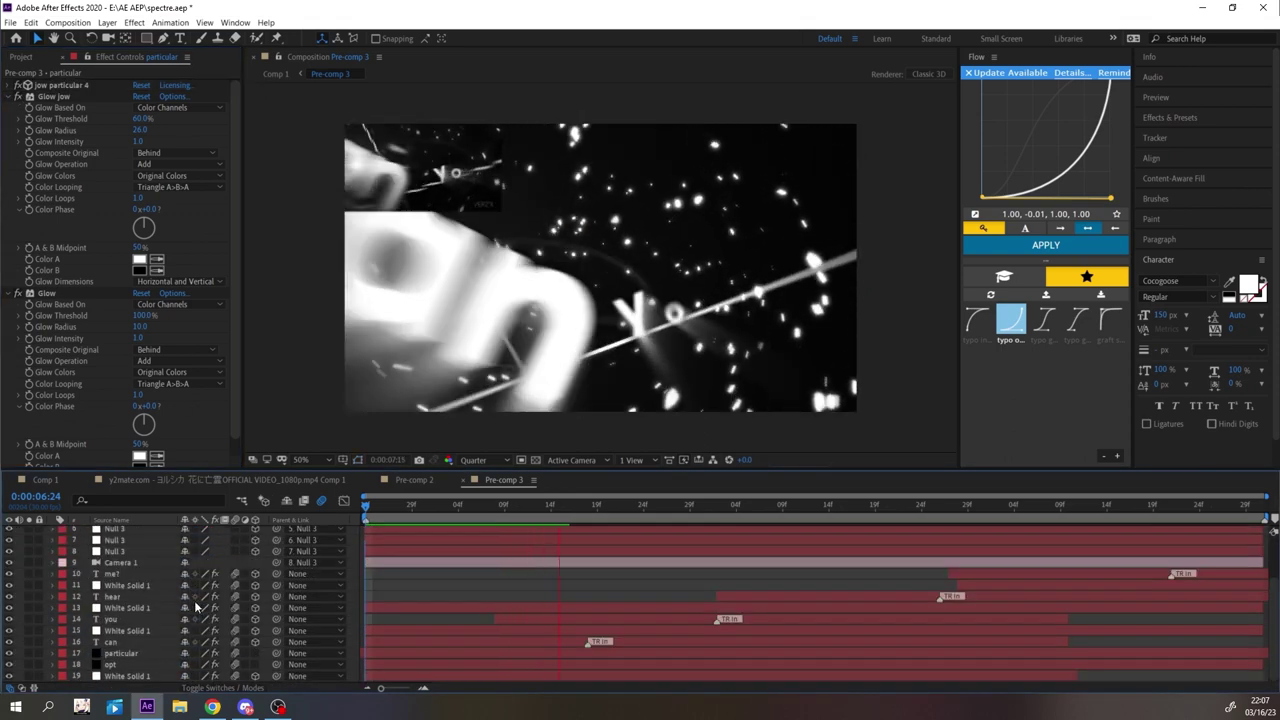
click(8, 97)
click(8, 108)
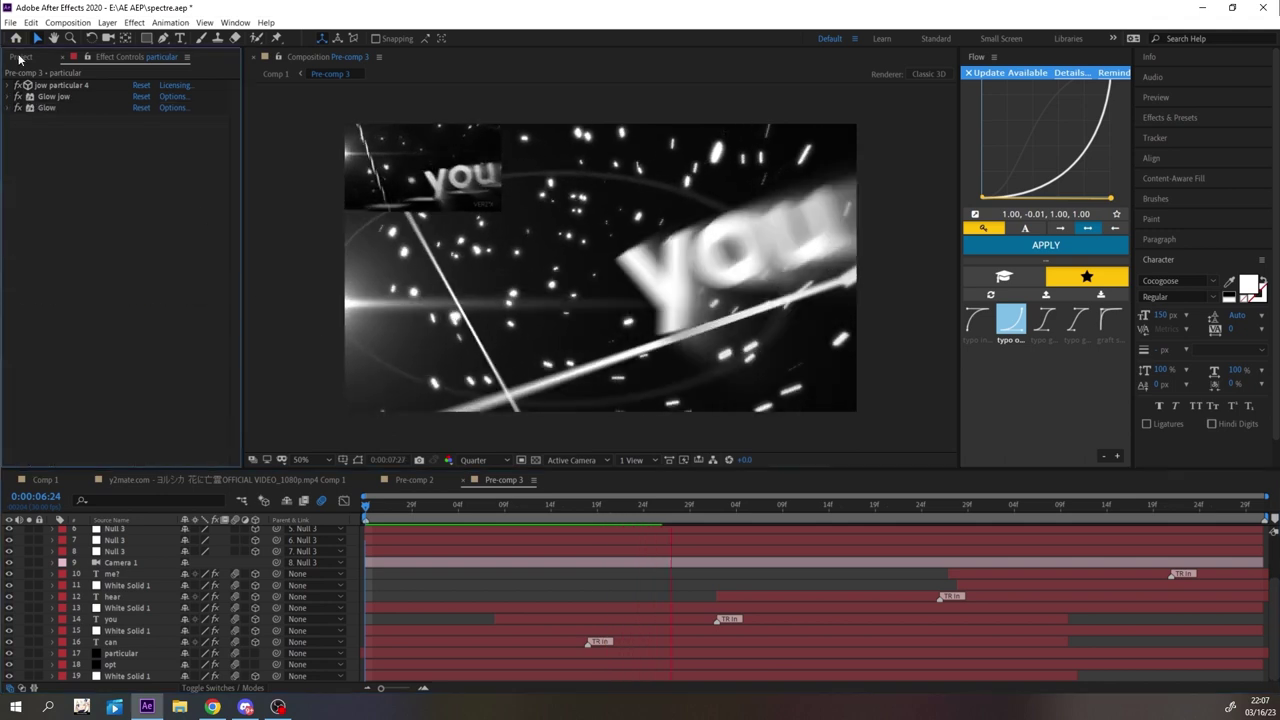
key(space)
- Set Particles/sec of Particular's master emitter to 80 and preview the particle density
click(8, 86)
click(19, 158)
click(56, 192)
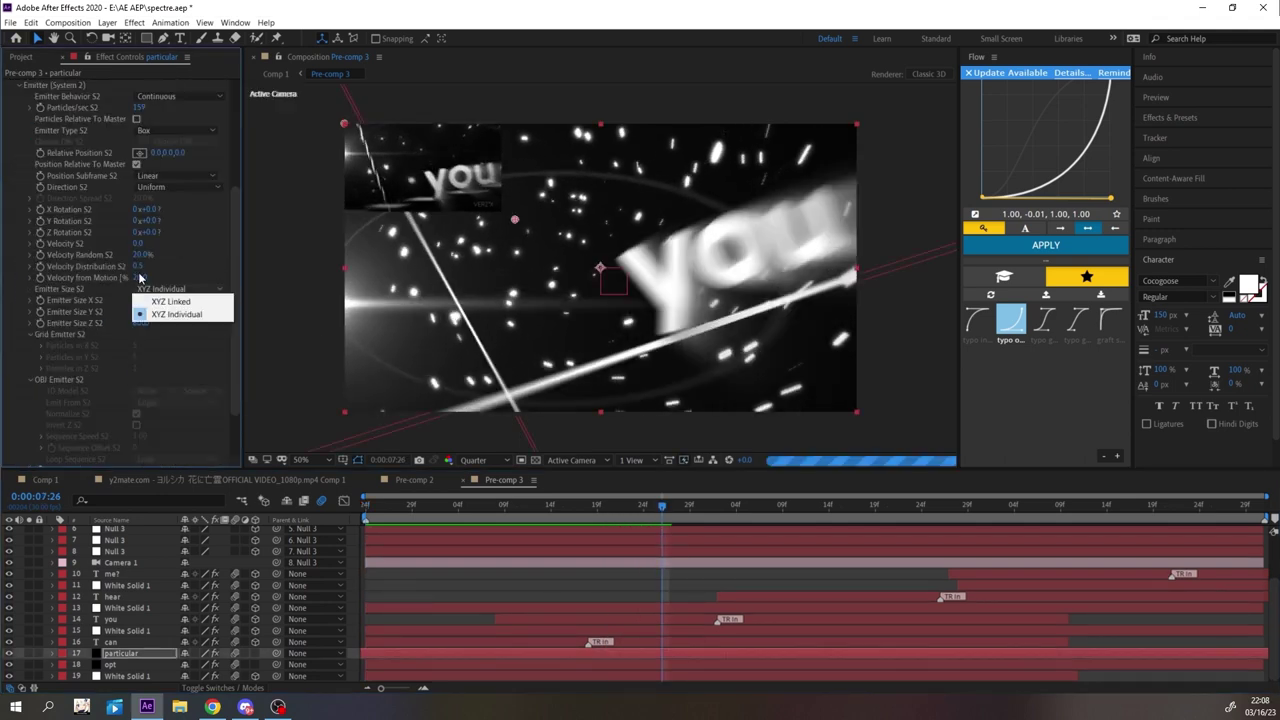
click(143, 107)
click(117, 229)
scroll(118, 225, up, 10)
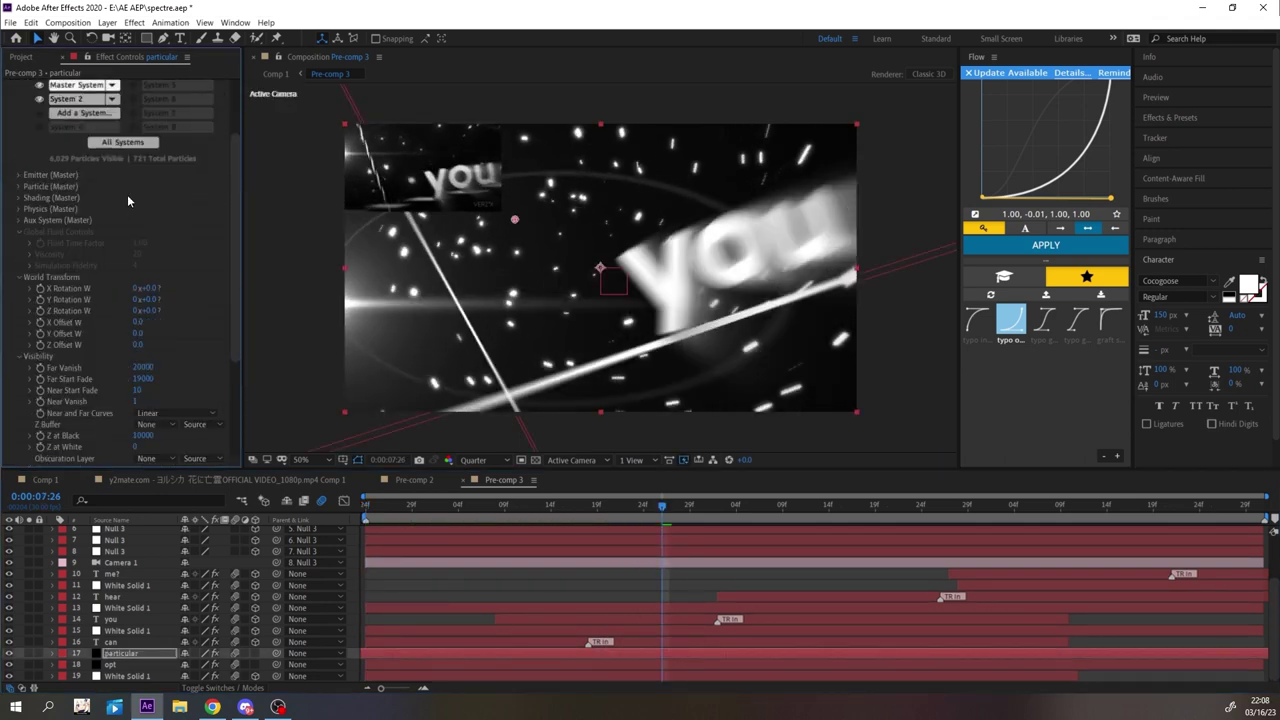
click(19, 167)
key(space)
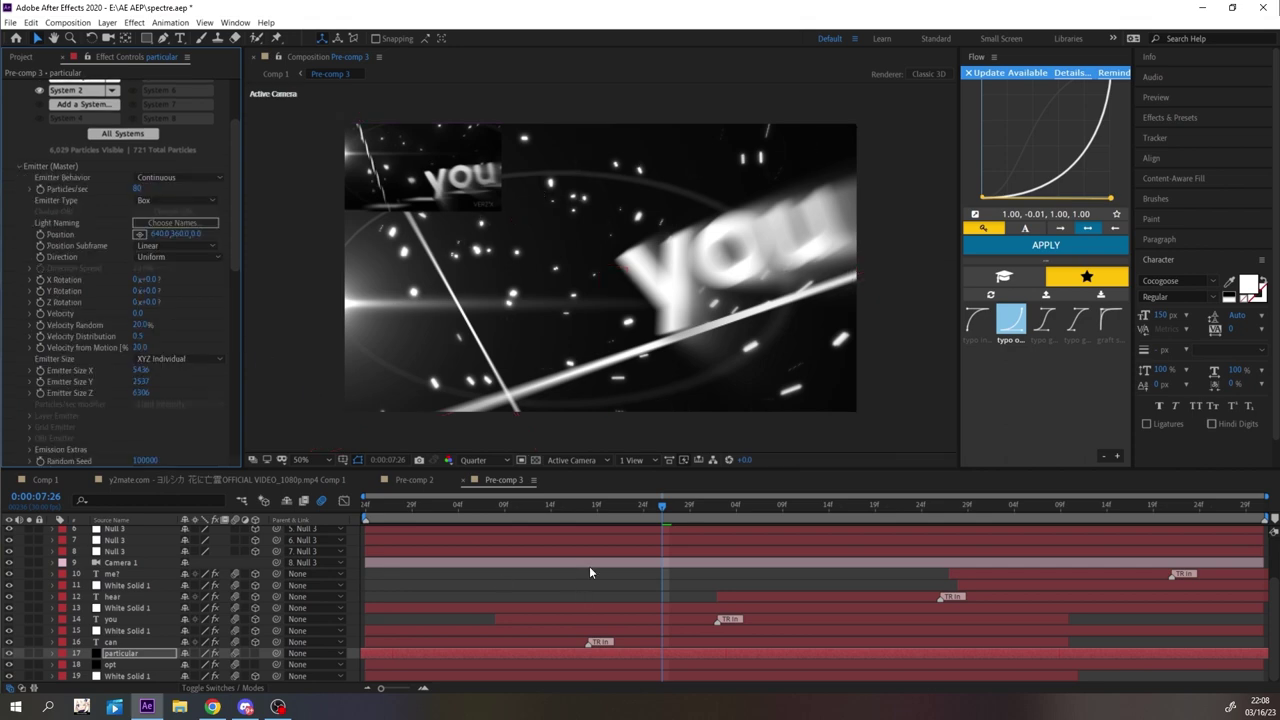
key(space)
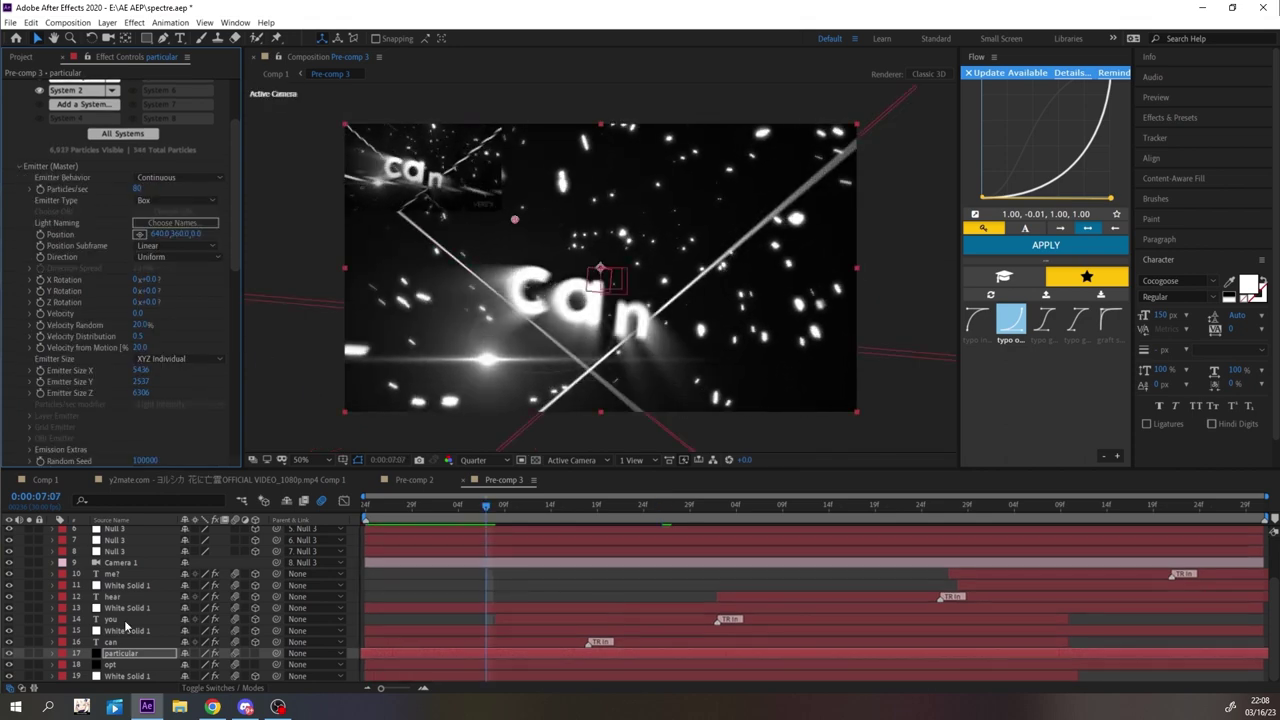
- Duplicate the White Solid 1 line layer and place the copy directly below the "can" text layer, matching that text's position
click(112, 608)
key(ctrl+d)
drag(130, 599, 136, 648)
click(521, 632)
key(p)
click(150, 655)
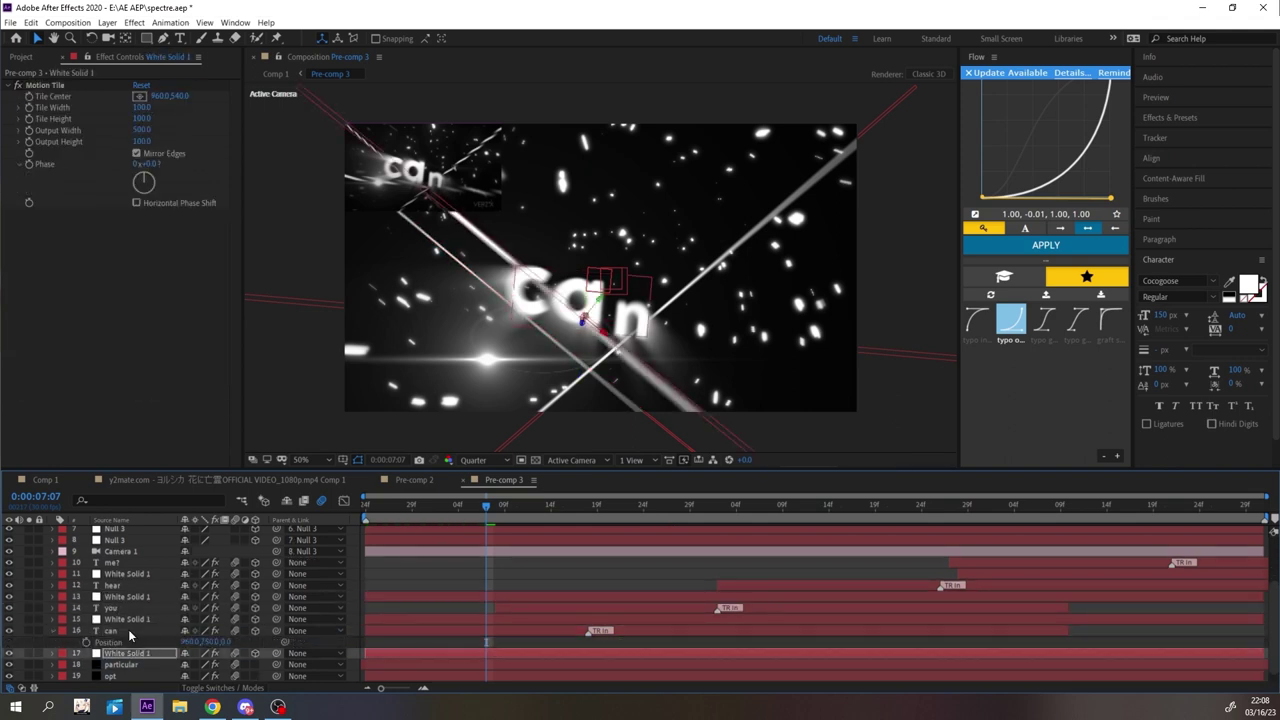
- Set the Z rotation of the line below "can" to 0° like the text layer and preview it
click(129, 632)
key(r)
scroll(138, 650, down, 1)
click(123, 655)
key(r)
scroll(140, 656, down, 1)
click(203, 665)
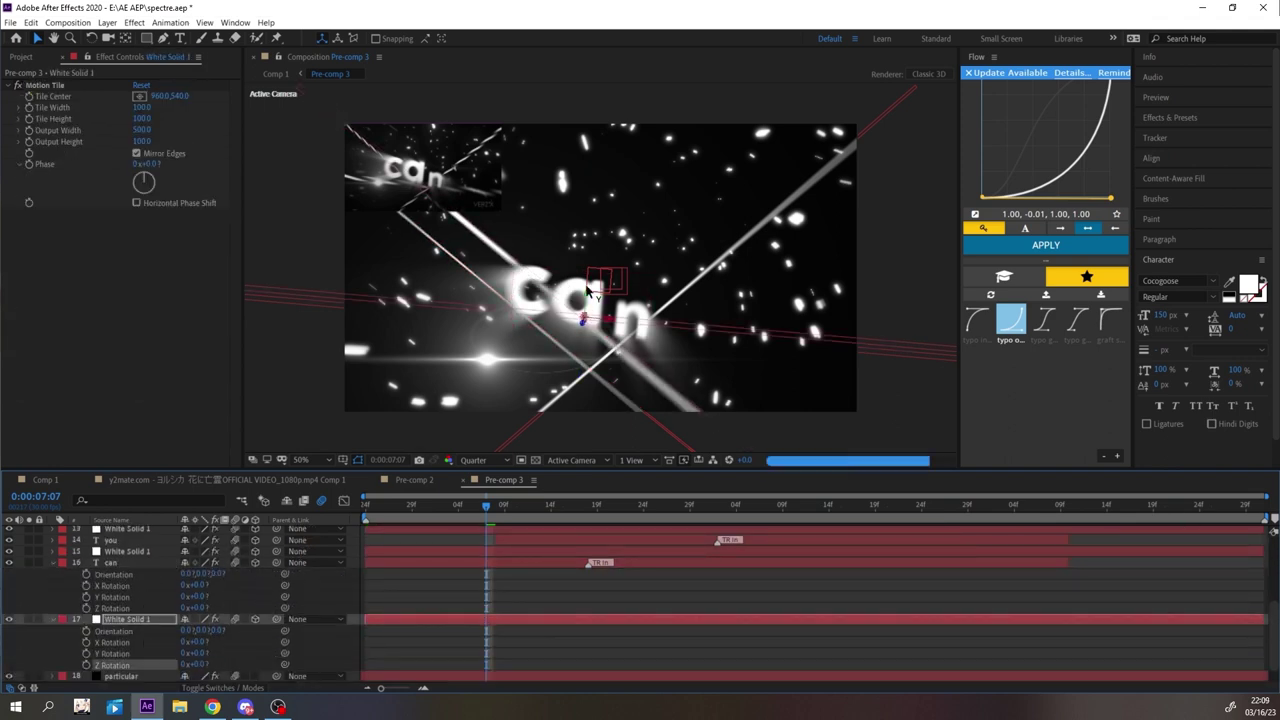
key(space)
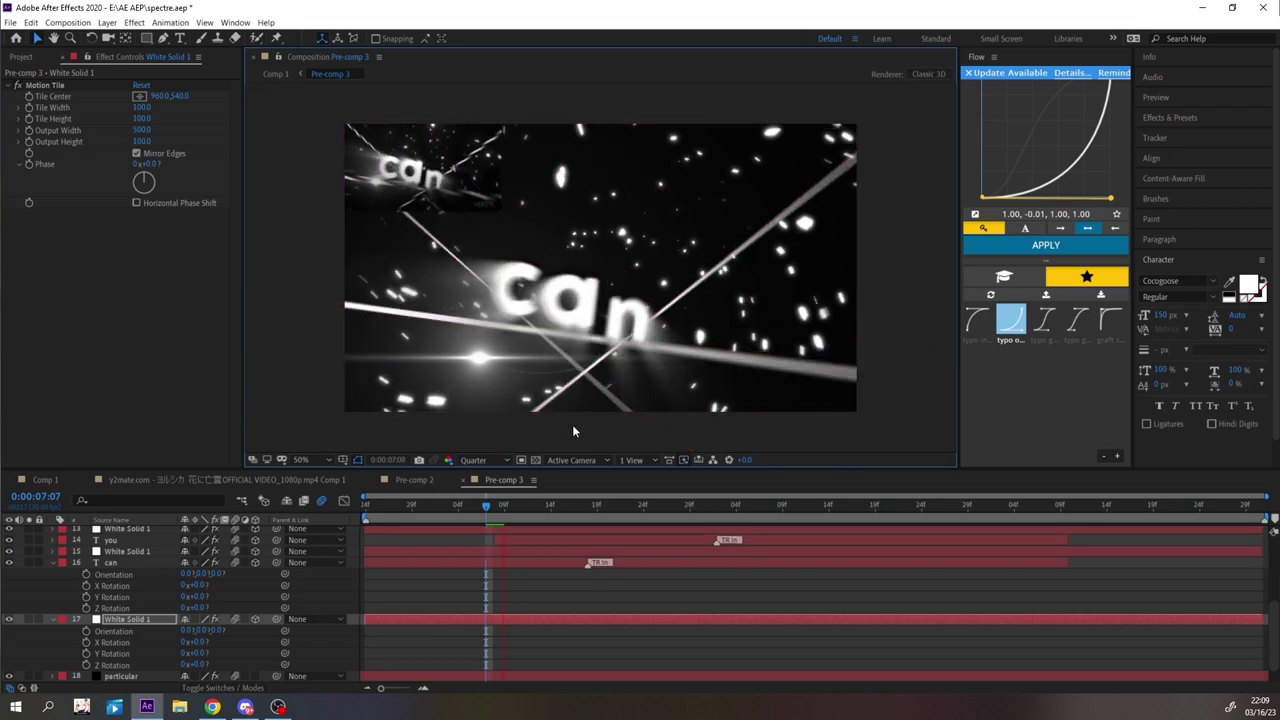
- Label the "can" text layer and its White Solid 1 line brown and move both directly below Camera 1
click(459, 609)
key(p)
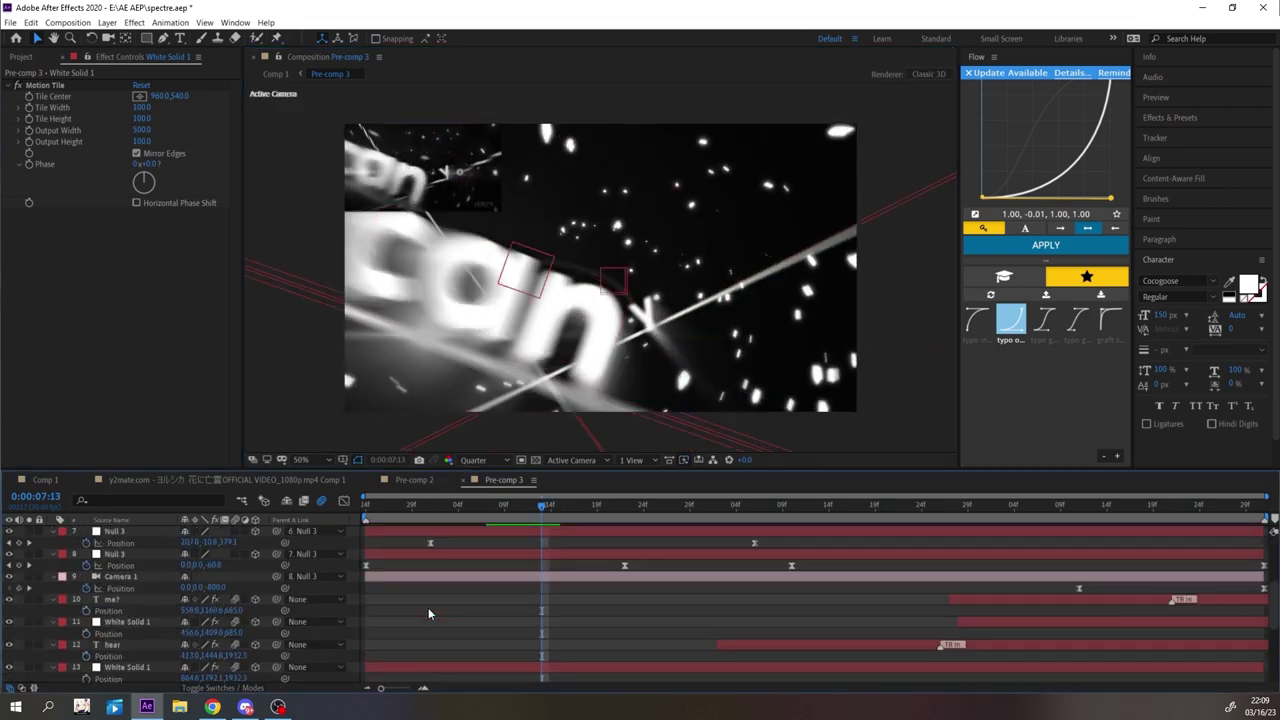
scroll(429, 607, down, 3)
key(p)
click(111, 631)
shift+click(109, 642)
click(61, 635)
click(77, 579)
drag(119, 632, 132, 557)
- Label the "you" text layer and its White Solid 1 line orange and move both directly below the brown pair
click(106, 632)
shift+click(100, 642)
click(62, 635)
click(88, 565)
drag(105, 632, 176, 649)
- Label the "hear" text layer and its White Solid 1 line purple
click(111, 642)
shift+click(110, 632)
click(62, 635)
click(88, 553)
click(433, 607)
- Trim the brown White Solid 1 line to end at 0:00:09:09 and preview the section from there
click(1060, 505)
click(1061, 574)
key(space)
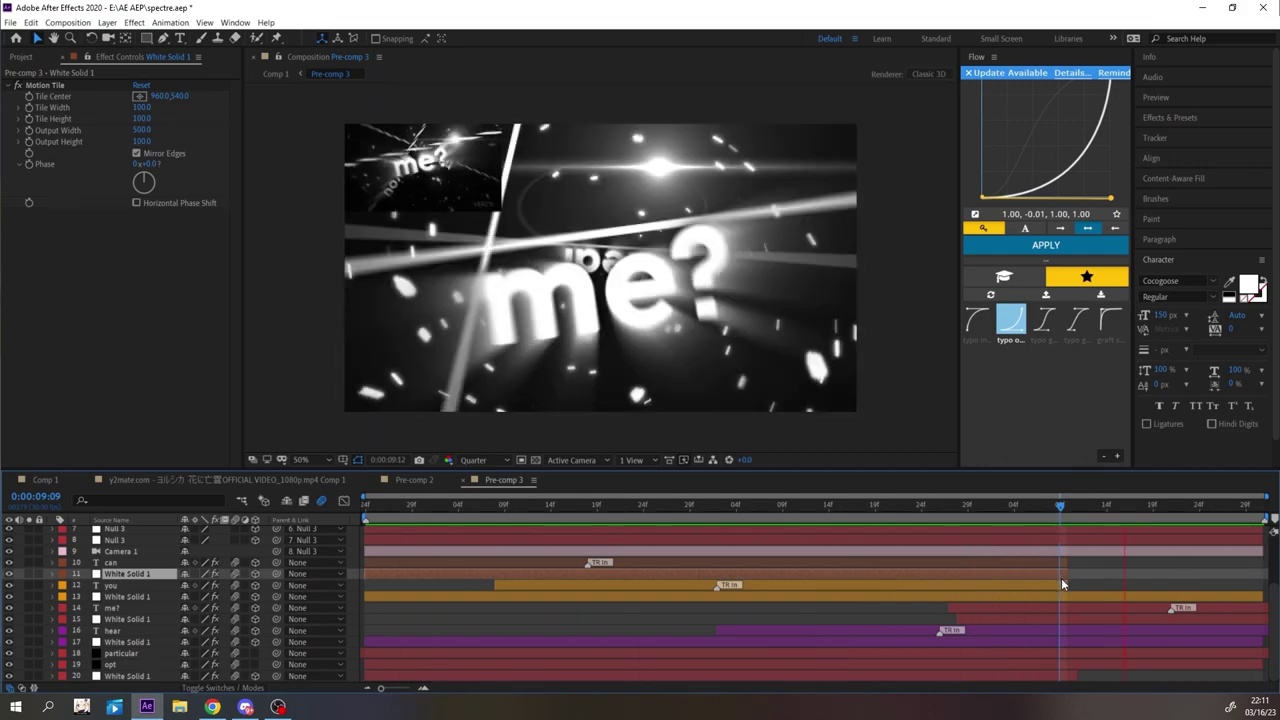
key(space)
scroll(531, 554, up, 2)
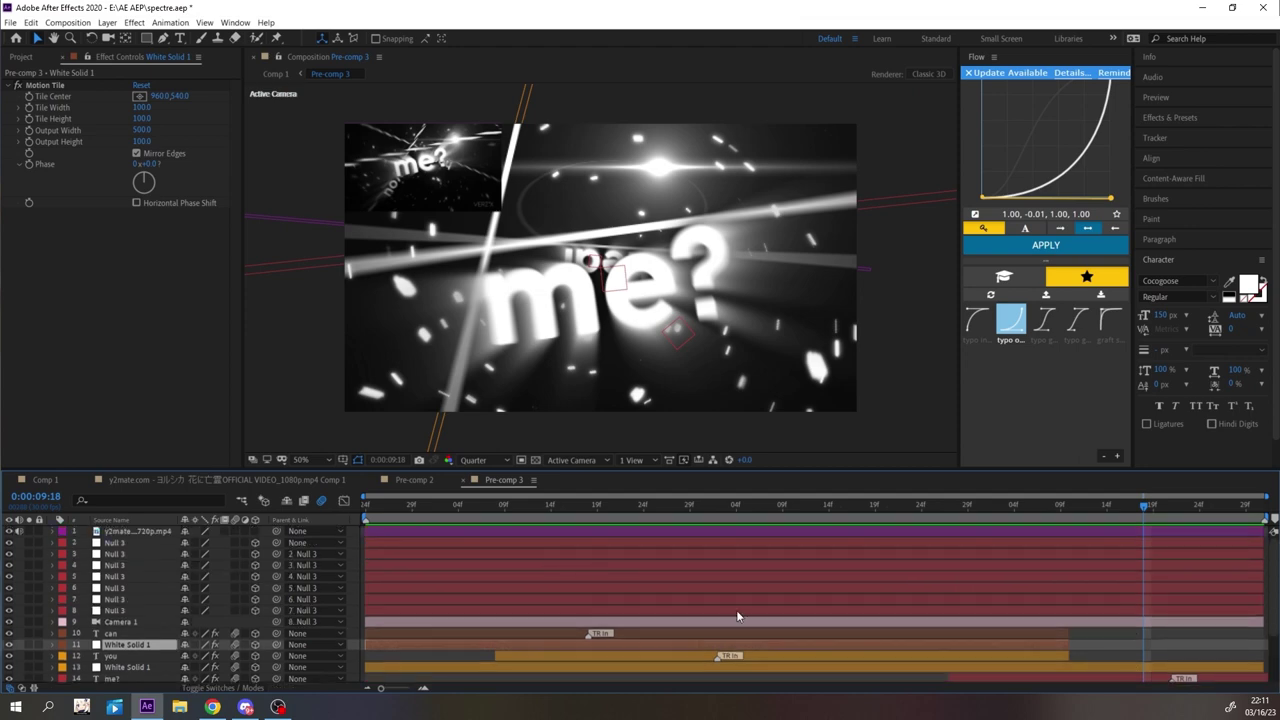
- Reveal the null and camera keyframes and parent the White Solid 1 line below "me?" to the "me?" text layer
click(1090, 631)
key(u)
scroll(1090, 631, down, 2)
click(424, 356)
click(306, 266)
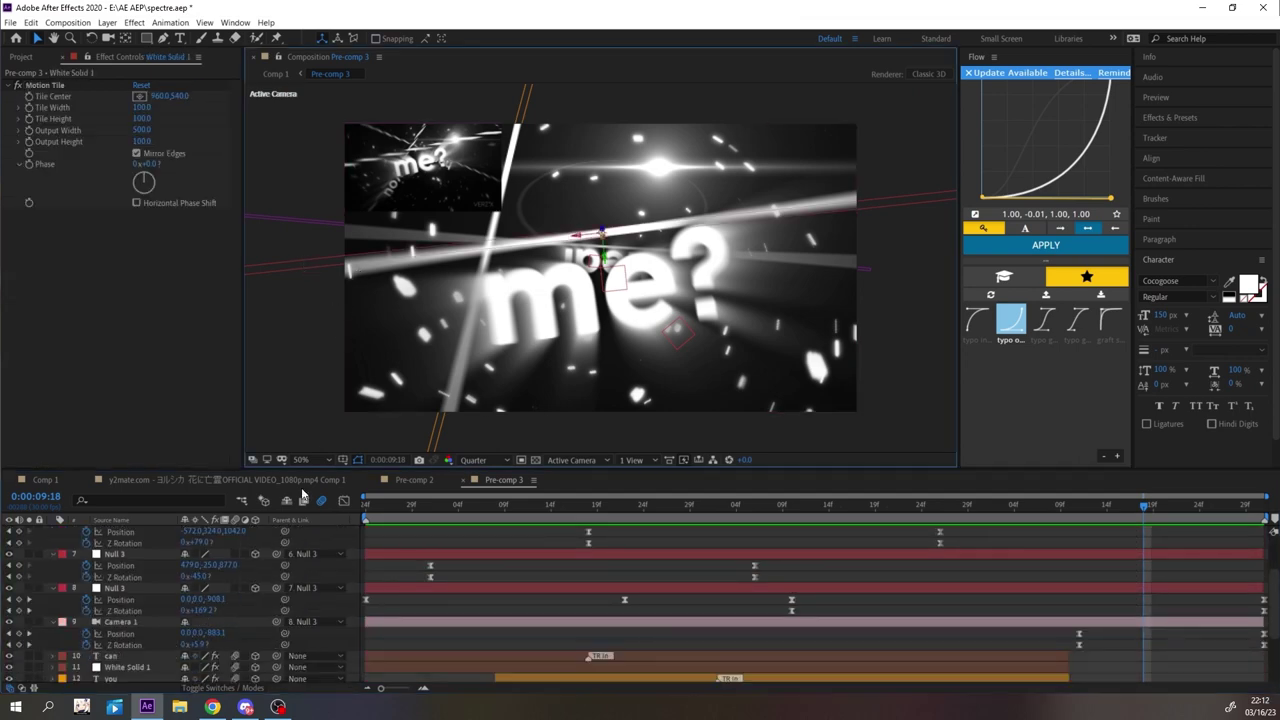
scroll(260, 620, down, 3)
click(118, 586)
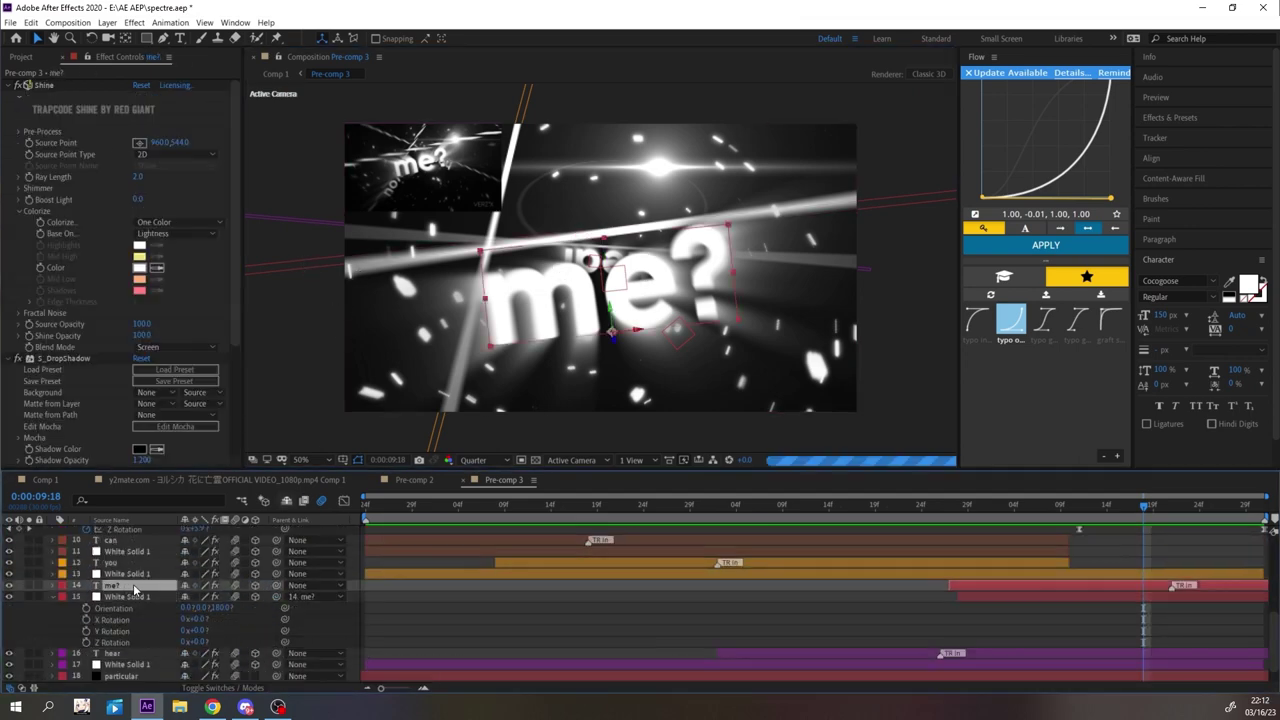
- Set the "me?" layer's Z orientation to 16°, shift the text slightly upward in the frame and preview it
key(r)
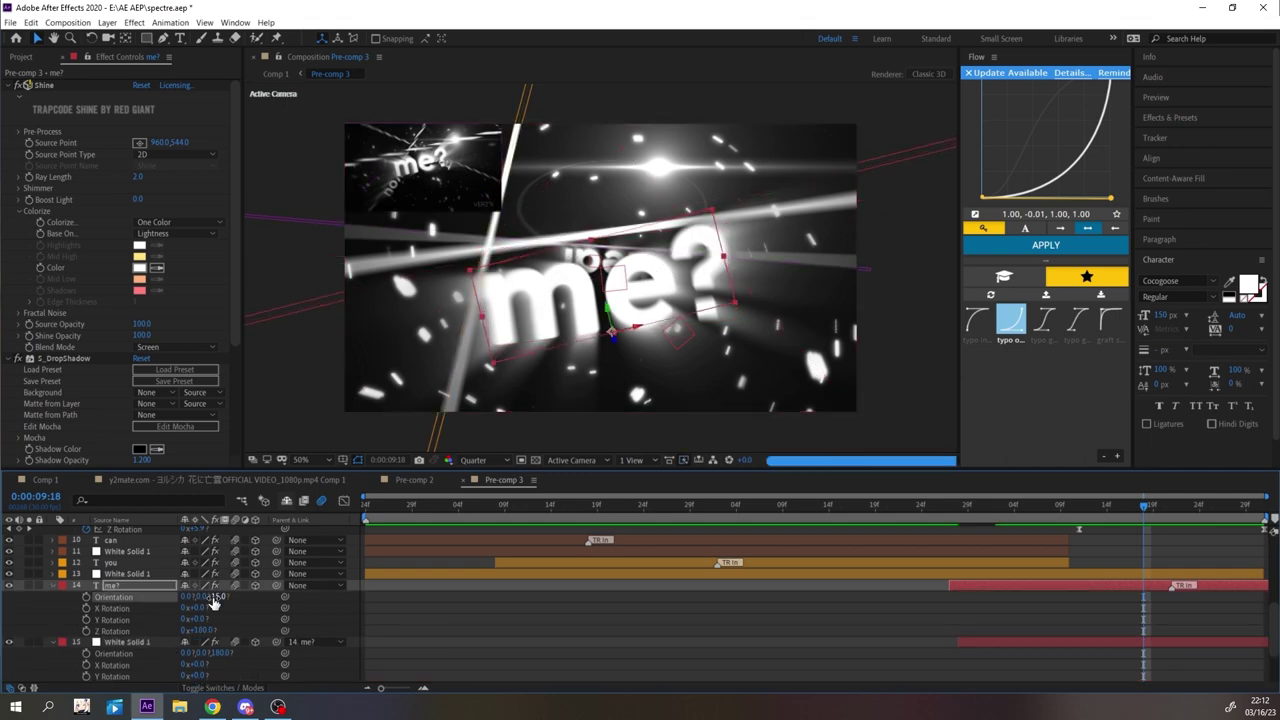
drag(212, 600, 209, 603)
drag(606, 311, 599, 289)
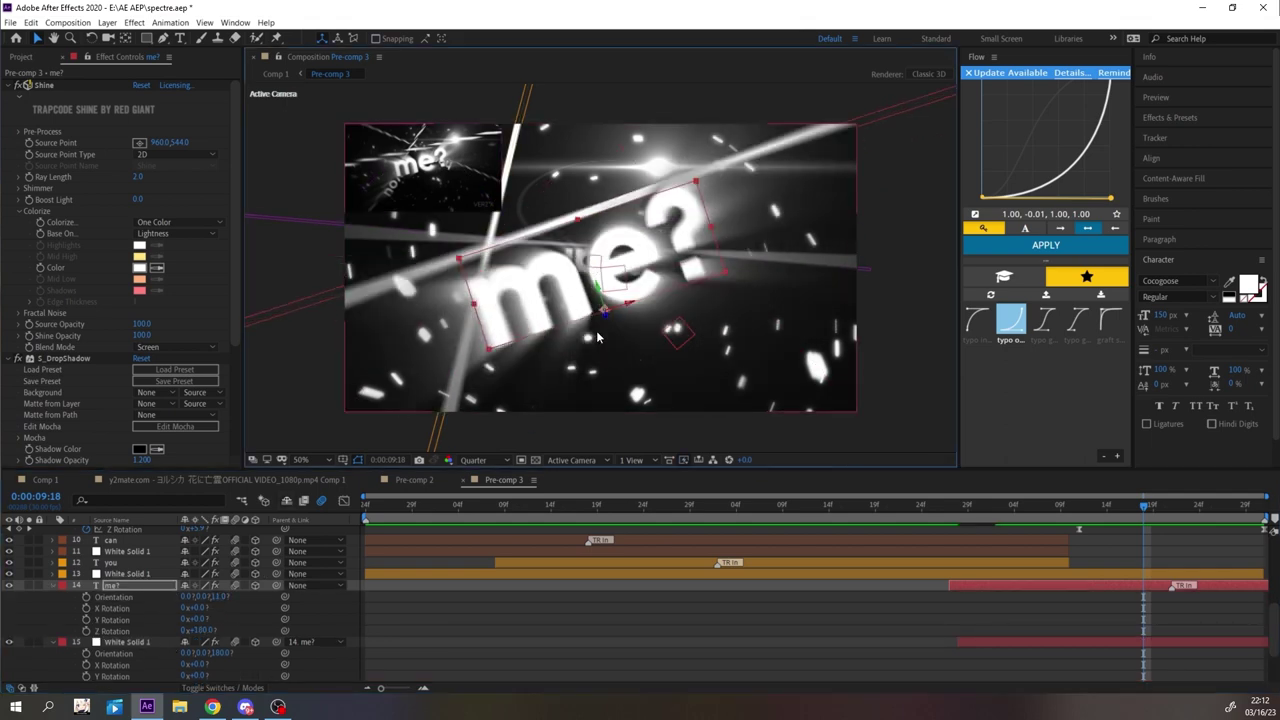
key(Page_Up)
drag(216, 597, 221, 596)
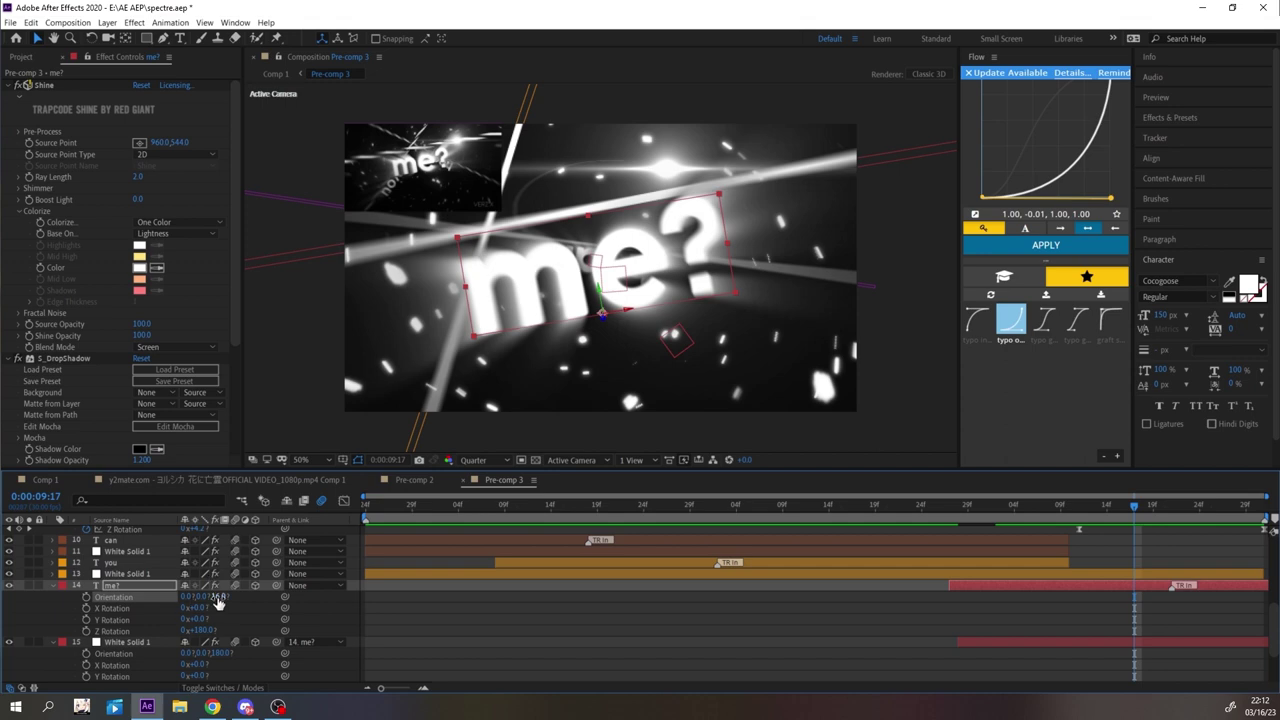
key(space)
- Hide the reference video layer in Pre-comp 3 and save the project
scroll(150, 580, up, 5)
click(10, 532)
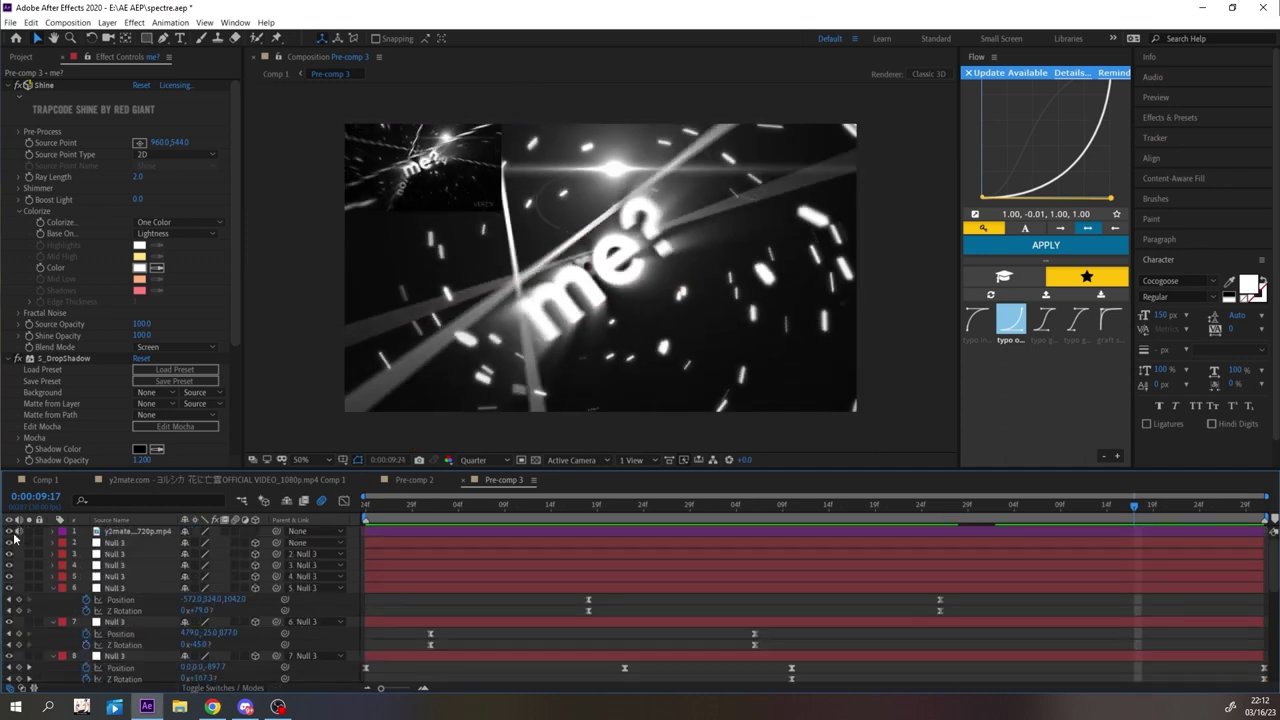
key(ctrl+s)
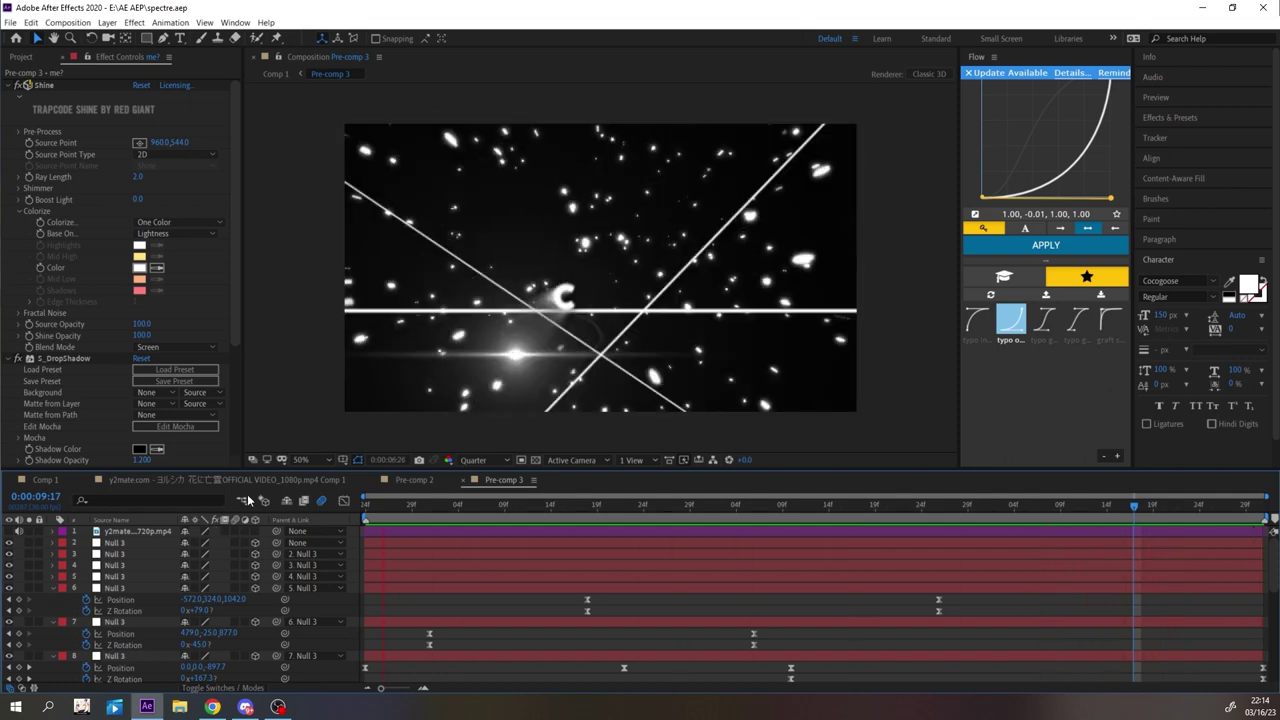
- Open Comp 1 to review Pre-comp 3 within the main composition
click(50, 481)
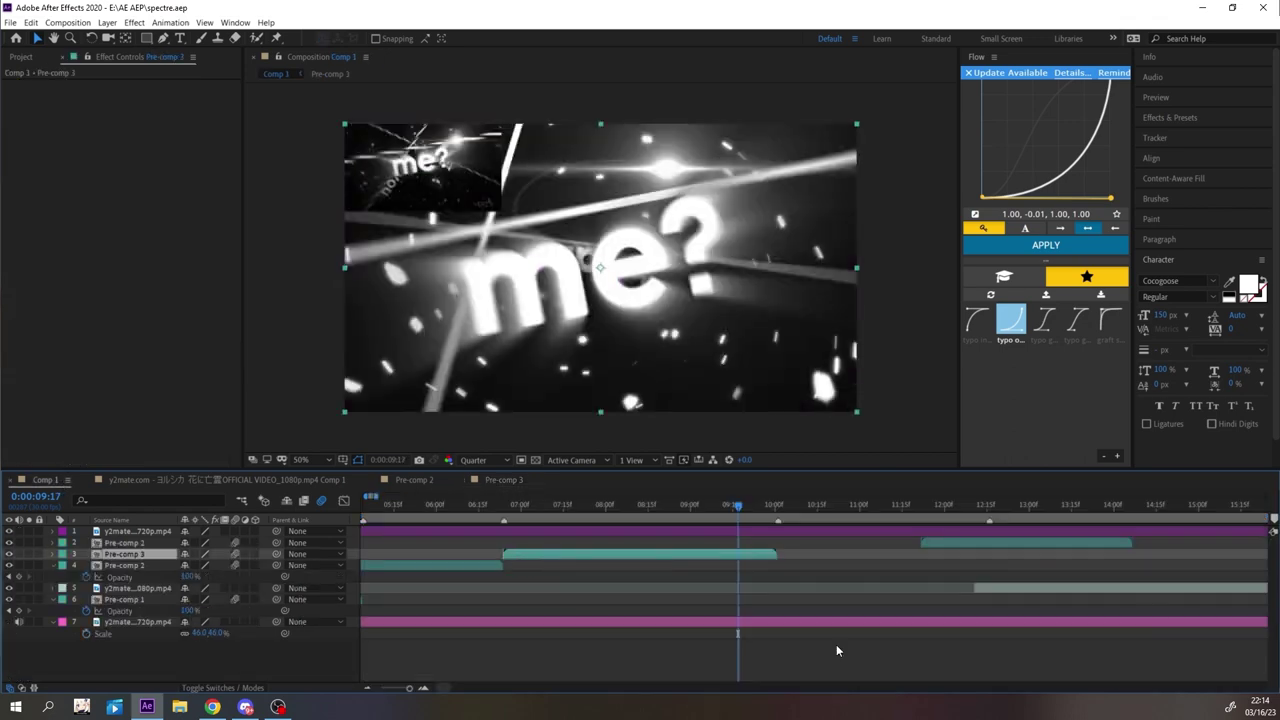
click(836, 646)
click(278, 707)
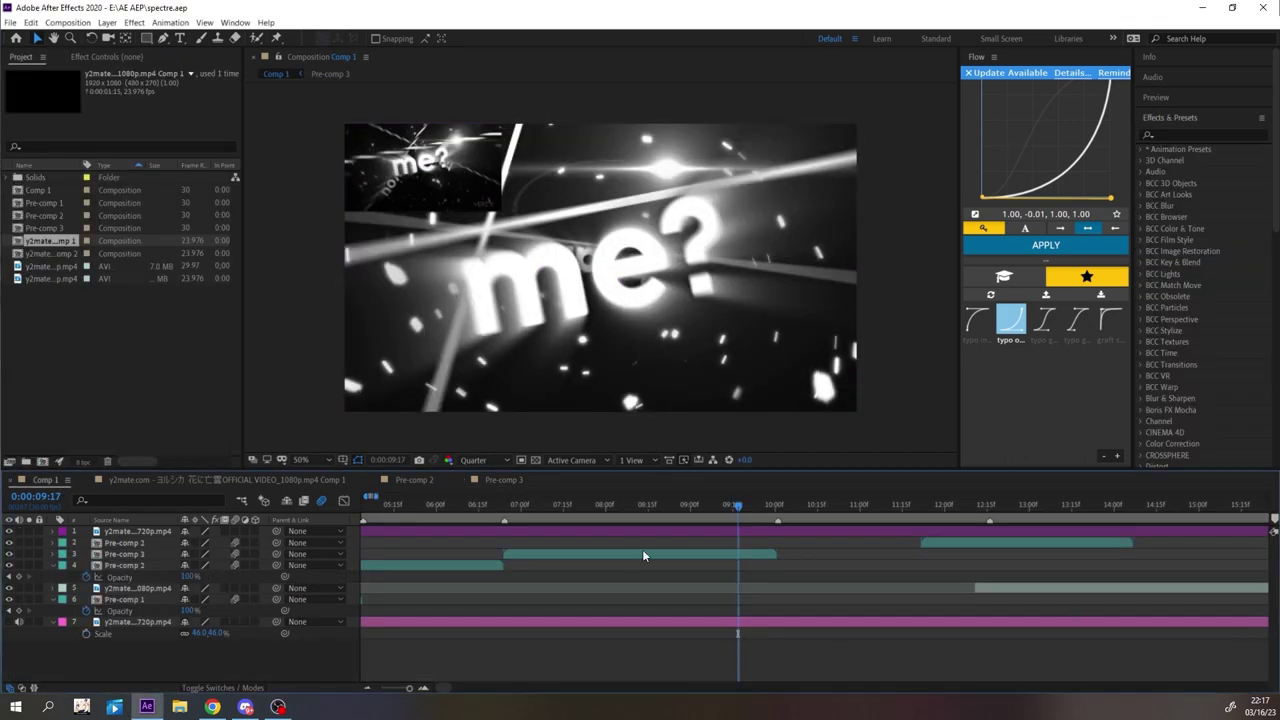
- Open Pre-comp 3 and move the current time to 0:00:07:10
double_click(642, 551)
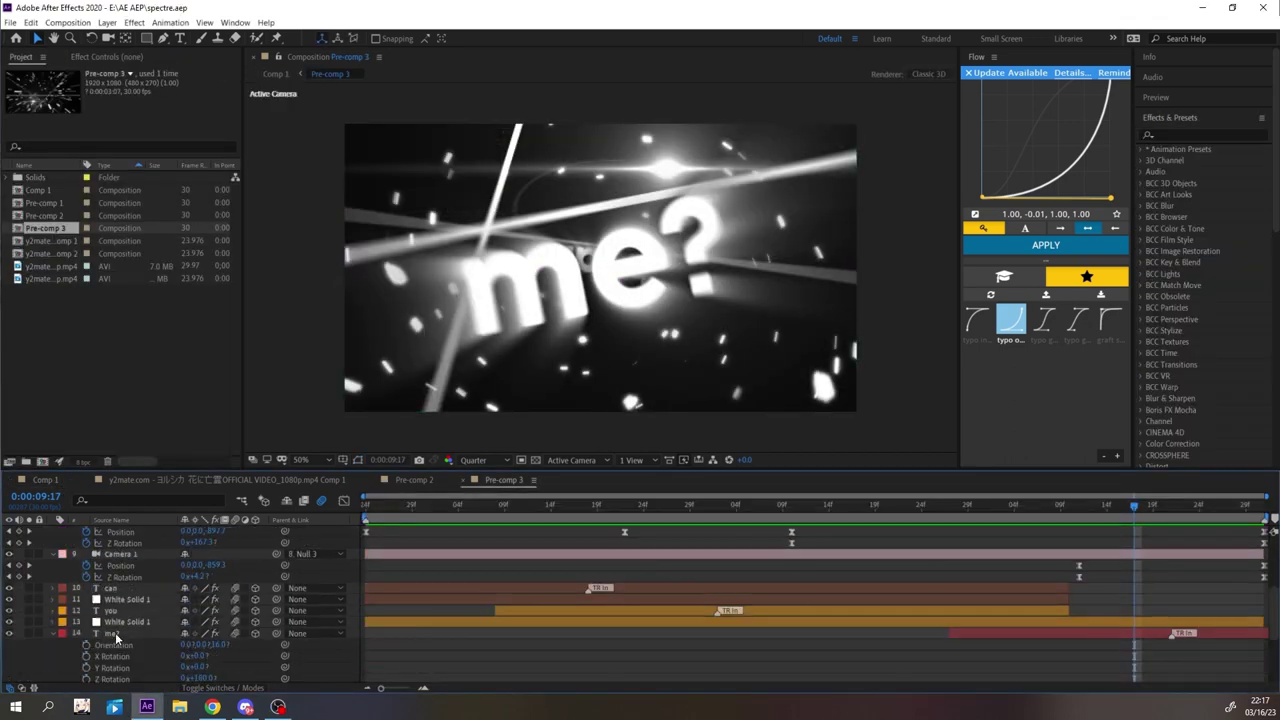
scroll(730, 638, down, 4)
scroll(730, 638, up, 8)
click(514, 508)
scroll(508, 528, down, 2)
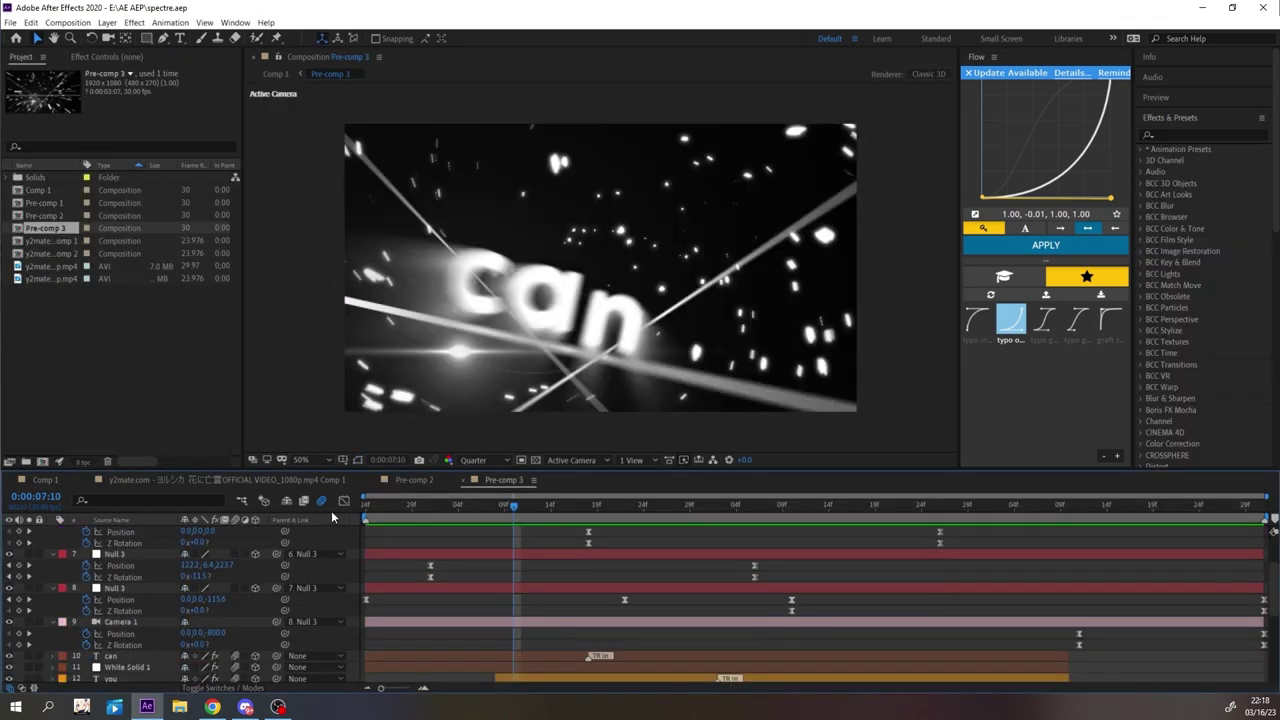
- Apply the S_WipeStripes effect to the White Solid 1 line below the "can" text layer
click(114, 657)
click(120, 667)
click(1180, 135)
text(s_wipes)
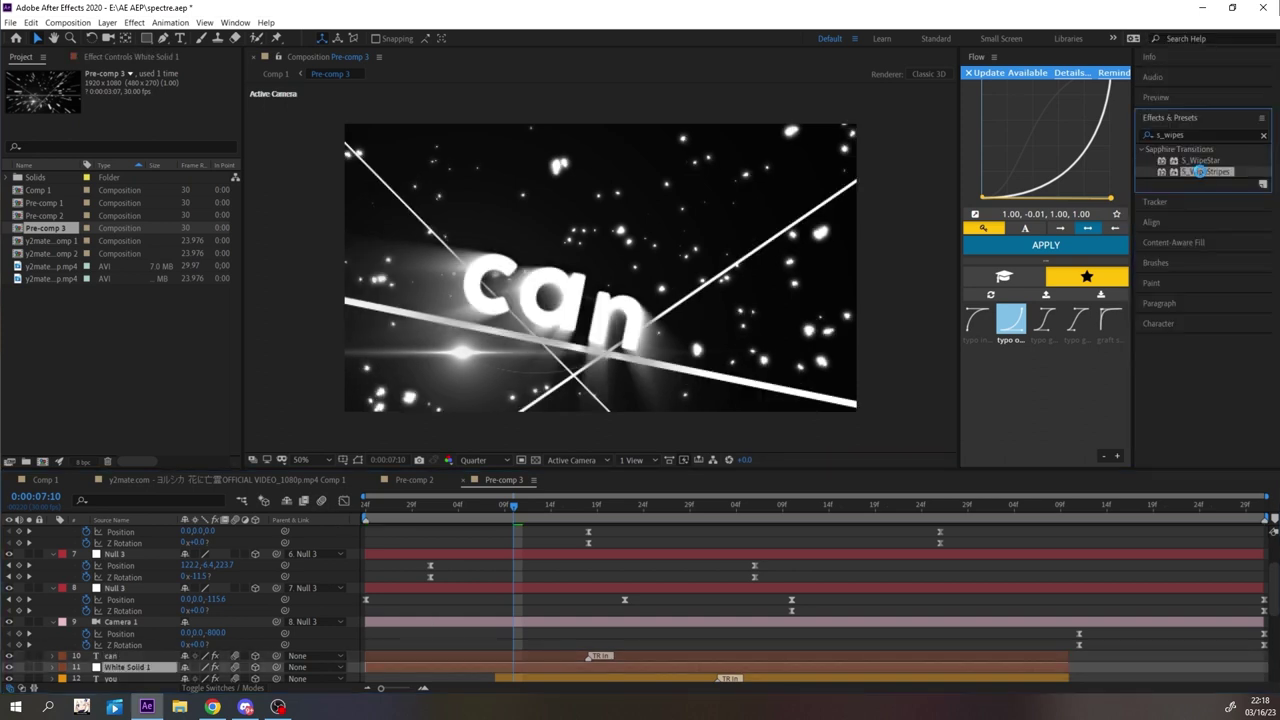
double_click(1200, 172)
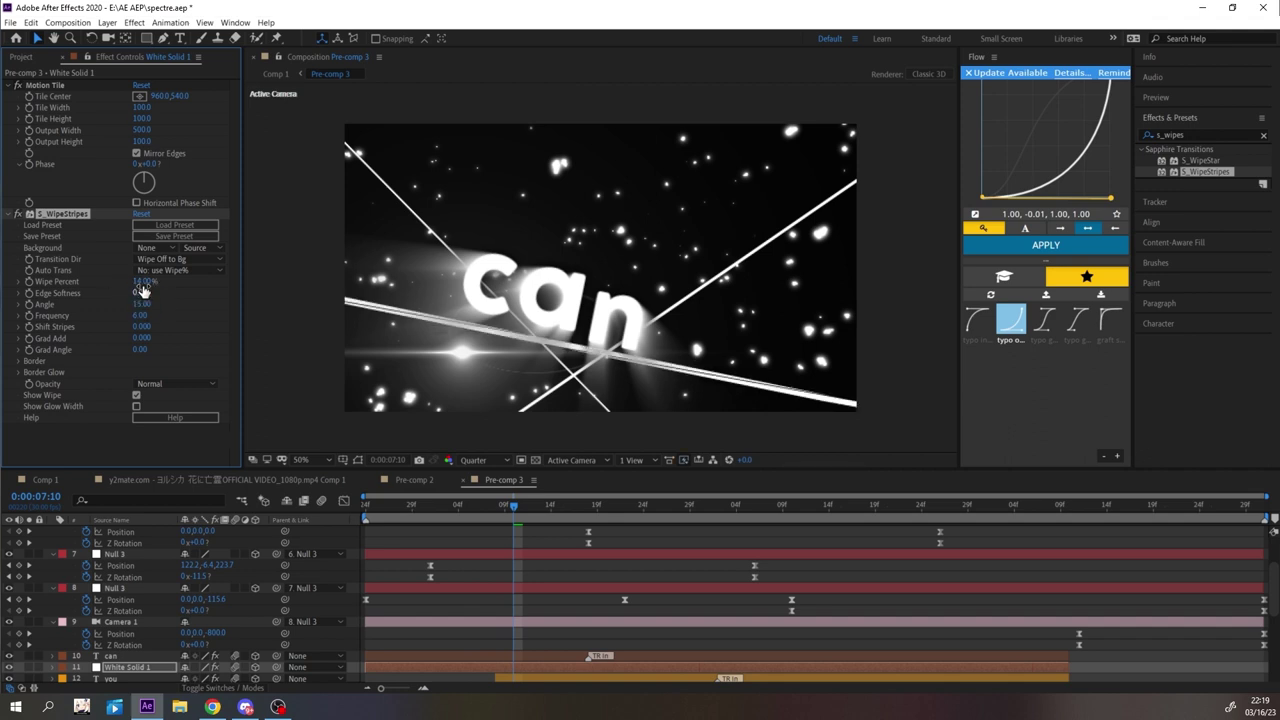
- Show the reference video layer and set S_WipeStripes to a Wipe Percent of 21% and an Angle of -5
scroll(16, 540, up, 2)
click(9, 531)
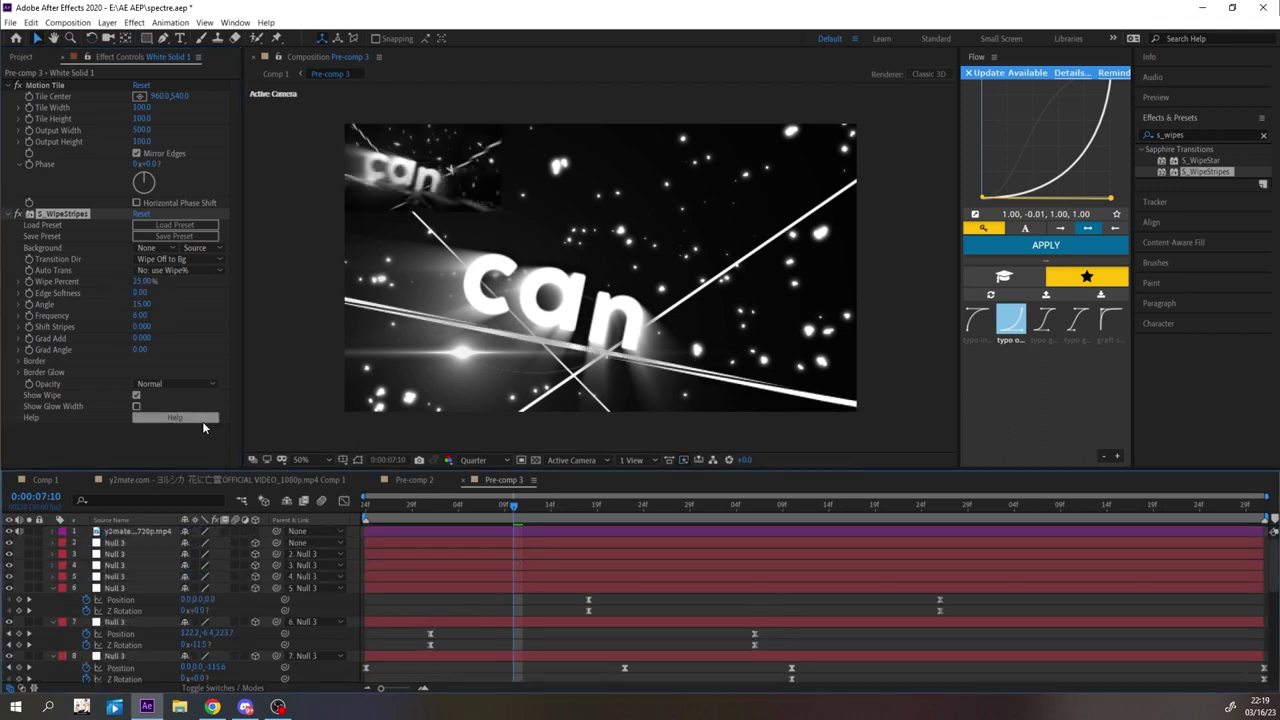
drag(145, 281, 170, 293)
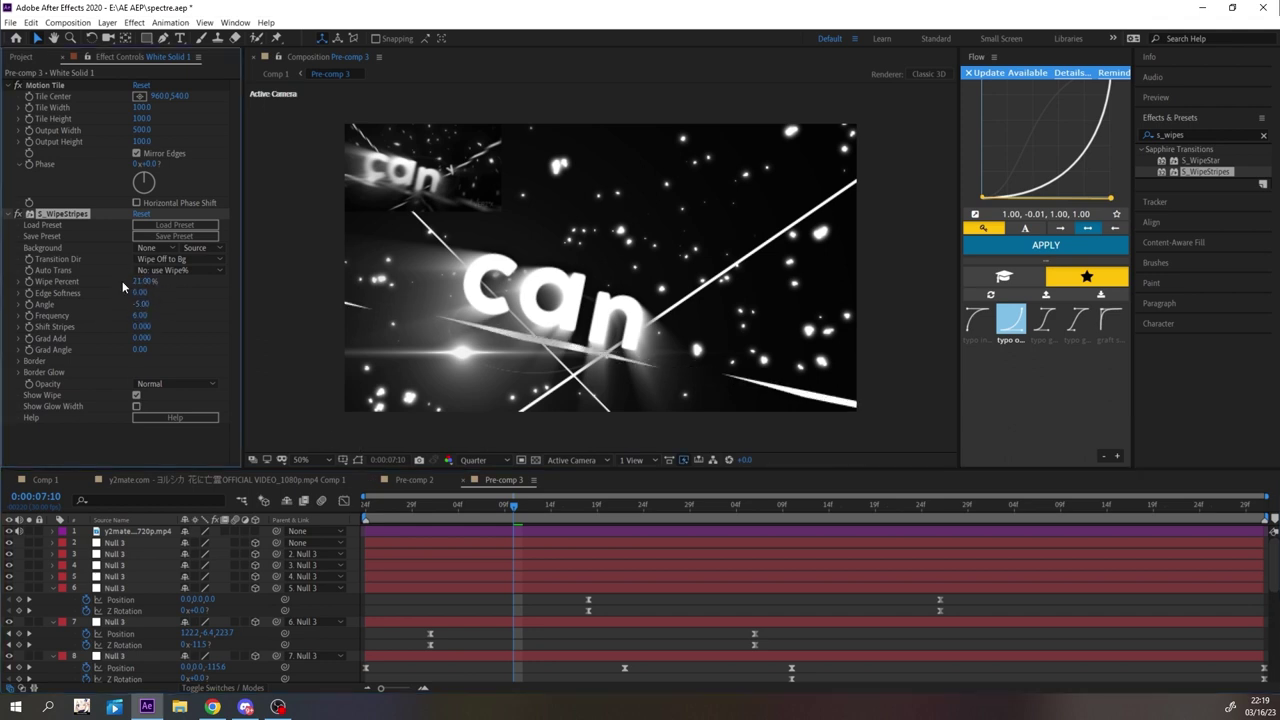
- Move to 0:00:07:02 and set the S_WipeStripes Wipe Percent to 35% and Angle to -10
click(438, 512)
scroll(150, 630, down, 5)
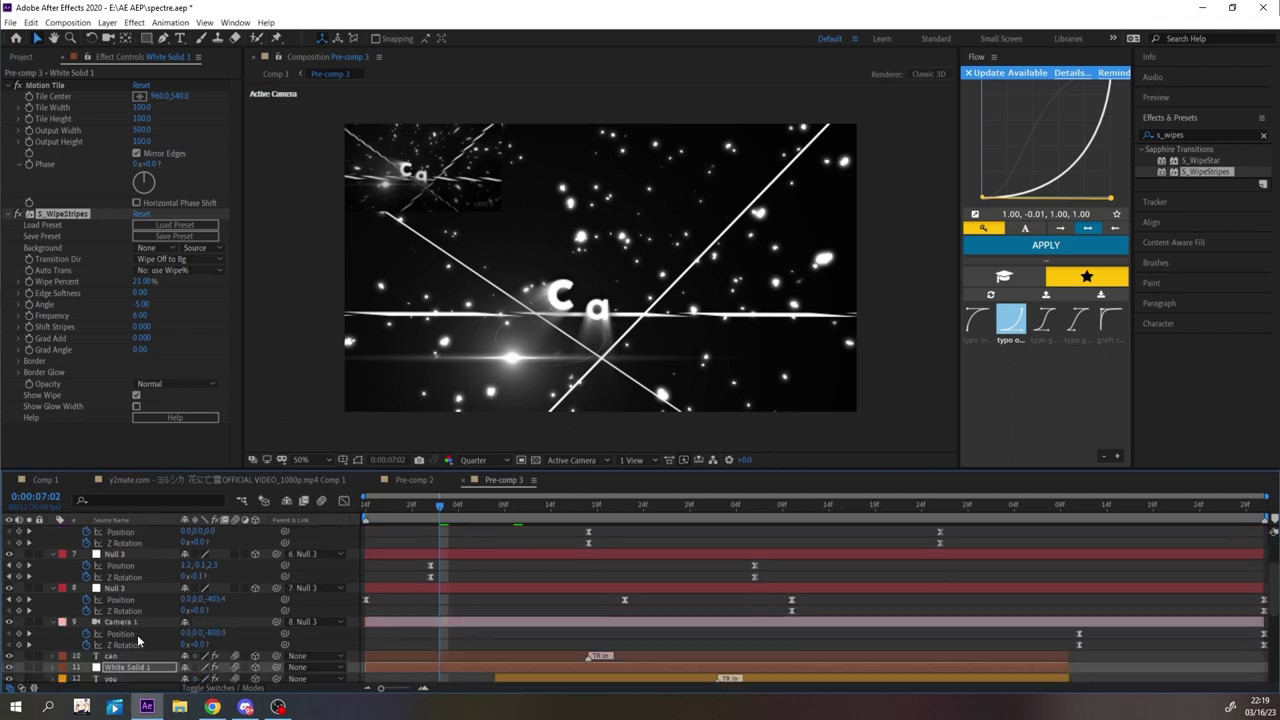
click(142, 304)
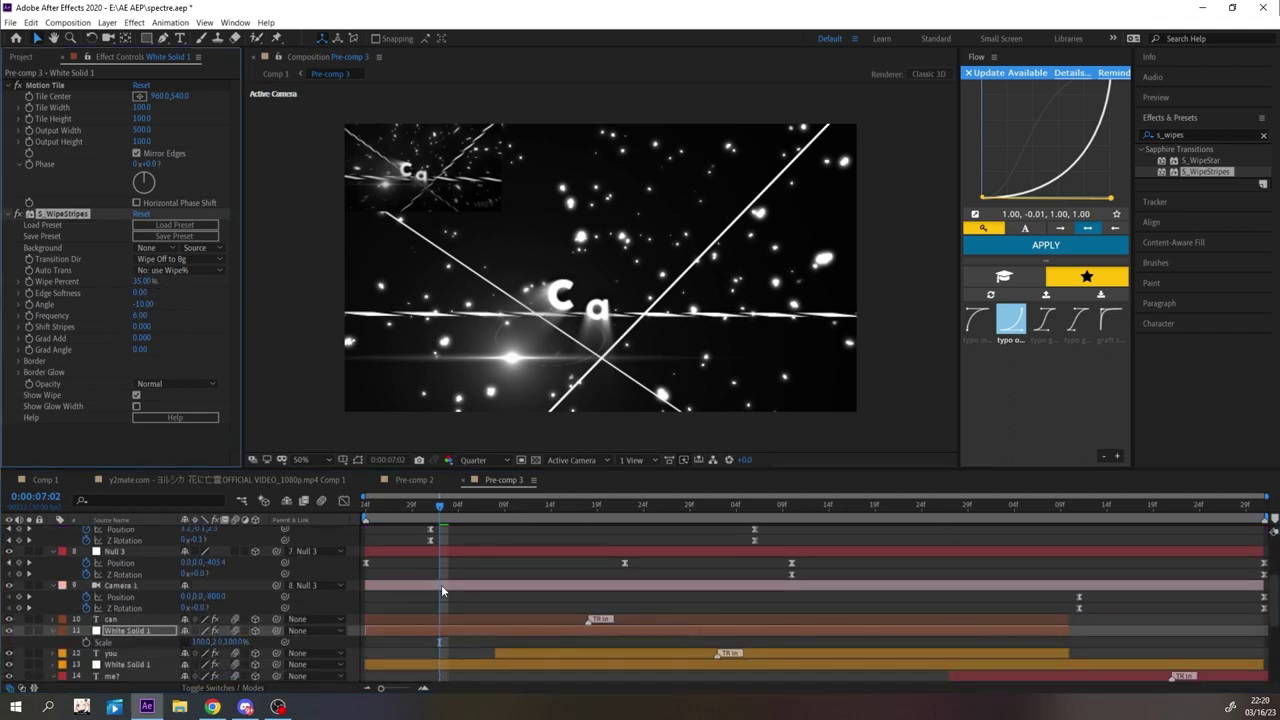
- Paste the S_WipeStripes effect onto the White Solid 1 lines below the "you" and "me?" text layers
scroll(445, 604, up, 1)
scroll(154, 620, down, 1)
scroll(420, 605, down, 1)
click(495, 631)
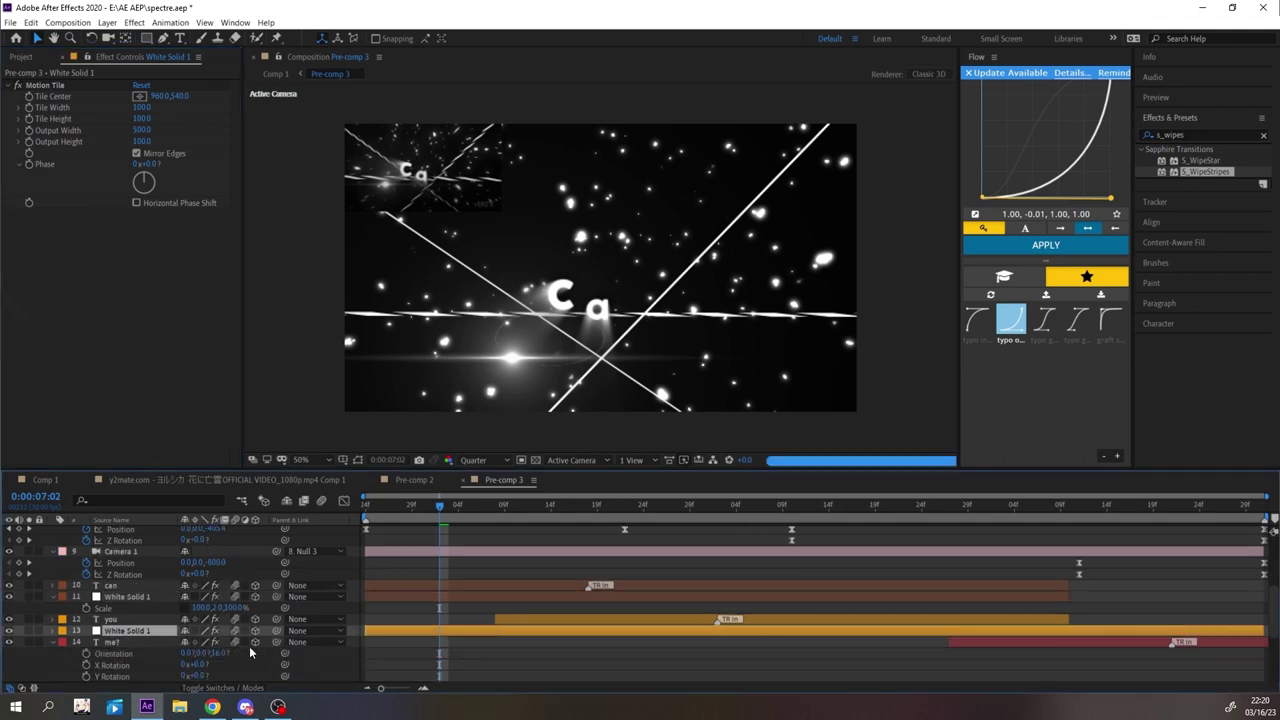
key(ctrl+v)
click(204, 643)
scroll(901, 589, down, 3)
click(990, 609)
key(ctrl+v)
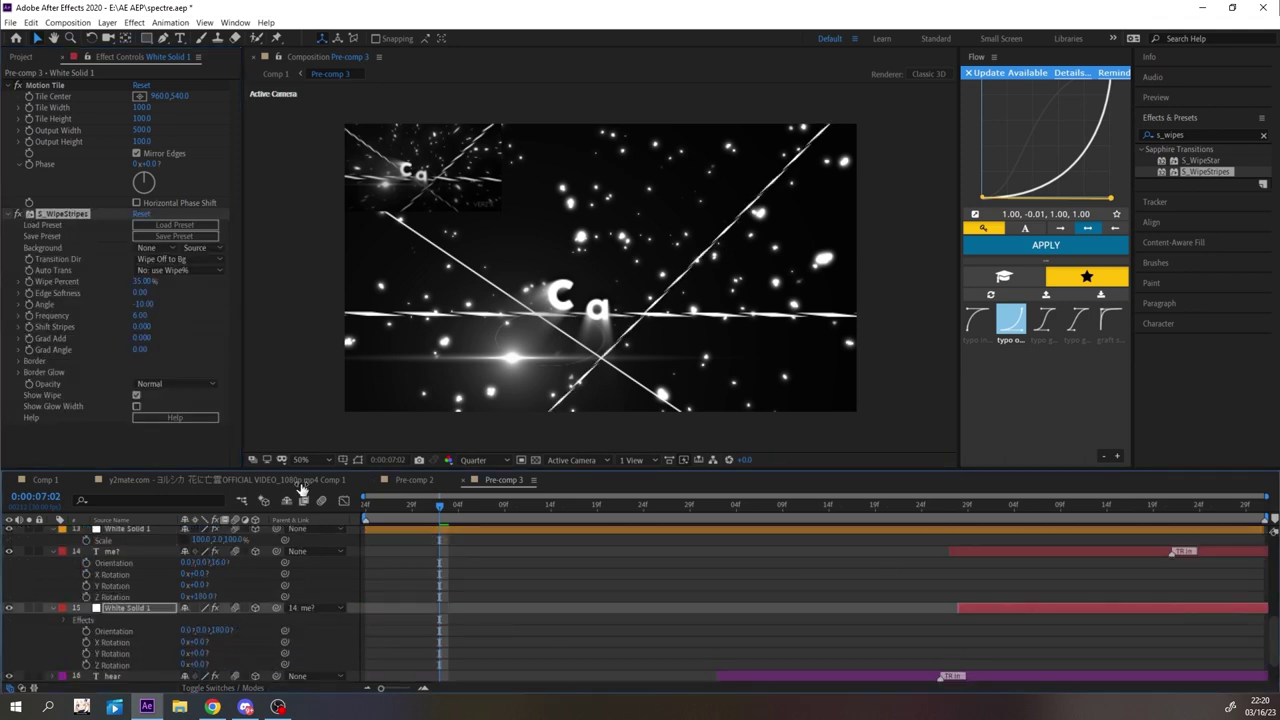
- Set the Scale of the White Solid 1 line below the "me?" text layer to 50, 1, 50% and preview the shot
text(s100)
key(Return)
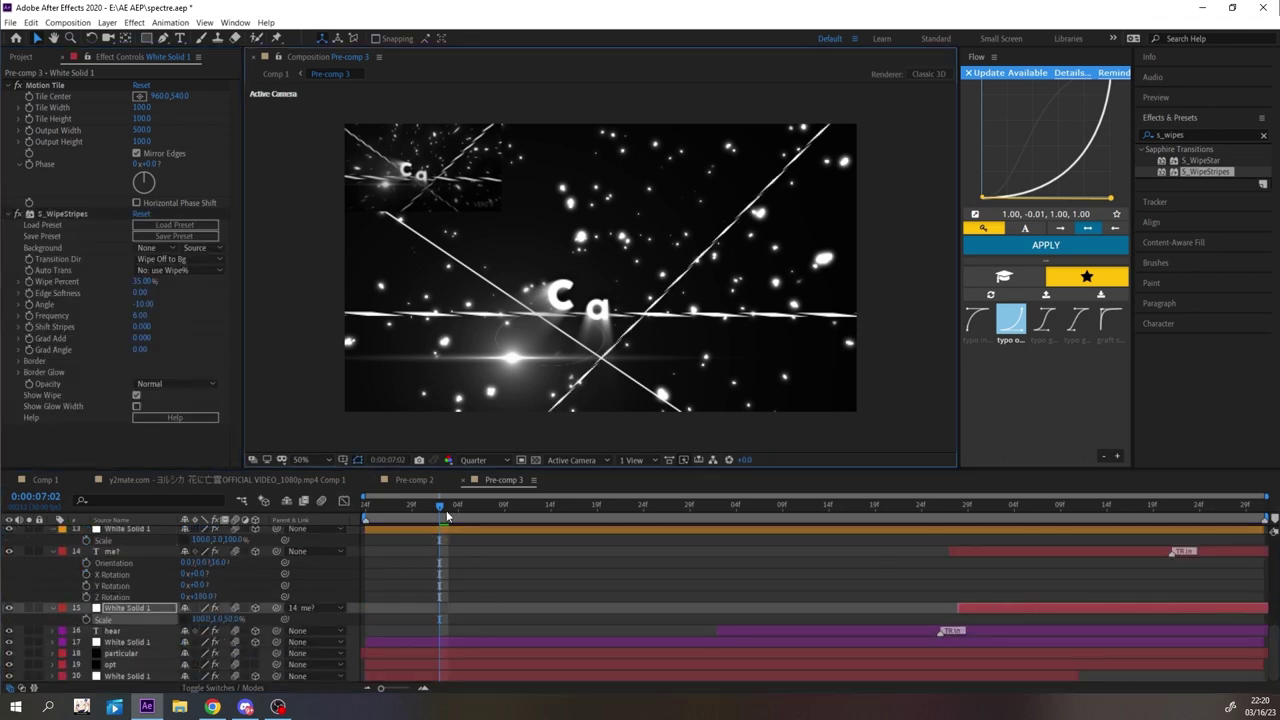
click(445, 641)
key(s)
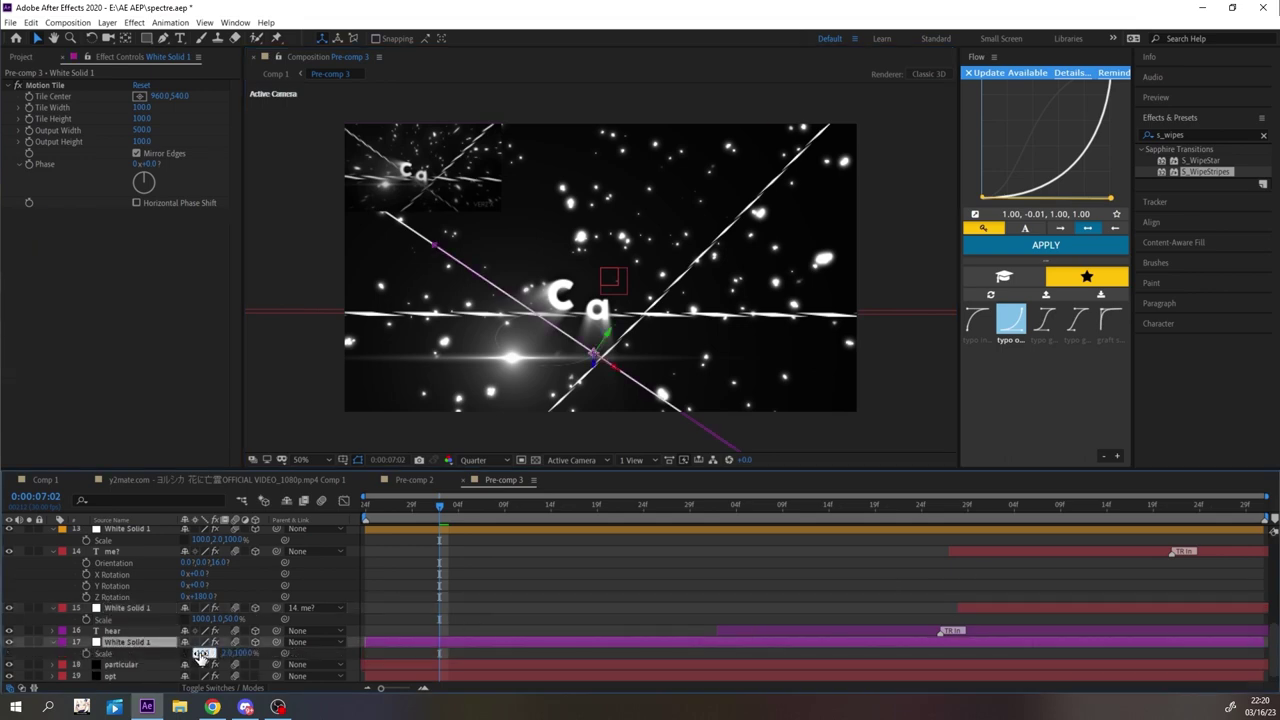
key(space)
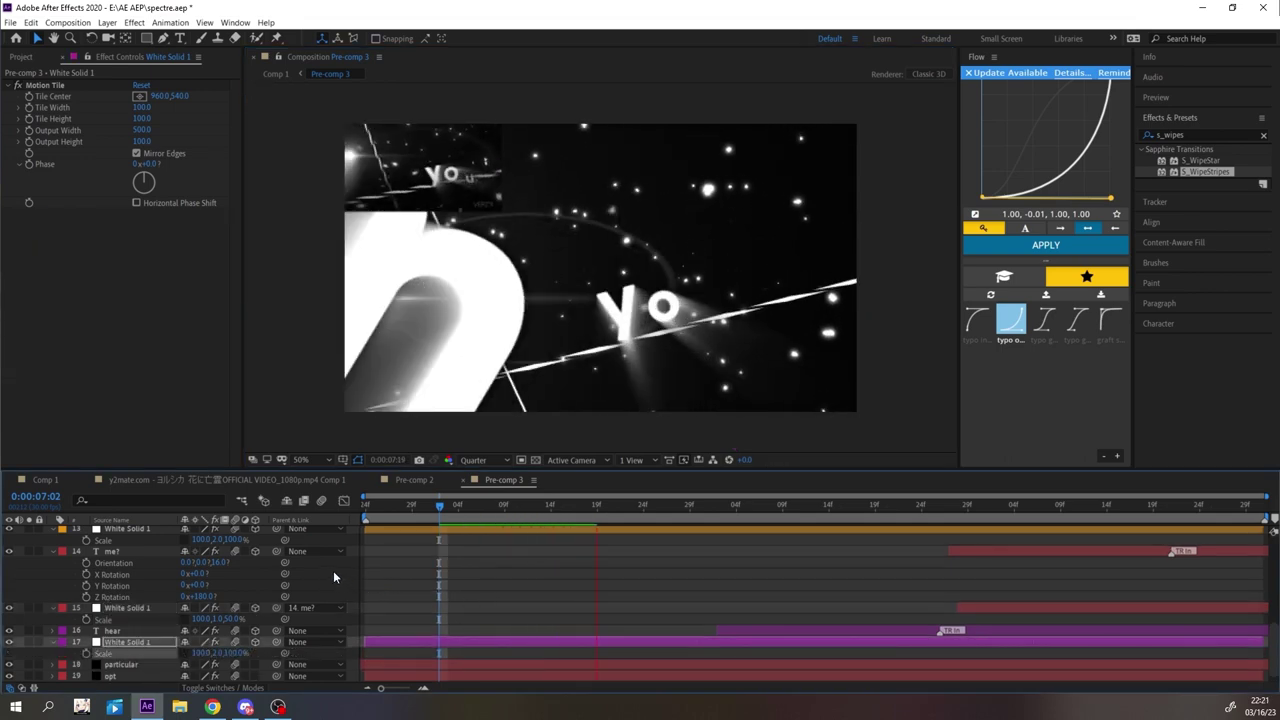
key(space)
click(214, 609)
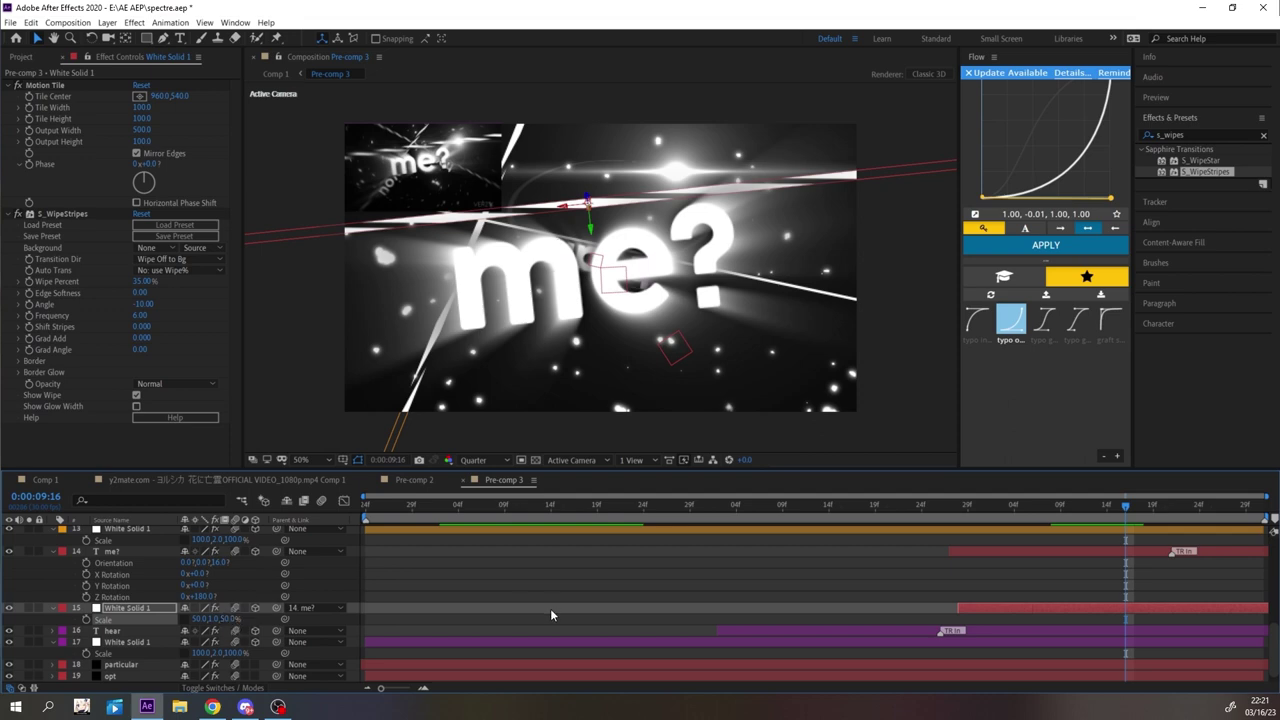
- Paste S_WipeStripes onto the White Solid 1 line below "hear" and set Wipe Percent to 40% for the line below "me?"
click(150, 643)
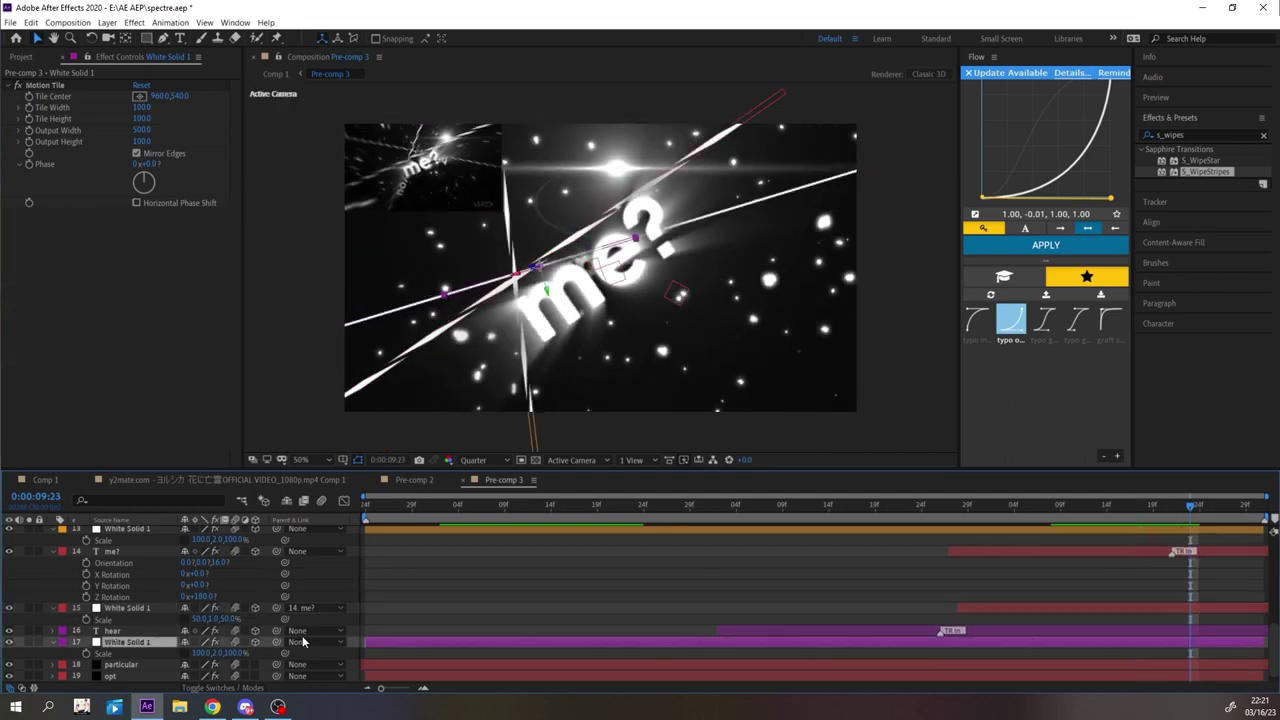
key(ctrl+v)
click(496, 507)
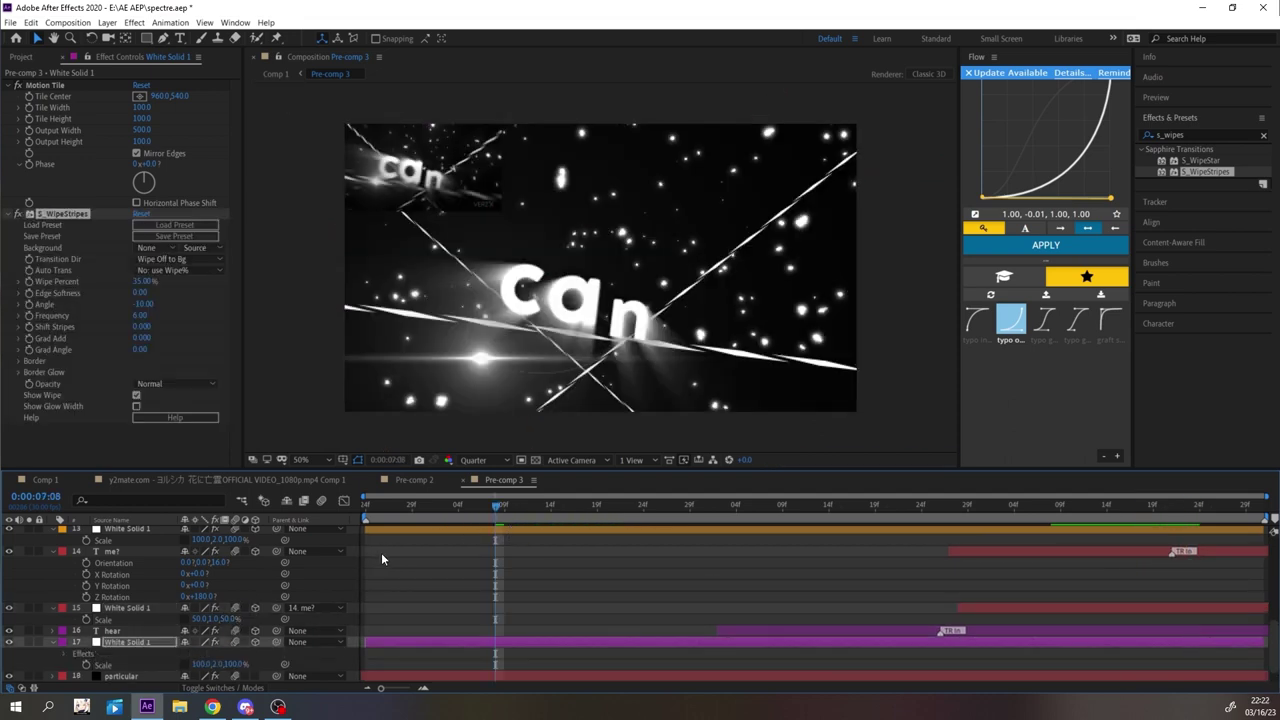
drag(145, 282, 149, 306)
click(145, 282)
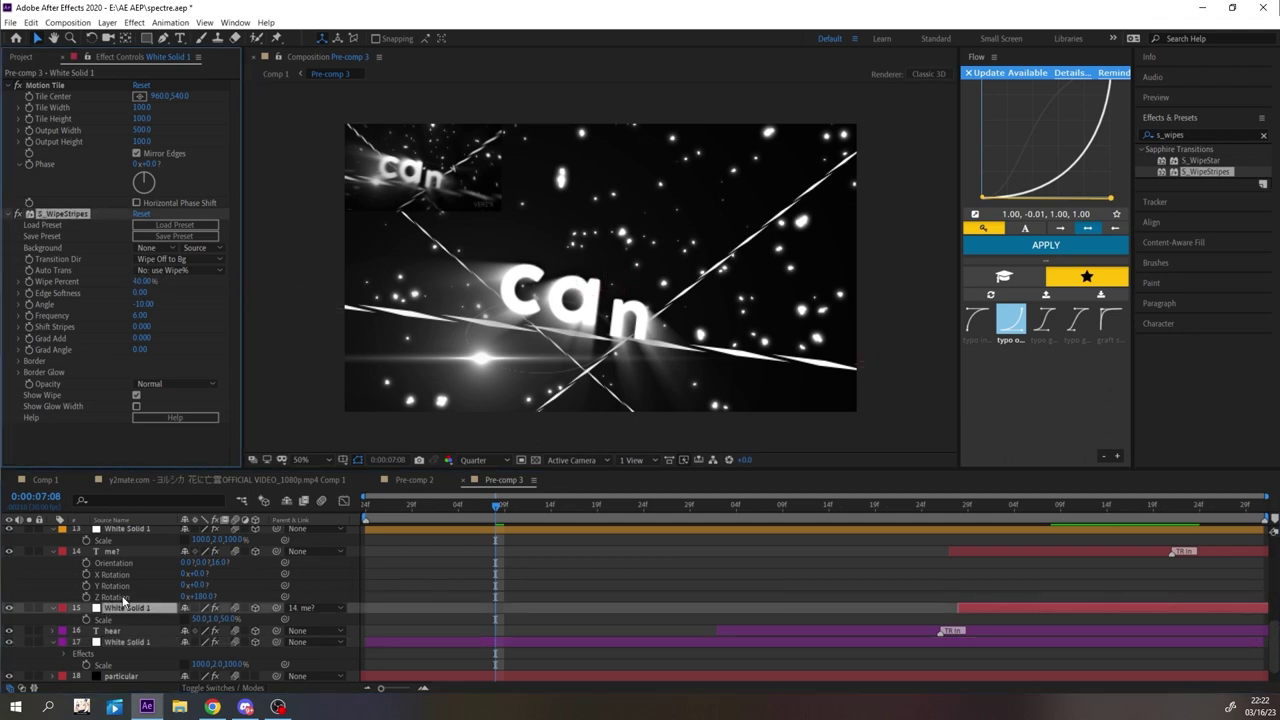
key(Return)
- Set the S_WipeStripes Wipe Percent to 40% on the White Solid 1 line below the "can" text layer
scroll(122, 564, up, 1)
click(121, 564)
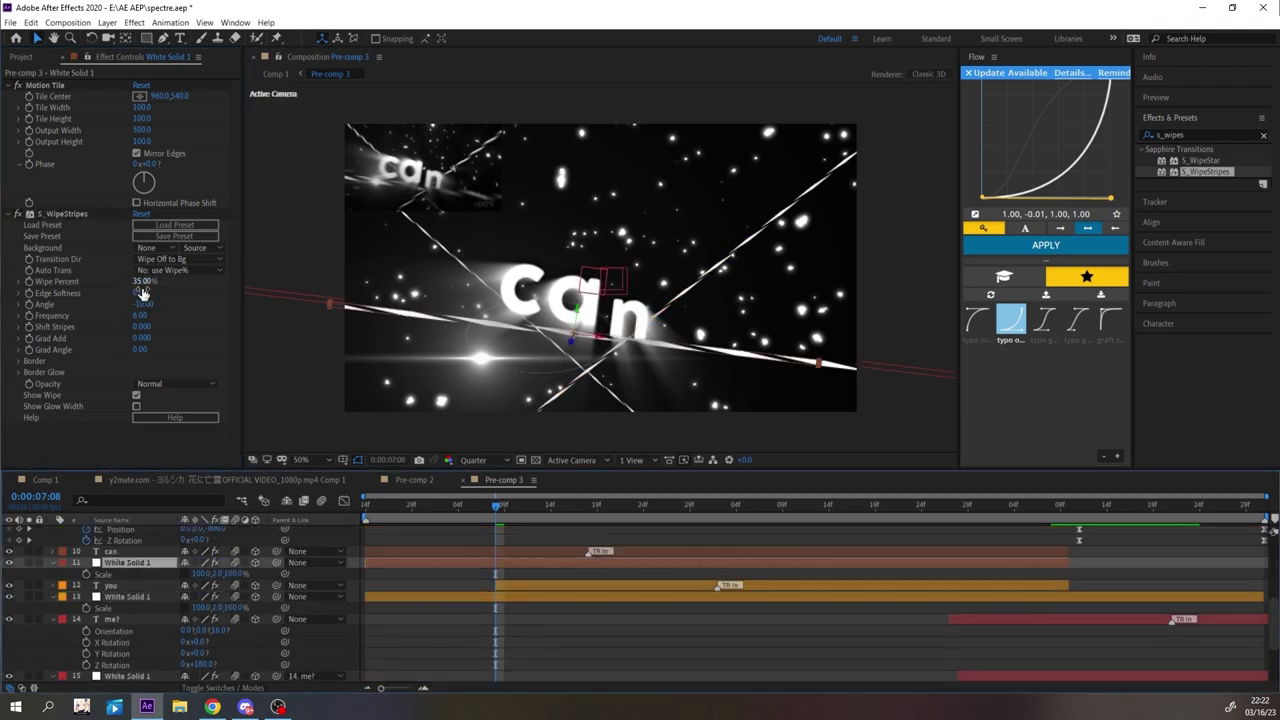
click(145, 283)
text(40)
key(Return)
- Save the project with the reference video hidden and preview Pre-comp 3 from its start with motion blur enabled
scroll(532, 580, up, 1)
scroll(532, 575, up, 5)
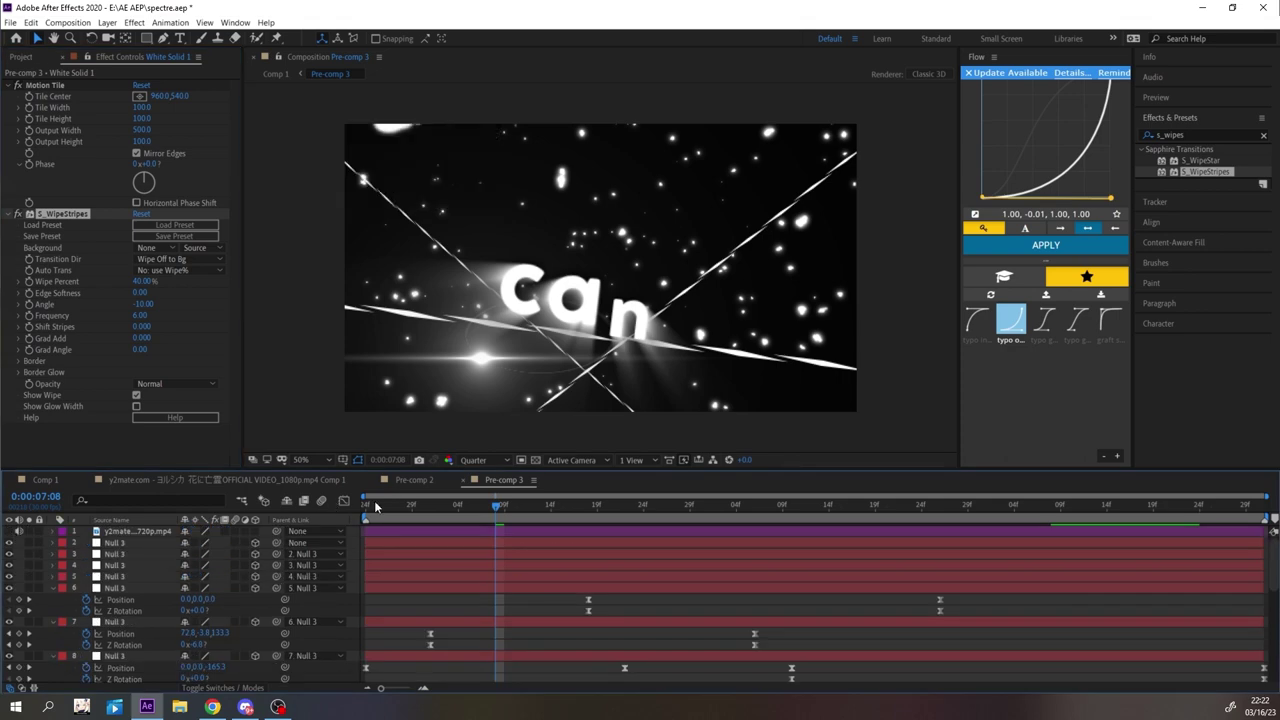
key(Home)
key(ctrl+s)
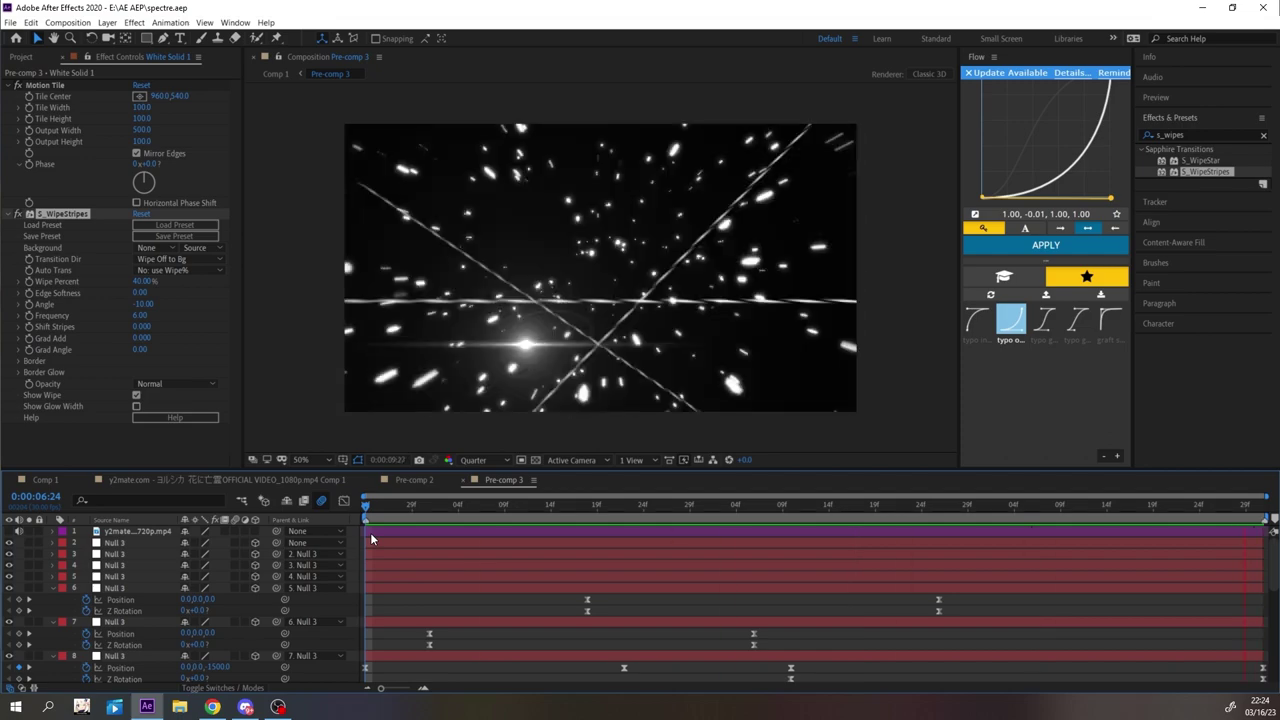
key(space)
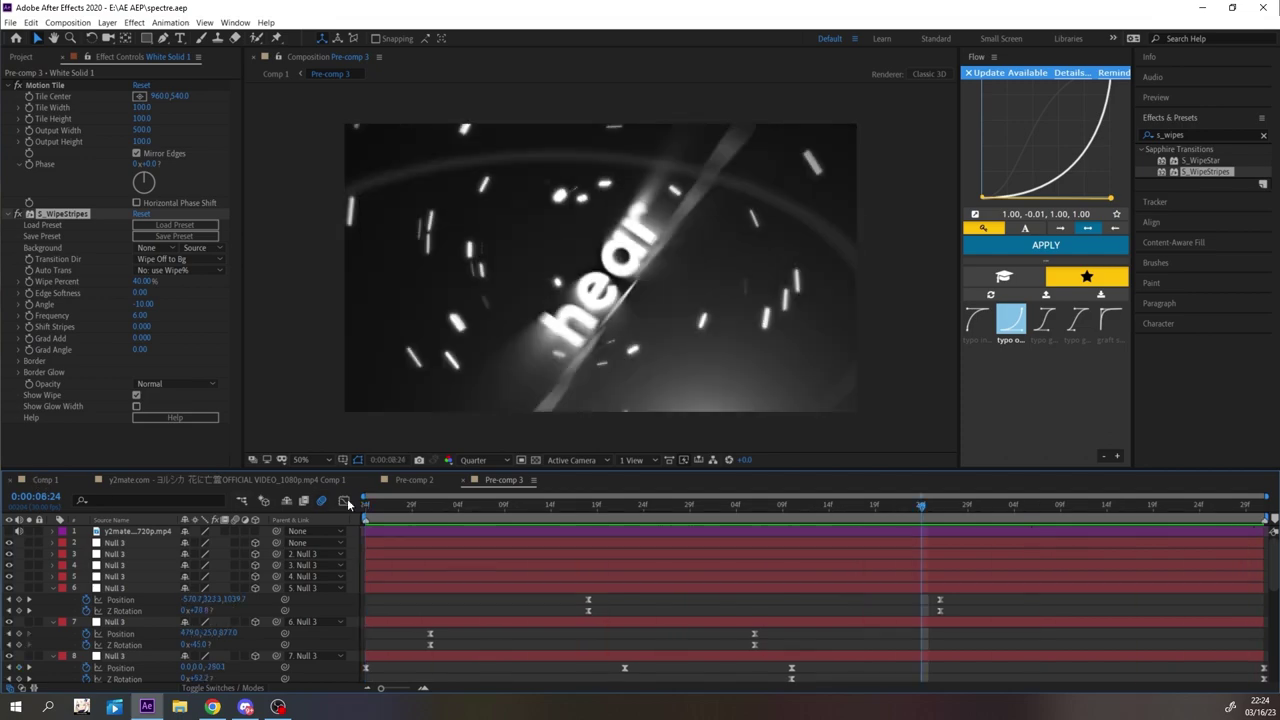
- Switch to Comp 1 and play the Pre-comp 3 shot against the reference video
click(365, 506)
click(45, 480)
key(space)
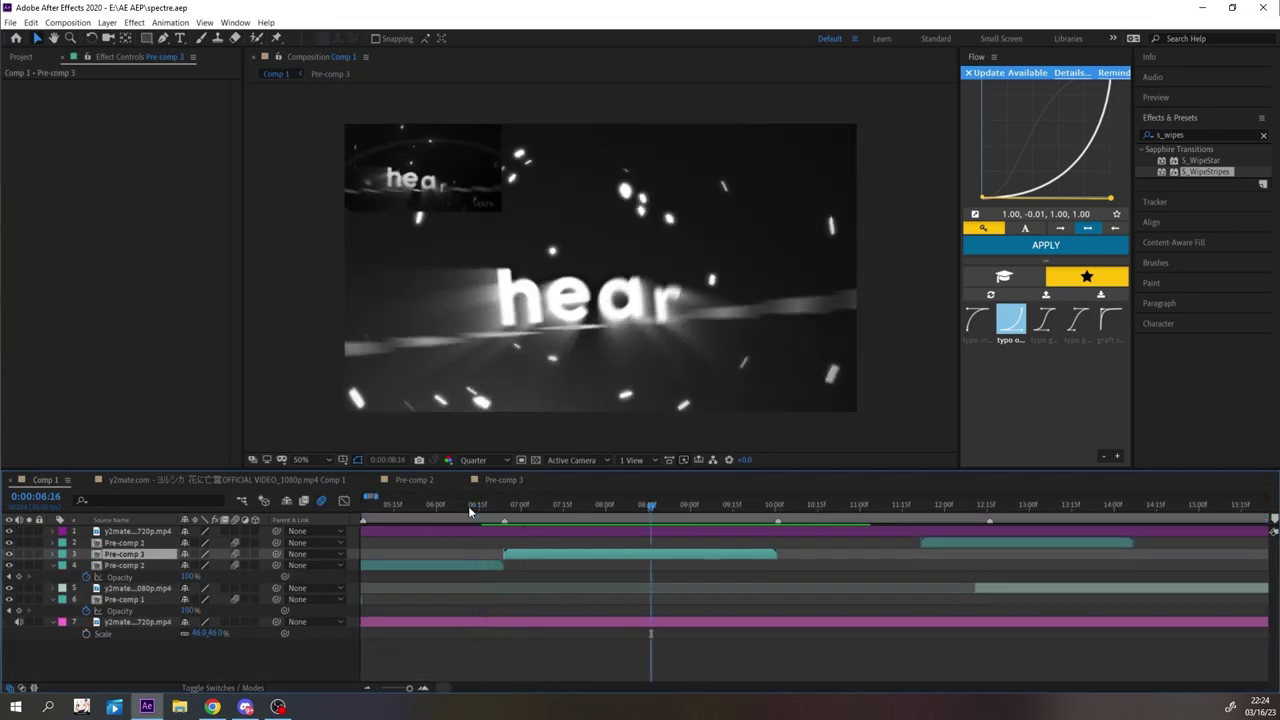
key(space)
- Create an adjustment layer above Pre-comp 3 and trim it to run from 0:00:06:24 to 0:00:07:05
click(535, 509)
right_click(263, 553)
mouse_move(287, 562)
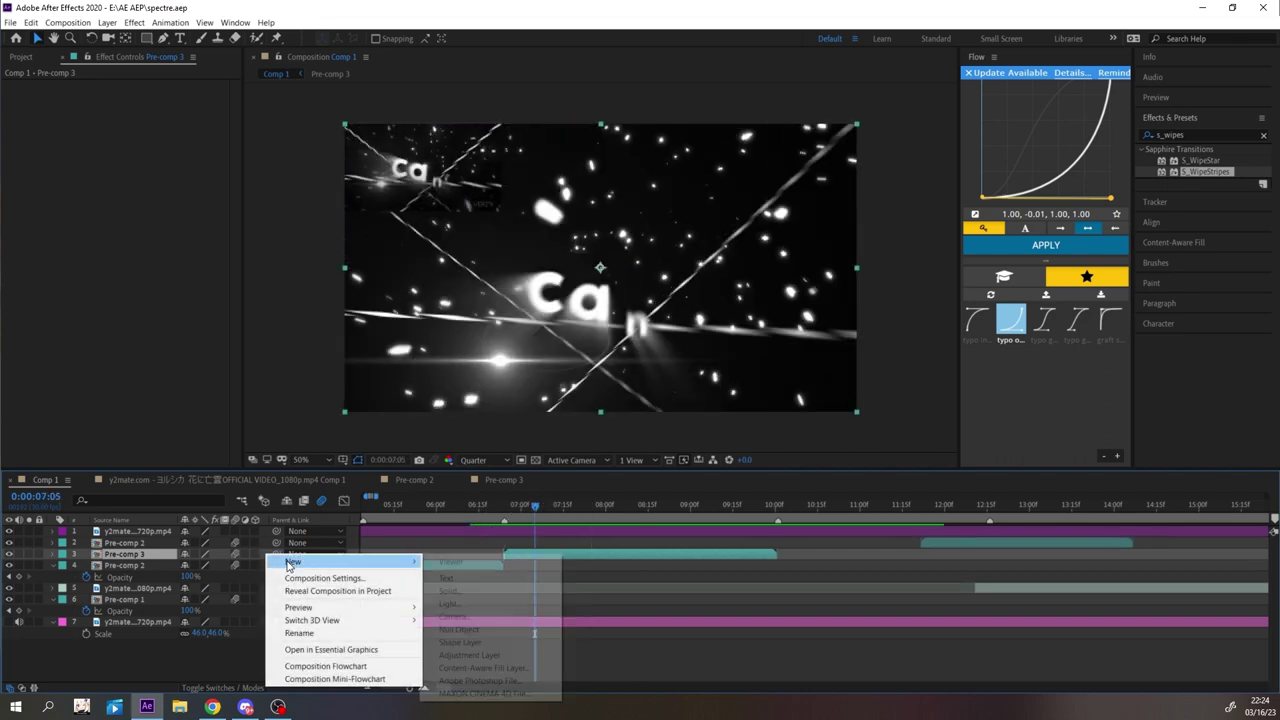
click(462, 653)
key(alt+])
key(j)
key(alt+[)
- Apply the warp animation preset to the adjustment layer and extend the layer's end to 0:00:07:13
click(1187, 134)
text(warp)
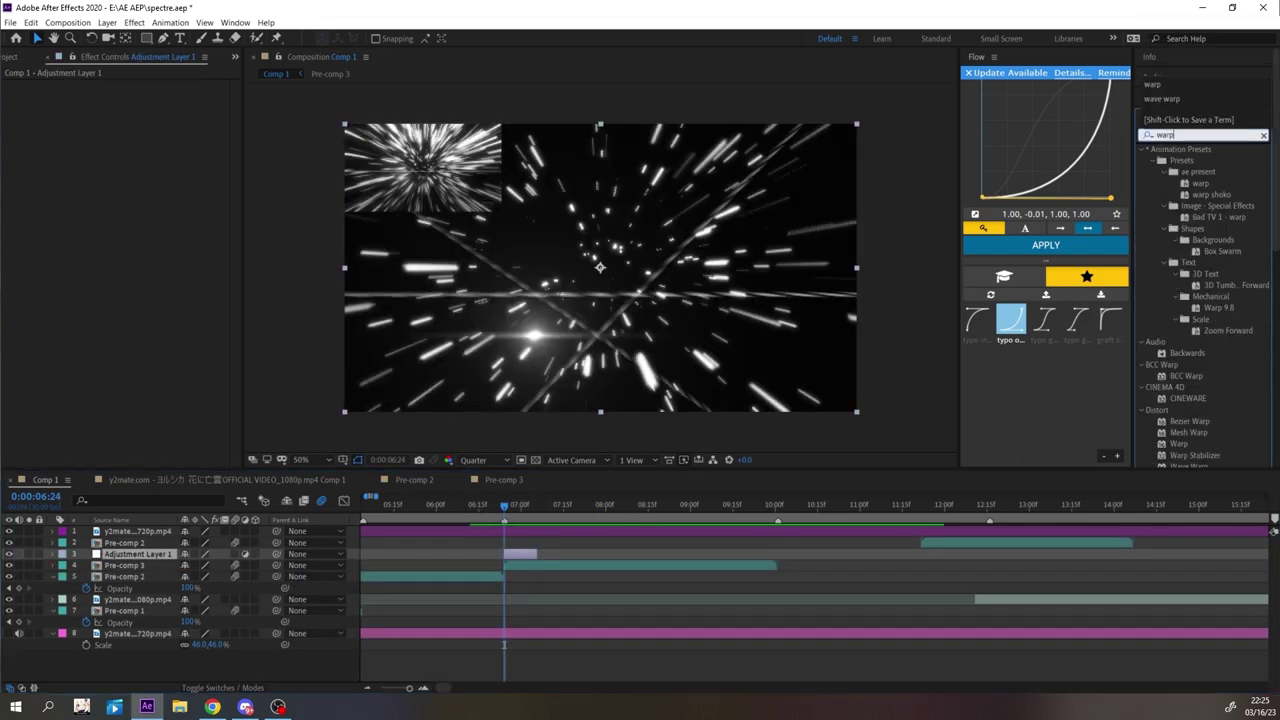
double_click(1201, 183)
key(u)
scroll(499, 555, up, 1)
drag(574, 554, 616, 555)
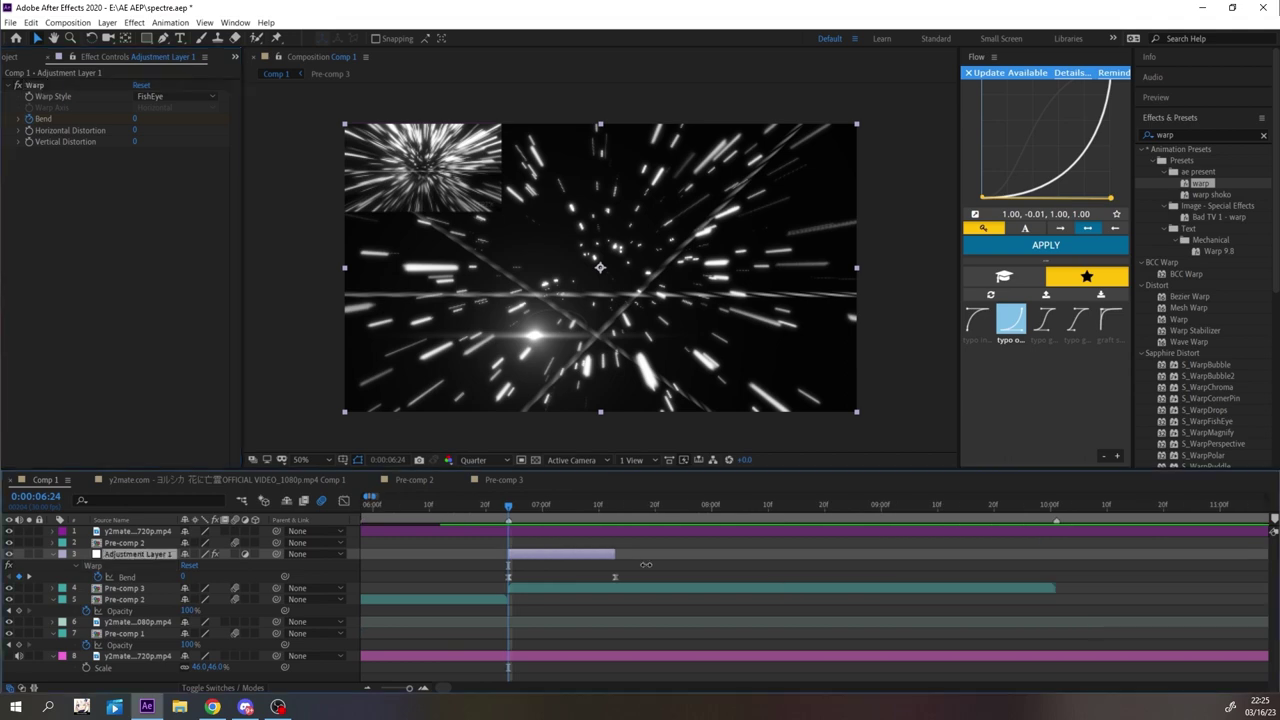
- Keyframe the adjustment layer's Warp Bend at -100 at 0:00:06:24 and 0 at 0:00:07:13
click(184, 577)
text(-100)
key(Return)
click(29, 577)
click(186, 577)
text(00)
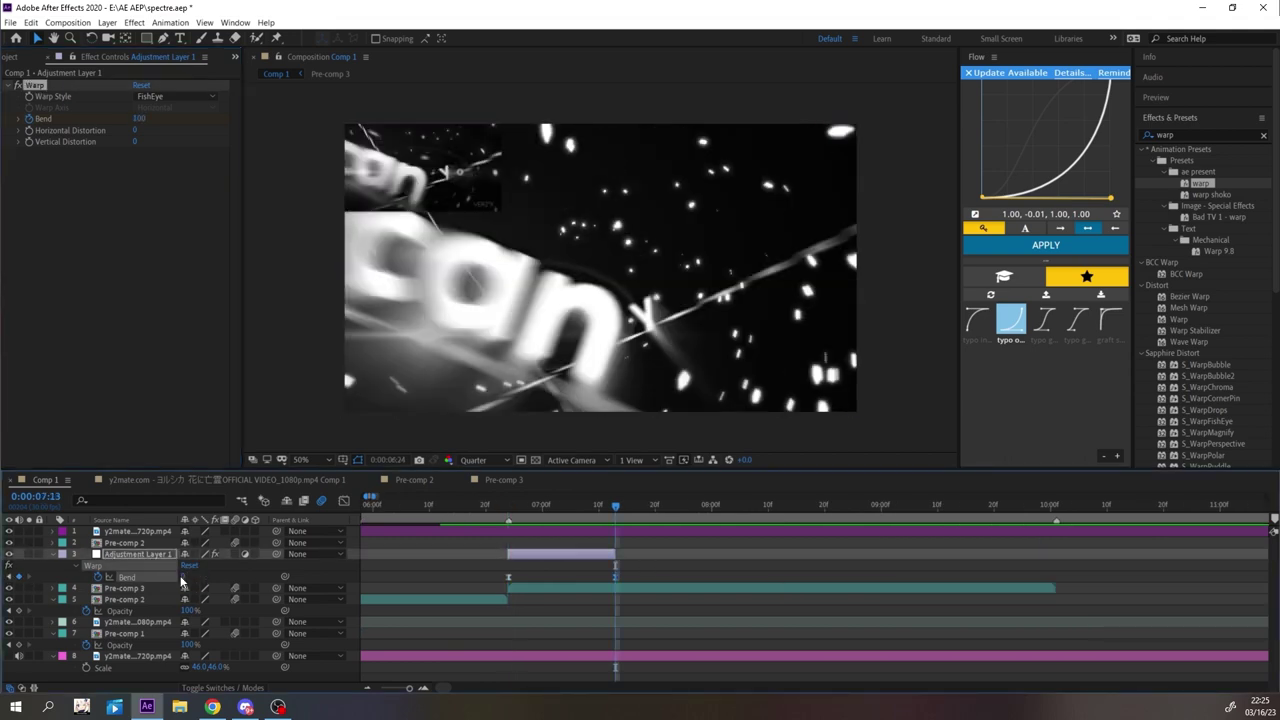
text(j)
click(188, 578)
text(-100)
key(Return)
- Apply the Flow easing preset with curve 0.00, -0.01, 0.00, 1.00 to the Bend keyframes and preview the warp
click(155, 578)
click(978, 320)
click(645, 547)
key(space)
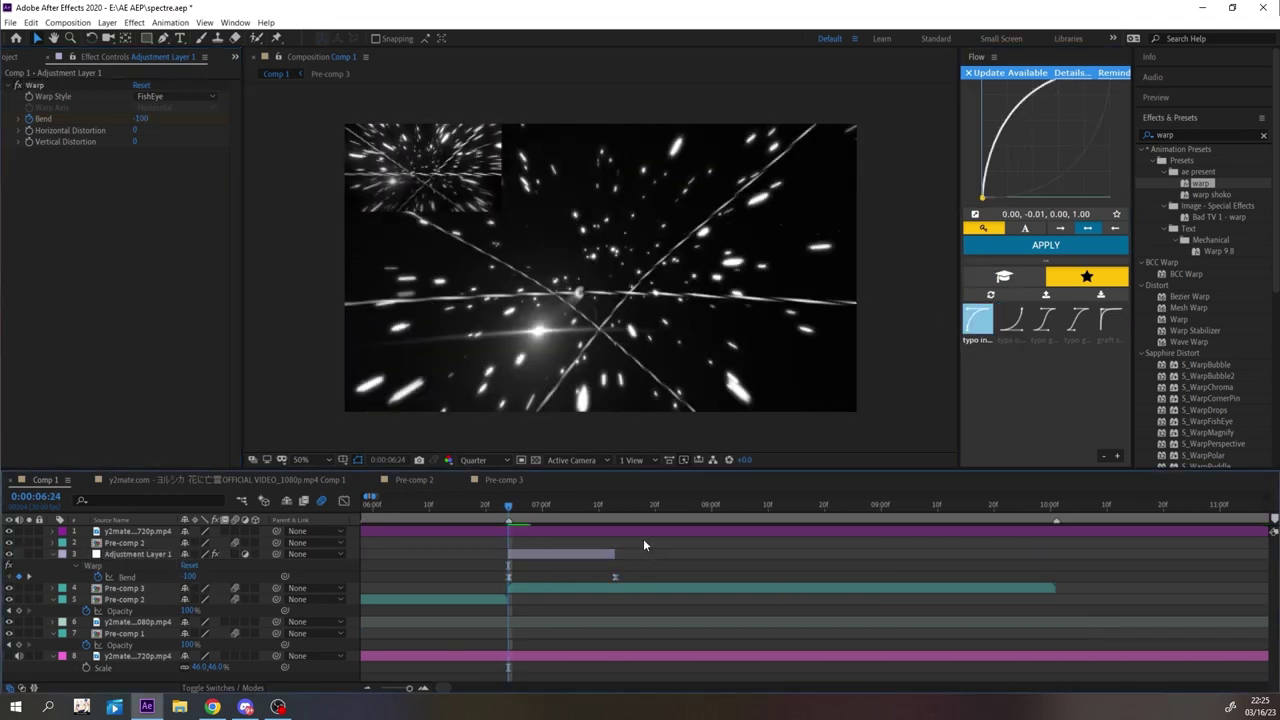
key(space)
- Move the last Bend keyframe and the adjustment layer's end to about 0:00:07:05, and preview the opening warp
drag(615, 577, 569, 577)
drag(614, 554, 569, 557)
click(497, 506)
key(space)
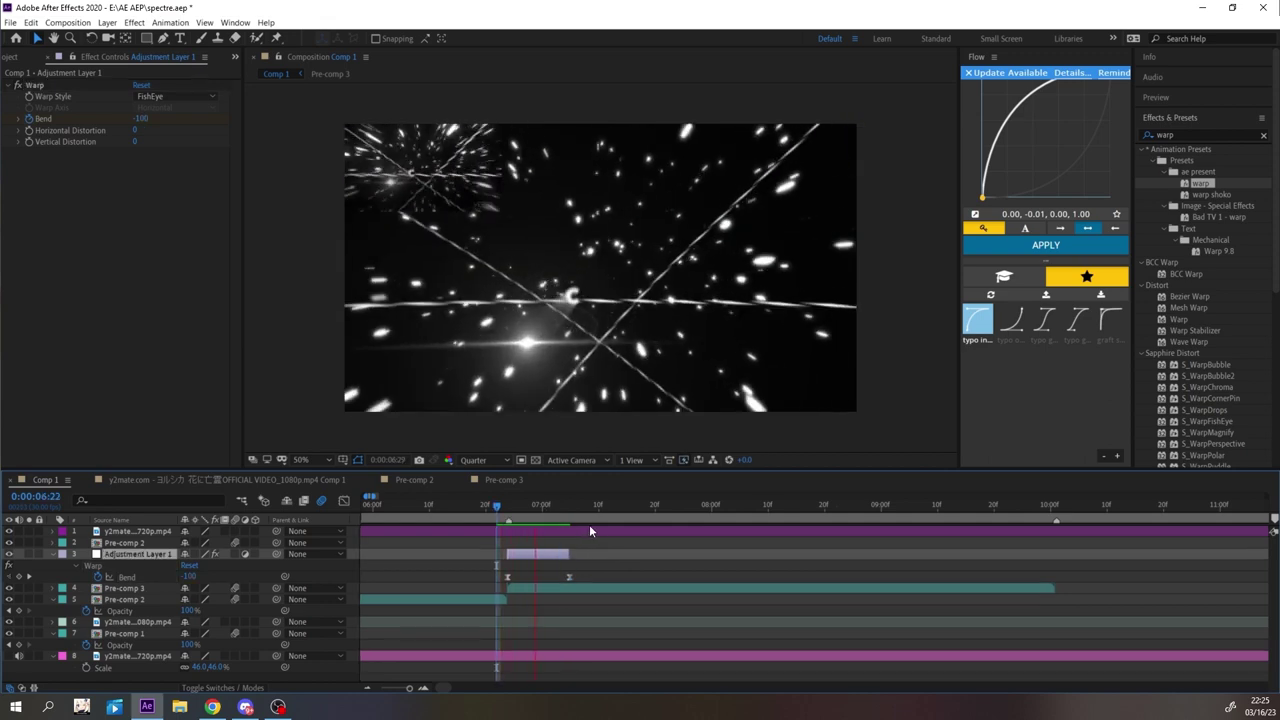
drag(507, 503, 547, 505)
key(space)
key(space)
click(490, 507)
key(space)
key(space)
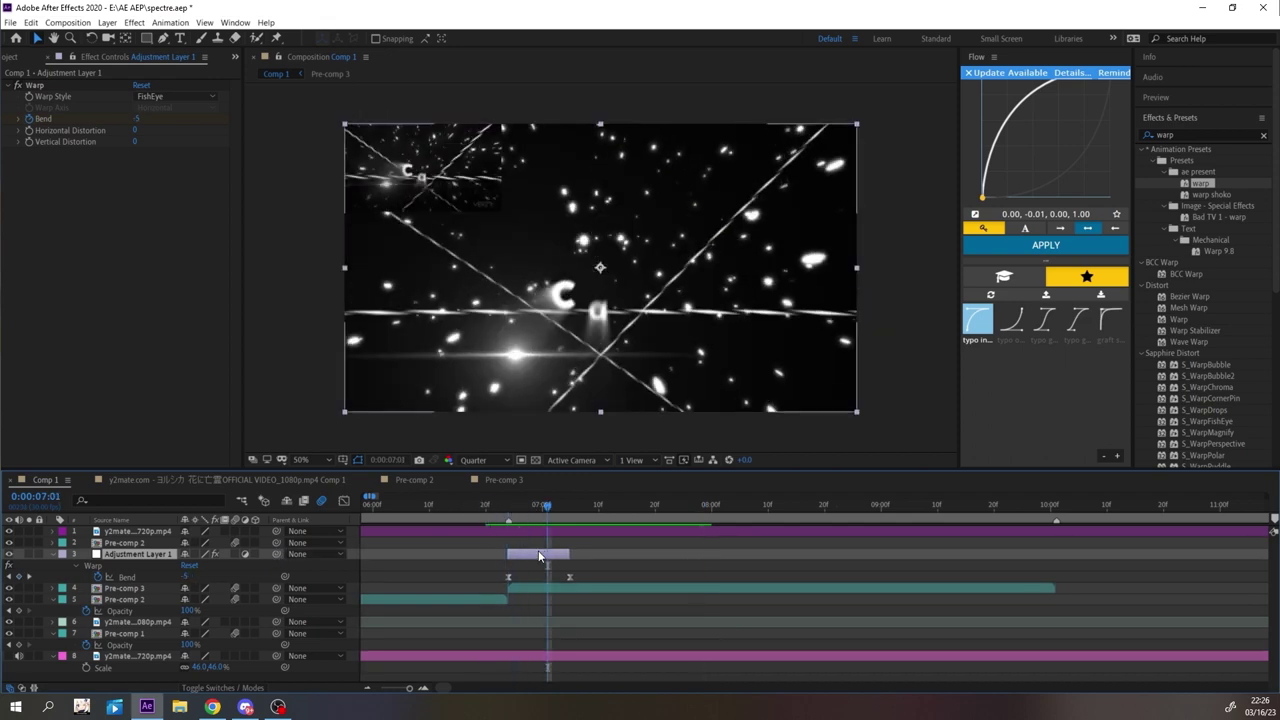
- Duplicate the warp adjustment layer and place the copy from 0:00:09:16 to the end of Pre-comp 3, showing its keyframes
key(ctrl+d)
drag(539, 555, 973, 579)
key(u)
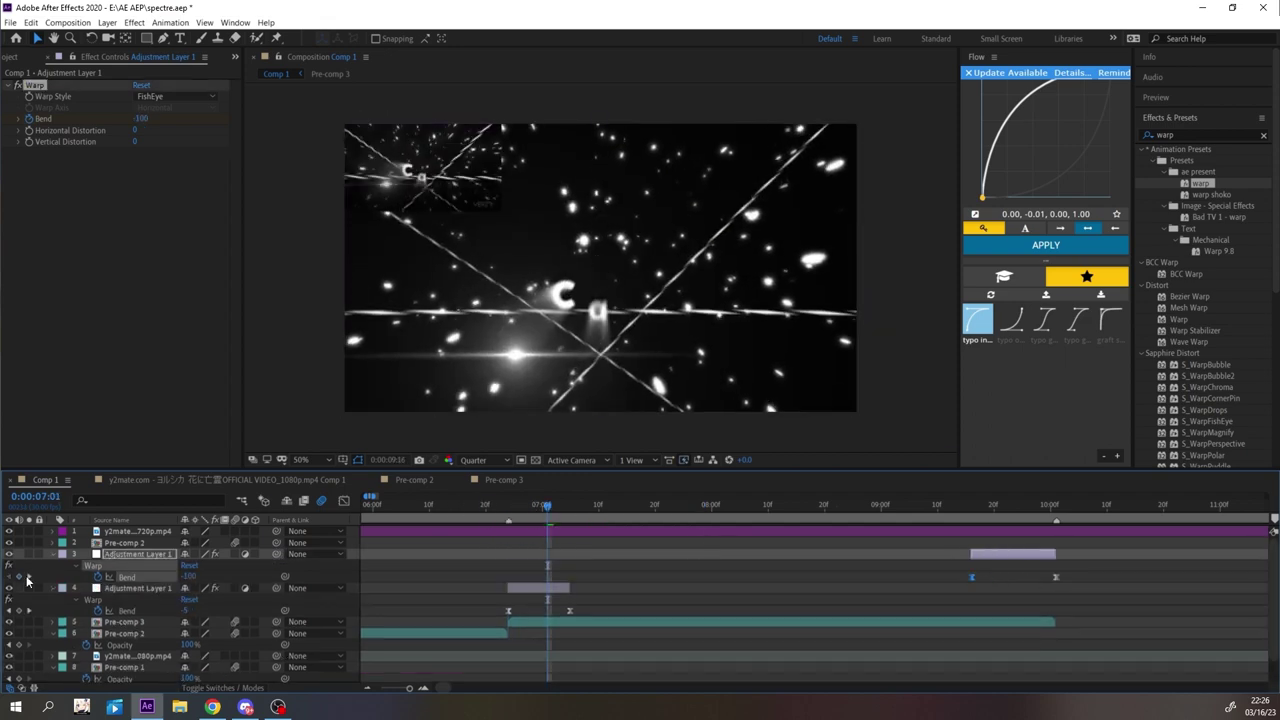
- Reverse the copied Bend keyframes to go from 0 at 0:00:09:16 to -100 at the end of Pre-comp 3
click(27, 578)
drag(1055, 587, 1056, 579)
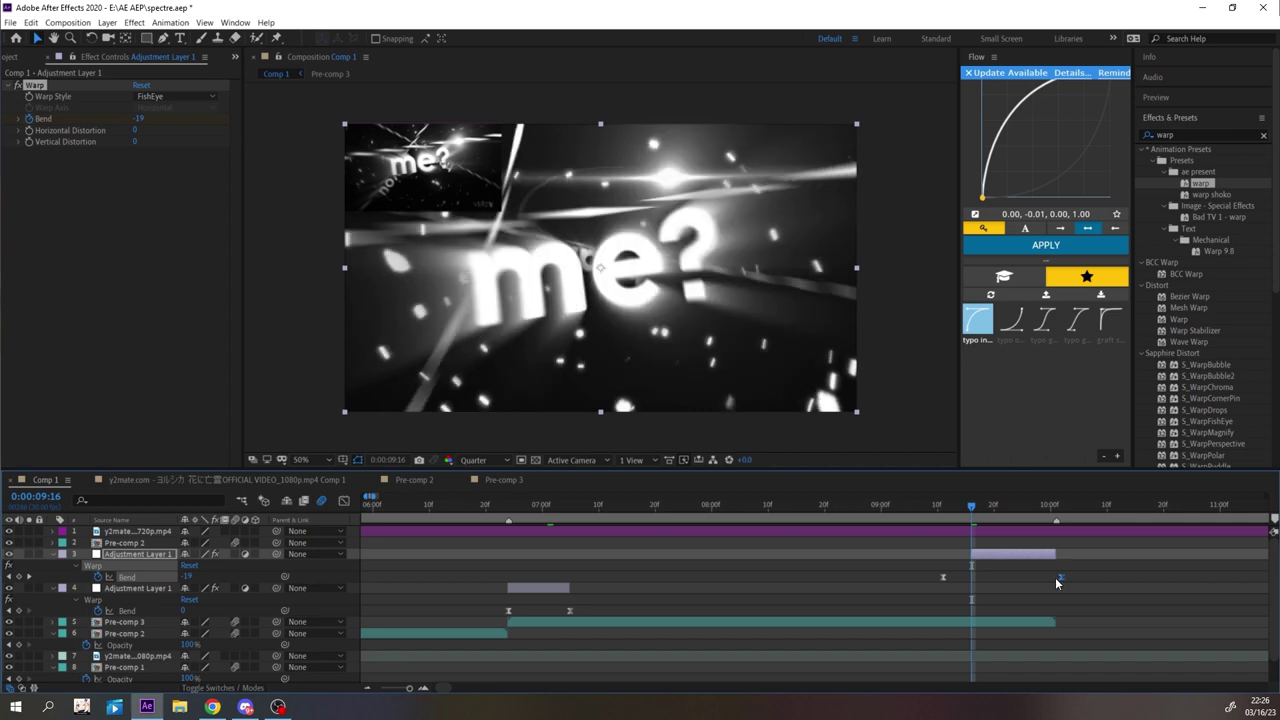
drag(943, 577, 972, 578)
click(1047, 582)
click(1055, 578)
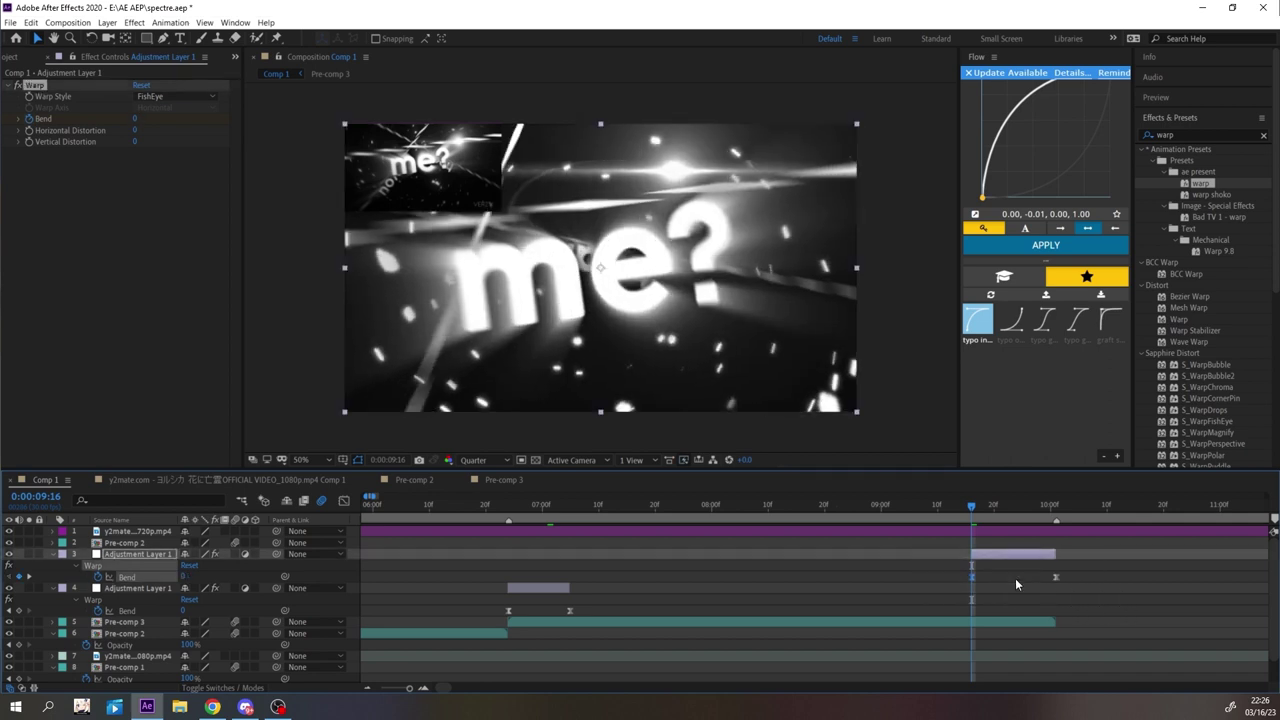
- Apply the Flow easing preset with curve 1.00, -0.01, 1.00, 1.00 to the closing Bend keyframes and preview them
click(1013, 316)
click(828, 580)
key(space)
key(space)
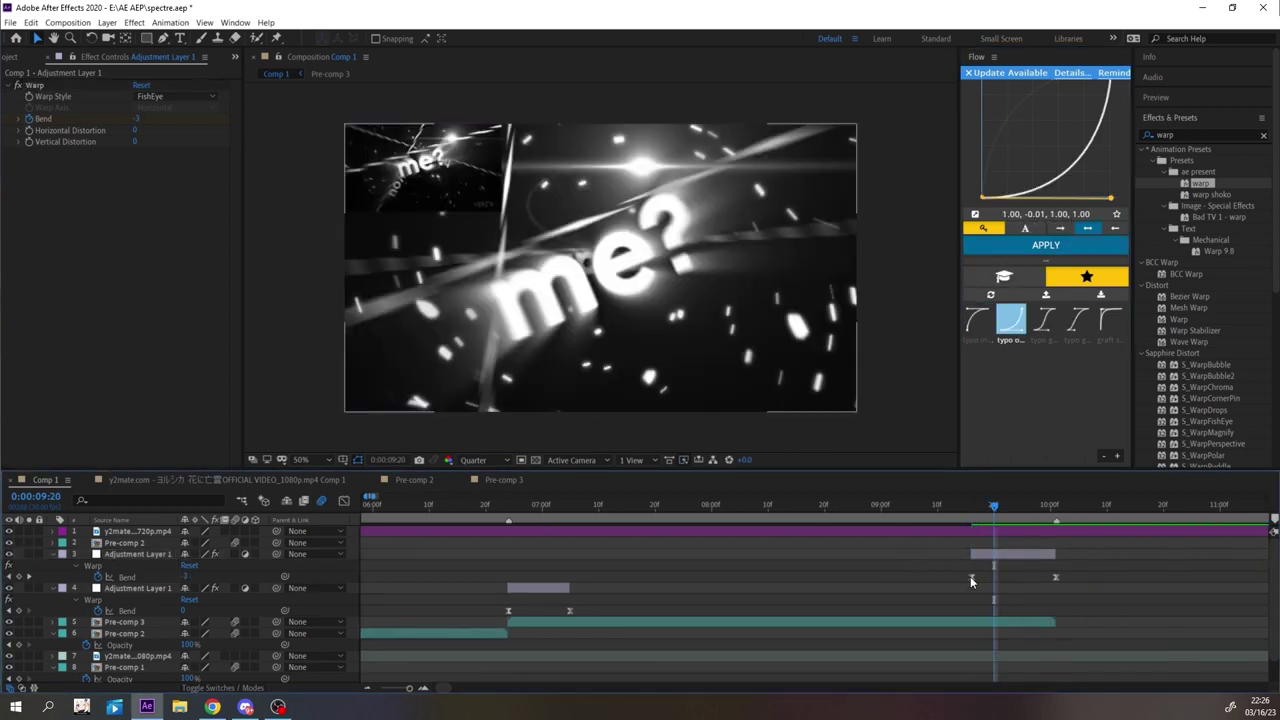
- Shorten the closing warp so its layer and first Bend keyframe start at about 0:00:09:22, and preview it
drag(971, 555, 1000, 551)
key(space)
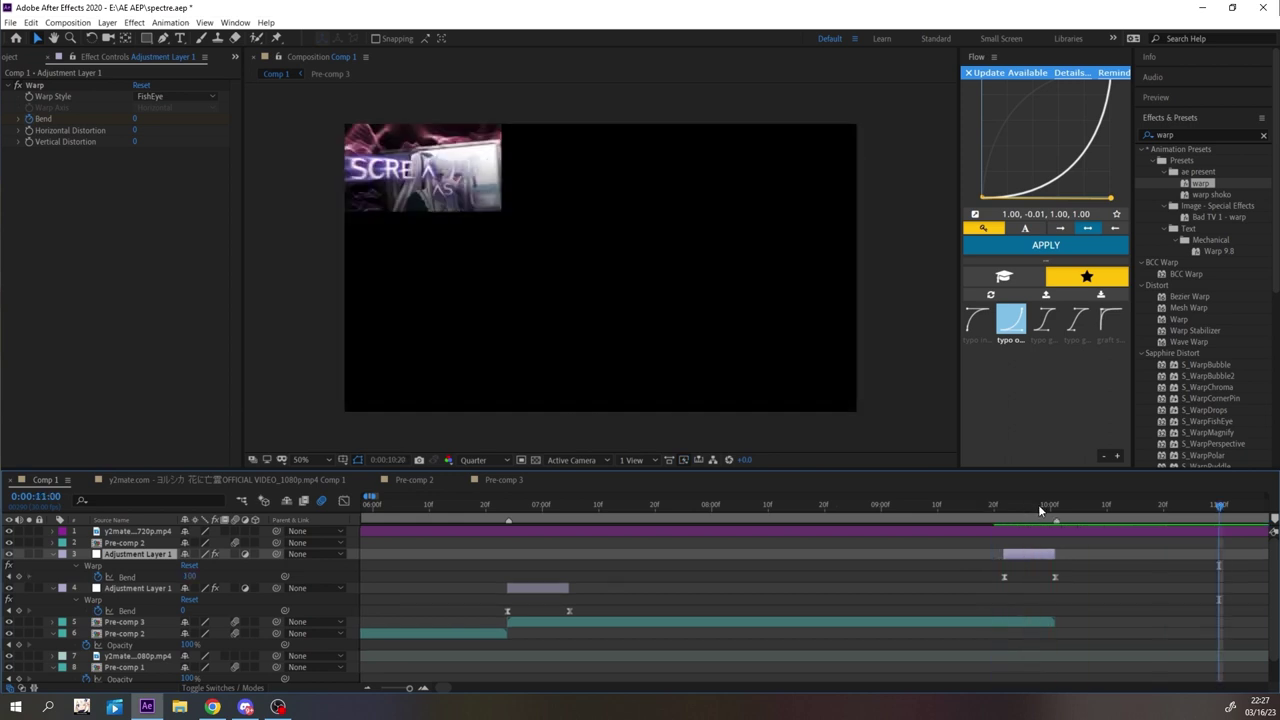
key(space)
- Duplicate Pre-comp 3 with both warp adjustment layers, move the copies below the reference video, and start them at 0:00:14:07
scroll(893, 587, down, 1)
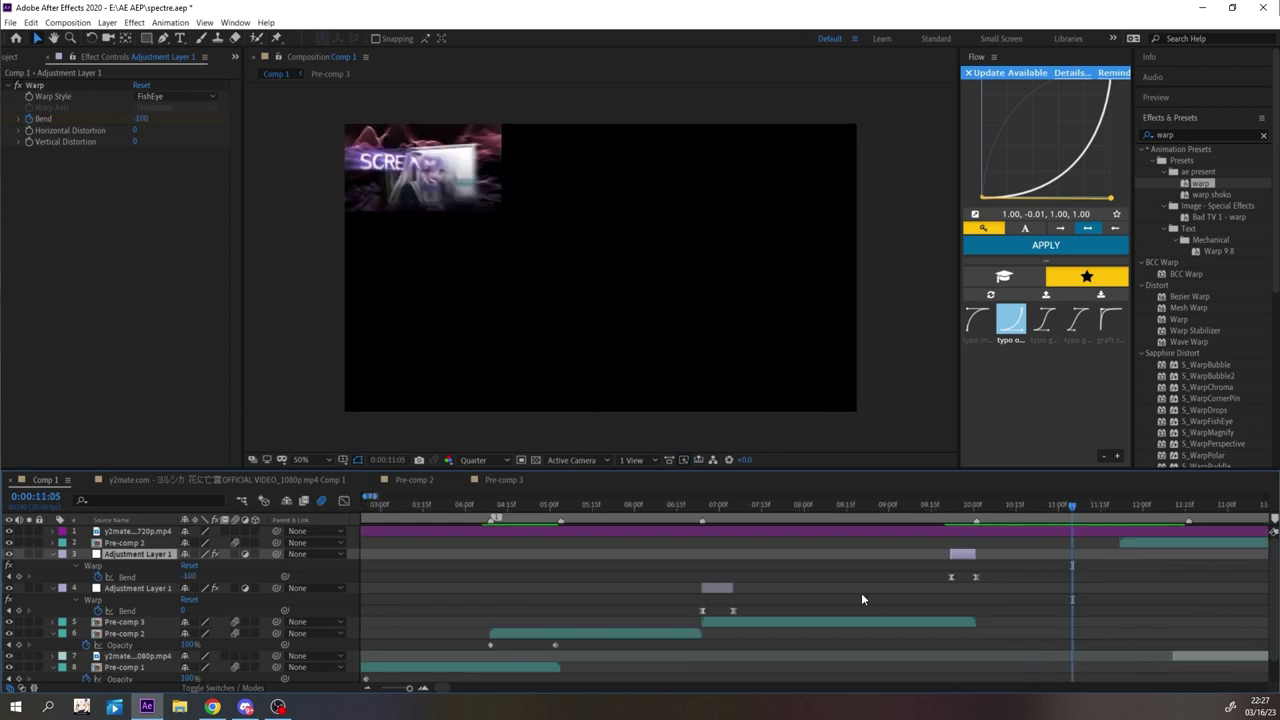
click(855, 592)
key(u)
drag(767, 584, 838, 561)
key(ctrl+d)
drag(130, 577, 138, 538)
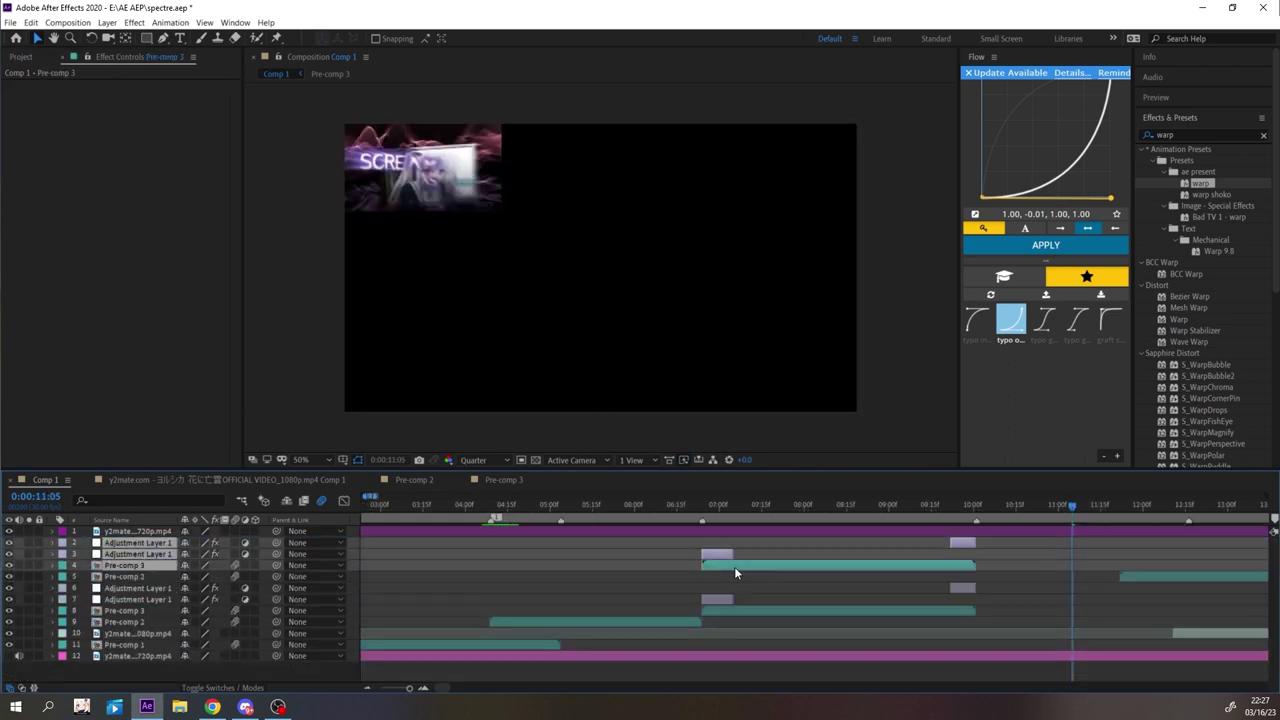
drag(734, 566, 1162, 573)
click(1162, 577)
drag(443, 688, 466, 688)
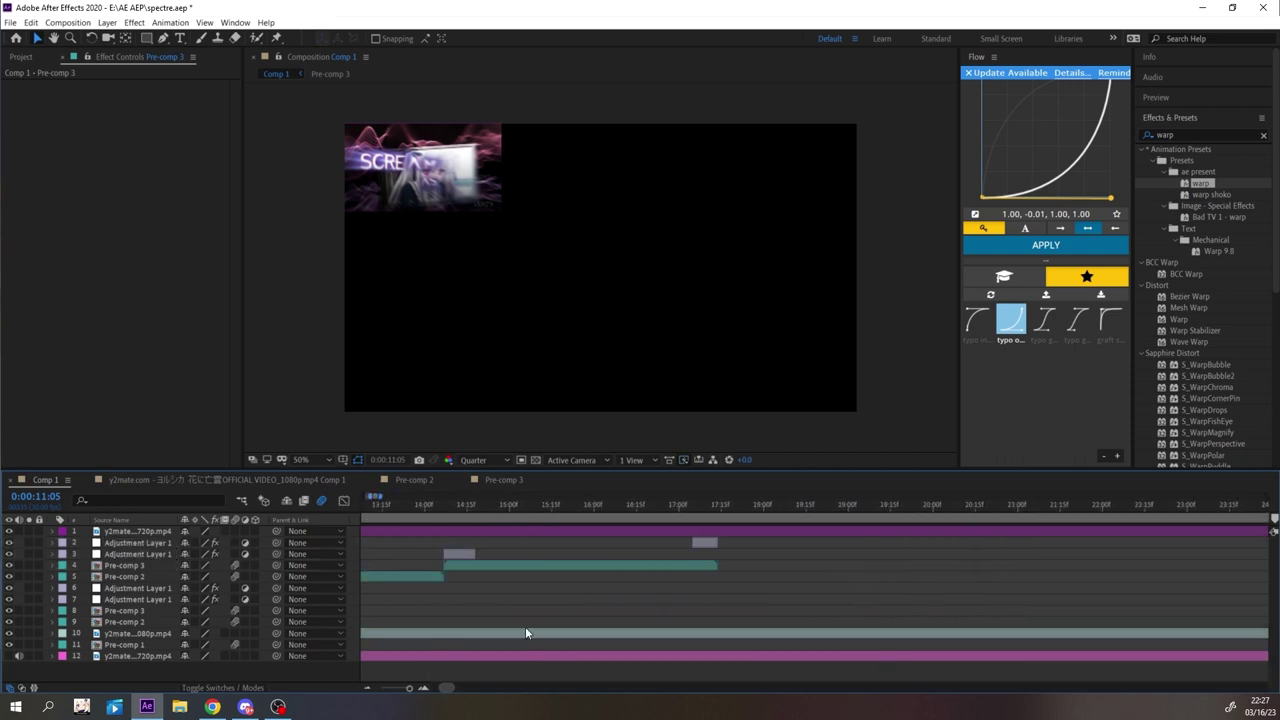
scroll(528, 626, down, 1)
click(597, 564)
key(ctrl+shift+c)
key(Return)
click(506, 576)
key(i)
key(alt+bracketleft)
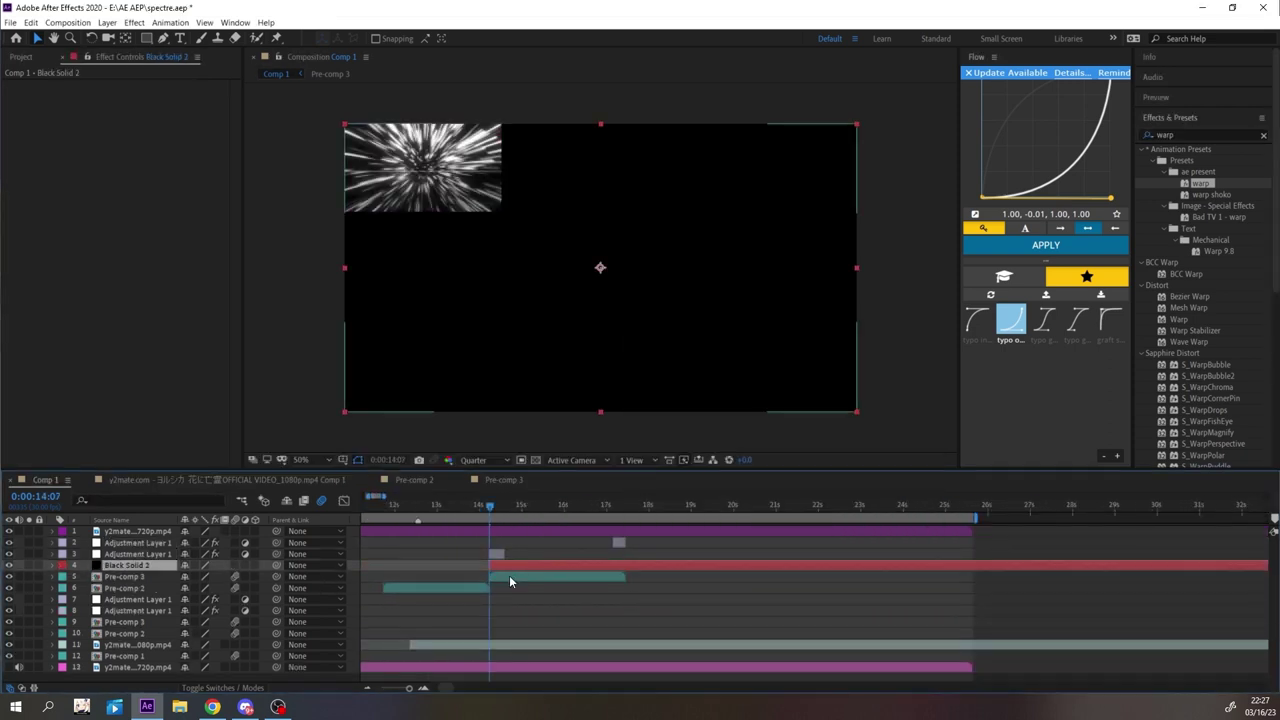
click(509, 576)
key(o)
click(518, 566)
key(alt+bracketright)
click(536, 532)
click(534, 565)
key(Delete)
- Duplicate the reference video layer, place the copy directly above the duplicated Pre-comp 3, and trim it to 0:00:14:07–0:00:17:13
click(536, 532)
key(ctrl+d)
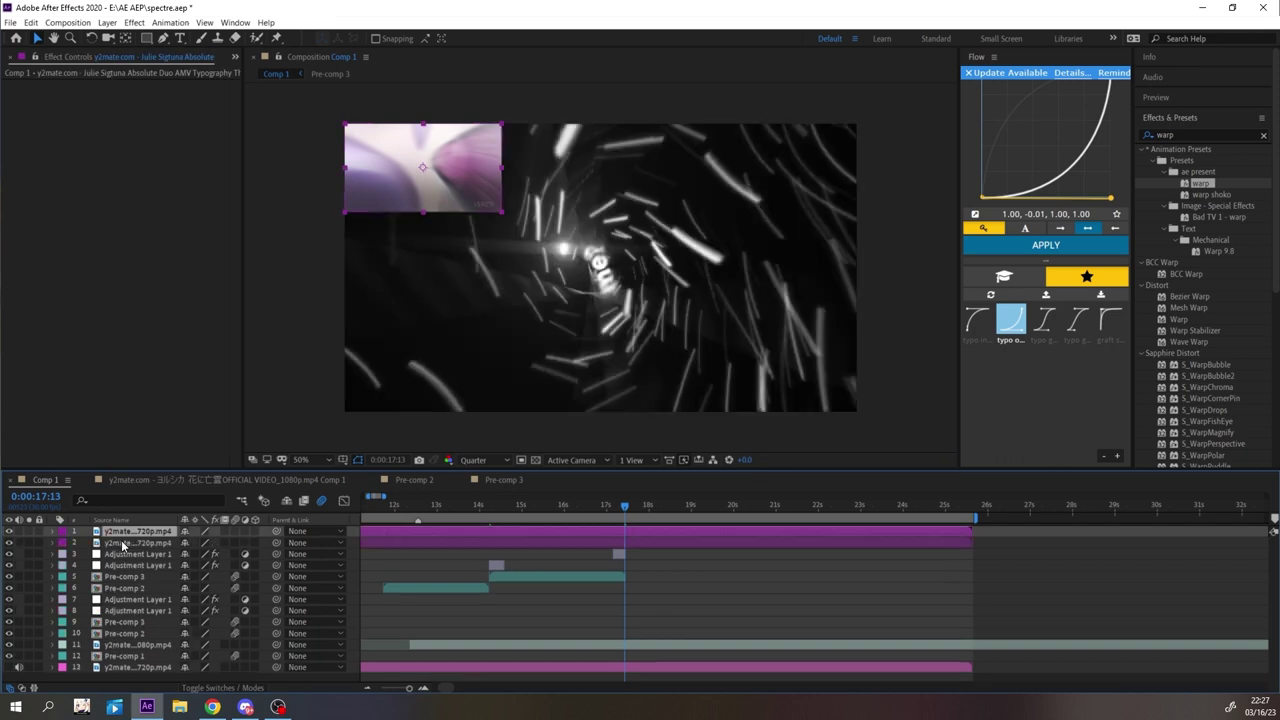
drag(123, 543, 138, 571)
key(alt+bracketright)
scroll(572, 573, up, 1)
click(567, 576)
key(i)
click(488, 566)
key(alt+bracketleft)
- Pre-compose the trimmed reference video with the duplicated Pre-comp 3 and open the new composition
shift+click(435, 577)
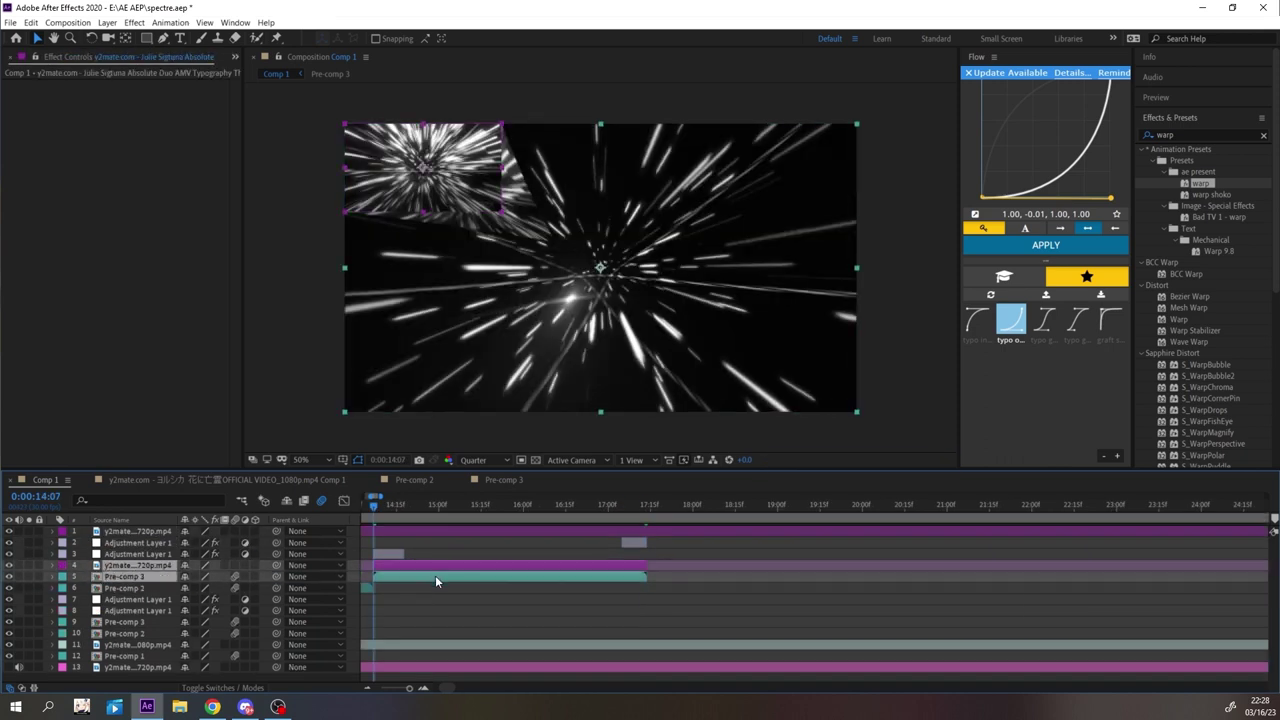
key(ctrl+shift+c)
key(Return)
double_click(397, 565)
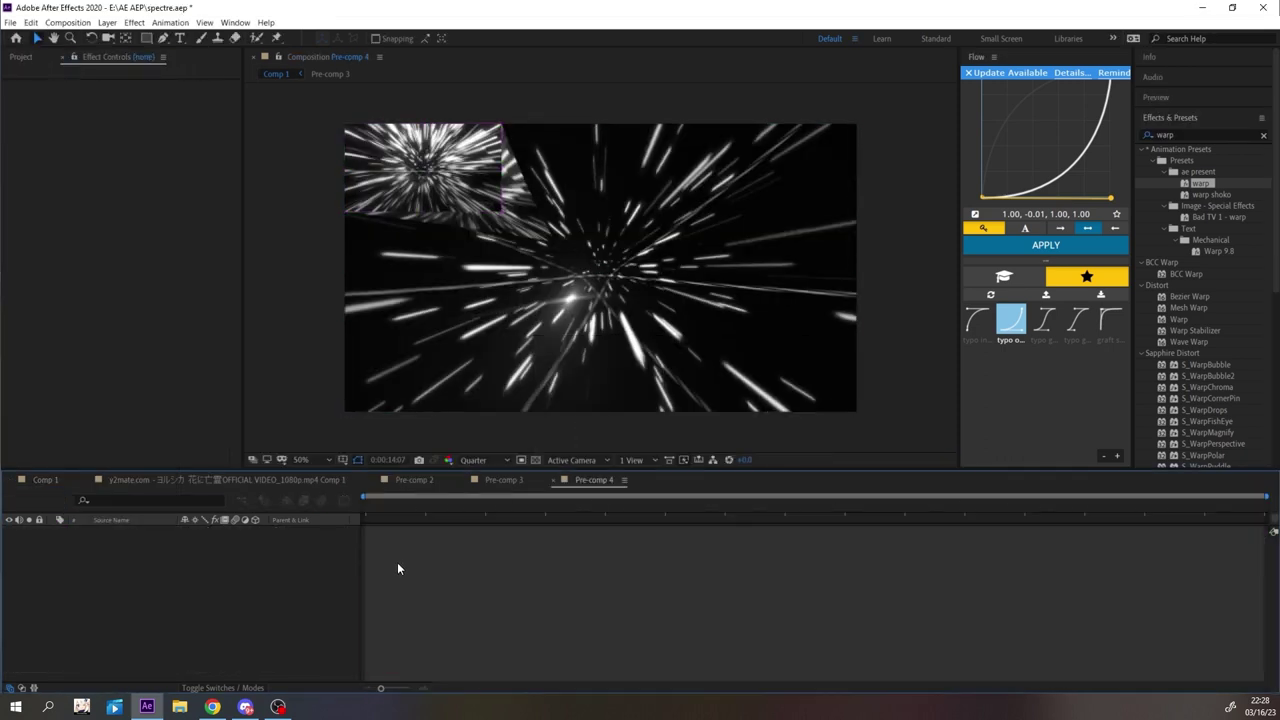
- Copy the null, camera, text and line layers from Pre-comp 3, paste them into Pre-comp 4, and return to Pre-comp 3
double_click(129, 542)
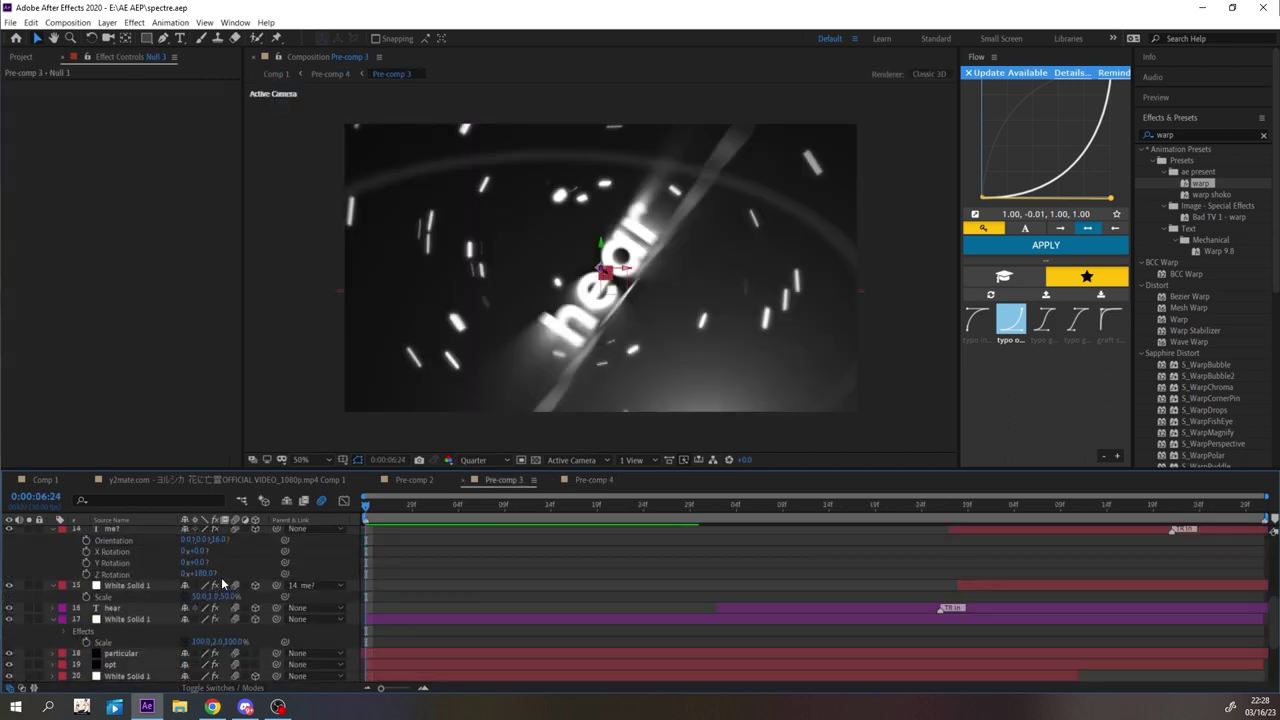
key(ctrl+c)
click(594, 480)
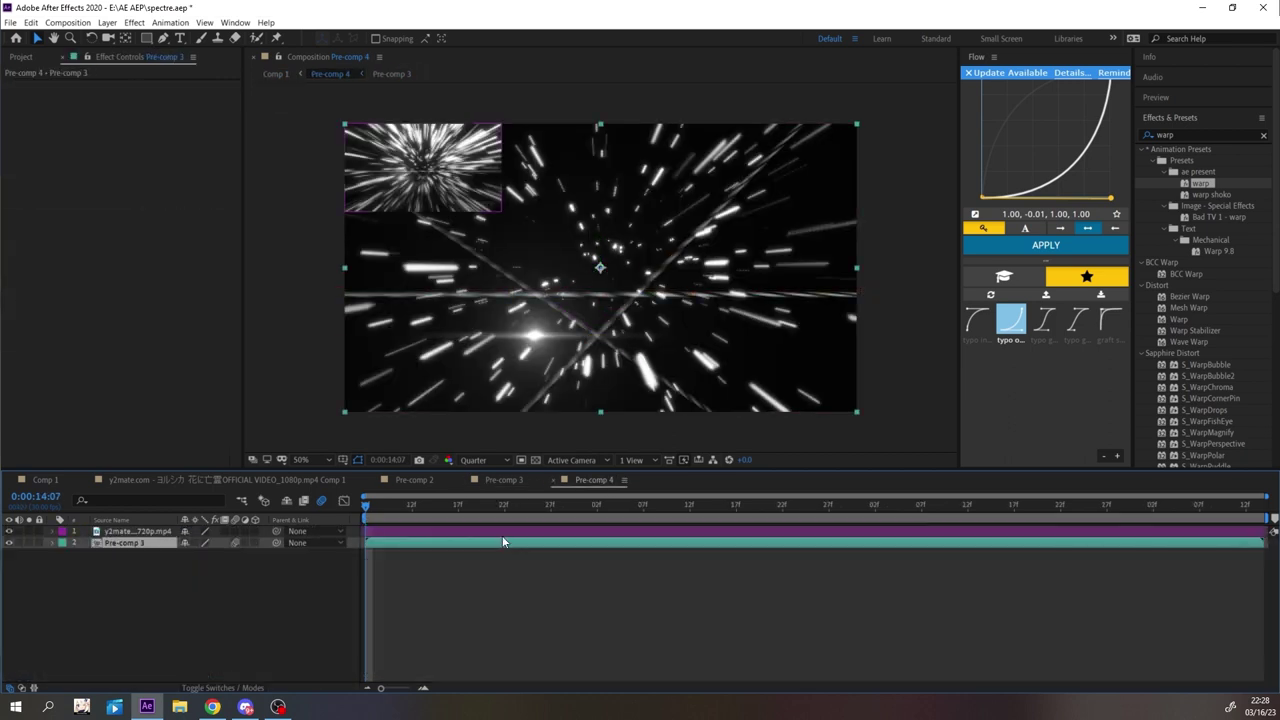
key(ctrl+v)
scroll(502, 536, down, 3)
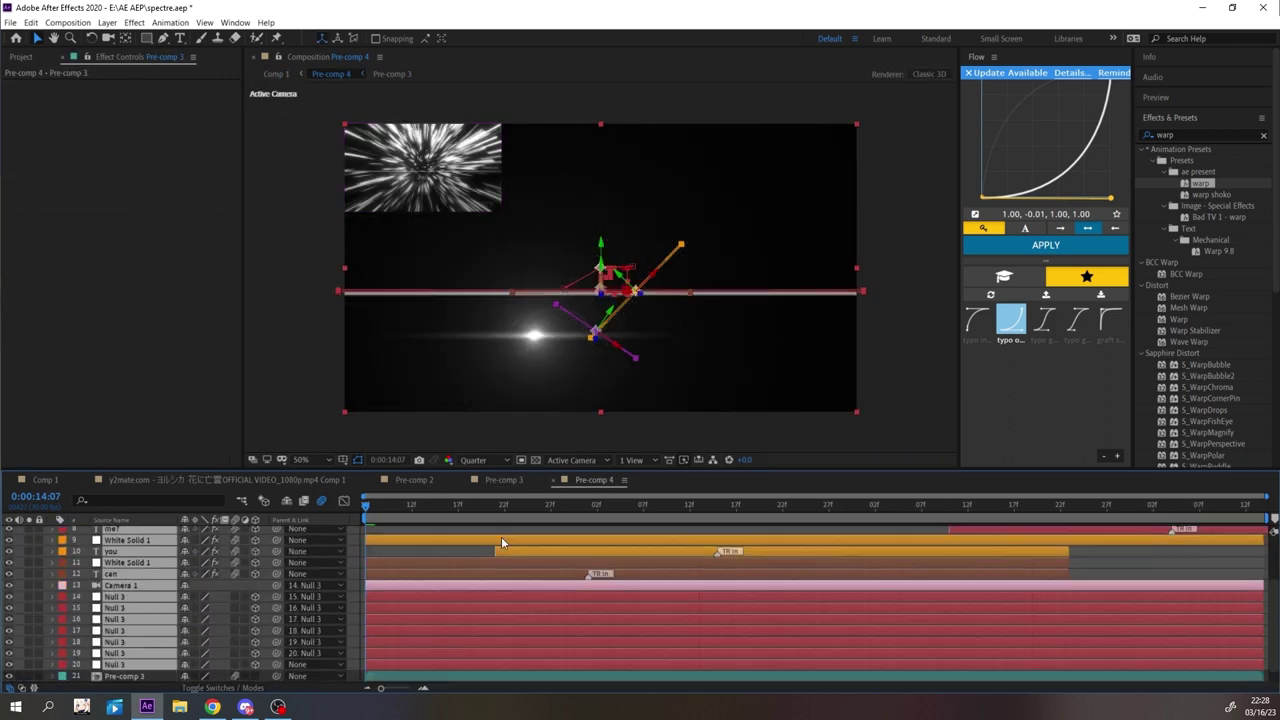
scroll(446, 563, up, 3)
scroll(428, 575, down, 3)
click(503, 483)
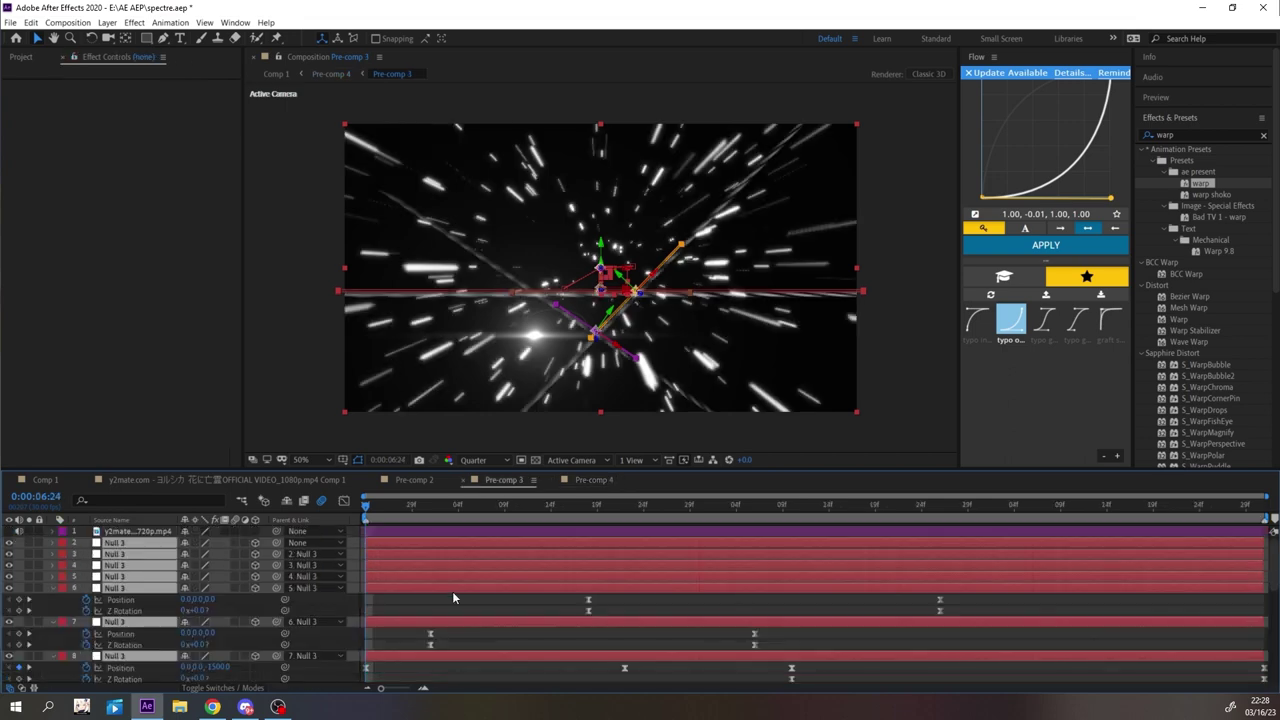
- Replace the layers pasted into Pre-comp 4 with a full copy of Pre-comp 3's layers, from the nulls down to the background solid
click(453, 598)
click(594, 483)
key(Delete)
click(504, 481)
click(130, 542)
scroll(130, 600, down, 10)
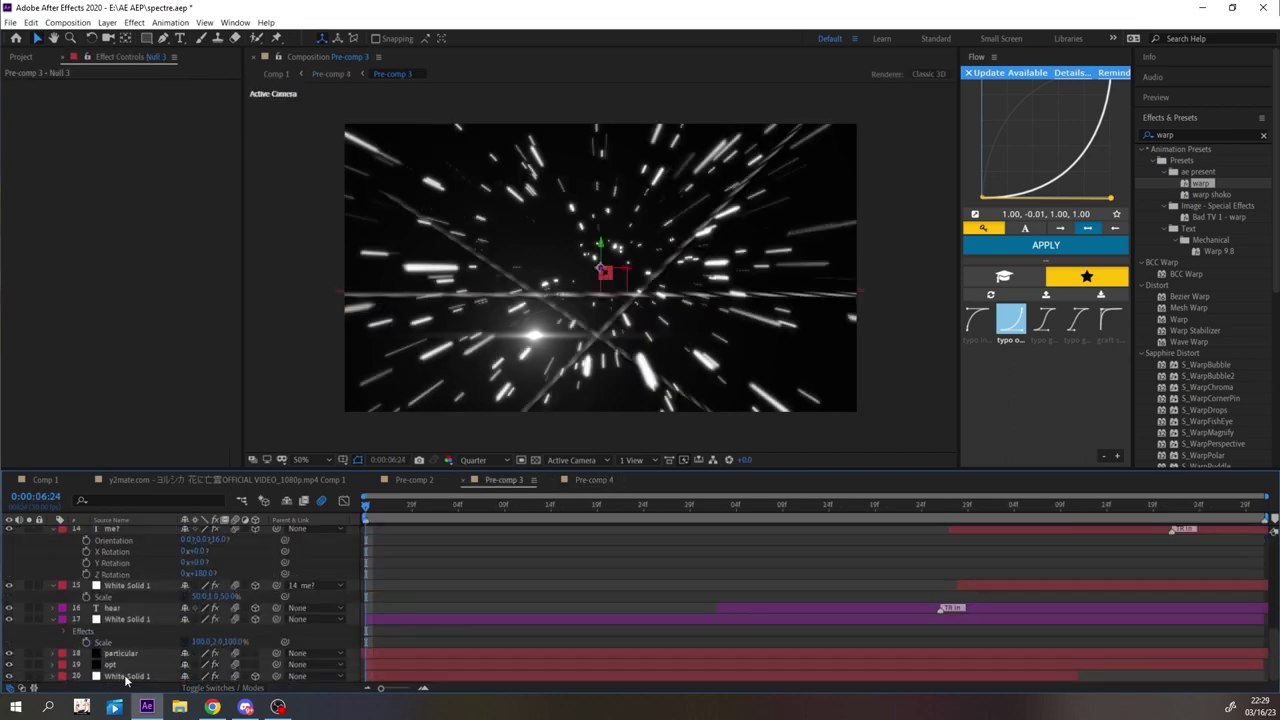
shift+click(127, 677)
click(594, 481)
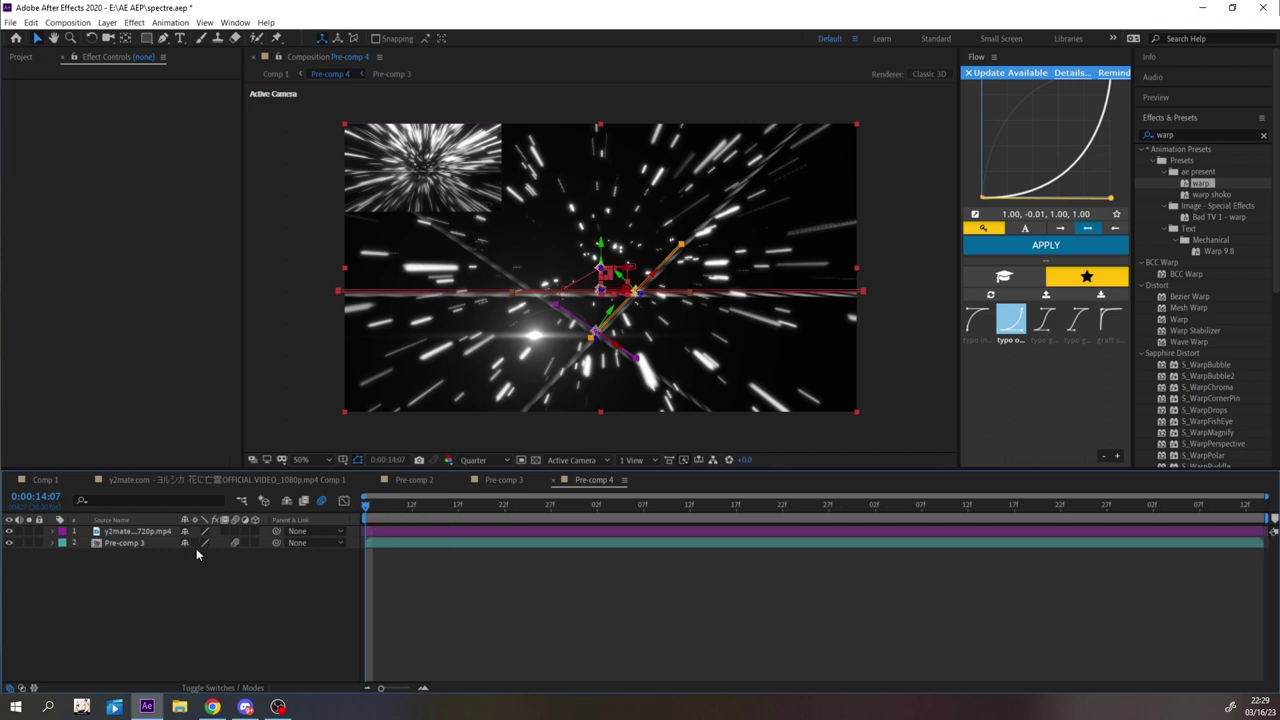
click(638, 611)
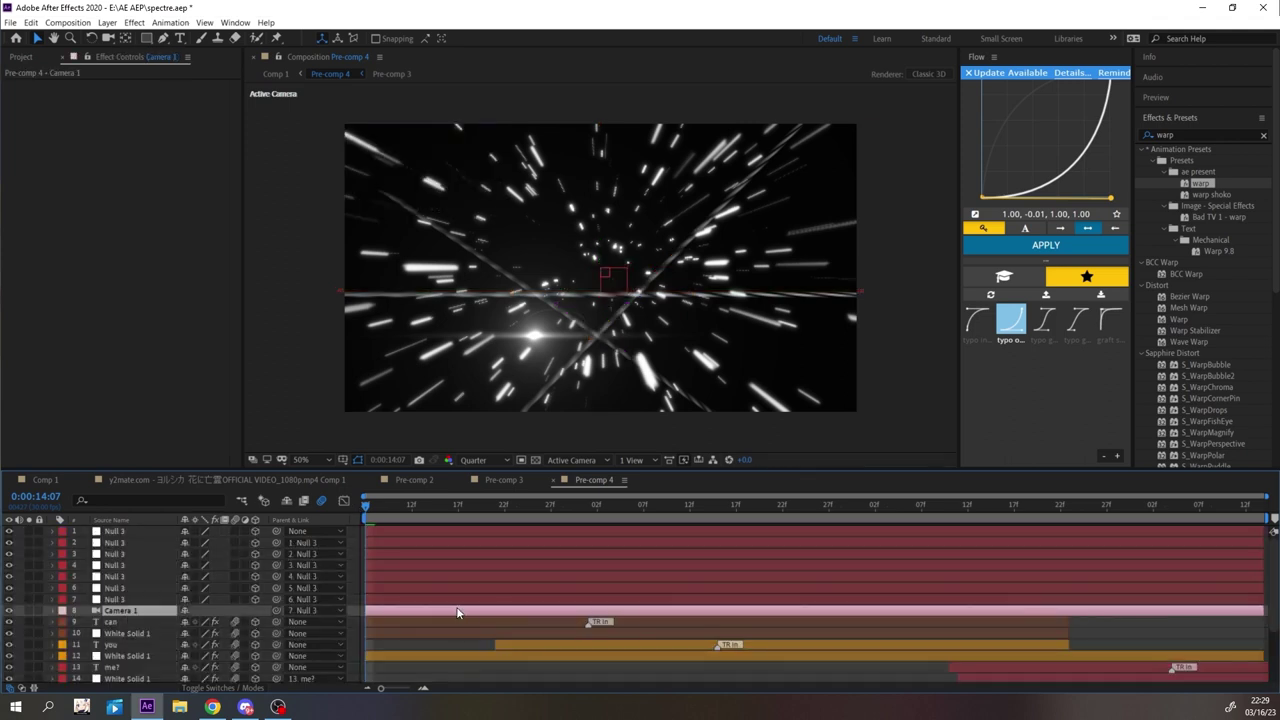
- Delete the nested Pre-comp 3 layer from Pre-comp 4 and move the reference video layer above the nulls
scroll(127, 670, down, 3)
click(127, 677)
key(Delete)
drag(128, 676, 138, 528)
scroll(604, 599, down, 3)
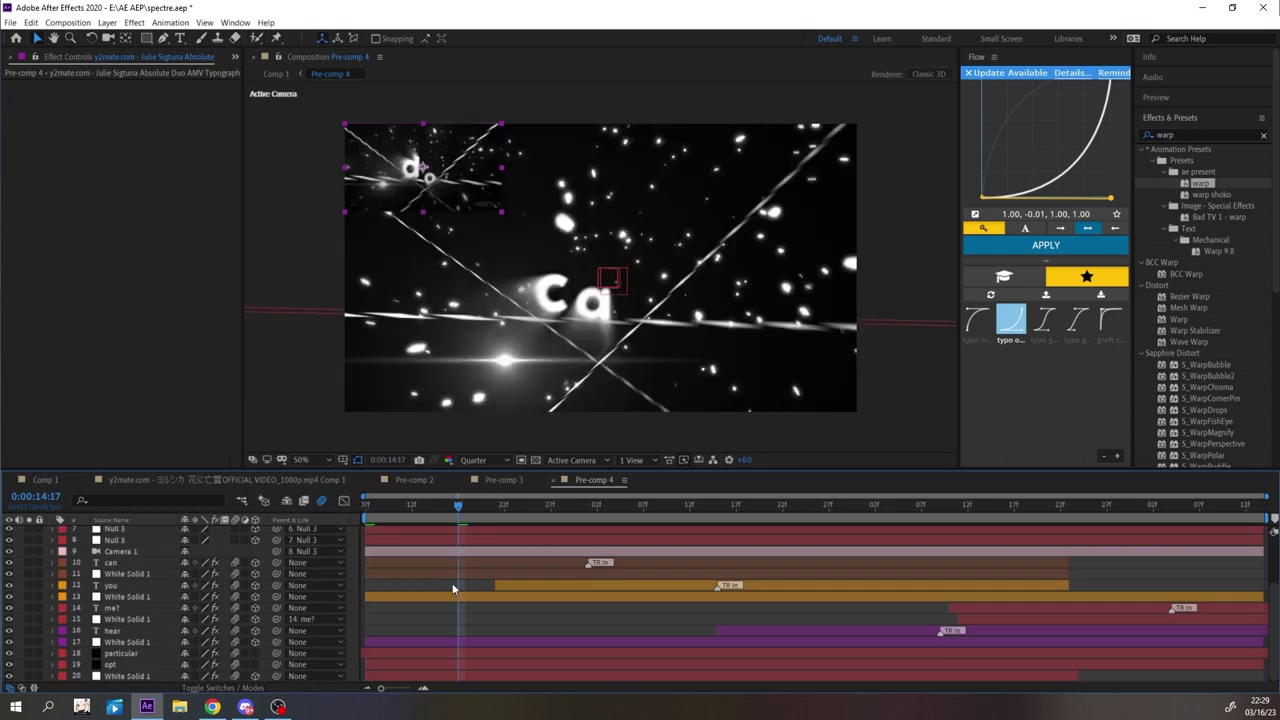
- Change the text layer "can" to "do" and the text layer "hear" to "need"
click(409, 565)
click(909, 506)
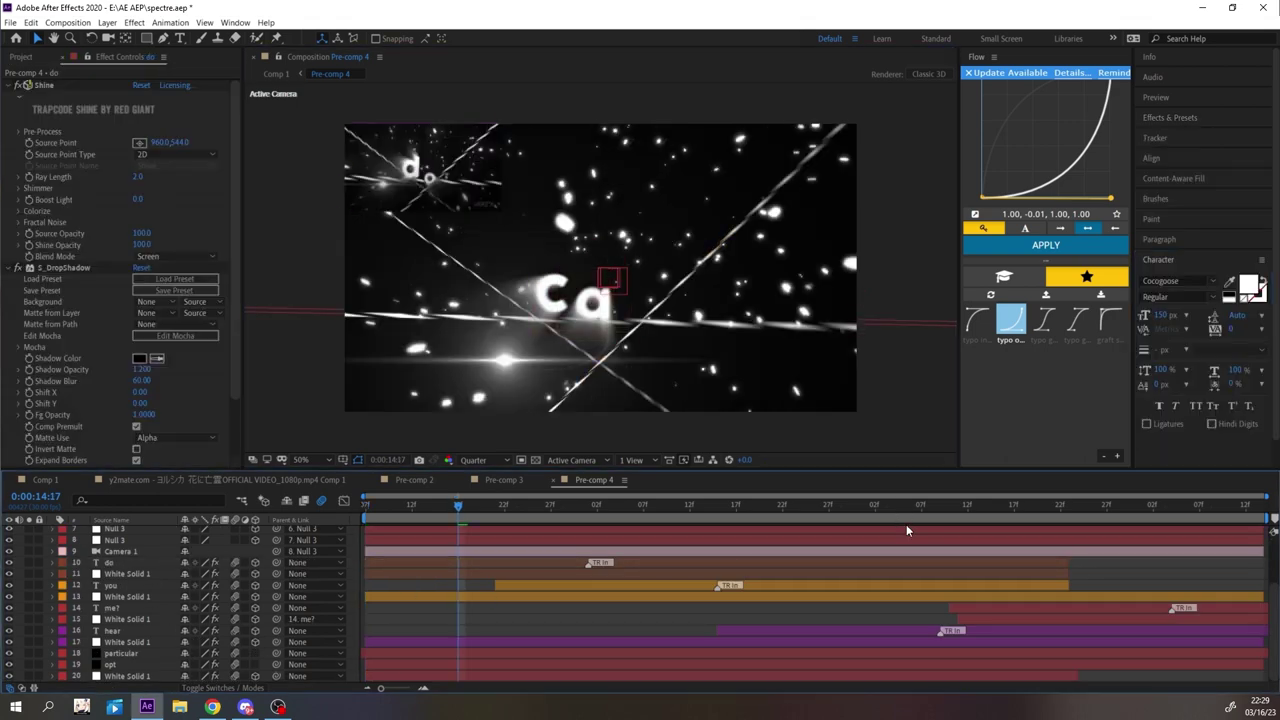
double_click(118, 632)
text(need)
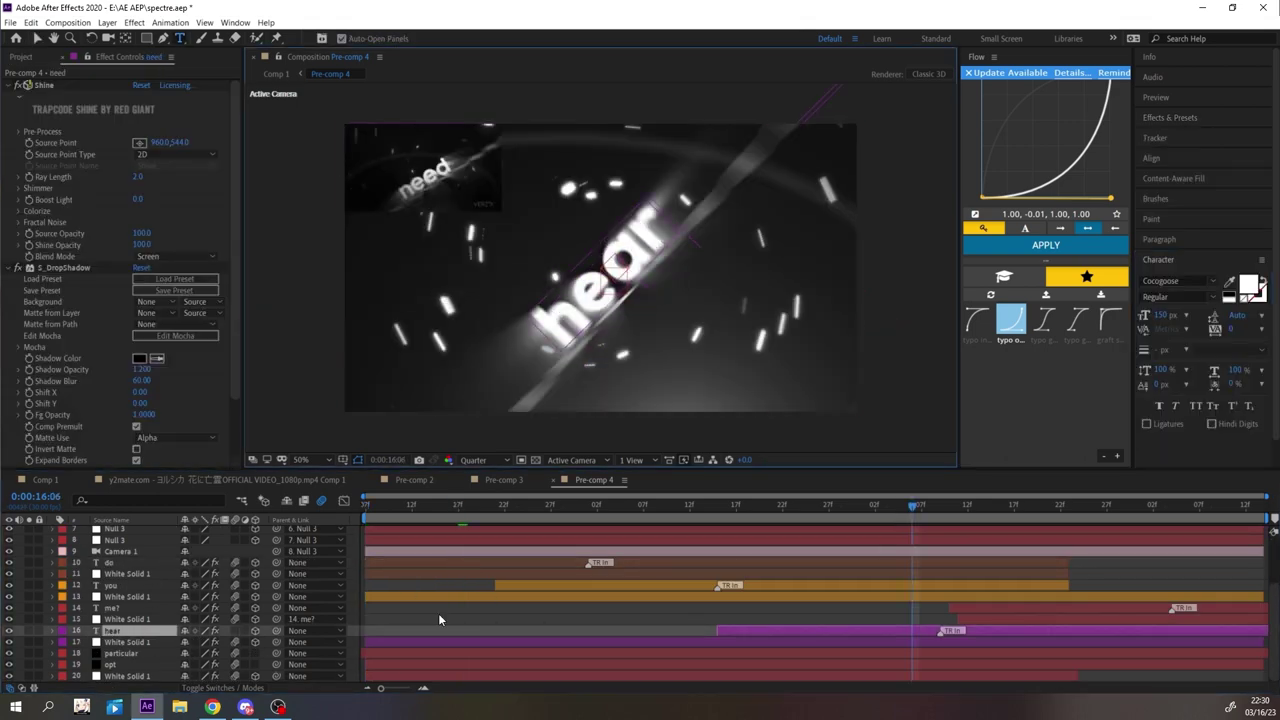
- Preview the reworded shot in Pre-comp 4 from its start and return to Comp 1
click(717, 507)
click(634, 507)
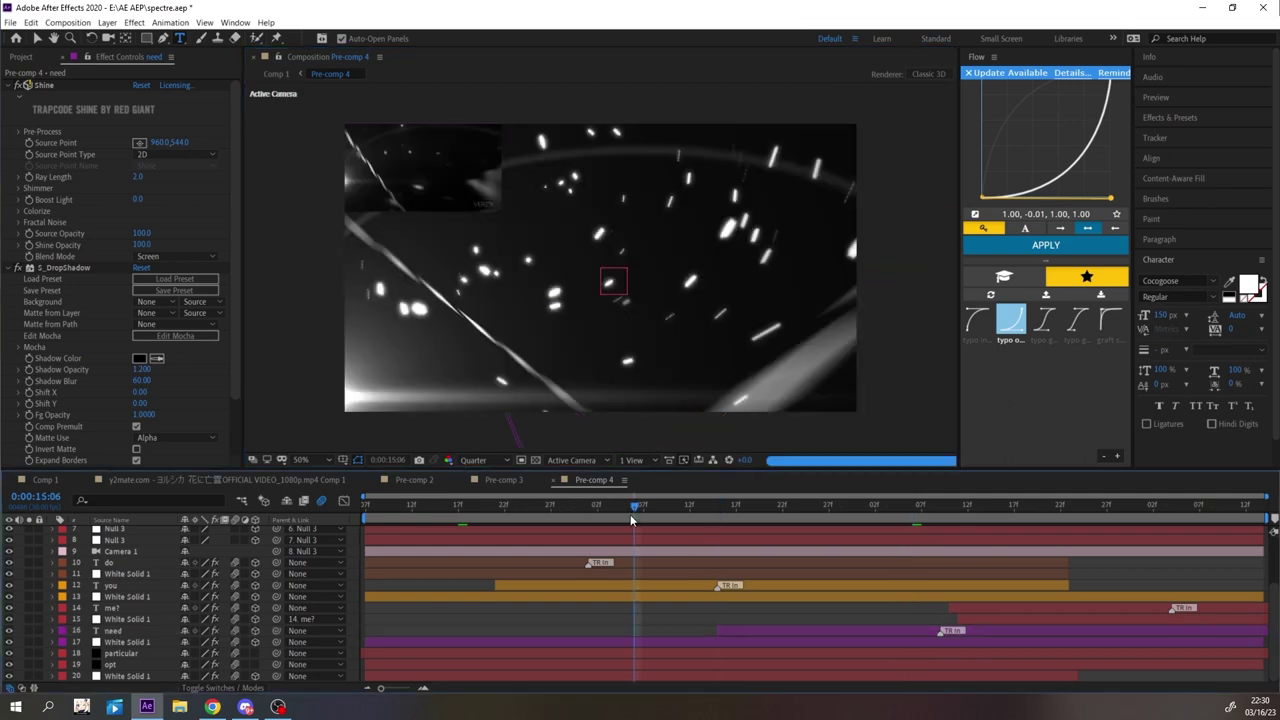
scroll(252, 576, up, 3)
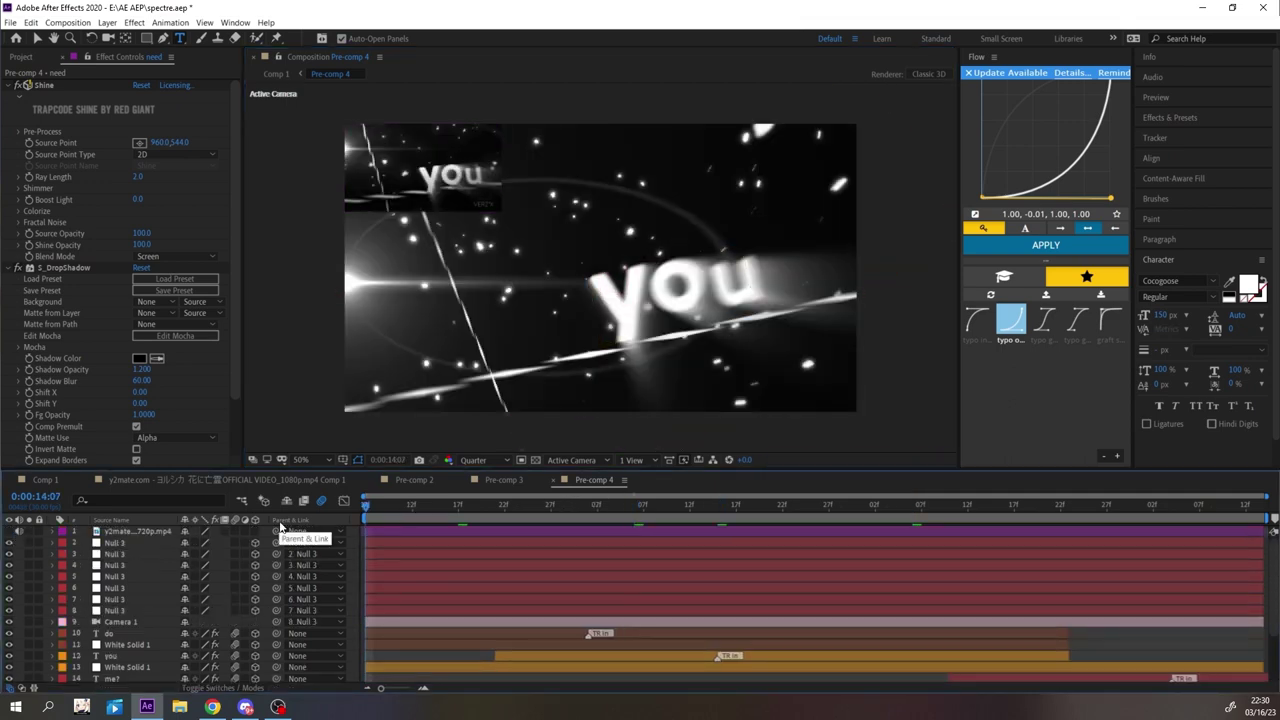
key(space)
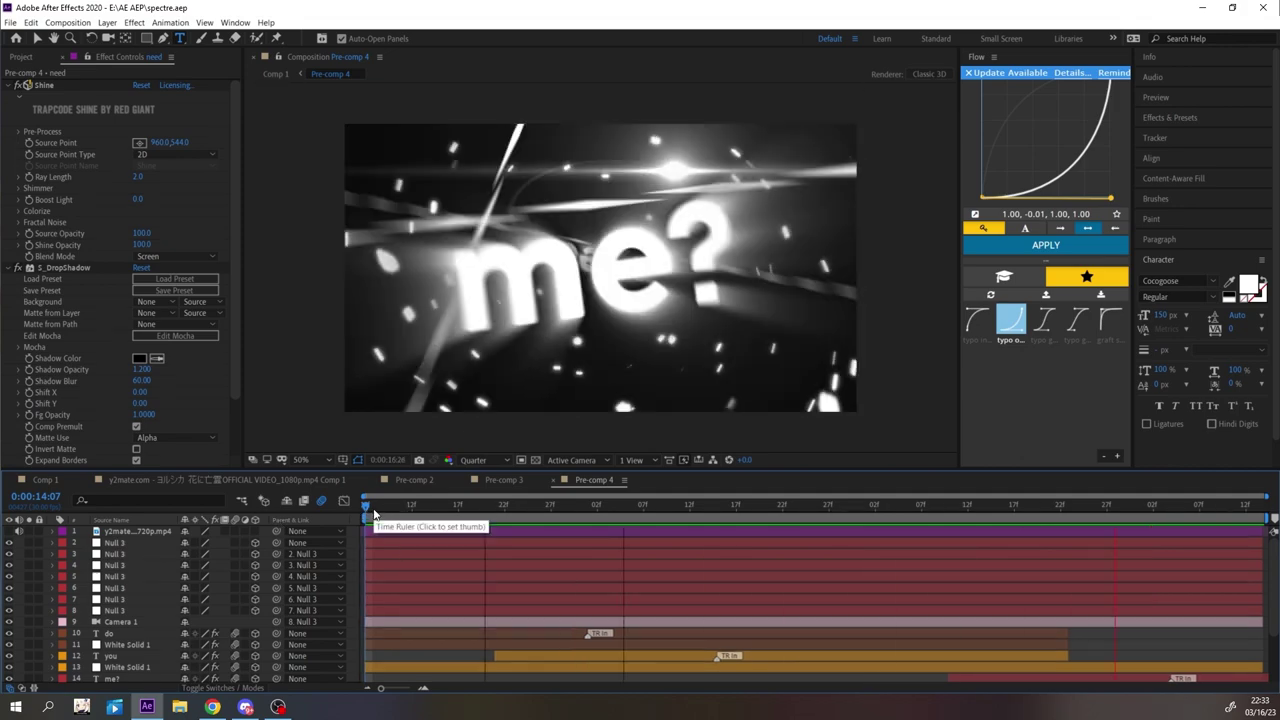
click(46, 481)
alt+scroll(448, 575, down, 2)
drag(447, 688, 434, 688)
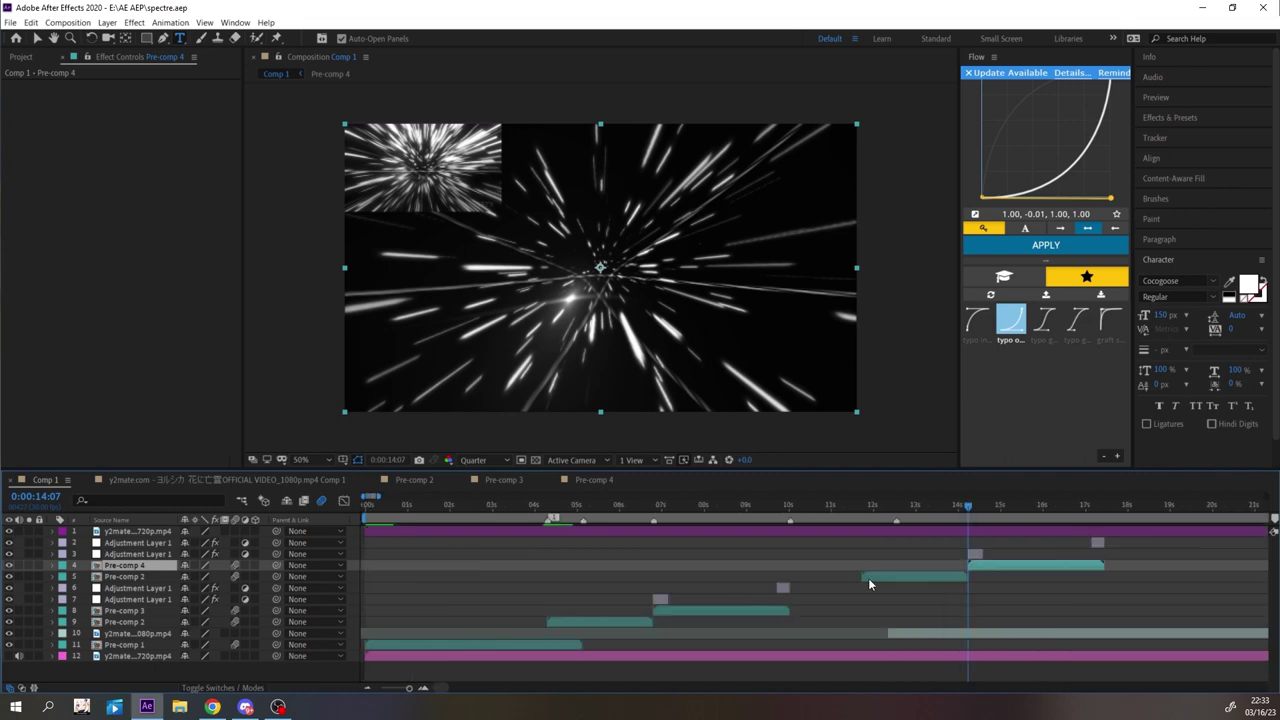
click(278, 707)
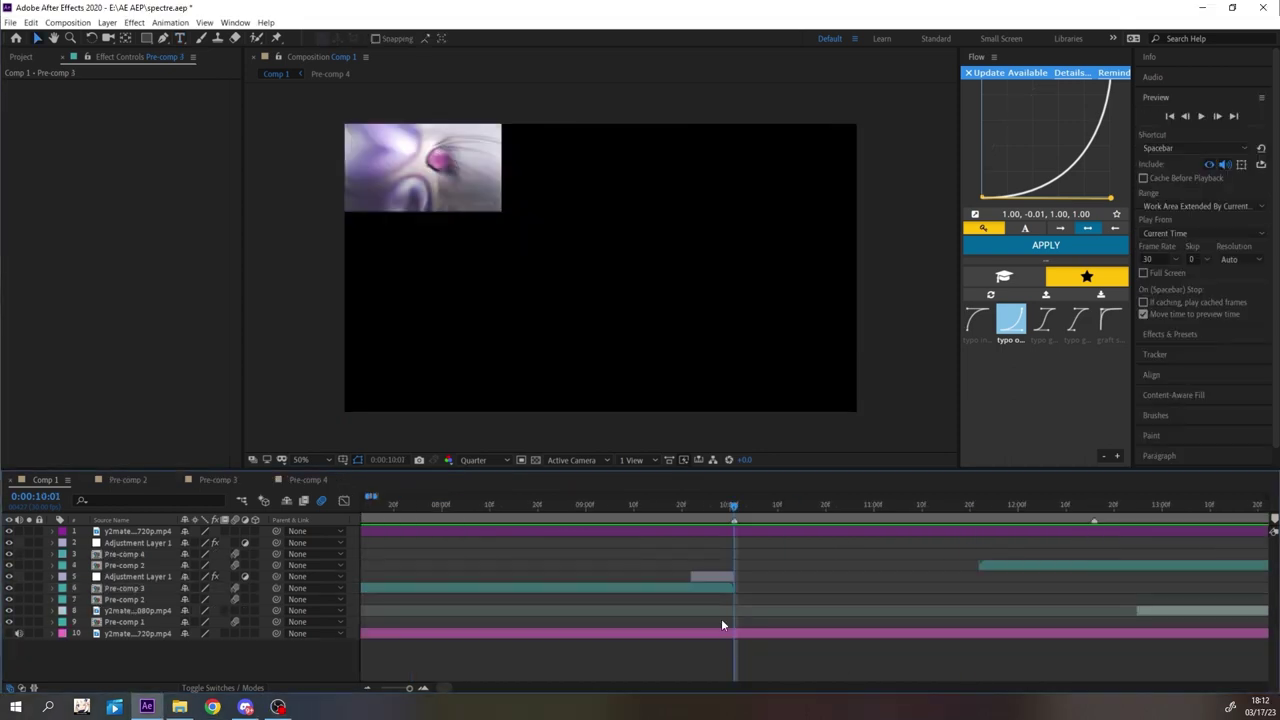
- Move the 1080p anime footage layer directly below the second Pre-comp 2 and slide it earlier in time
click(648, 576)
drag(648, 577, 527, 577)
alt+scroll(683, 579, down, 1)
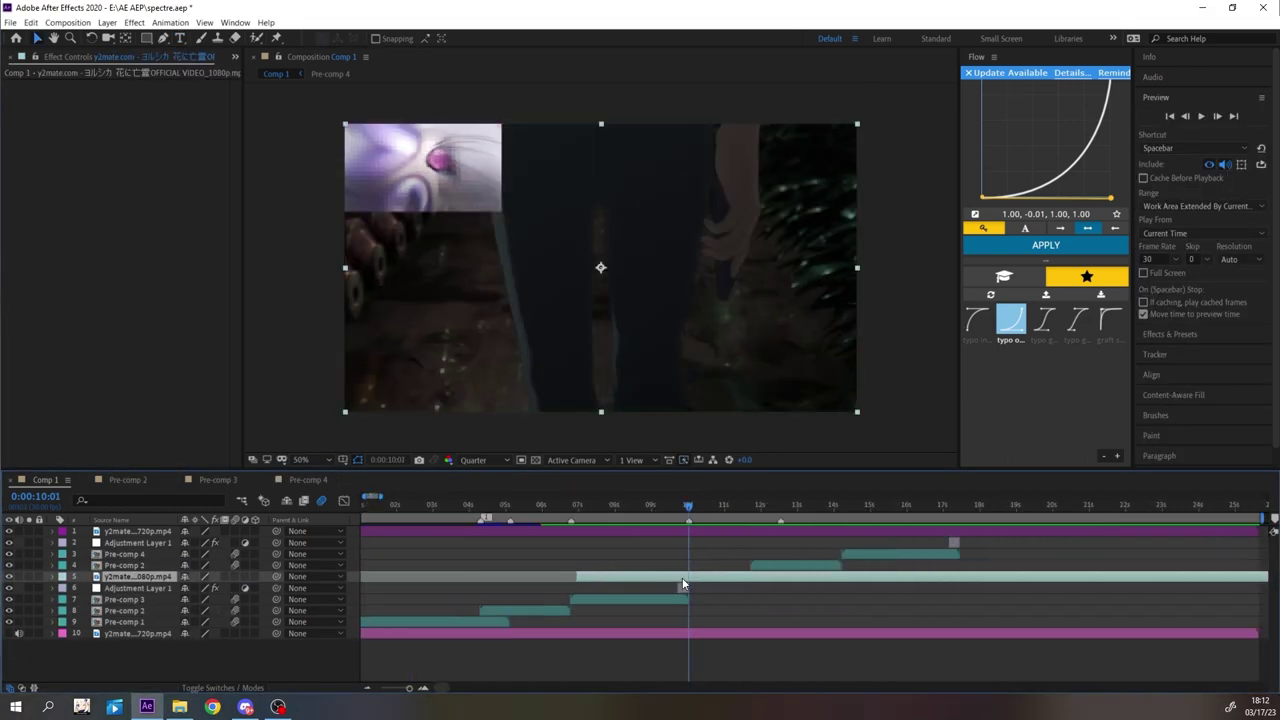
key(space)
drag(735, 506, 712, 506)
scroll(700, 580, down, 3)
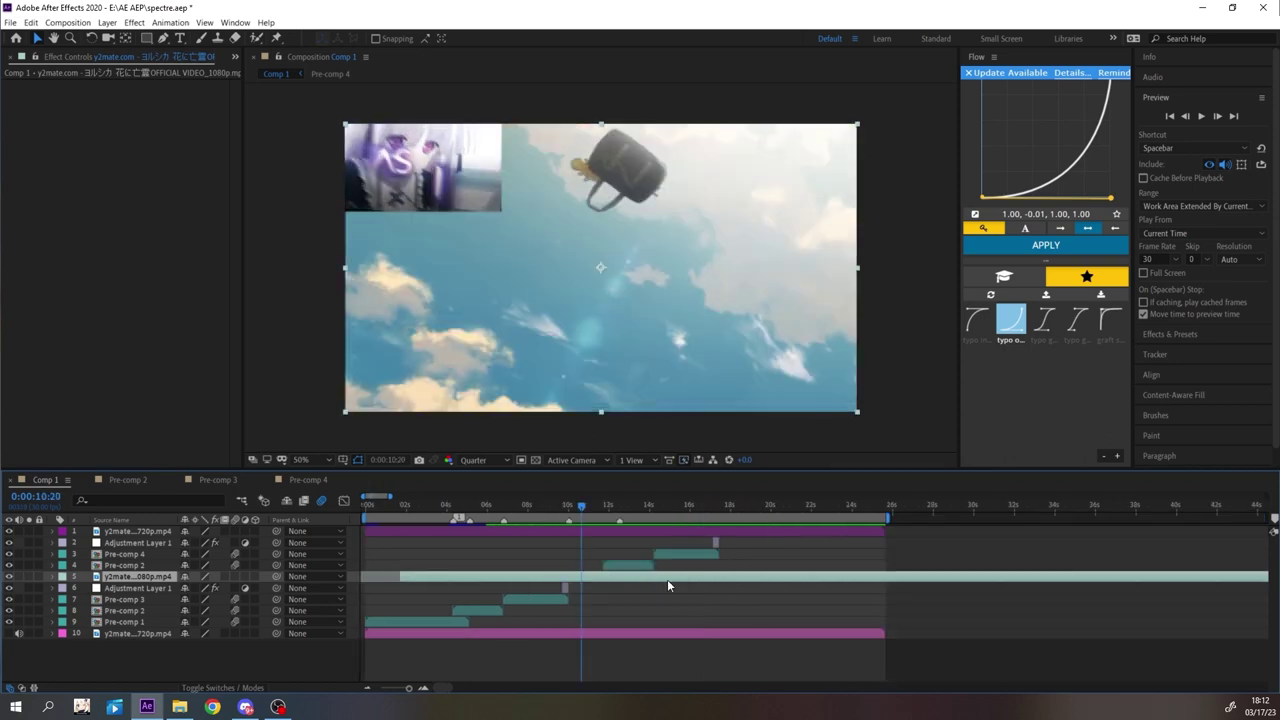
- Find the umbrella scene in the anime footage and slide the layer so the scene covers the gap after 0:00:10:01
drag(714, 581, 611, 582)
key(space)
key(space)
scroll(588, 583, up, 2)
click(547, 508)
drag(580, 513, 591, 511)
drag(591, 577, 483, 578)
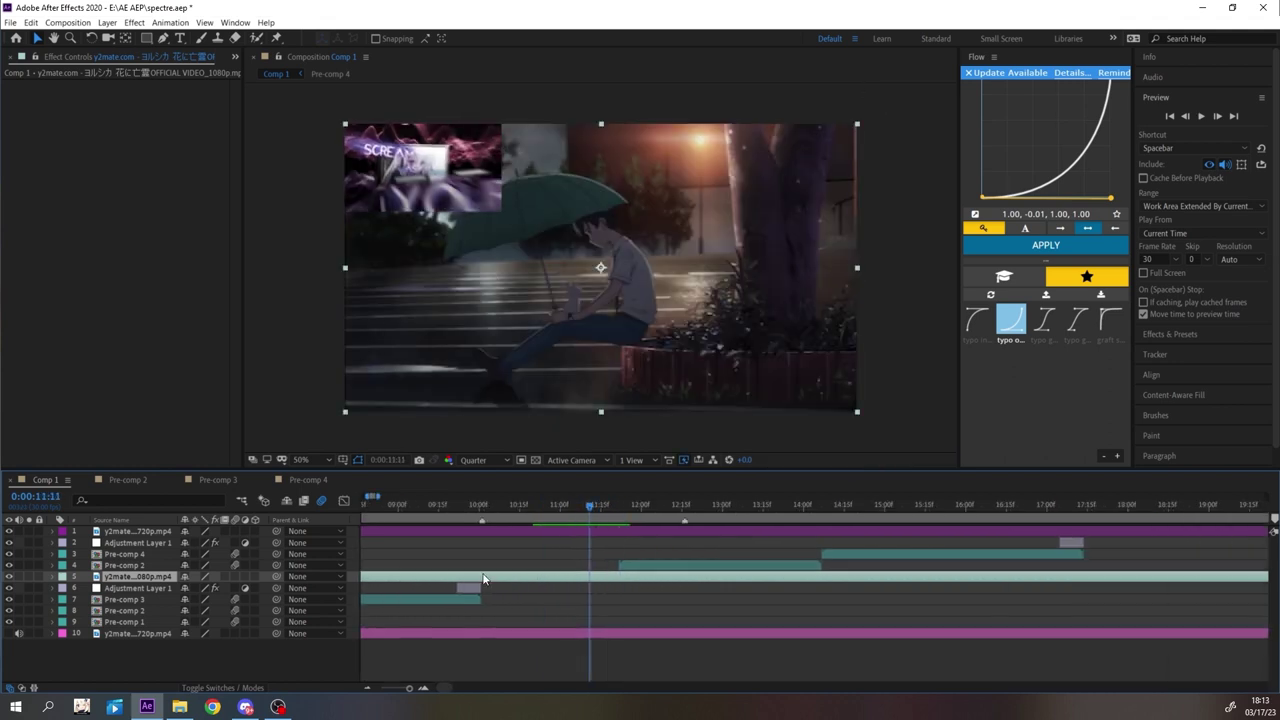
- Trim the start of the anime footage to 0:00:10:01 and move the layer above Pre-comp 2
click(482, 508)
key(alt+[)
drag(116, 577, 122, 560)
key(space)
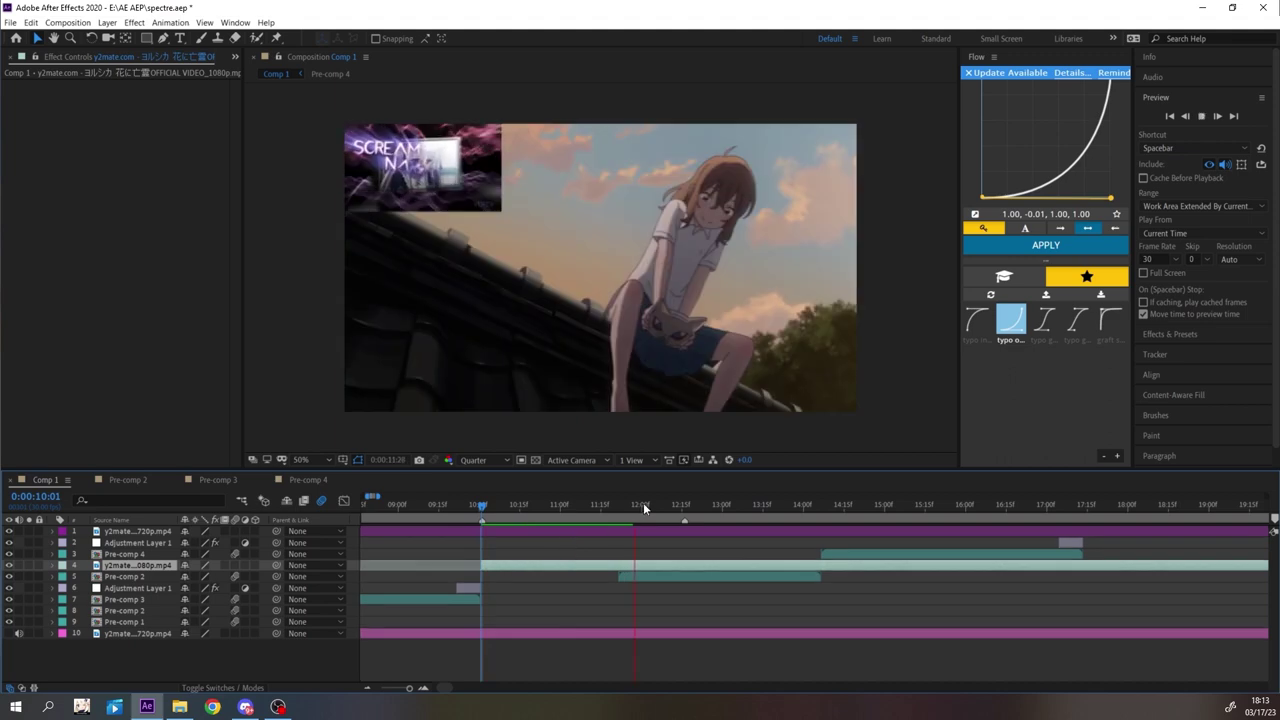
- Split the anime footage at 0:00:11:15 and pre-compose the first piece with the umbrella scene
drag(594, 506, 601, 505)
key(ctrl+shift+d)
click(586, 577)
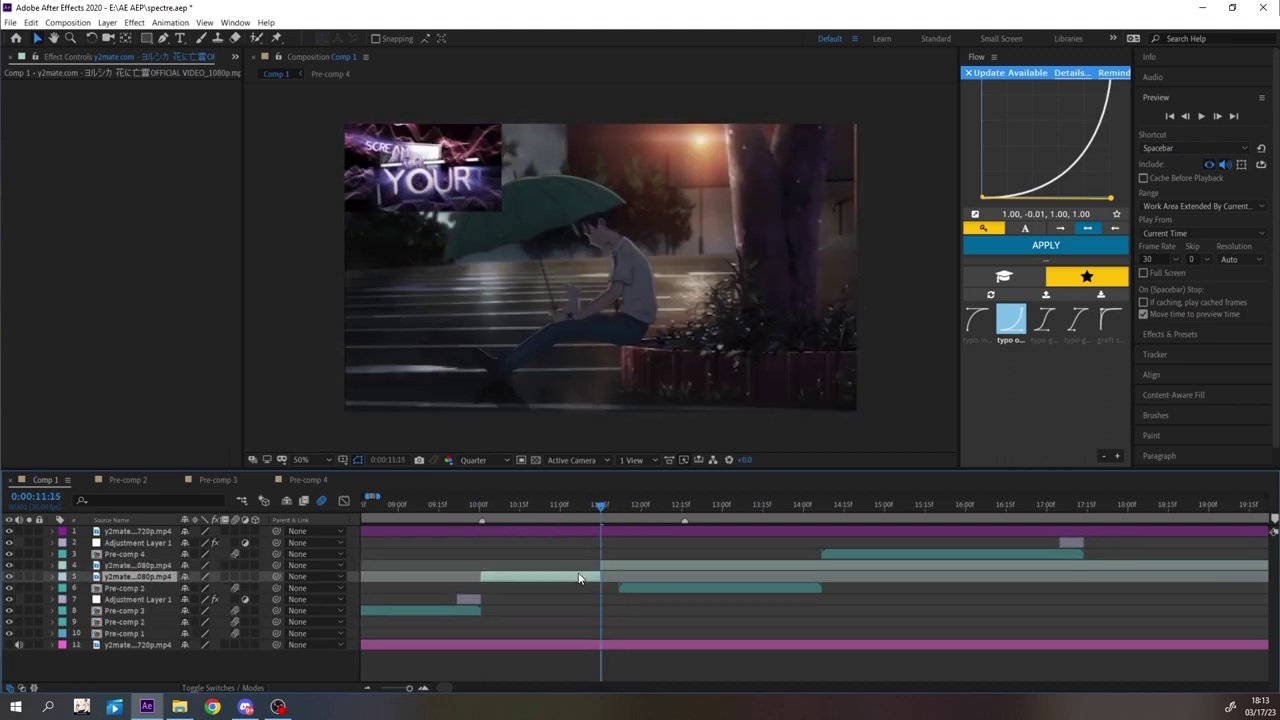
key(ctrl+shift+c)
click(692, 543)
- Enable time remapping on the pre-composed umbrella clip and apply the twixtor 01 preset
key(i)
key(space)
right_click(551, 578)
mouse_move(660, 309)
click(754, 309)
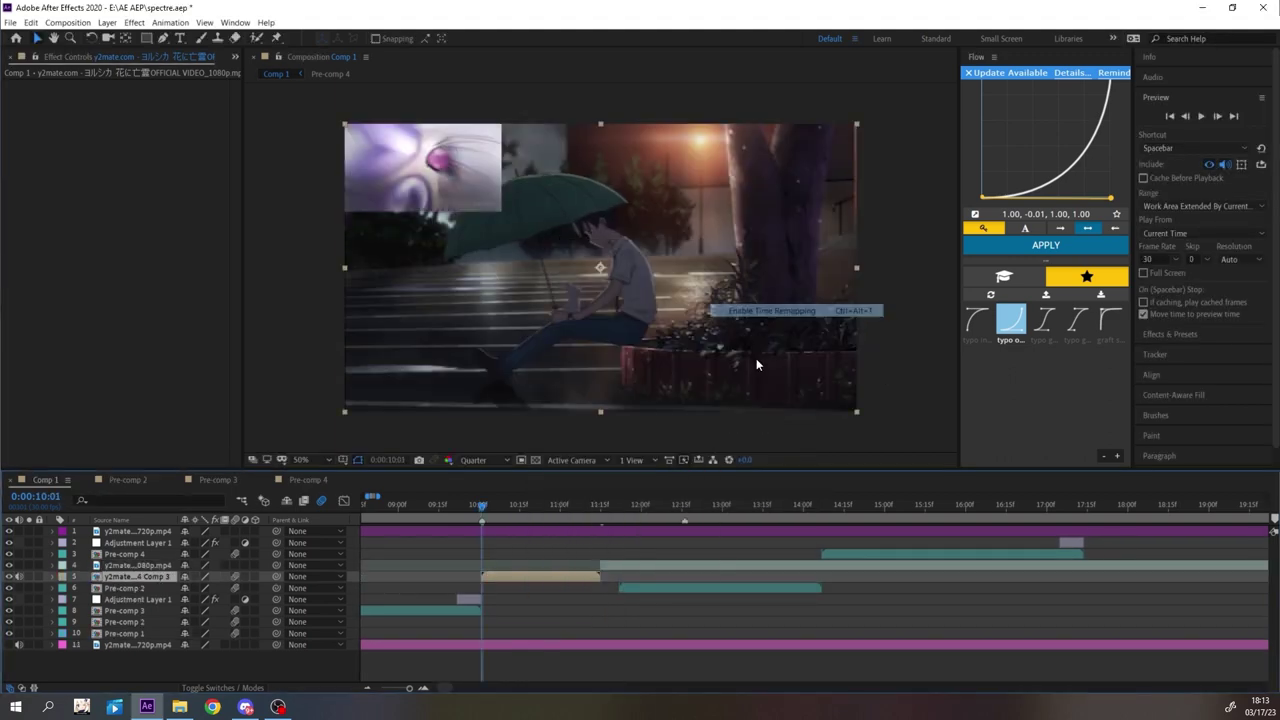
click(1168, 334)
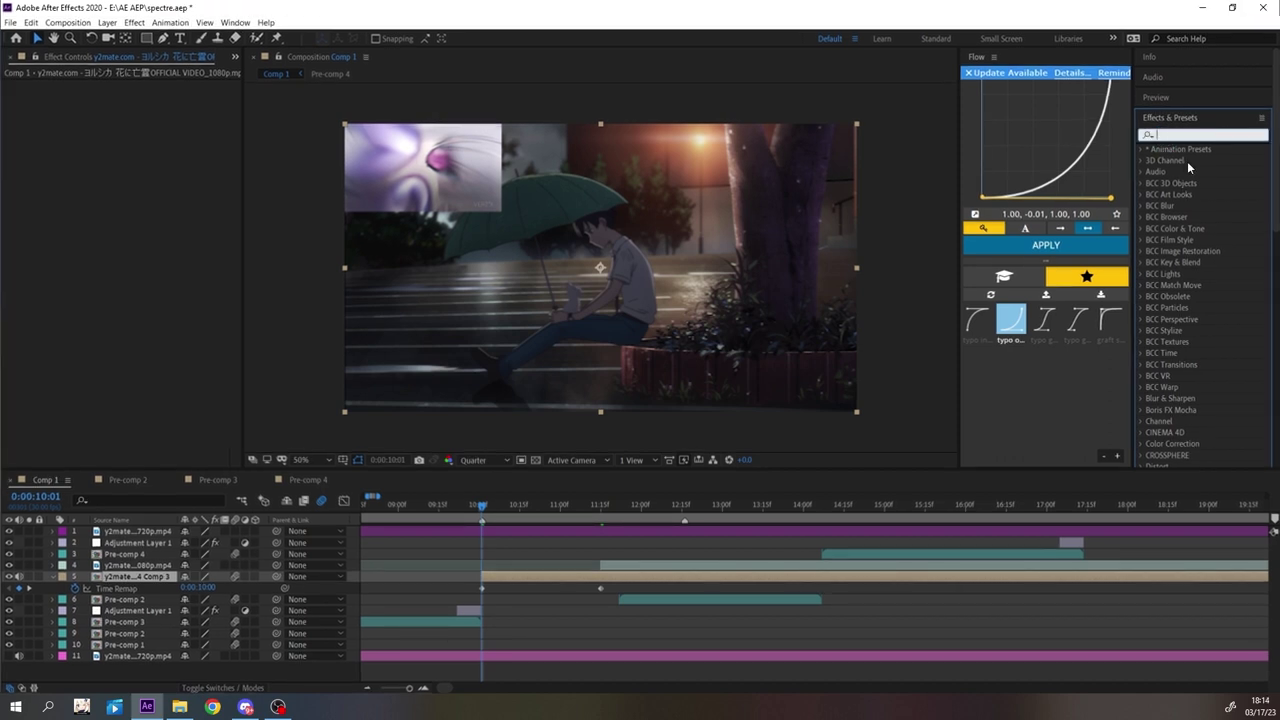
text(twixt)
double_click(1207, 194)
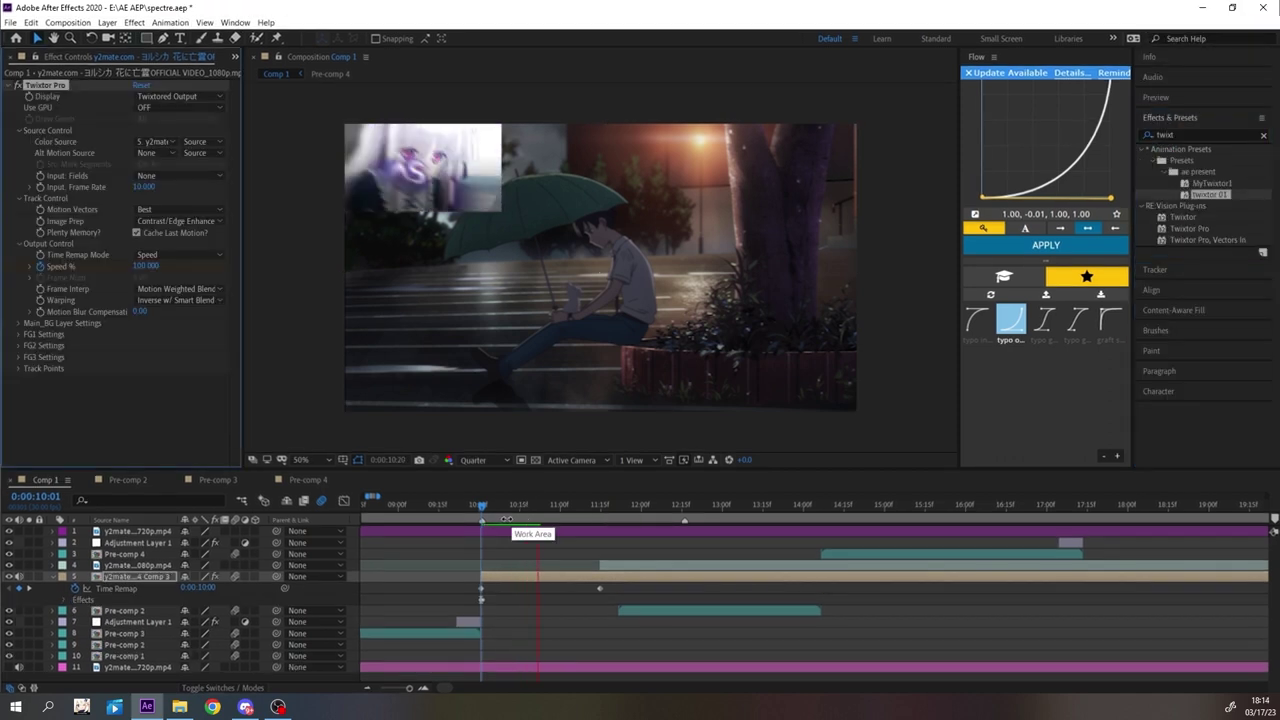
- Slide the Twixtor umbrella clip earlier and trim it to 0:00:10:01–0:00:12:15
drag(523, 575, 488, 567)
key(space)
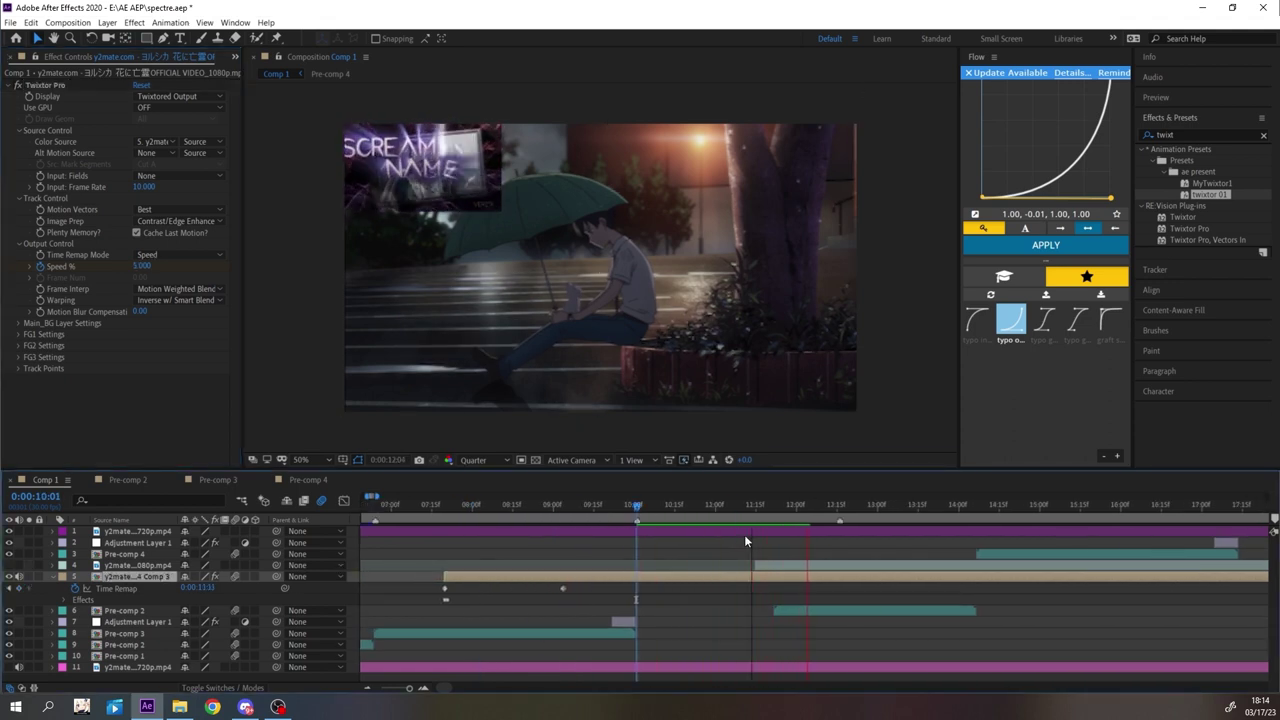
key(space)
scroll(639, 515, up, 1)
click(634, 508)
key(alt+[)
click(1032, 503)
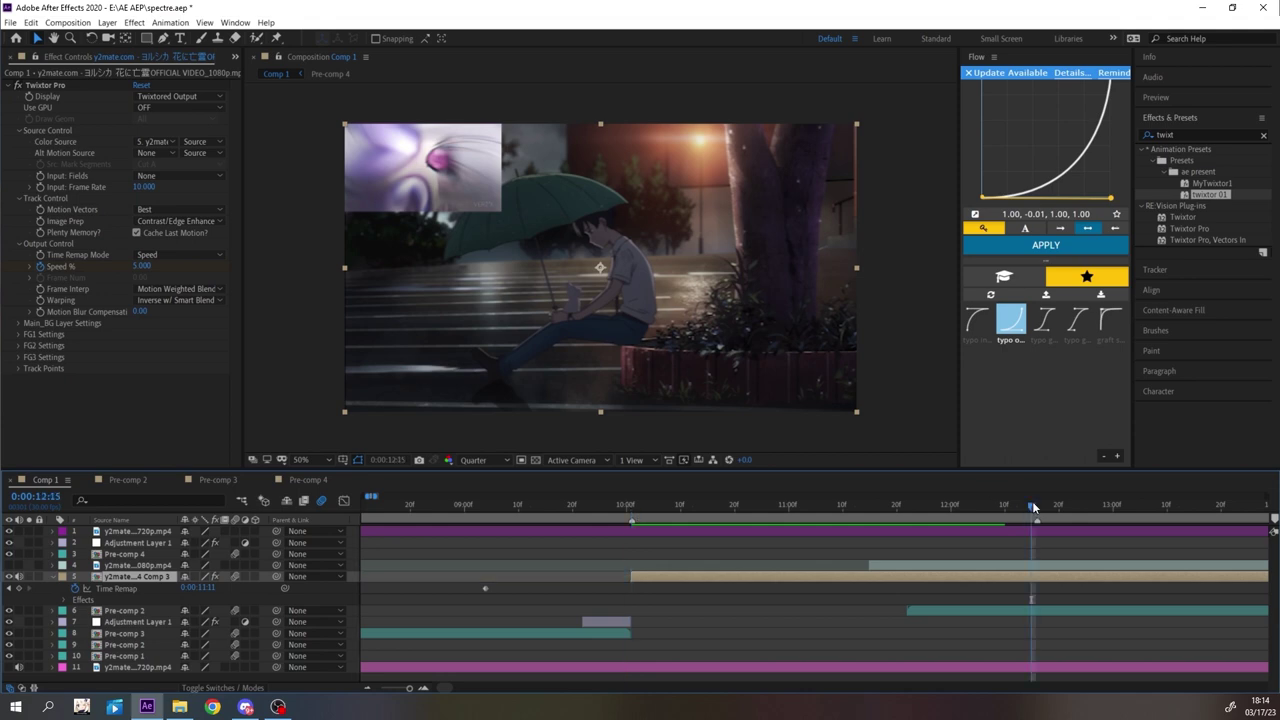
key(alt+])
- Pre-compose the Twixtor clip, inspect the layer's scale inside the new composition, and return to Comp 1
click(800, 531)
click(666, 576)
key(ctrl+shift+c)
click(708, 542)
double_click(657, 578)
click(560, 531)
key(s)
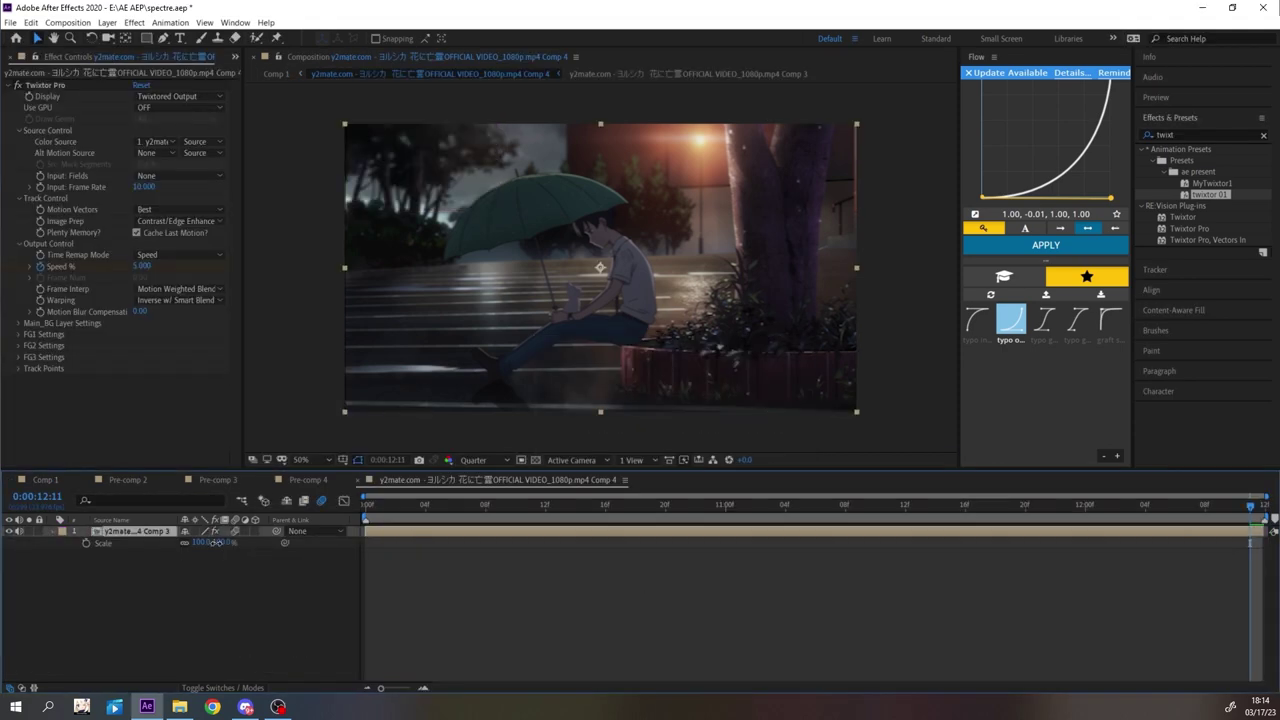
click(32, 478)
- Duplicate the reference video, place the copy directly above the umbrella clip, and trim it to the clip's length
click(980, 533)
key(ctrl+d)
drag(138, 543, 139, 594)
key(alt+])
click(632, 508)
key(alt+[)
- Pre-compose the trimmed reference video and the umbrella clip together as Pre-comp 5
ctrl+click(650, 587)
key(ctrl+shift+c)
click(686, 540)
click(602, 599)
scroll(687, 598, down, 4)
scroll(621, 588, up, 2)
- Give Pre-comp 5 the same teal label as the other pre-comps and open it
click(621, 588)
click(62, 588)
click(90, 551)
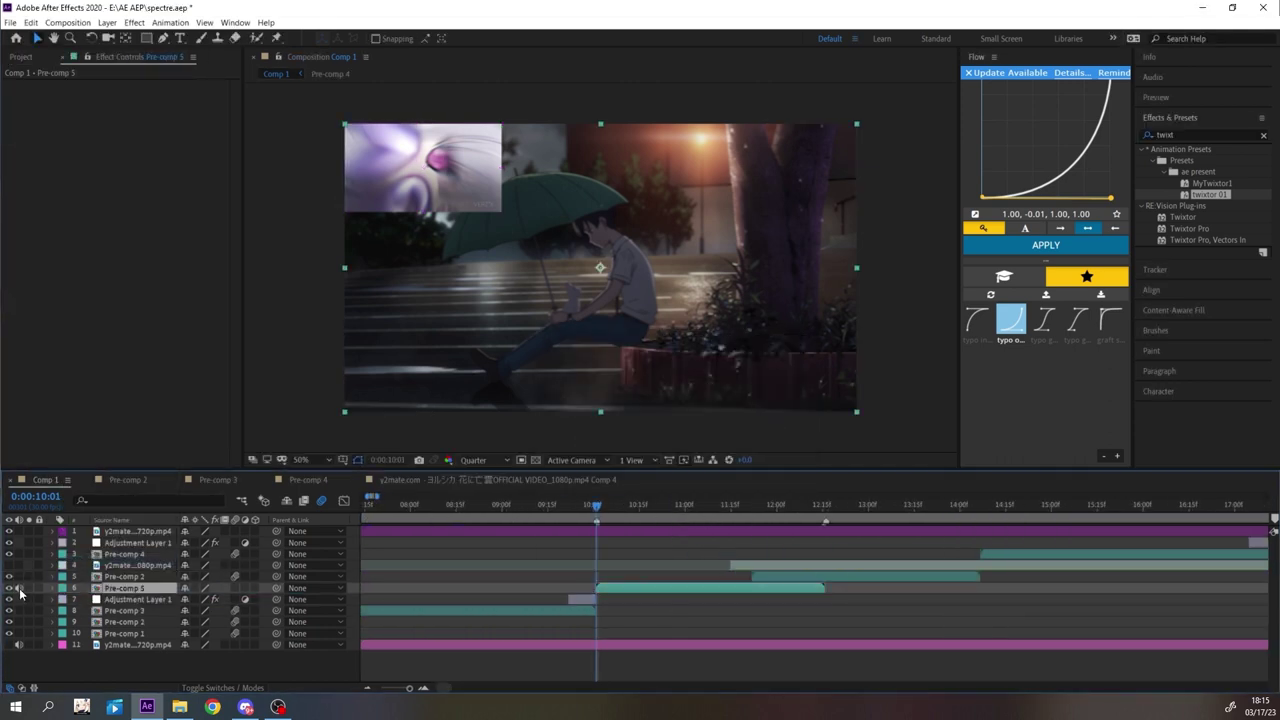
double_click(602, 594)
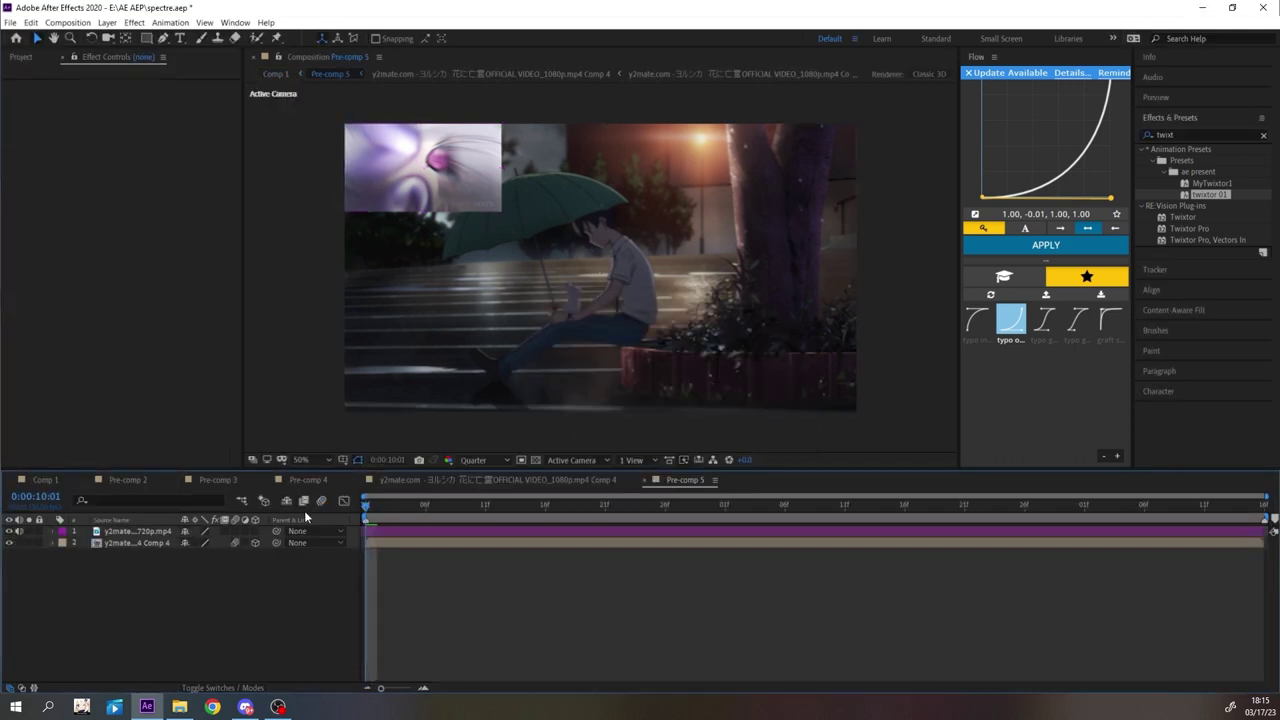
- Duplicate the umbrella clip inside Pre-comp 5 and scale the upper copy to 95%
key(space)
key(space)
drag(368, 508, 488, 506)
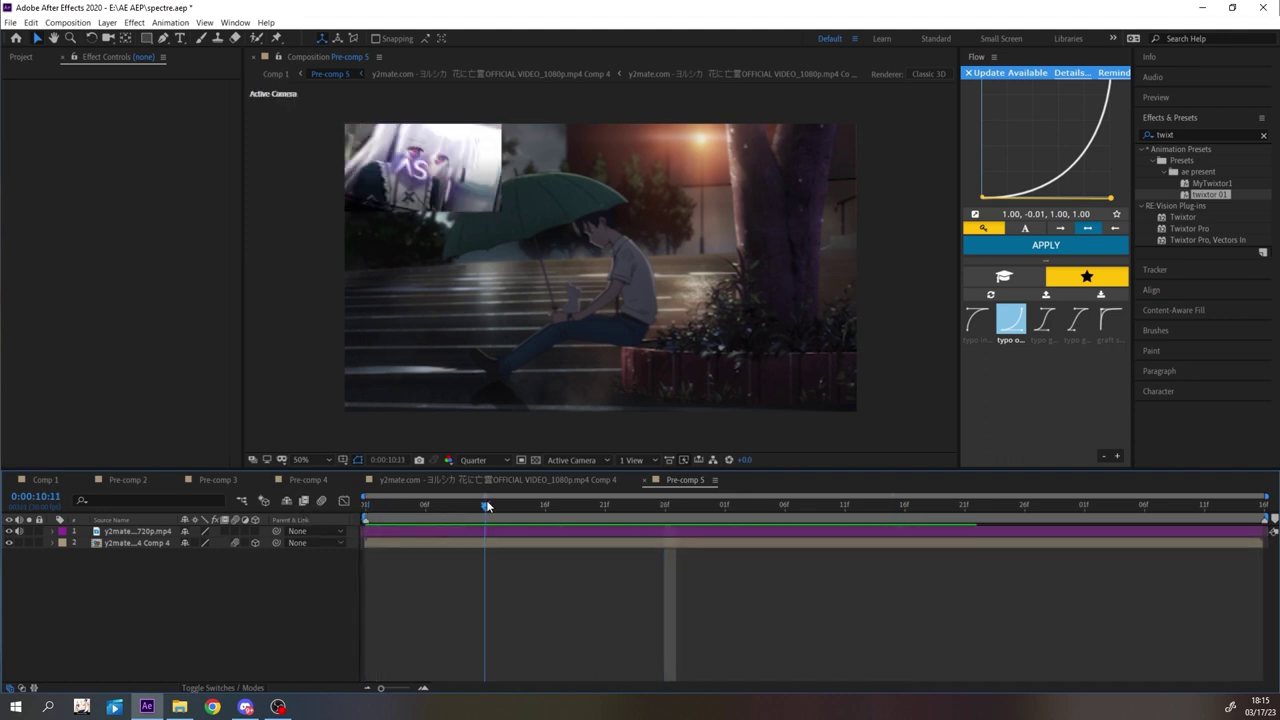
click(139, 543)
key(ctrl+d)
key(s)
click(240, 554)
text(80)
key(Return)
click(235, 554)
text(95.0,95.0,95.0)
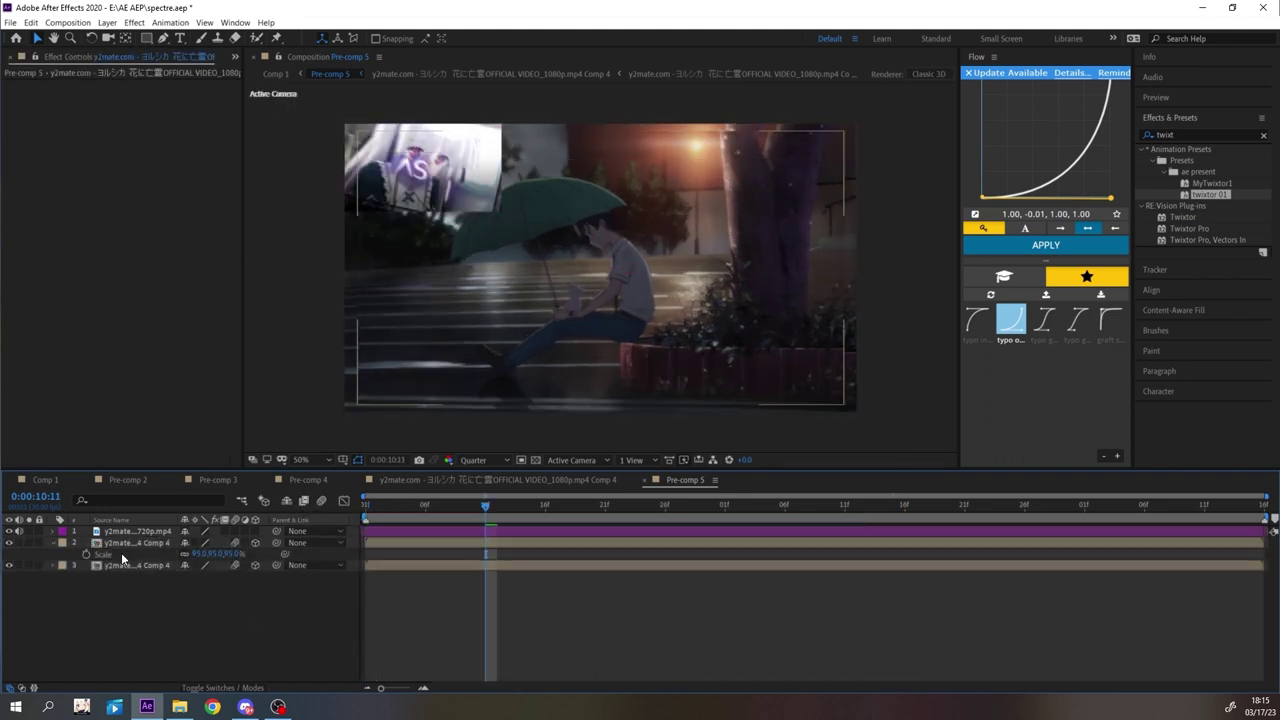
- Apply S_DropShadow to the scaled copy with a shadow blur of 30 and a shadow opacity of 1.5
click(126, 543)
key(ctrl+space)
text(01)
click(68, 554)
click(144, 198)
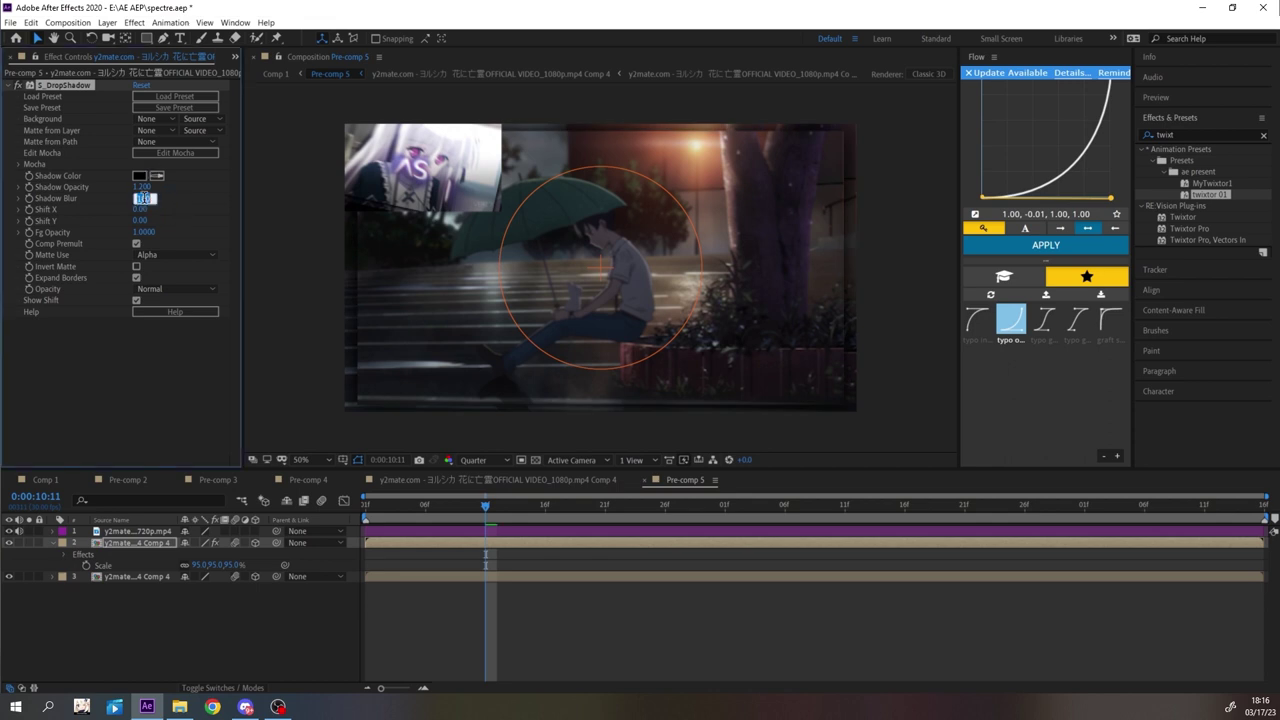
text(30)
click(808, 623)
click(143, 187)
text(1.5)
click(160, 622)
- Add a camera and a 3D null object to Pre-comp 5 and parent the camera to the null
click(151, 544)
key(ctrl+alt+shift+c)
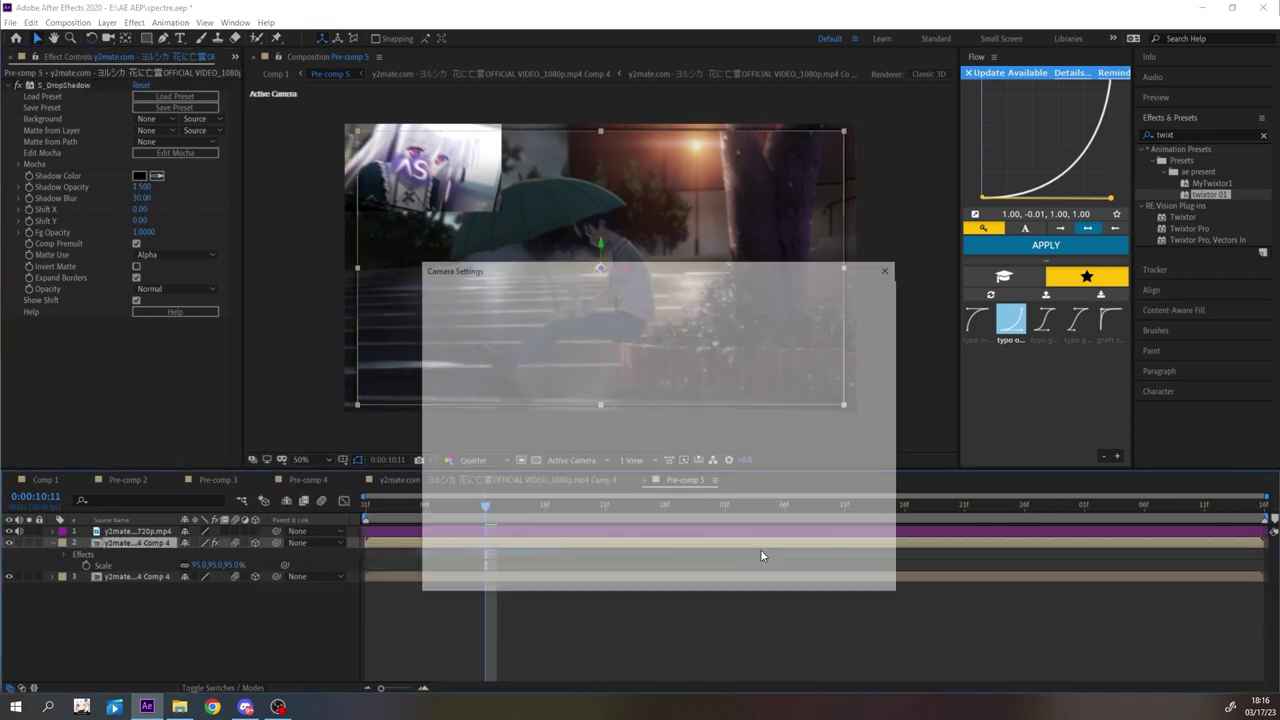
click(797, 573)
right_click(281, 633)
mouse_move(382, 509)
click(480, 573)
click(255, 543)
drag(277, 554, 140, 544)
click(149, 546)
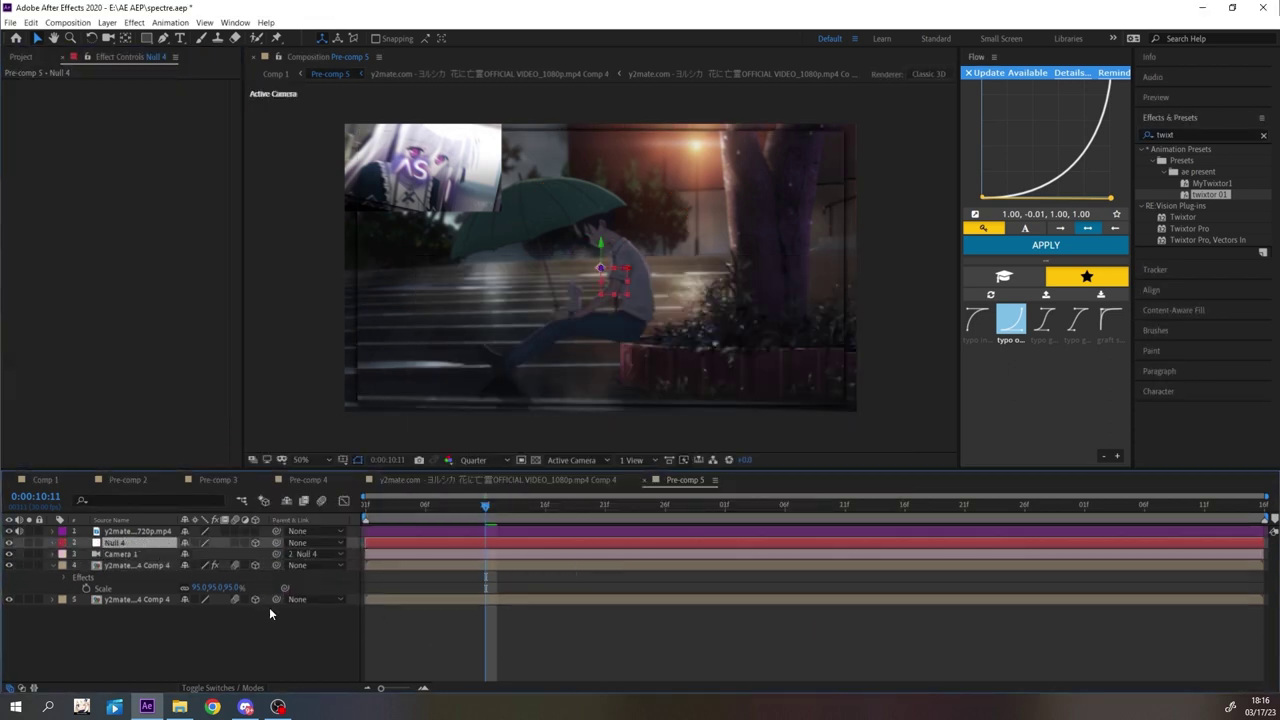
- Duplicate the null seven times and parent the nulls in a chain, with the camera linked to the lowest one
key(ctrl+d)
key(ctrl+d)
key(ctrl+d)
key(ctrl+d)
key(ctrl+d)
key(ctrl+d)
key(ctrl+d)
drag(277, 622, 275, 599)
drag(277, 599, 276, 588)
drag(277, 588, 276, 543)
- Add Position and Z Rotation keyframes to the lowest null and move them to 0:00:10:21
click(417, 622)
key(alt+shift+p)
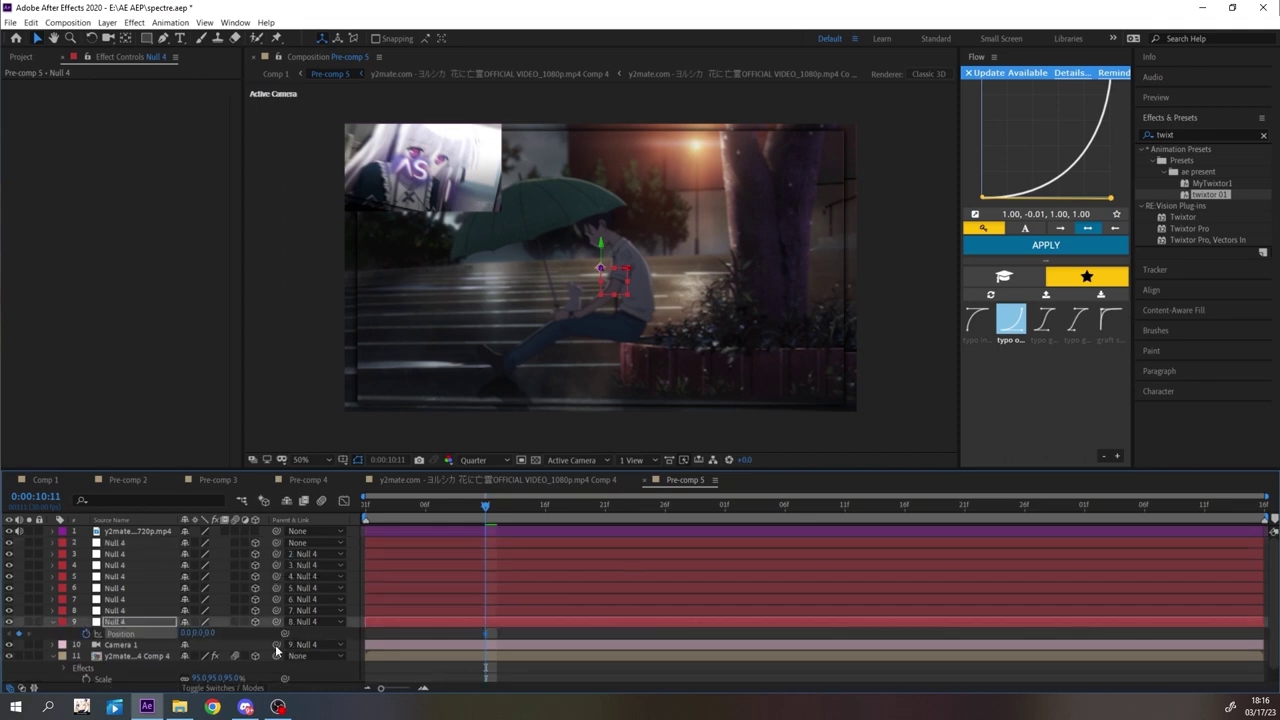
key(shift+r)
scroll(276, 648, down, 1)
click(86, 645)
drag(475, 603, 498, 650)
key(alt+shift+Right)
- At 0:00:10:01, set the lowest null's Z Rotation to -120° and its Z position to 750
drag(440, 510, 366, 508)
drag(201, 645, 197, 644)
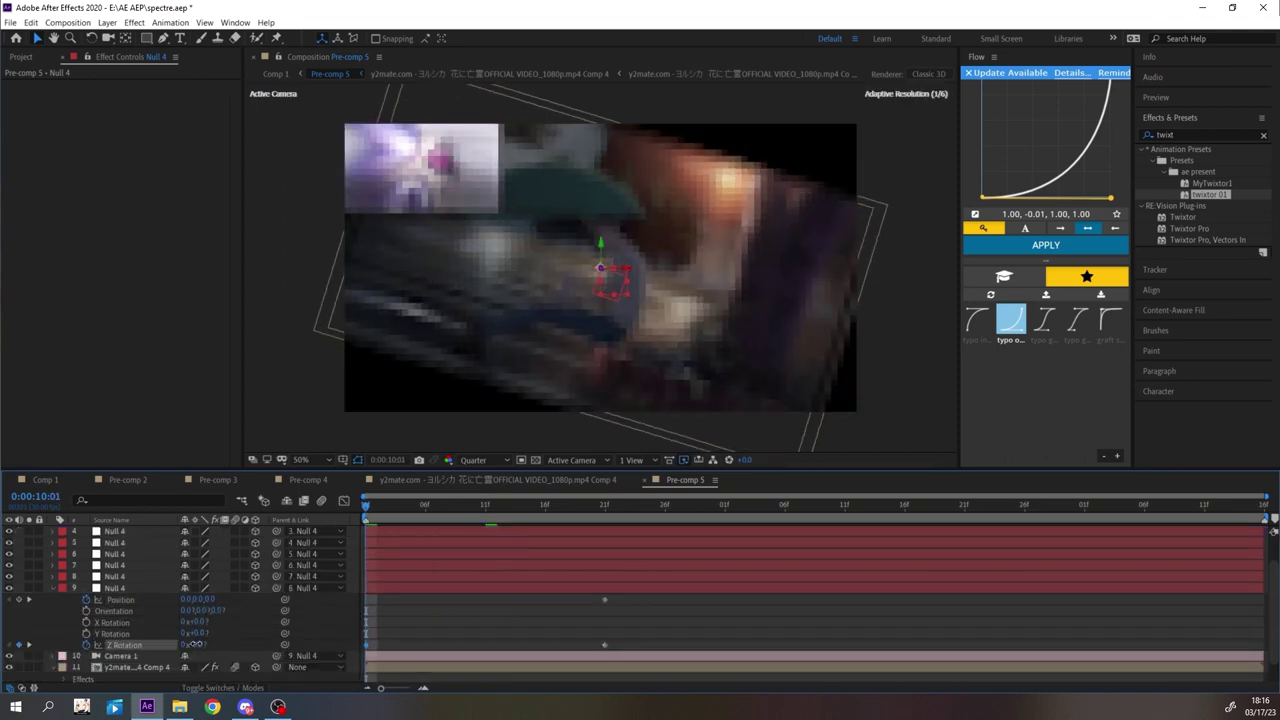
click(199, 645)
text(-120)
click(211, 600)
text(750)
- Apply the "typo in" Flow easing curve to the null's Position and Z Rotation keyframes
click(121, 600)
shift+click(124, 645)
click(978, 319)
click(1045, 245)
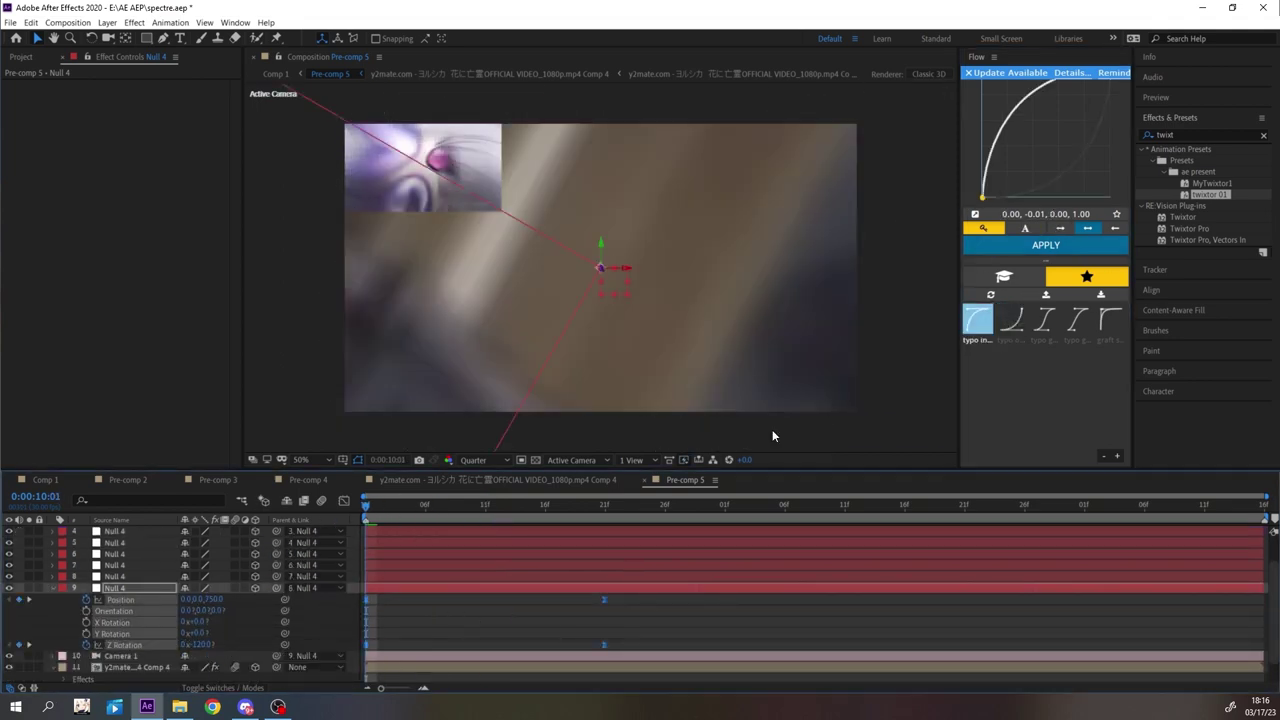
- Try a starting Z Rotation of -45° on the null and preview the camera move
click(558, 612)
click(200, 645)
text(-45)
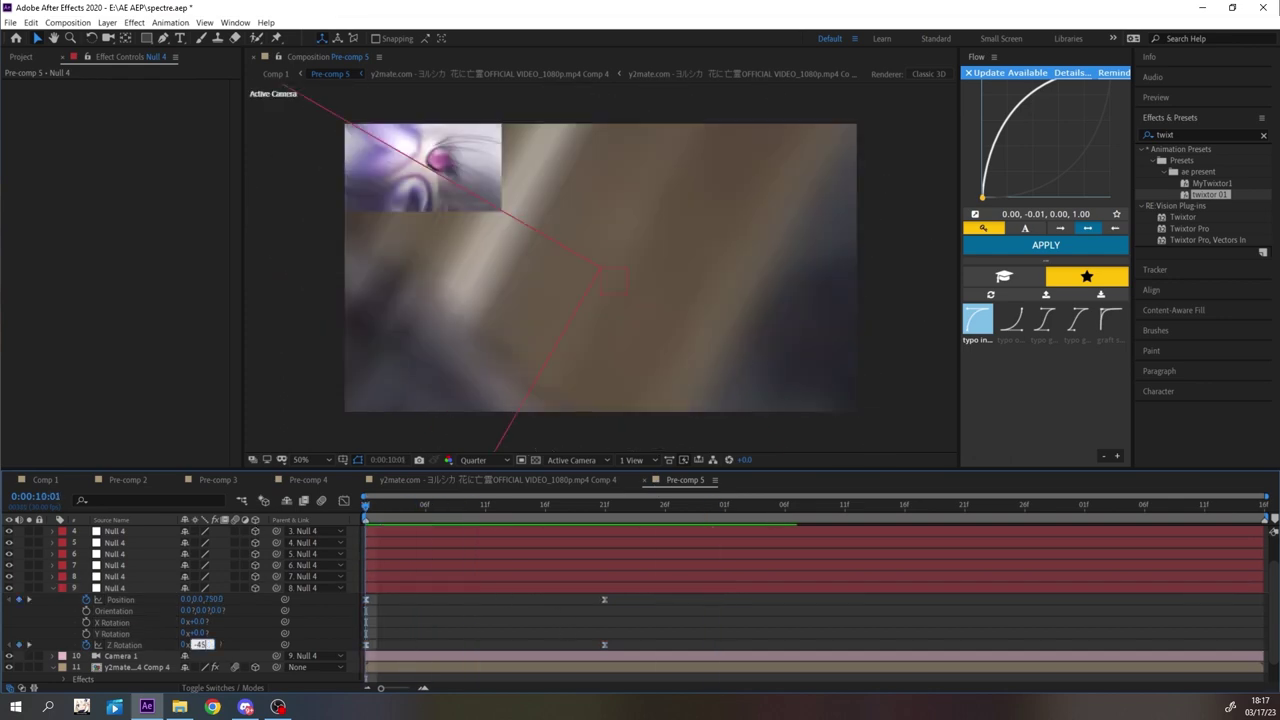
key(Return)
key(space)
key(space)
- Set the null's starting Z Rotation to -90° and preview the camera move
click(202, 646)
text(-90)
key(Return)
key(space)
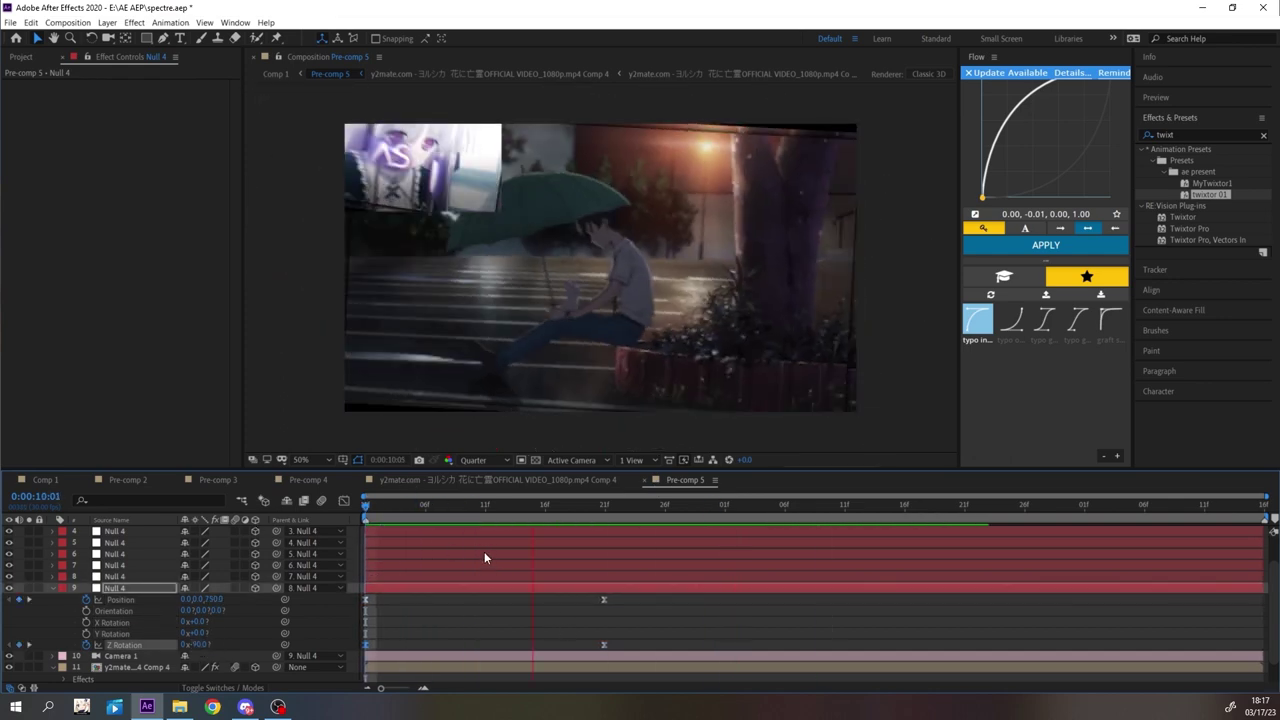
key(space)
- At 0:00:10:11, add a text layer reading "AS", enable motion blur and 3D, and place it directly below Camera 1
drag(514, 509, 485, 508)
right_click(462, 621)
mouse_move(500, 497)
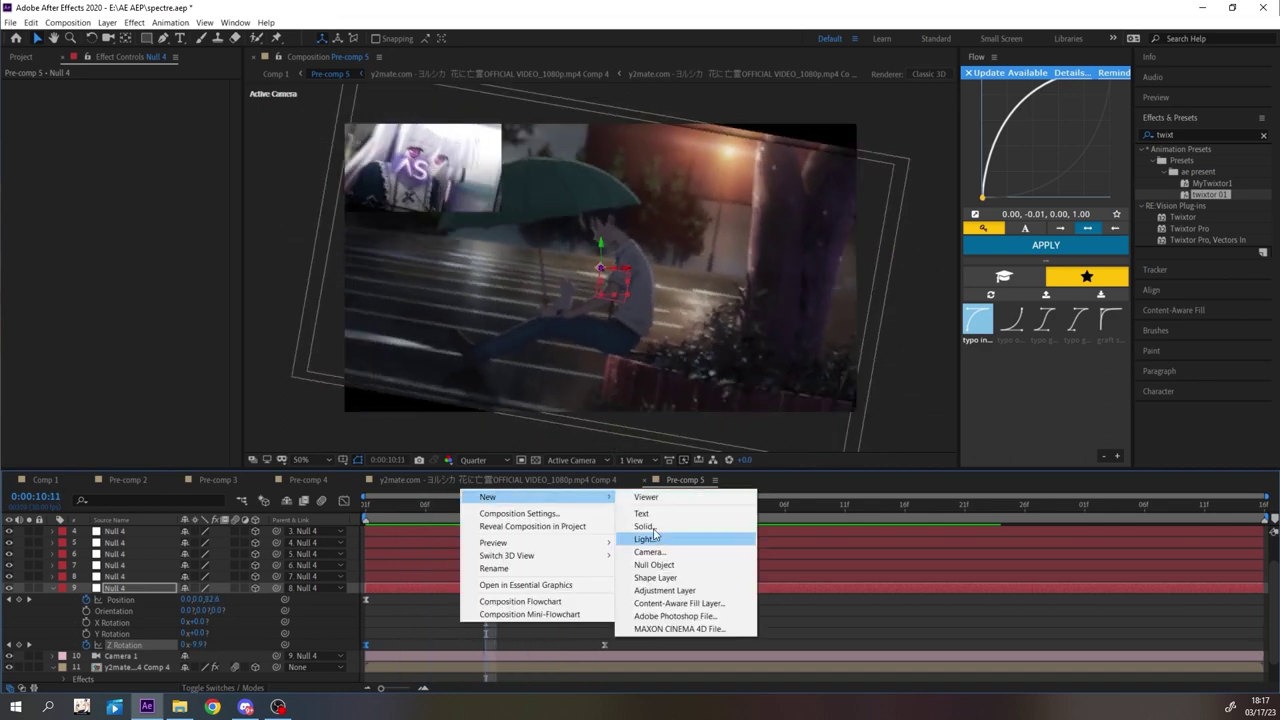
click(644, 514)
text(AS)
click(485, 624)
click(140, 588)
click(235, 588)
click(255, 588)
drag(140, 588, 128, 666)
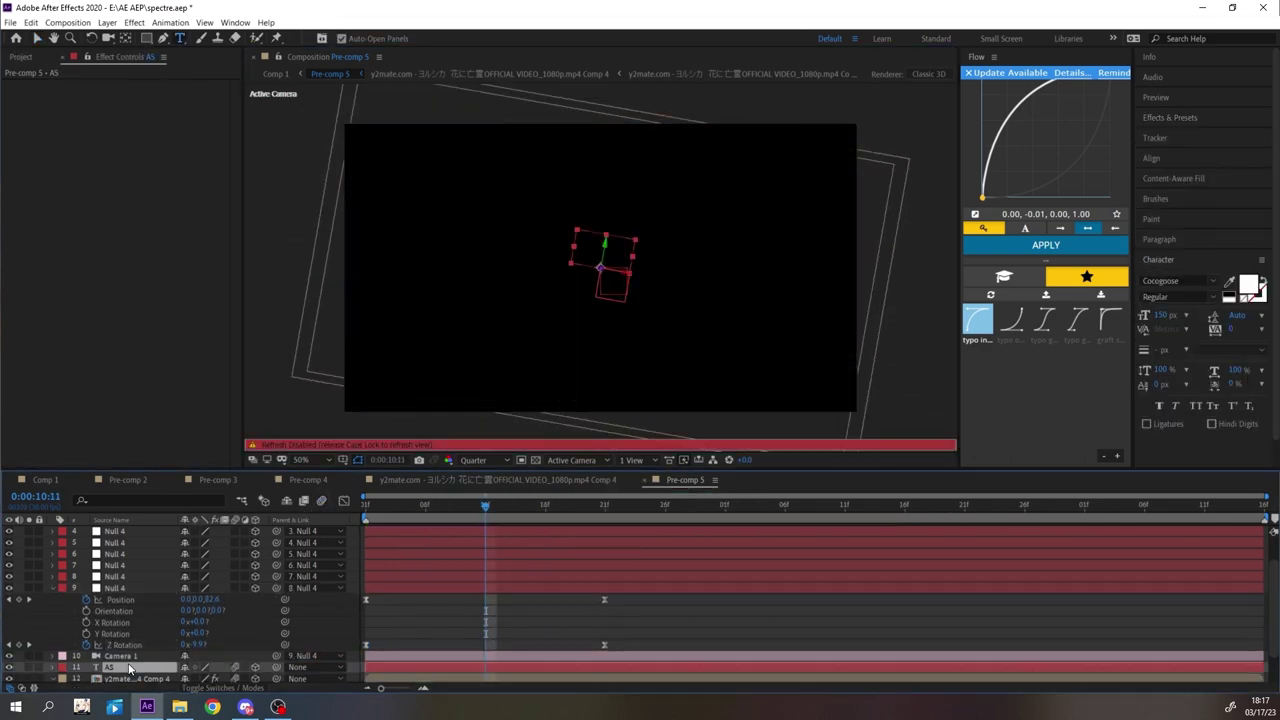
- Turn the preview refresh back on and set the "AS" text's font to PentaGram's Salemica
key(Caps_Lock)
click(1192, 281)
text(pen)
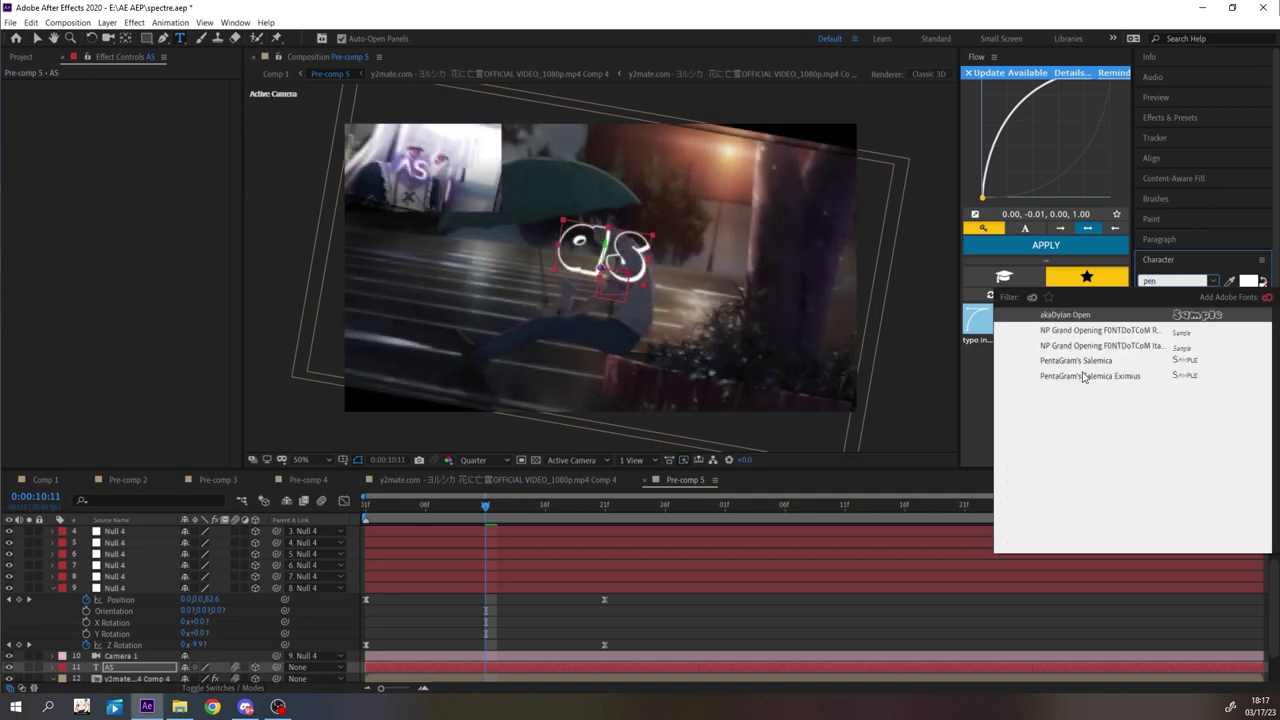
click(1083, 362)
- Add the Trapcode Shine effect to the "AS" text layer
key(ctrl+space)
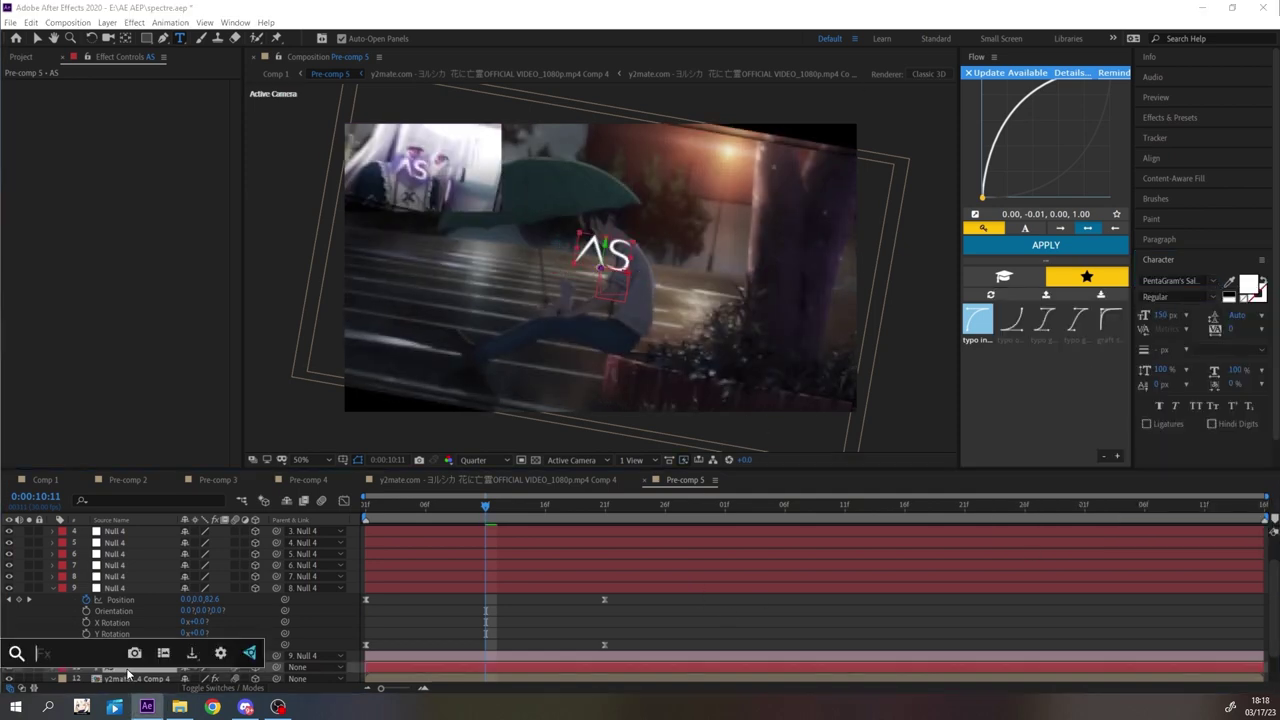
text(shine)
key(Return)
click(499, 667)
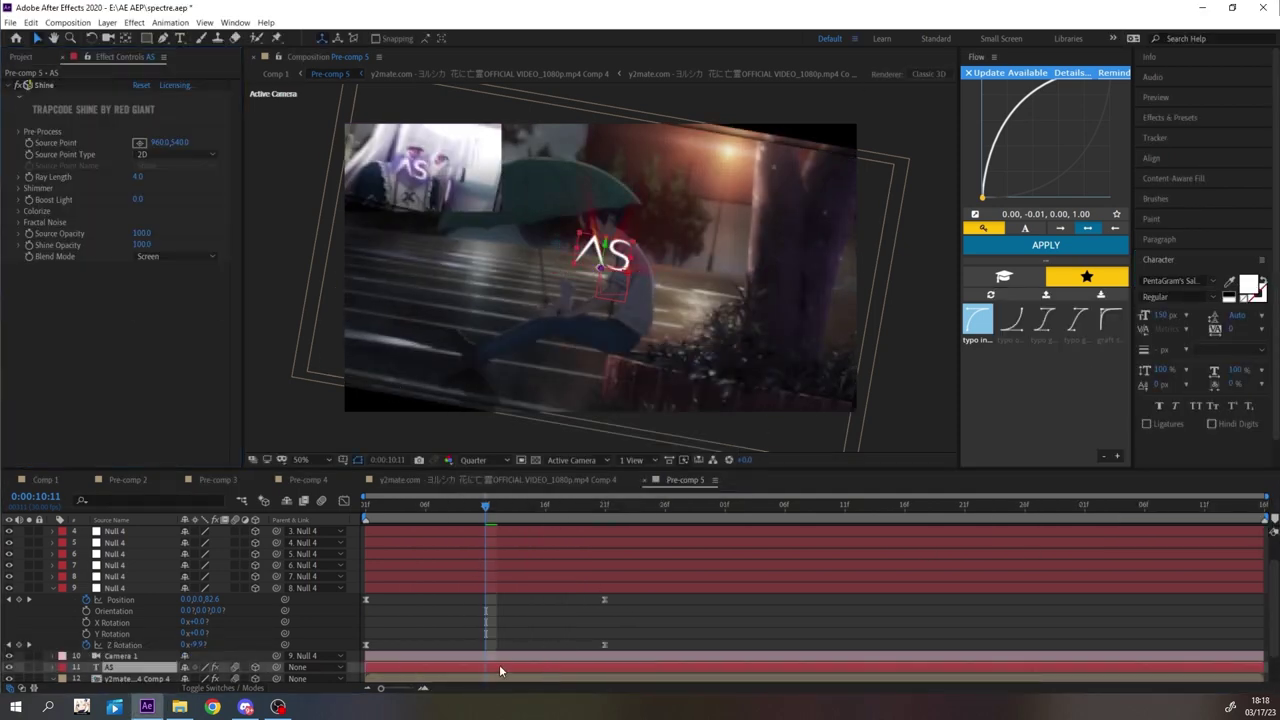
- Apply the S_Dropshadow 01 preset to the "AS" text layer and set its Shadow Blur to 30
key(ctrl+space)
text(01)
click(442, 583)
key(ctrl+z)
key(ctrl+space)
text(01)
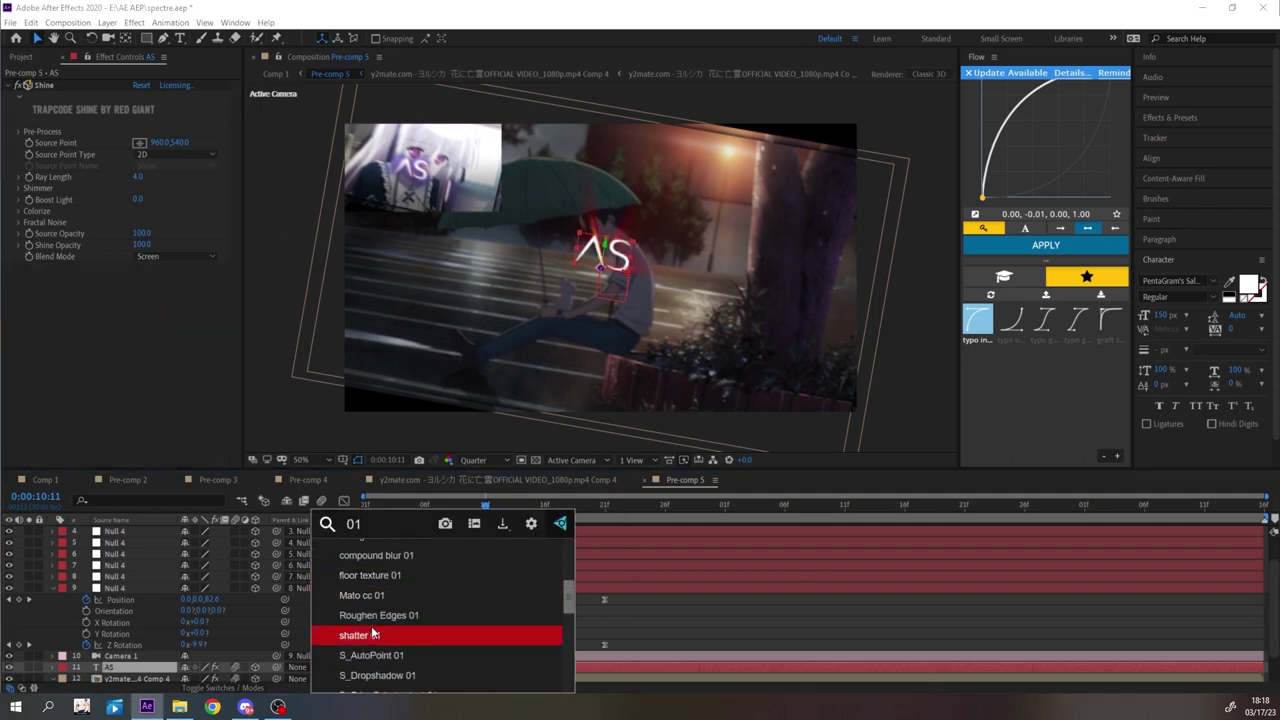
click(373, 634)
text(30)
key(Return)
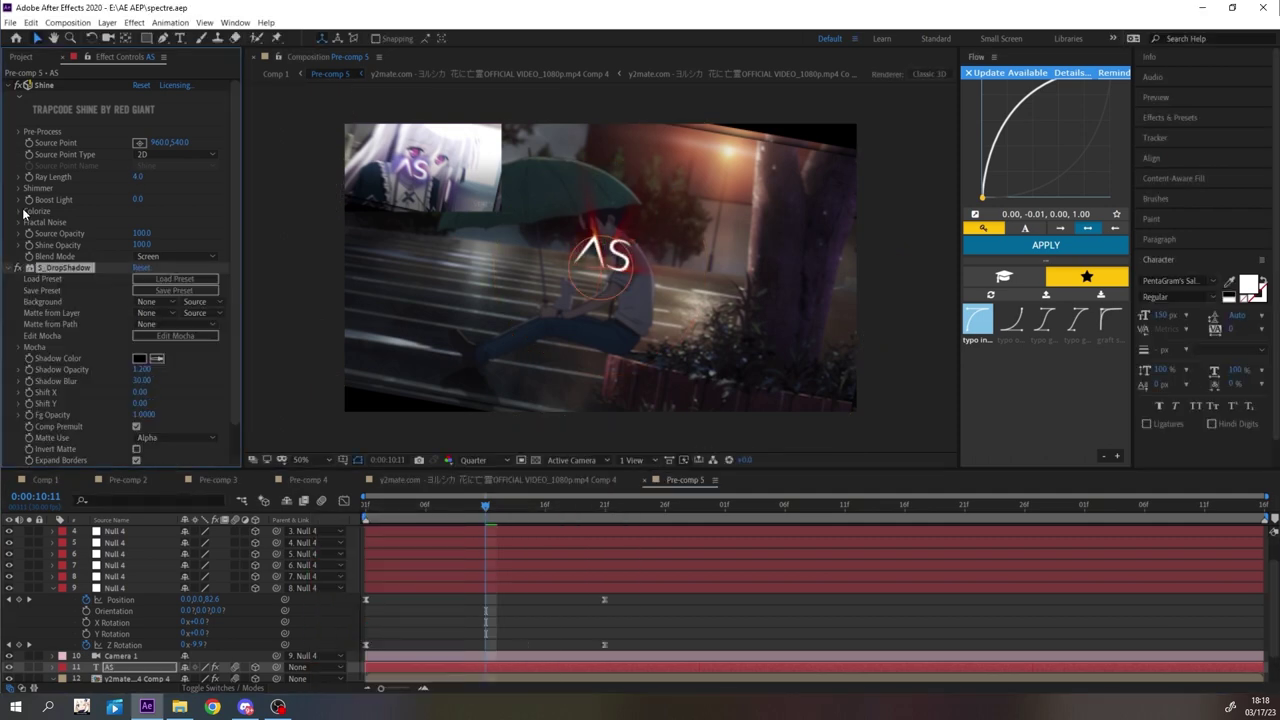
- Colorize Shine with magenta midtones and violet-blue shadows (3D00FF), with Boost Light at 2
click(19, 211)
click(140, 268)
click(488, 431)
key(Return)
click(140, 290)
click(488, 447)
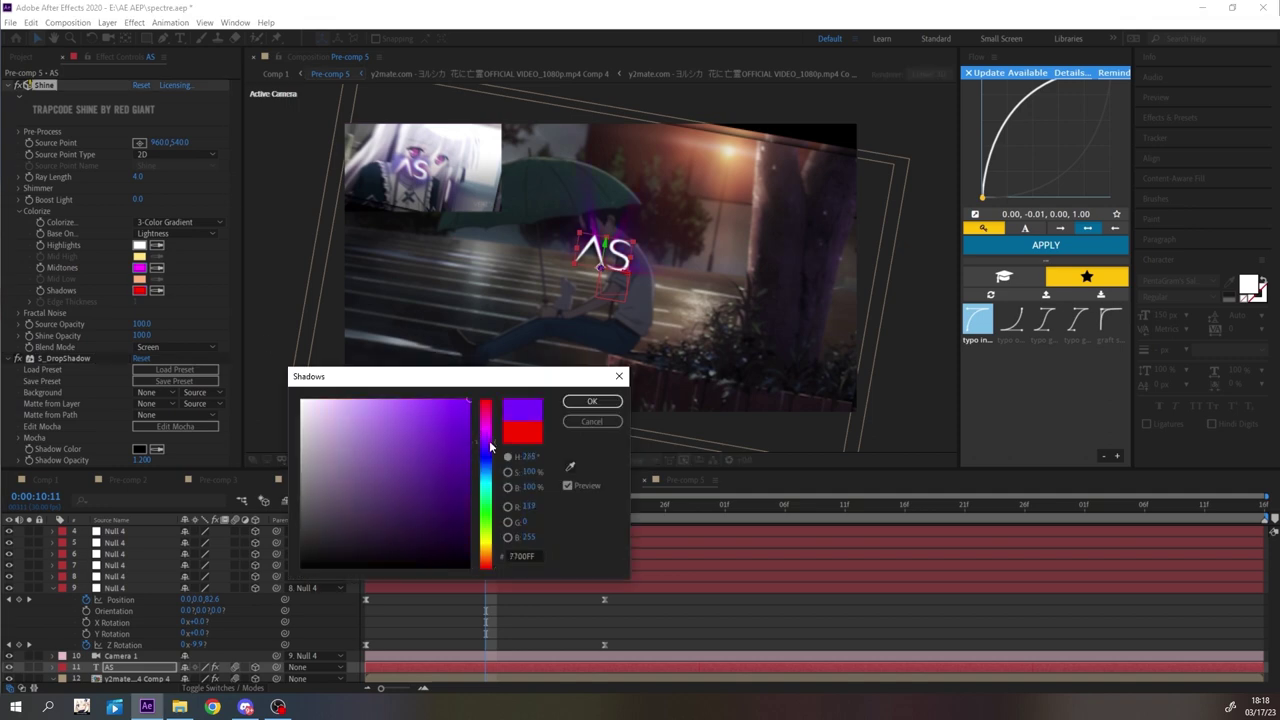
key(Return)
click(140, 291)
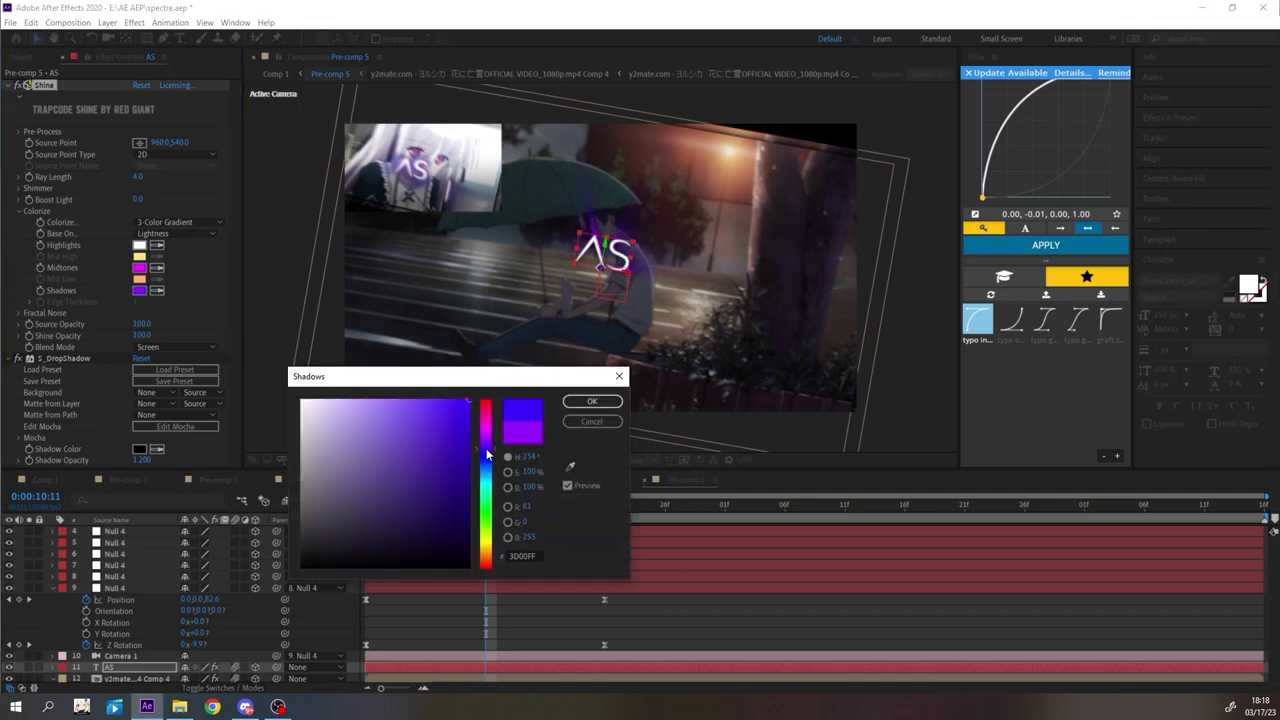
click(592, 401)
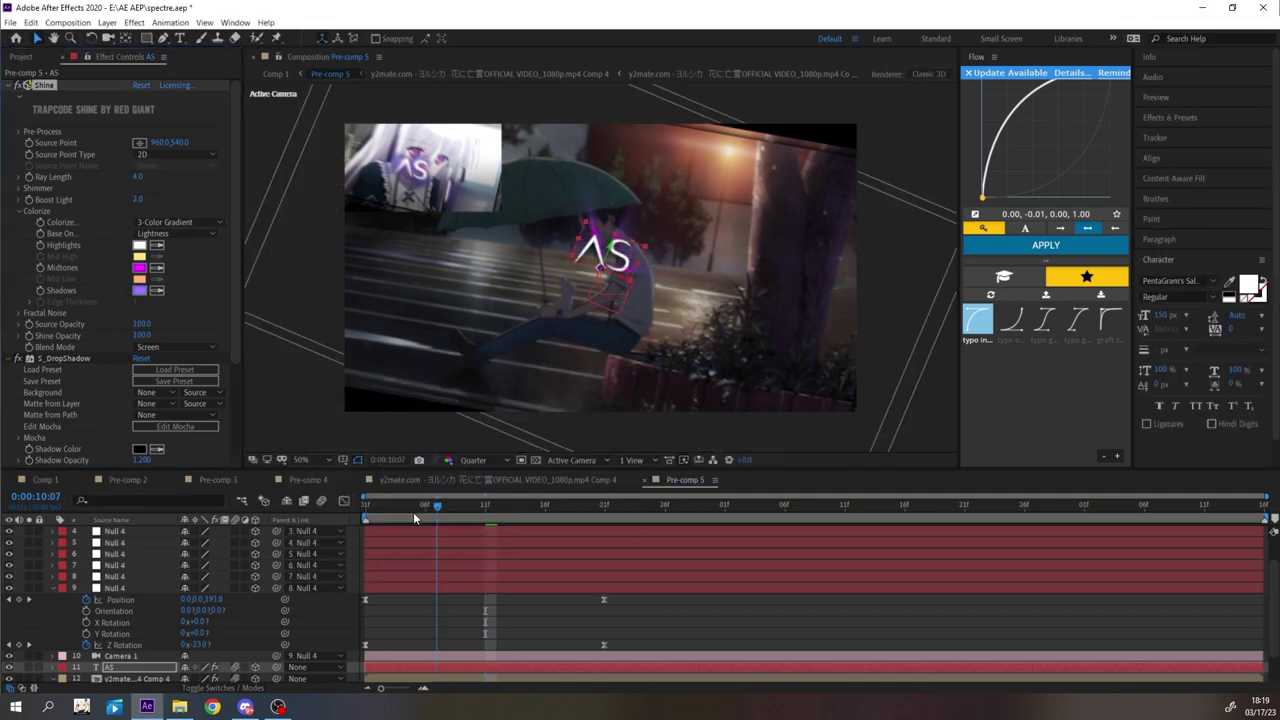
- Soften Shine's Shadows colour to a light blue-violet and its Midtones colour to pink
click(139, 290)
click(592, 421)
click(139, 267)
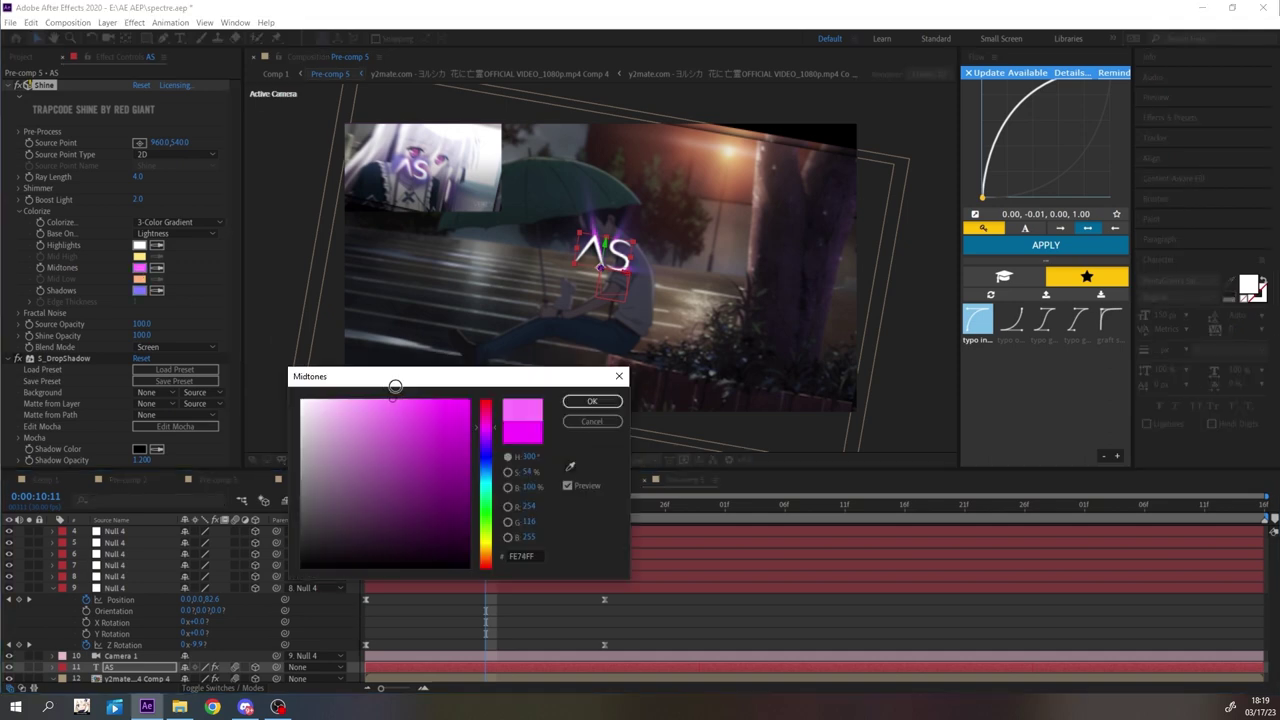
click(592, 401)
- Set the "AS" drop shadow's Shadow Blur to 60 and preview the shot from the start
scroll(81, 350, down, 3)
click(142, 412)
text(60)
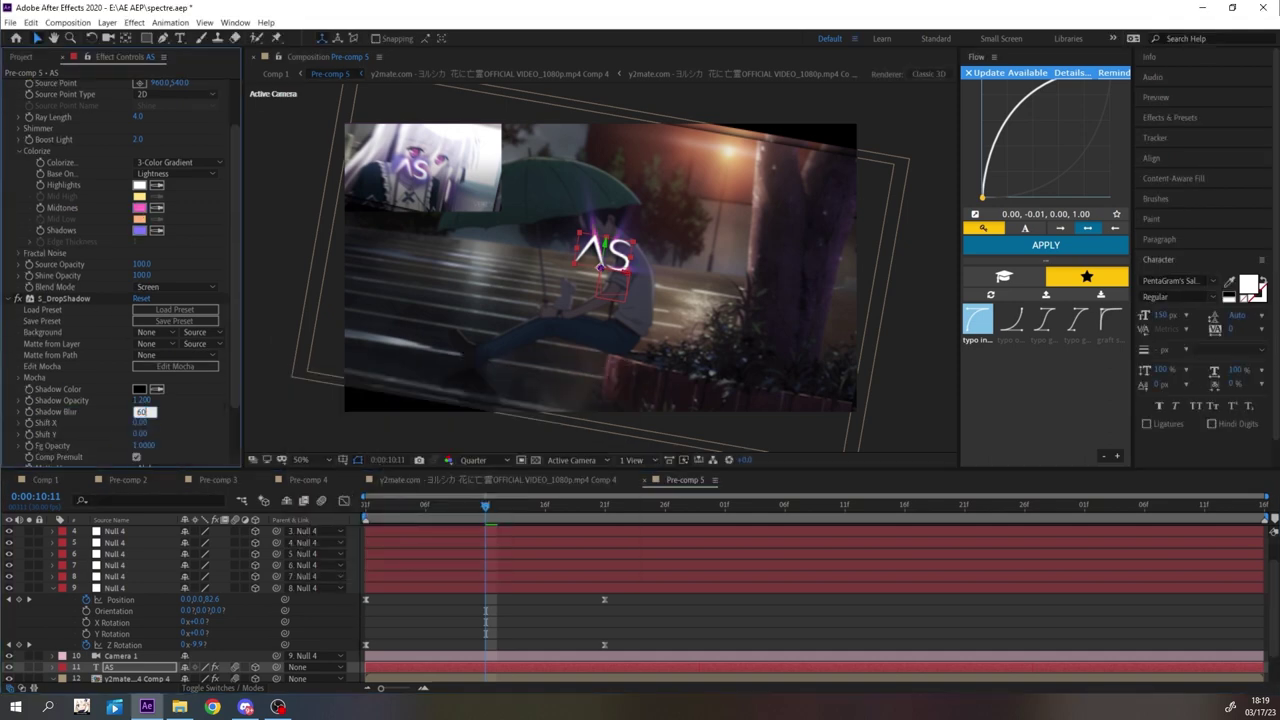
drag(431, 508, 366, 508)
key(space)
key(space)
- Scale the "AS" text to 184%, set its Position to 960, 623, -50, and preview the shot
key(s)
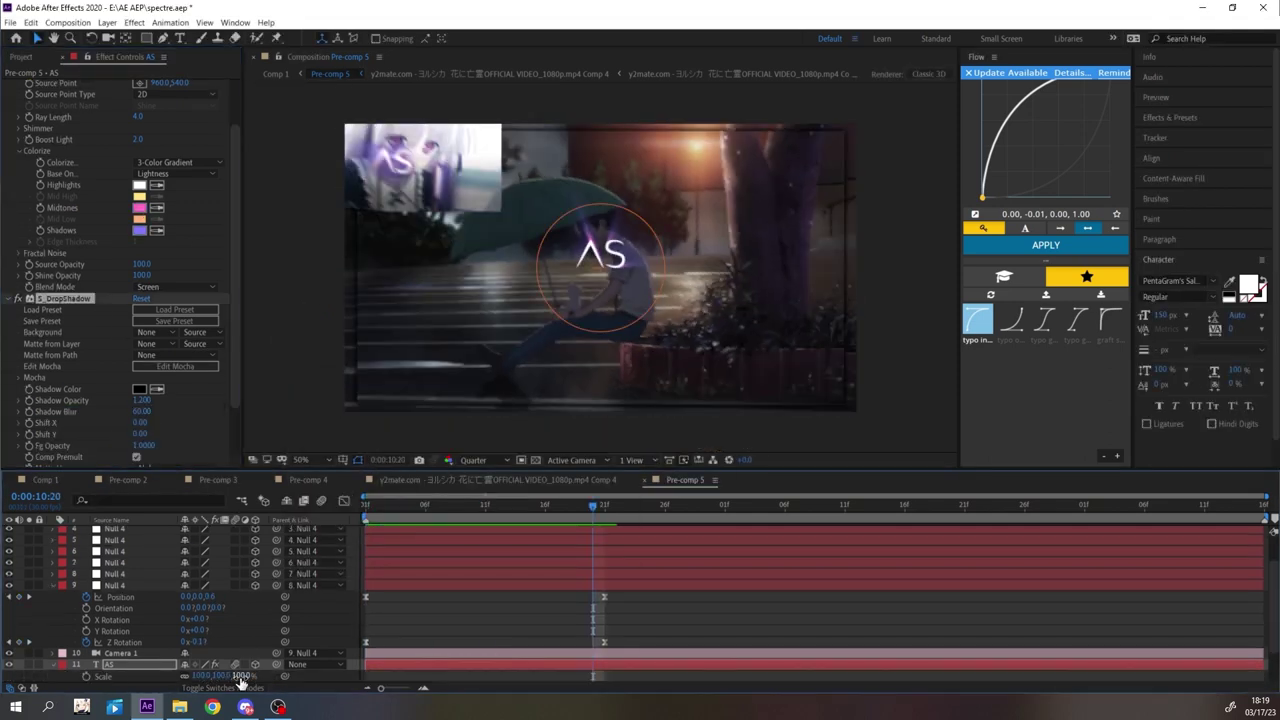
scroll(141, 641, down, 1)
drag(221, 653, 291, 653)
right_click(226, 644)
click(229, 641)
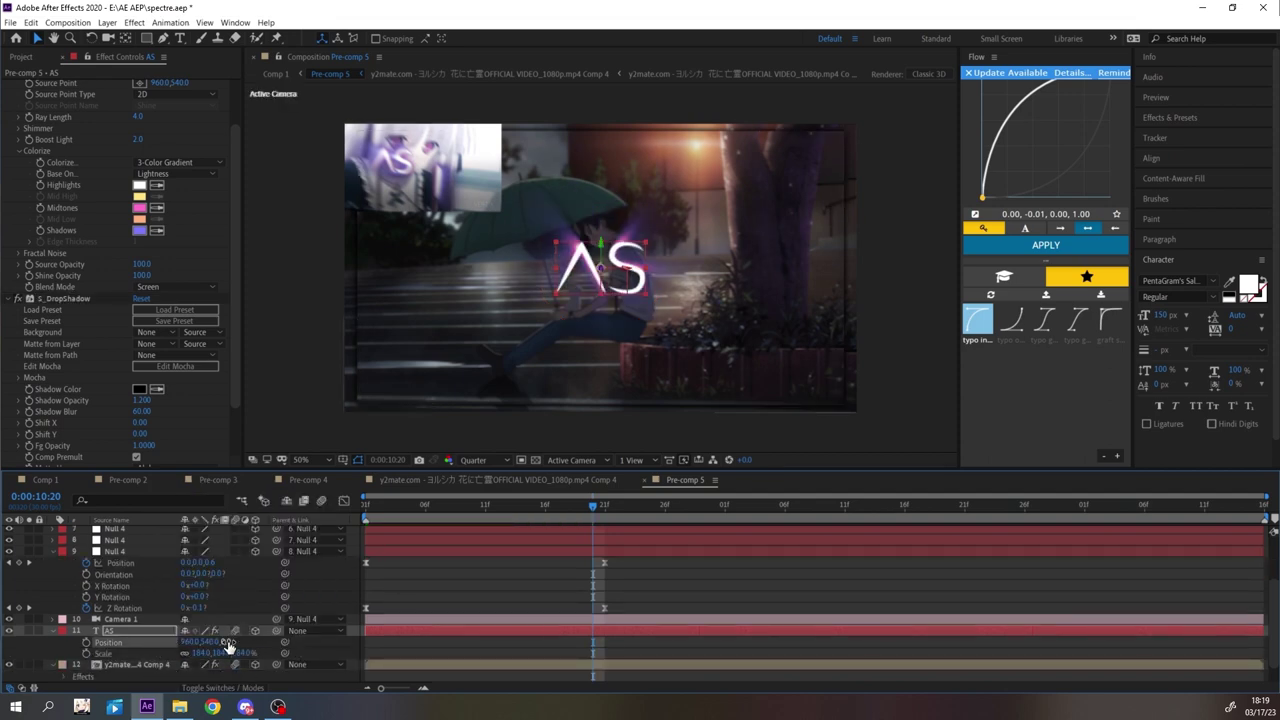
click(518, 591)
key(space)
drag(267, 653, 262, 649)
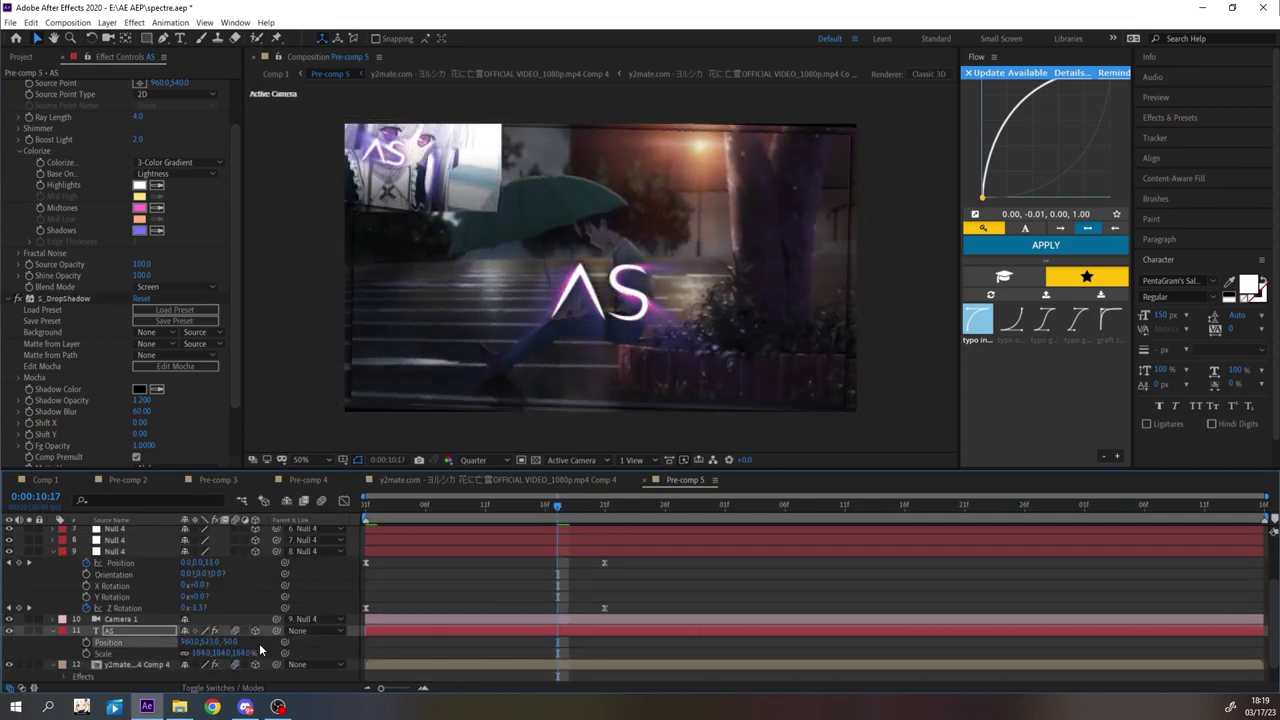
key(space)
- At 0:00:10:12, add starting Position and Z Rotation keyframes to the null in layer 8
click(498, 507)
click(494, 540)
key(p)
click(86, 551)
key(shift+r)
click(86, 597)
- At 0:00:10:25, set the layer 8 null's Z Rotation to -5° and its Position to about 333, 121, 256
click(651, 511)
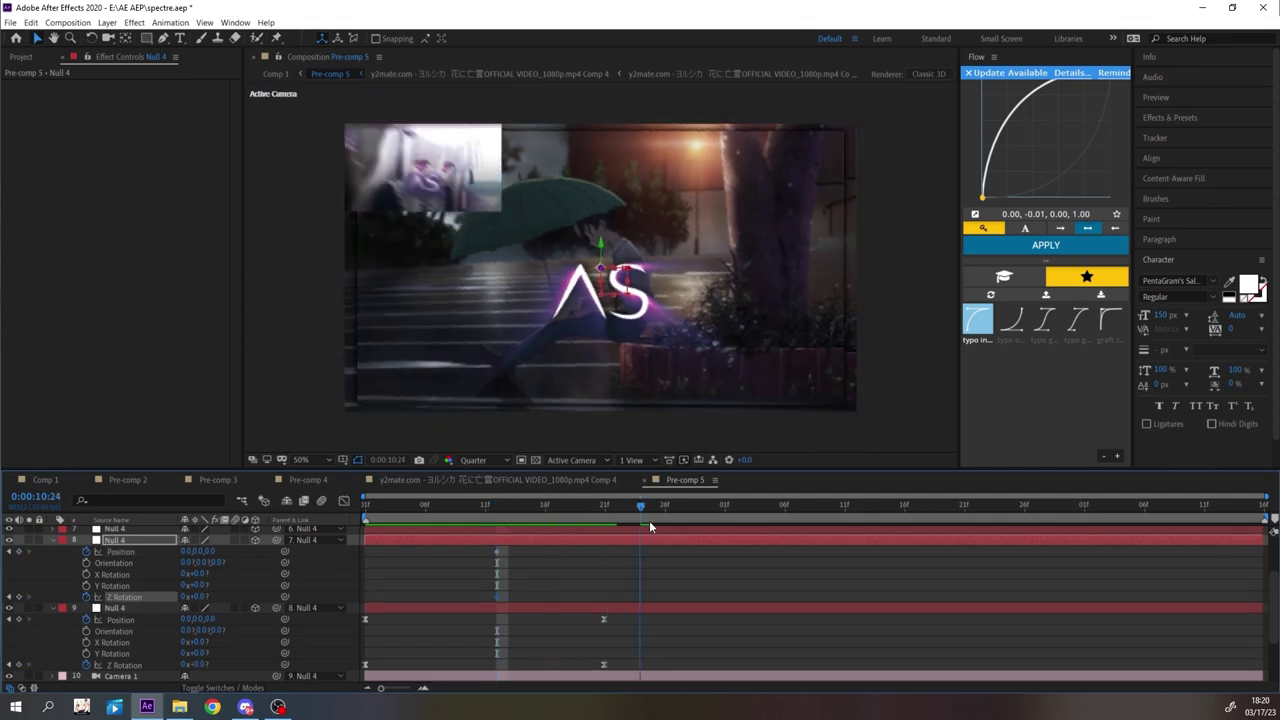
drag(202, 597, 198, 597)
drag(210, 552, 170, 561)
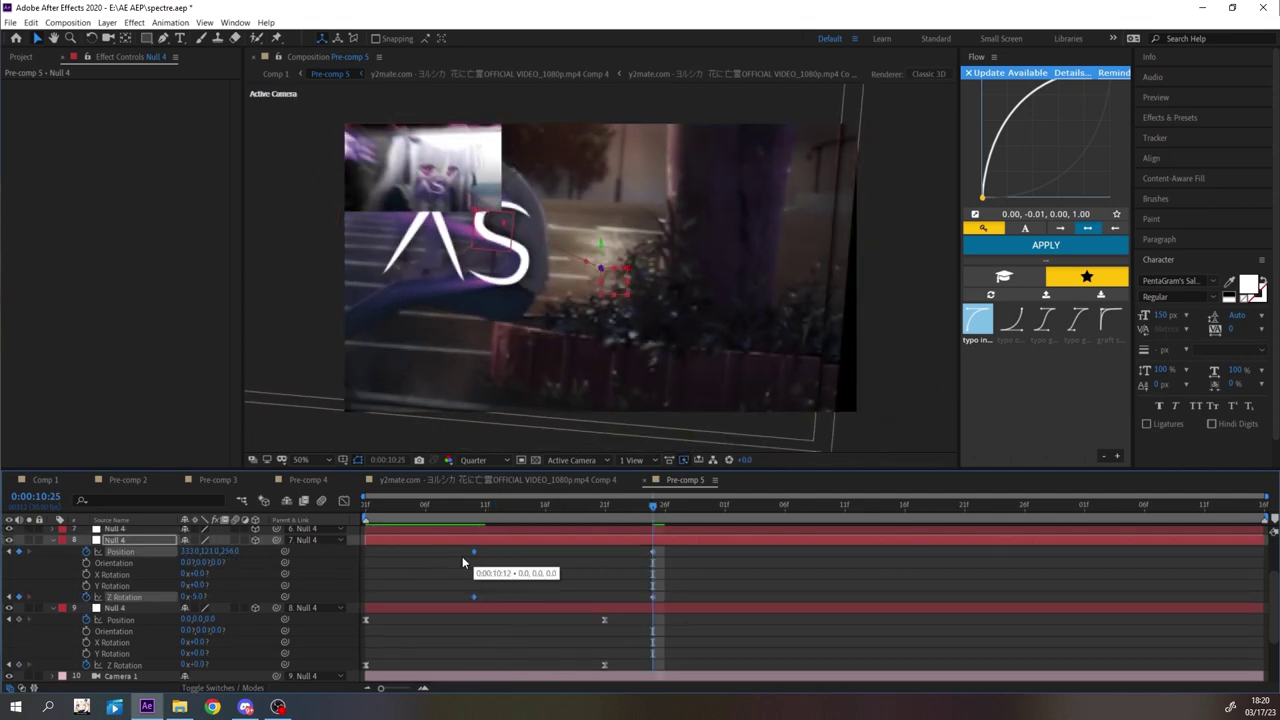
- Apply the Flow easing curve 0.33, -0.01, 0.34, 1.00 to the layer 8 null's keyframes and preview the move
click(1077, 320)
click(1046, 245)
key(space)
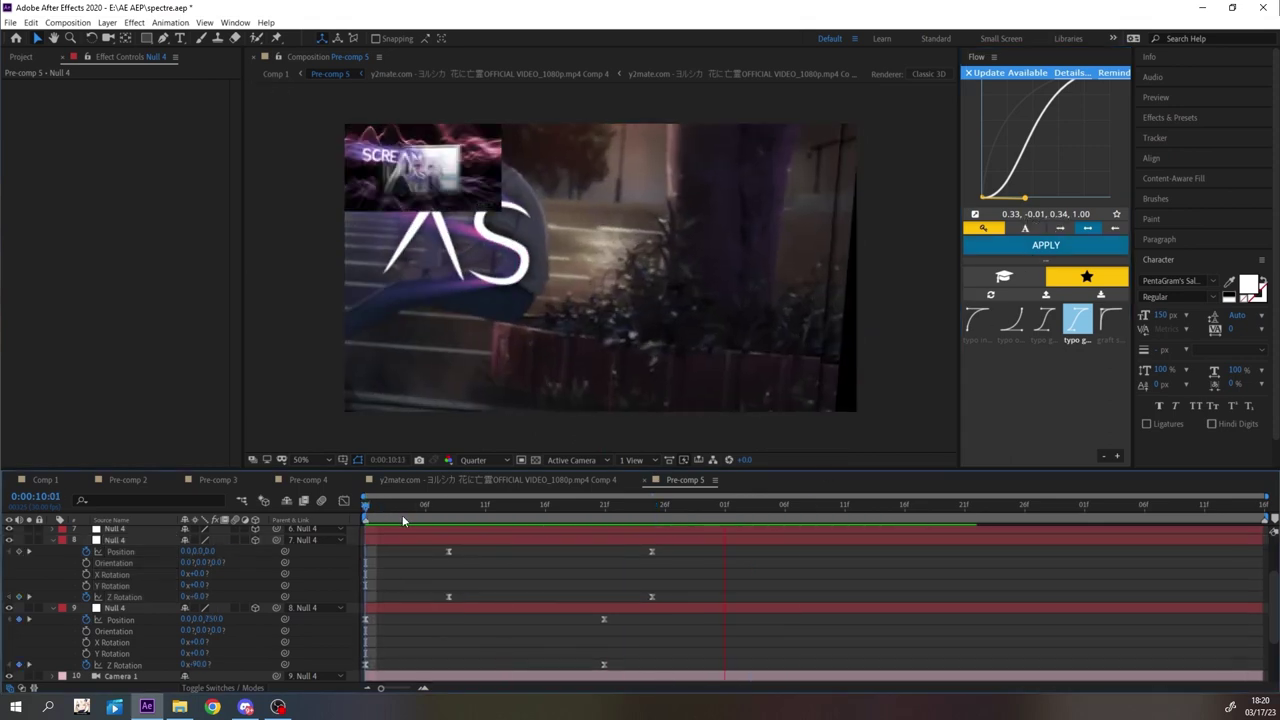
- At 0:00:10:25, remove the layer 8 null's Z Rotation animation, reset it to 0°, and set Position X to about 269
drag(455, 507, 656, 513)
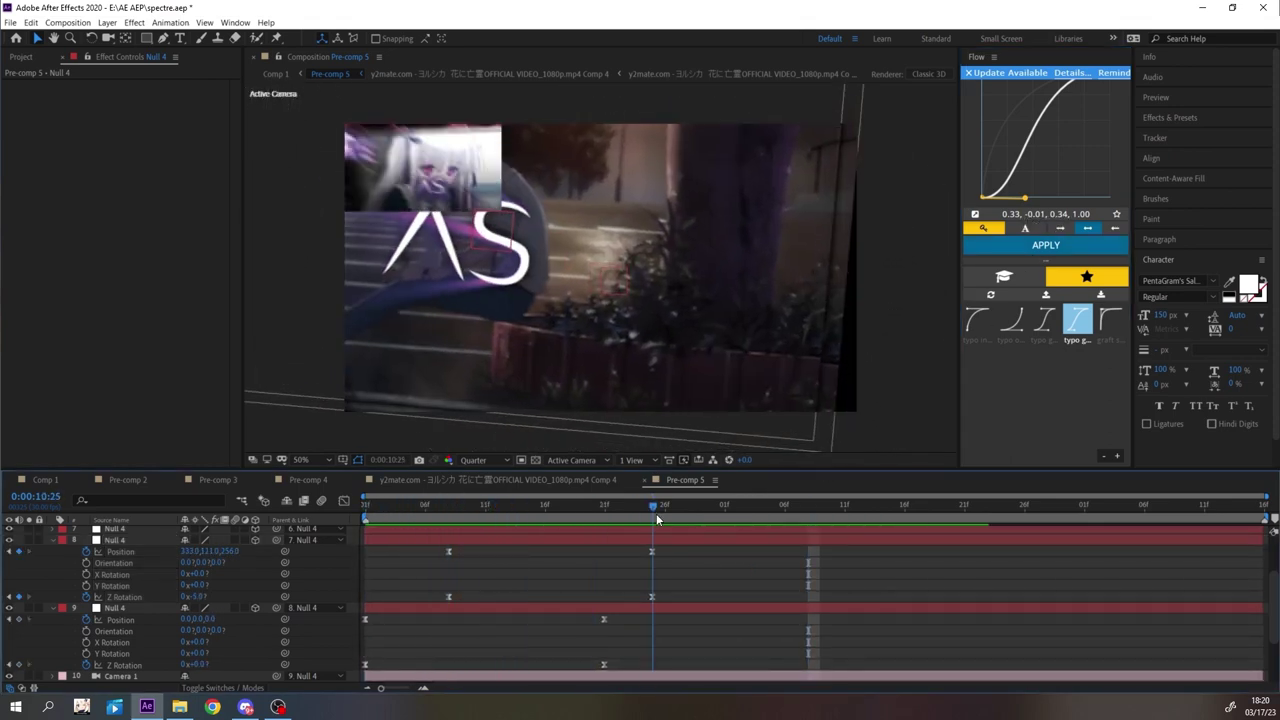
click(86, 597)
drag(197, 597, 201, 600)
key(space)
key(space)
drag(190, 552, 147, 552)
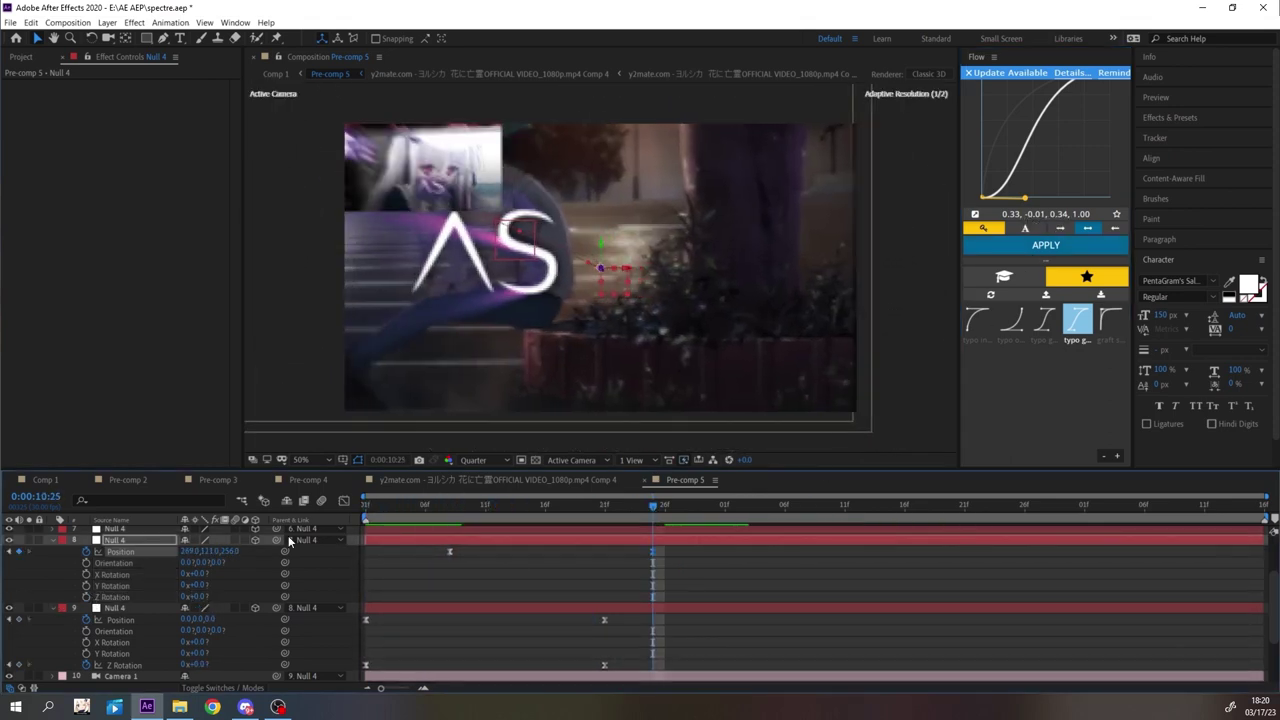
- At 0:00:10:15, add starting Position and Z Rotation keyframes to the null in layer 7
click(534, 506)
scroll(538, 559, up, 1)
click(537, 561)
key(p)
key(shift+r)
- Preview the camera move and shift the layer 8 null's first Position keyframe earlier to about 0:00:10:05
drag(561, 511, 739, 527)
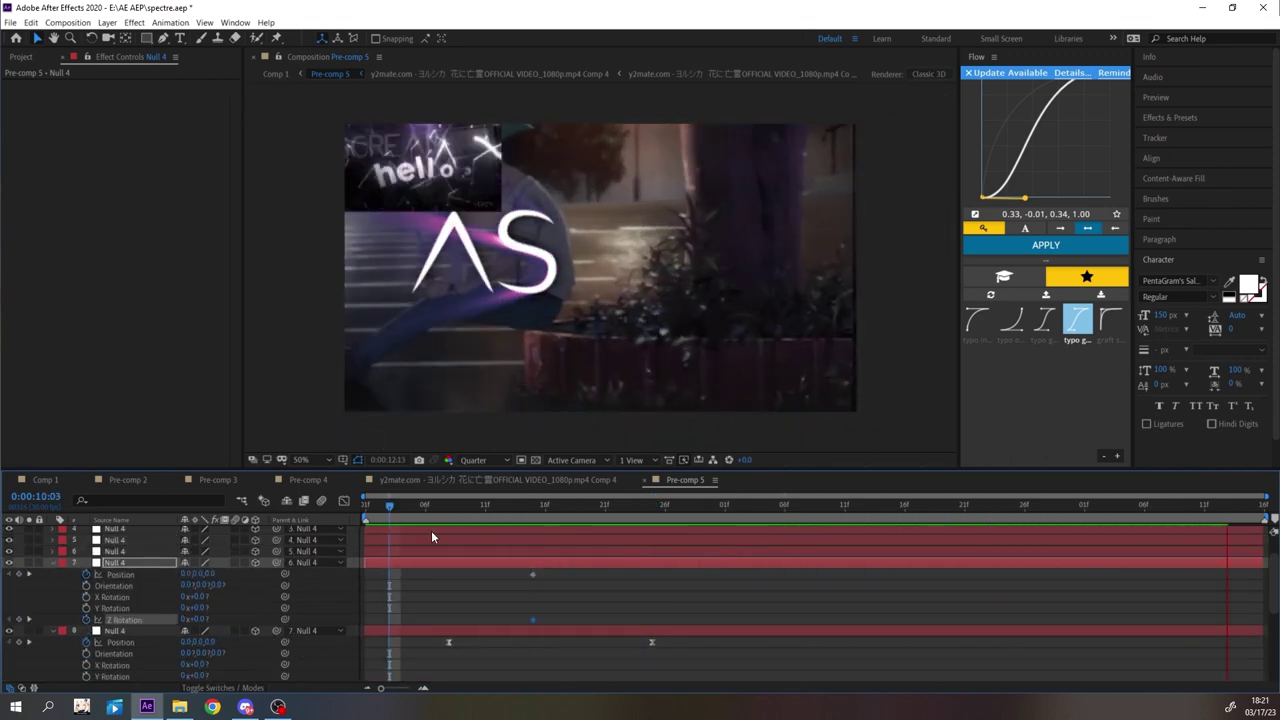
key(space)
drag(449, 642, 414, 642)
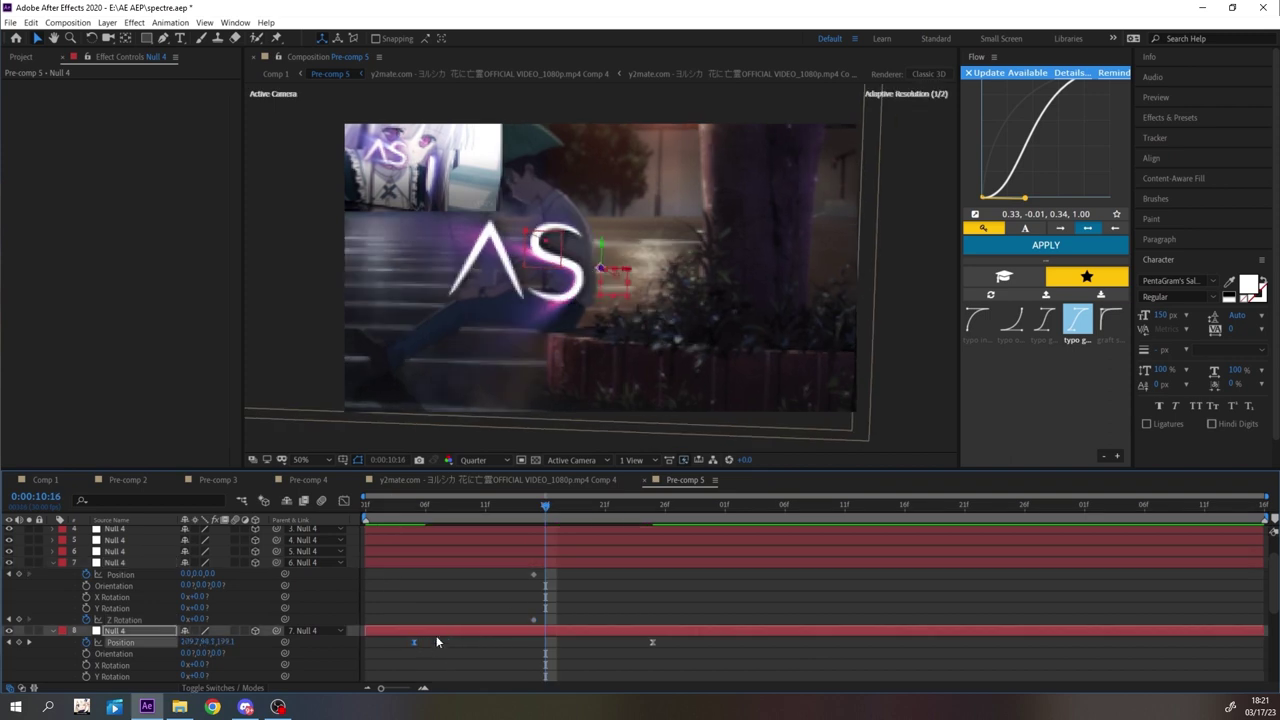
- Duplicate the "AS" text layer and change the copy's text to "I"
scroll(168, 599, down, 5)
click(117, 606)
key(ctrl+d)
double_click(120, 610)
text(I)
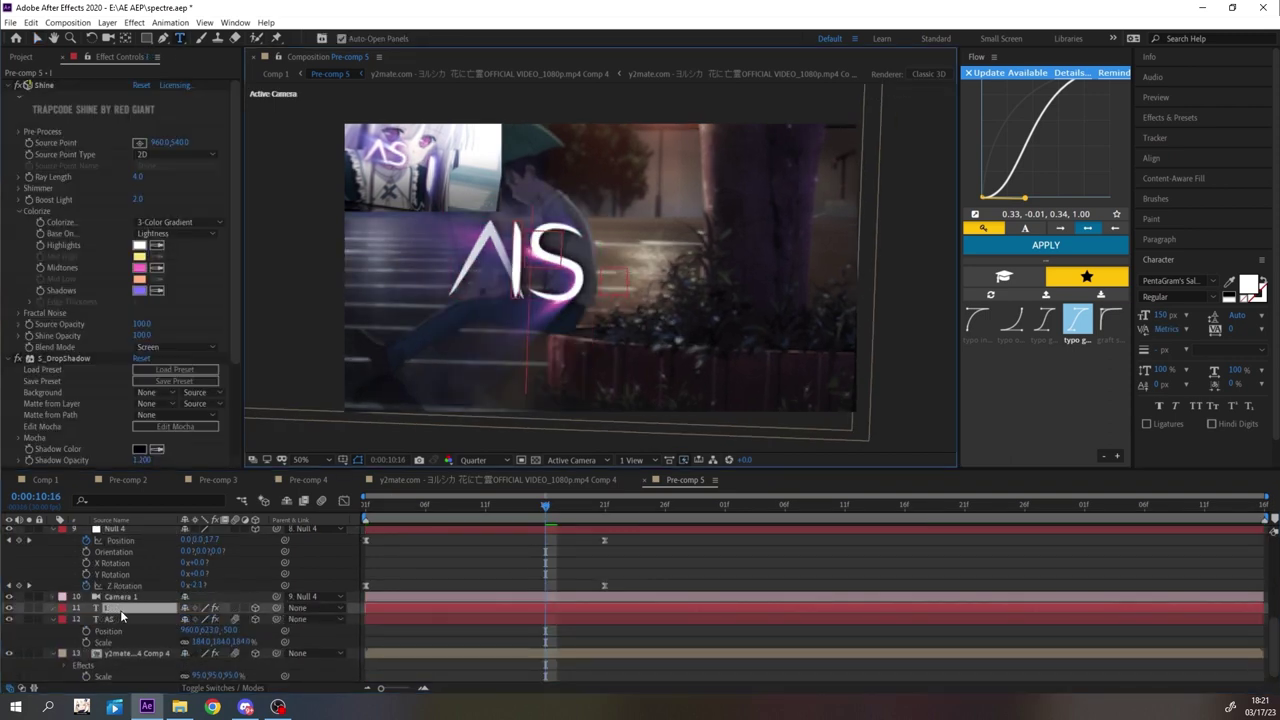
- Move the "I" text beside the tree at about 1333, 753, -237 and preview the shot
text(p)
click(232, 619)
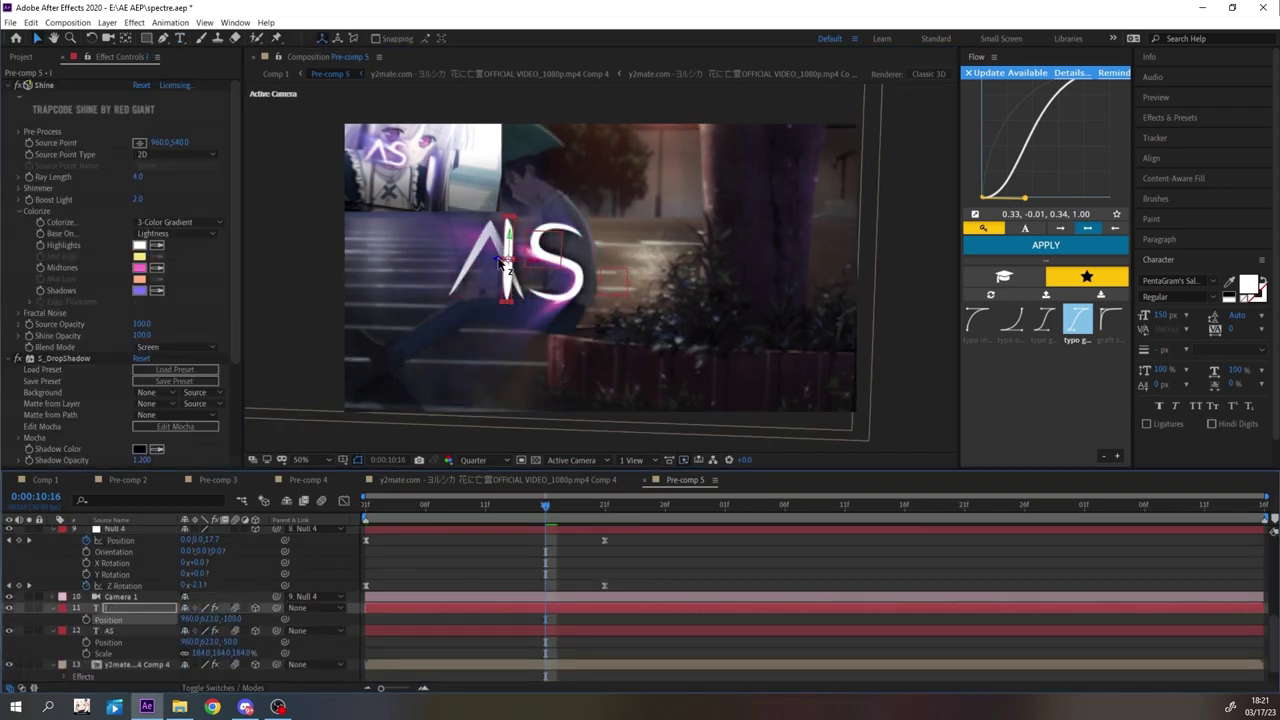
drag(503, 262, 460, 262)
drag(620, 279, 590, 283)
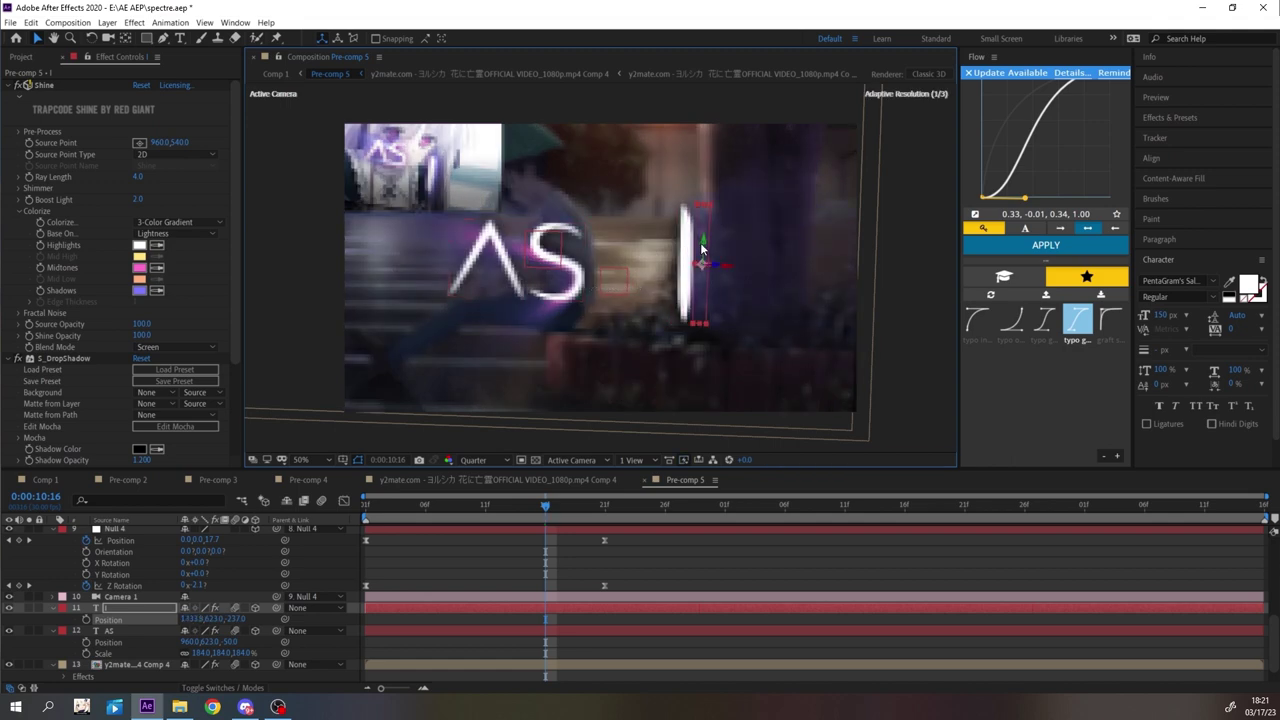
drag(702, 248, 702, 290)
key(space)
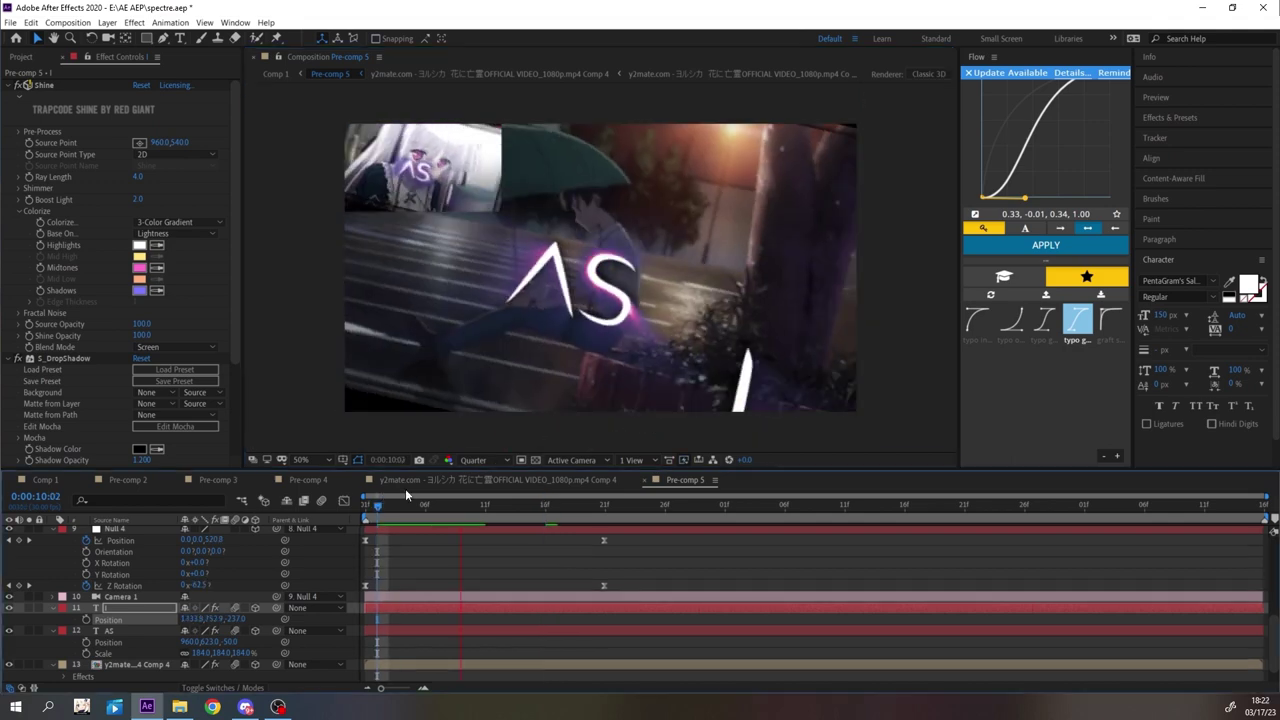
- At 0:00:10:25, set the layer 8 null's Position to about Y 174 and Z 320
scroll(712, 568, up, 4)
key(space)
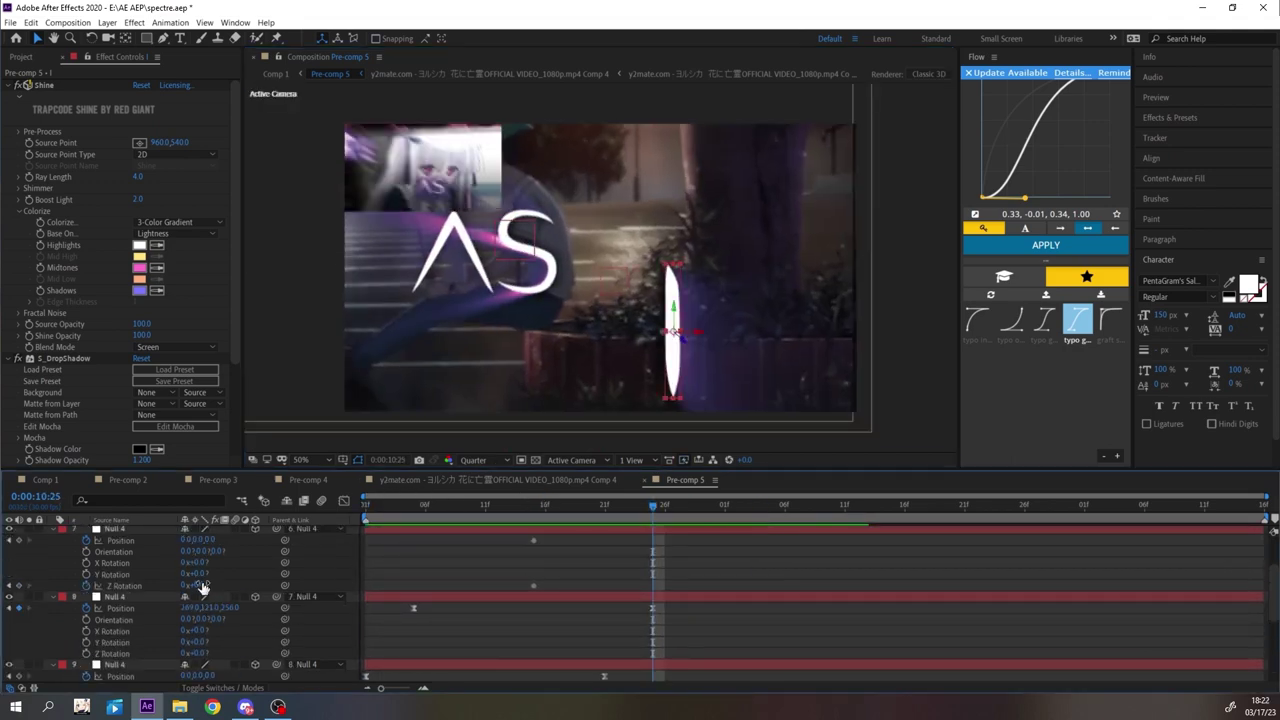
drag(231, 608, 274, 608)
drag(208, 608, 243, 608)
click(480, 557)
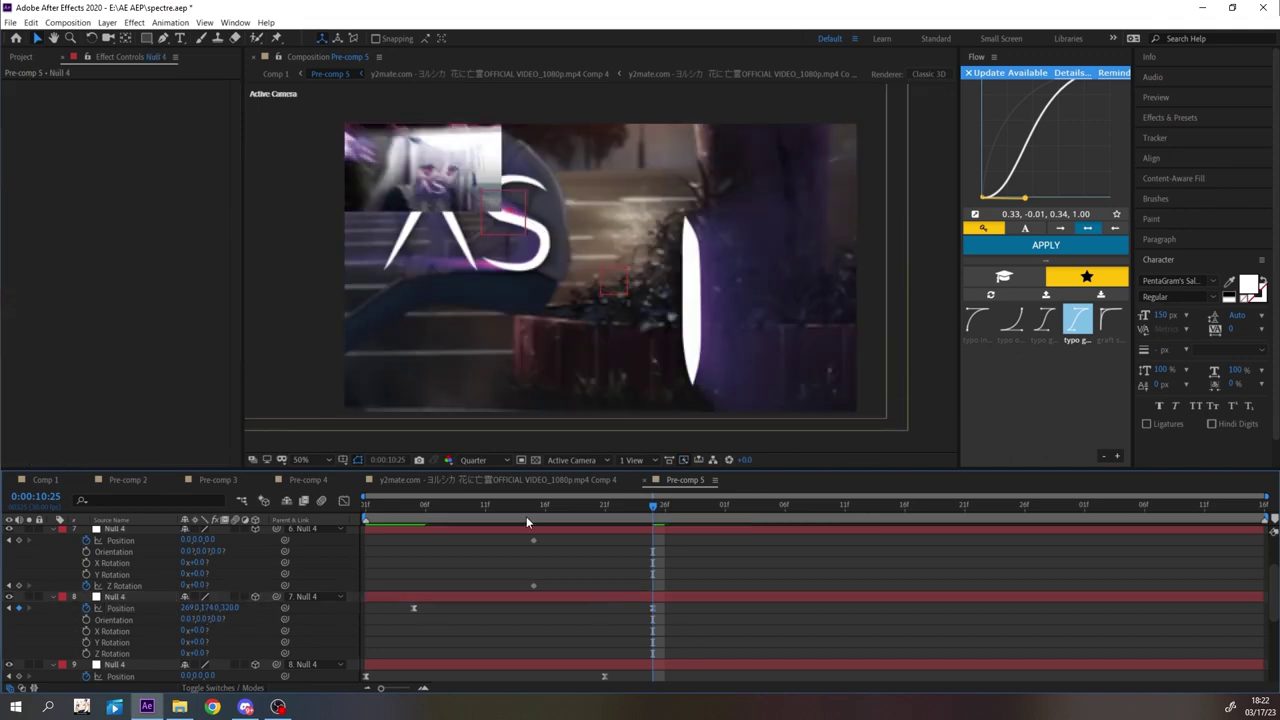
- At 0:00:11:03, set the layer 7 null's Z Rotation to 5°, Position X about -507 and Z about -824, and decrease Y
drag(535, 508, 750, 522)
mouse_move(198, 586)
mouse_down()
mouse_move(154, 566)
mouse_move(199, 585)
mouse_up()
drag(197, 541, 10, 520)
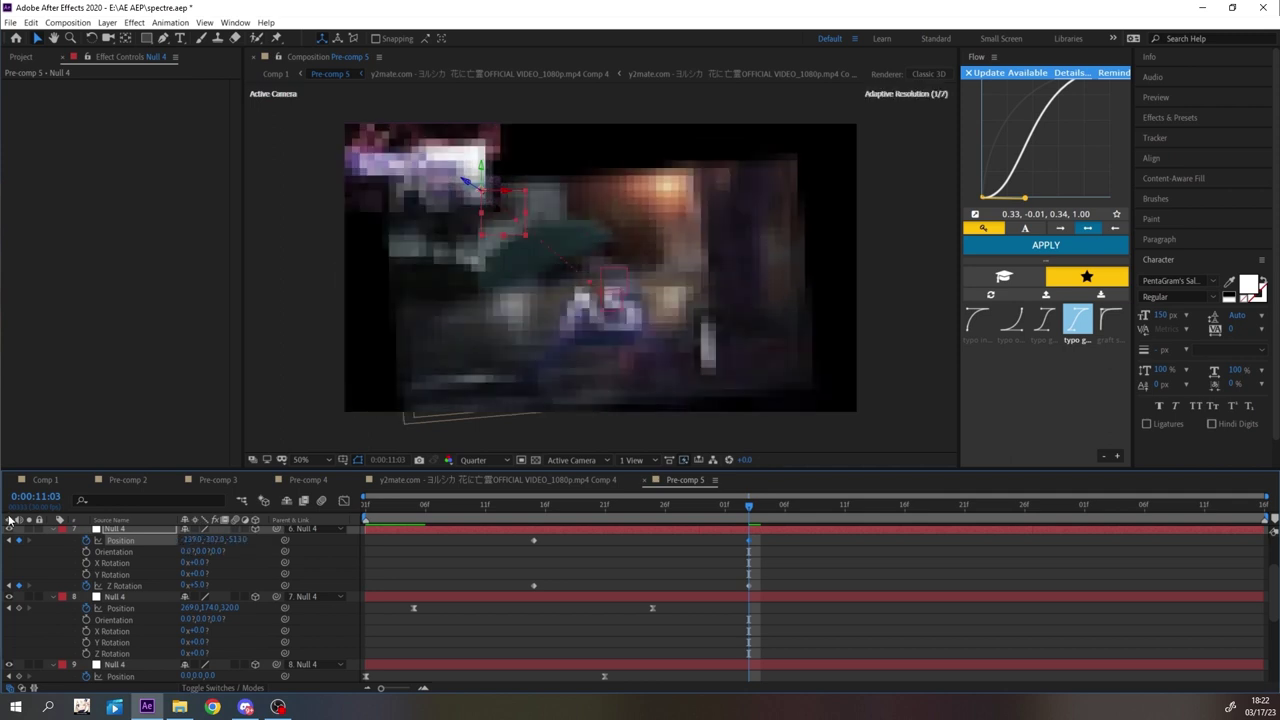
drag(230, 540, 22, 531)
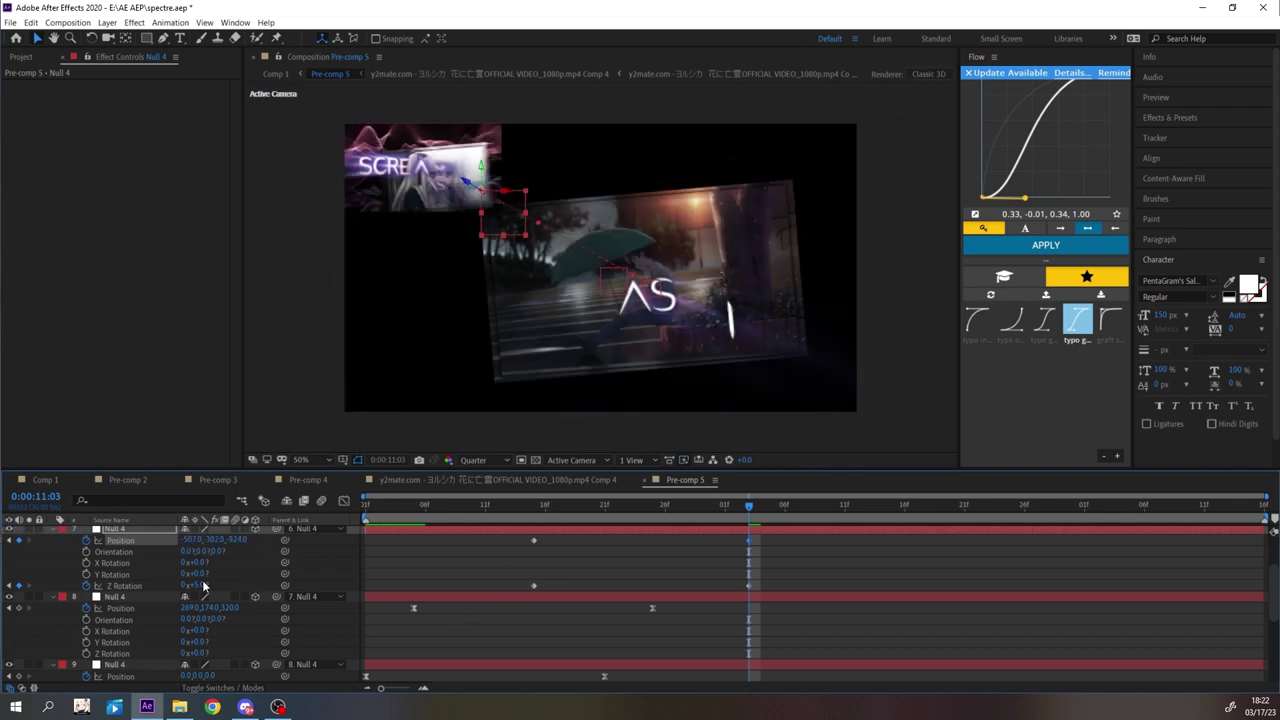
drag(213, 540, 100, 540)
click(641, 640)
- Duplicate the "AS" text layer, place the copy directly below Camera 1, and change its text to "SCREAM"
scroll(641, 640, down, 5)
click(112, 610)
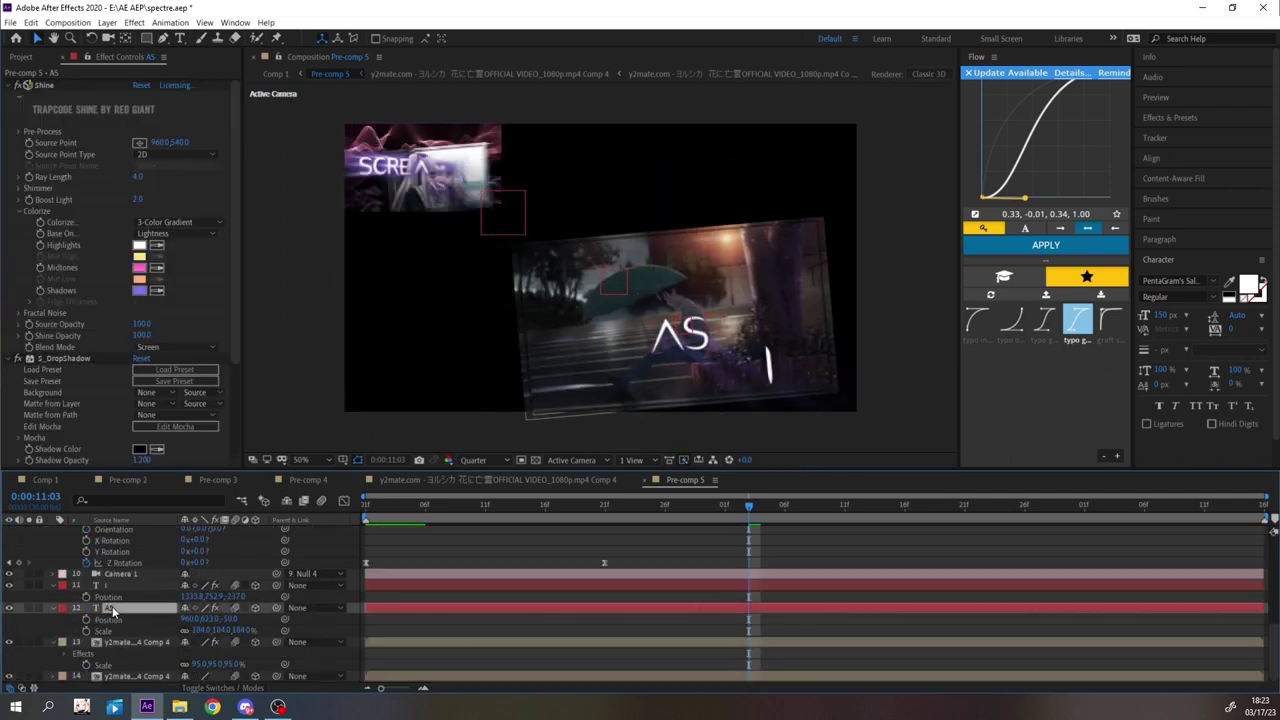
key(ctrl+d)
drag(113, 608, 120, 590)
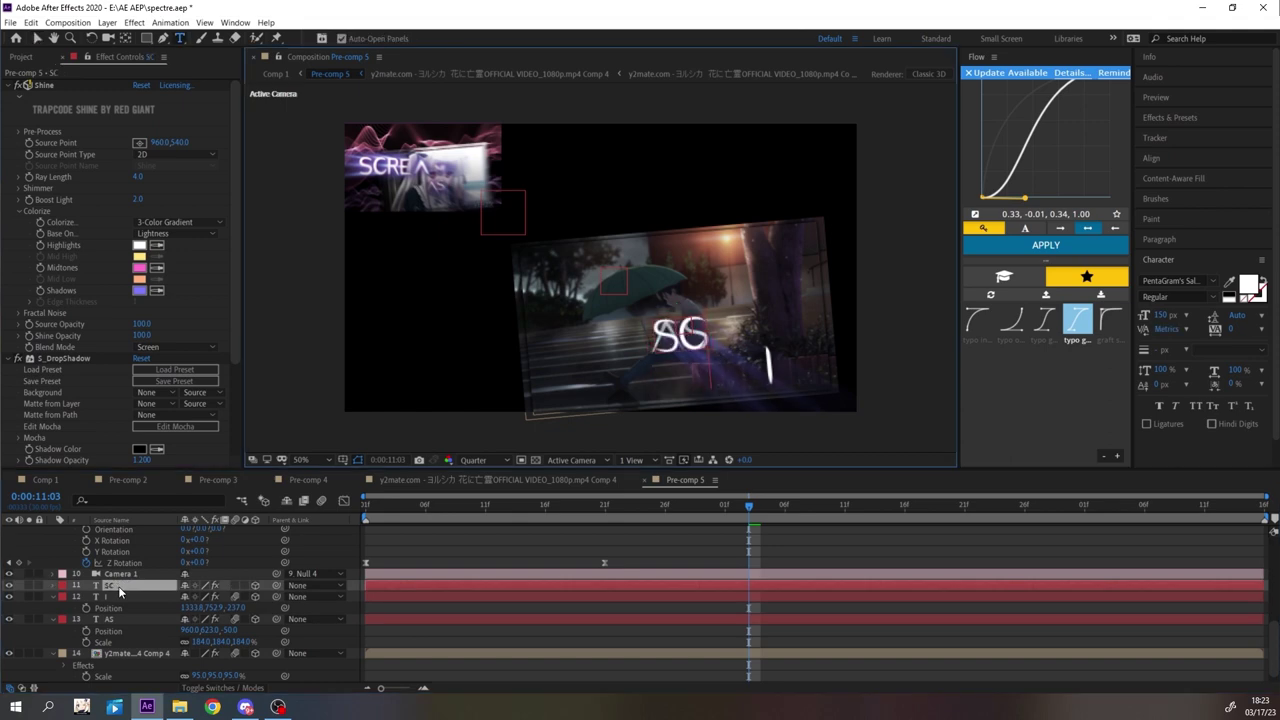
- Position the "SCREAM" text at about 310, 121, -513 and level it with a Z Rotation of 7°
key(p)
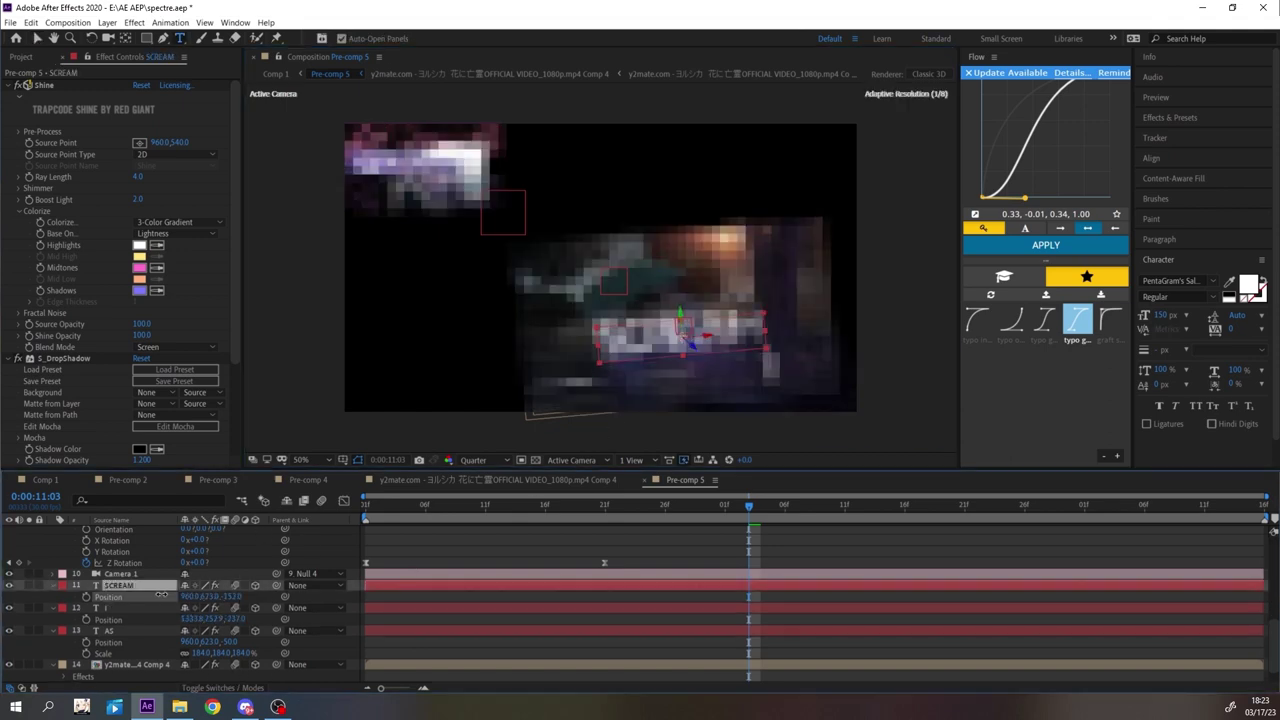
mouse_move(211, 601)
mouse_down()
mouse_move(225, 596)
mouse_move(196, 596)
mouse_up()
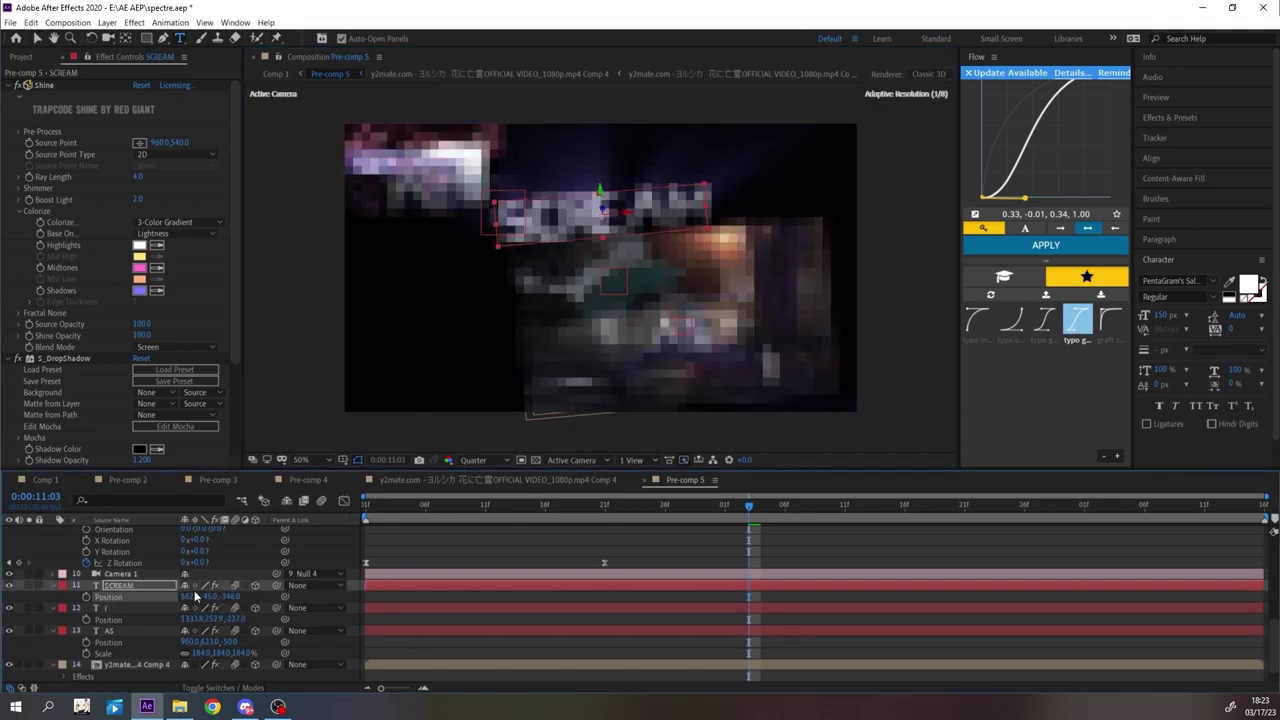
key(shift+r)
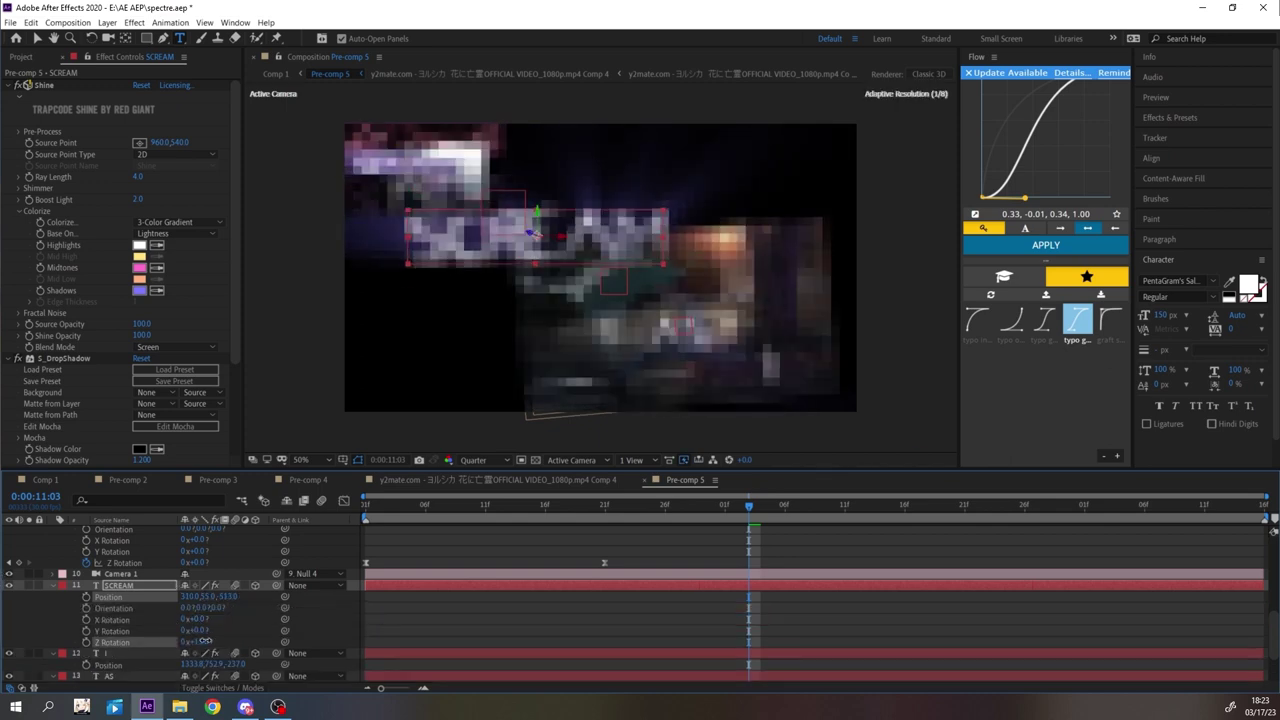
drag(240, 599, 270, 598)
- Set the Shine source point of "SCREAM" to about 680, 474, near the middle of the word, and preview the shot
click(140, 144)
click(527, 250)
key(space)
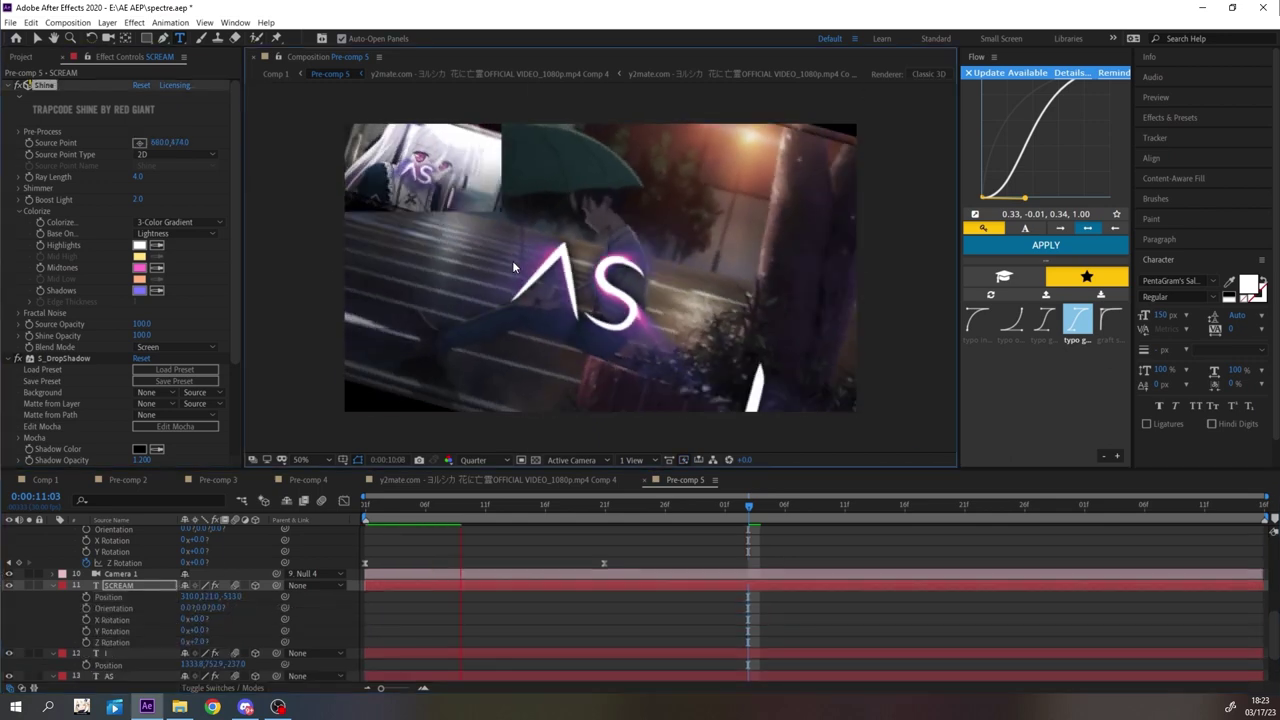
key(space)
- Apply the Flow ease curve to the layer 7 null's Position and Z Rotation keyframes and preview the motion
scroll(522, 541, up, 5)
drag(518, 547, 768, 601)
click(1032, 246)
key(space)
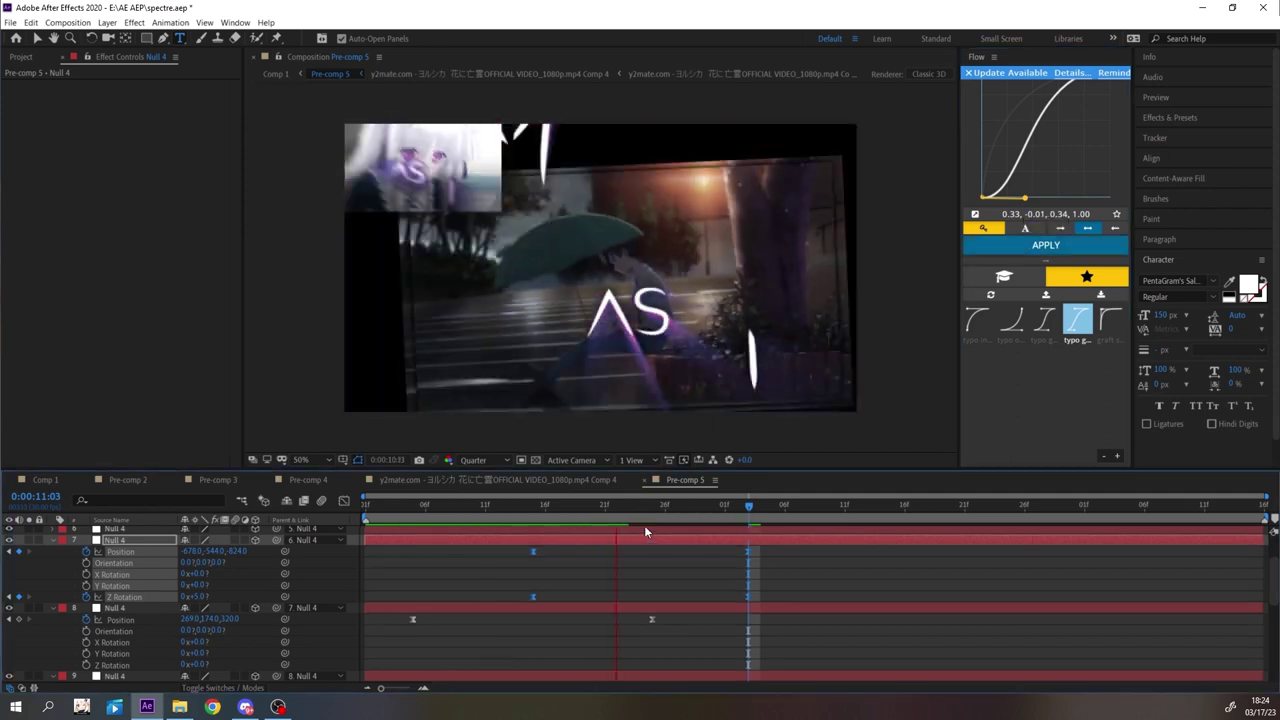
key(space)
- Move the layer 7 null's last Position and Z Rotation keyframes to 0:00:11:08 and preview the timing
drag(732, 546, 808, 596)
click(770, 577)
click(366, 508)
key(space)
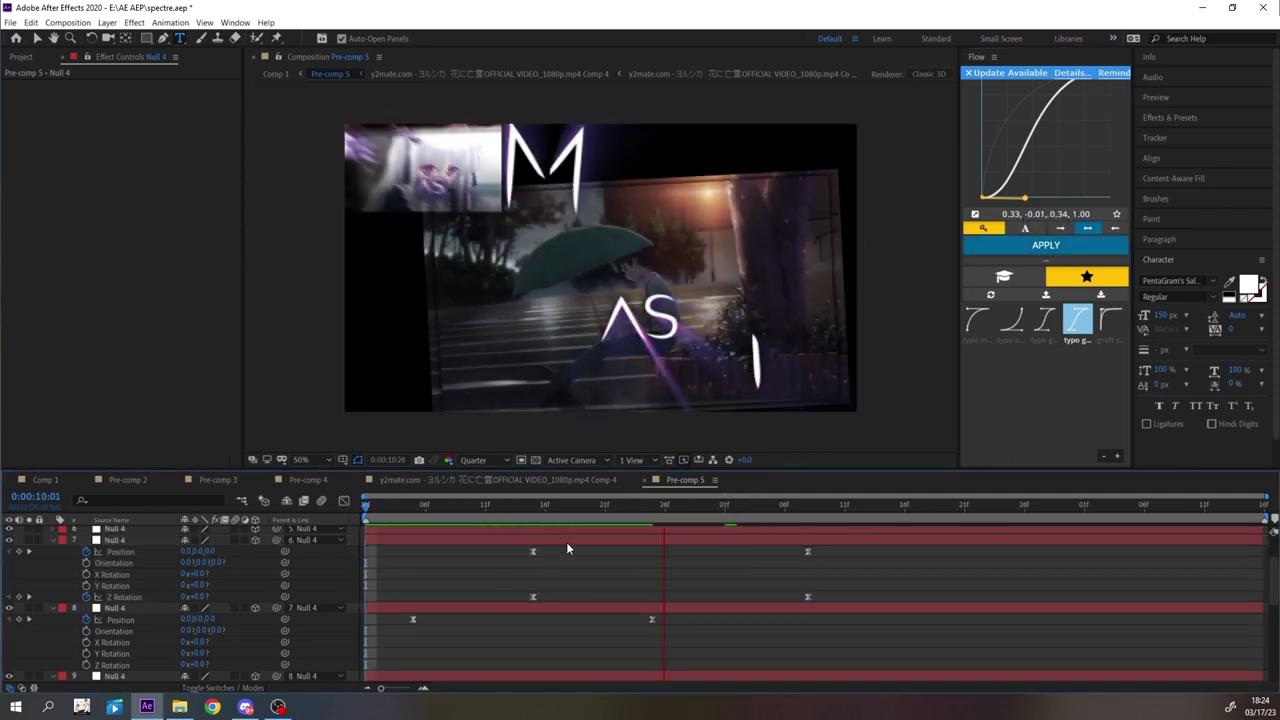
key(space)
- At 0:00:11:08, set the layer 7 null's Position to about -774, -497, -824 and preview the framing of "SCREAM"
click(807, 510)
drag(213, 552, 149, 554)
key(space)
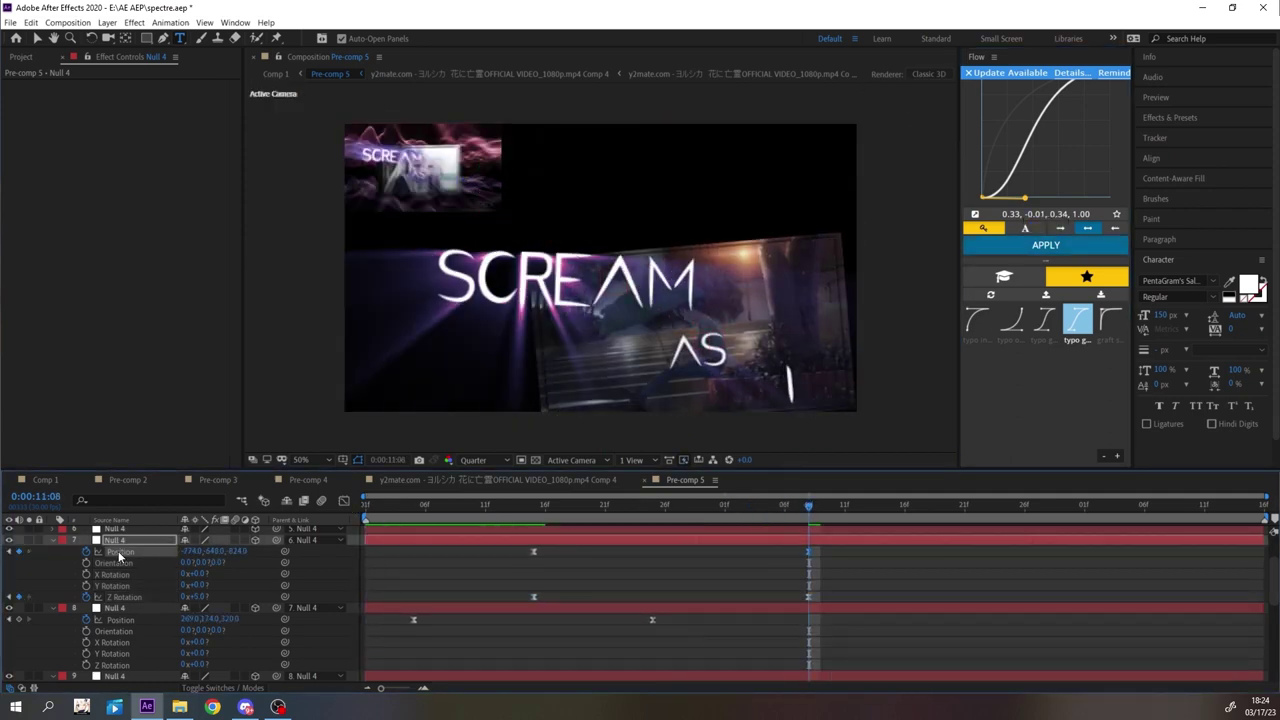
key(space)
drag(604, 508, 808, 507)
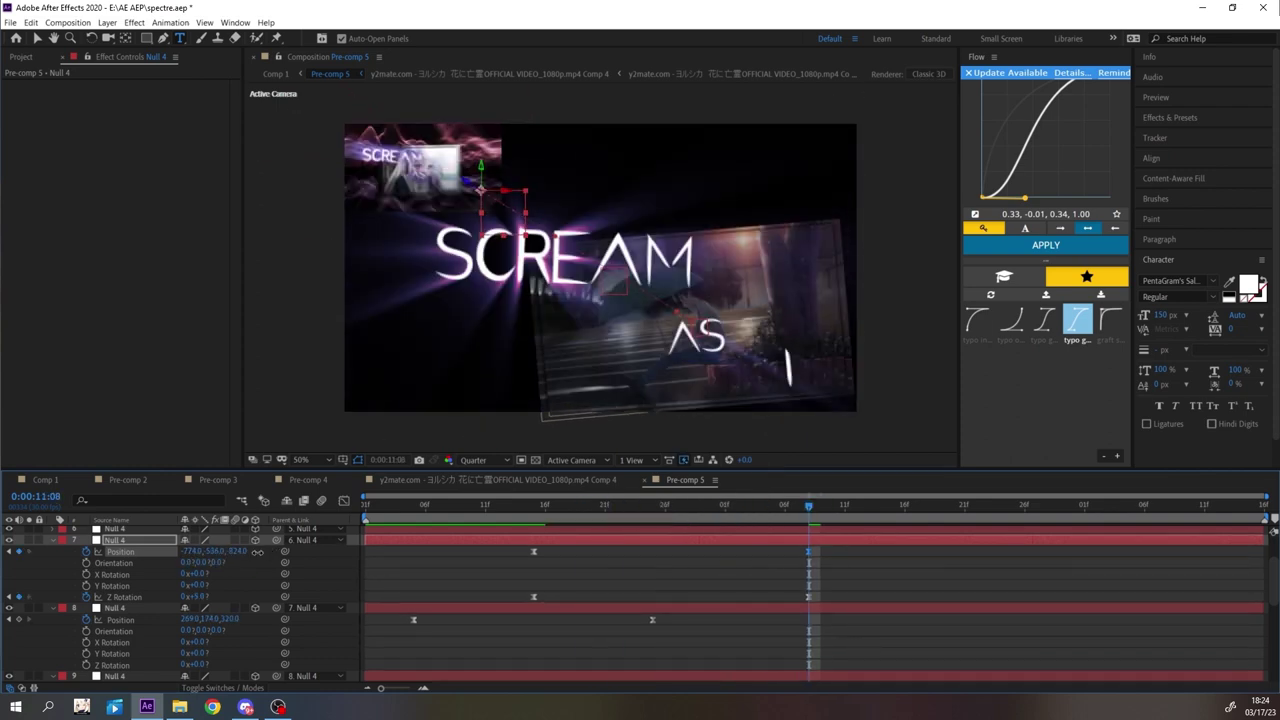
drag(258, 552, 268, 552)
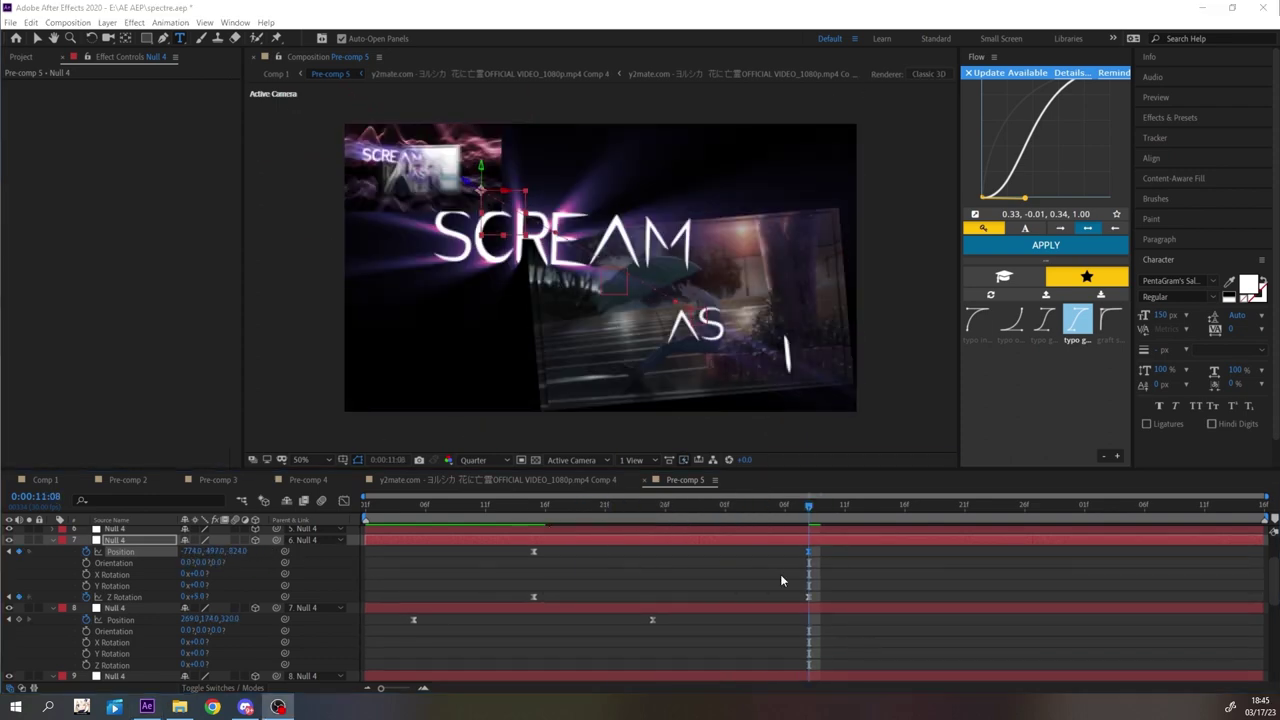
- Retime the layer 7 null's keyframes so the first pair sits at 0:00:10:18 and the last pair at 0:00:11:07
drag(808, 507, 557, 508)
click(808, 597)
drag(450, 552, 571, 555)
key(space)
key(space)
drag(862, 549, 837, 600)
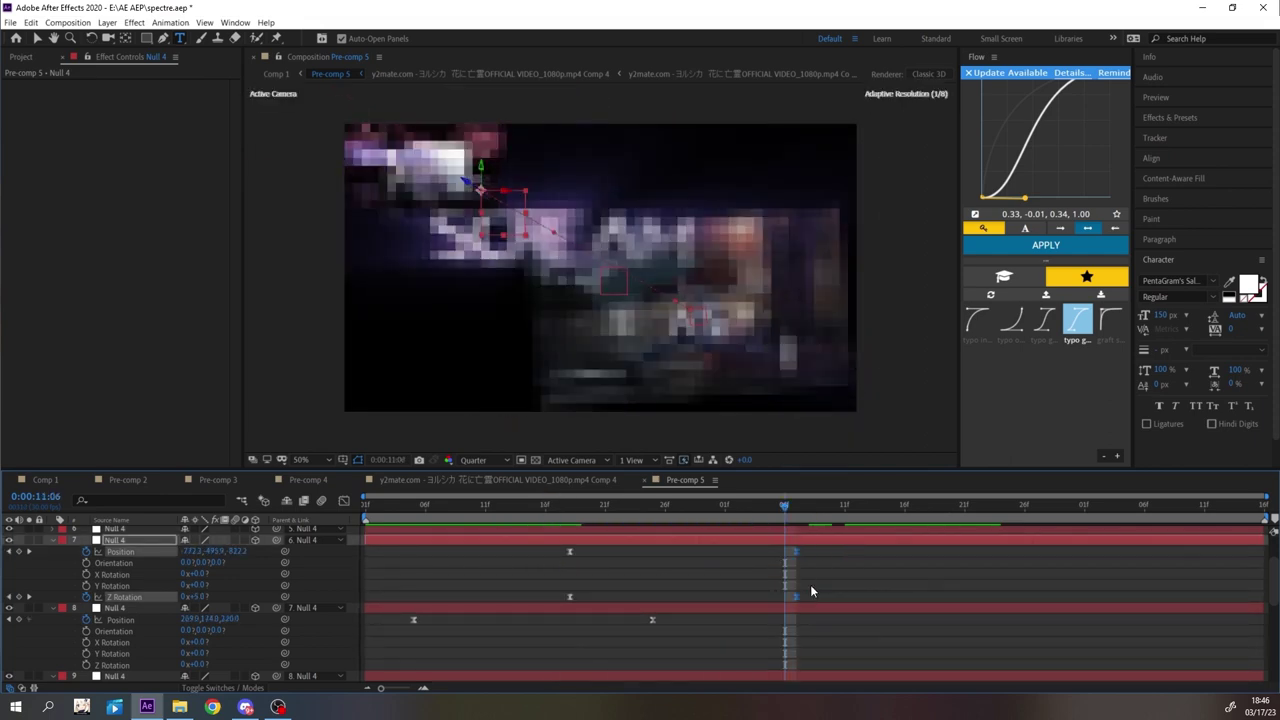
click(810, 592)
- At 0:00:11:07, increase the "SCREAM" text's Y position and set its Z position to about -463
drag(453, 512, 798, 524)
scroll(320, 540, down, 6)
click(134, 550)
drag(232, 563, 239, 572)
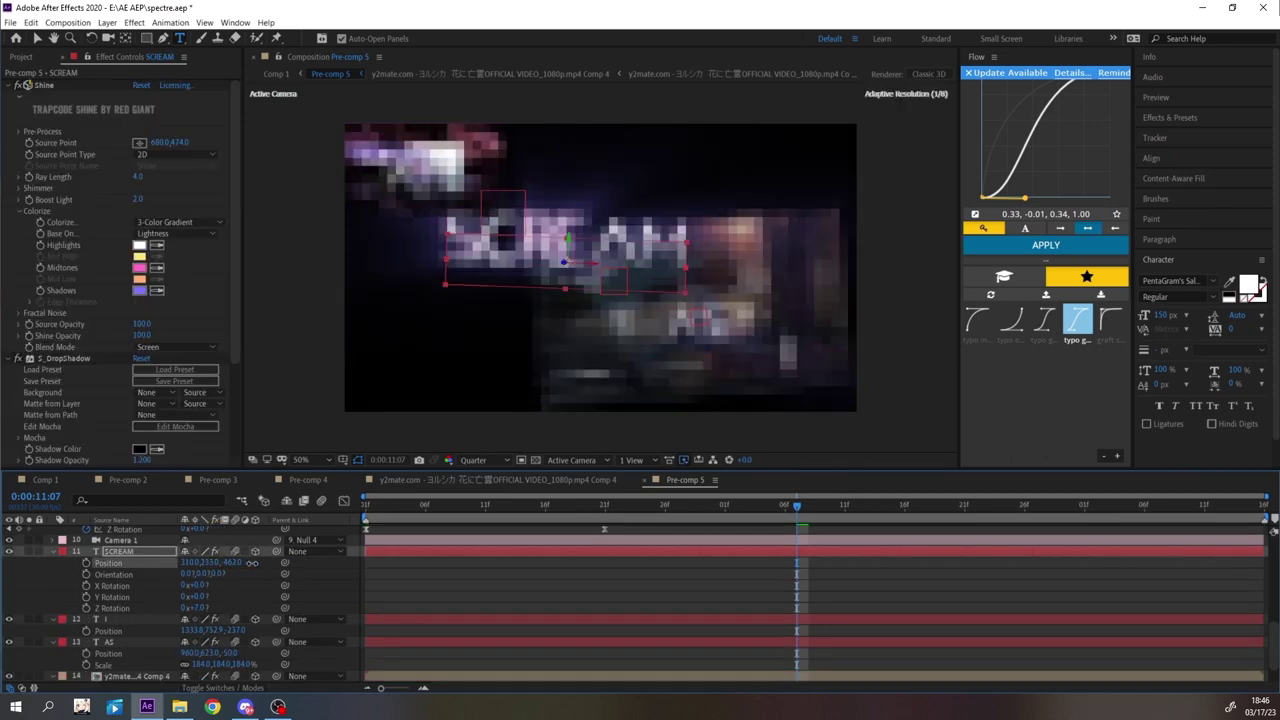
- At 0:00:11:07, set the layer 7 null's Position to -893, -588, -824 and preview the shot
scroll(573, 586, up, 5)
click(141, 553)
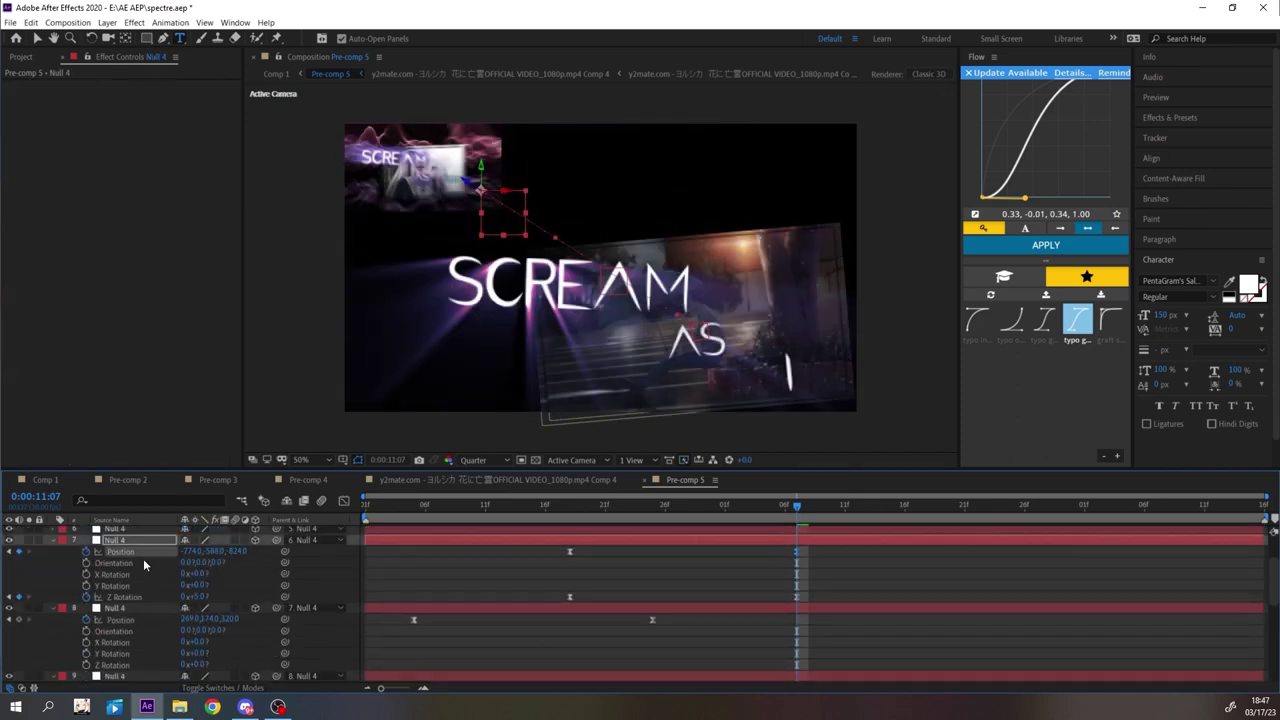
key(space)
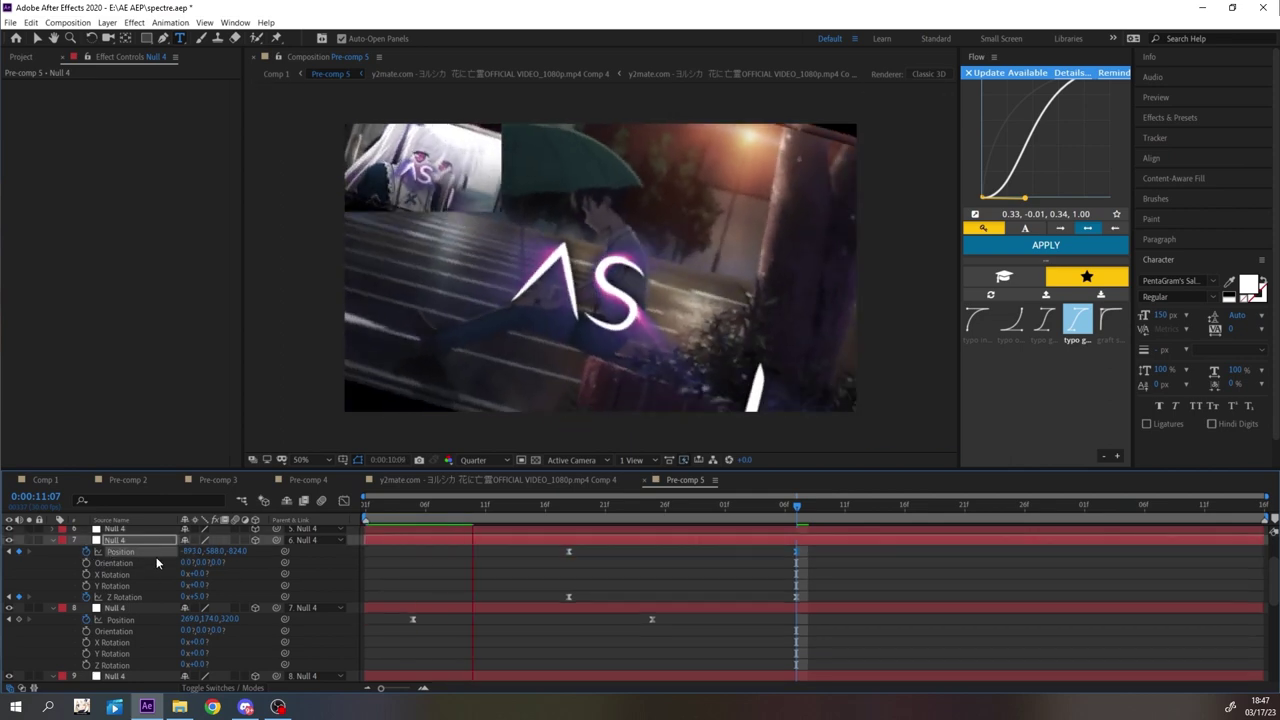
key(space)
- Move the layer 9 null's last Position and Z Rotation keyframes to 0:00:10:26 and preview the motion
scroll(560, 630, down, 2)
drag(620, 672, 592, 614)
drag(604, 662, 664, 656)
key(space)
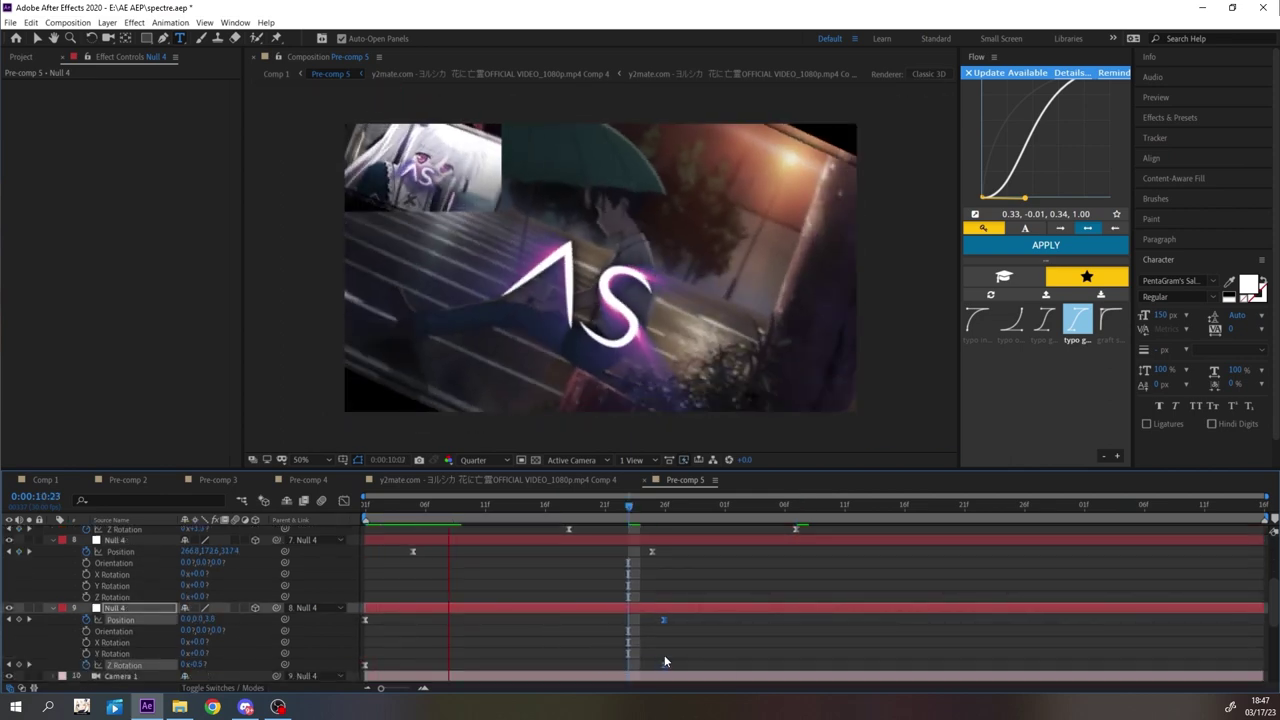
- Move the layer 7 null's first Position and Z Rotation keyframes to 0:00:10:12 and preview the motion
scroll(535, 604, up, 2)
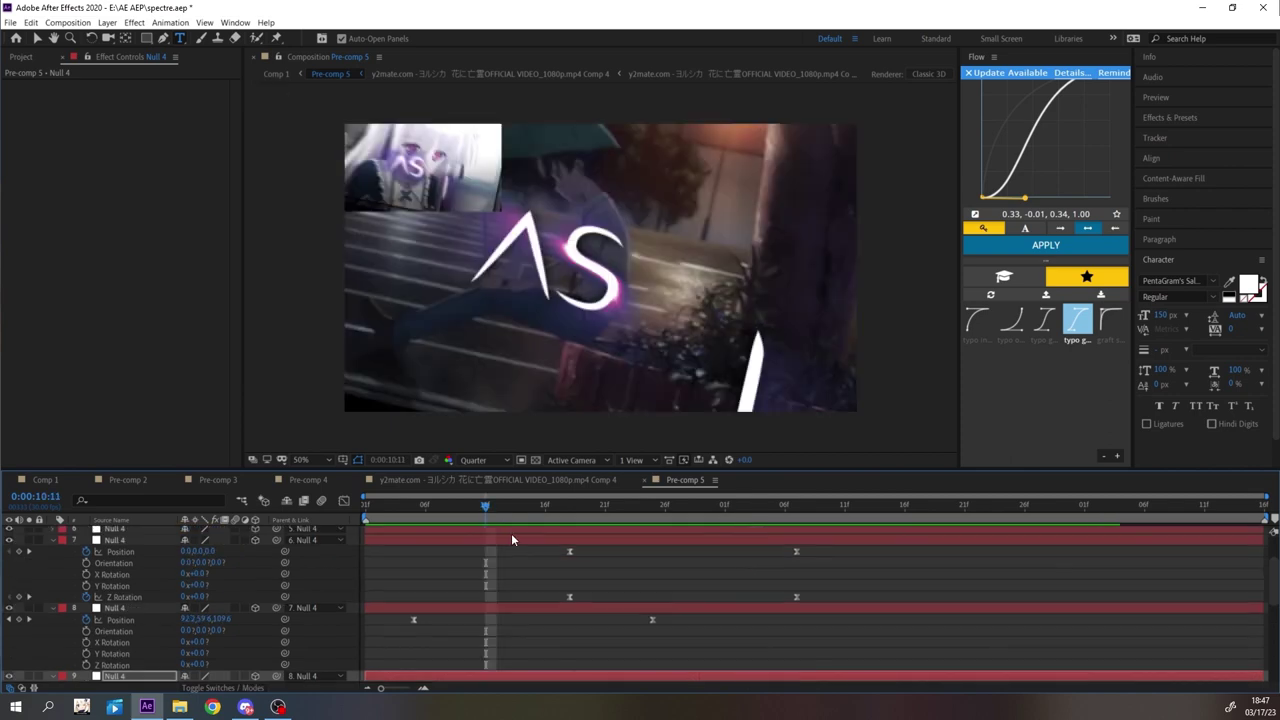
drag(531, 549, 578, 606)
click(392, 508)
key(space)
key(space)
- Move the layer 7 null's last Position and Z Rotation keyframes to 0:00:11:21 and preview the slower move
drag(783, 545, 811, 603)
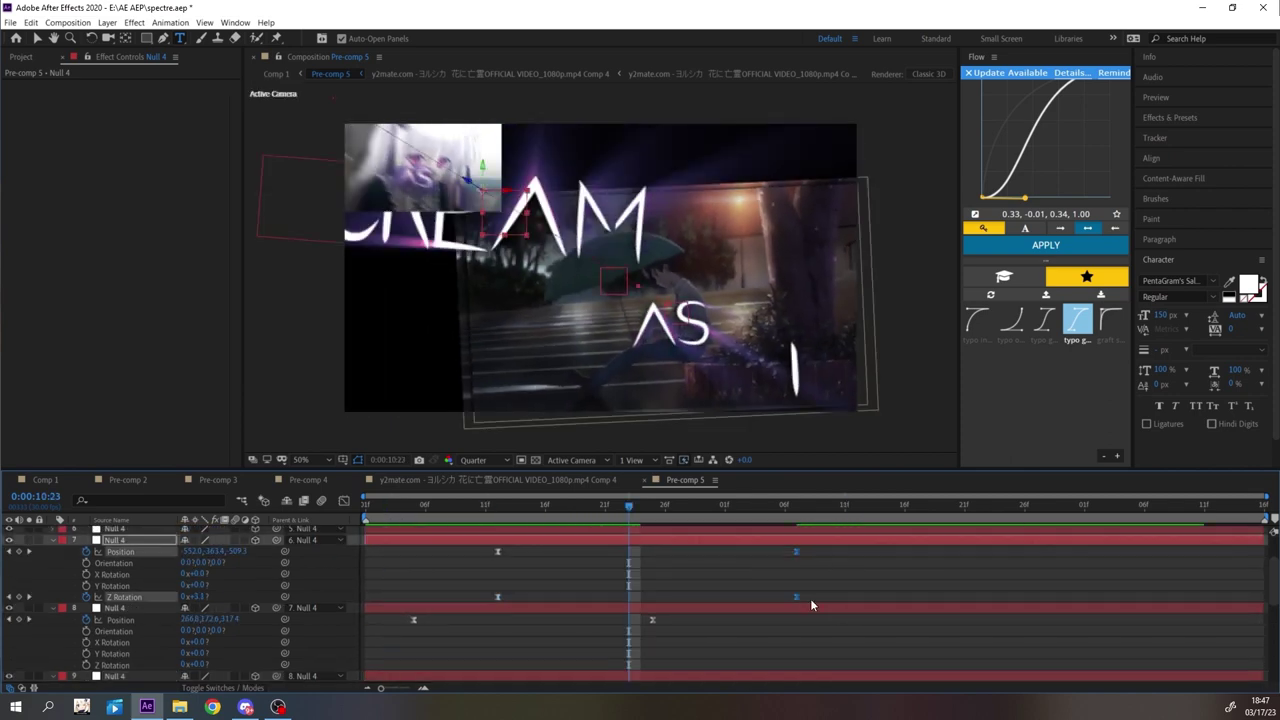
drag(990, 596, 988, 590)
key(space)
key(space)
key(alt+Left)
key(alt+Left)
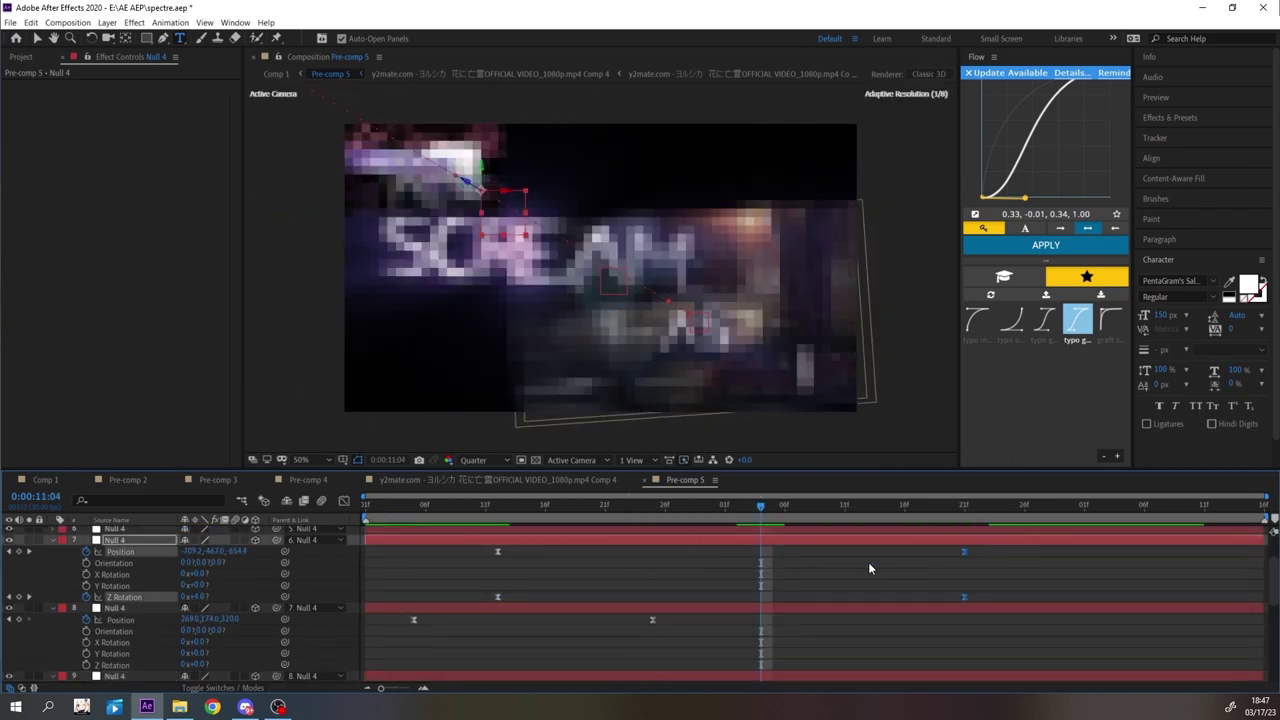
click(867, 562)
key(space)
- Add Position and Z Rotation keyframes to the layer 6 null and place them at 0:00:10:27
scroll(812, 556, up, 1)
click(812, 561)
key(p)
key(shift+r)
key(alt+shift+p)
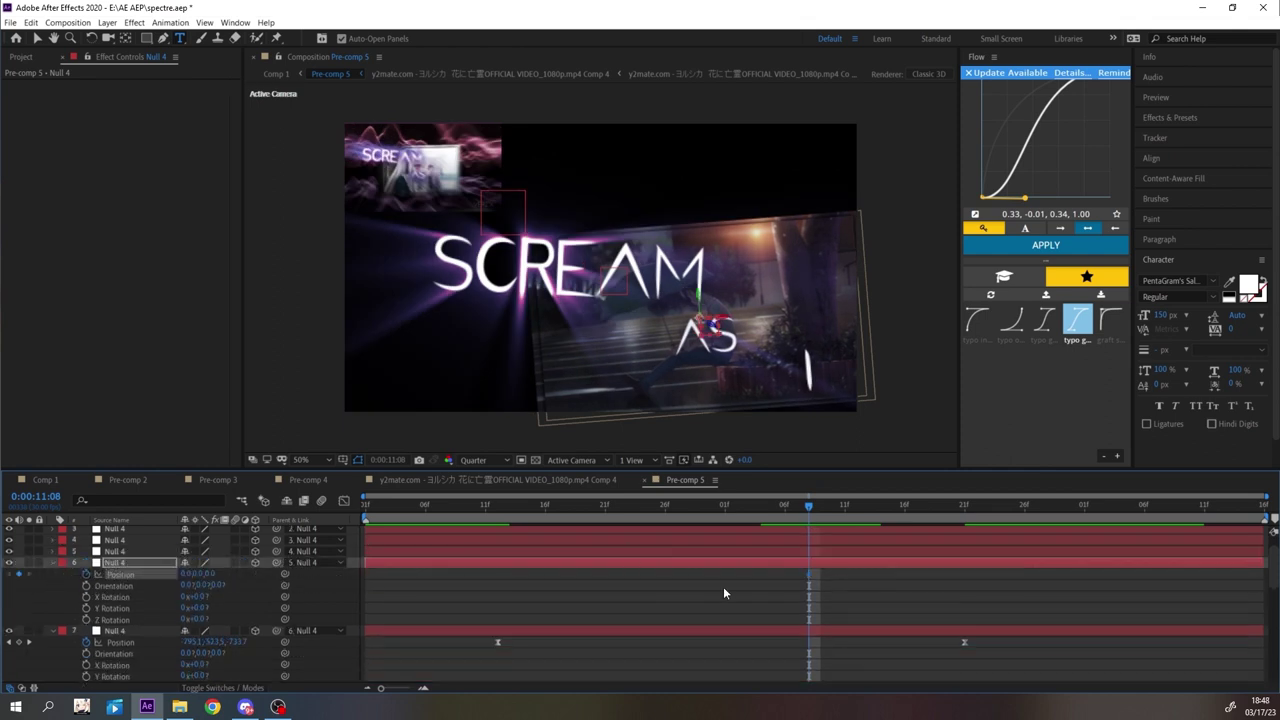
key(alt+shift+r)
drag(783, 571, 825, 625)
drag(810, 618, 678, 616)
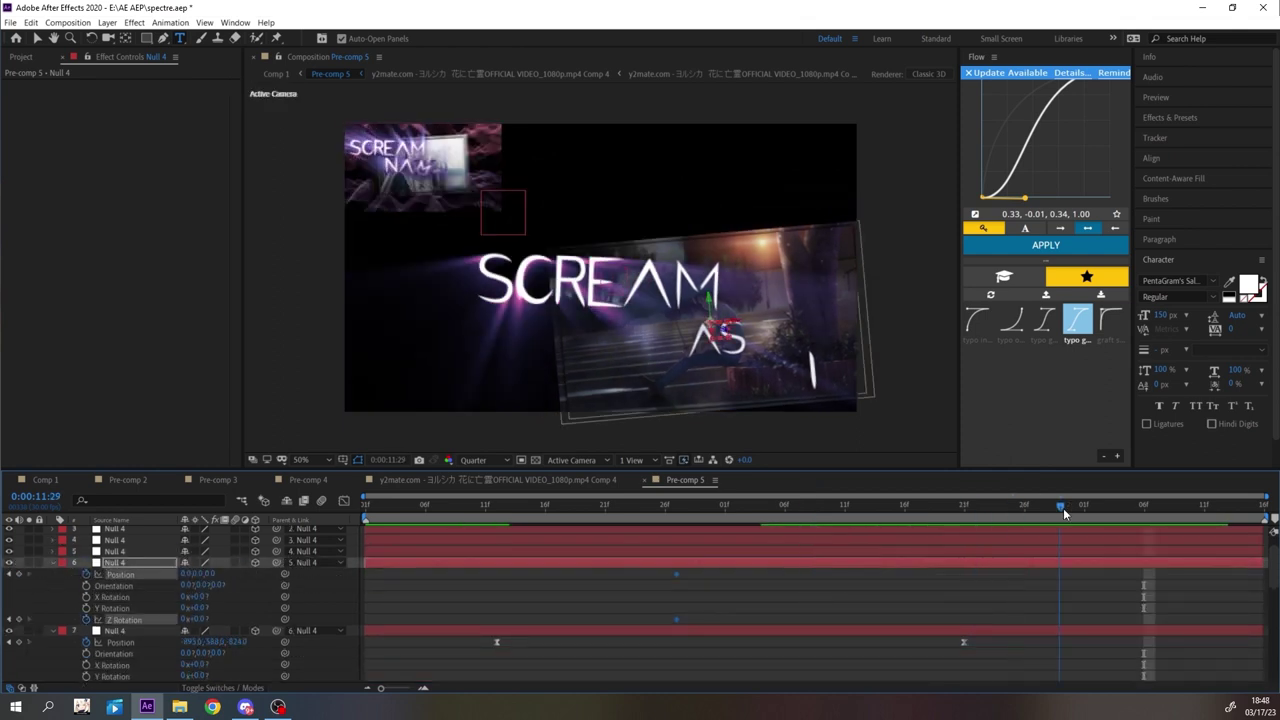
- At 0:00:11:24, set the layer 6 null's Position to 1006, 328, -335 and its Z Rotation to -8°
key(ctrl+v)
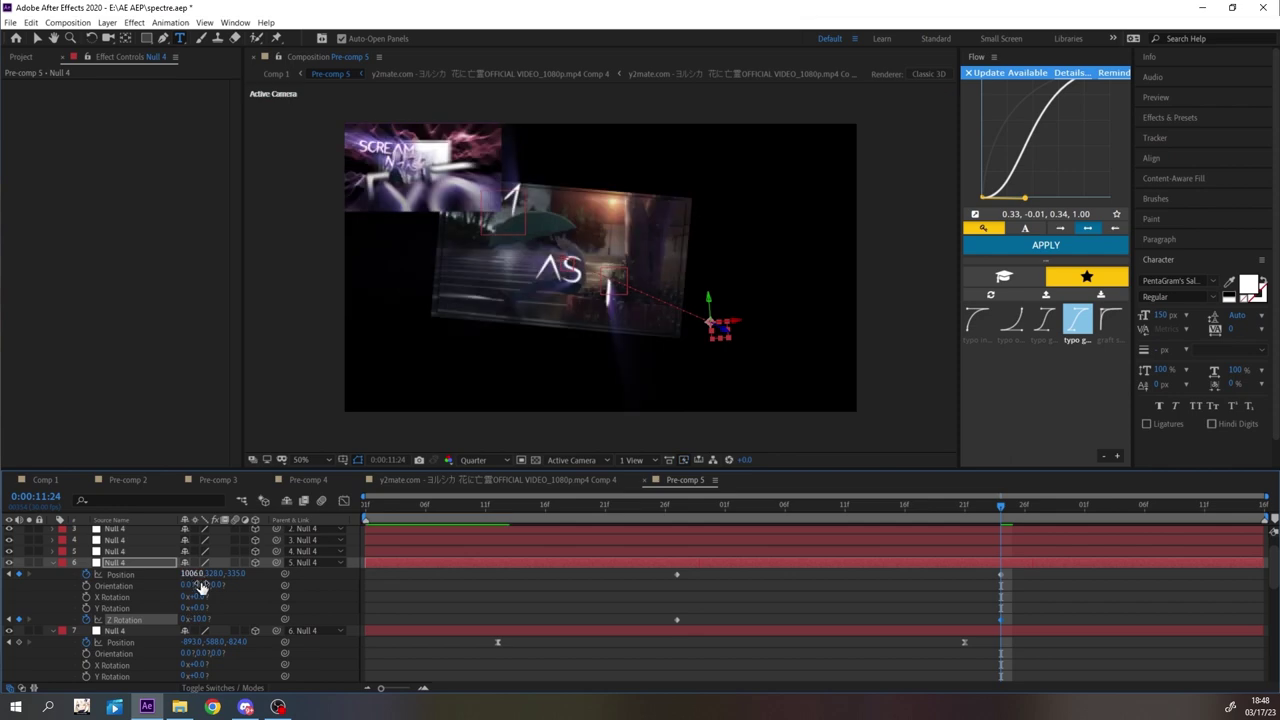
key(space)
key(space)
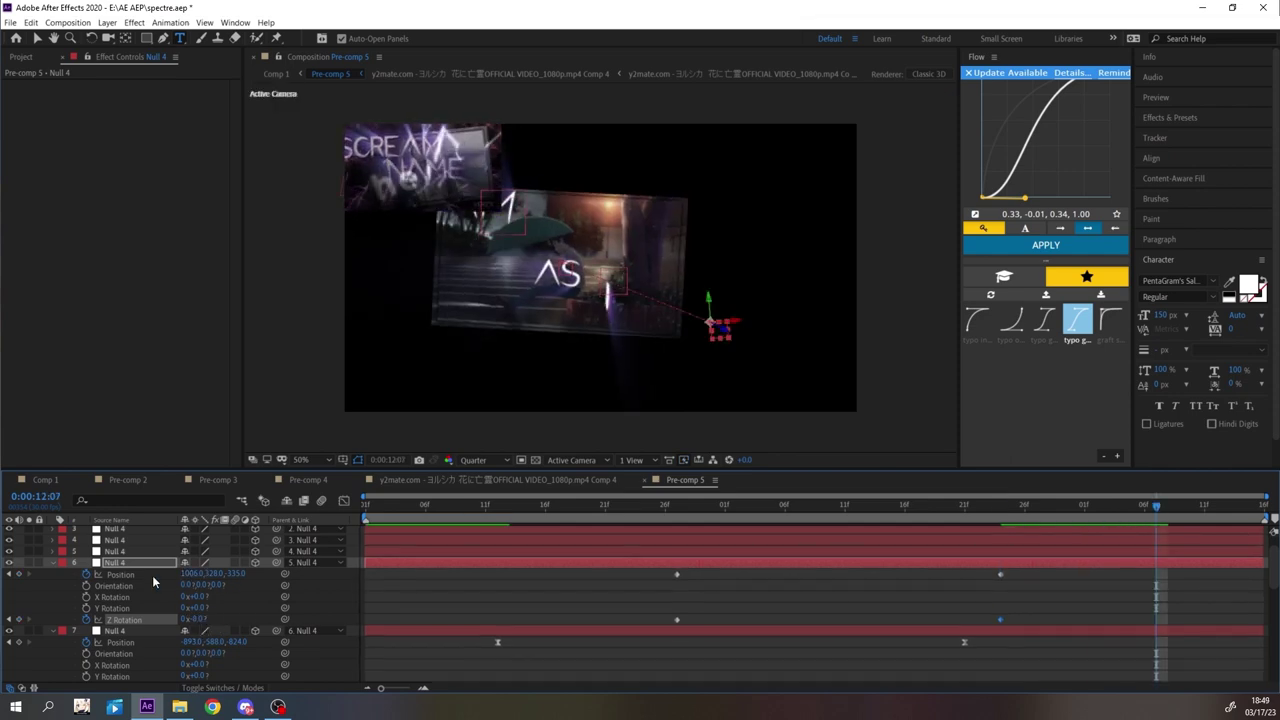
- Apply the Flow ease curve to the layer 6 null's Position and Z Rotation keyframes and preview the motion
shift+click(124, 575)
click(1060, 250)
key(space)
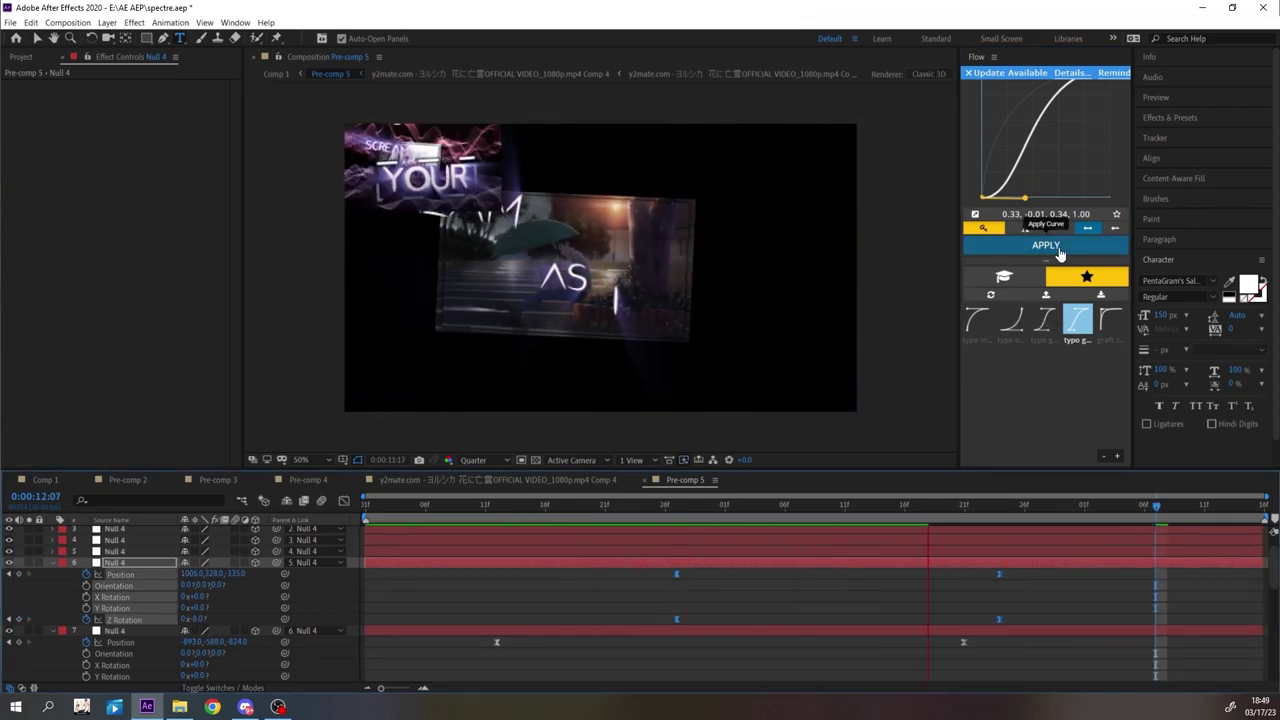
- Move the layer 7 null's last Position and Z Rotation keyframes to 0:00:11:16
click(869, 506)
scroll(925, 587, down, 2)
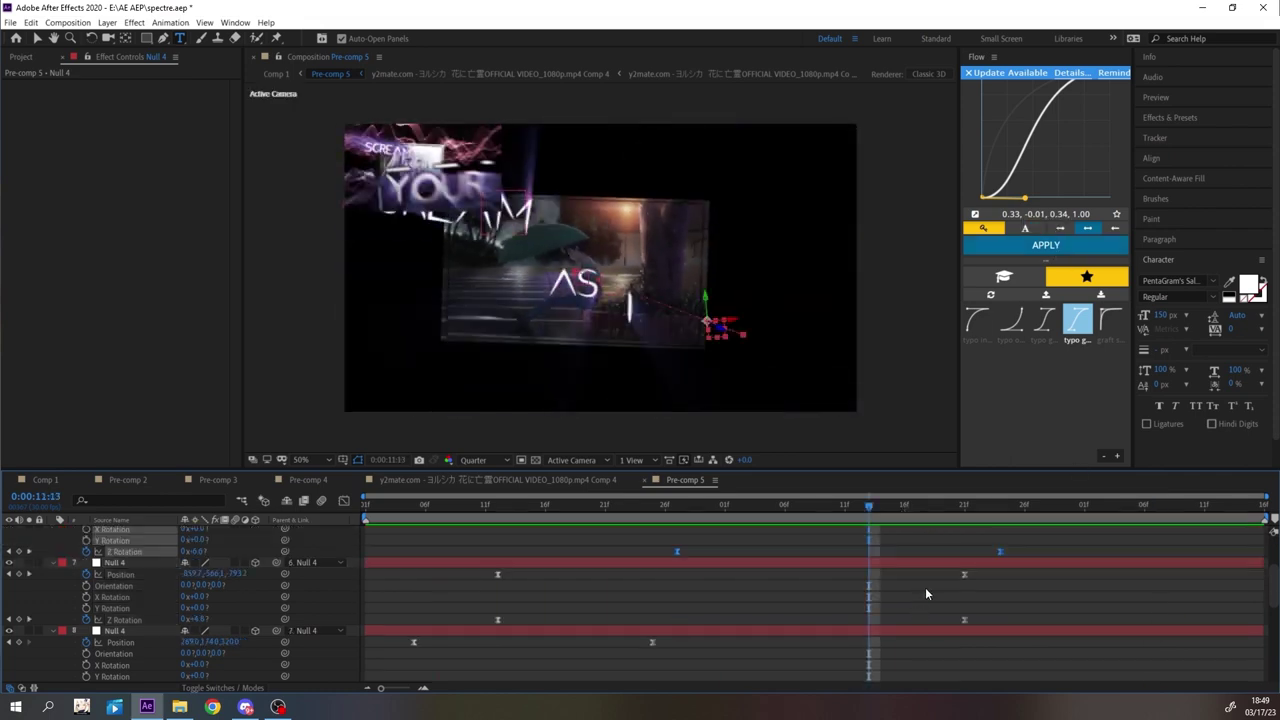
drag(935, 569, 982, 628)
drag(965, 620, 909, 620)
key(space)
- Move the layer 7 null's first Position and Z Rotation keyframes to 0:00:10:15 and preview the whole camera move
drag(478, 568, 532, 620)
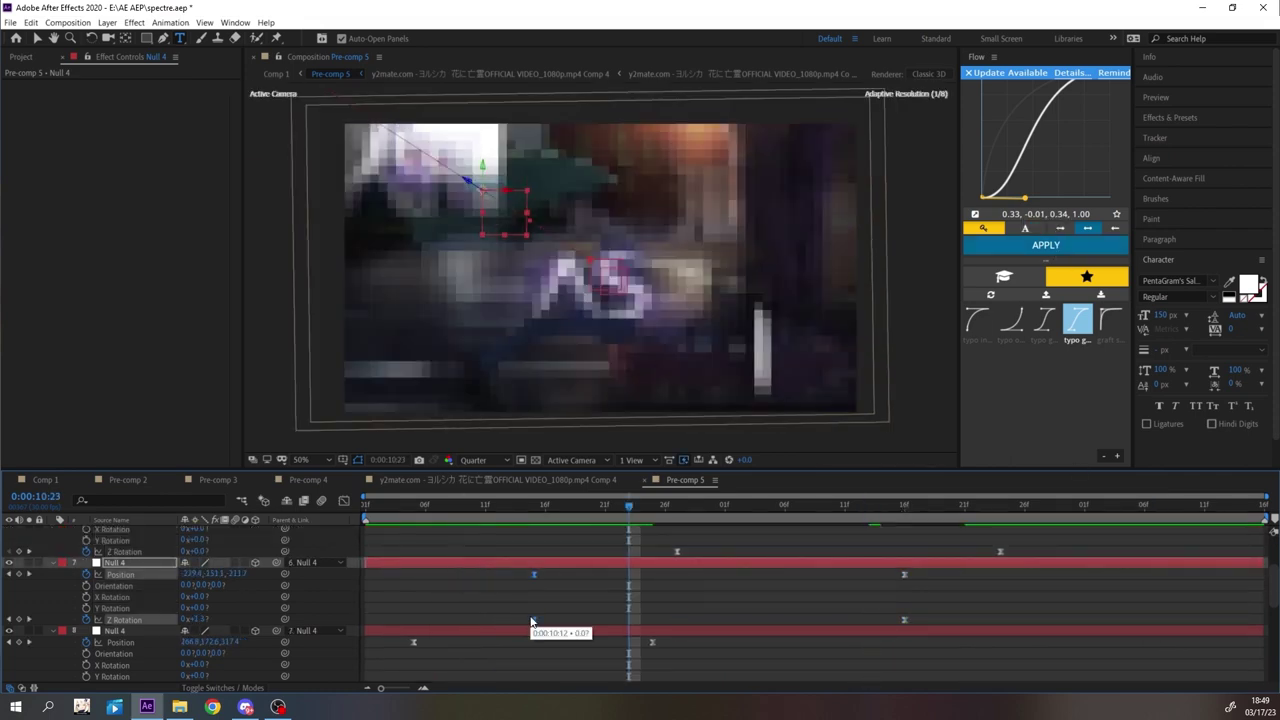
key(space)
key(space)
click(419, 507)
key(space)
key(space)
key(space)
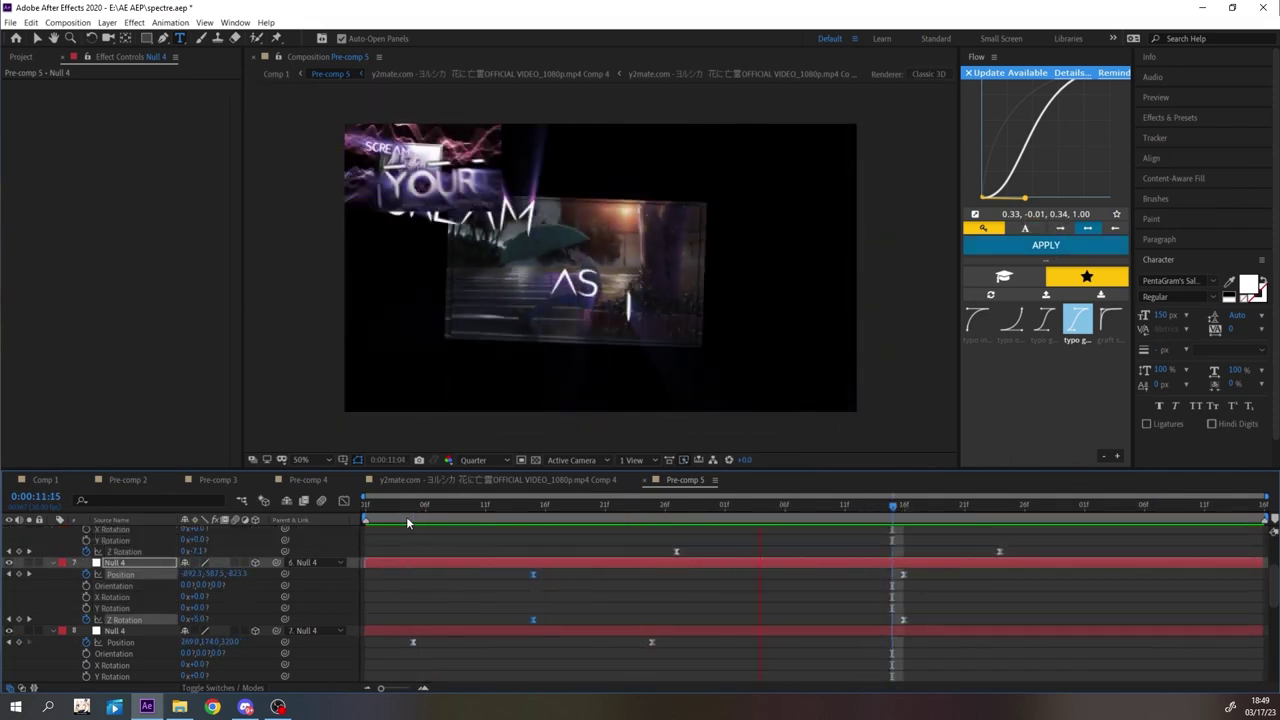
key(space)
- Set the "SCREAM" text's Z position to -385 and preview the shot
scroll(231, 609, down, 2)
scroll(231, 609, down, 3)
drag(231, 610, 271, 605)
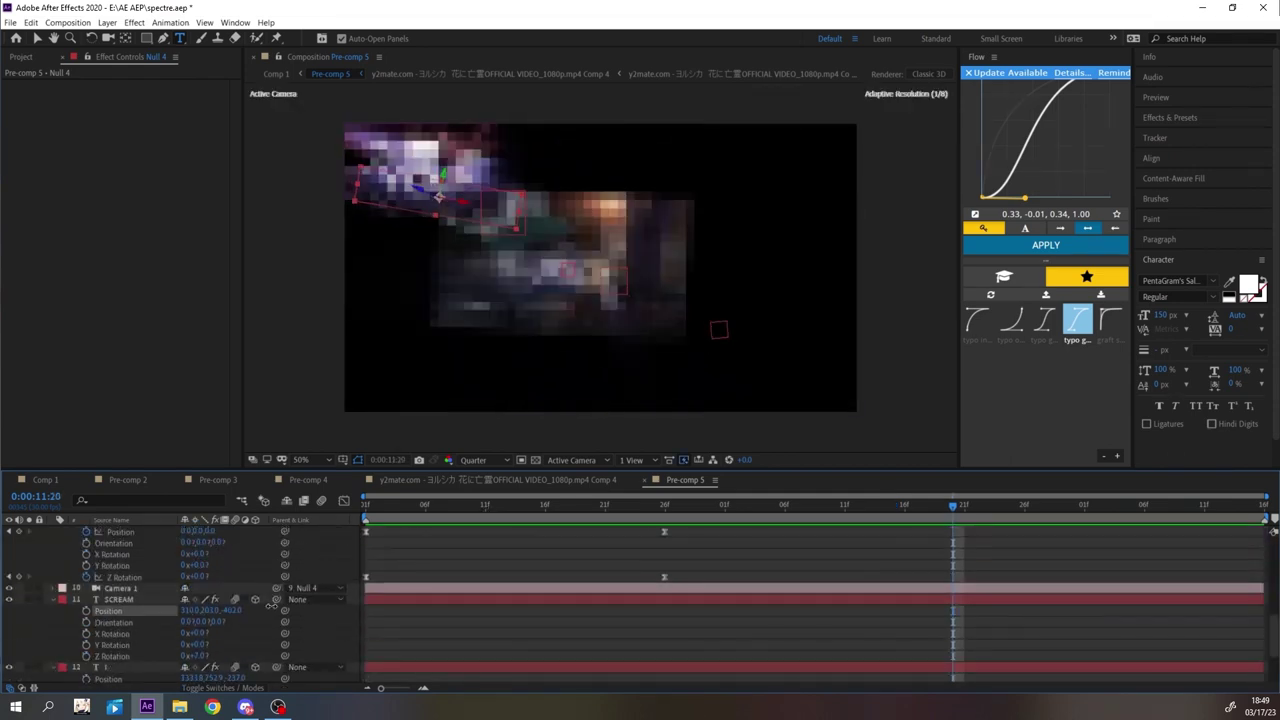
click(390, 507)
key(space)
scroll(500, 560, up, 1)
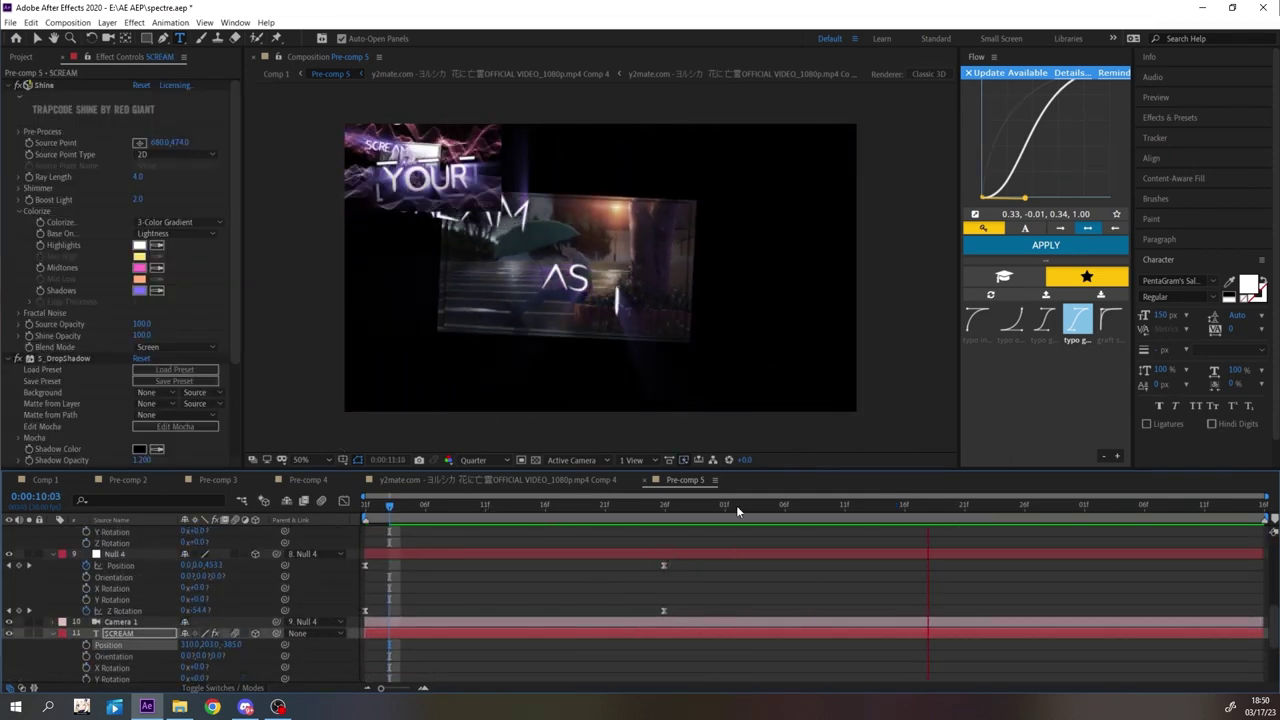
scroll(712, 549, up, 1)
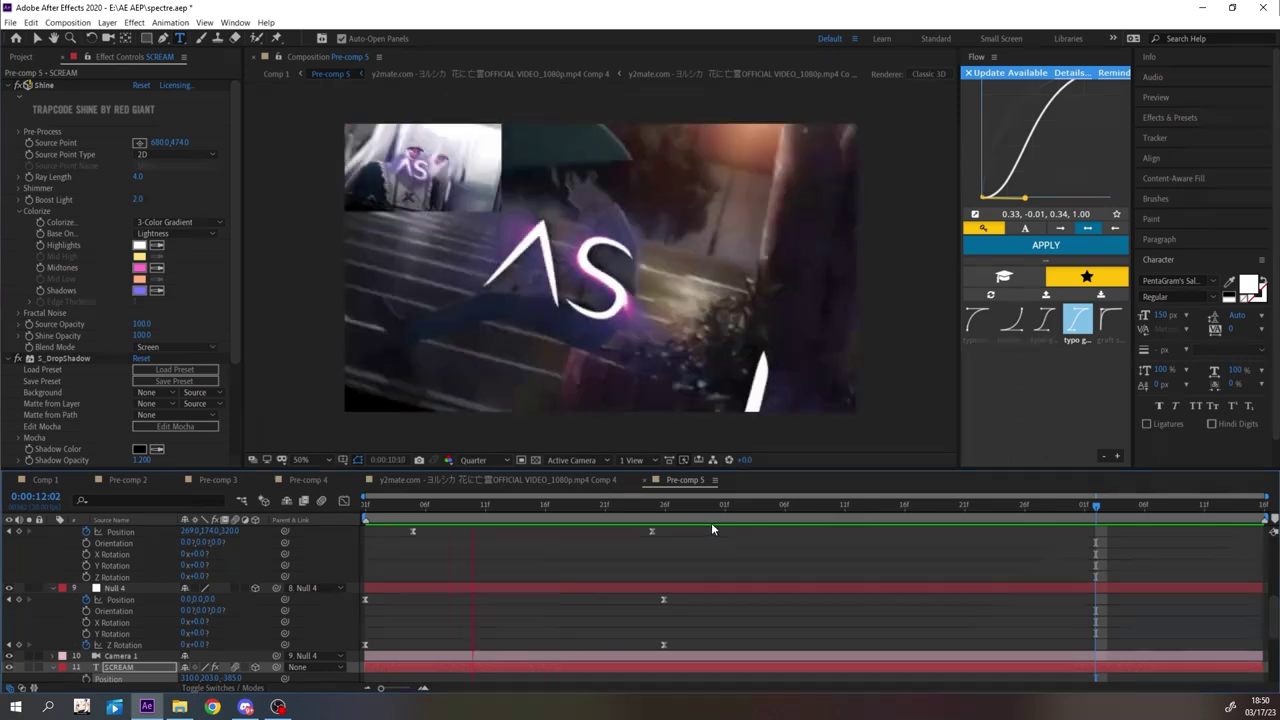
key(space)
- At the layer 7 null's last keyframe, 0:00:11:16, set its Position X to -974
scroll(792, 558, up, 4)
key(j)
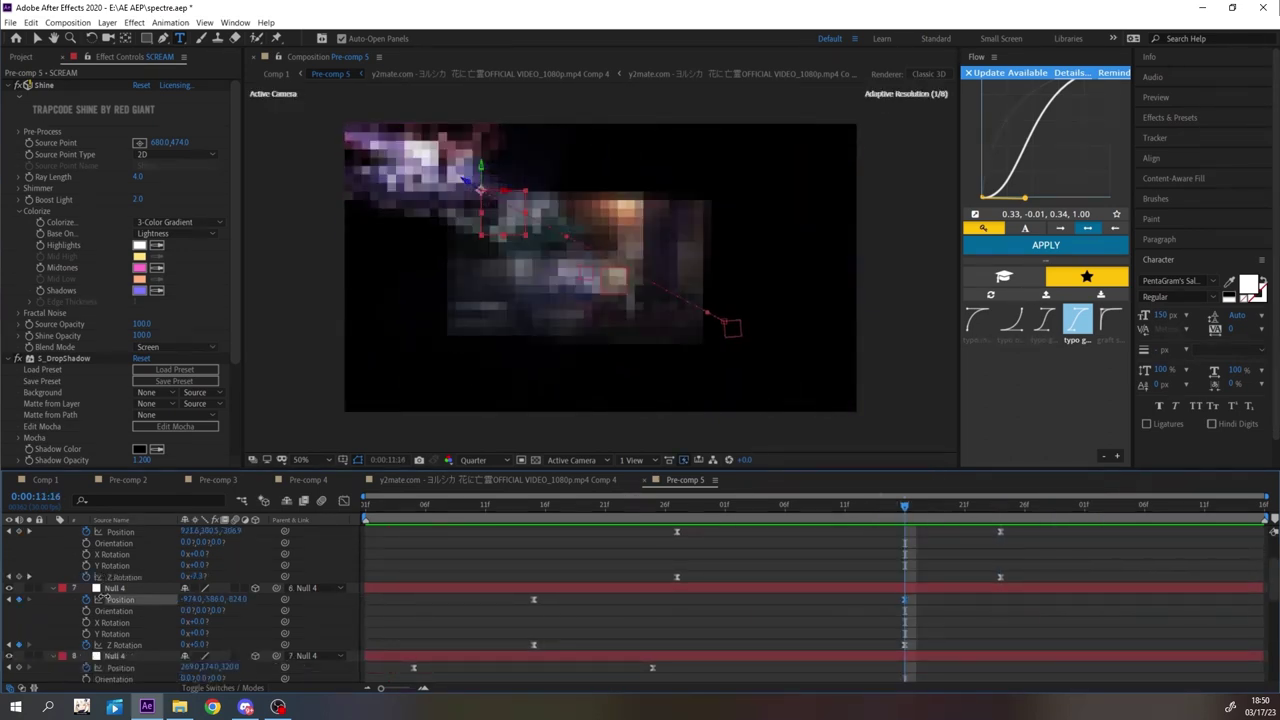
click(241, 588)
key(space)
- At 0:00:11:24, set the layer 6 null's Z position to -640, then shift its last keyframes to 0:00:11:28 and preview
click(998, 508)
scroll(229, 554, up, 1)
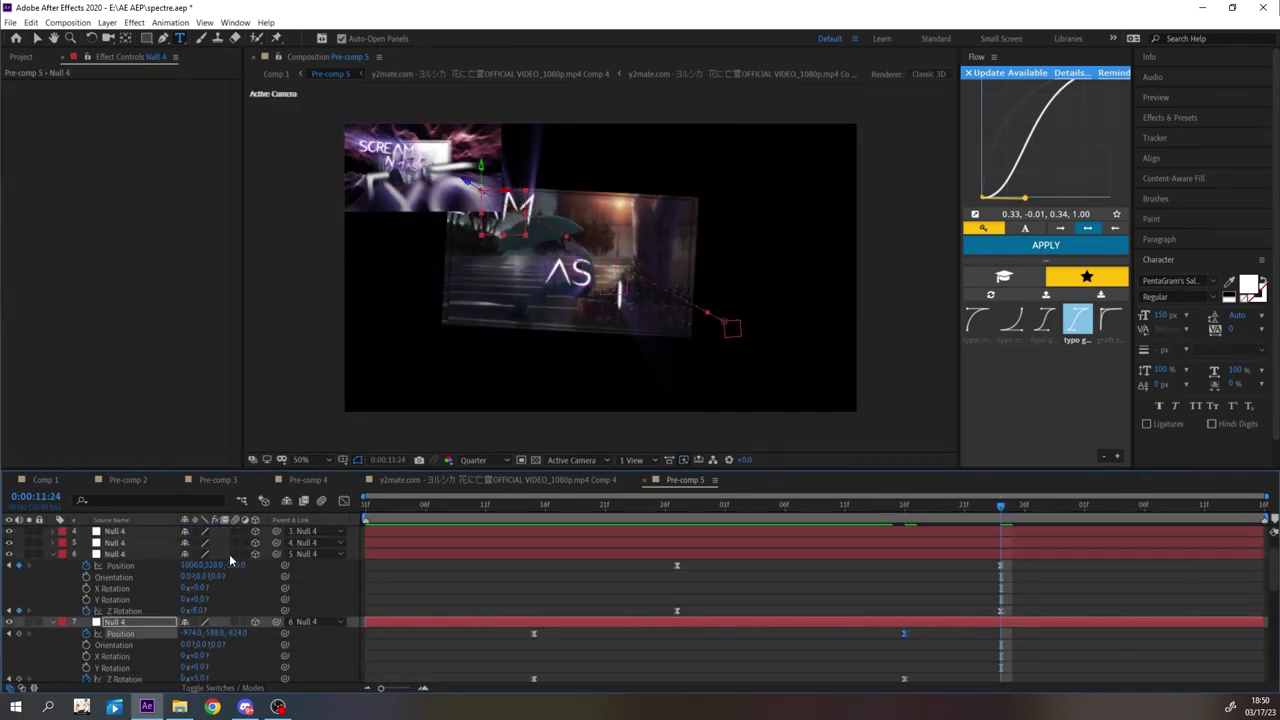
click(39, 558)
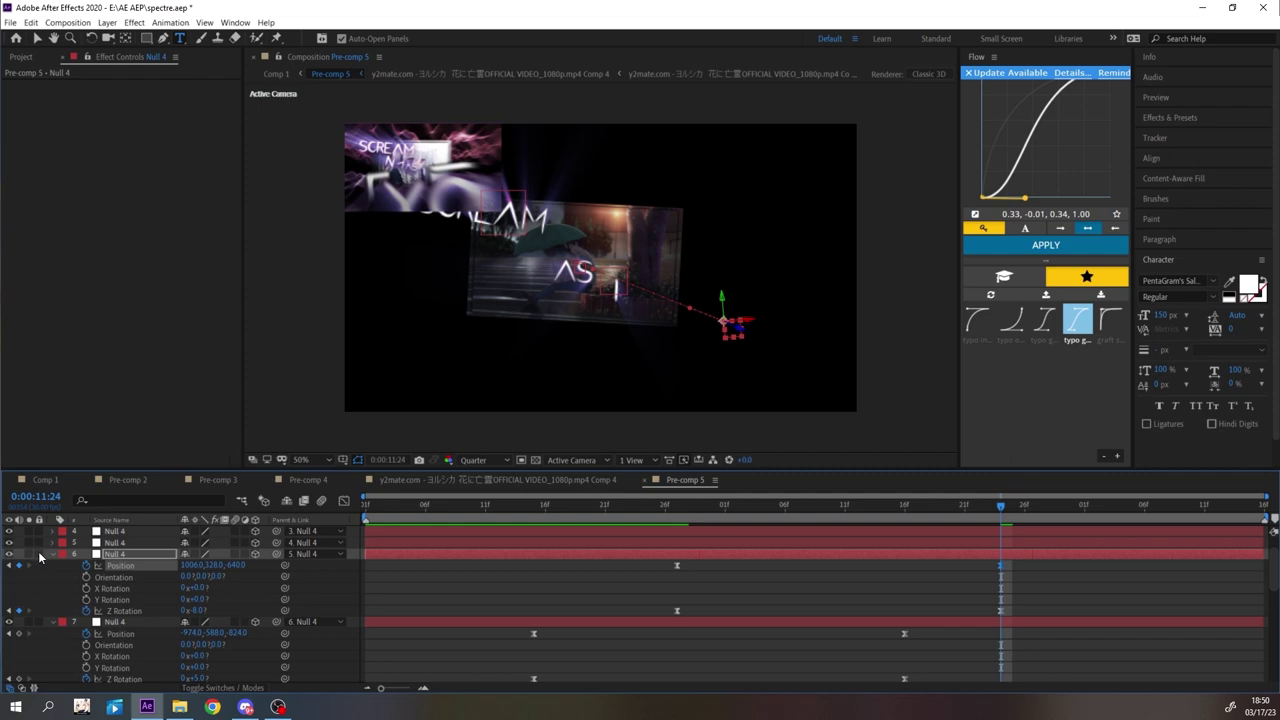
key(space)
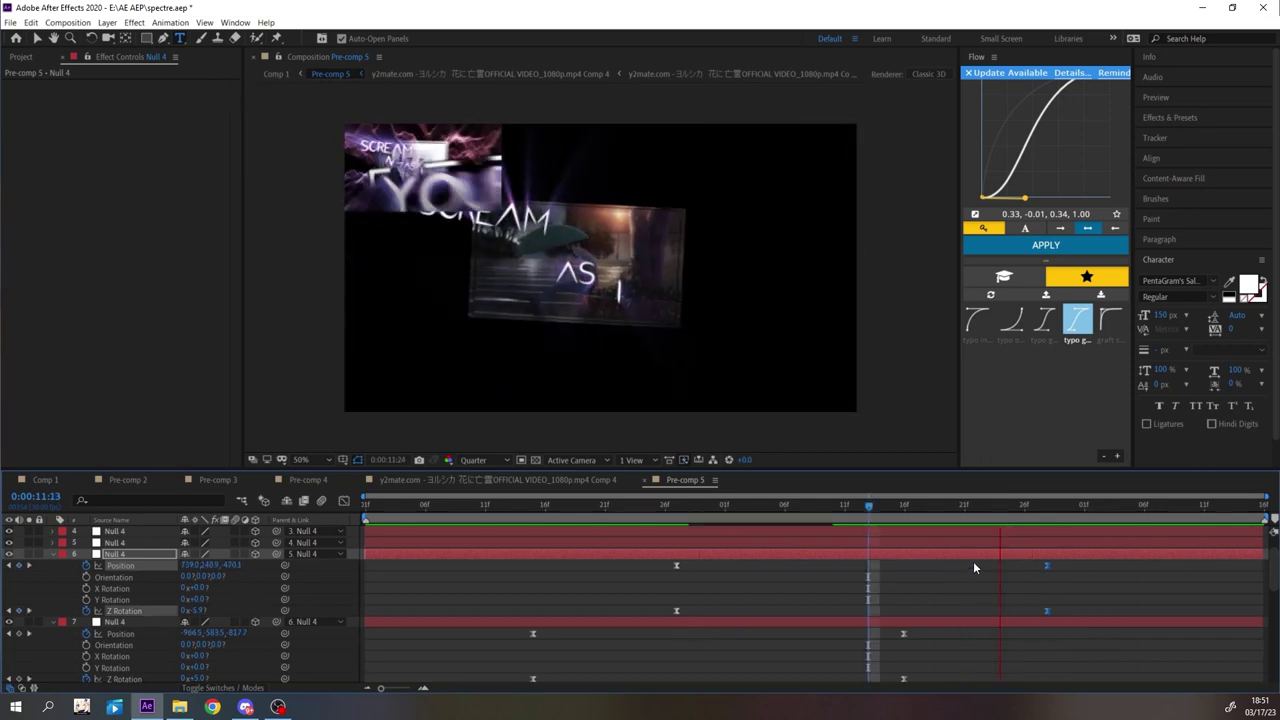
- Duplicate the "SCREAM" text, set the copy's Z Rotation to -12° and change its text to "YOUR"
key(space)
scroll(149, 591, down, 5)
click(127, 668)
key(p)
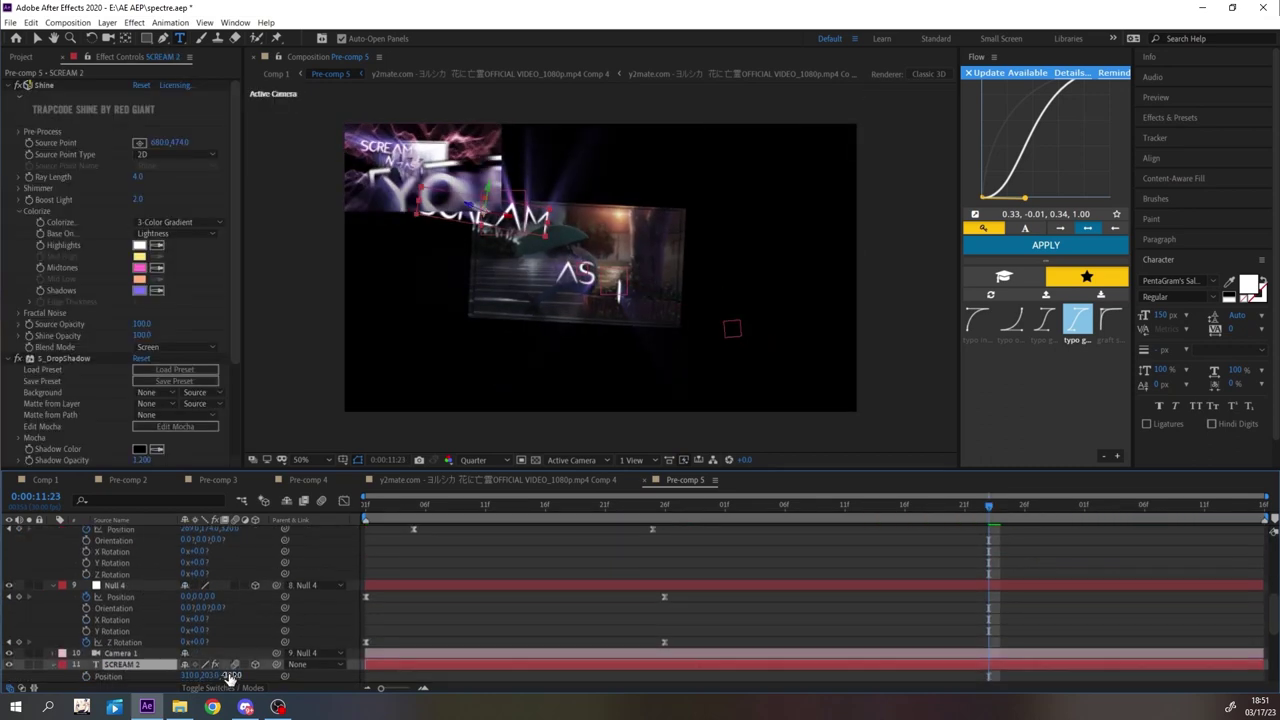
key(shift+r)
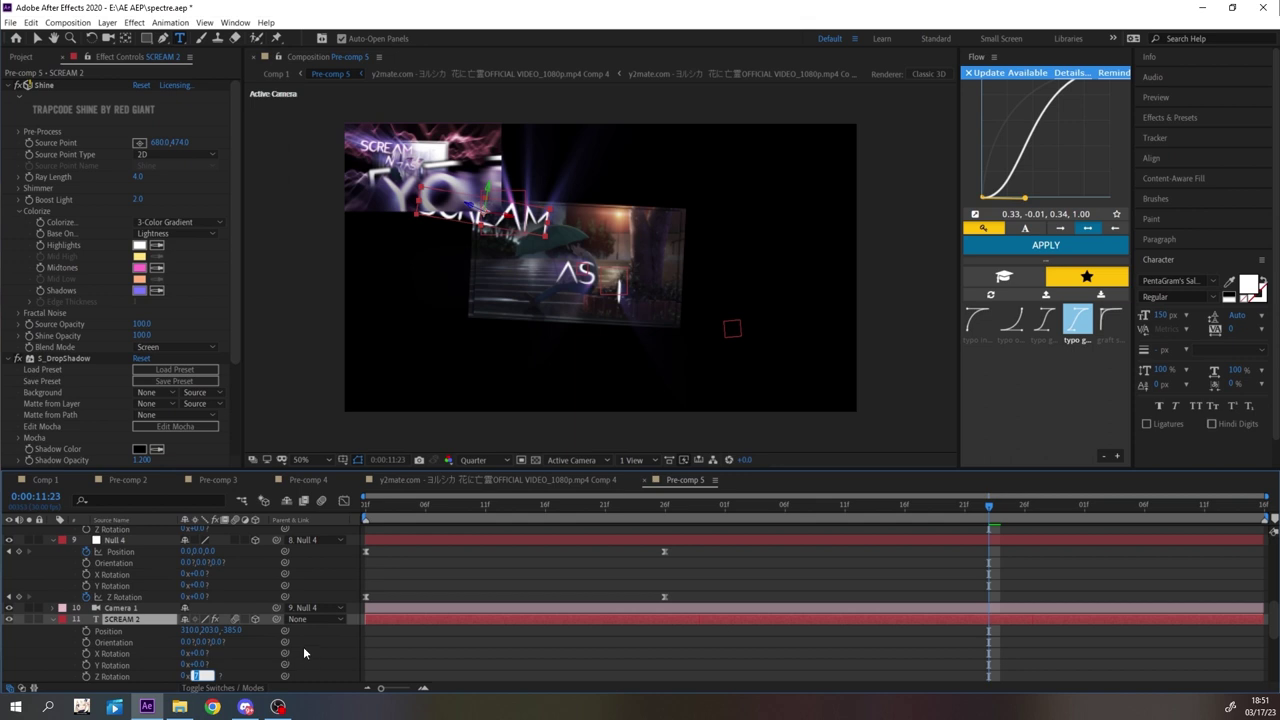
drag(217, 677, 201, 681)
key(Delete)
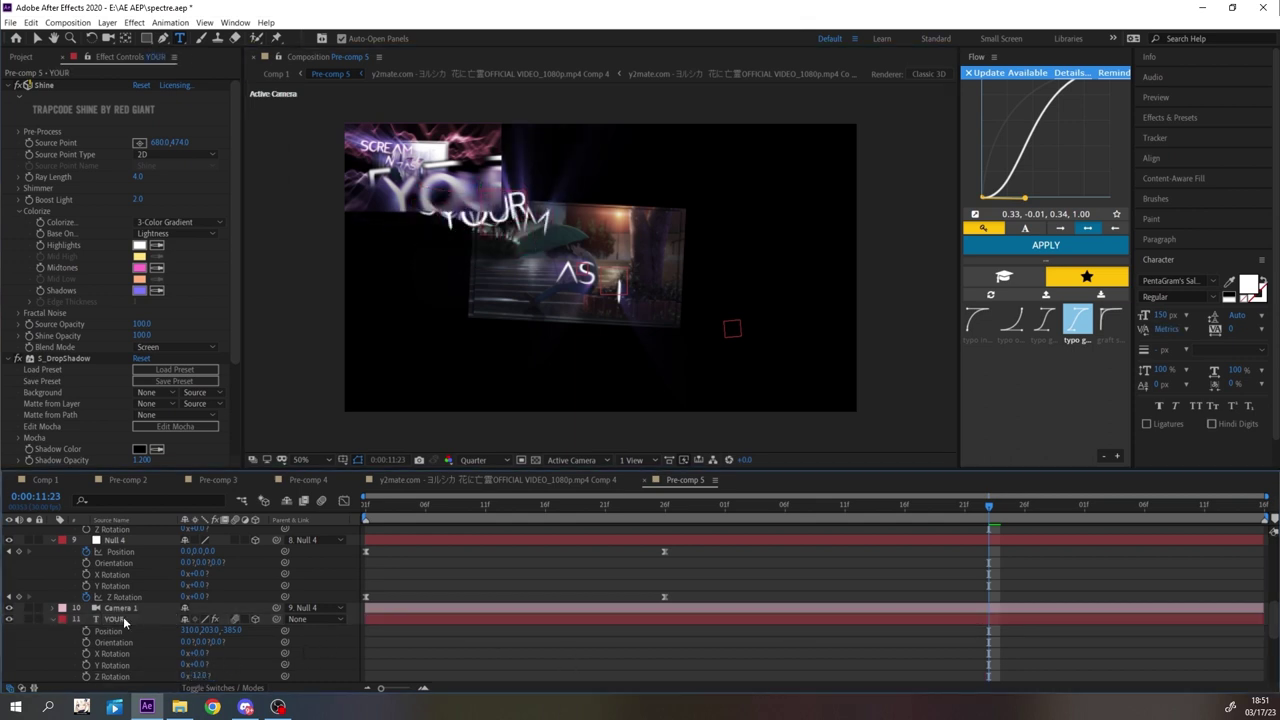
- Reposition the "YOUR" text to about X 1415, Y 714, Z -1290 and preview the shot
click(123, 616)
key(p)
drag(857, 624, 112, 633)
drag(205, 631, 183, 628)
key(space)
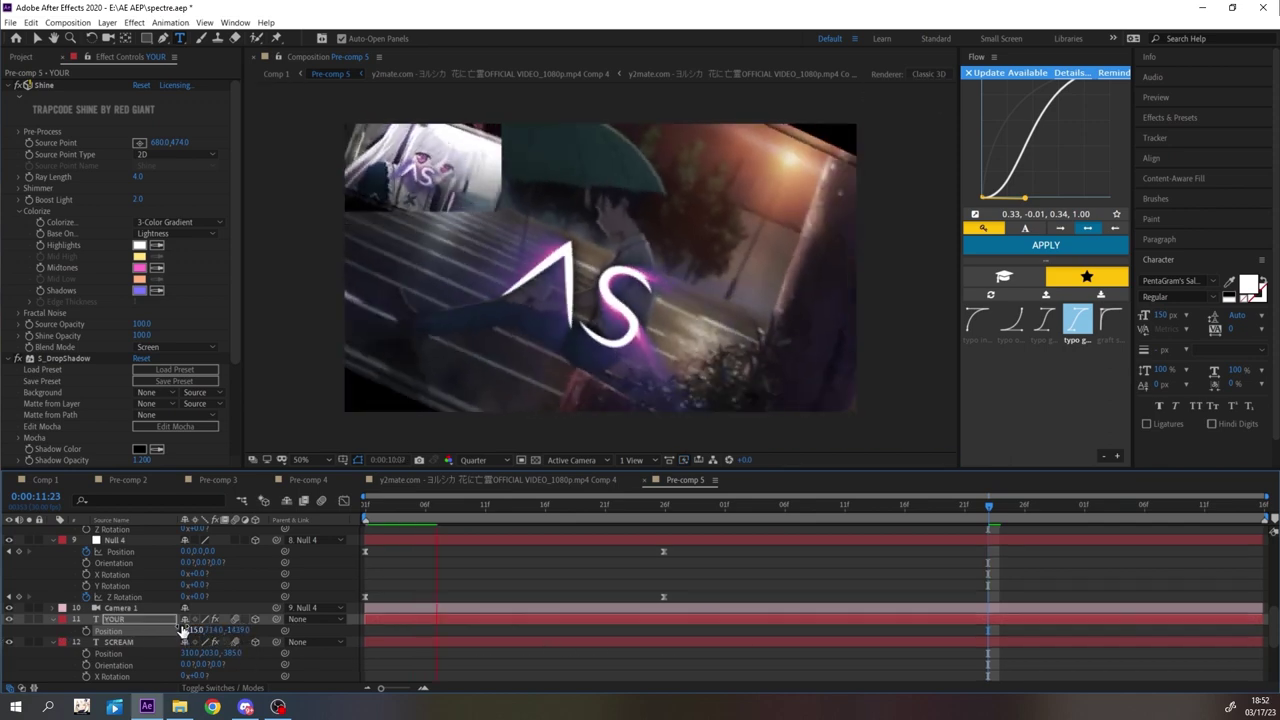
key(space)
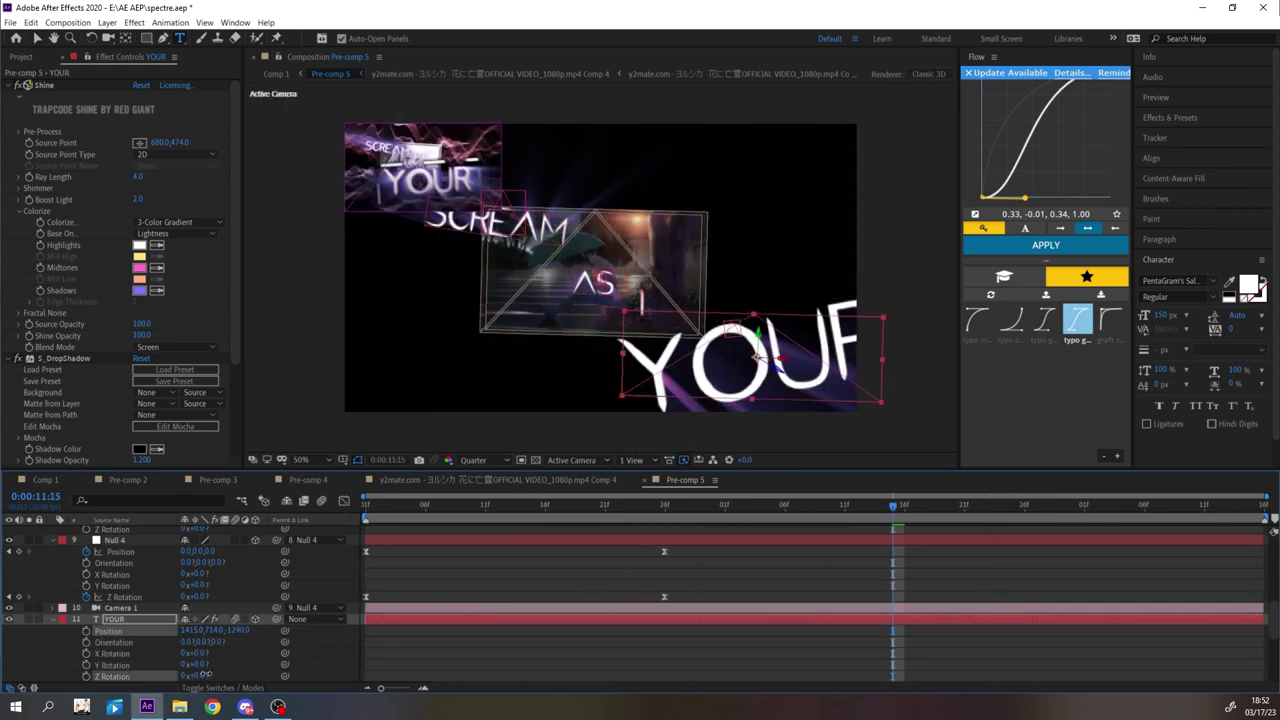
- Set the "YOUR" text's Z Rotation to -4°, move it to about X 1304, Y 680, and preview
drag(205, 675, 202, 675)
key(v)
drag(784, 357, 711, 312)
key(space)
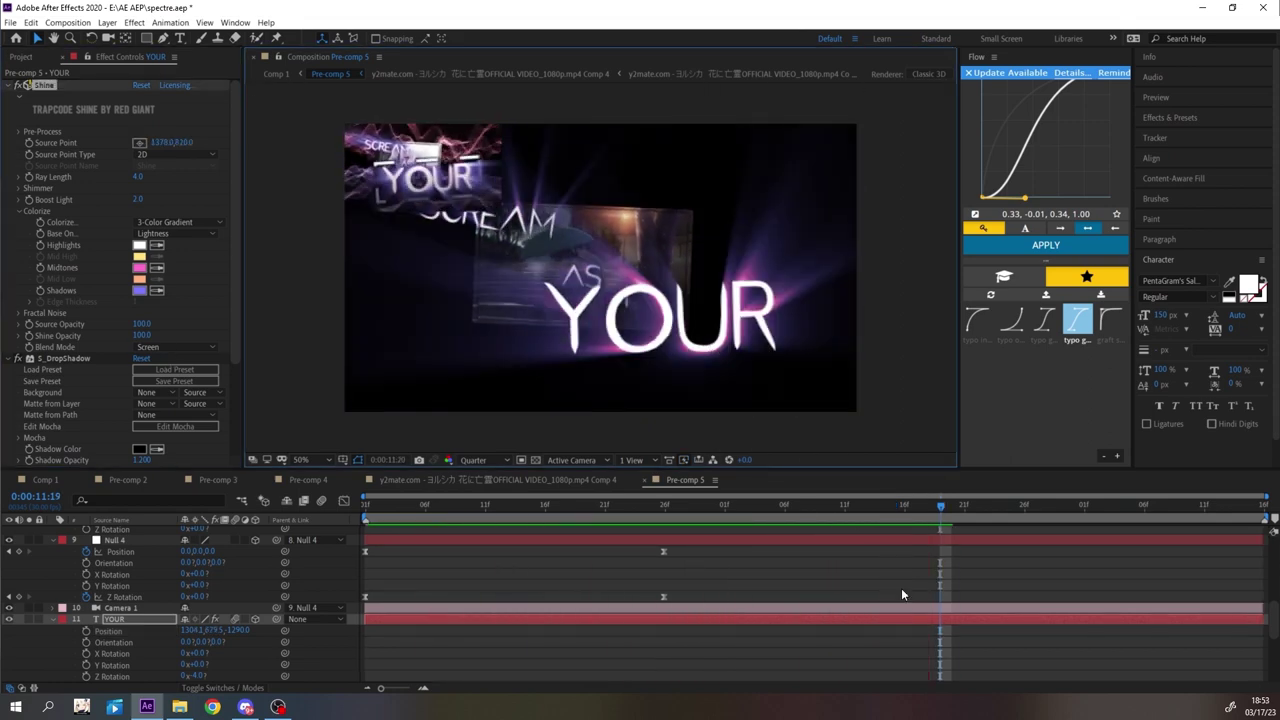
scroll(900, 585, up, 5)
key(space)
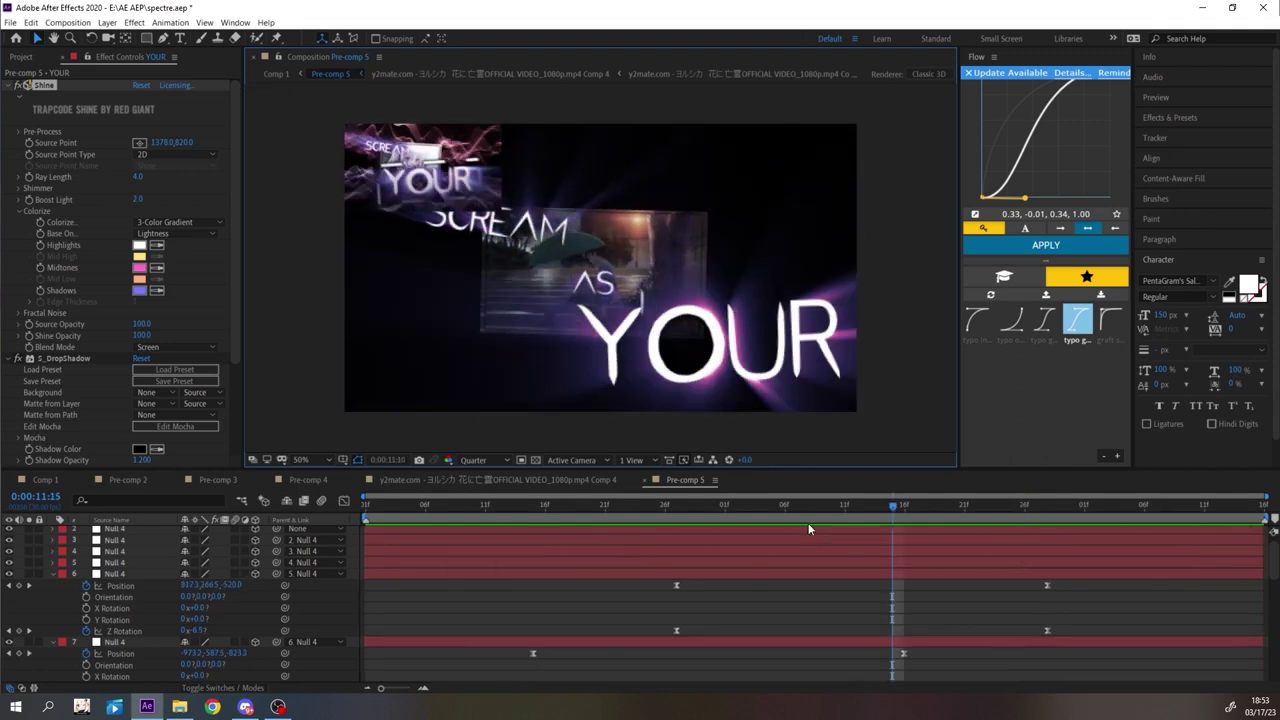
- Shift the layer 6 null's last keyframes to 0:00:11:23, reposition the "YOUR" text in the frame, and preview
click(1047, 508)
drag(1075, 590, 1036, 637)
drag(1048, 631, 990, 632)
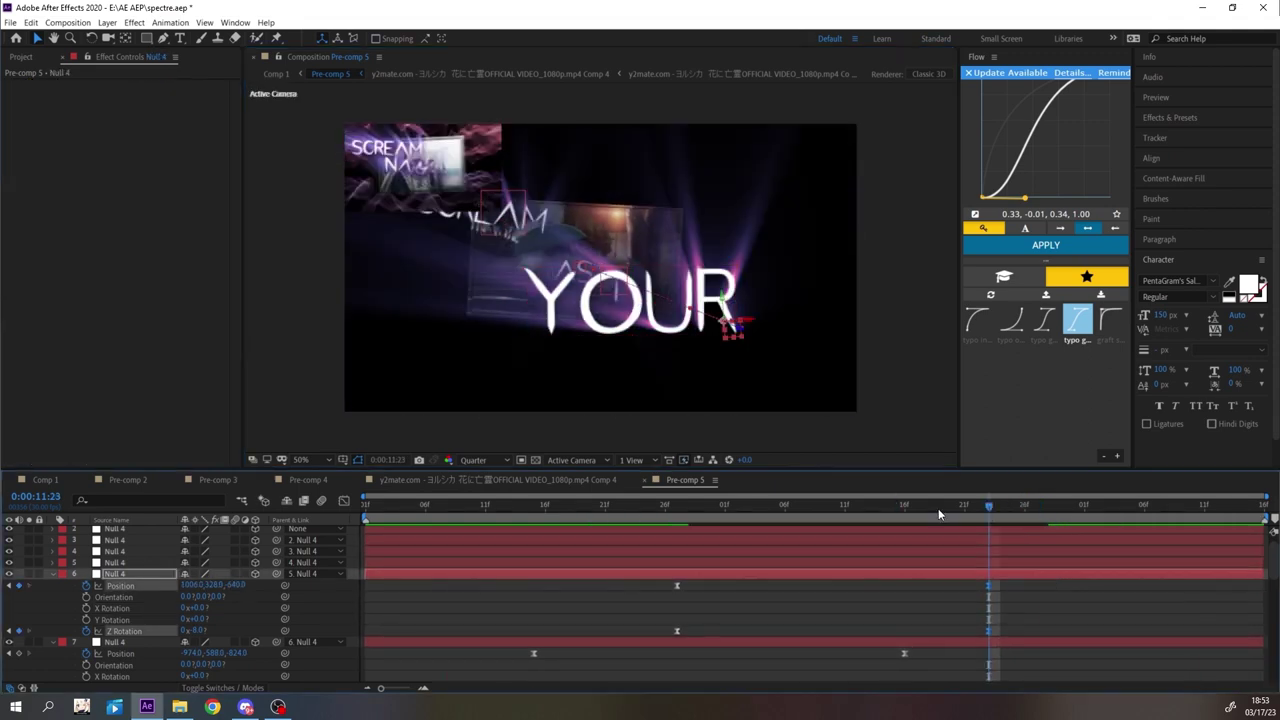
drag(632, 302, 691, 328)
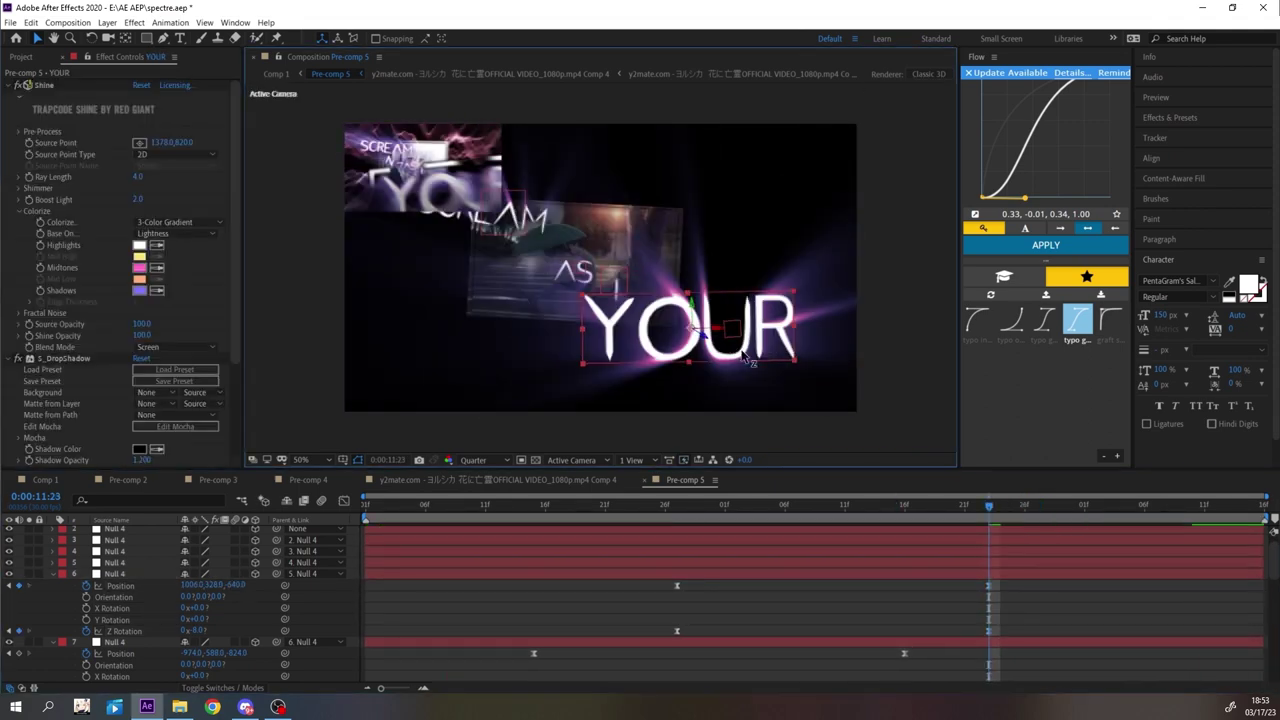
key(space)
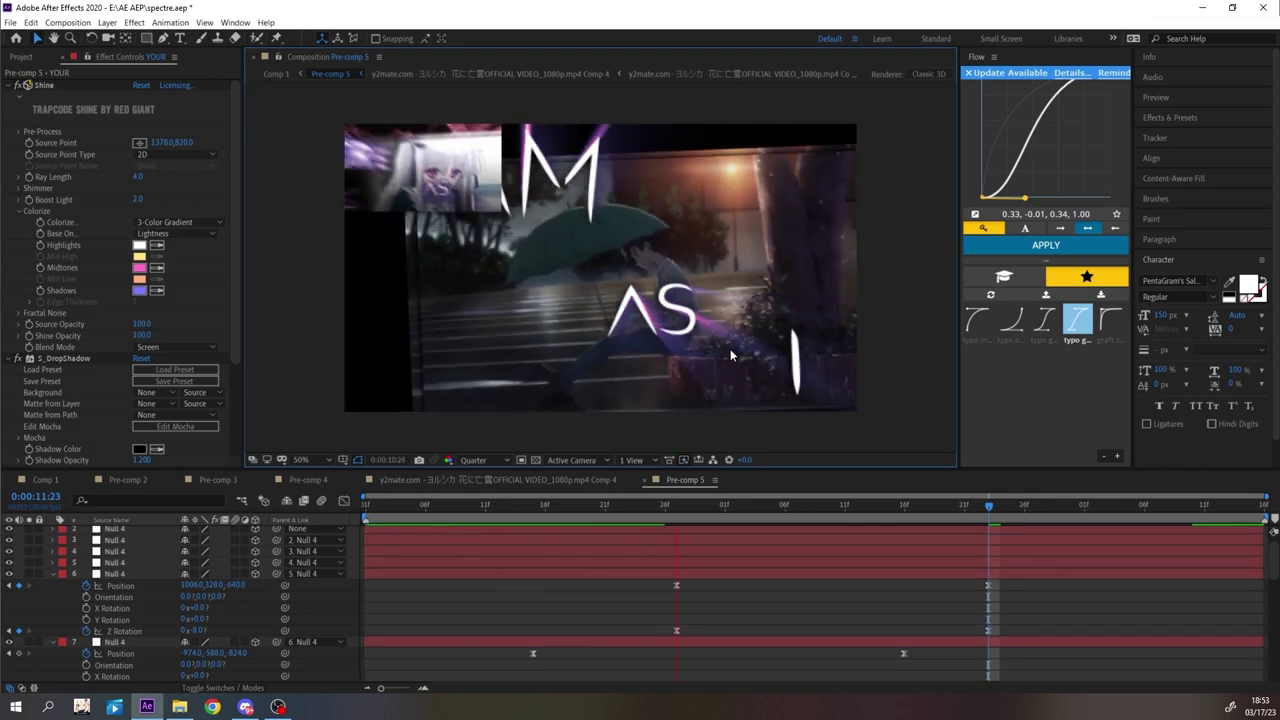
- Shift the layer 6 null's first keyframes to 0:00:10:29, nudge the "YOUR" text, and preview the timing
click(675, 631)
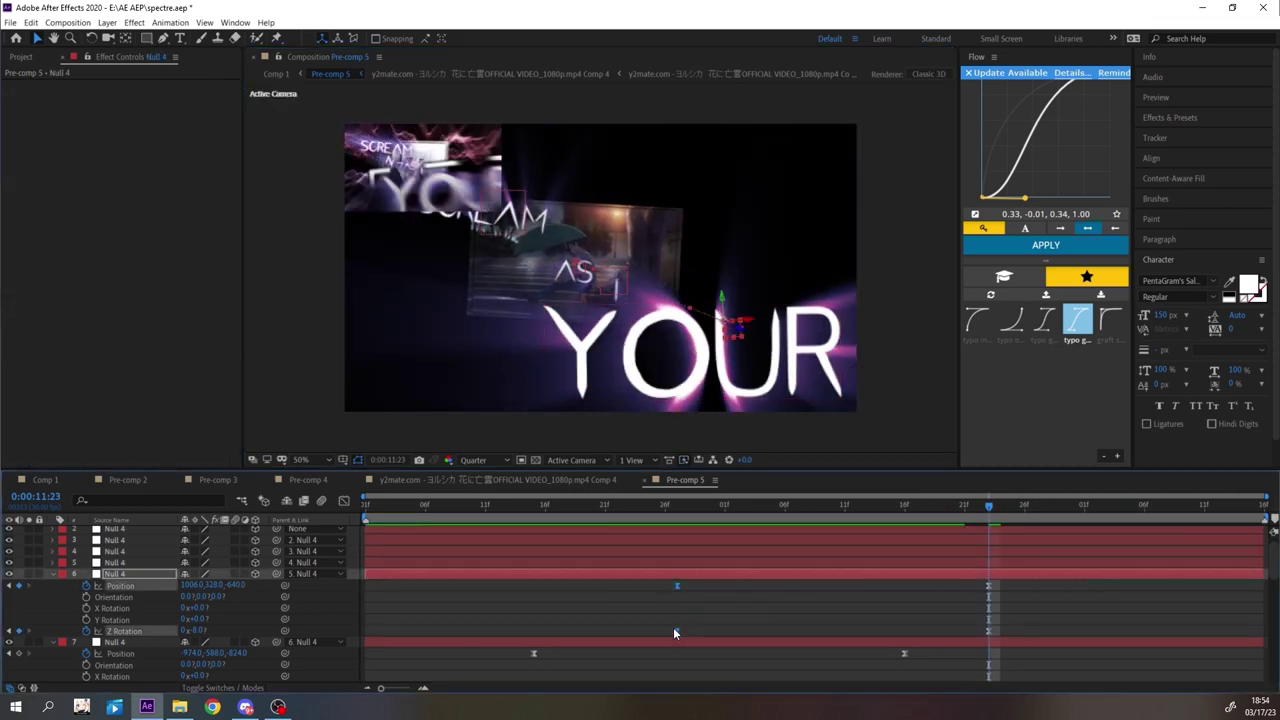
drag(719, 352, 693, 350)
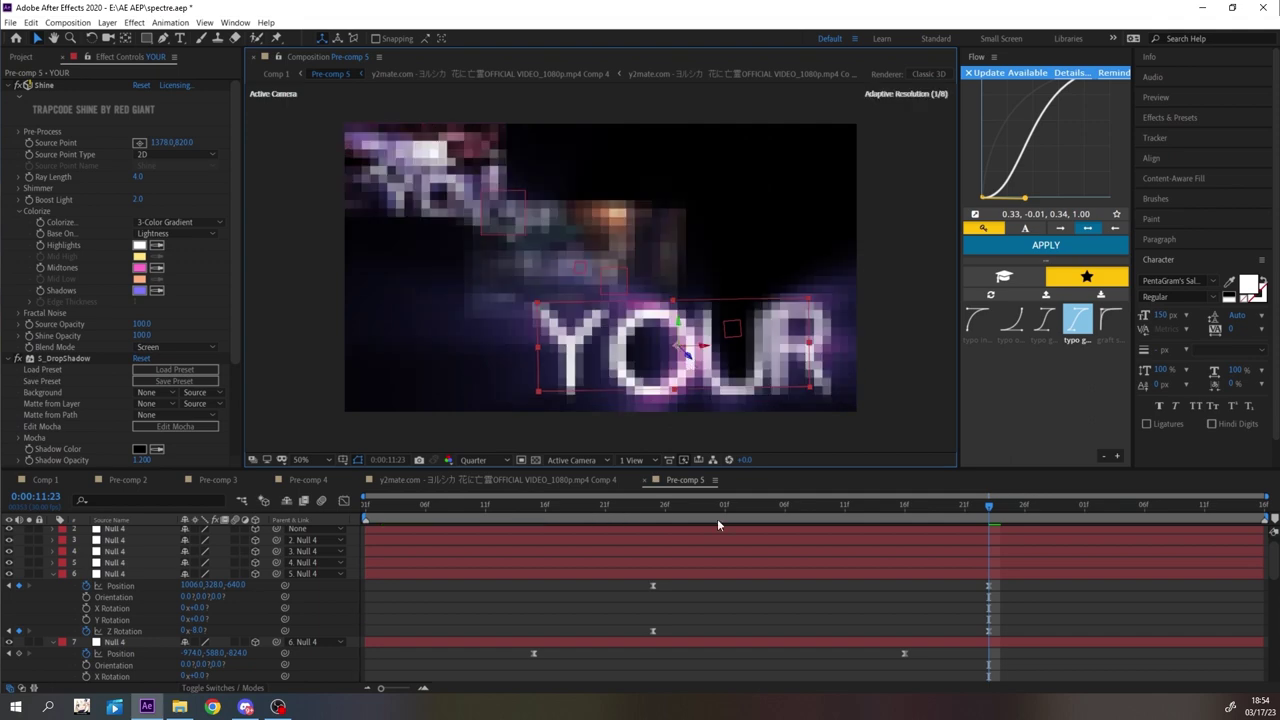
click(593, 506)
key(space)
key(space)
drag(658, 583, 646, 636)
drag(653, 630, 702, 628)
key(space)
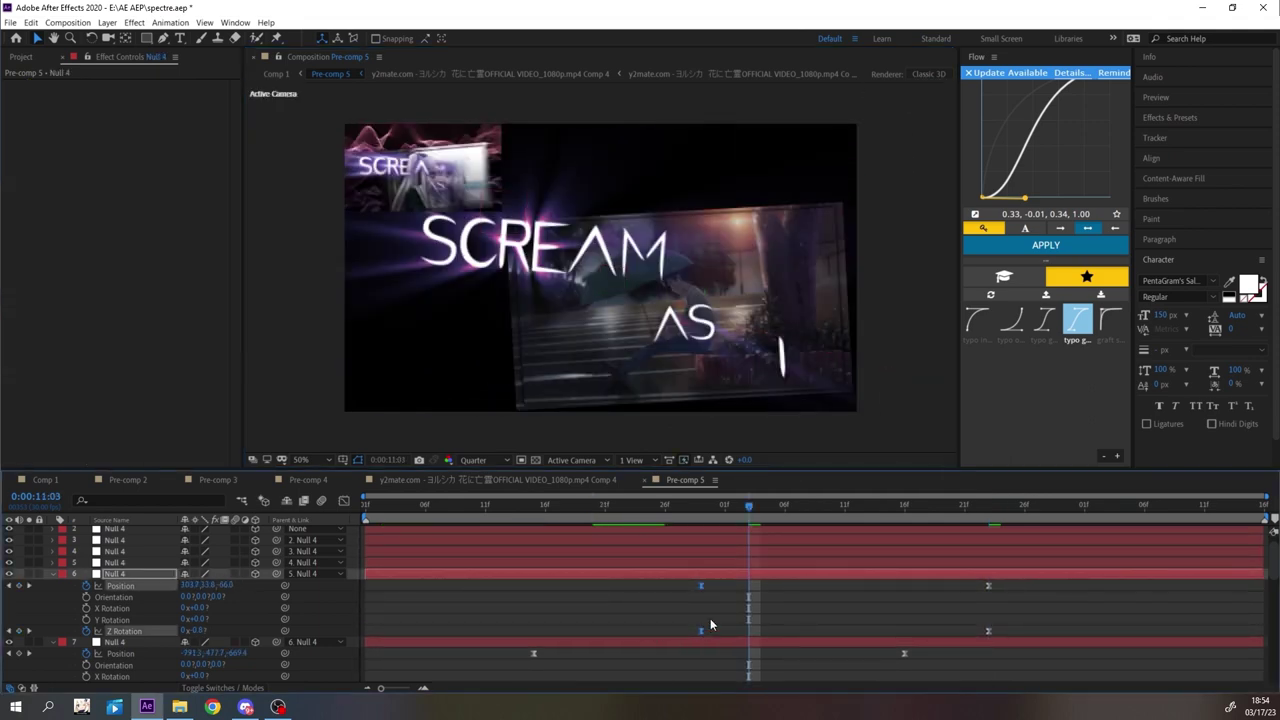
- Move the layer 6 null's last keyframes to 0:00:11:21, adjust the "YOUR" text's placement at 0:00:11:23, and preview
key(space)
drag(1001, 583, 964, 620)
click(988, 506)
drag(688, 319, 677, 313)
key(space)
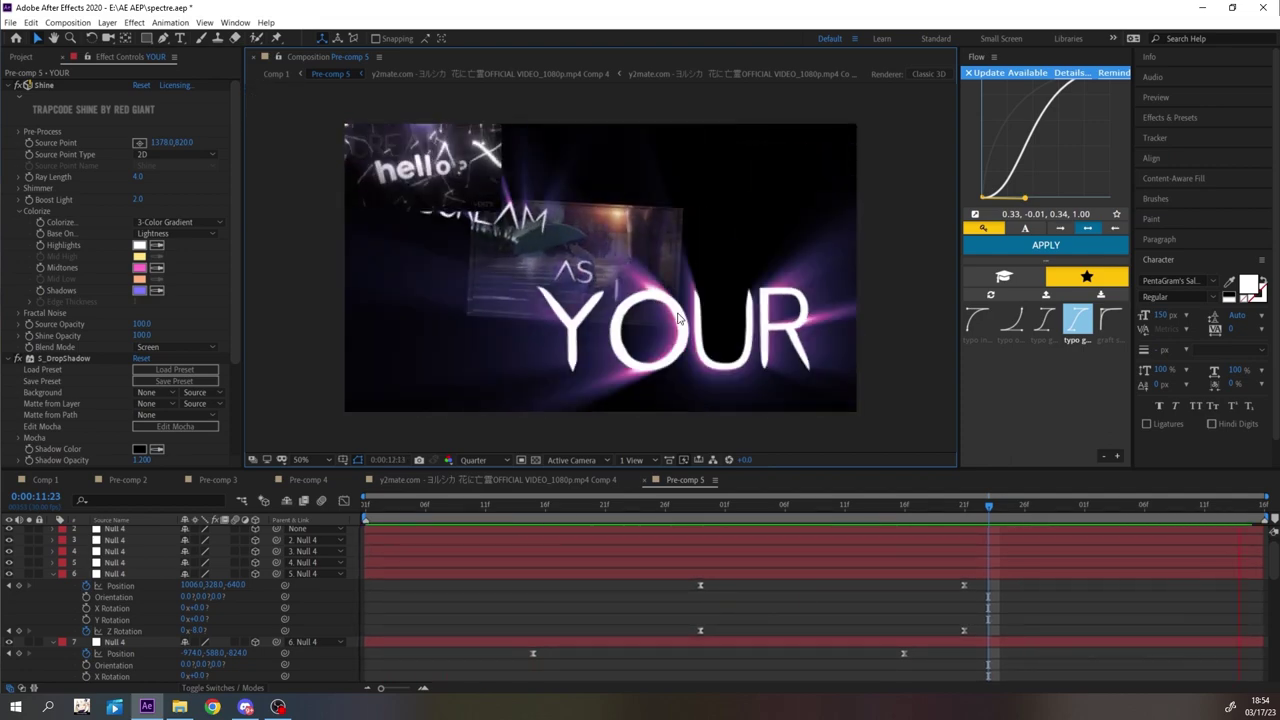
- Retime the layer 7 null's last keyframes to 0:00:11:11 and the layer 6 null's keyframes to 0:00:10:26 and 0:00:11:24, previewing the motion
scroll(620, 606, down, 2)
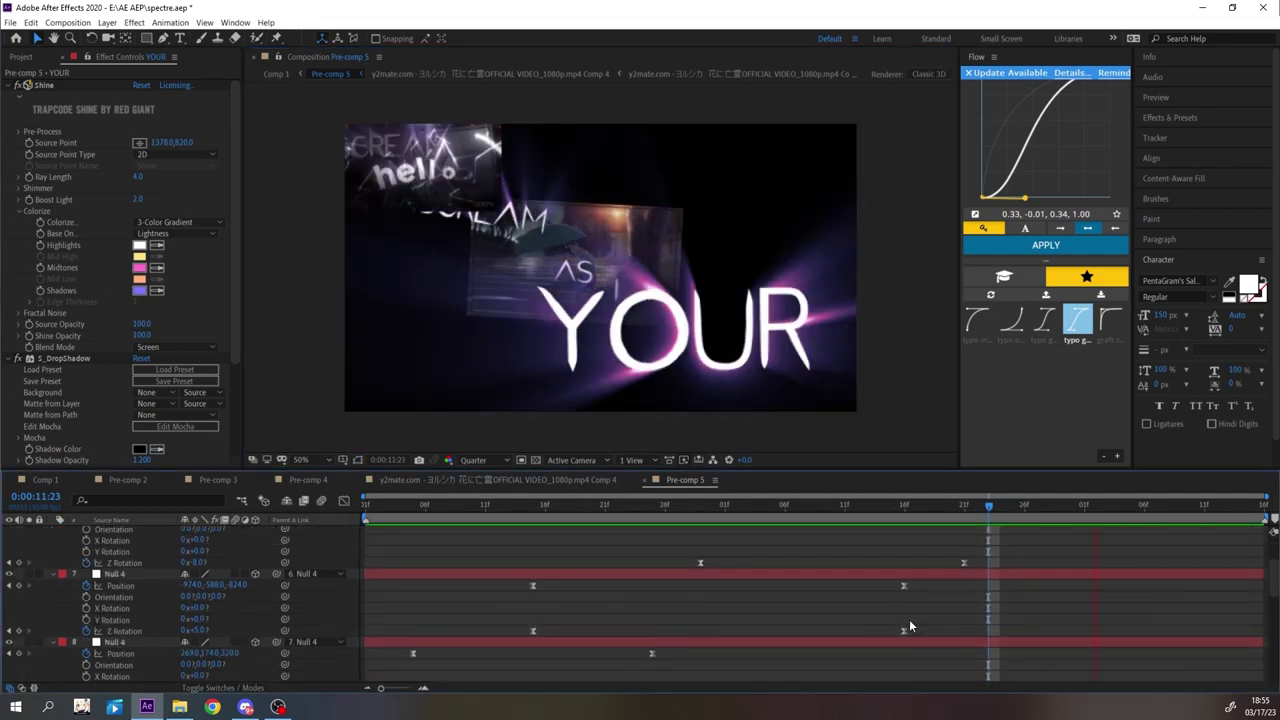
drag(912, 577, 873, 636)
scroll(841, 622, up, 2)
drag(684, 578, 716, 637)
drag(700, 631, 665, 631)
drag(934, 579, 998, 635)
click(447, 511)
key(space)
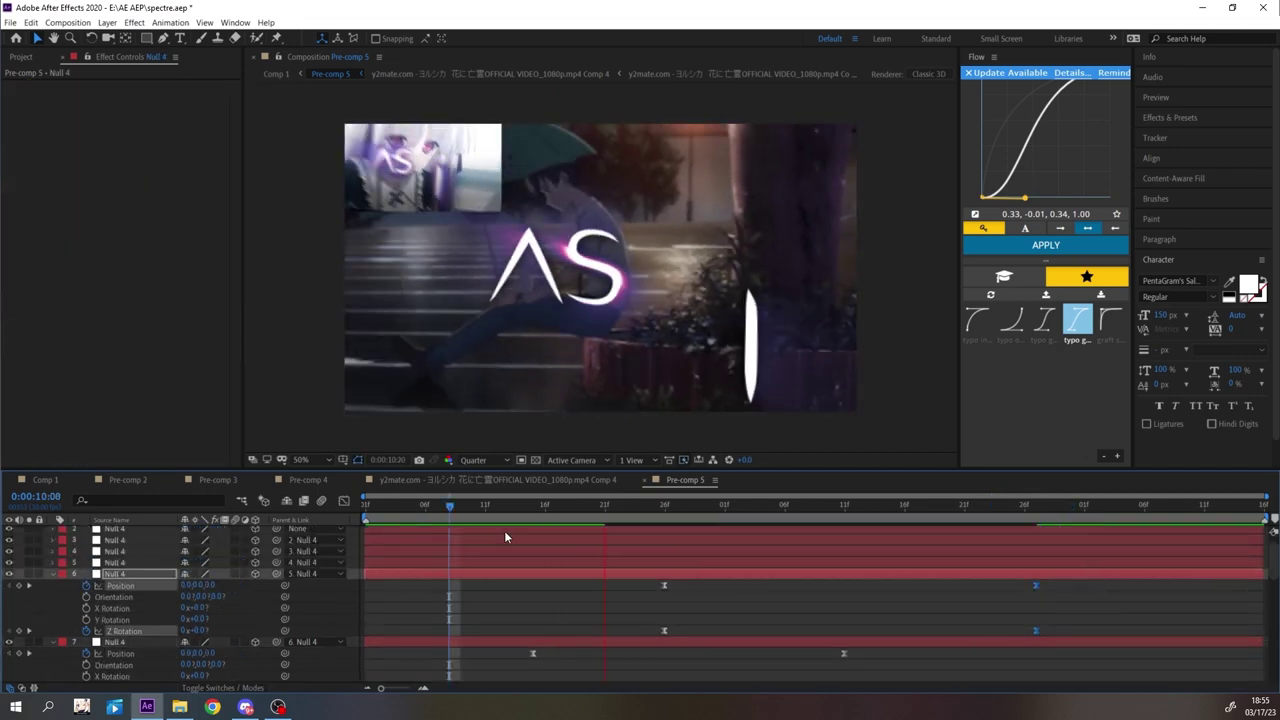
key(space)
drag(1037, 587, 1004, 593)
- Keyframe the layer 5 null's Position and Z Rotation from 0:00:11:12, setting X to about -604 and Z Rotation to 12° at 0:00:12:10
click(114, 563)
key(p)
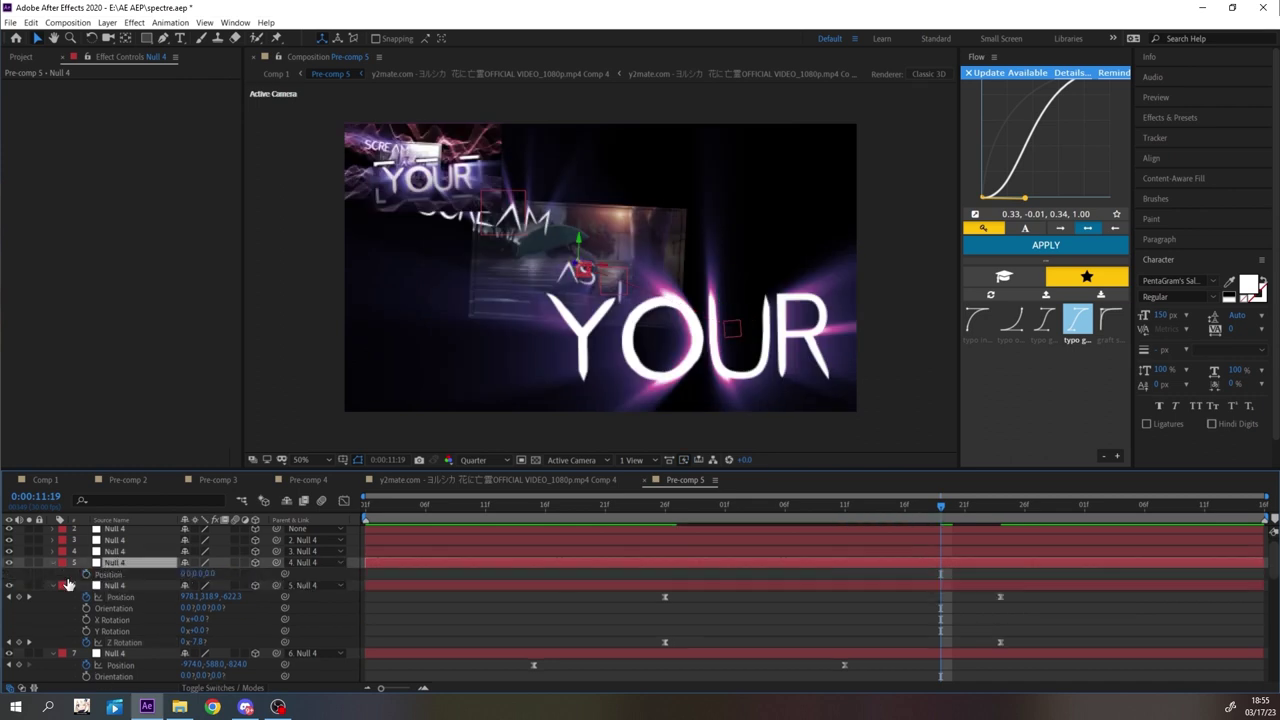
key(ctrl+v)
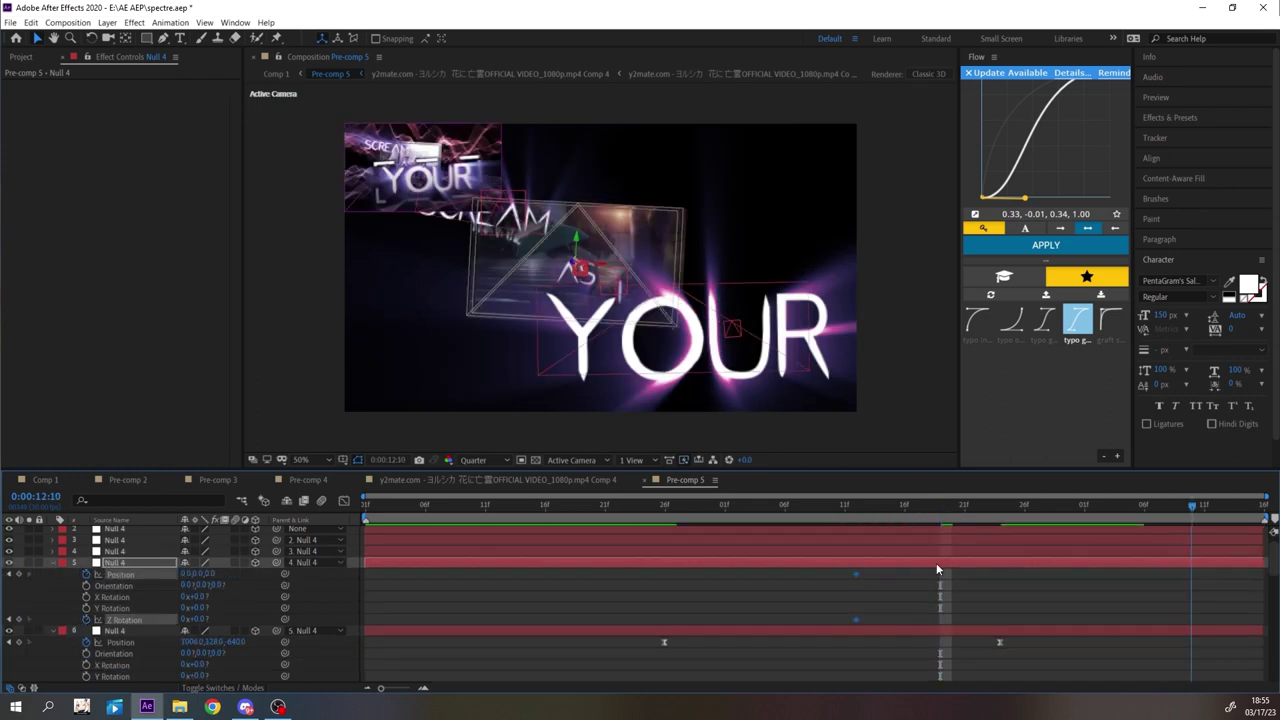
drag(187, 574, 5, 574)
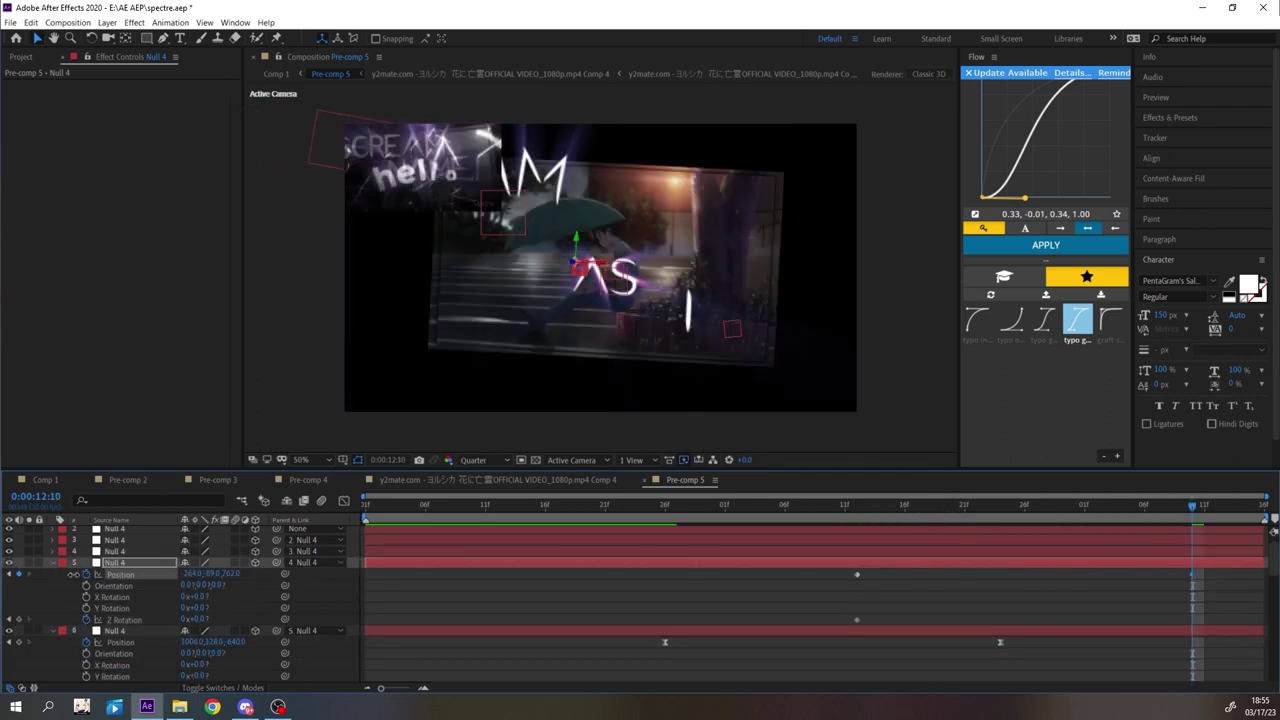
drag(189, 574, 82, 574)
drag(197, 620, 213, 620)
drag(235, 574, 196, 618)
drag(248, 573, 271, 574)
- Ease the layer 5 null's keyframes, shift its last ones to 0:00:12:16, and preview the shot
drag(1088, 578, 1222, 628)
drag(1192, 620, 1264, 620)
key(space)
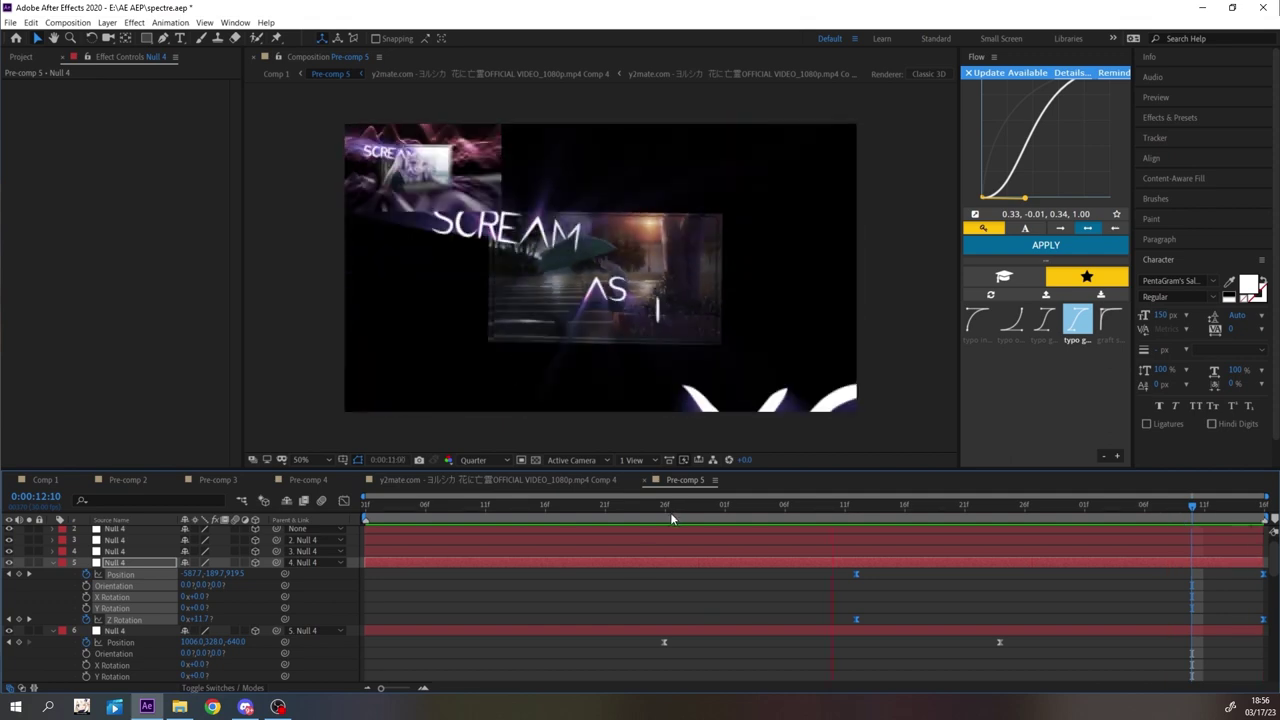
- At 0:00:11:17, reposition the "YOUR" text to suit the new camera move and preview
scroll(430, 601, down, 3)
click(917, 506)
click(757, 366)
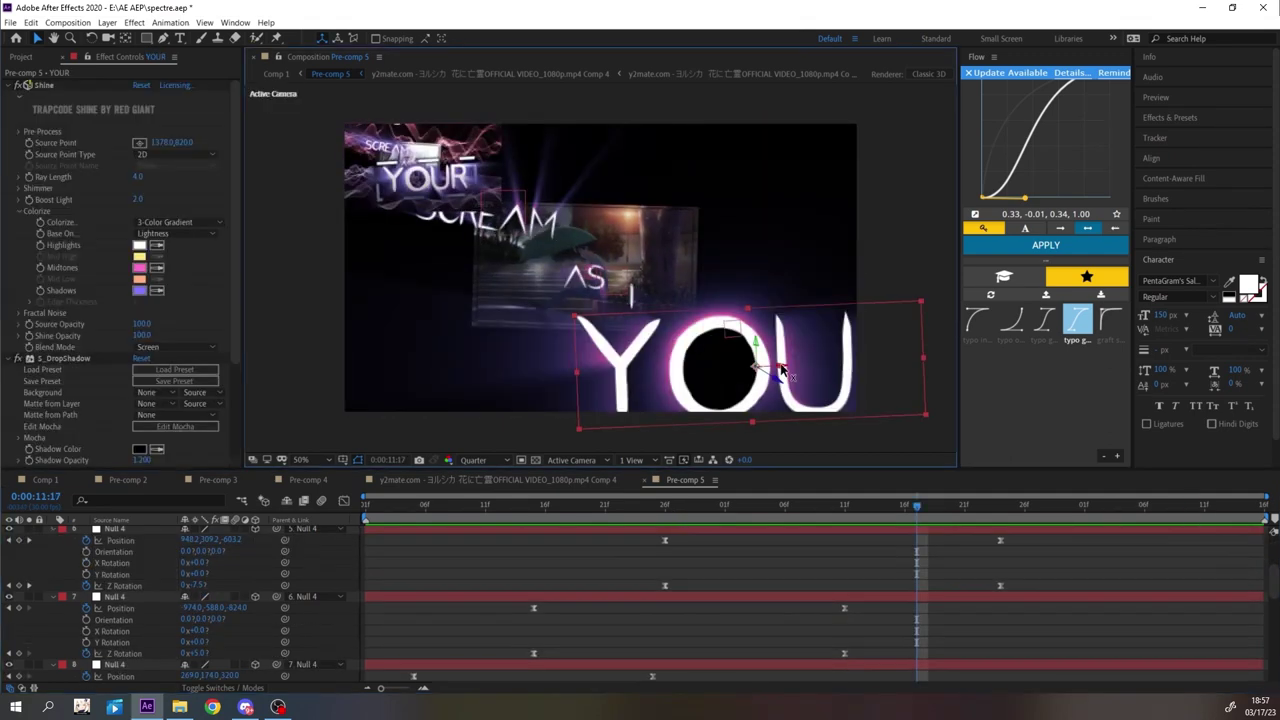
drag(765, 376, 661, 373)
key(space)
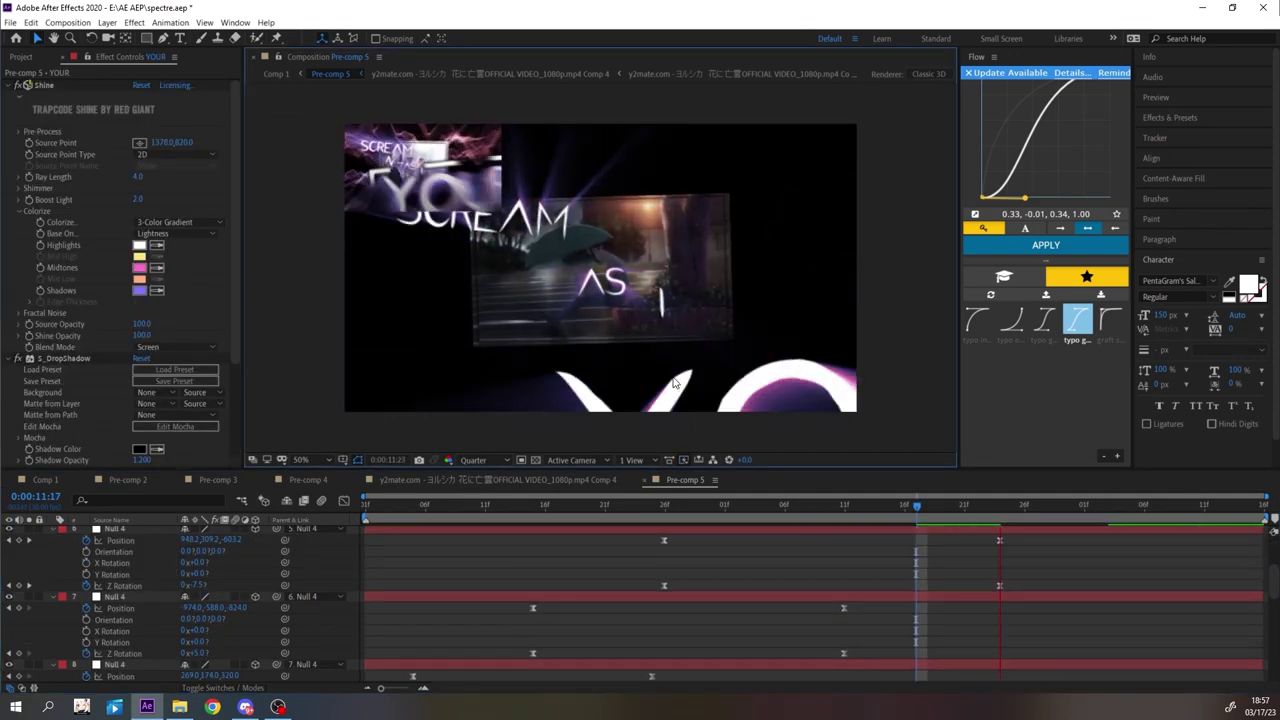
key(space)
key(space)
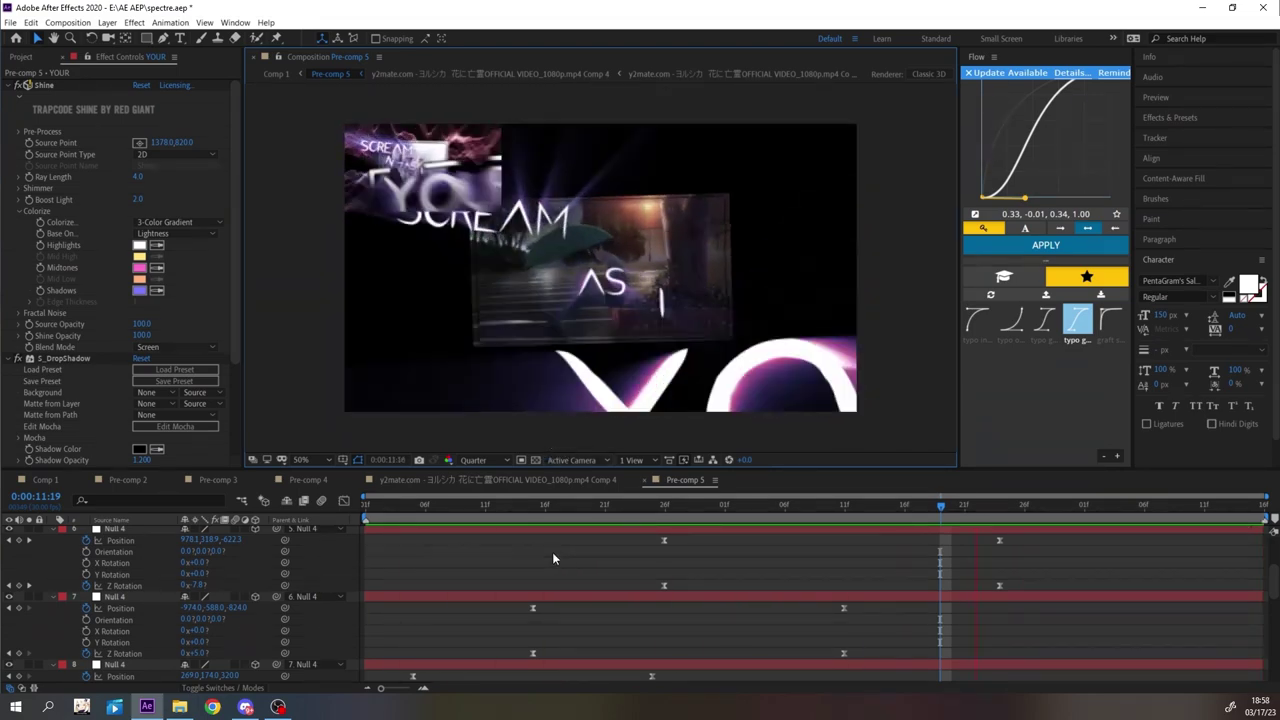
- At the layer 5 null's last keyframe, 0:00:12:16, set its Z Rotation to 6° and preview from 0:00:11:25
click(1243, 507)
scroll(240, 600, up, 3)
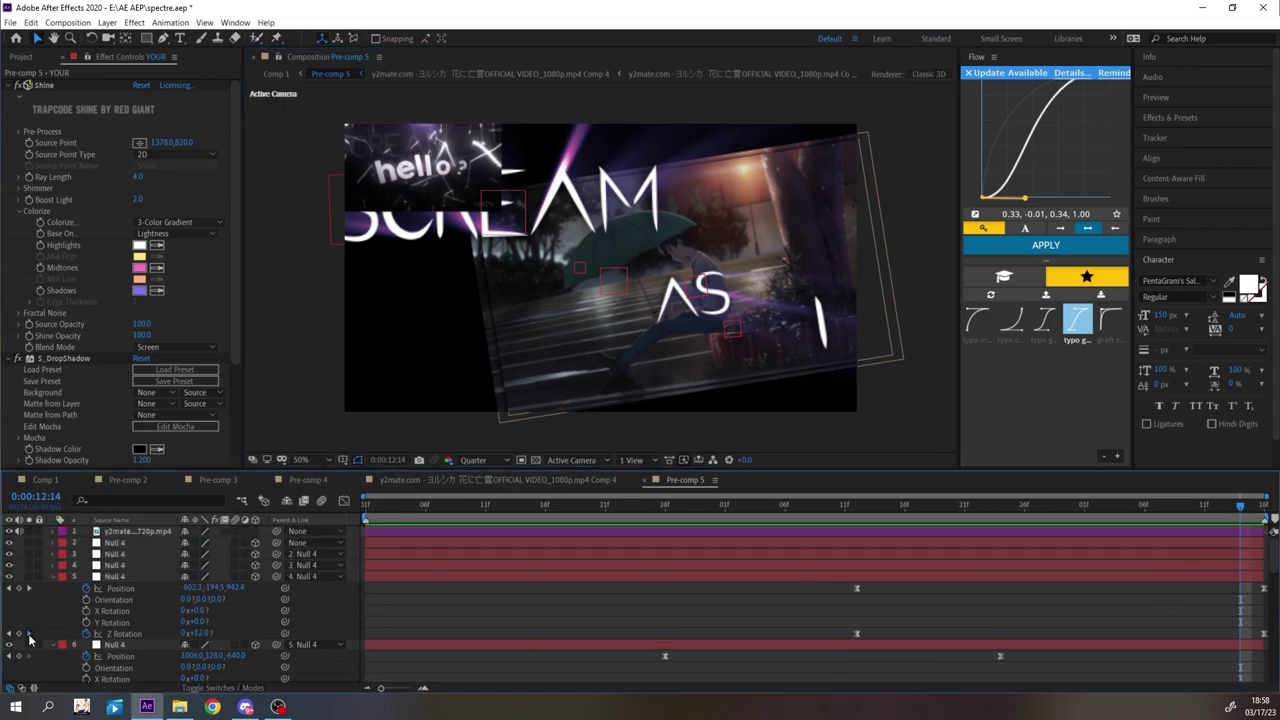
click(30, 634)
click(198, 634)
text(6)
key(Return)
click(1013, 508)
key(space)
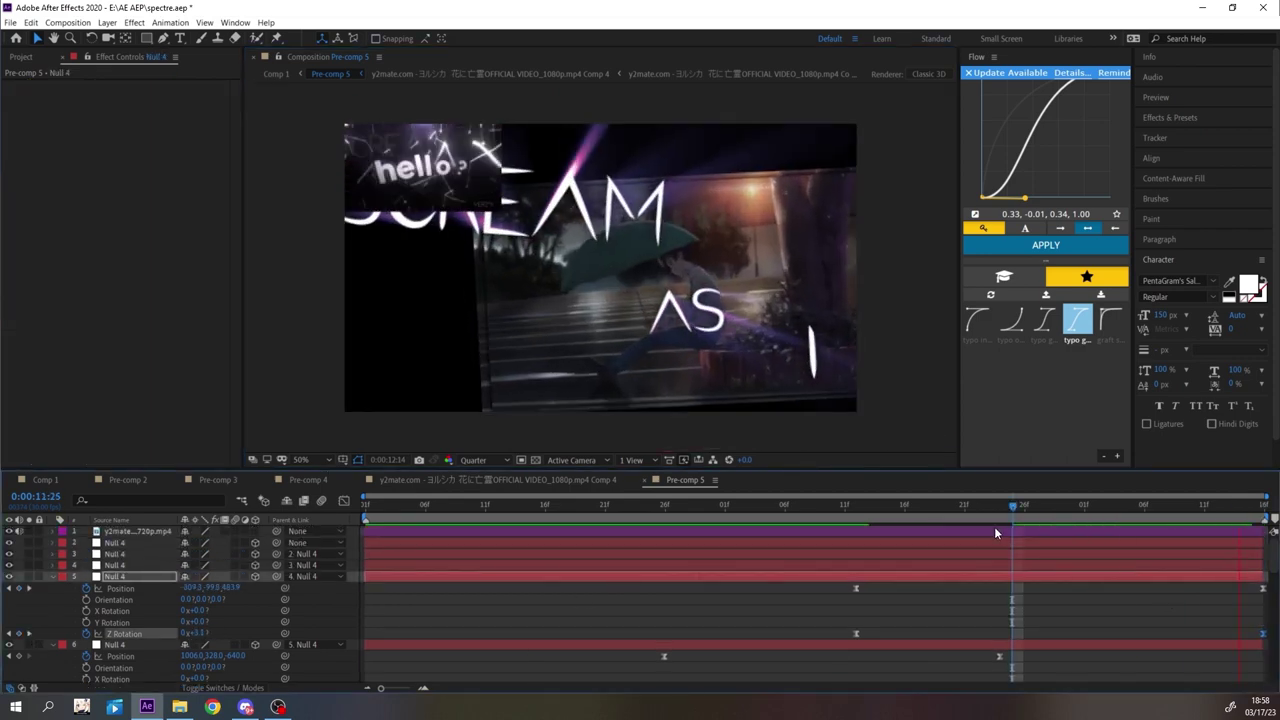
key(space)
- Set the layer 5 null's last Position keyframe to -604, -244, 979, keep its last keyframes at 0:00:12:16, and preview
drag(1271, 585, 1243, 635)
key(alt+Left)
key(alt+Left)
drag(213, 588, 314, 576)
drag(199, 597, 259, 597)
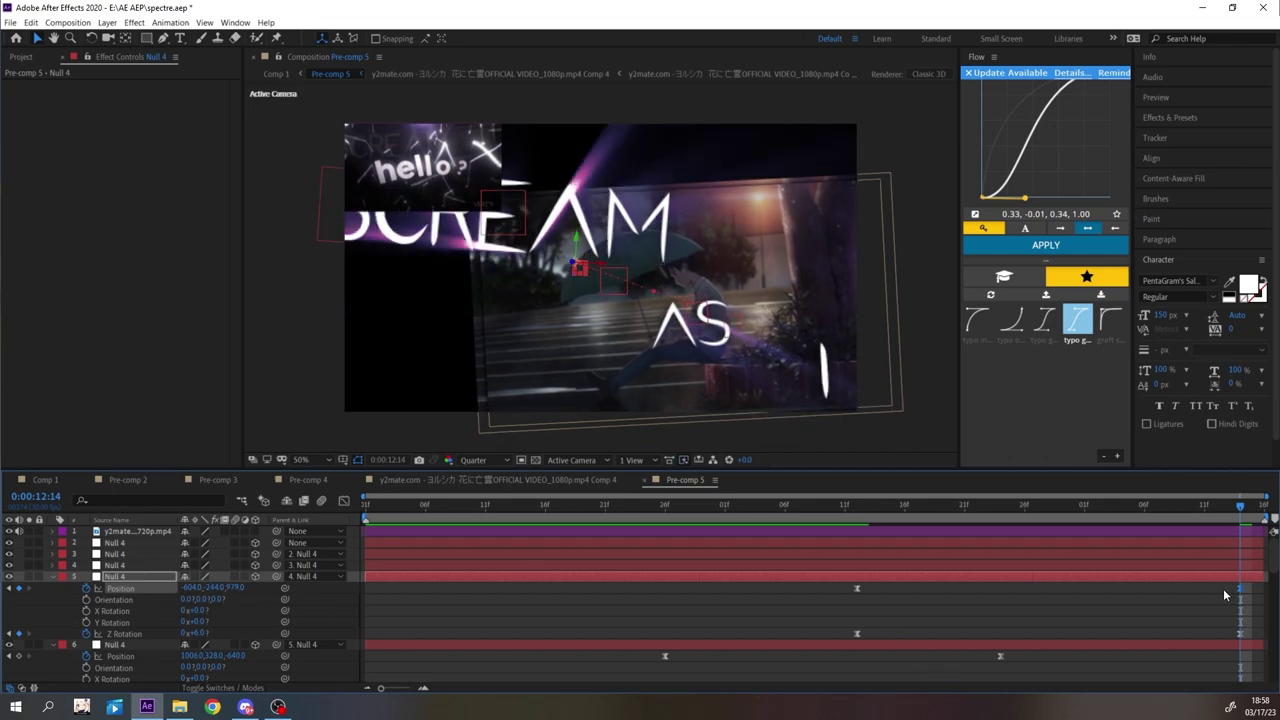
key(space)
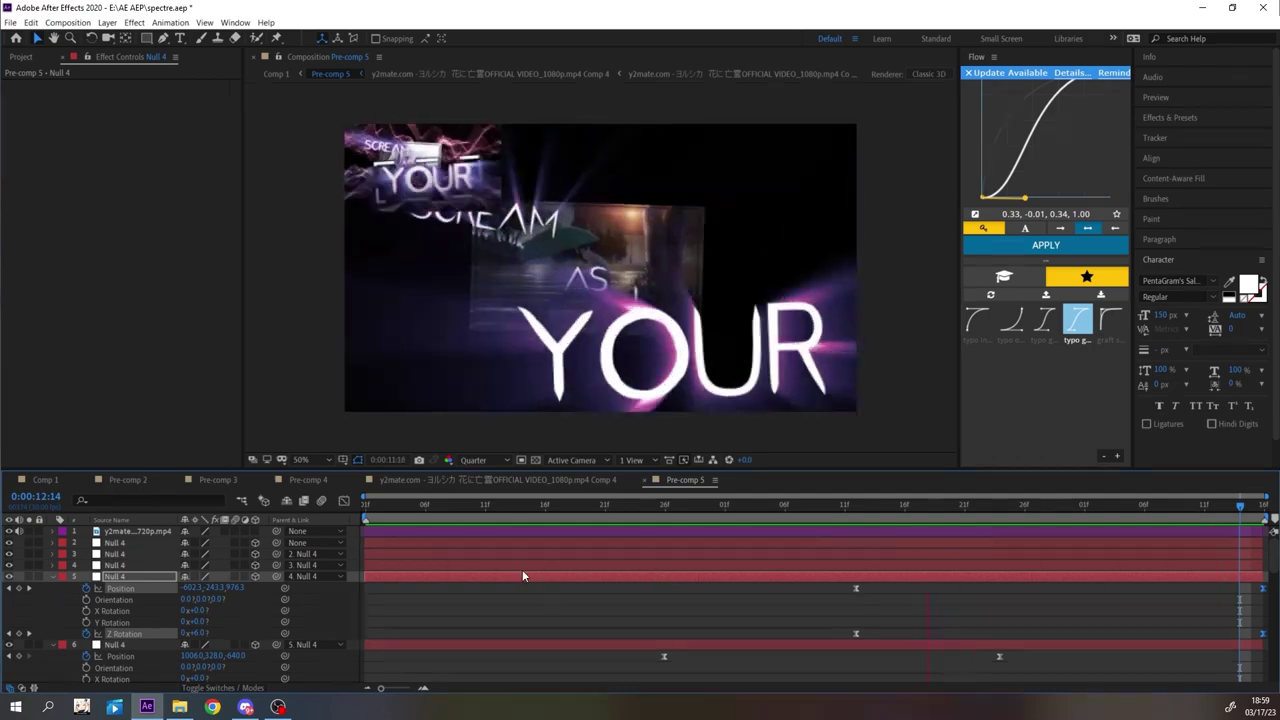
key(space)
- At 0:00:12:07, set the "SCREAM" text's Z Rotation to 3°
click(532, 615)
click(432, 230)
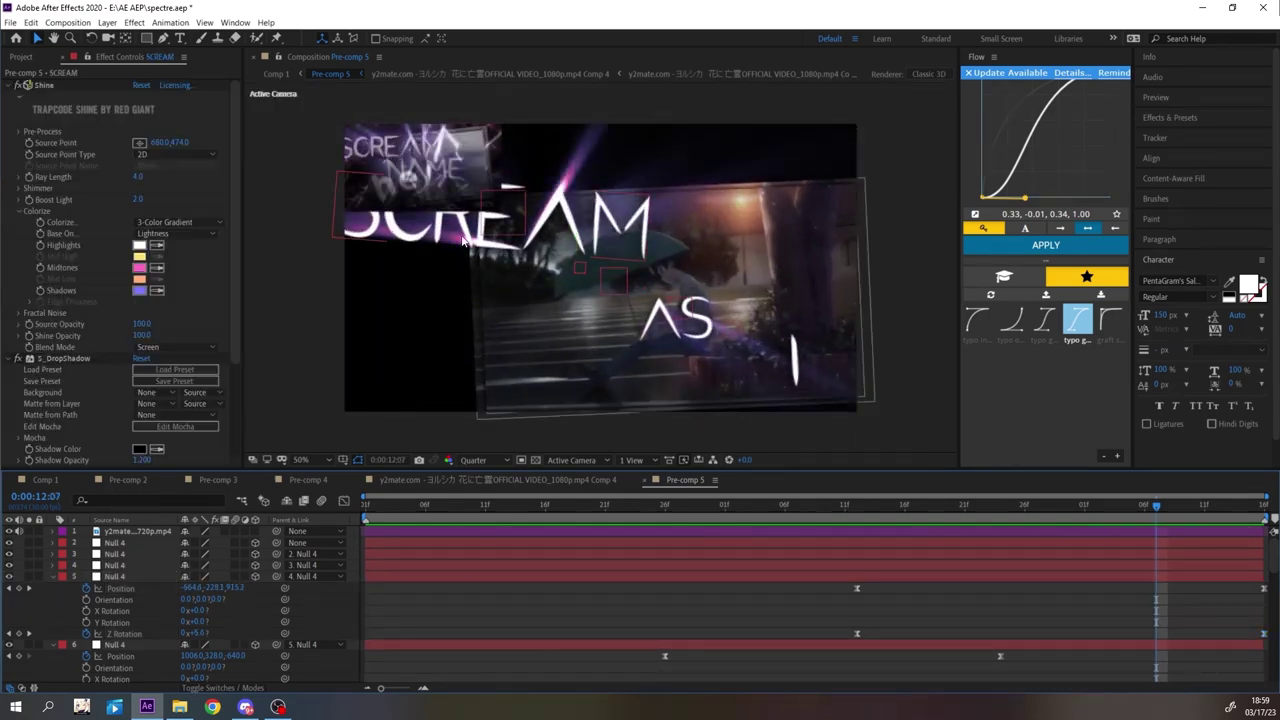
scroll(215, 611, down, 10)
drag(201, 619, 199, 619)
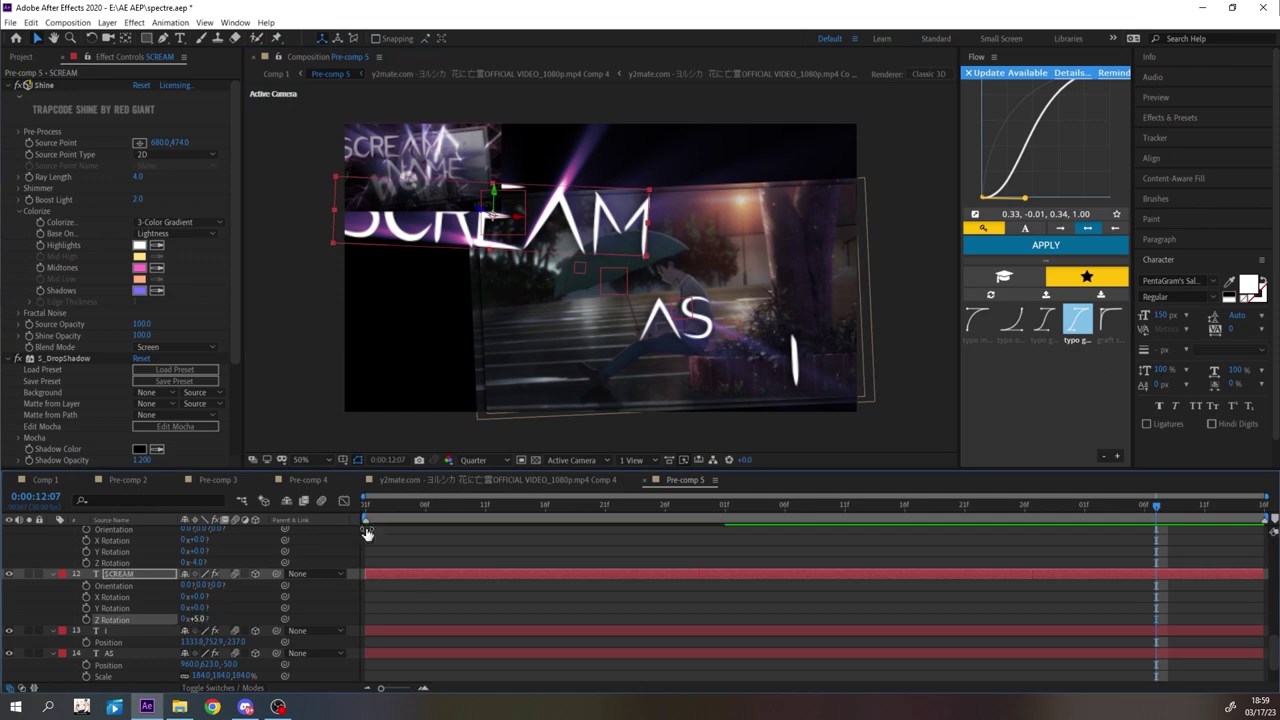
- Duplicate "SCREAM", place the copy below it, change its text to "NAME", and set its Shine source point to 958, 616
key(ctrl+d)
drag(493, 200, 609, 290)
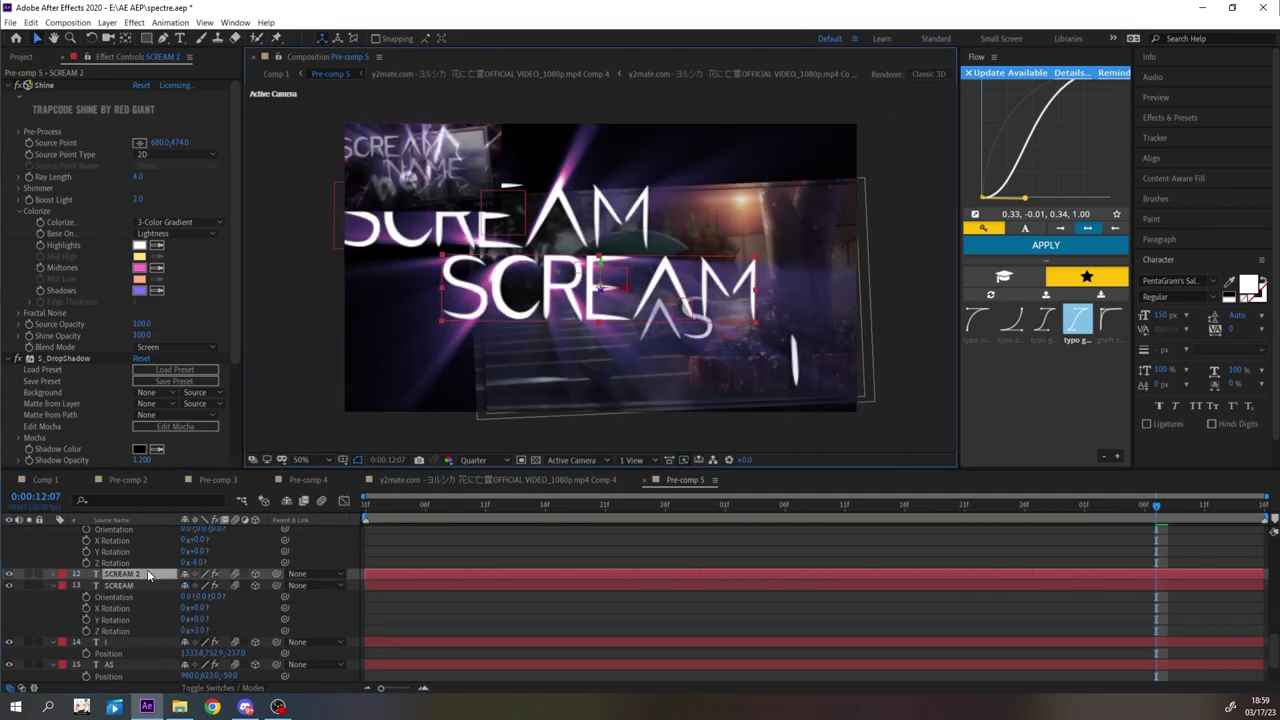
click(140, 143)
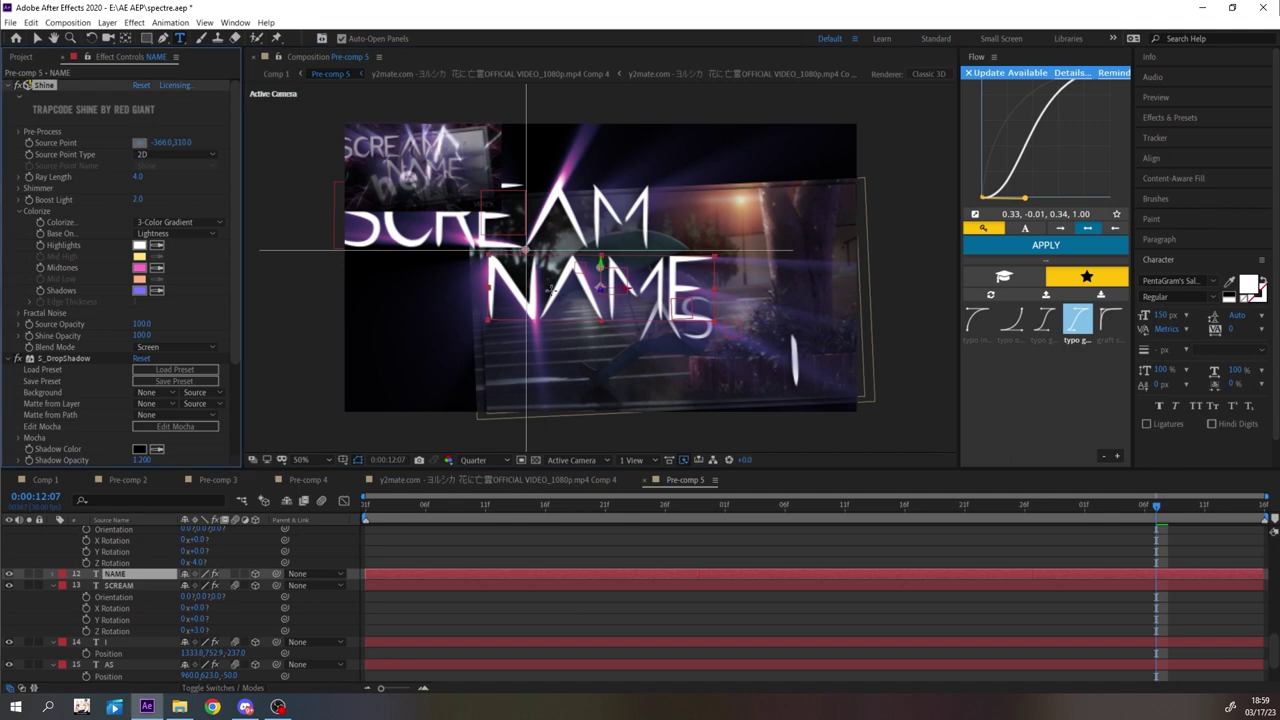
click(600, 288)
key(space)
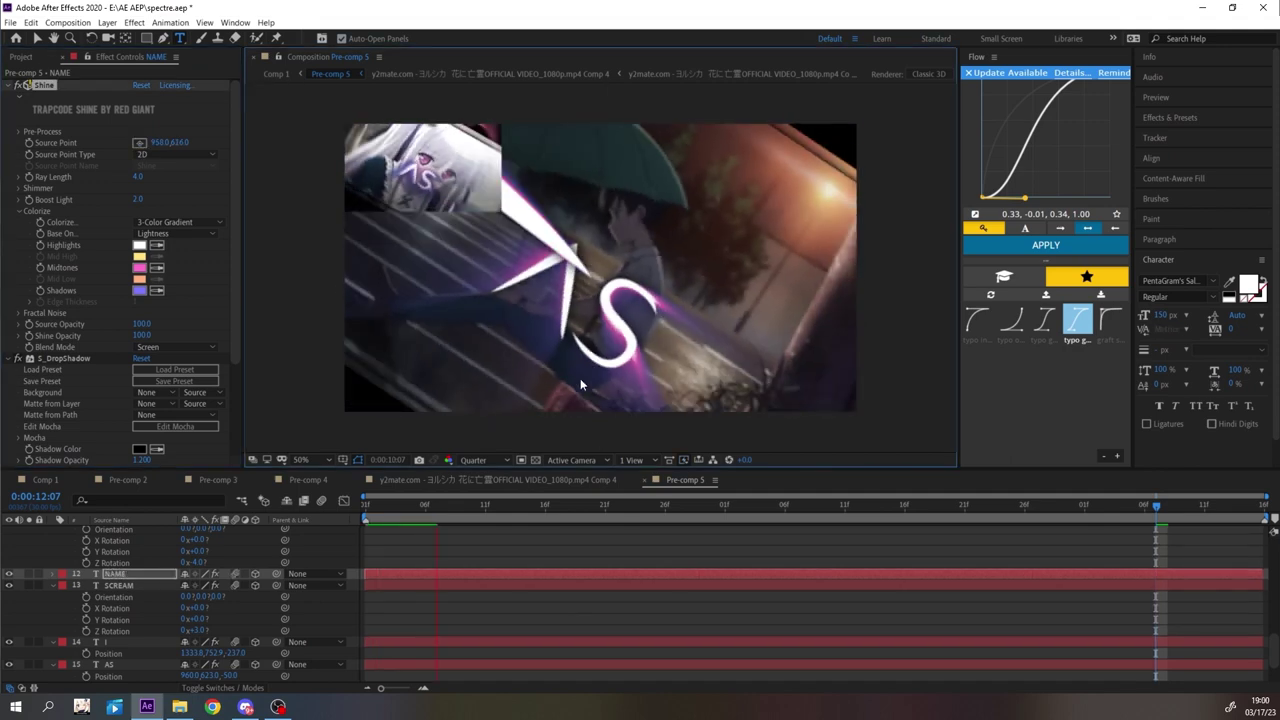
- Trim the "NAME" layer so it starts at 0:00:11:17 and preview the shot from the beginning
drag(365, 574, 920, 569)
click(367, 507)
key(space)
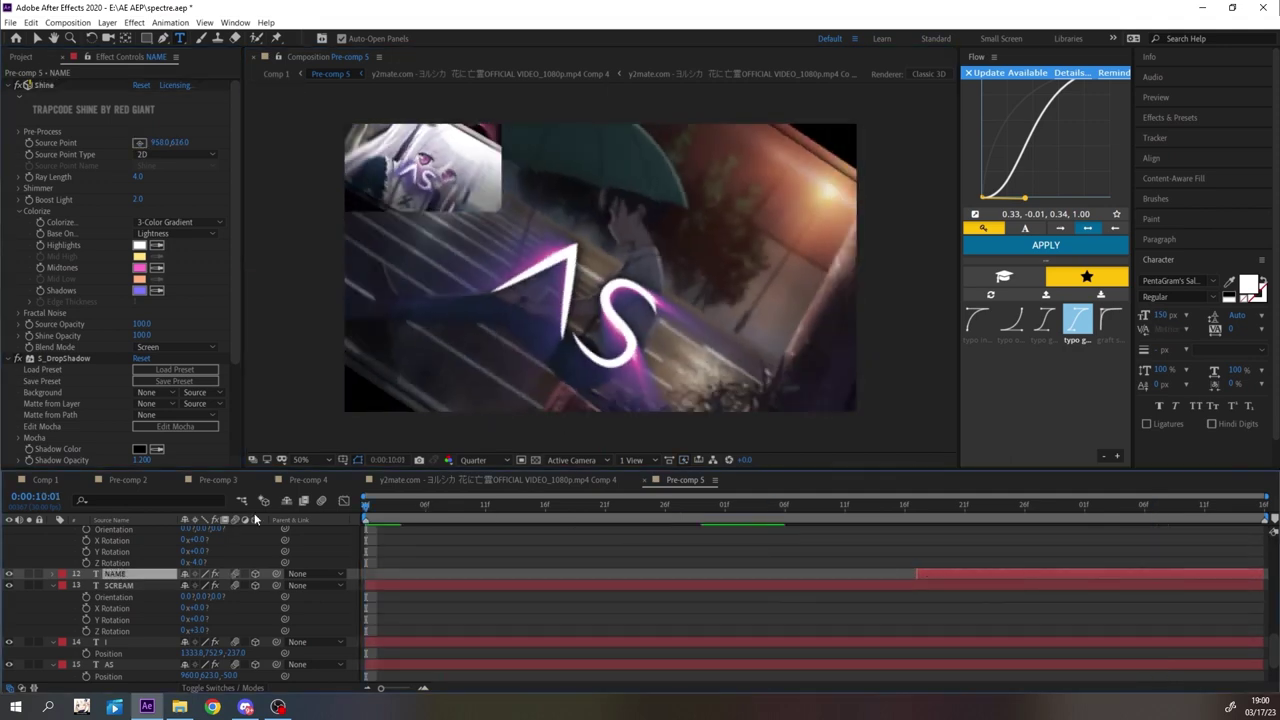
key(space)
- Set the "I" text's Shine source point to 1450, 856 and preview
click(108, 645)
key(space)
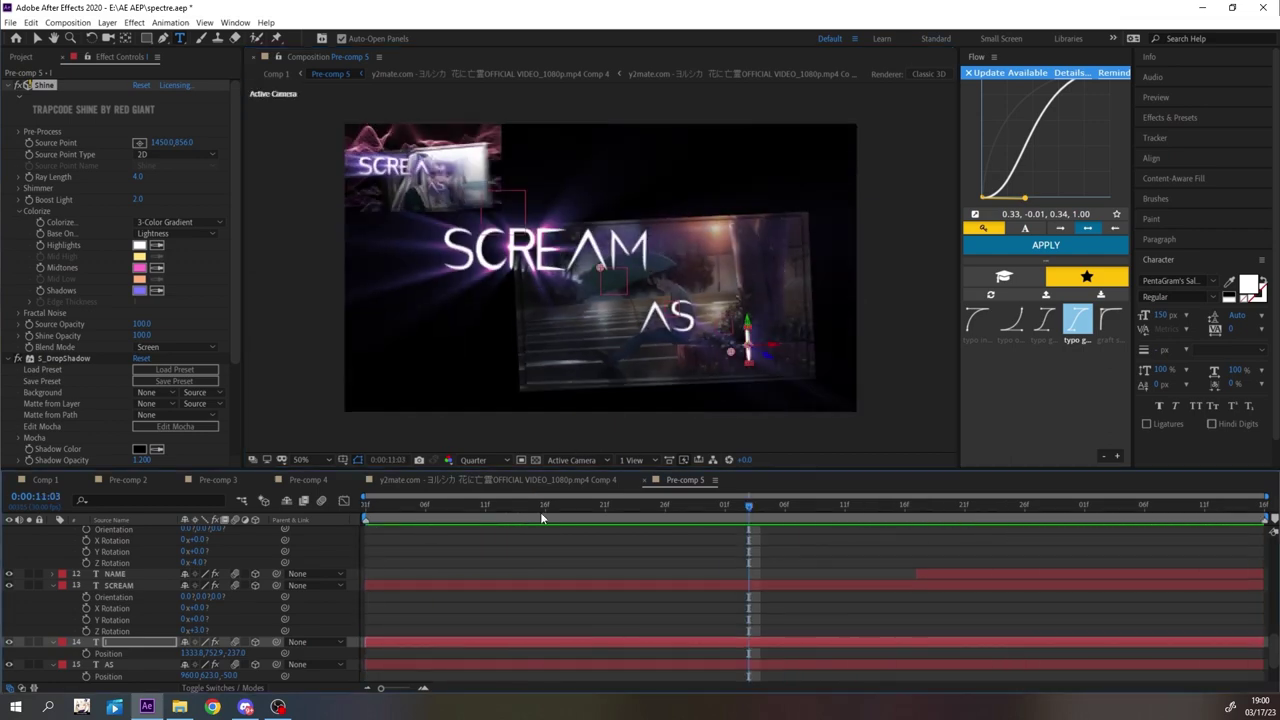
- Trim the "SCREAM" layer to start at 0:00:10:16 and bring up Animation Composer 3
click(499, 585)
key(alt+bracketleft)
drag(520, 236, 352, 177)
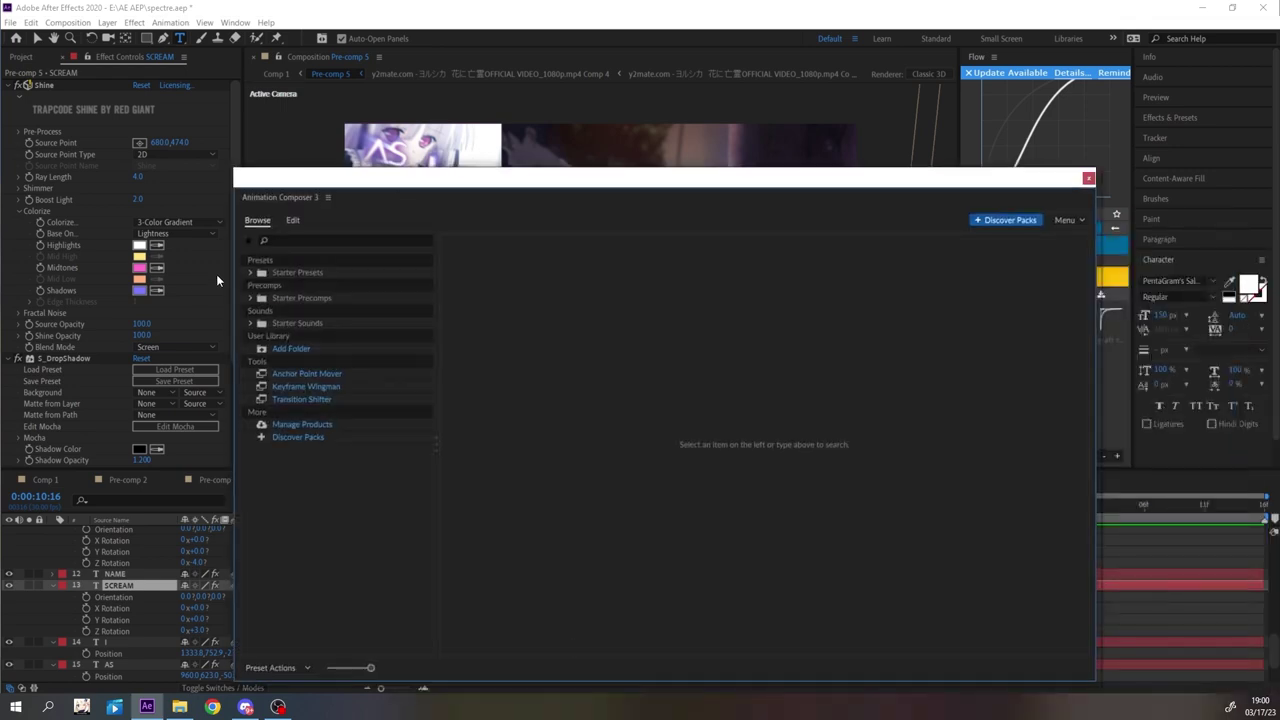
- Apply a text transition-in from Animation Composer's Starter Presets to the "SCREAM" layer and move the preset window out of the way
click(252, 272)
click(260, 311)
click(268, 324)
click(343, 449)
click(960, 668)
drag(778, 183, 1279, 320)
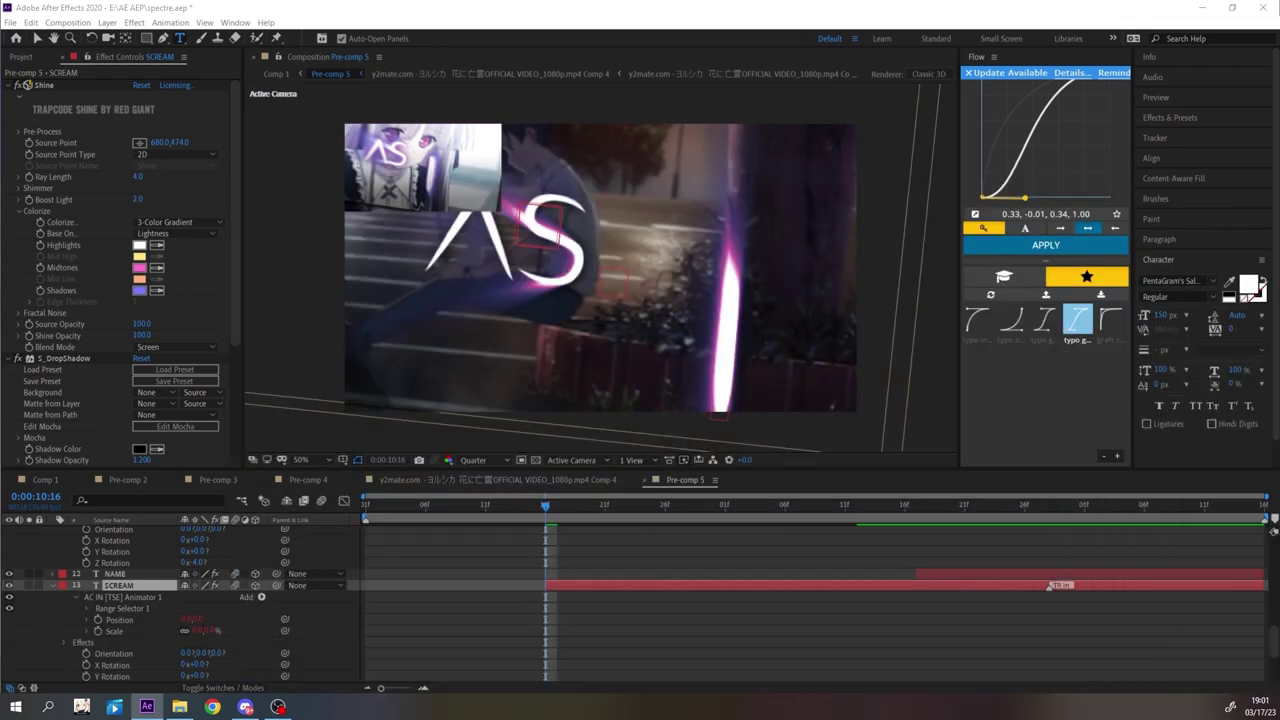
- Preview the "SCREAM" entrance and shorten it by moving its transition-in marker to 0:00:11:21
click(413, 507)
key(space)
key(space)
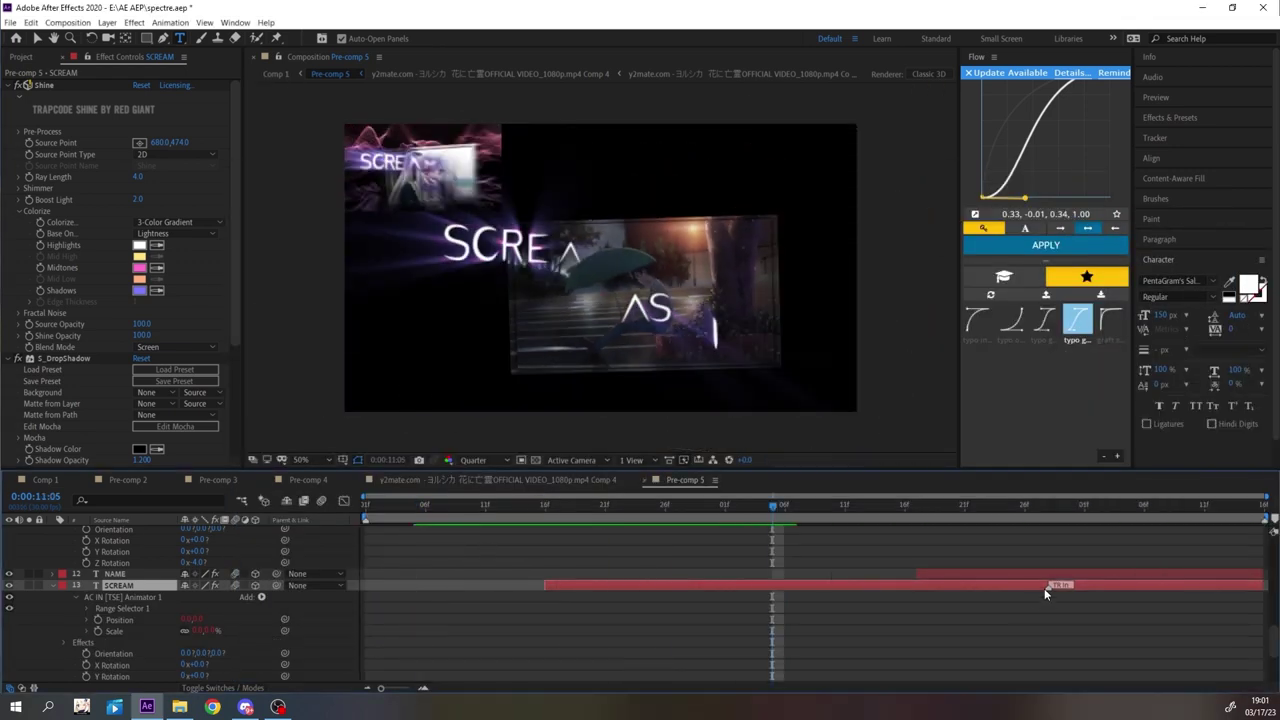
drag(1048, 588, 961, 588)
key(space)
key(space)
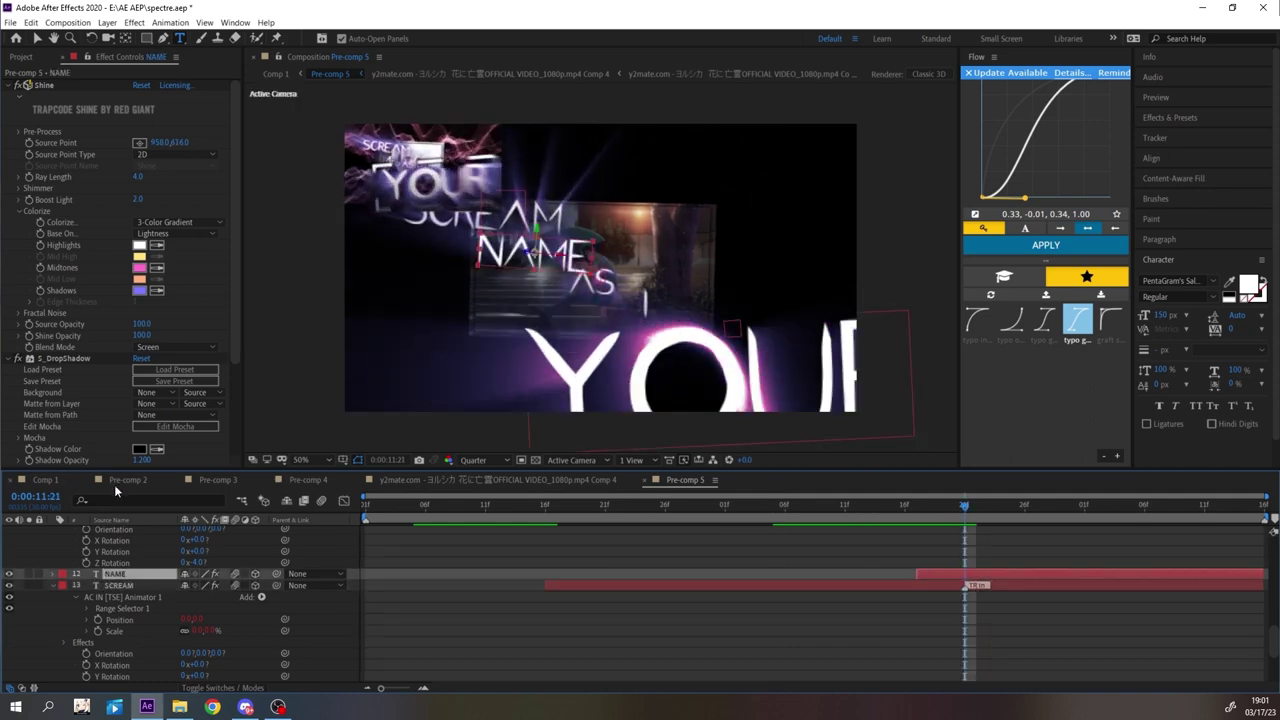
- Copy the text transition-in from the "hello? 2" layer in Pre-comp 2 onto the "NAME" layer in Pre-comp 5 and preview it
click(127, 479)
scroll(135, 540, down, 5)
click(117, 642)
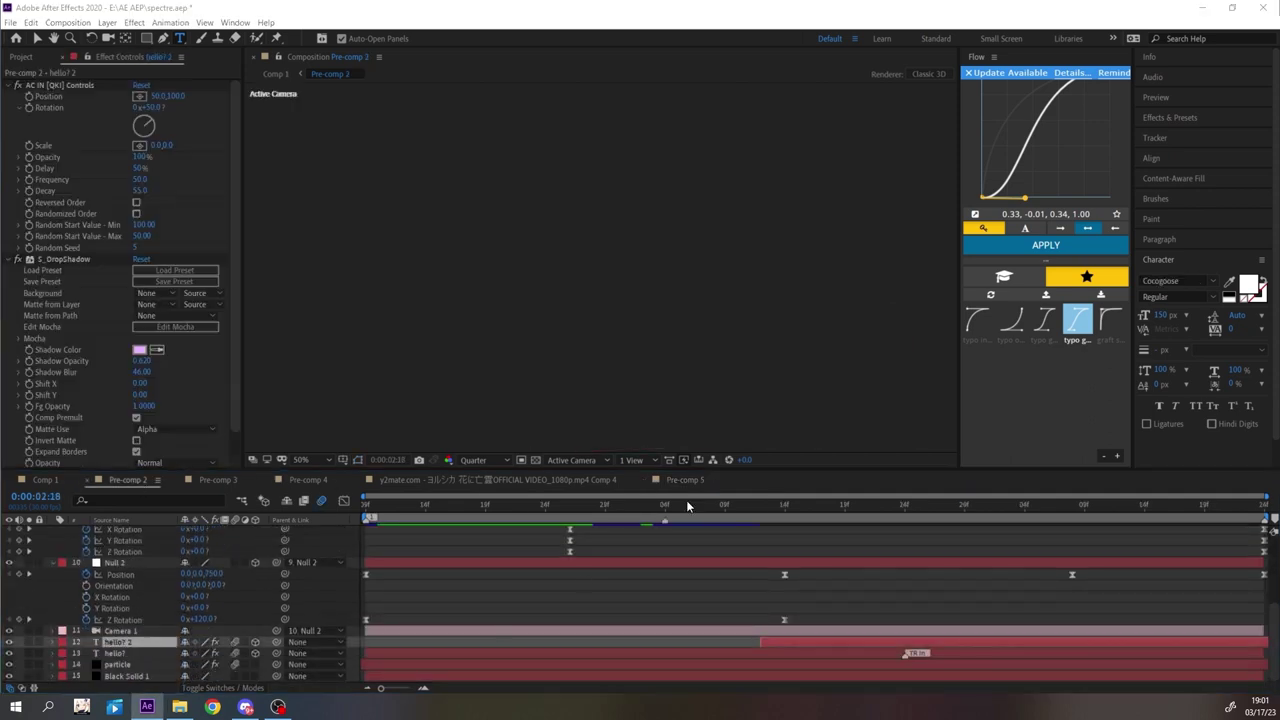
click(685, 479)
key(ctrl+v)
click(881, 507)
key(space)
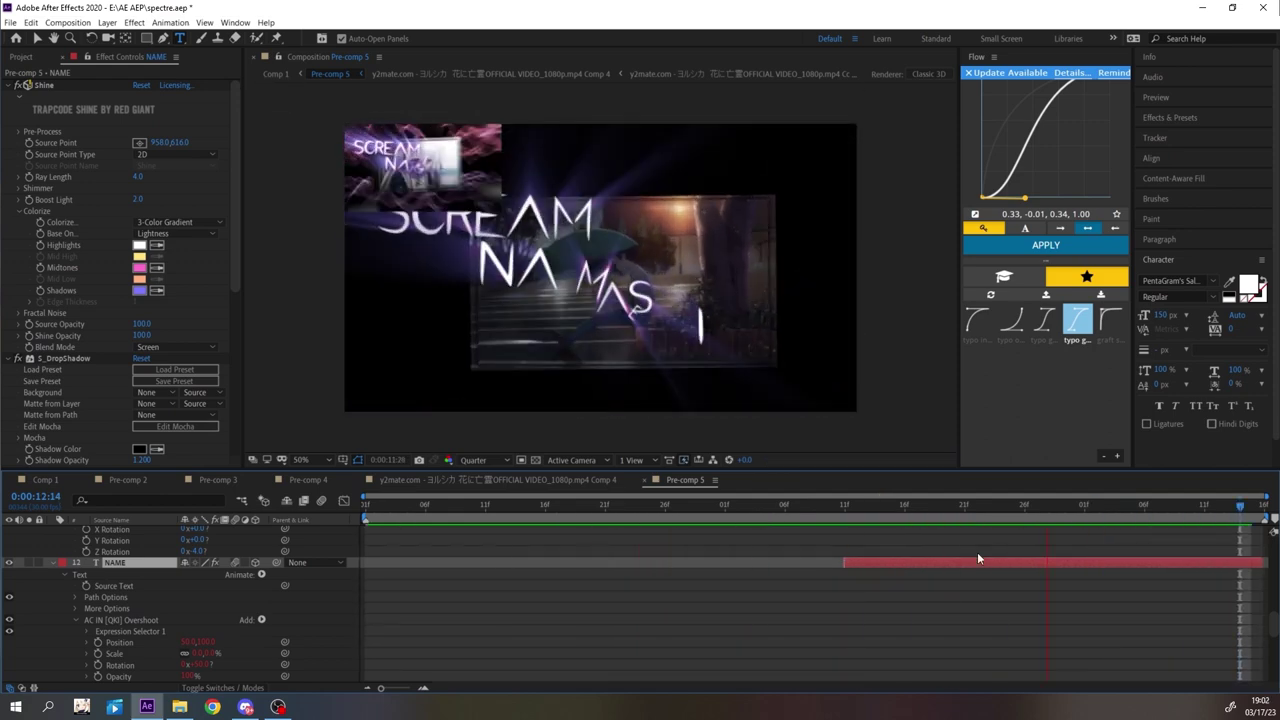
- Retime the "NAME" layer's transition-in, trim the layer to start at 0:00:11:16, and preview the entrance
drag(979, 558, 567, 573)
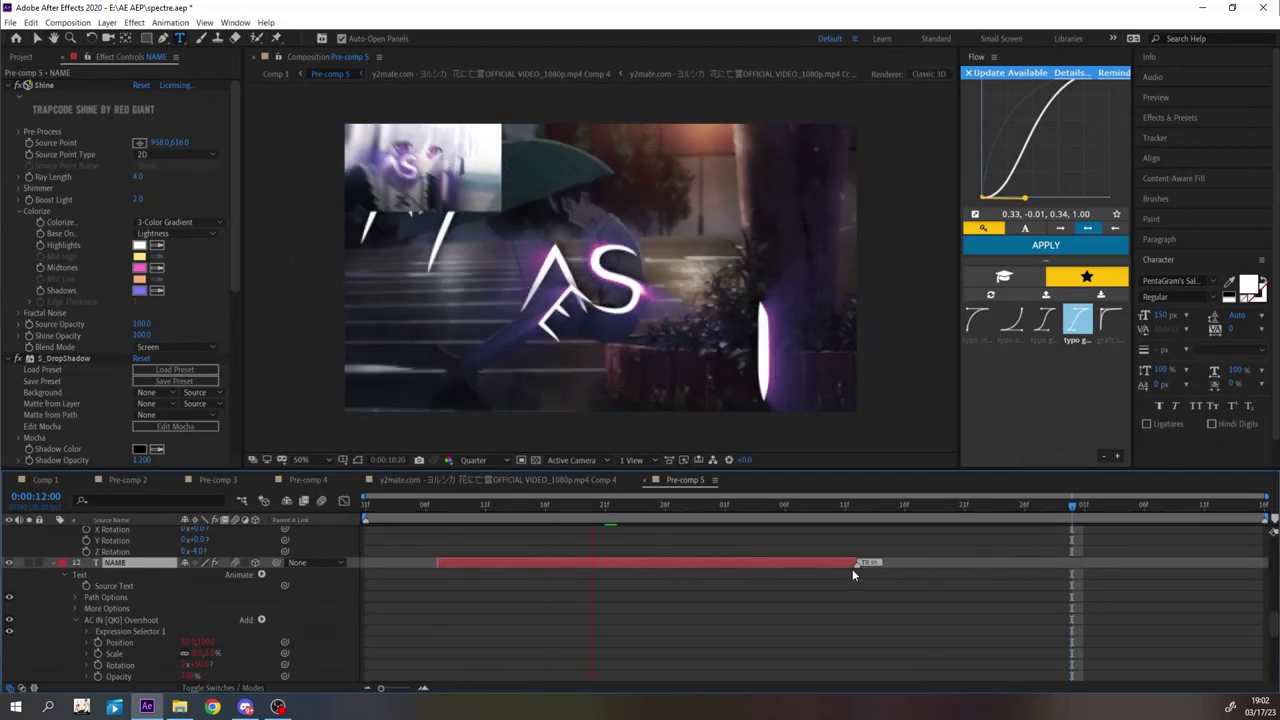
drag(828, 567, 1236, 563)
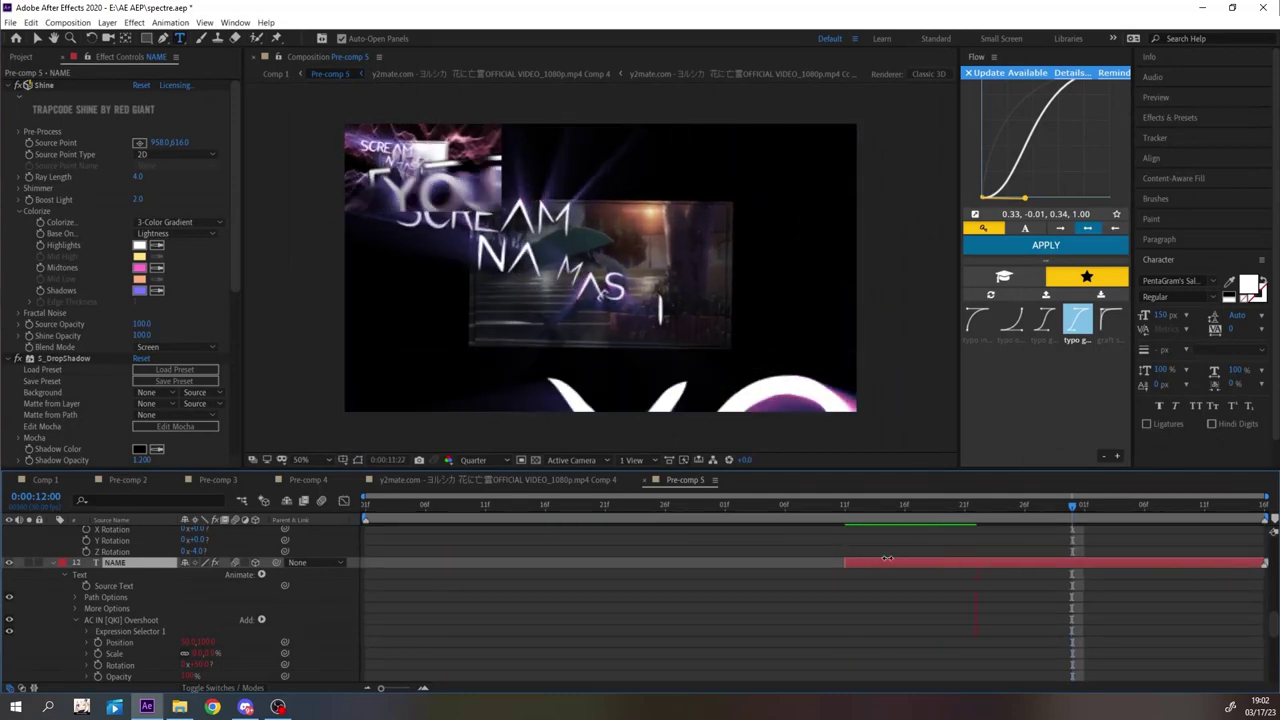
drag(844, 562, 897, 558)
key(space)
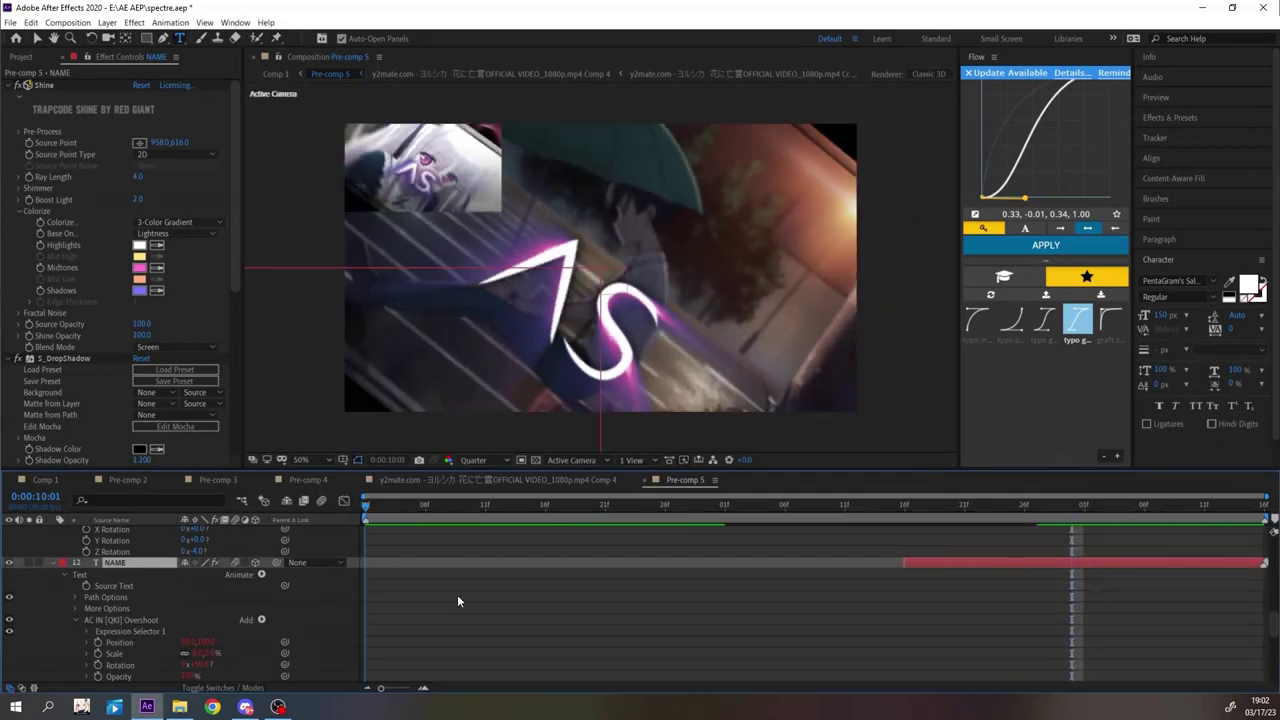
- Collapse the expanded layer properties and return to the start of the composition
click(457, 594)
key(u)
key(u)
key(Home)
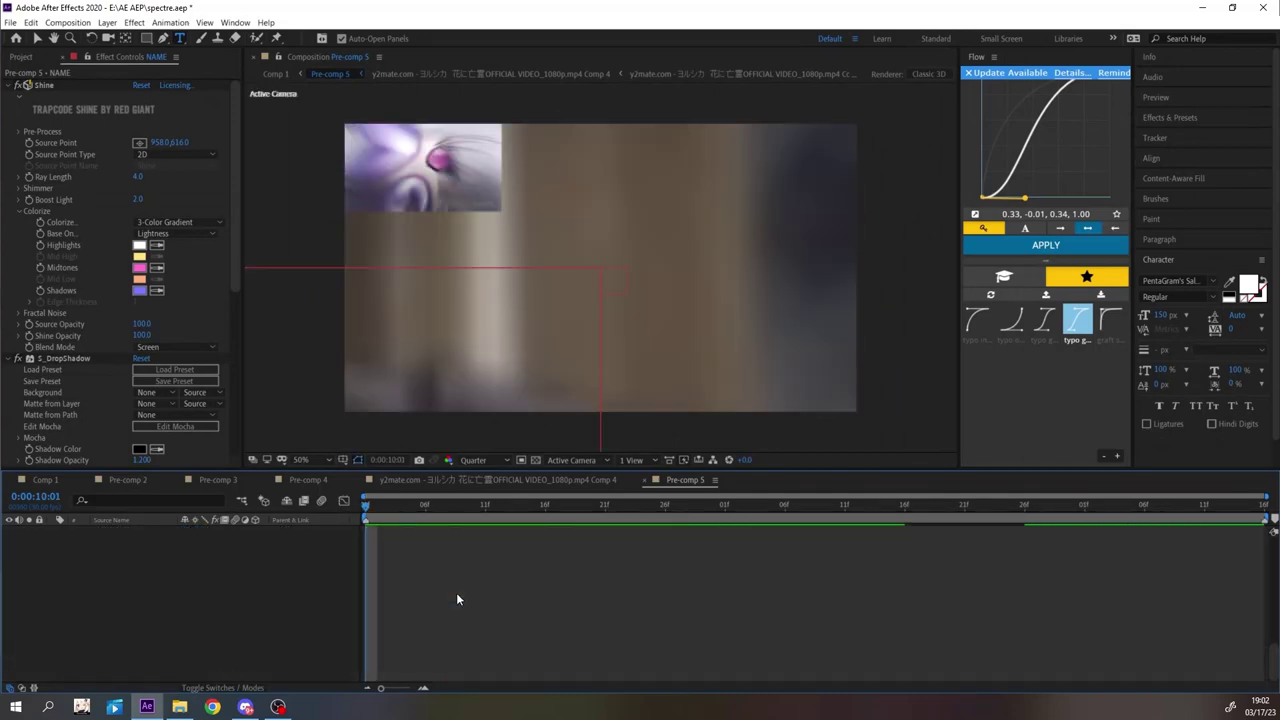
- Create a new solid named "par" and place it below all other layers in Pre-comp 5
scroll(457, 594, up, 5)
scroll(457, 594, down, 2)
click(113, 677)
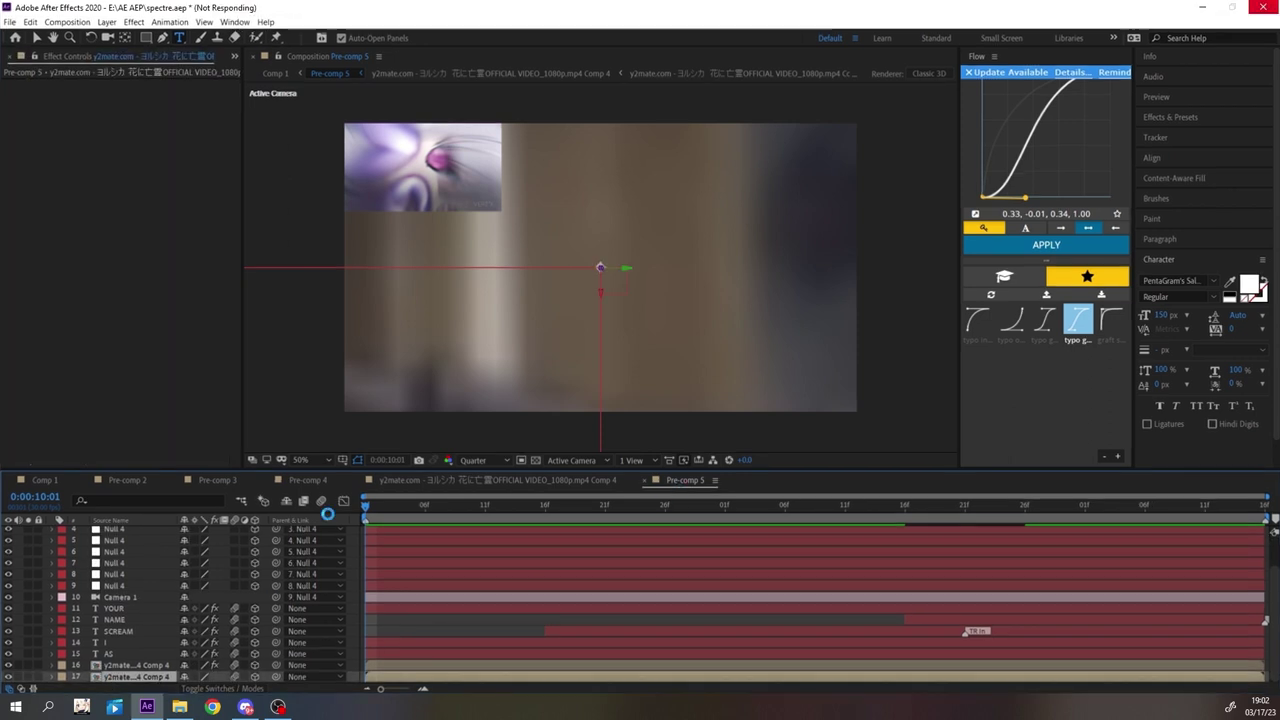
key(ctrl+y)
text(par)
key(Return)
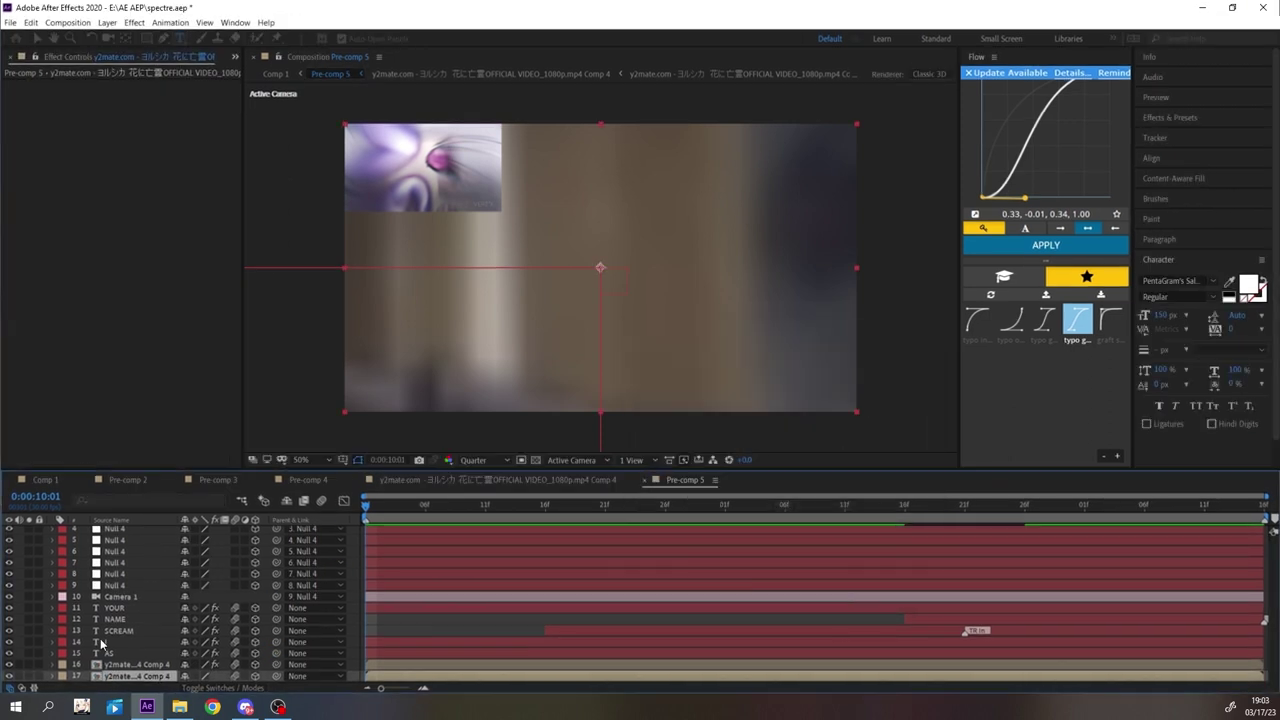
scroll(102, 645, down, 1)
click(321, 501)
key(ctrl+[)
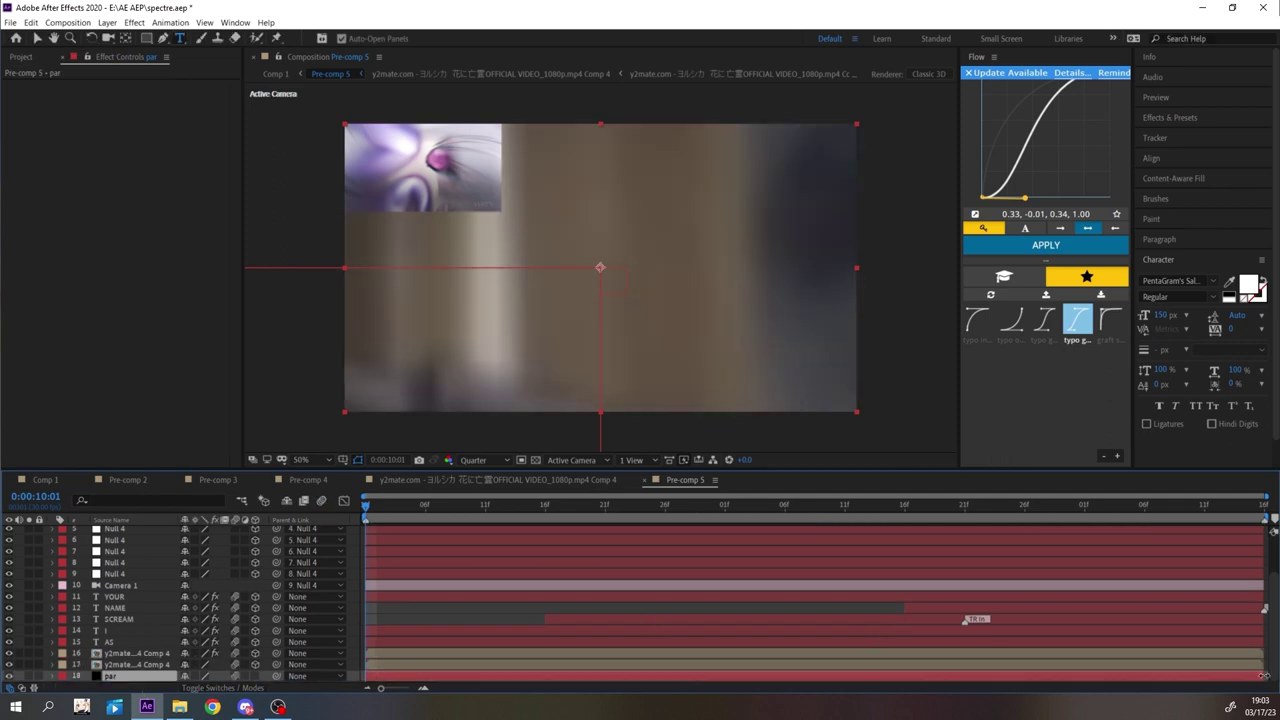
- Apply the Particular effect to the "par" solid and bring up its Designer
key(ctrl+space)
text(par)
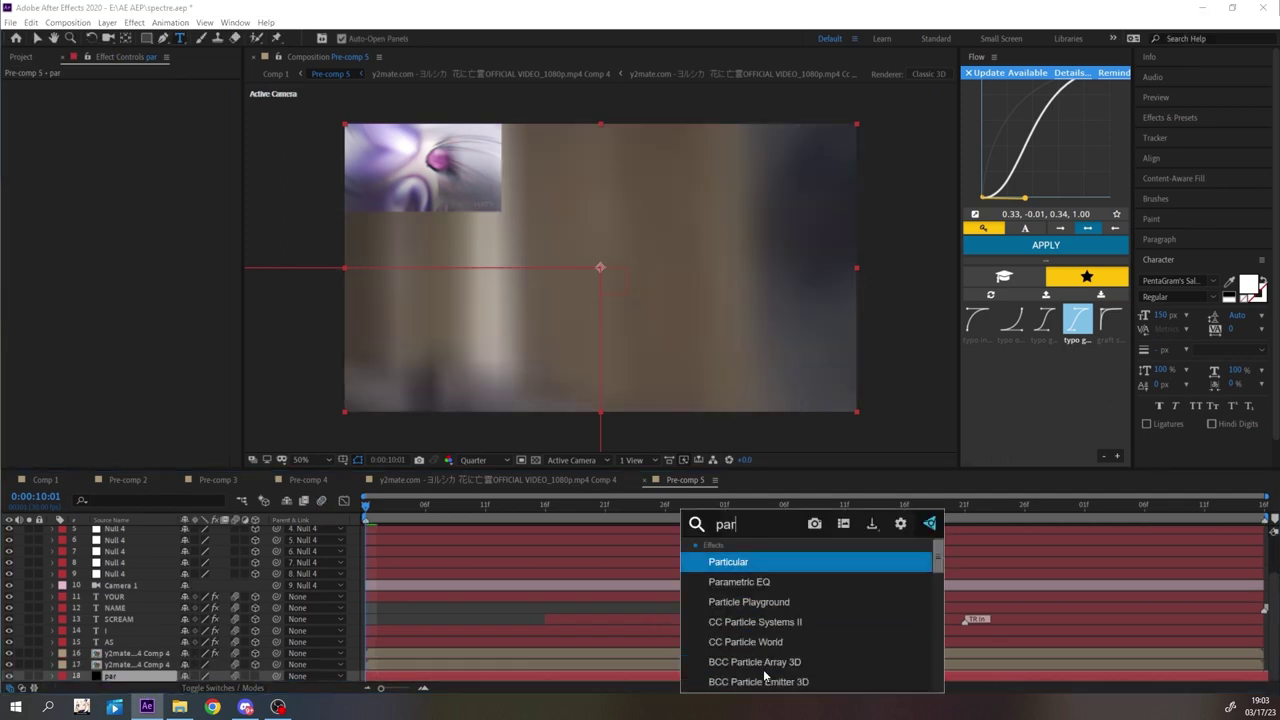
key(Return)
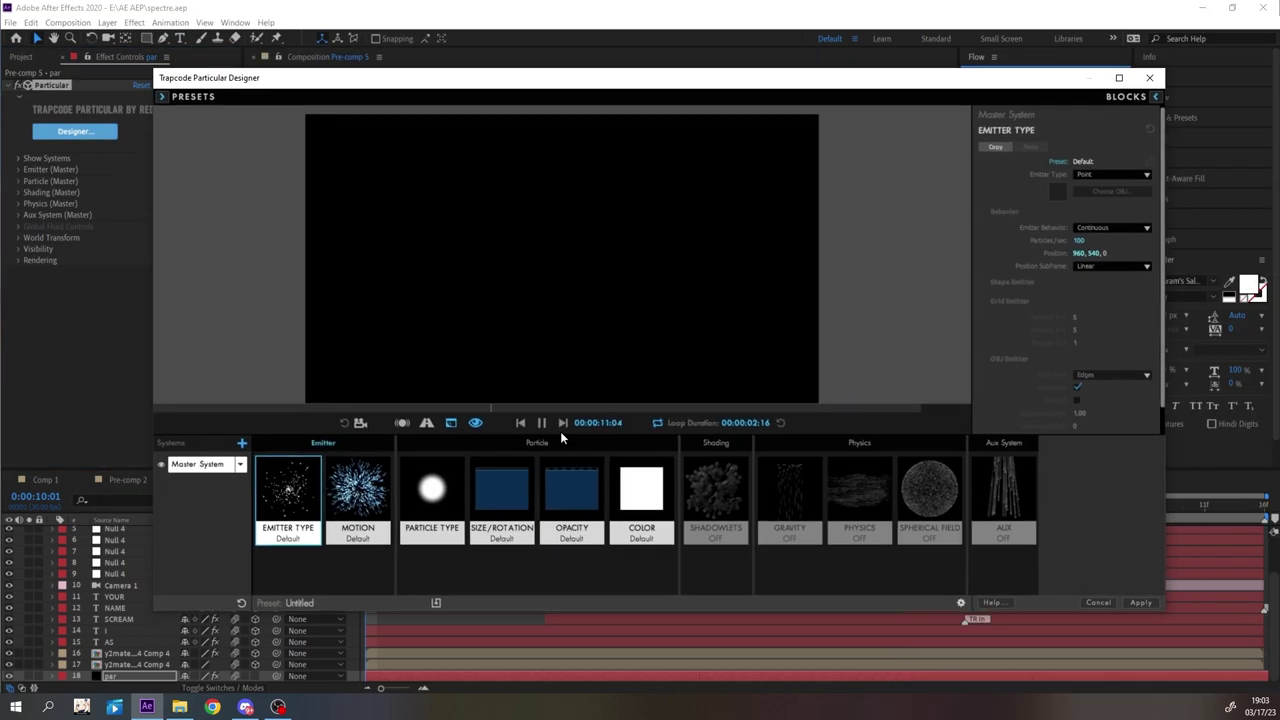
- Browse the Designer's multiple-system presets, including the Nature, Smoke and Fire, Fluid and Fireworks groups, for a suitable particle look
click(180, 98)
click(277, 112)
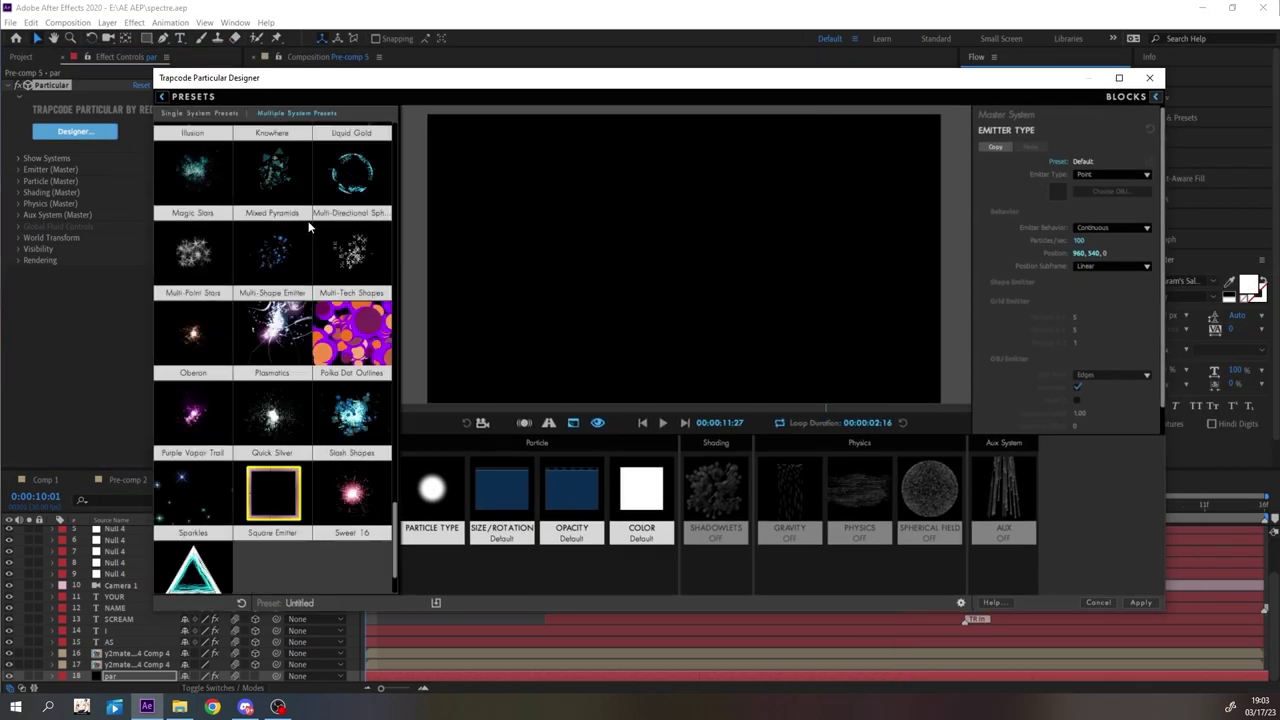
click(662, 424)
scroll(240, 390, down, 2)
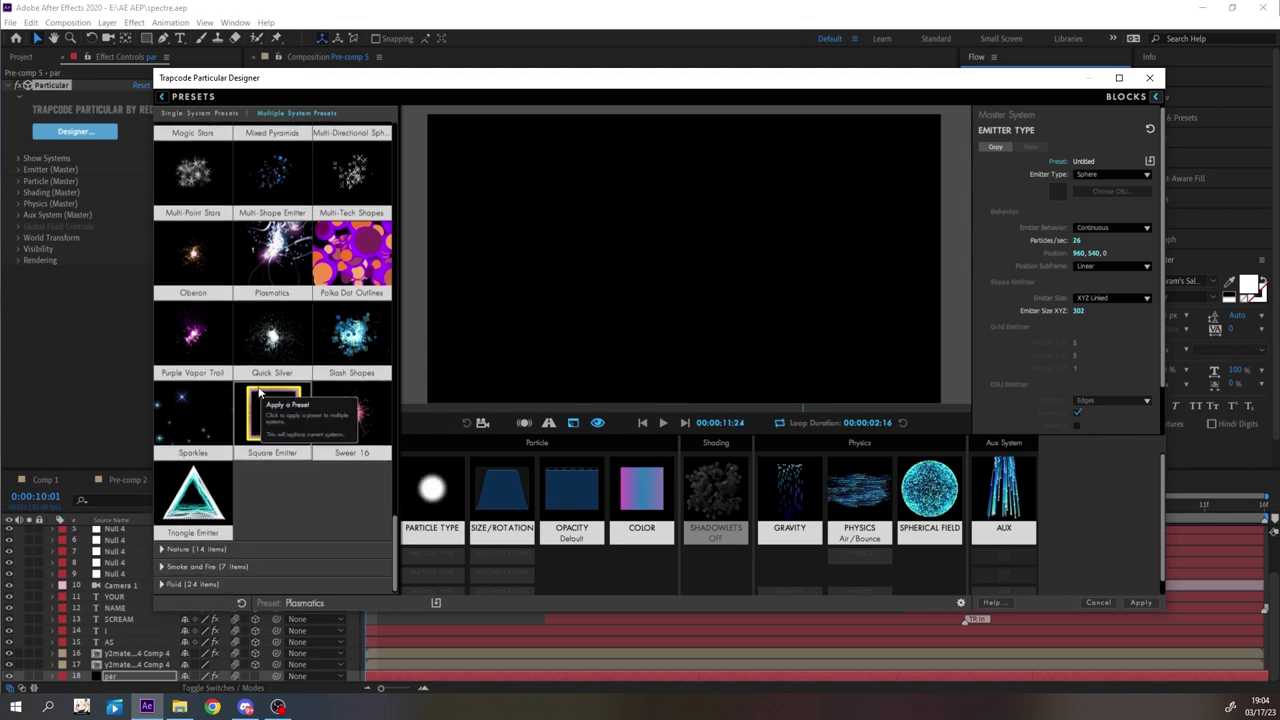
click(188, 549)
scroll(193, 495, down, 5)
scroll(336, 492, down, 10)
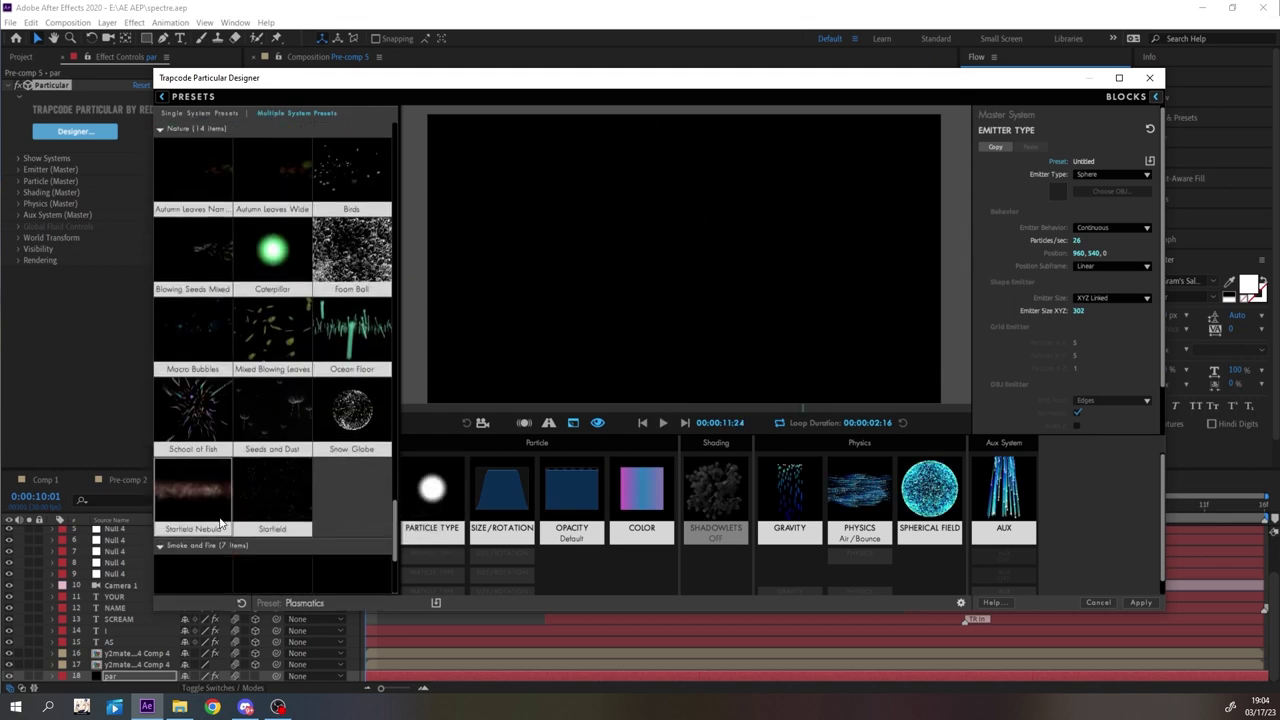
scroll(320, 518, down, 10)
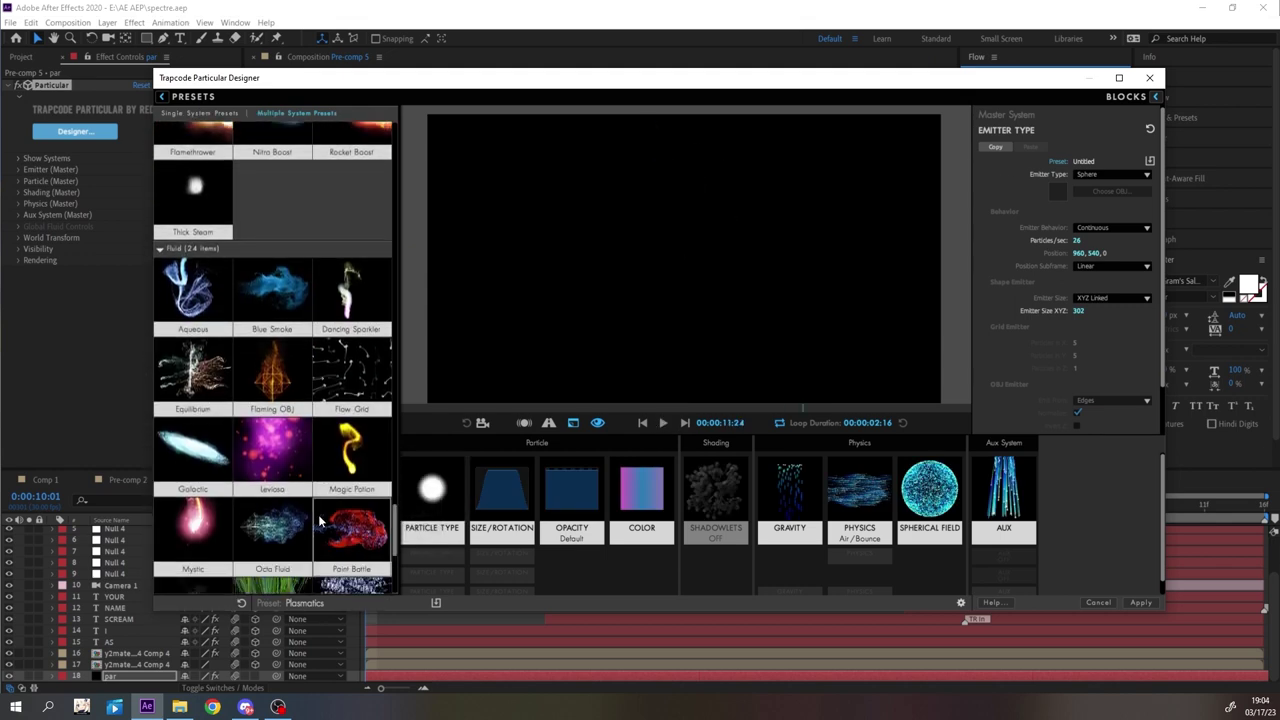
scroll(284, 381, up, 10)
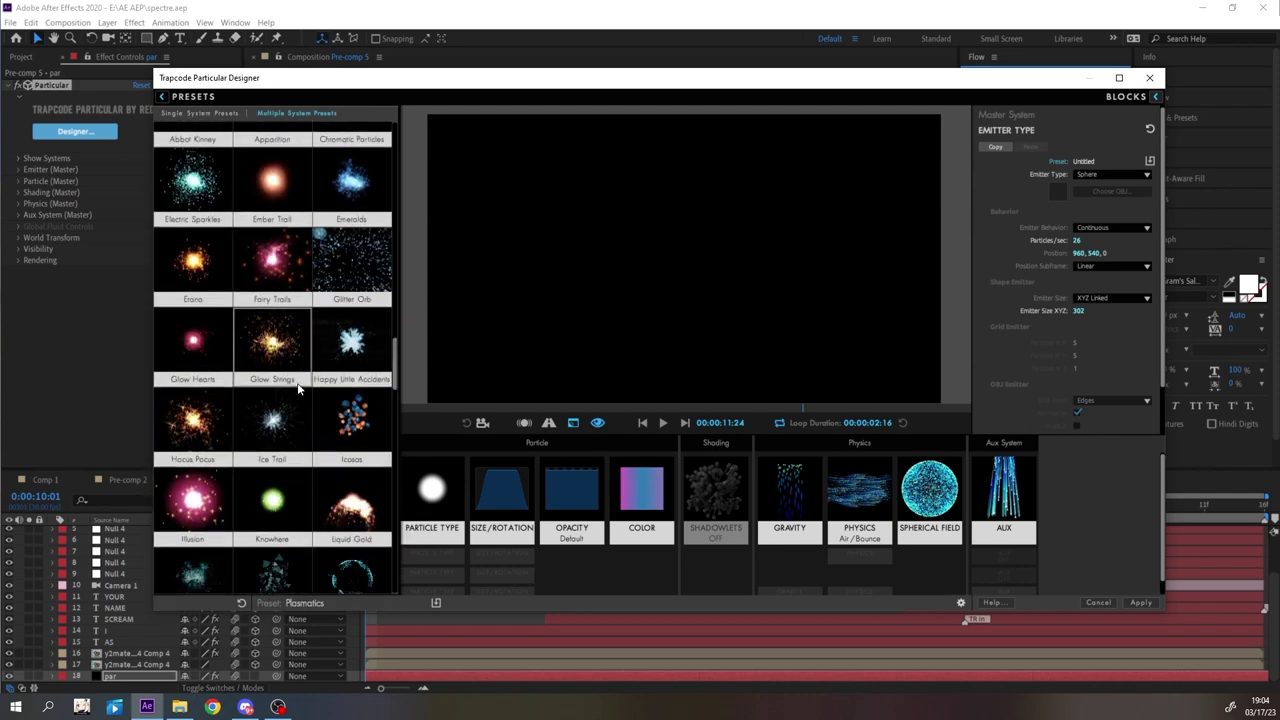
scroll(286, 385, up, 10)
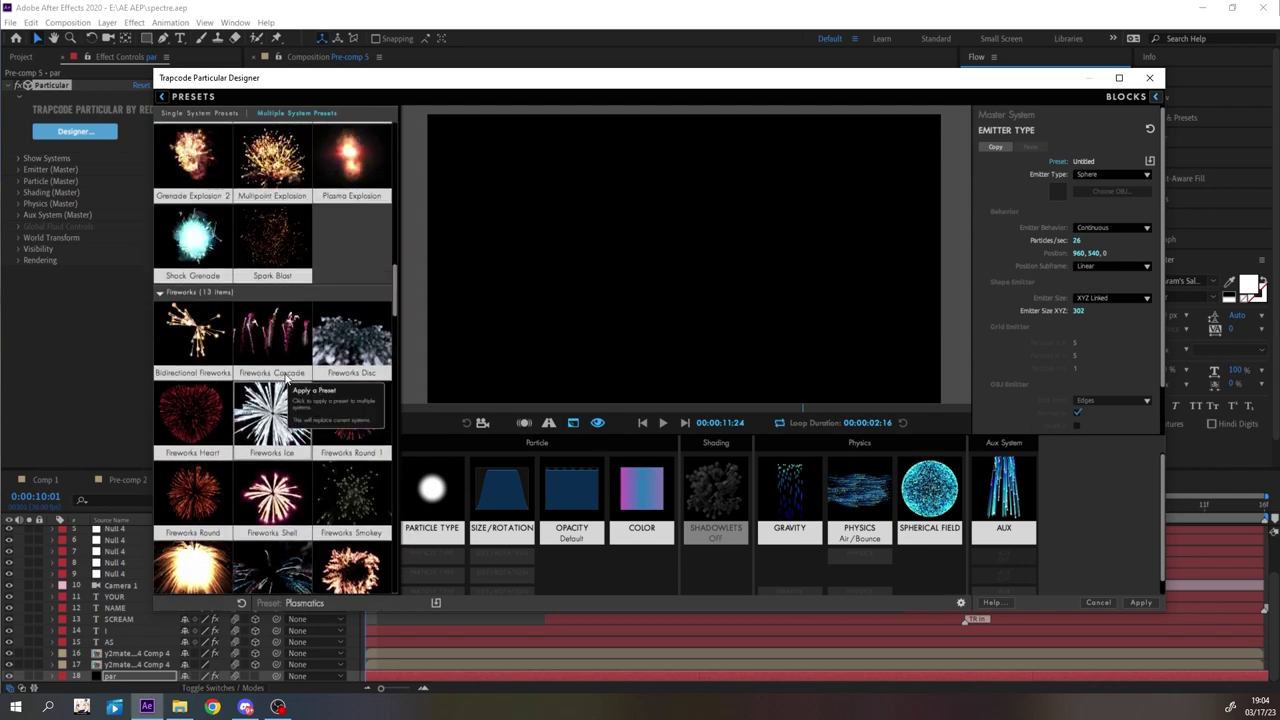
- Try the With a Twist preset, load the Surface Flow preset instead, and collapse the preset list
click(193, 215)
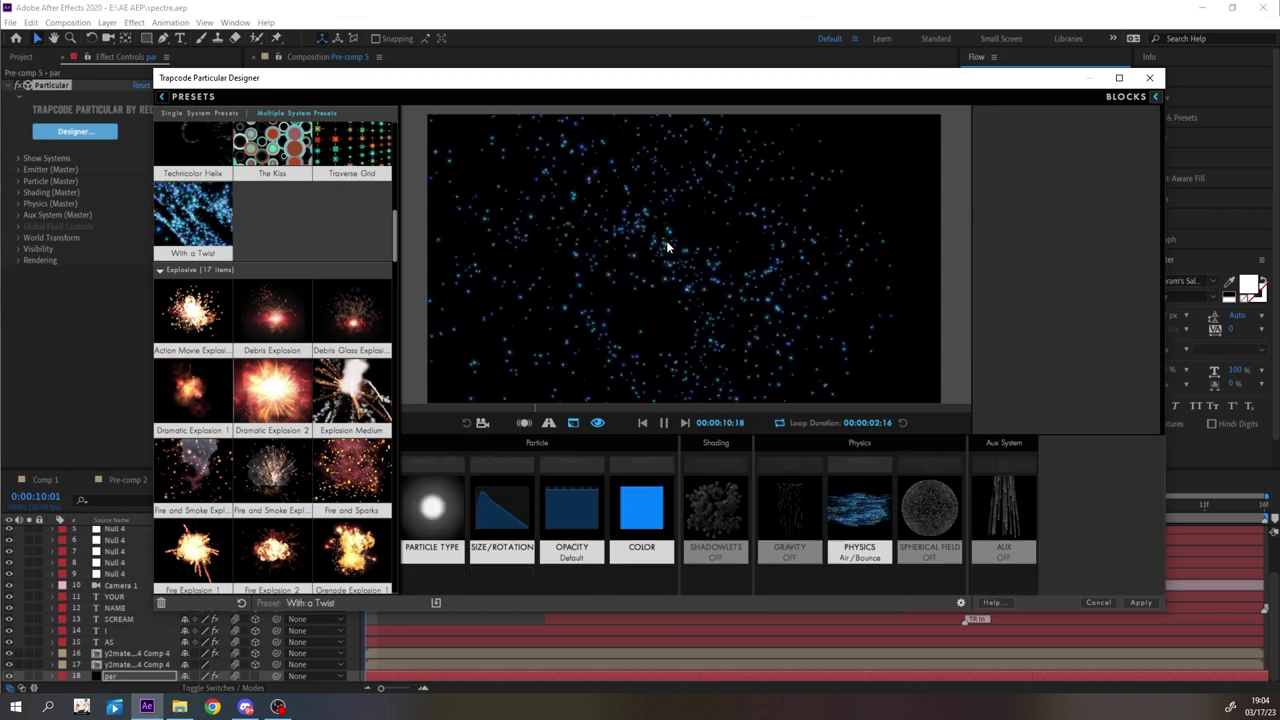
scroll(340, 178, up, 2)
click(340, 178)
scroll(340, 178, up, 6)
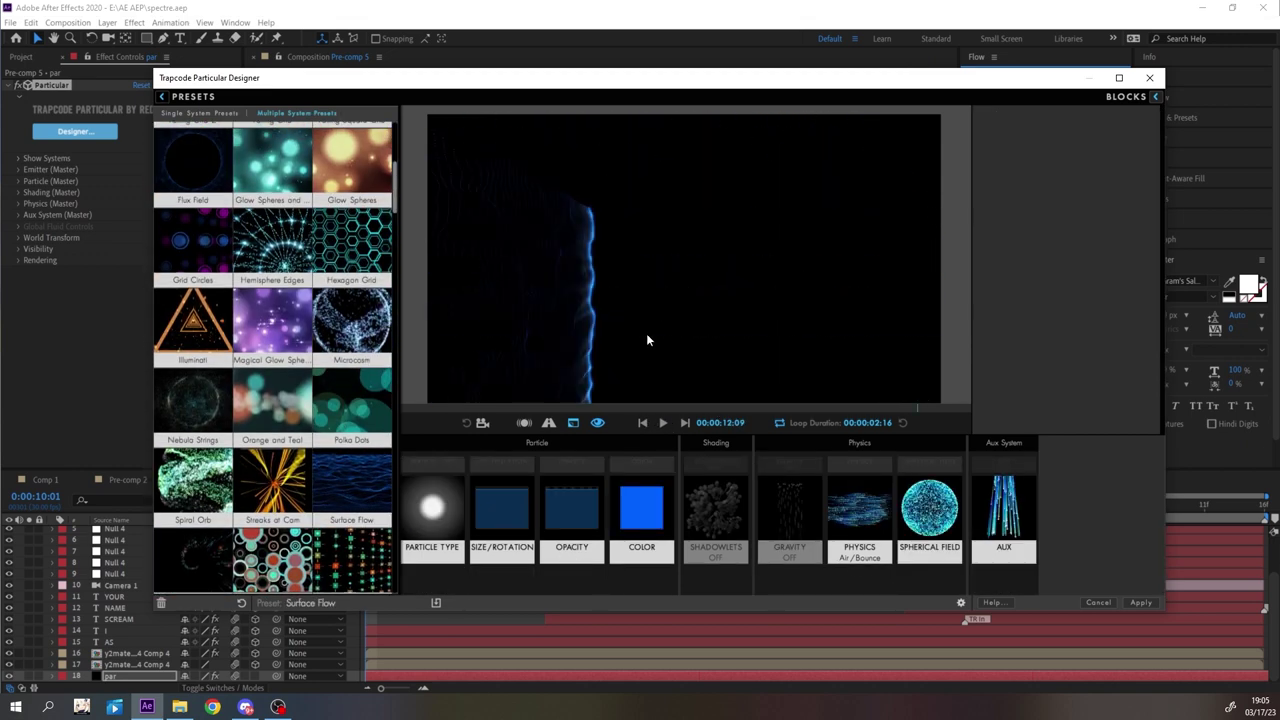
click(162, 98)
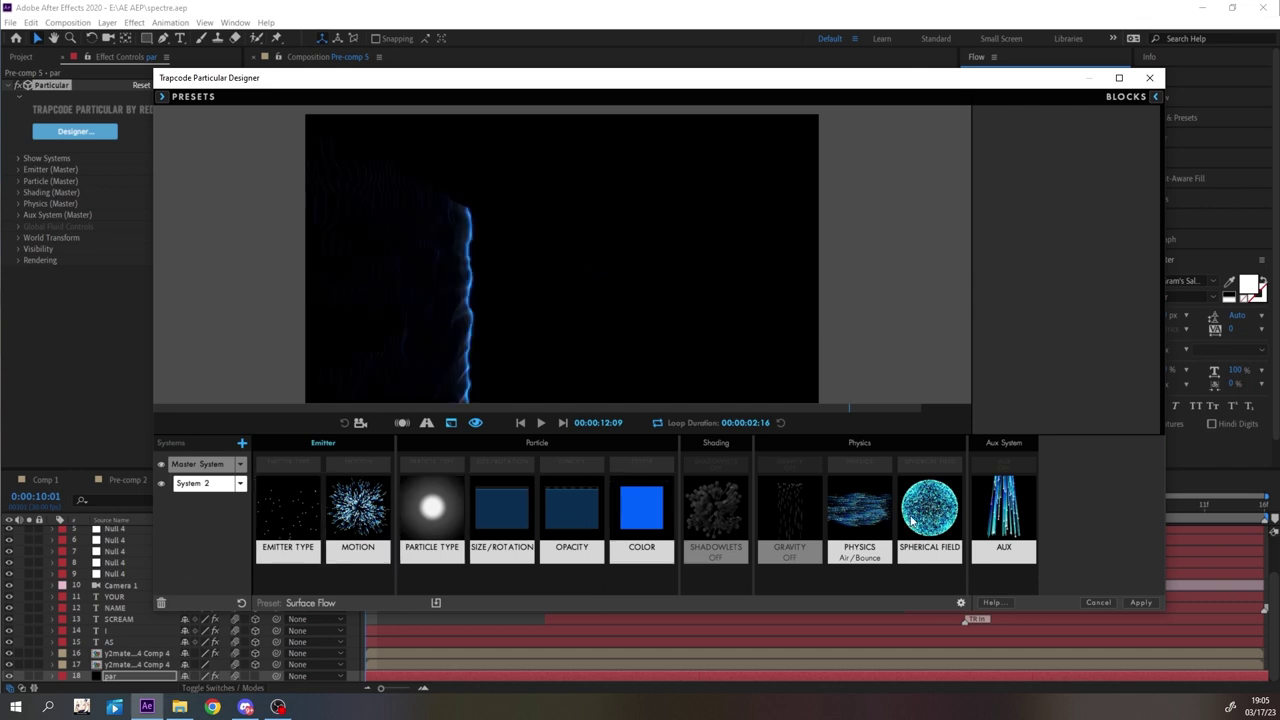
- Test System 2's Spherical Field with radius 0 and with strength 0, setting the radius back to 210
text(210)
key(Return)
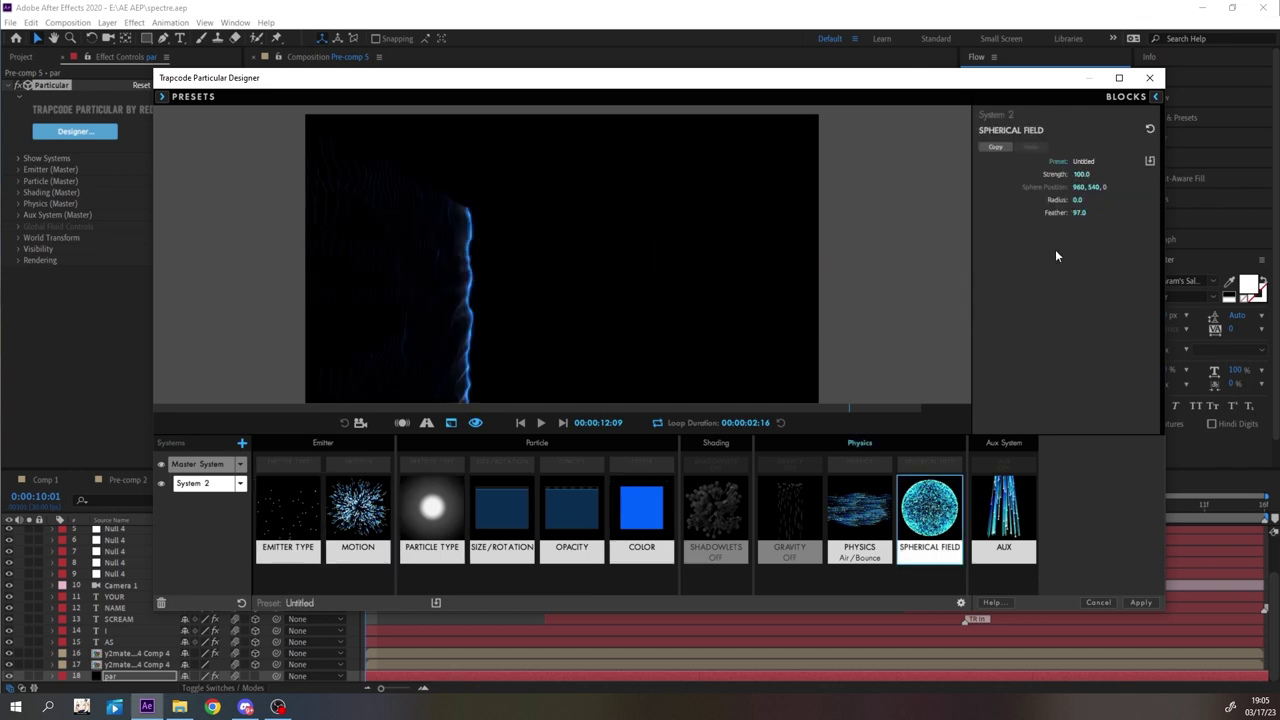
click(1081, 213)
click(881, 478)
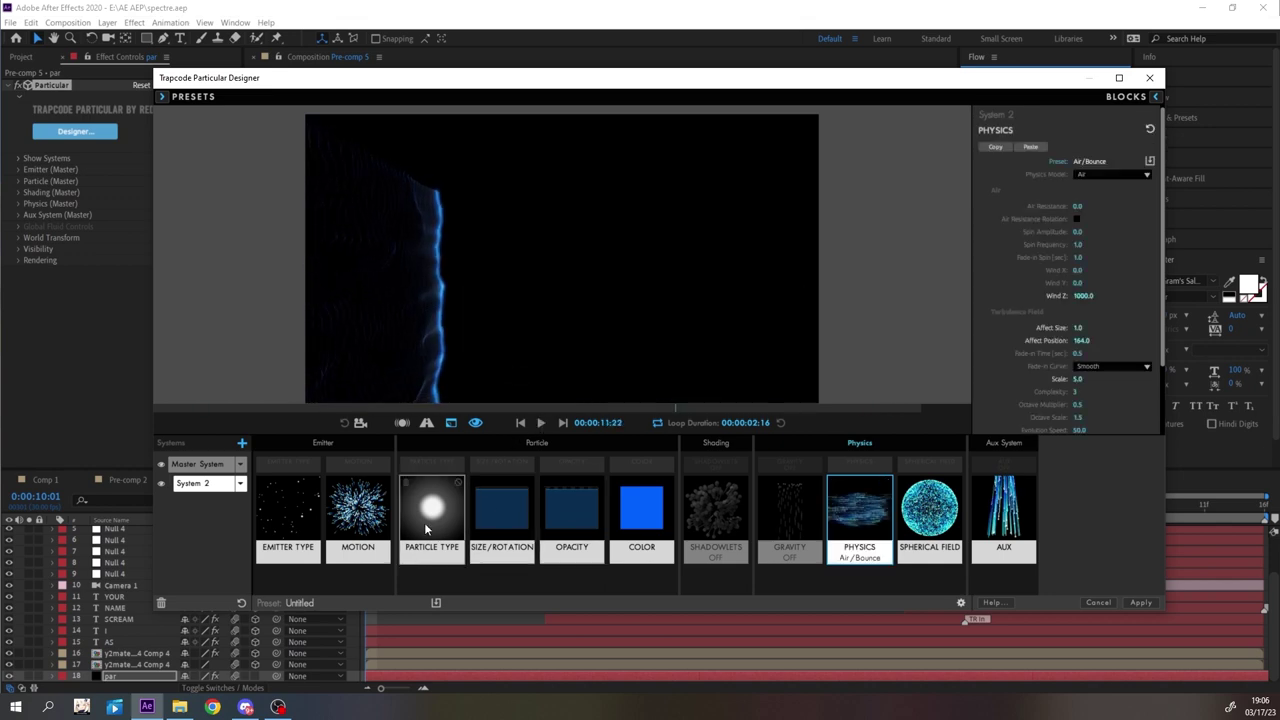
click(358, 512)
click(930, 512)
click(542, 423)
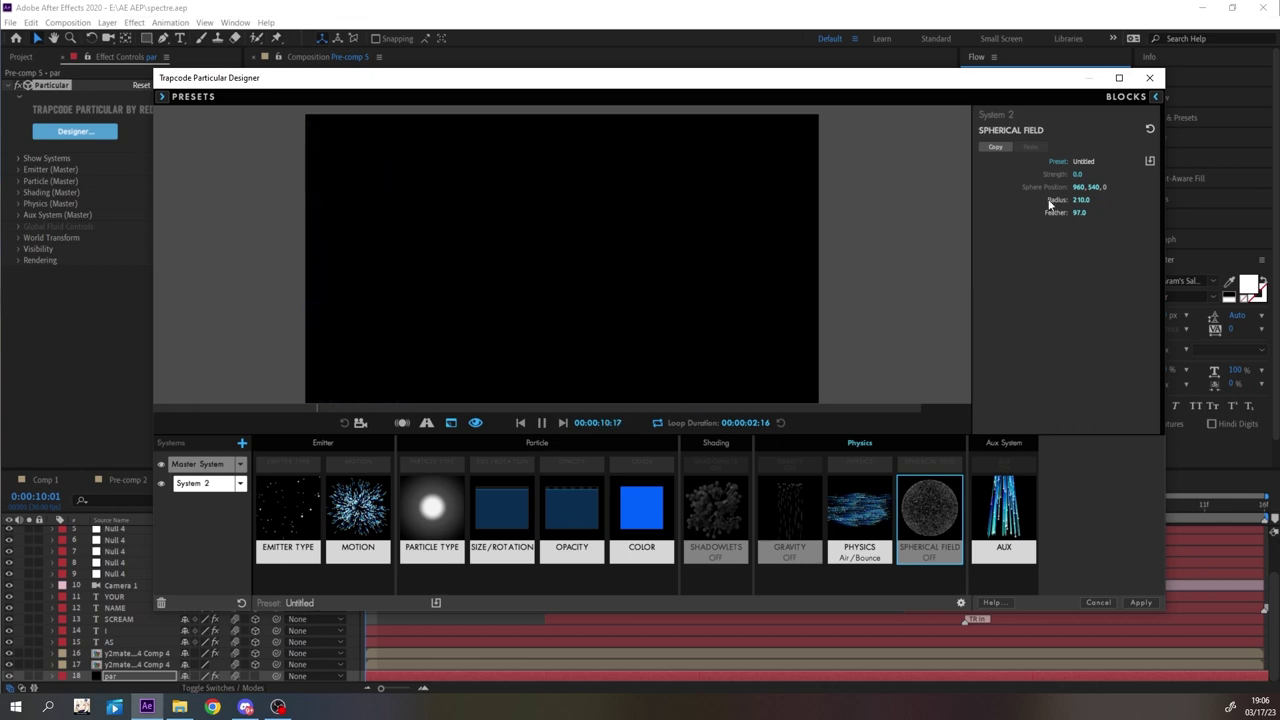
- In System 2's Physics, try an Affect Position of 500, settle on 1000 with Wind Z at 0, and apply the design
click(862, 530)
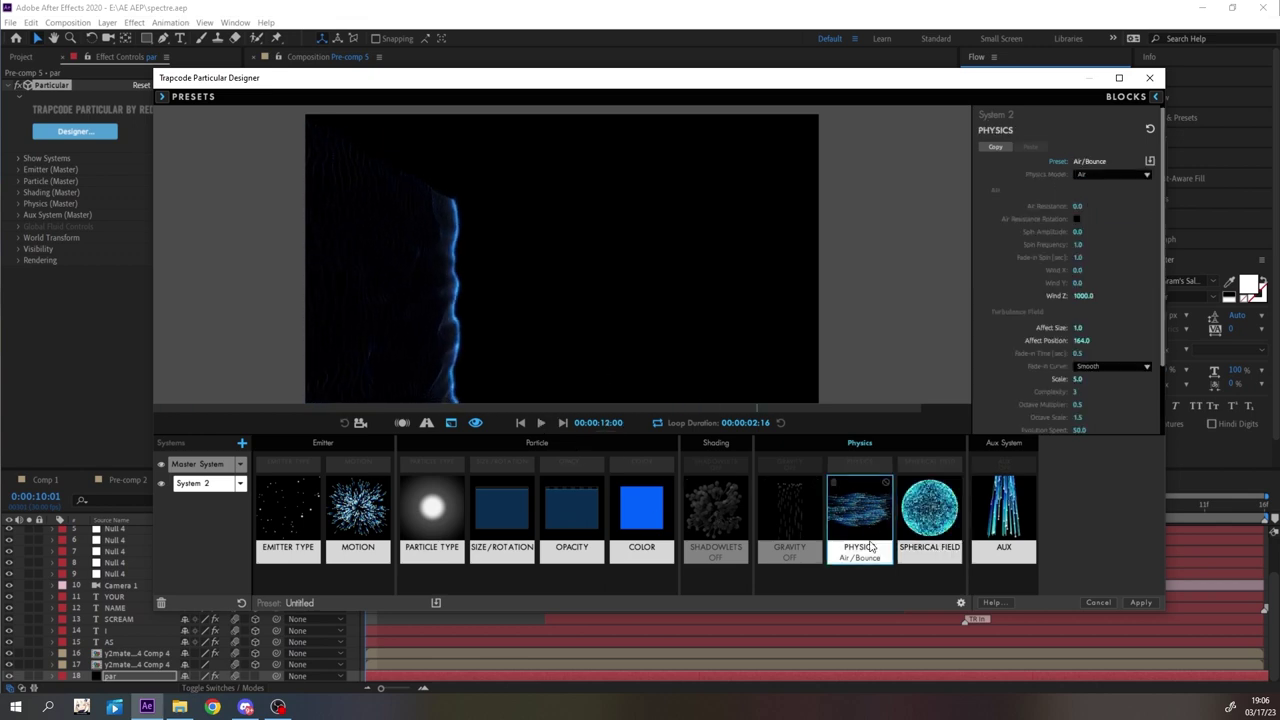
click(1077, 340)
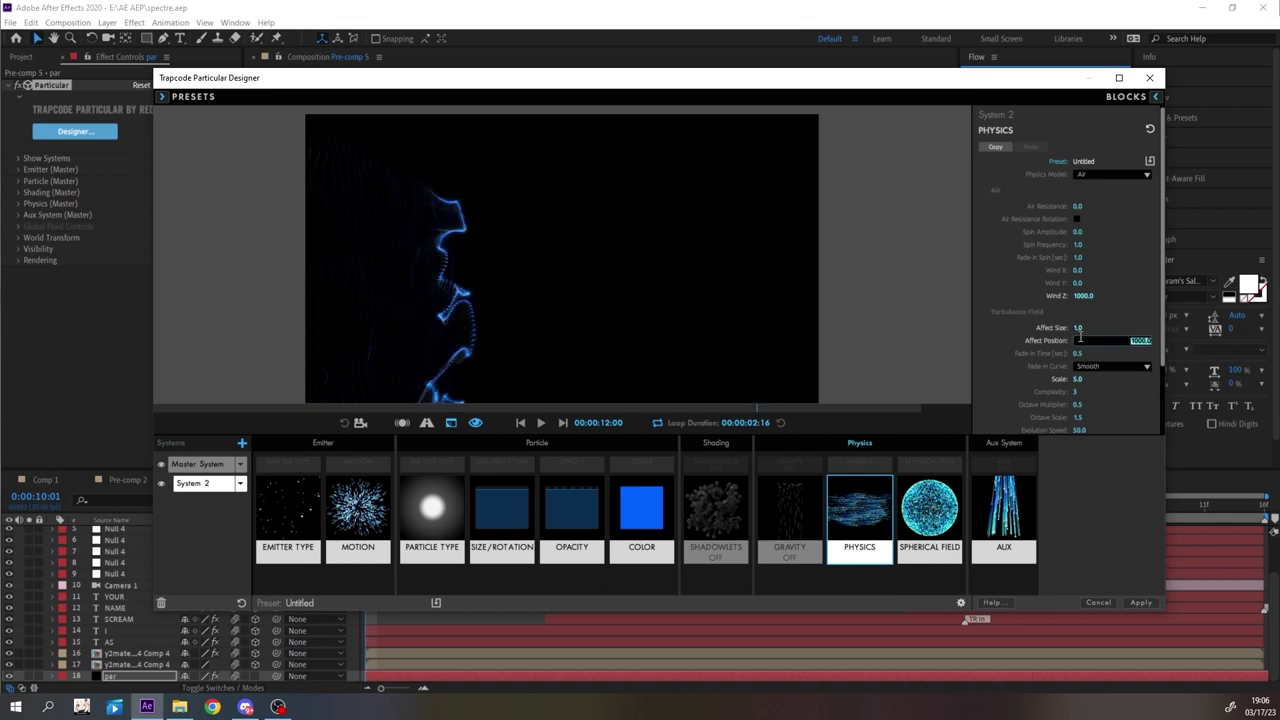
text(500)
key(Return)
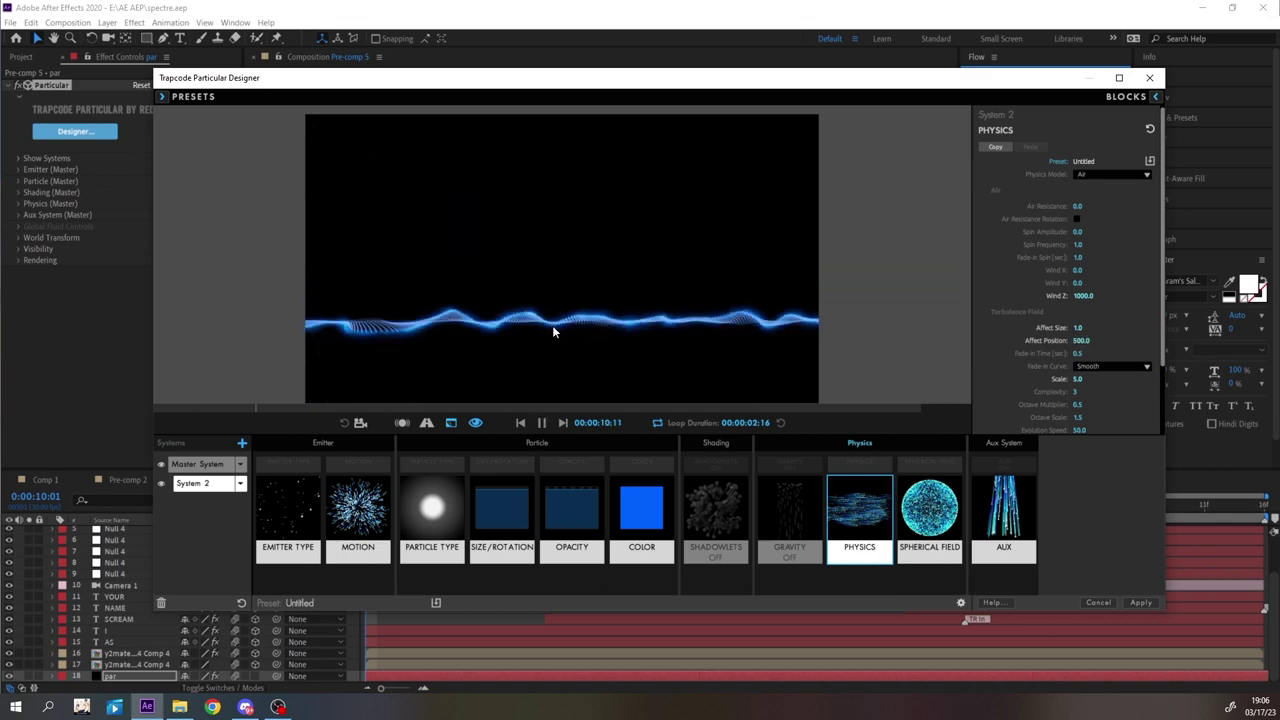
click(1083, 296)
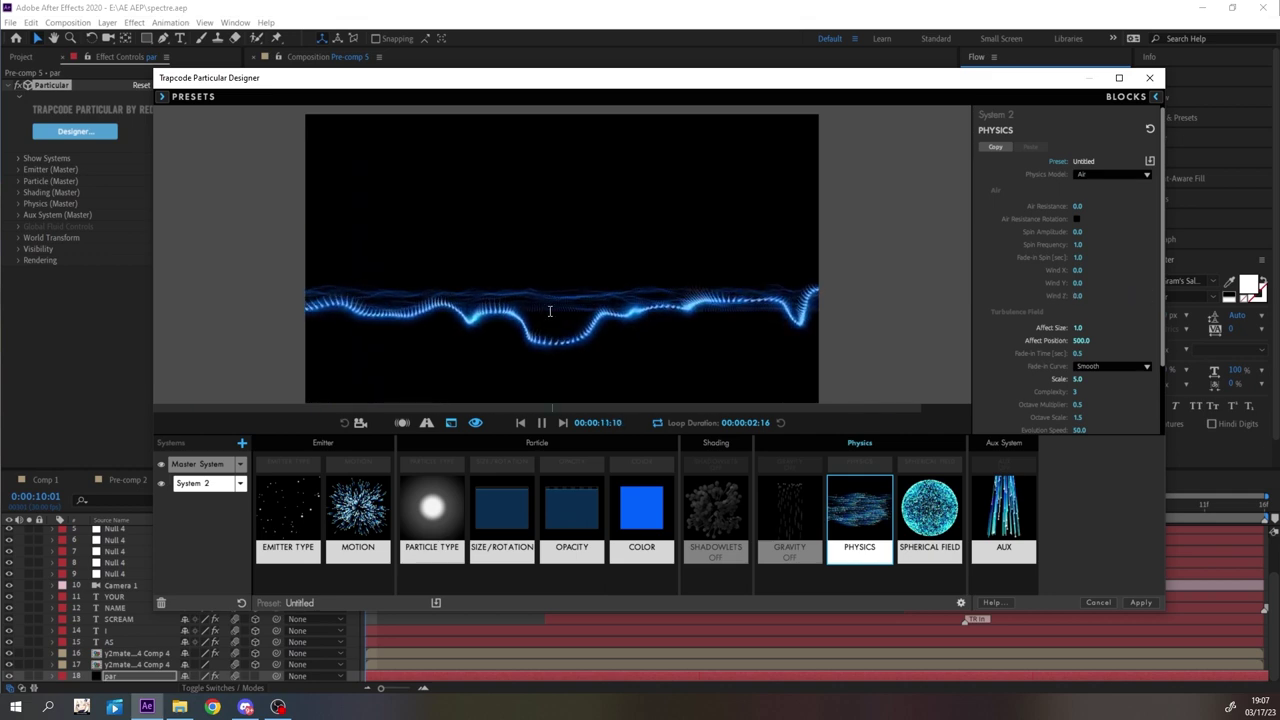
click(1084, 341)
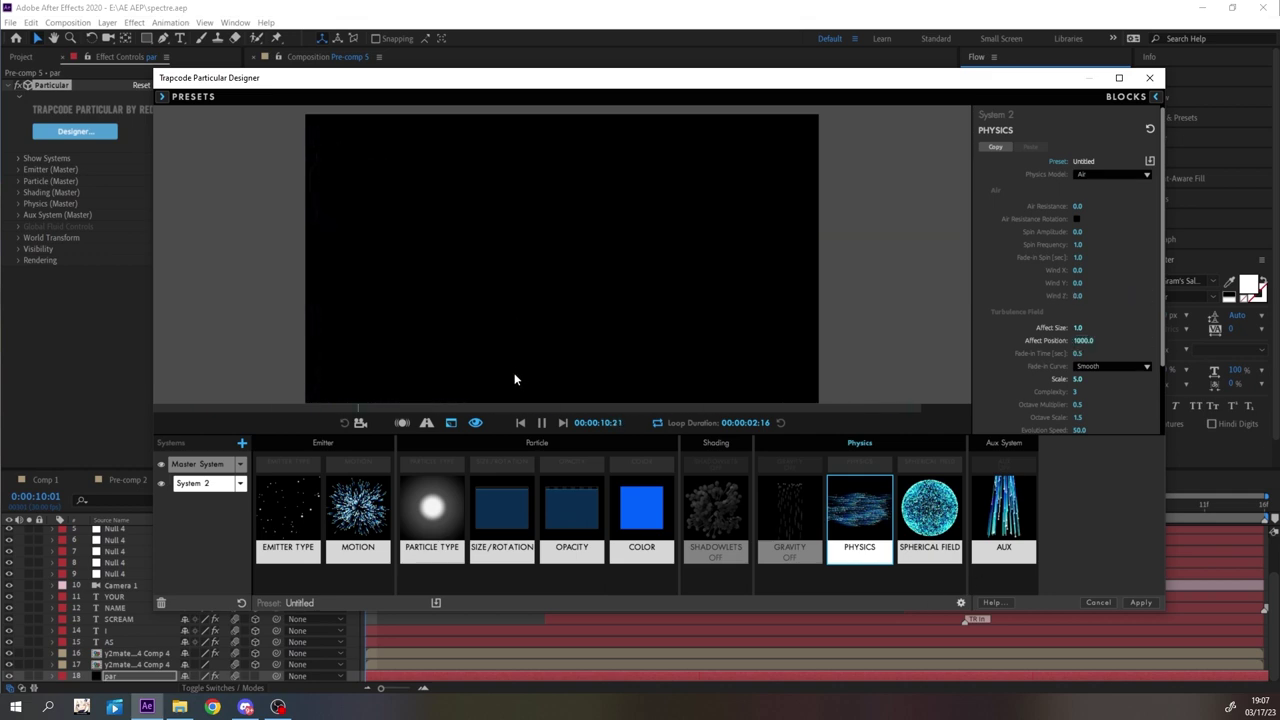
click(1141, 603)
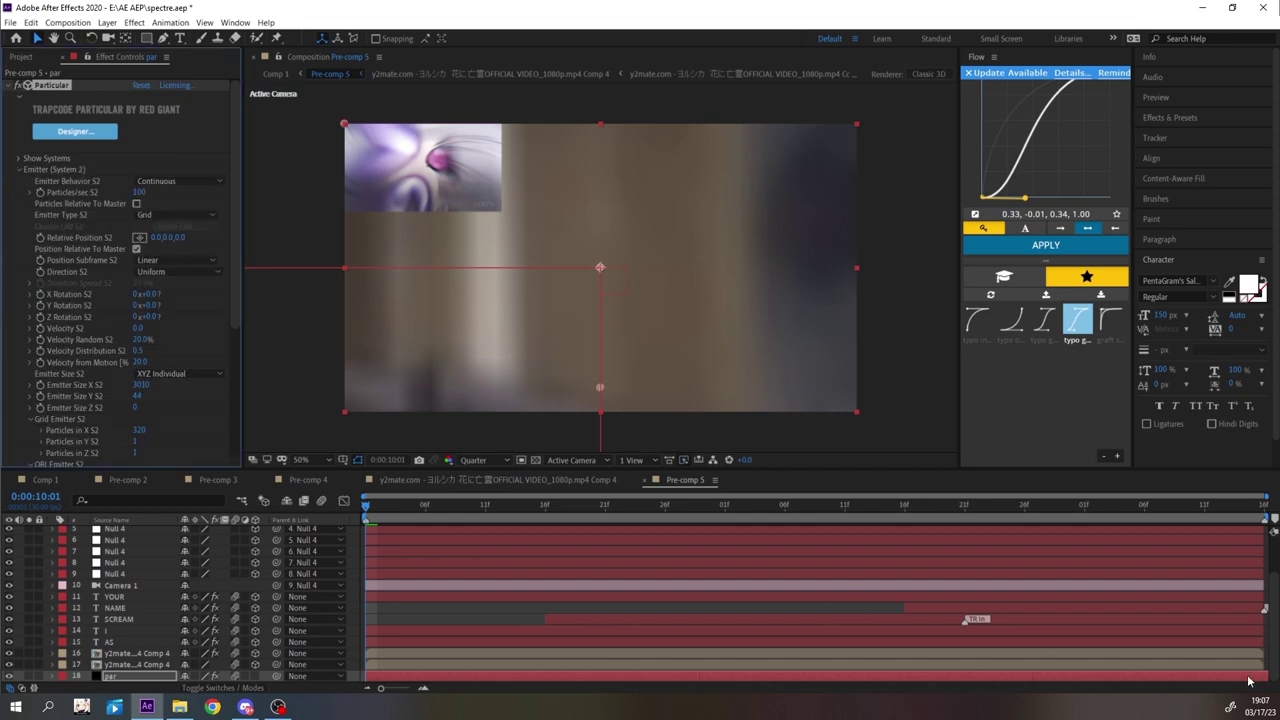
- Shift the "par" layer to start slightly earlier, and apply an emitter size of X 8000 and Y 242 to System 2
drag(1247, 677, 360, 651)
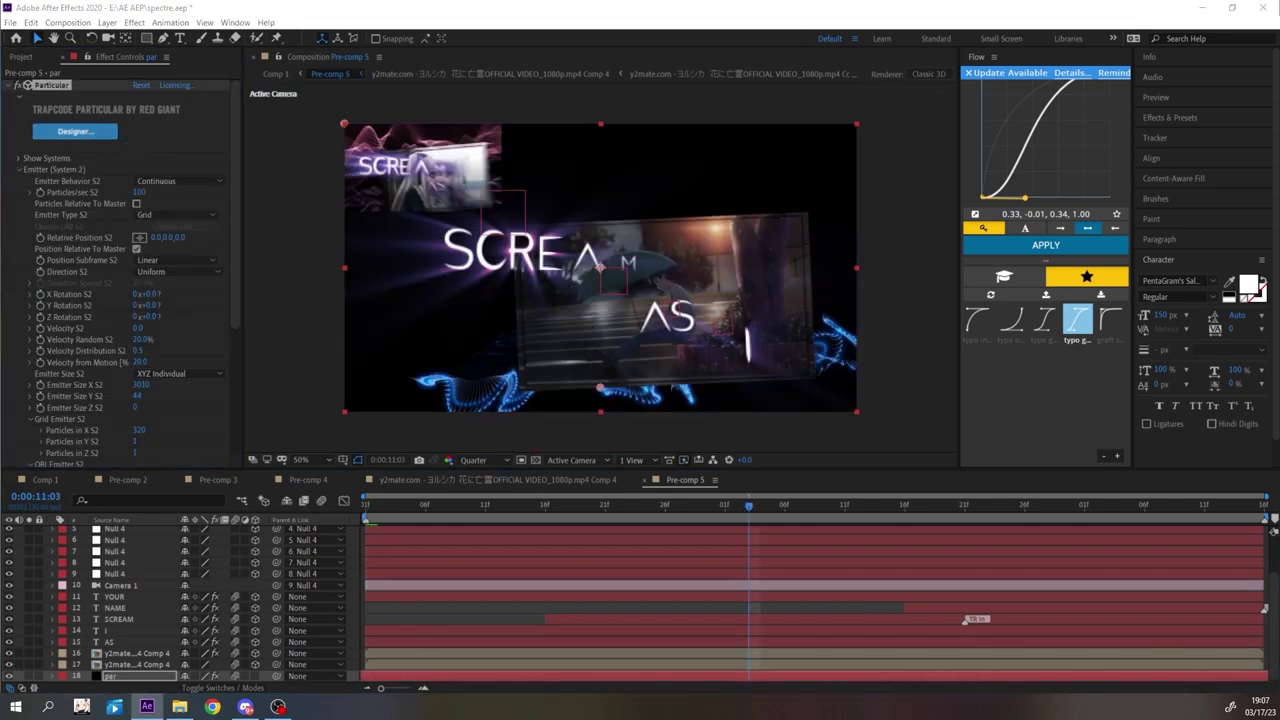
click(74, 131)
click(955, 333)
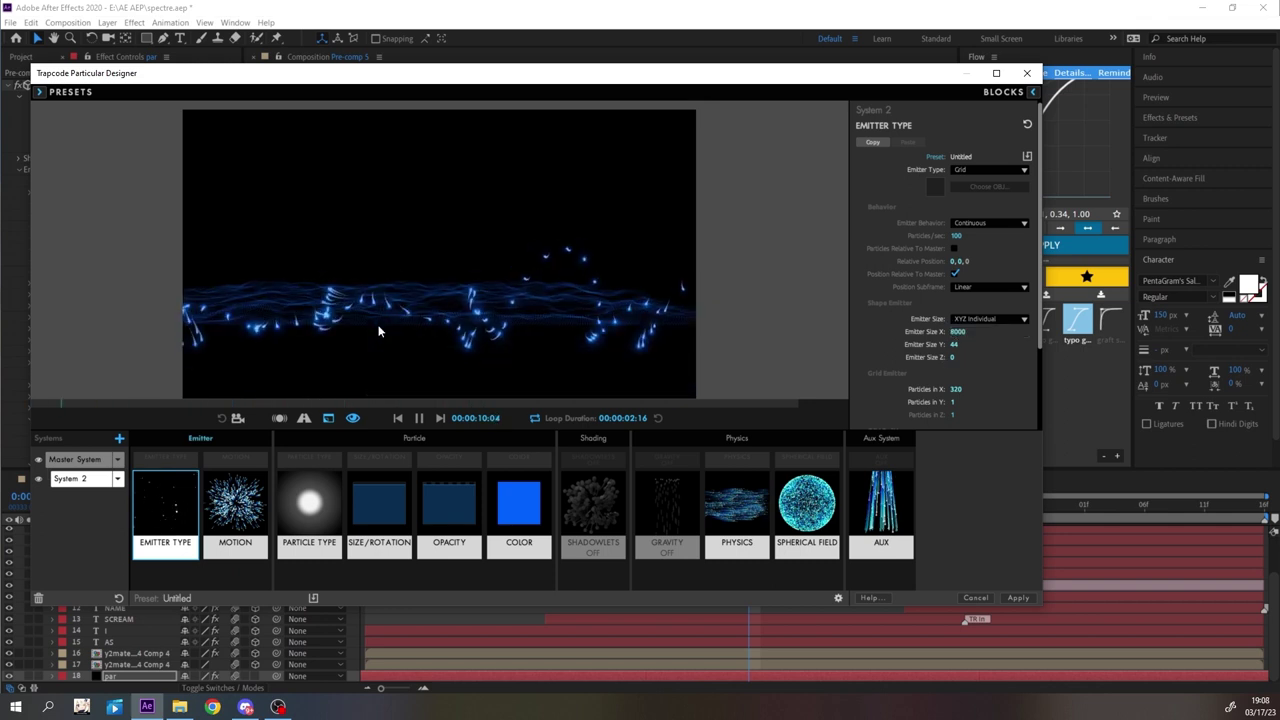
drag(1026, 338, 1094, 338)
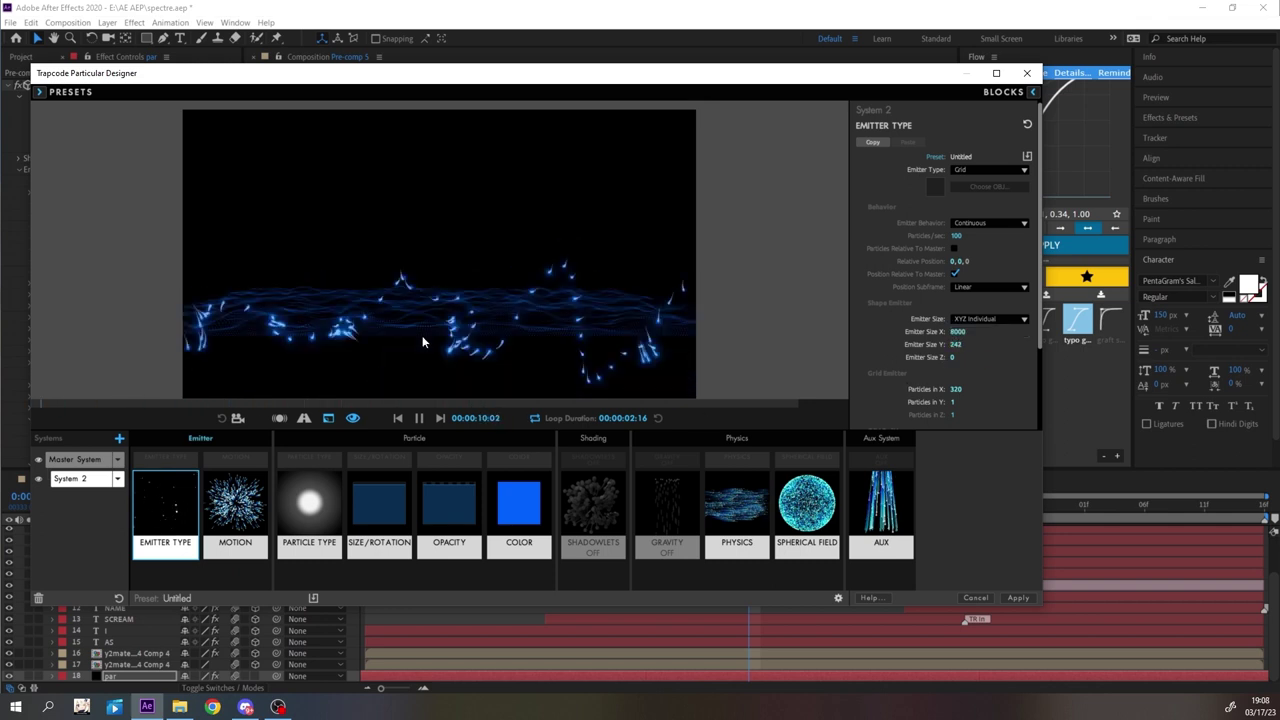
click(1012, 598)
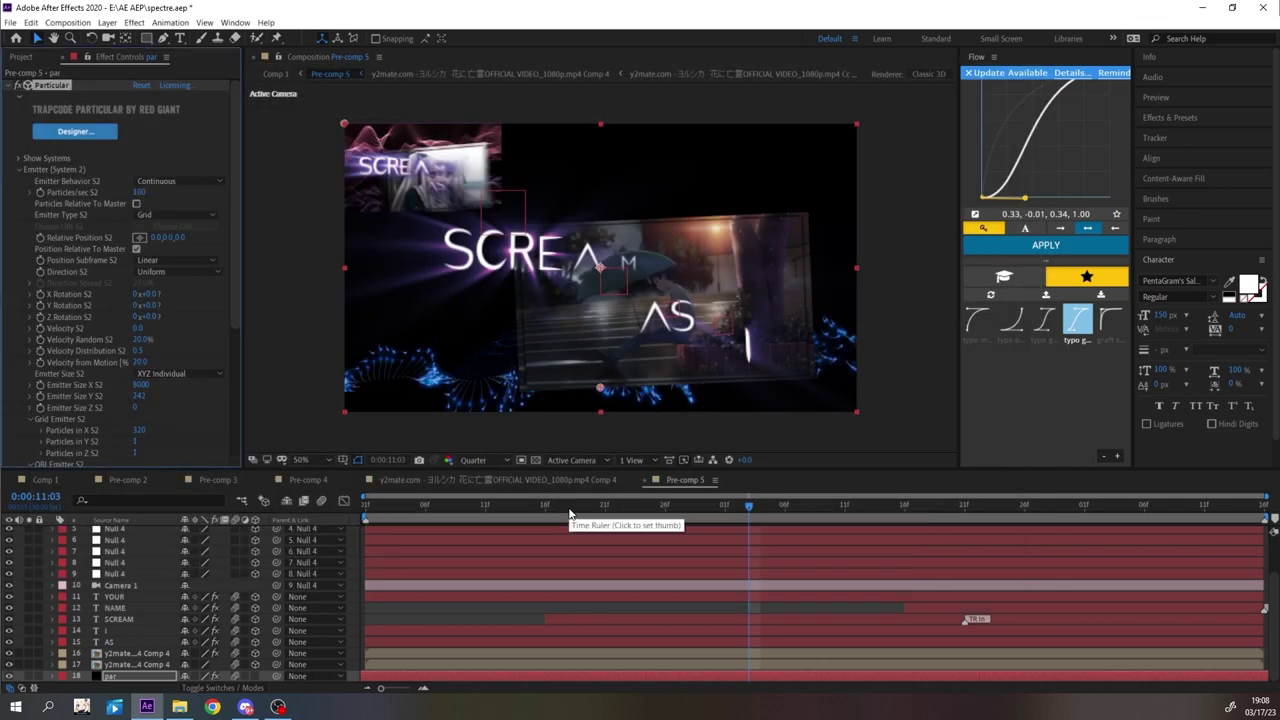
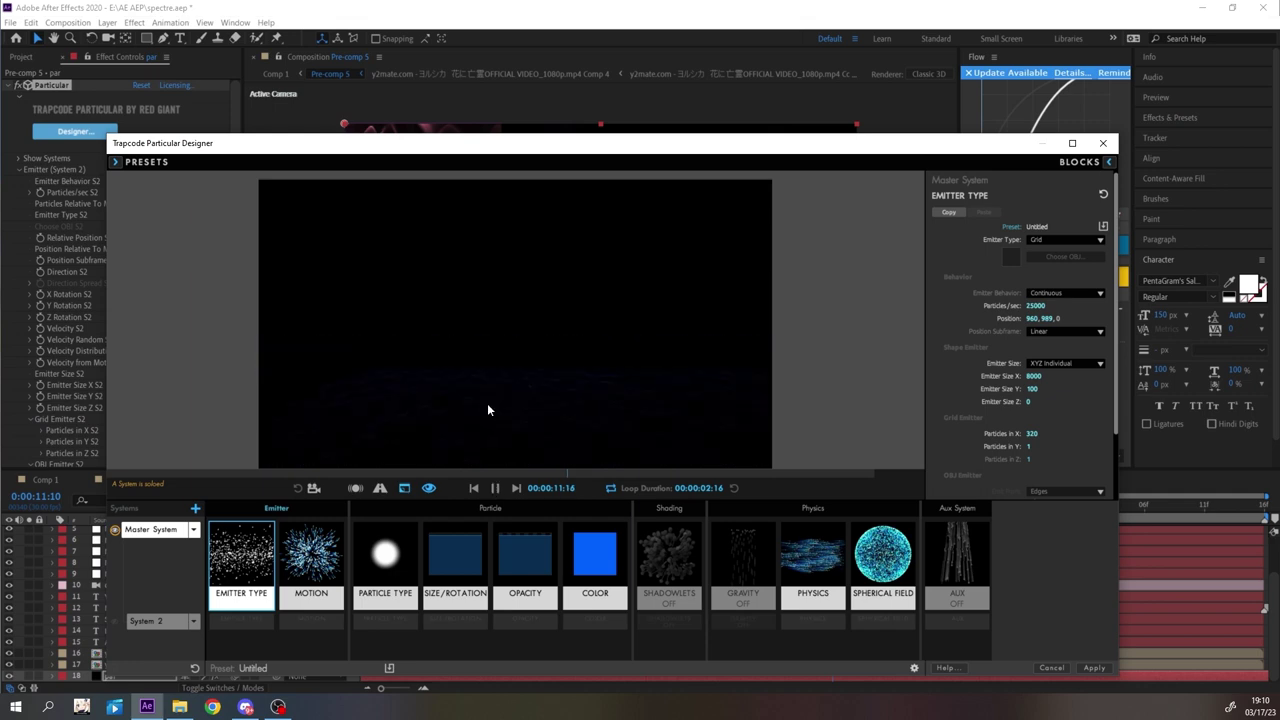
- Pause the Designer preview and adjust the Affect Position in the Master System's Physics
click(812, 555)
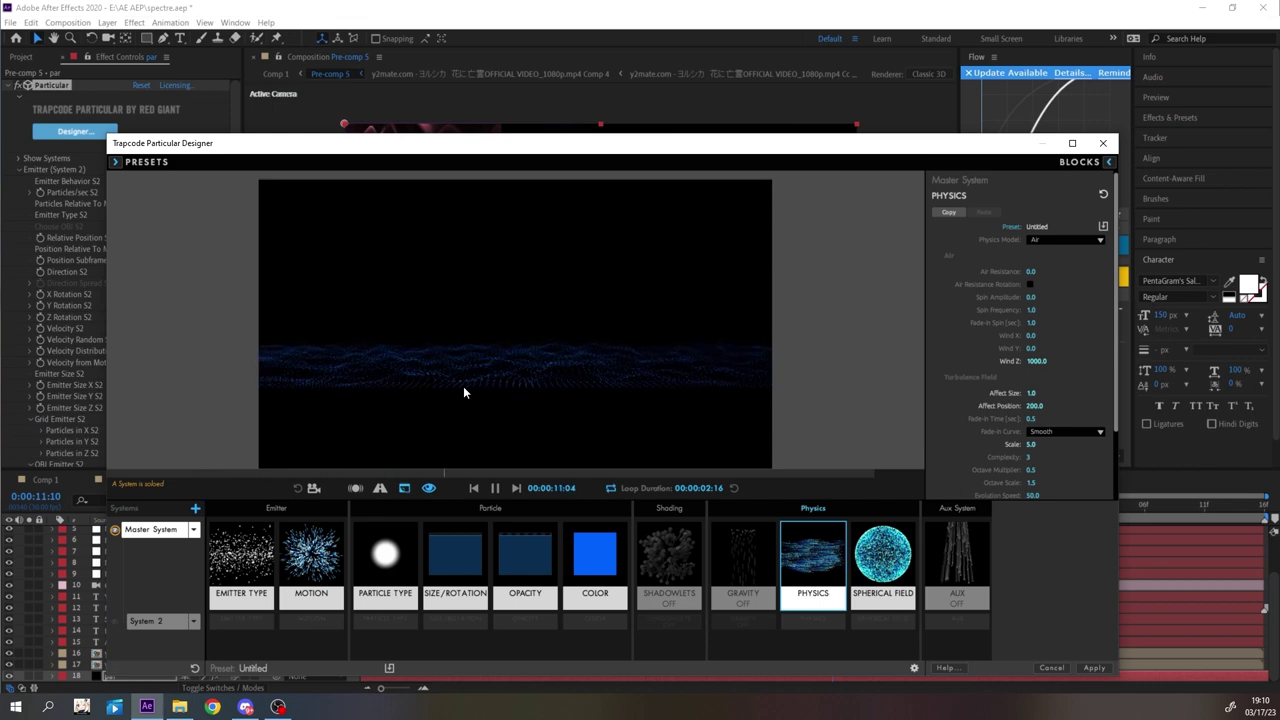
click(168, 620)
click(168, 531)
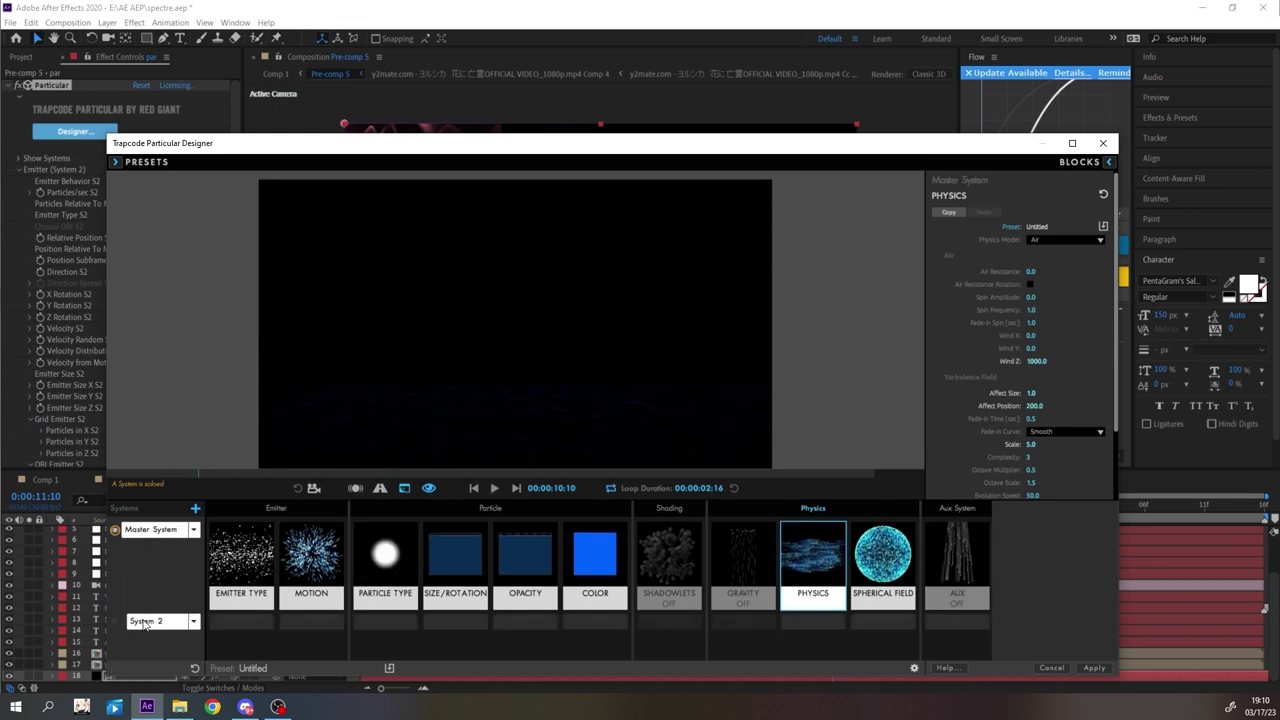
click(1045, 406)
click(497, 488)
click(1040, 406)
- Set the Master System's color to Random from Gradient, recolor the gradient's black end pink, and apply the design
click(595, 560)
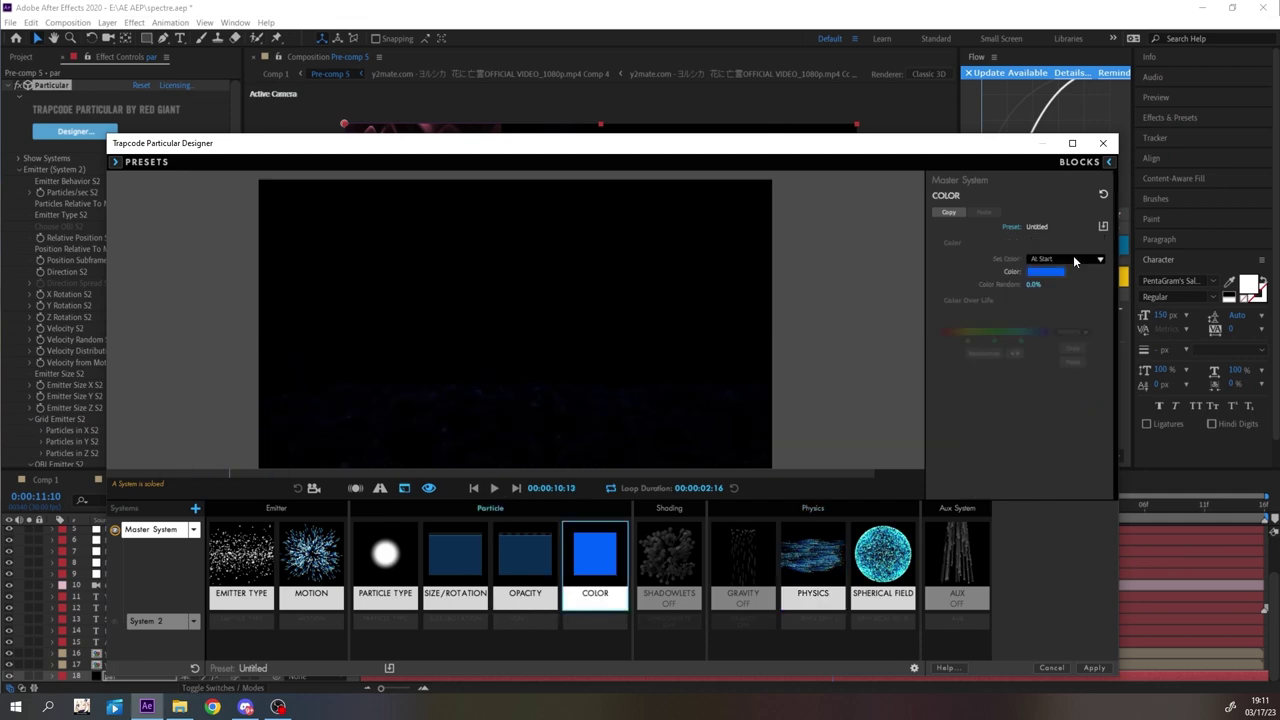
click(1065, 258)
click(1062, 294)
click(1071, 332)
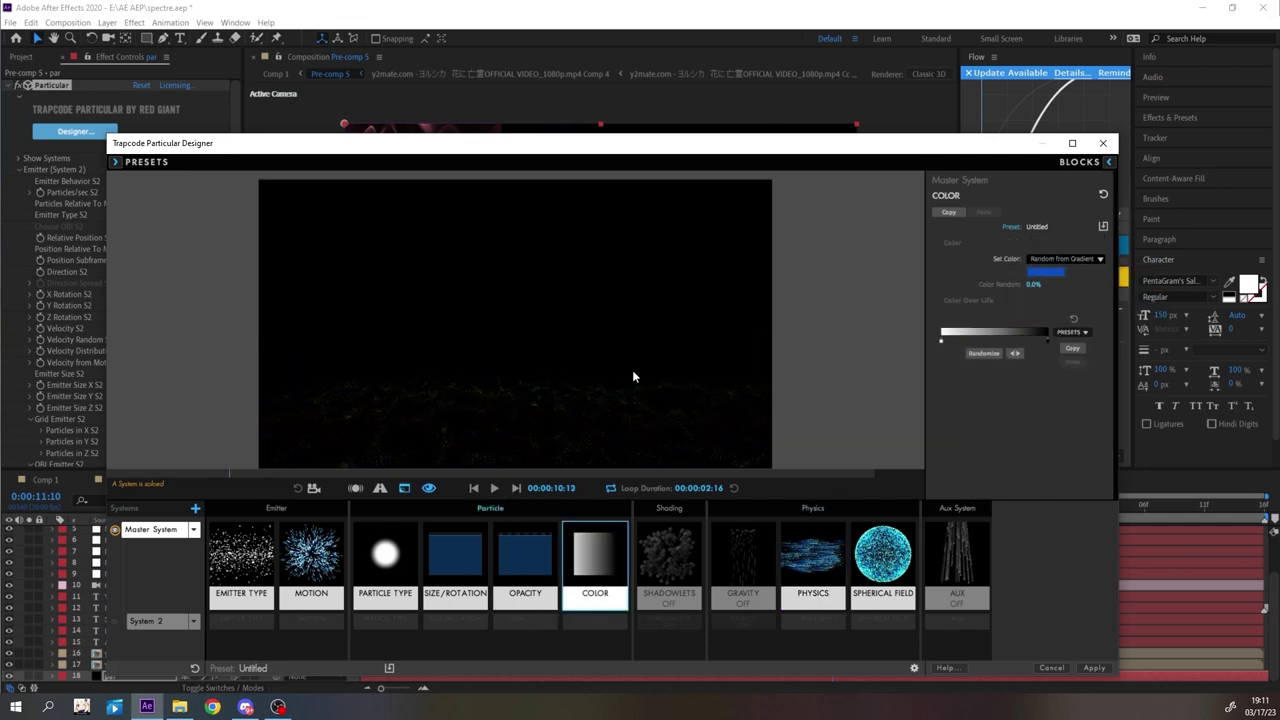
double_click(1048, 341)
click(597, 340)
click(482, 504)
click(1092, 668)
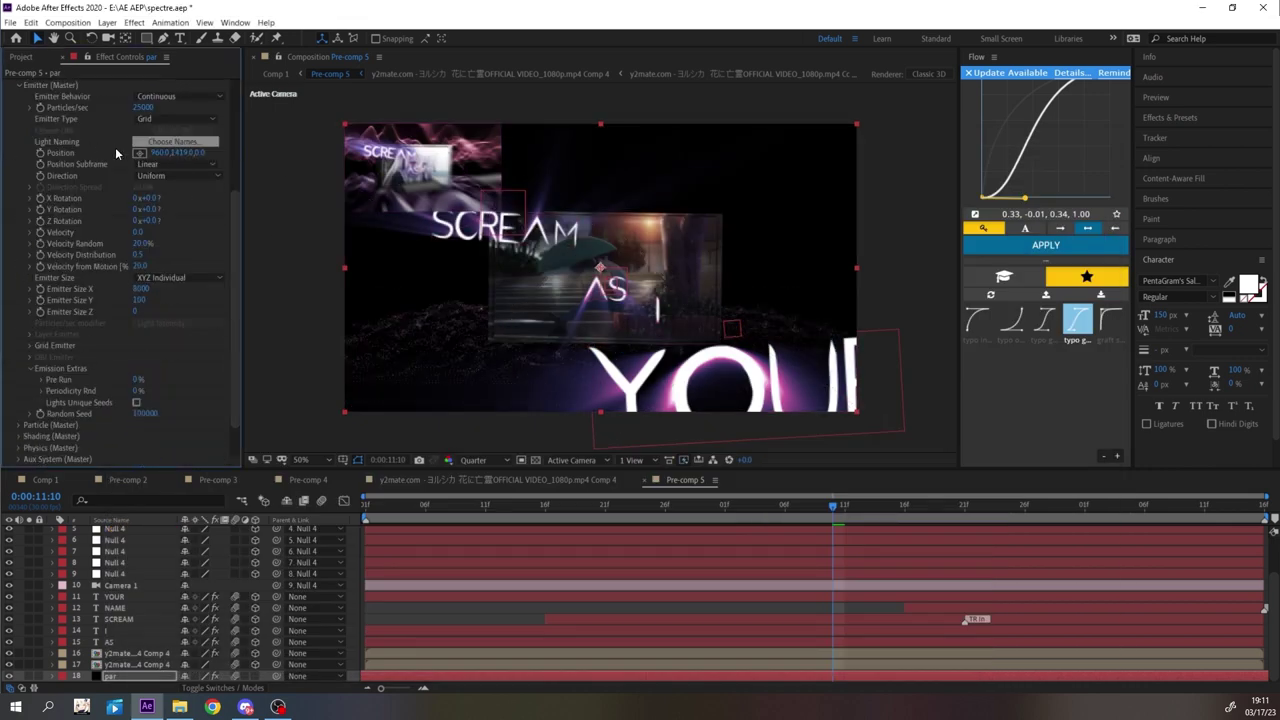
- Try several heights and depths for the Master emitter, including Z -2500, and settle on position 960, 1500, -1000
drag(200, 153, 83, 158)
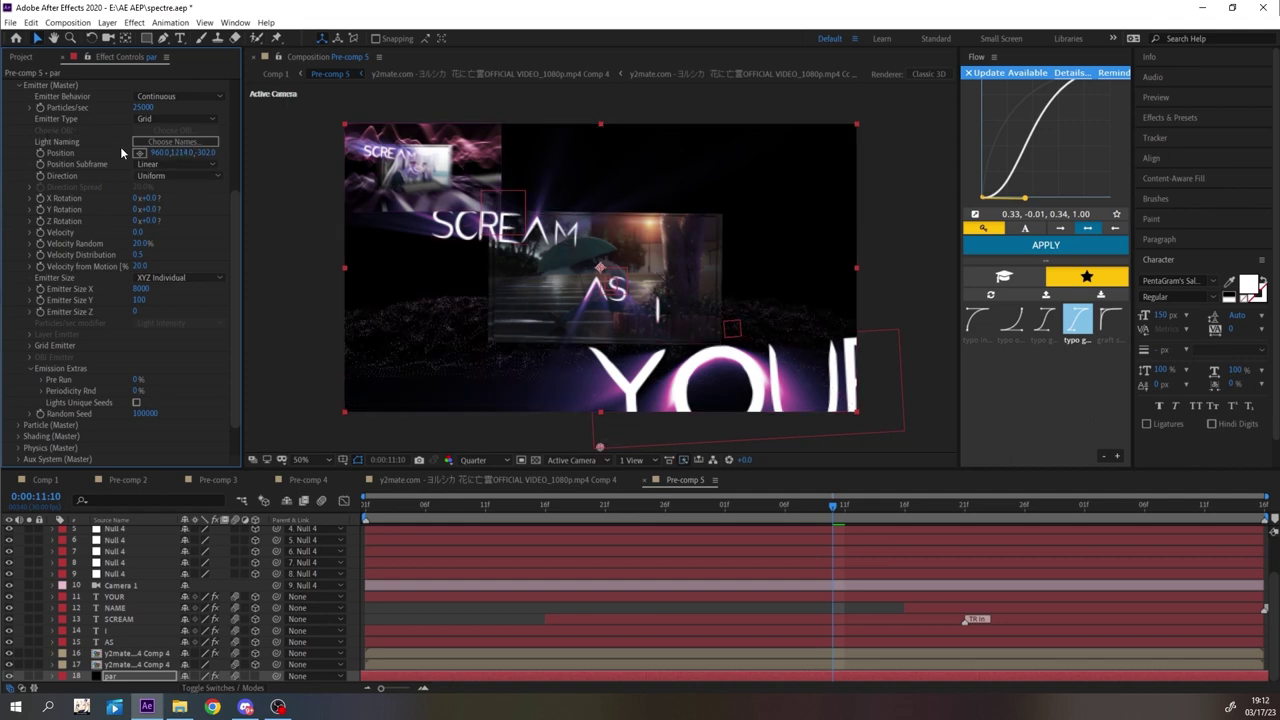
click(205, 152)
key(Return)
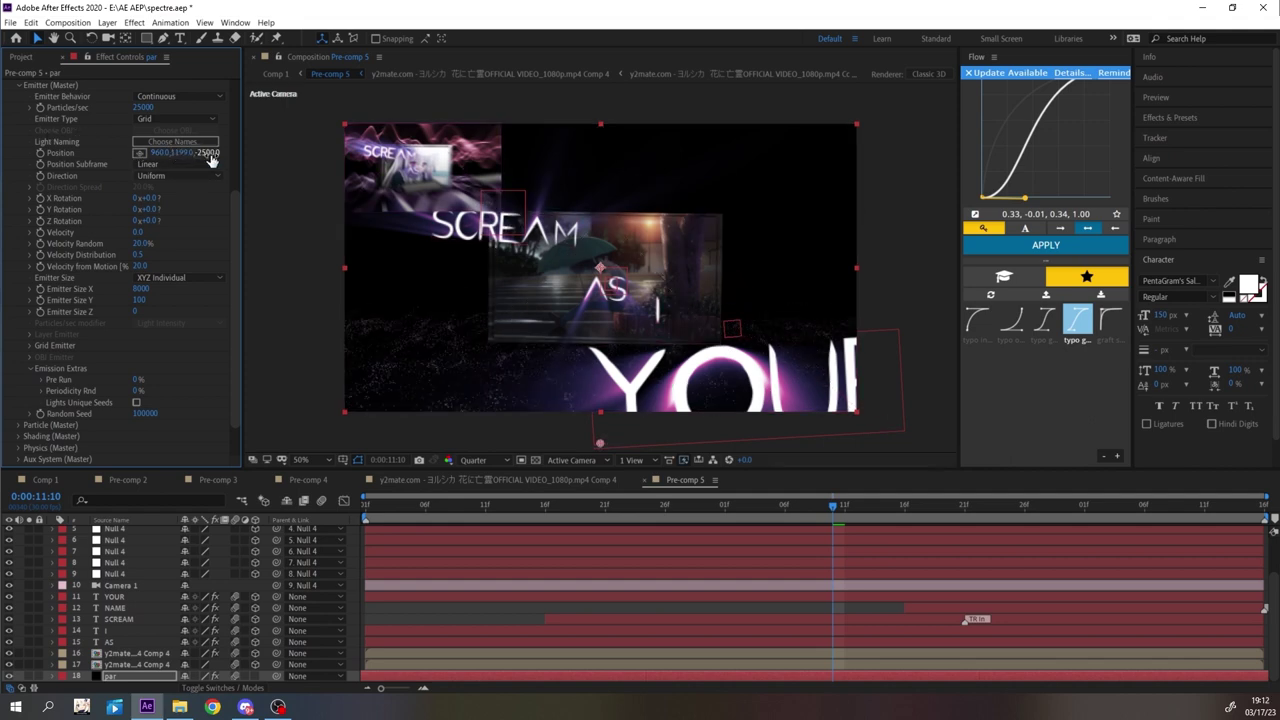
drag(69, 141, 56, 143)
text(1514)
key(Return)
text(1500)
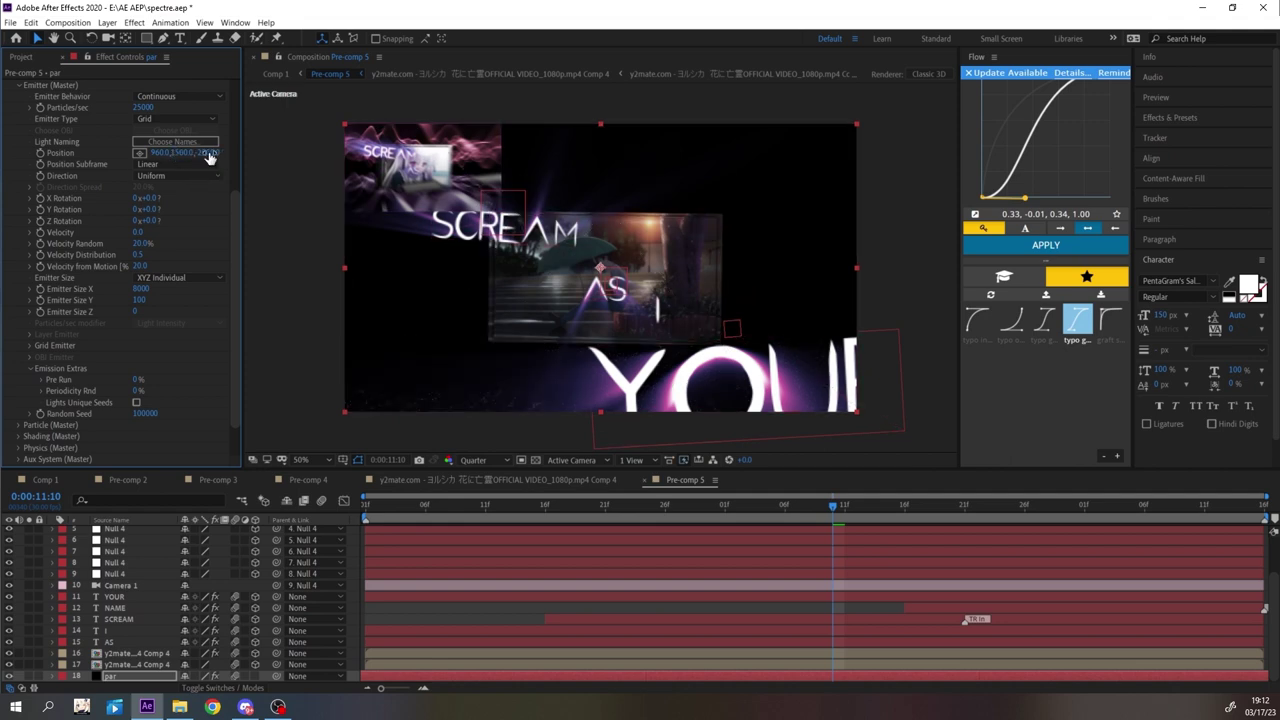
key(Return)
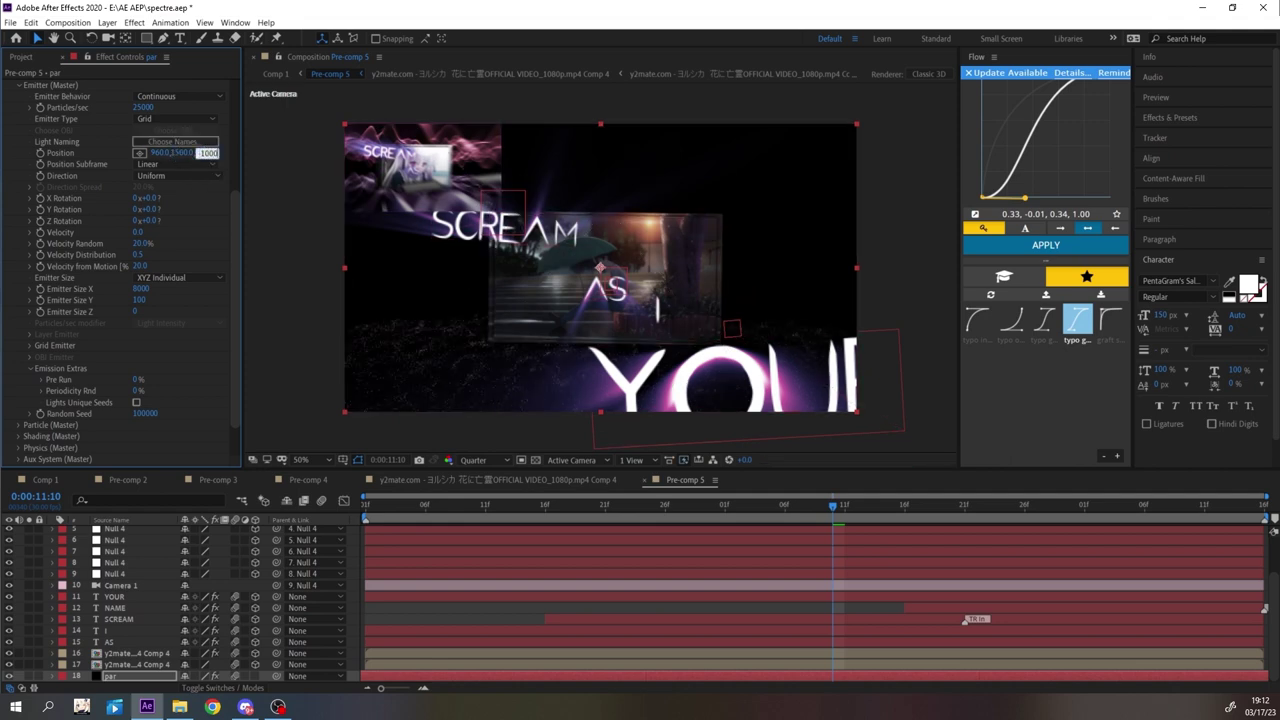
- Add the Deep Glow effect to the "par" layer and enable its Unmult option
click(524, 683)
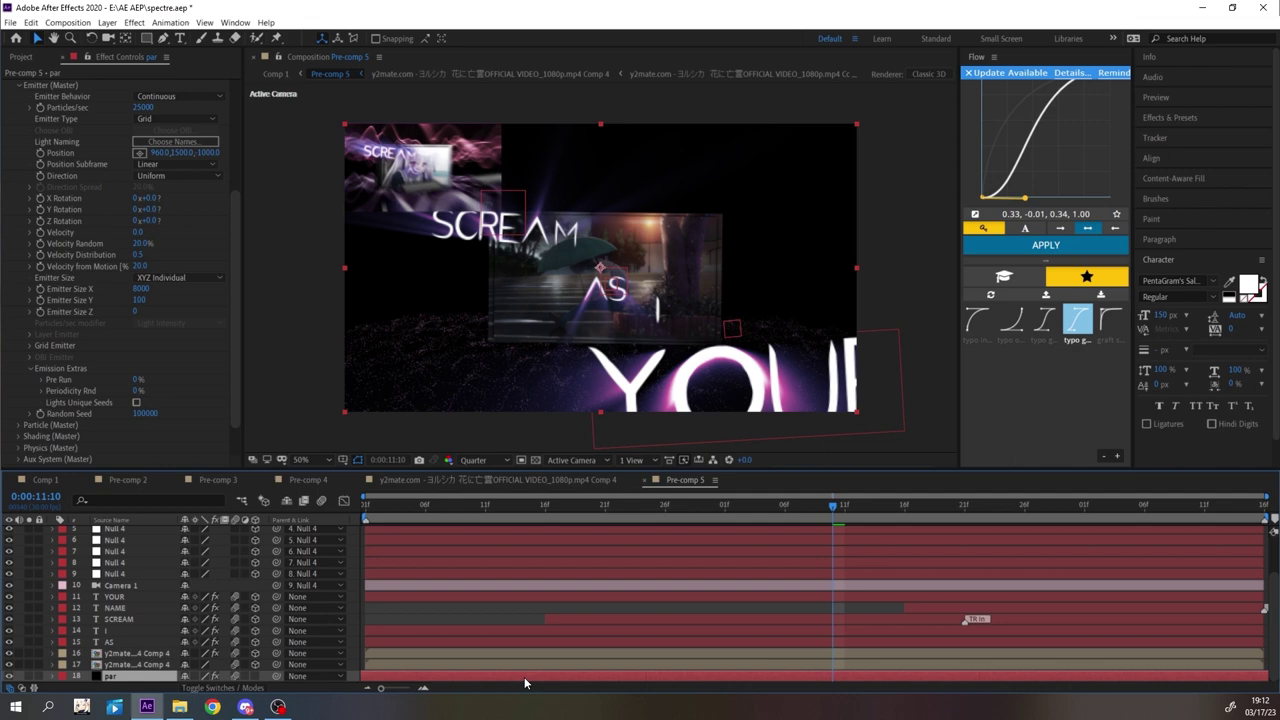
click(1169, 118)
click(1200, 135)
text(dee)
double_click(1188, 206)
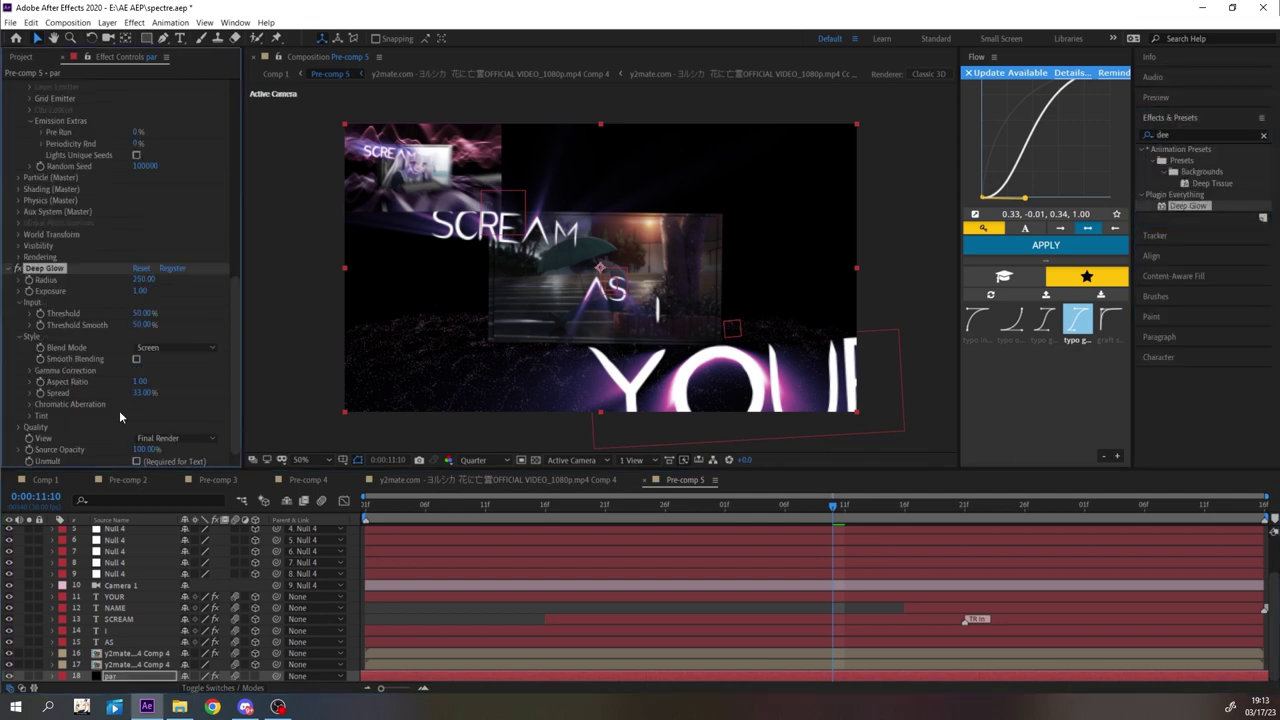
click(136, 461)
- Play back the shot from about 0:00:10:10 to examine the glowing particles, with the Particular settings collapsed
click(475, 506)
key(space)
scroll(138, 290, up, 10)
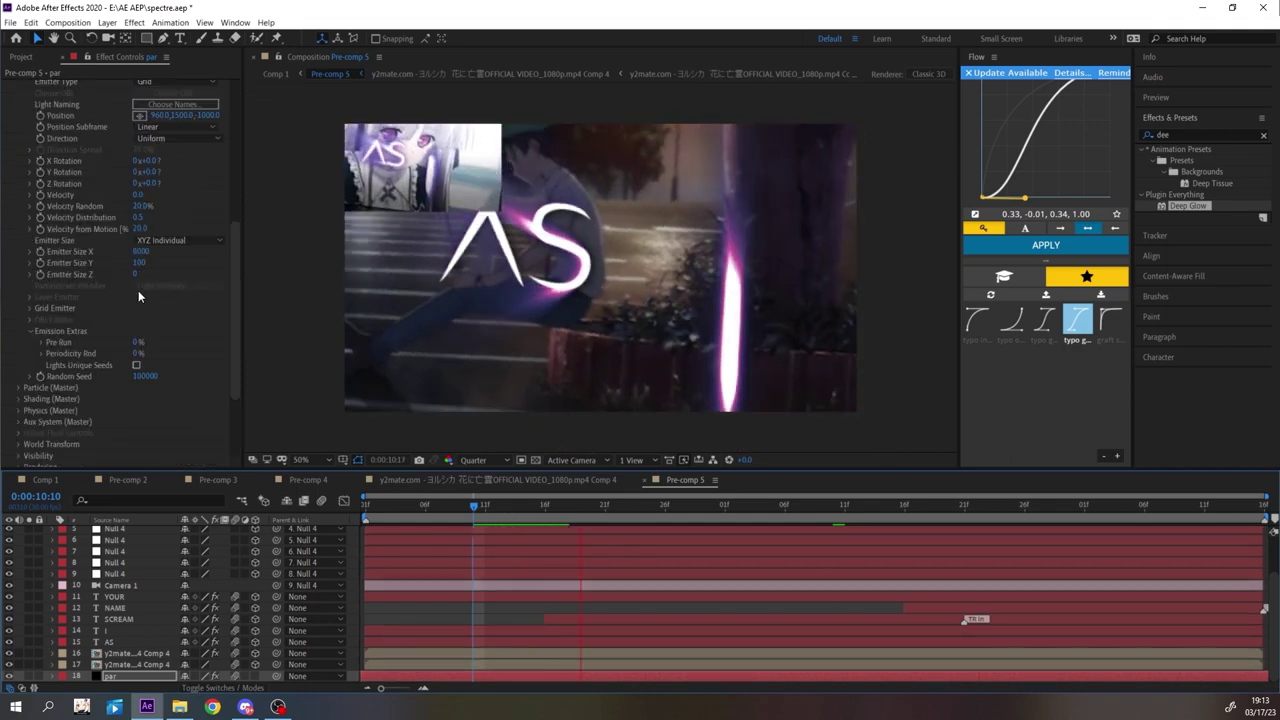
click(8, 86)
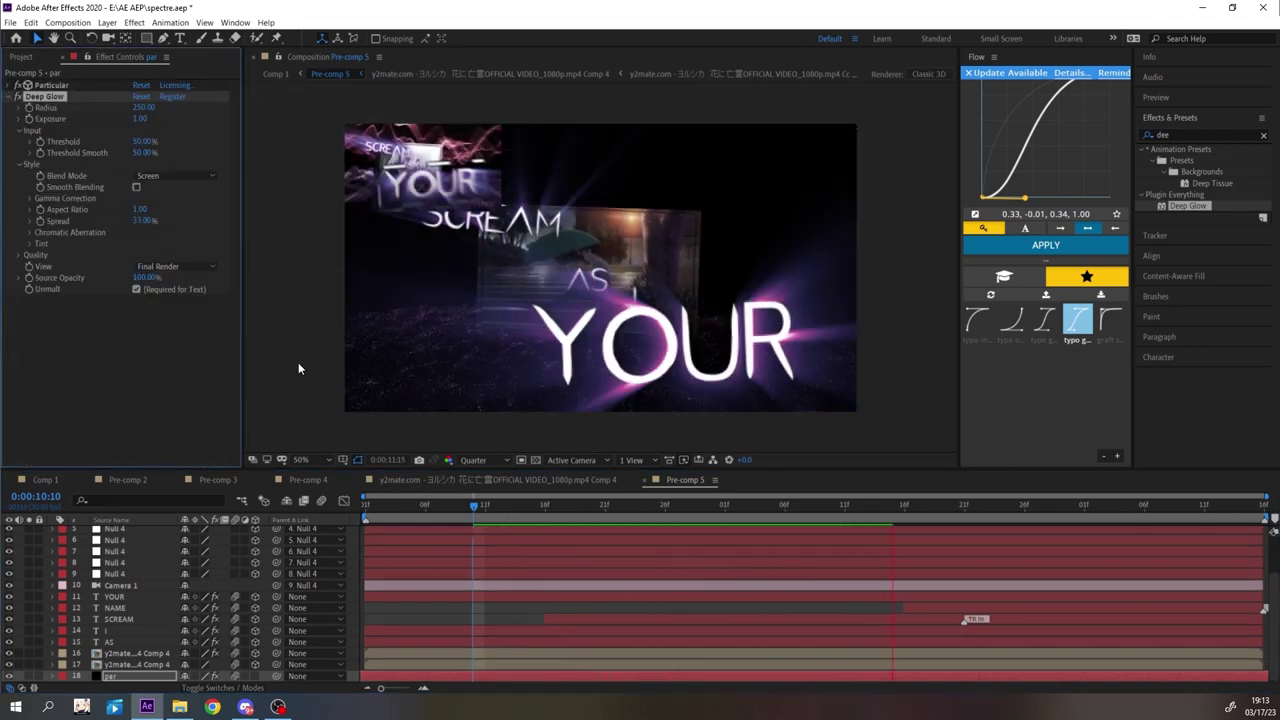
click(484, 505)
key(space)
key(space)
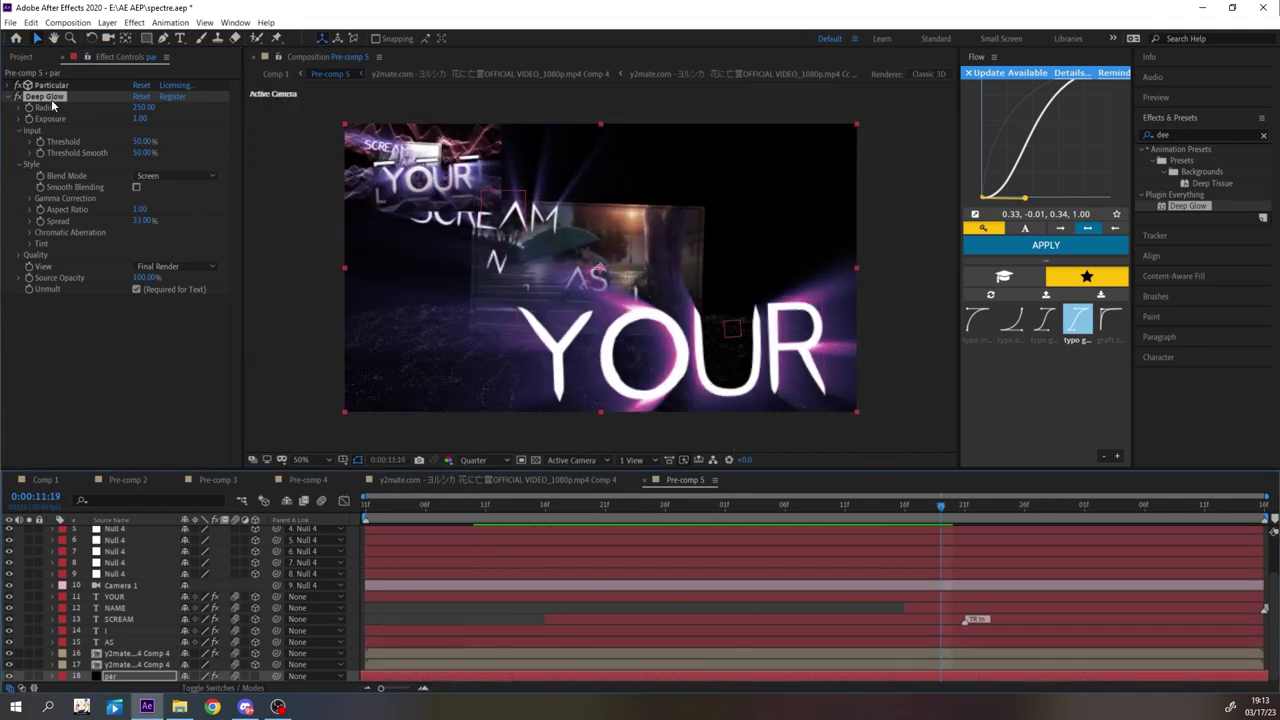
- Load the Ethereal Plane multiple-system preset in the Particular Designer and play its preview
click(8, 86)
click(61, 139)
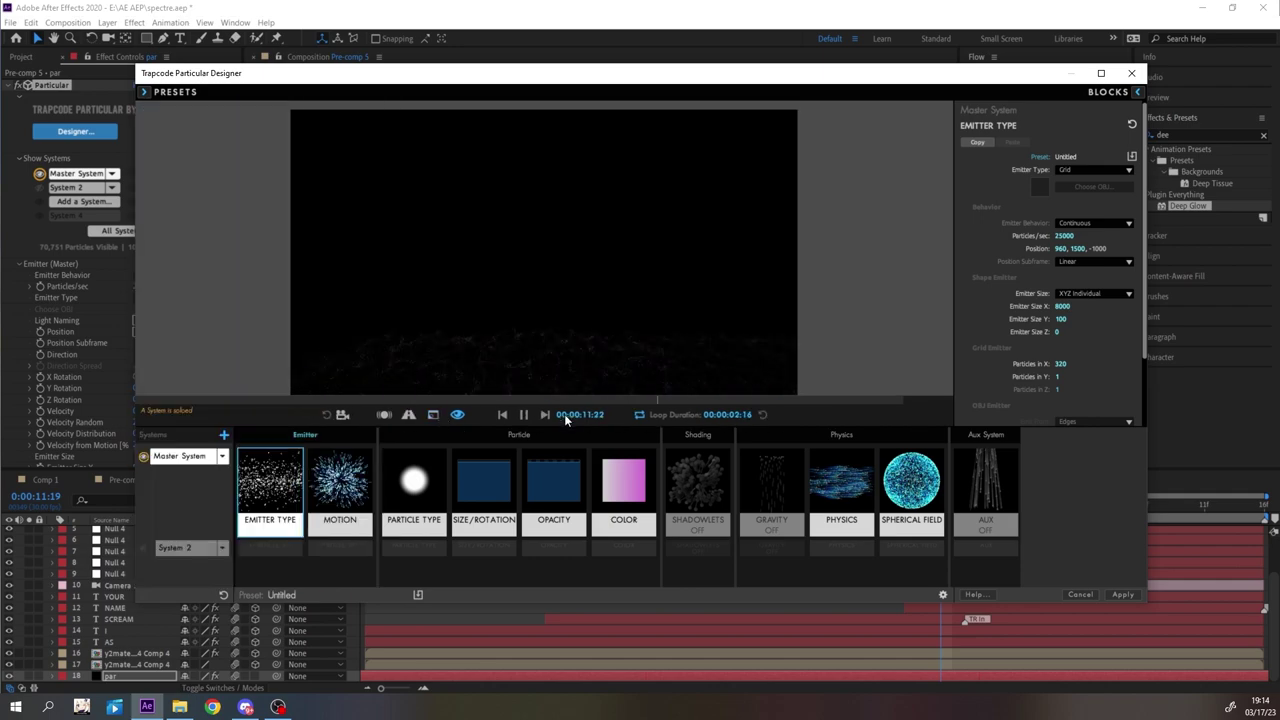
click(143, 95)
scroll(265, 315, up, 3)
click(327, 148)
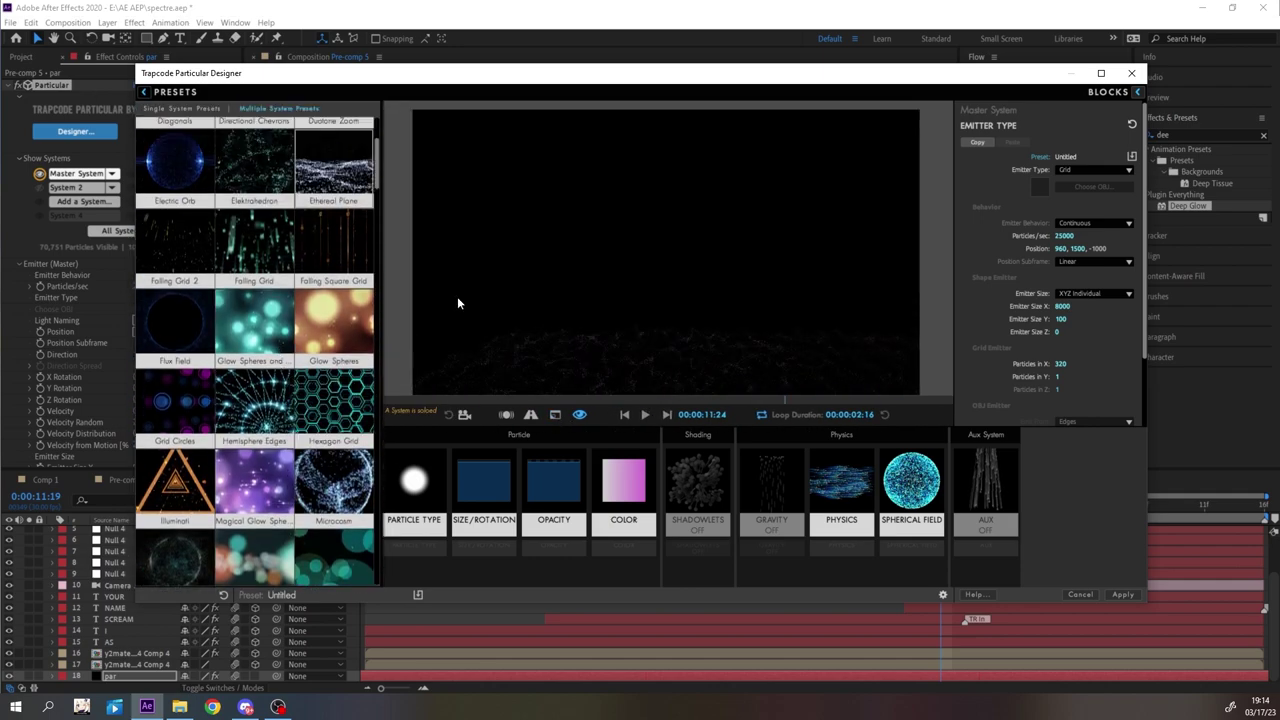
click(645, 414)
- Set Wind Z to 0 in System 2's Physics and show only the Master System
click(840, 484)
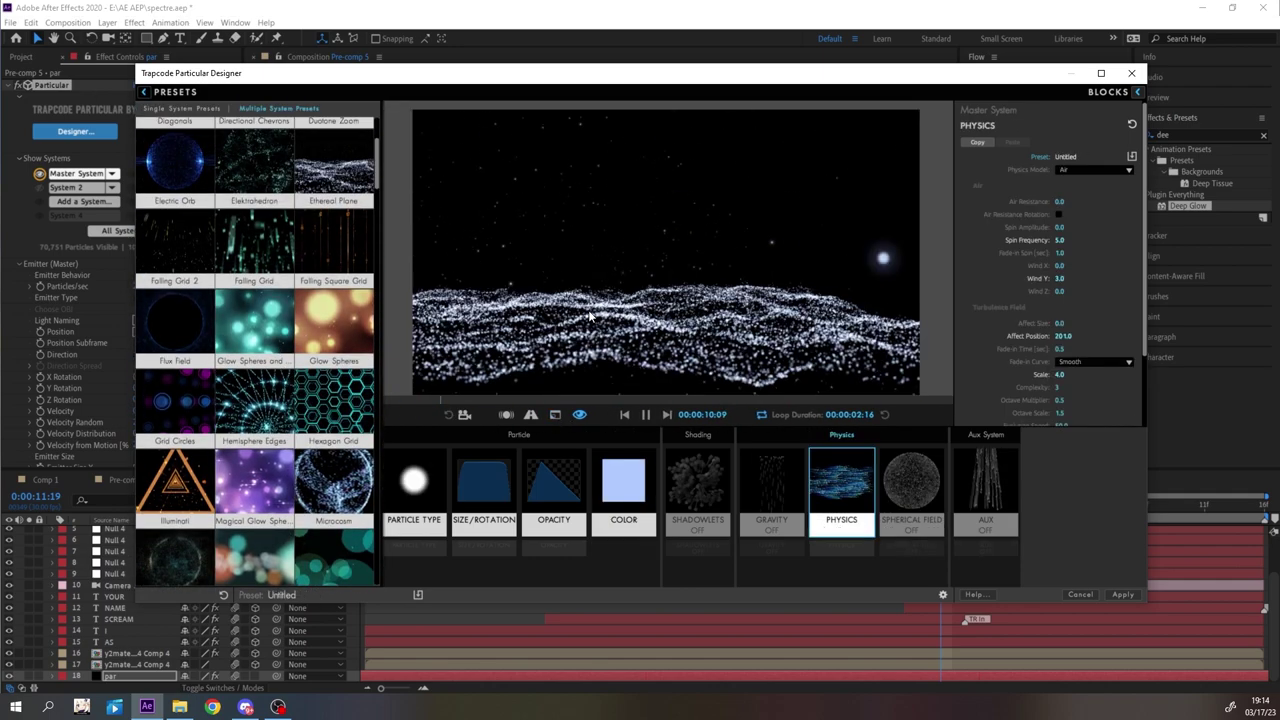
click(178, 475)
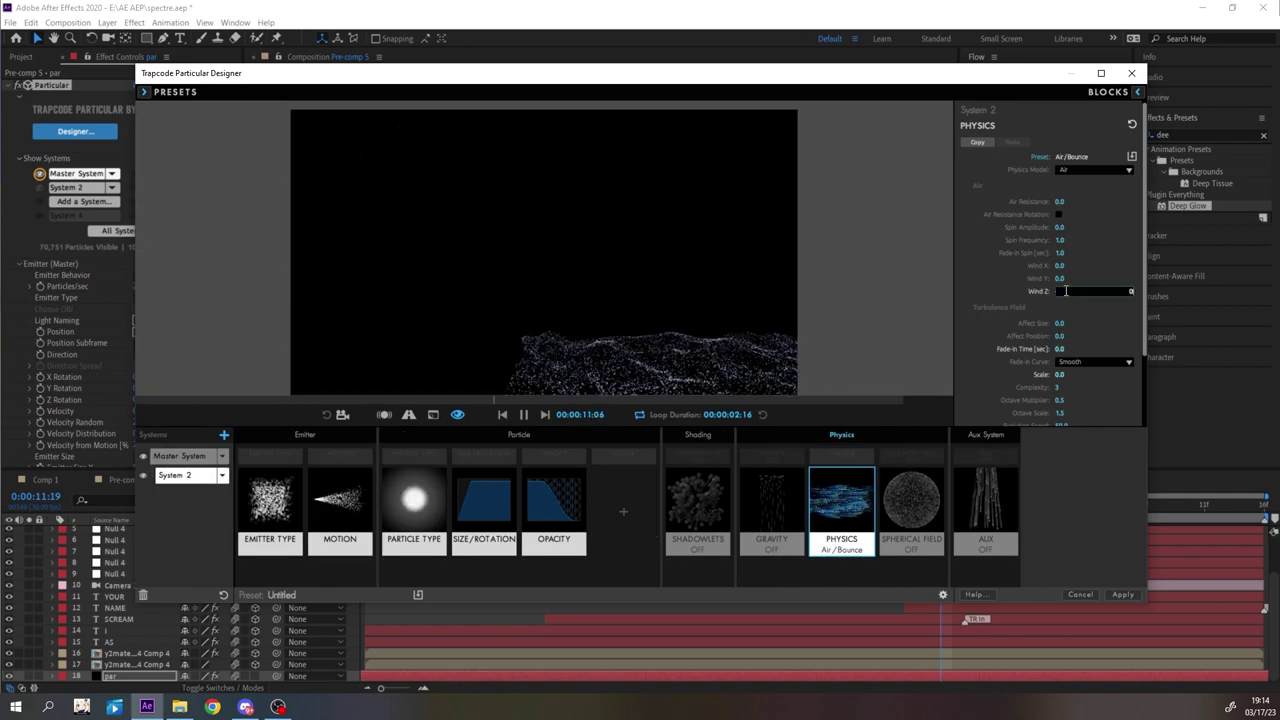
click(143, 475)
click(200, 456)
click(142, 546)
click(143, 456)
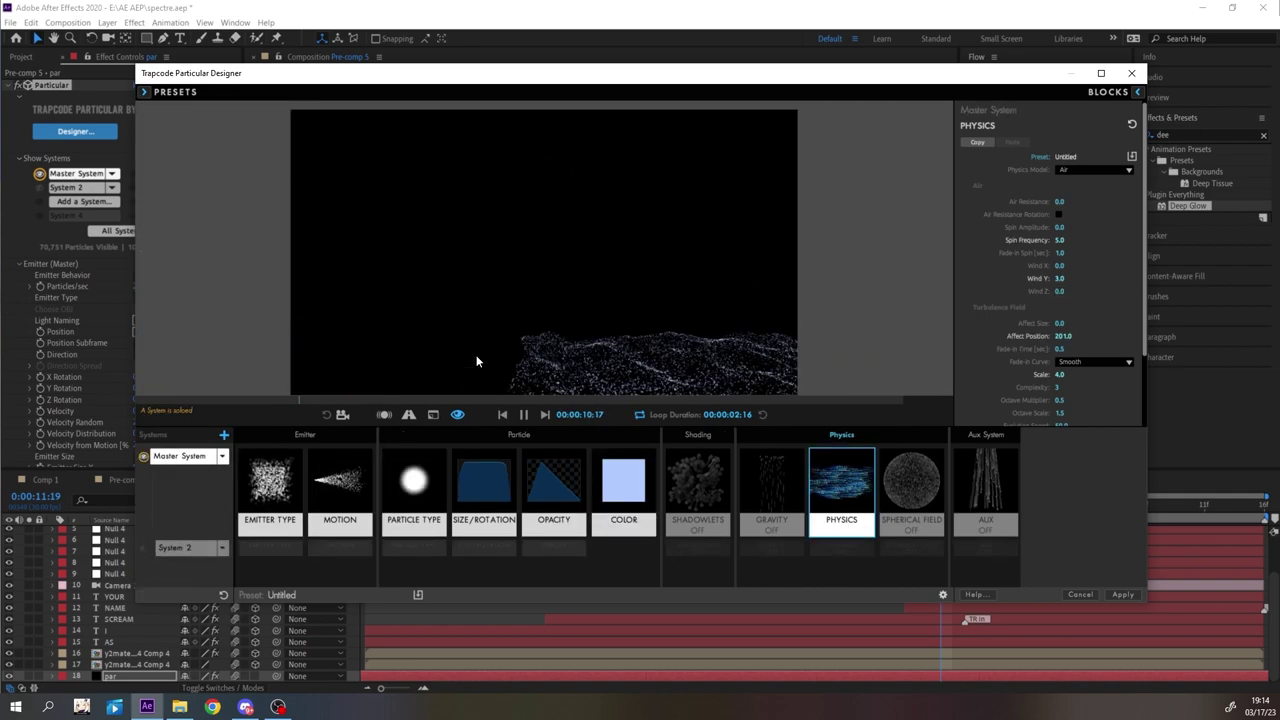
- Give the Master System an emitter size X of 8000, 20000 particles per second and an Affect Position of 440
click(252, 484)
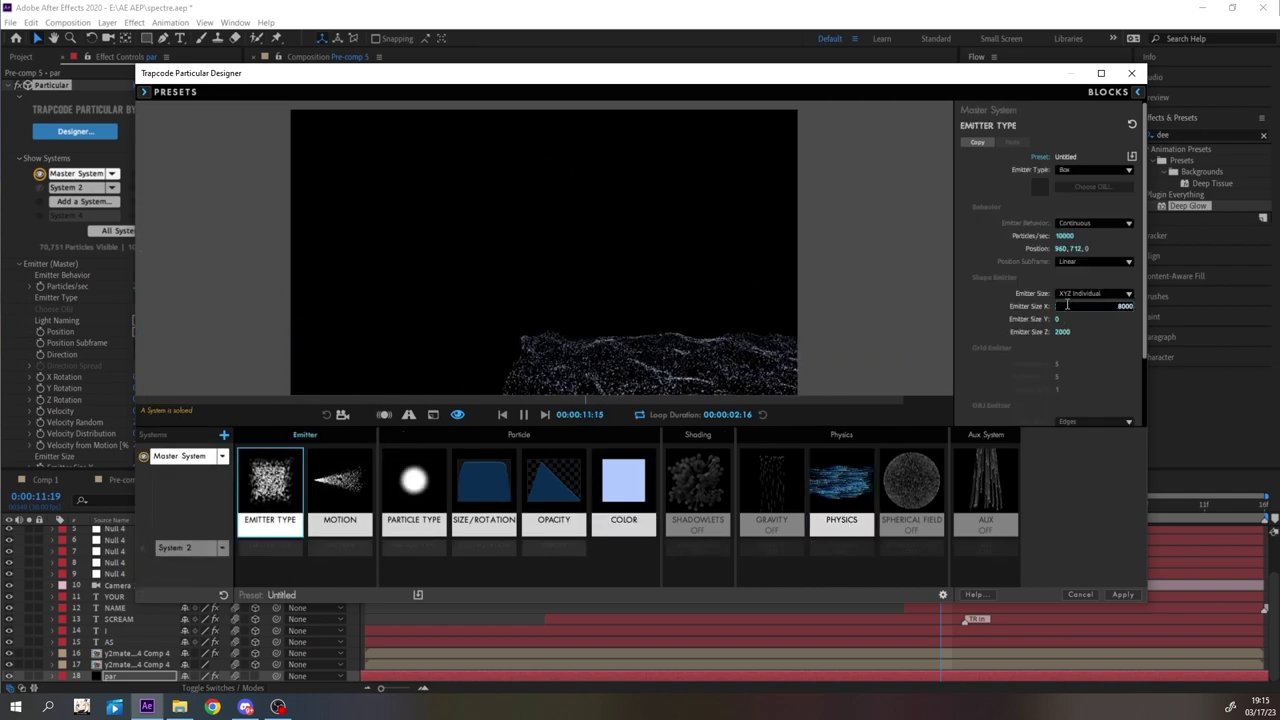
click(1064, 236)
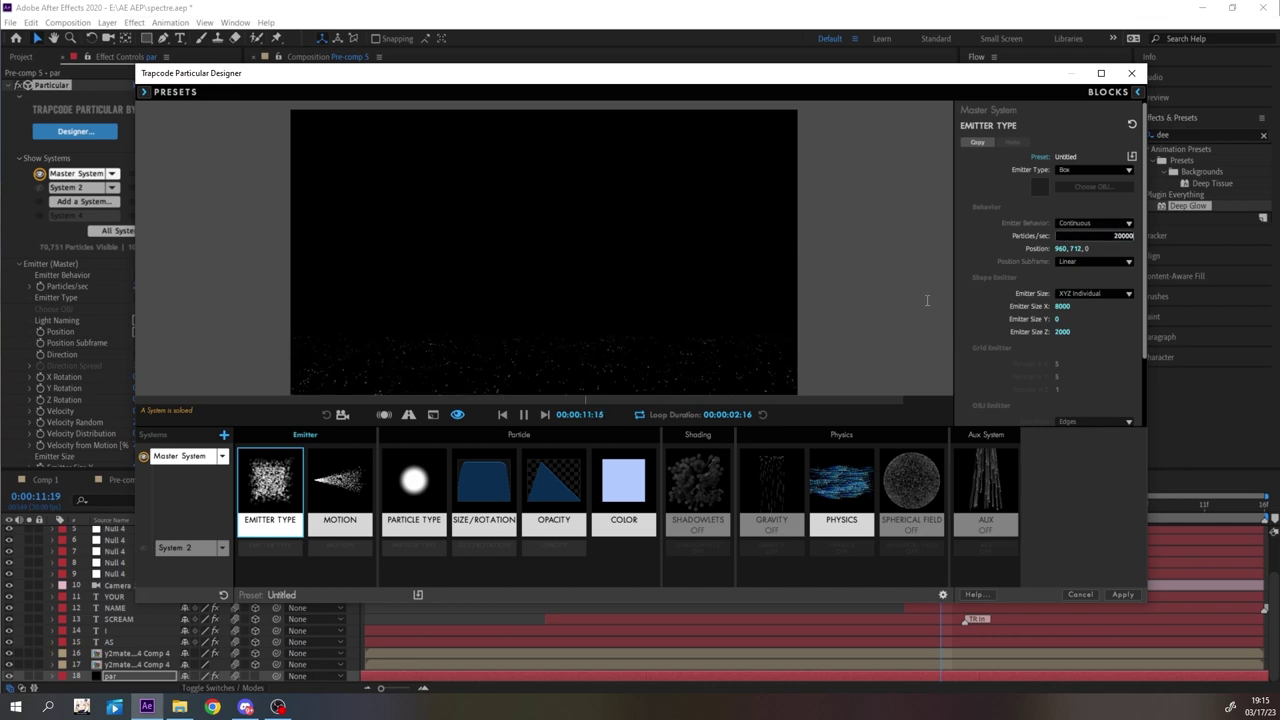
click(841, 484)
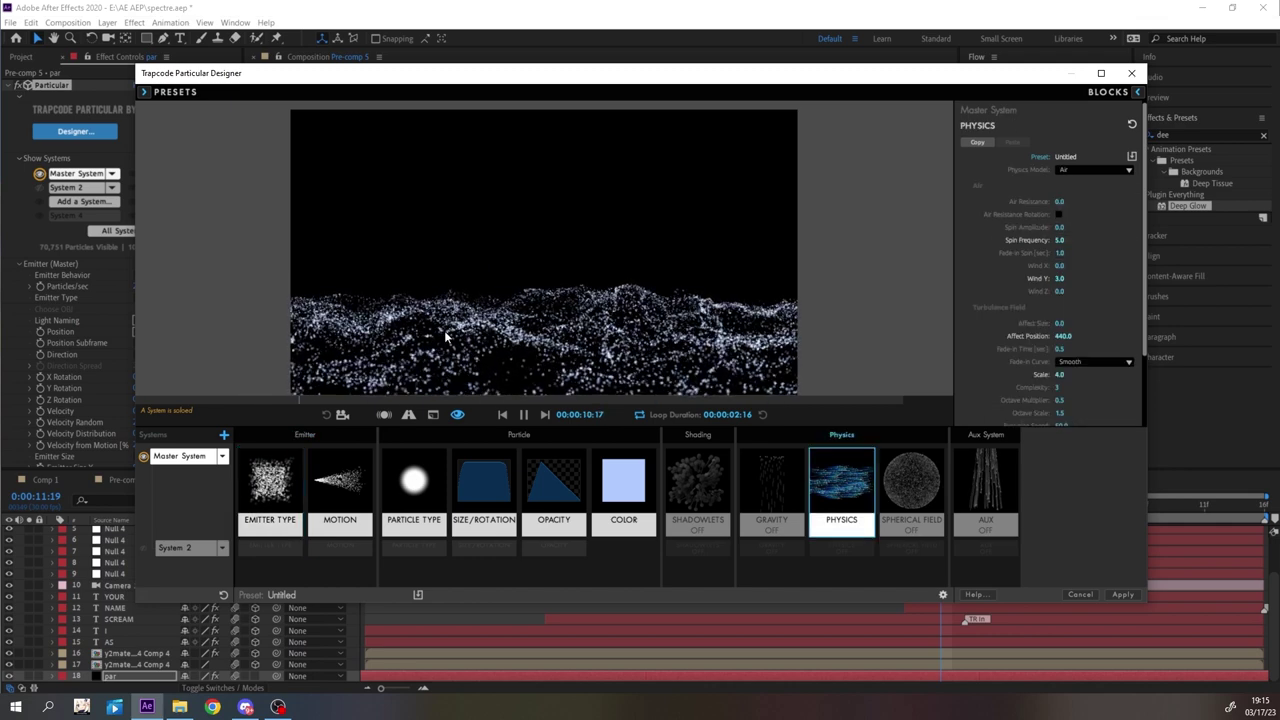
- Color the Master System's particles light pink (255, 168, 255) and apply the design
click(623, 484)
click(1074, 201)
click(627, 267)
click(792, 275)
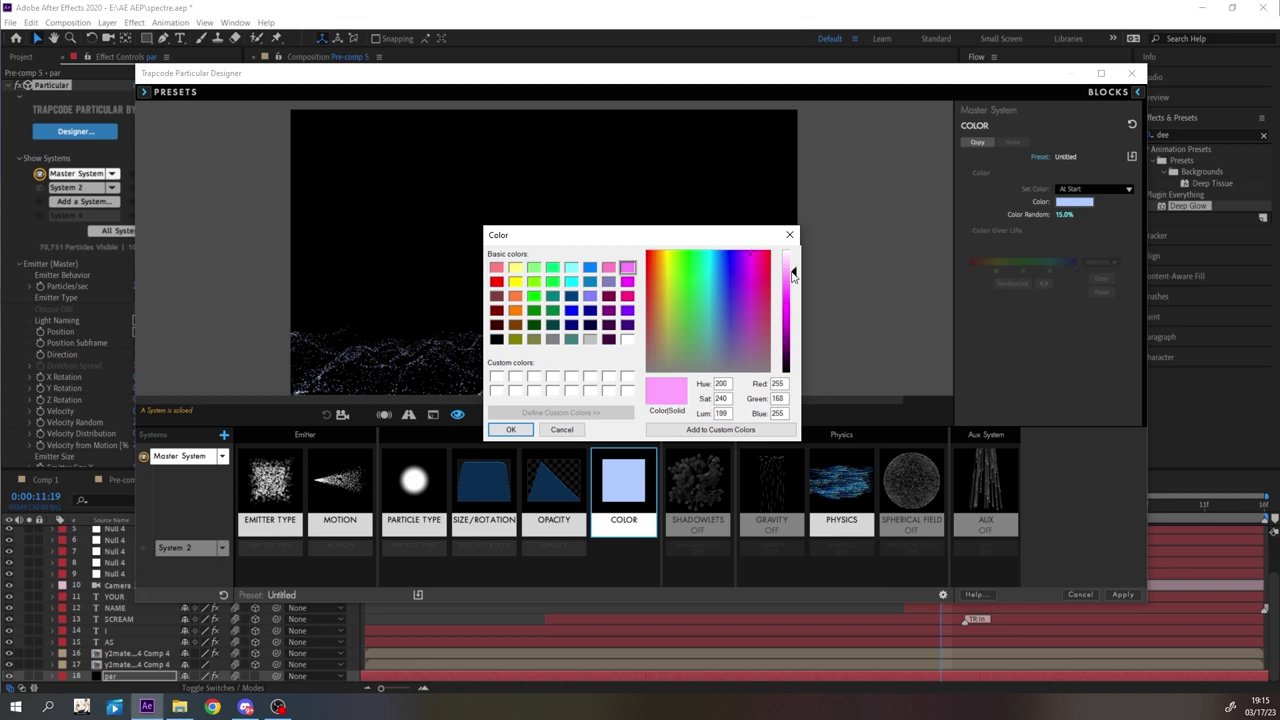
click(510, 429)
click(1122, 594)
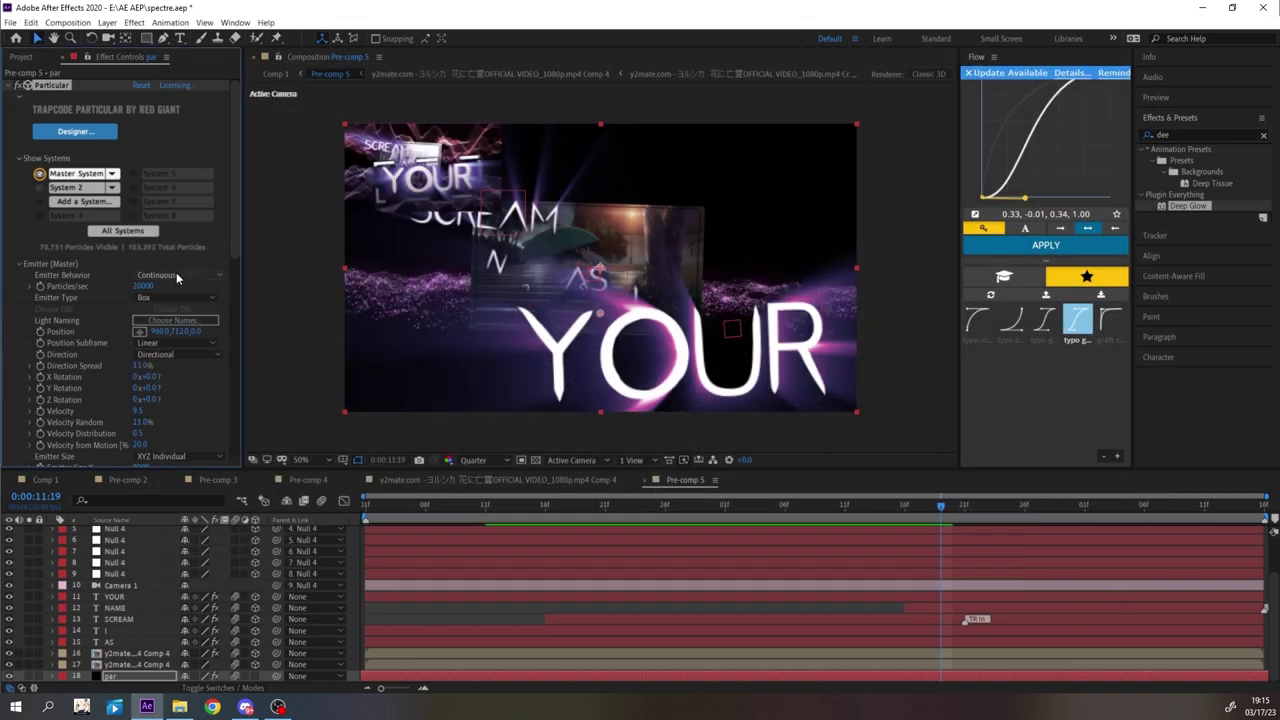
- Set the Master emitter's Z position to -1500 and play back the shot
click(195, 331)
text(-1500)
key(Return)
key(space)
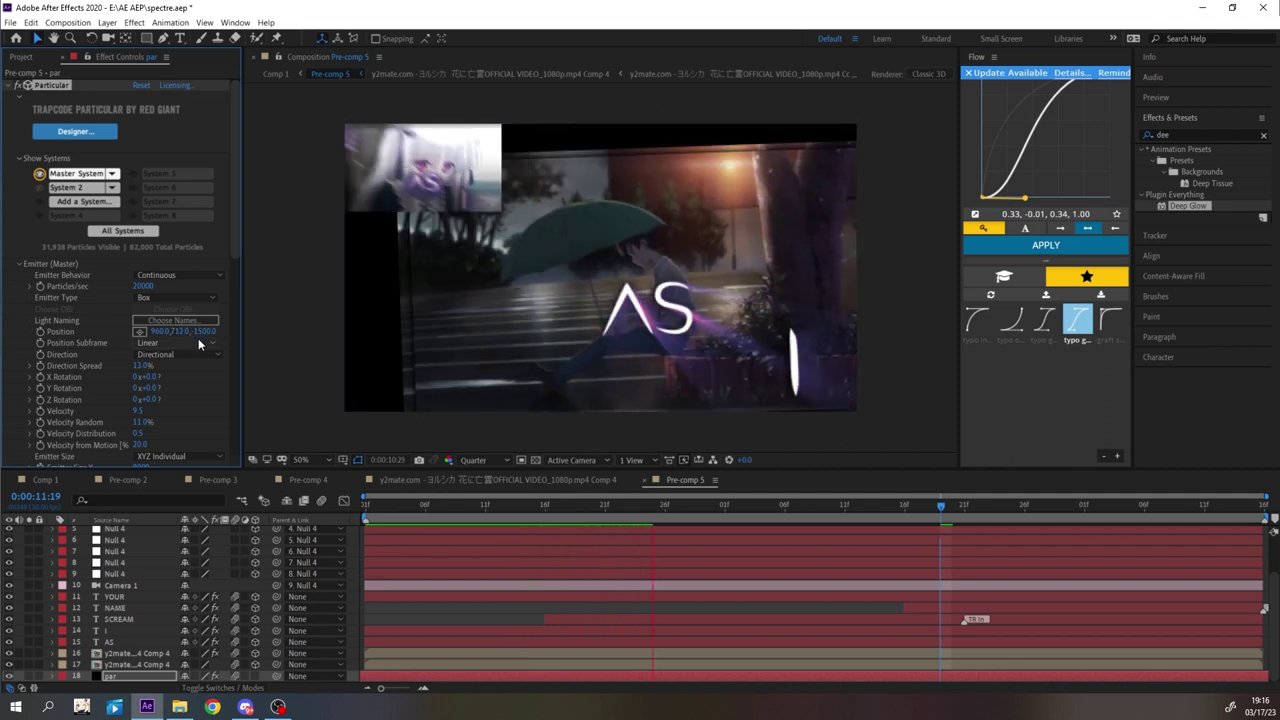
- Set the Master emitter's size Z to 5000 and its rate to 25000 particles per second
scroll(58, 385, down, 3)
click(145, 400)
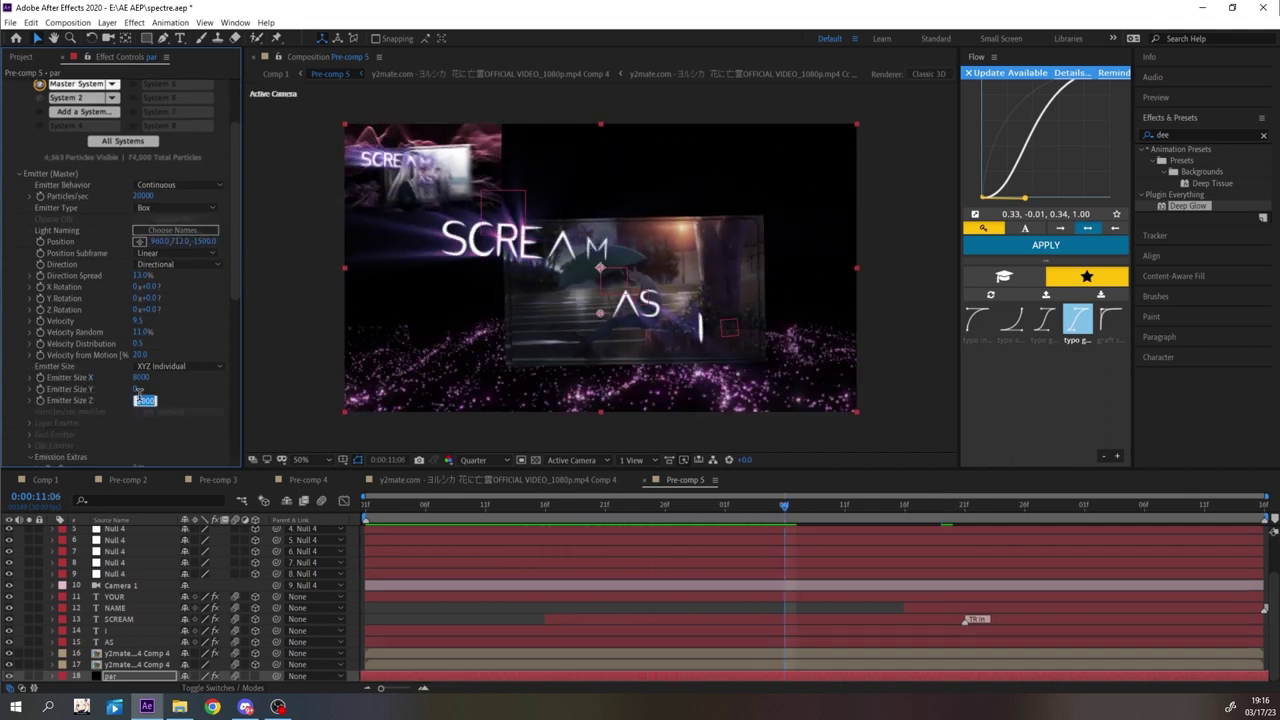
text(5000)
key(Return)
click(143, 196)
text(25000)
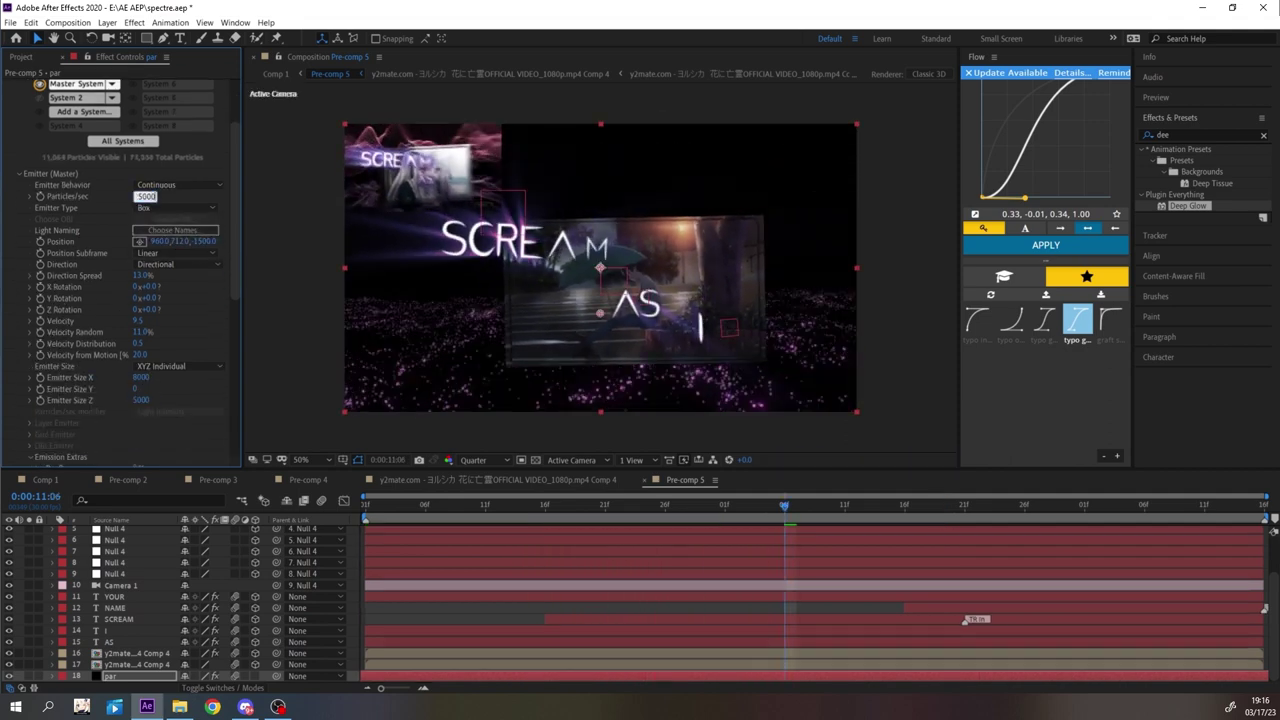
key(Return)
scroll(87, 266, up, 3)
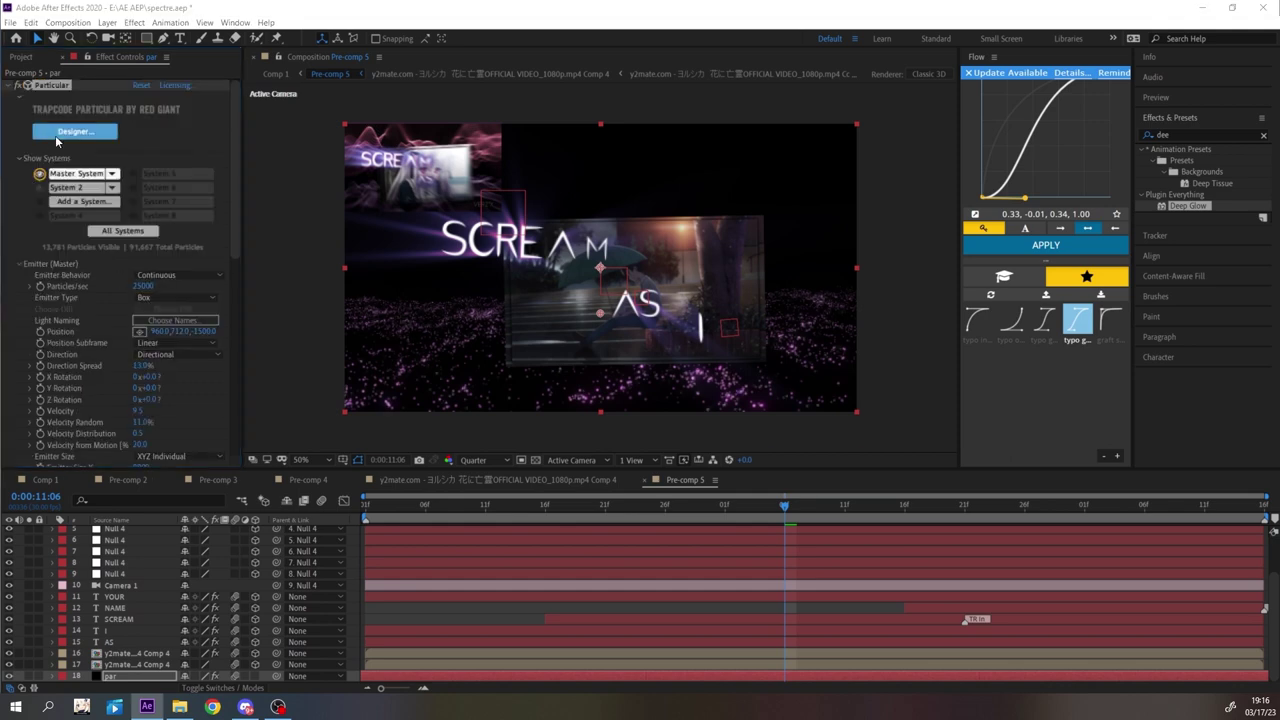
- Try an Affect Position of 600 in the Master System's Physics
click(74, 131)
click(880, 550)
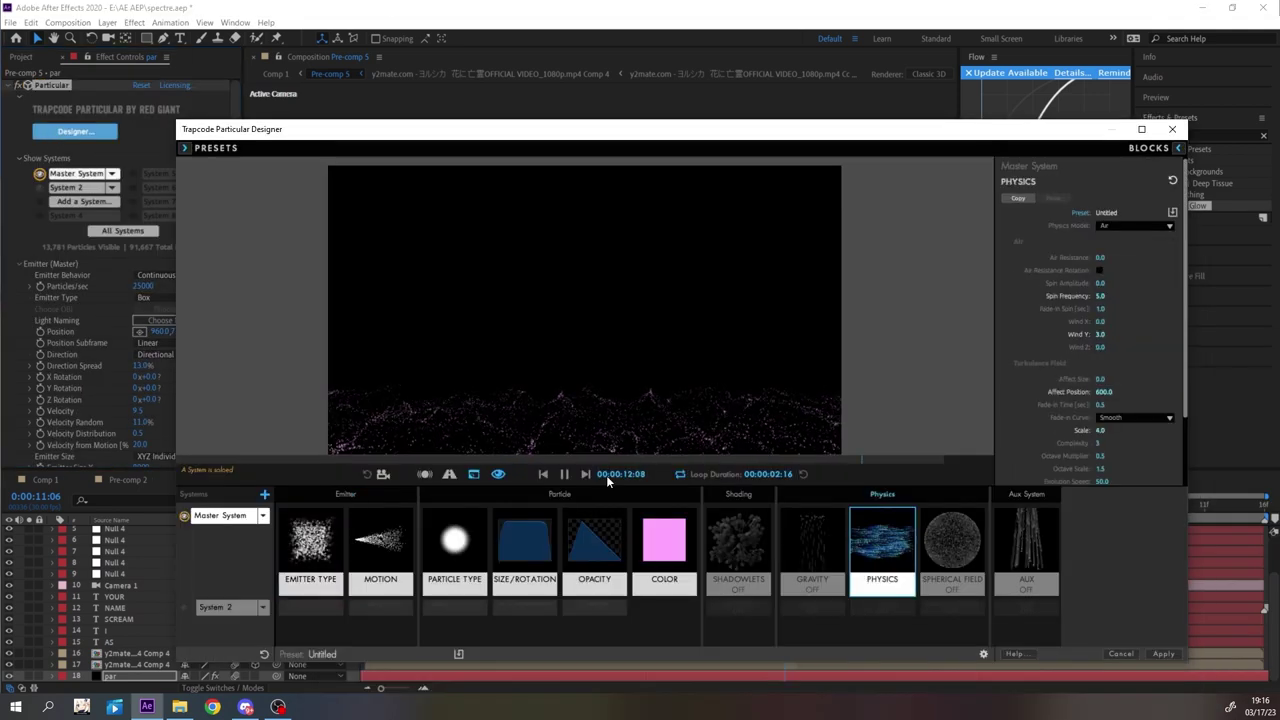
click(1121, 654)
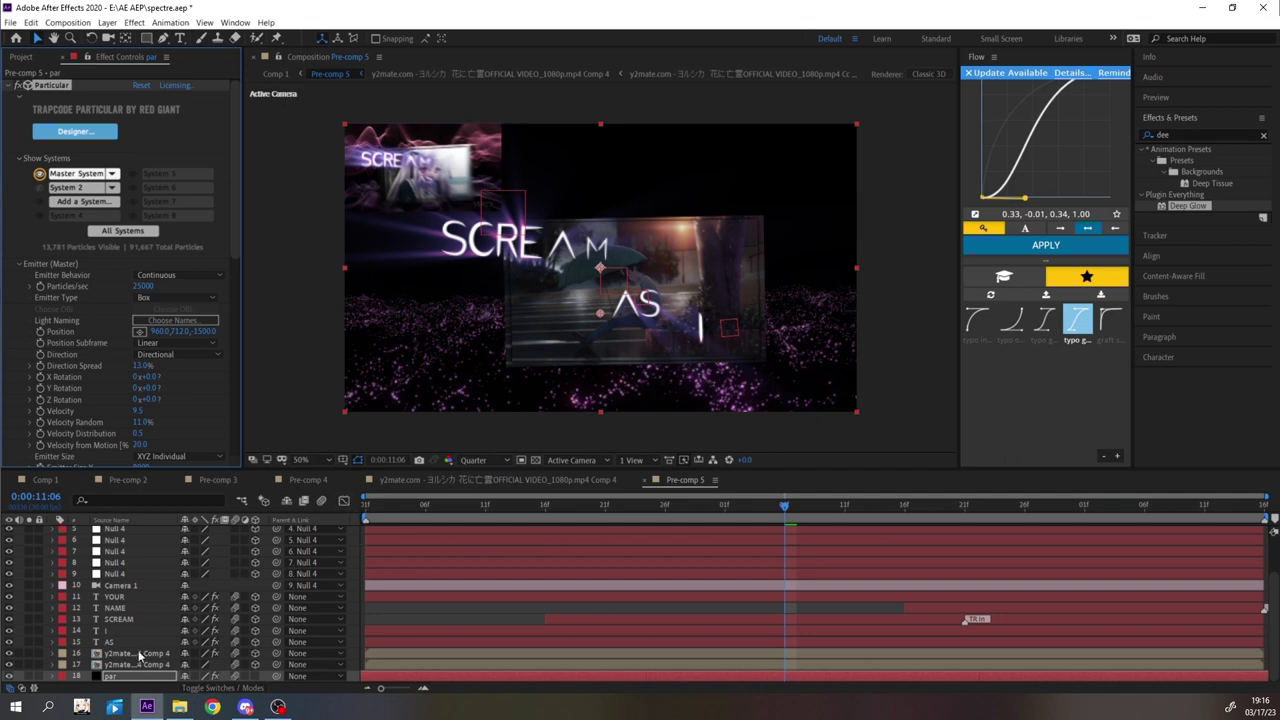
- Move the emitter of a duplicate "par" layer to 960, 0, -1500 and color its particles light red (255, 128, 128)
click(18, 158)
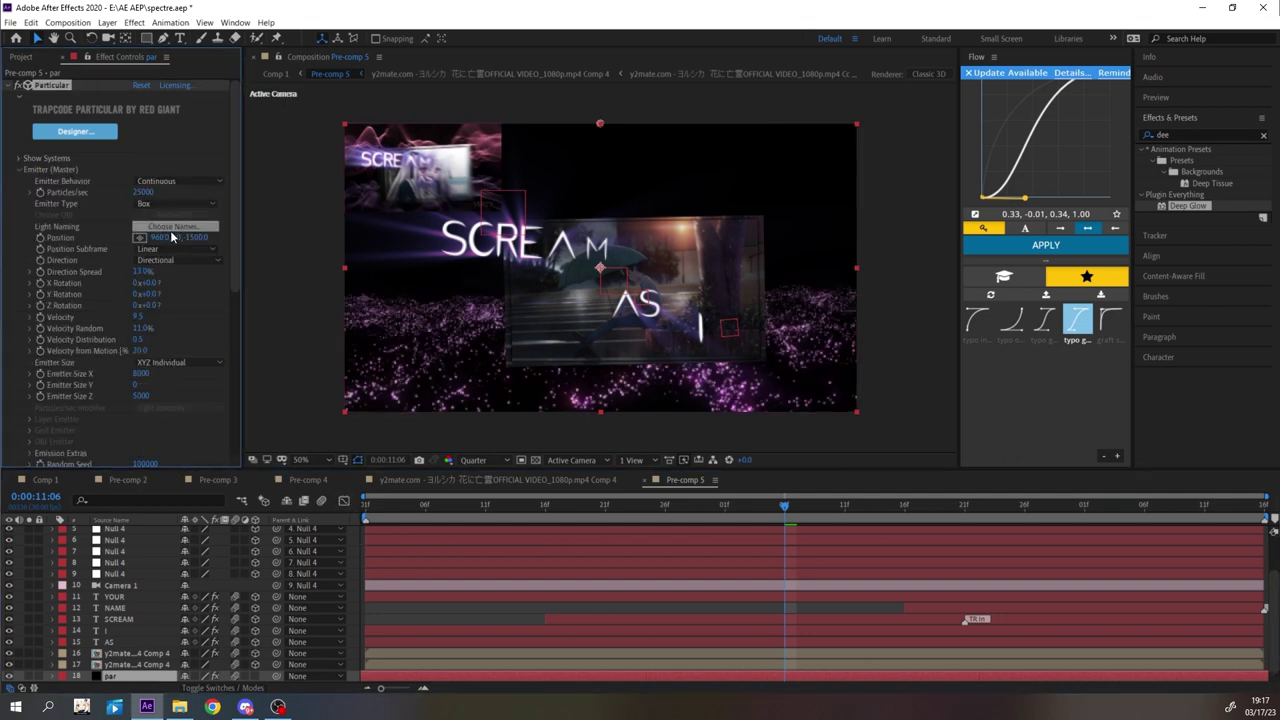
click(93, 133)
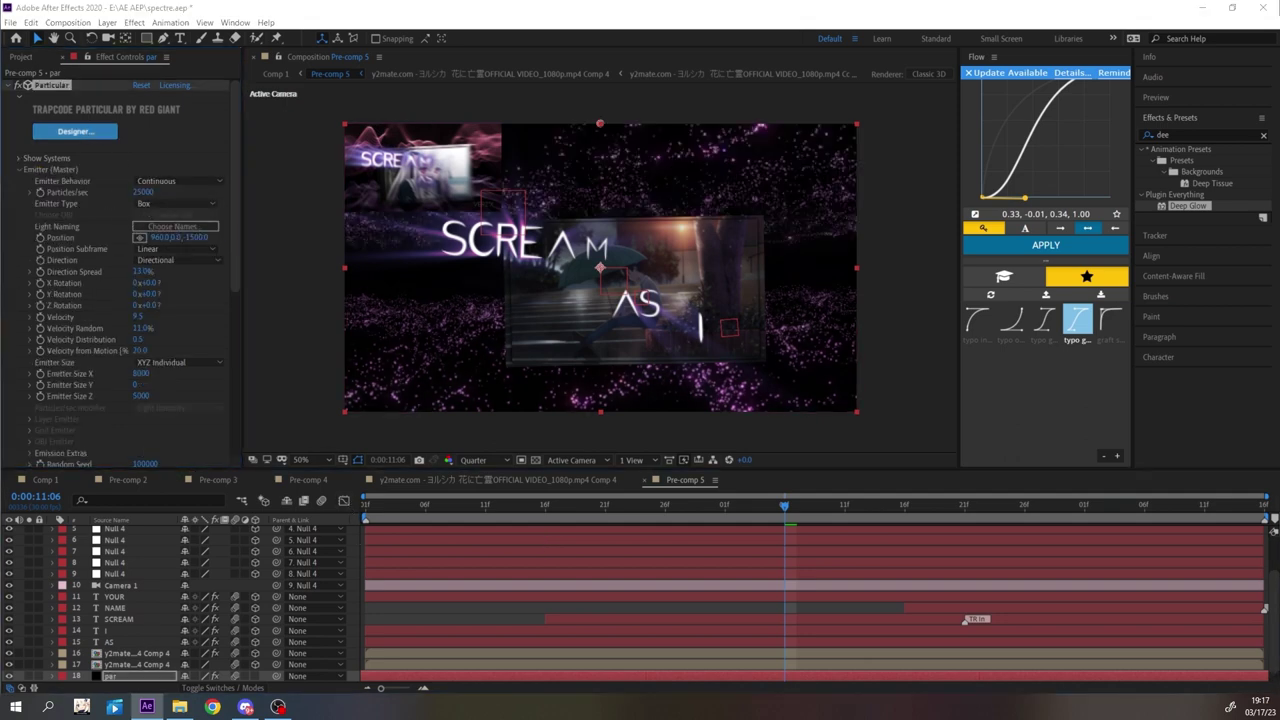
click(668, 540)
click(1125, 244)
click(1075, 249)
click(1120, 256)
click(543, 324)
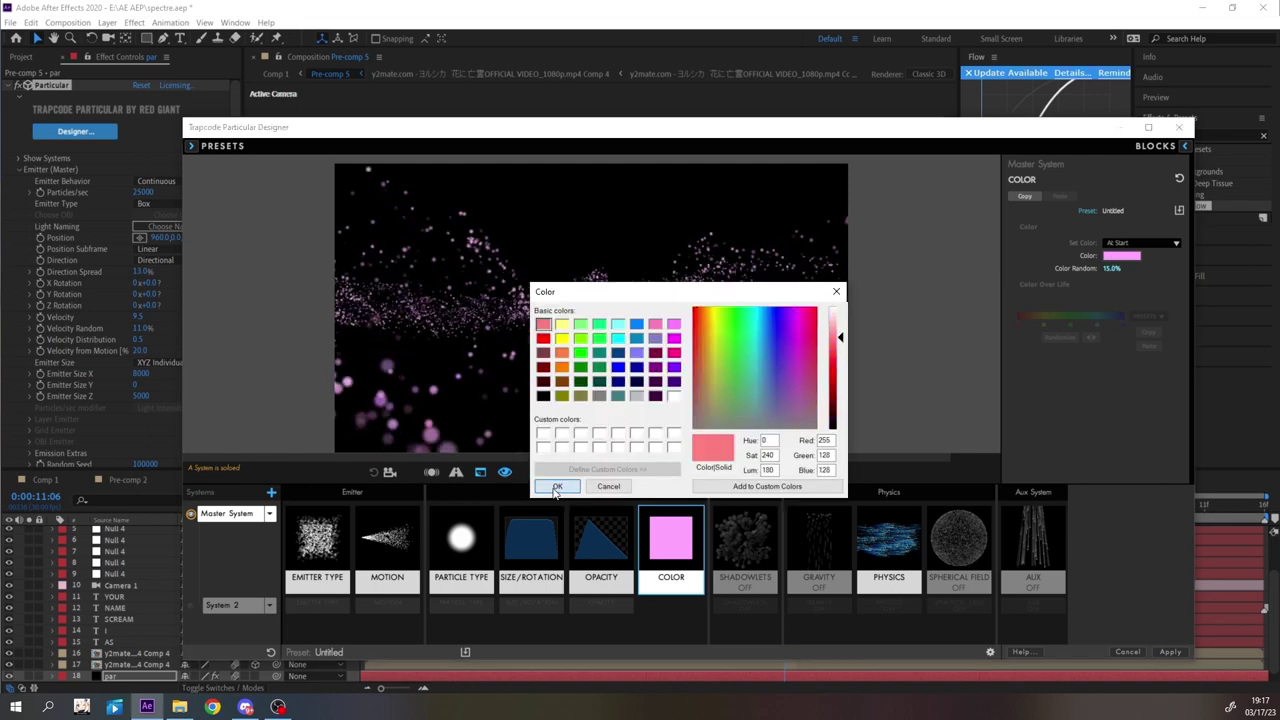
click(557, 486)
click(1170, 652)
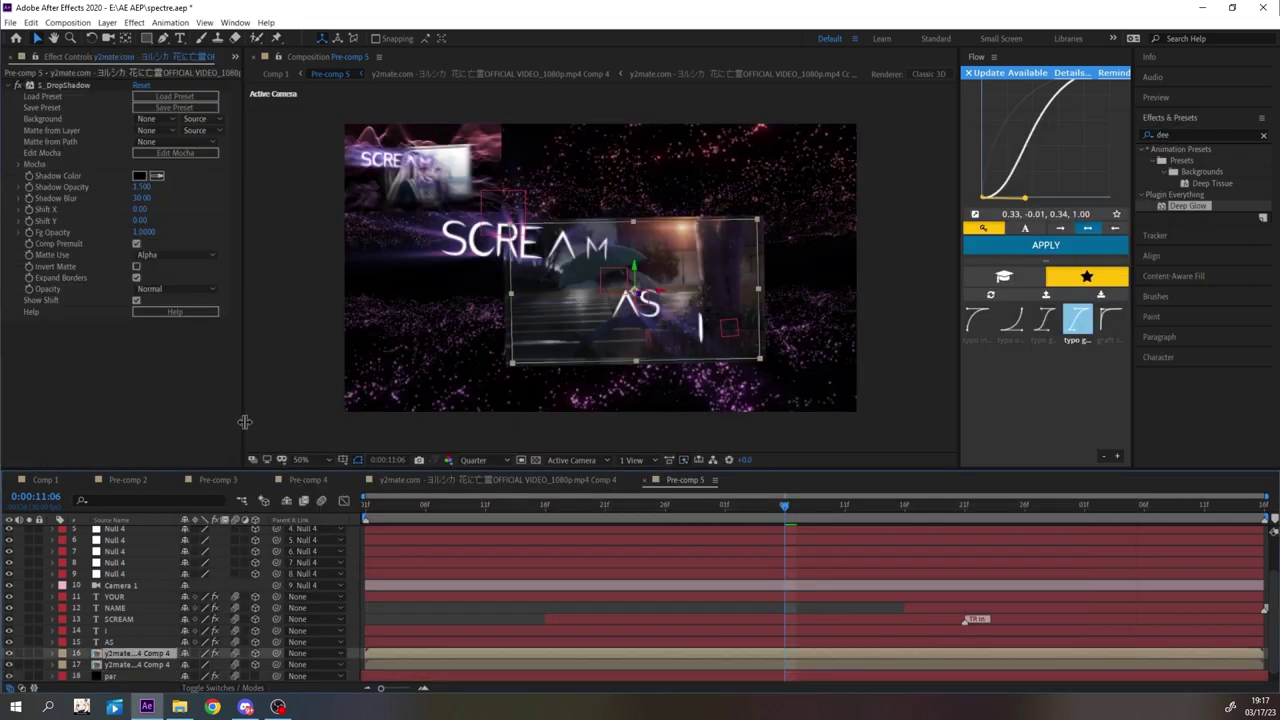
click(497, 504)
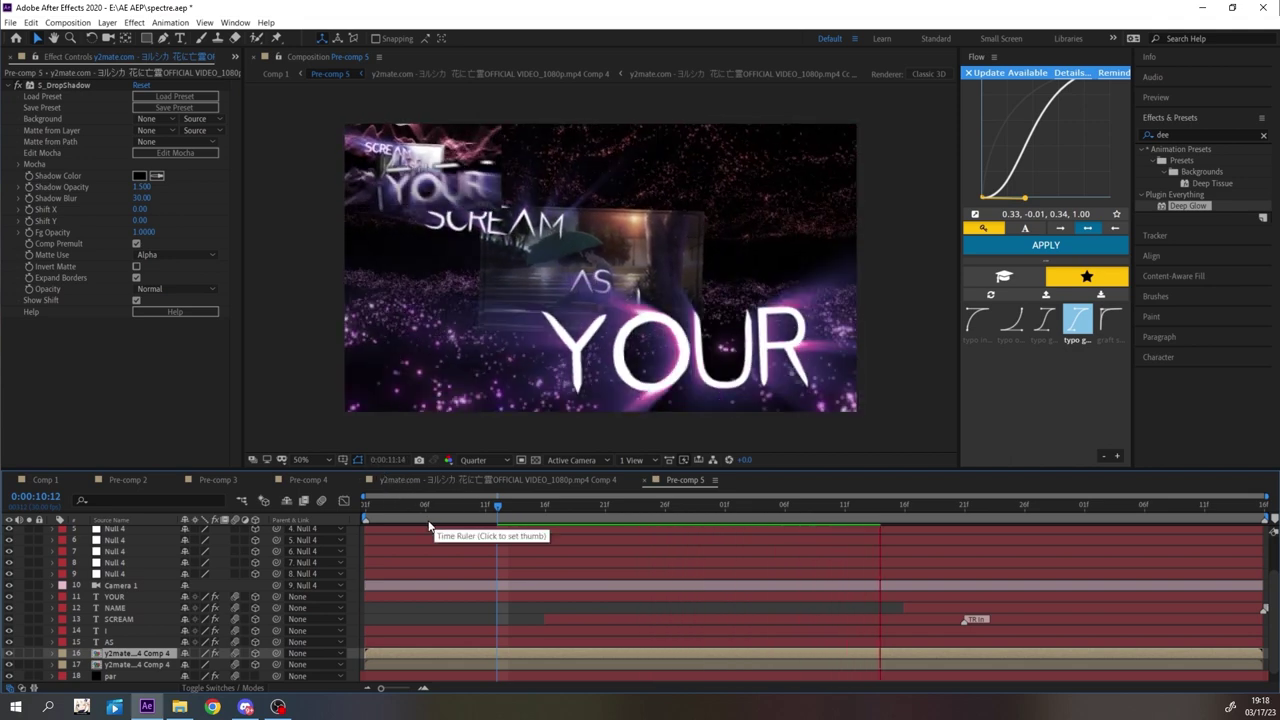
- Draw an unfilled rectangle with a 20 px white stroke around YOUR, place its layer below YOUR and center its anchor point
key(space)
key(q)
click(209, 608)
drag(818, 366, 823, 371)
drag(529, 292, 843, 406)
scroll(533, 638, down, 3)
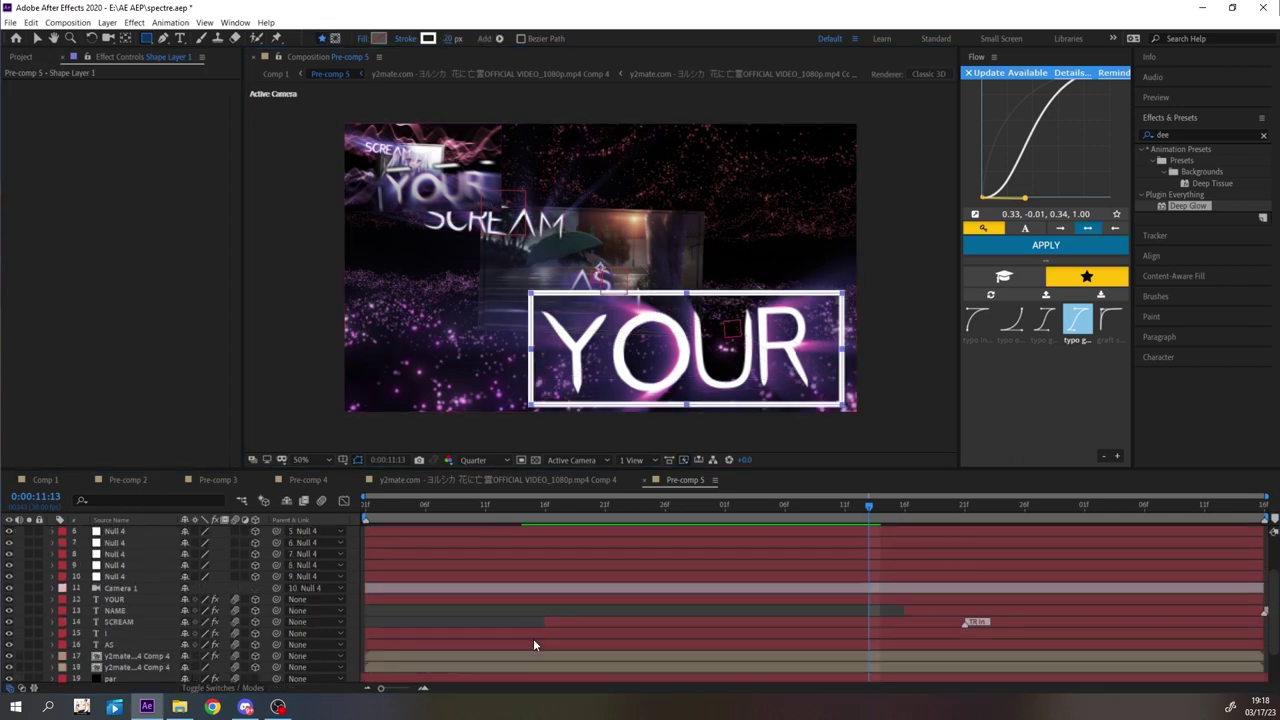
scroll(300, 620, up, 4)
drag(134, 532, 134, 612)
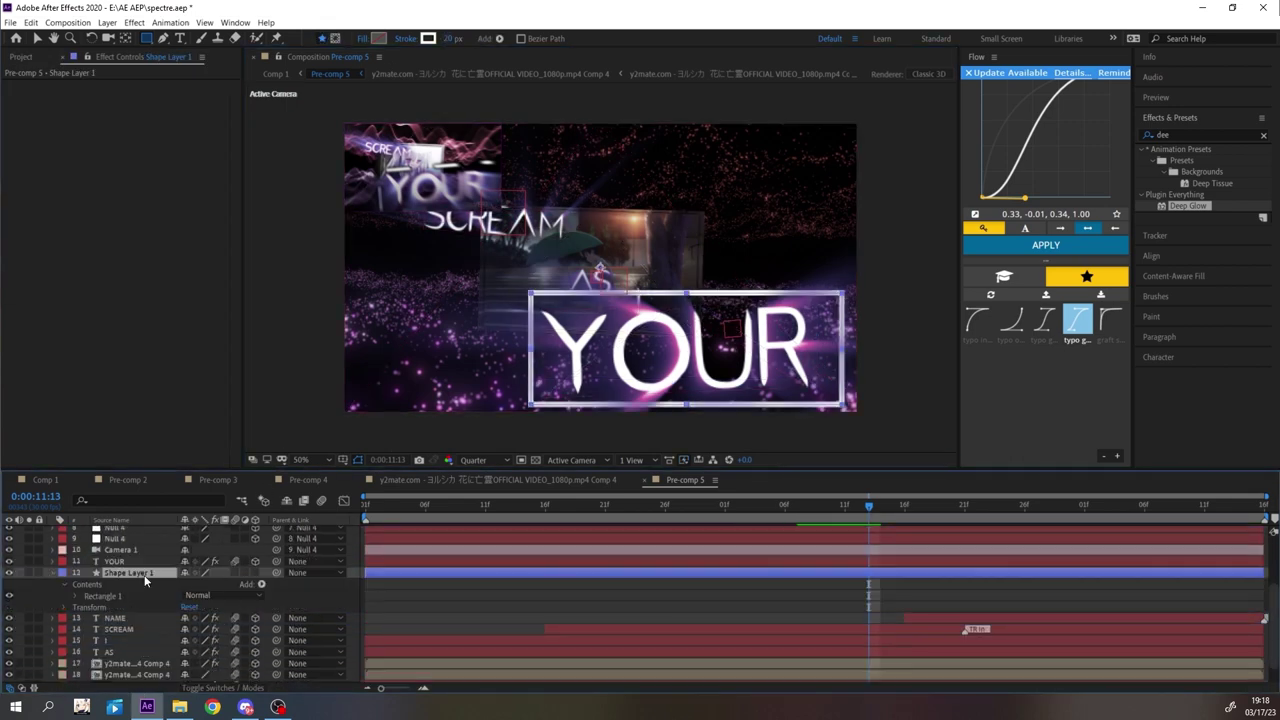
key(ctrl+alt+Home)
- Add dashes to the rectangle's stroke and set the dash length to 250
click(52, 574)
click(52, 585)
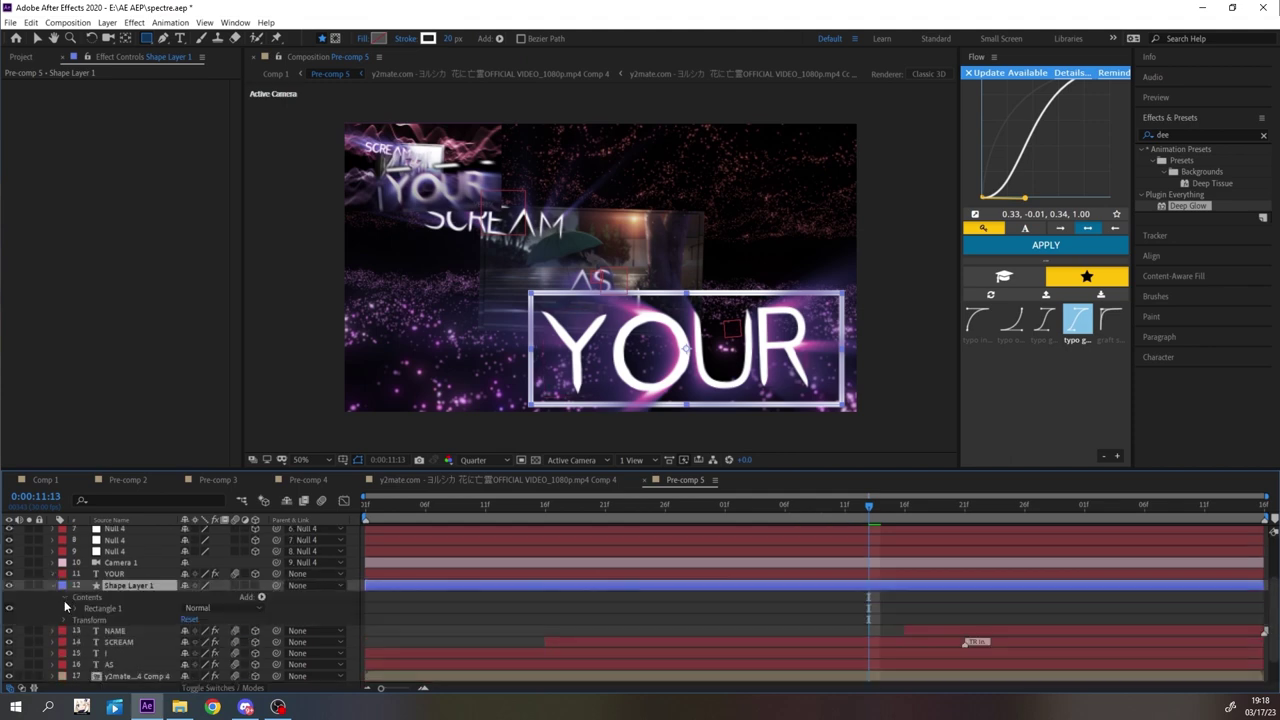
click(75, 608)
click(86, 631)
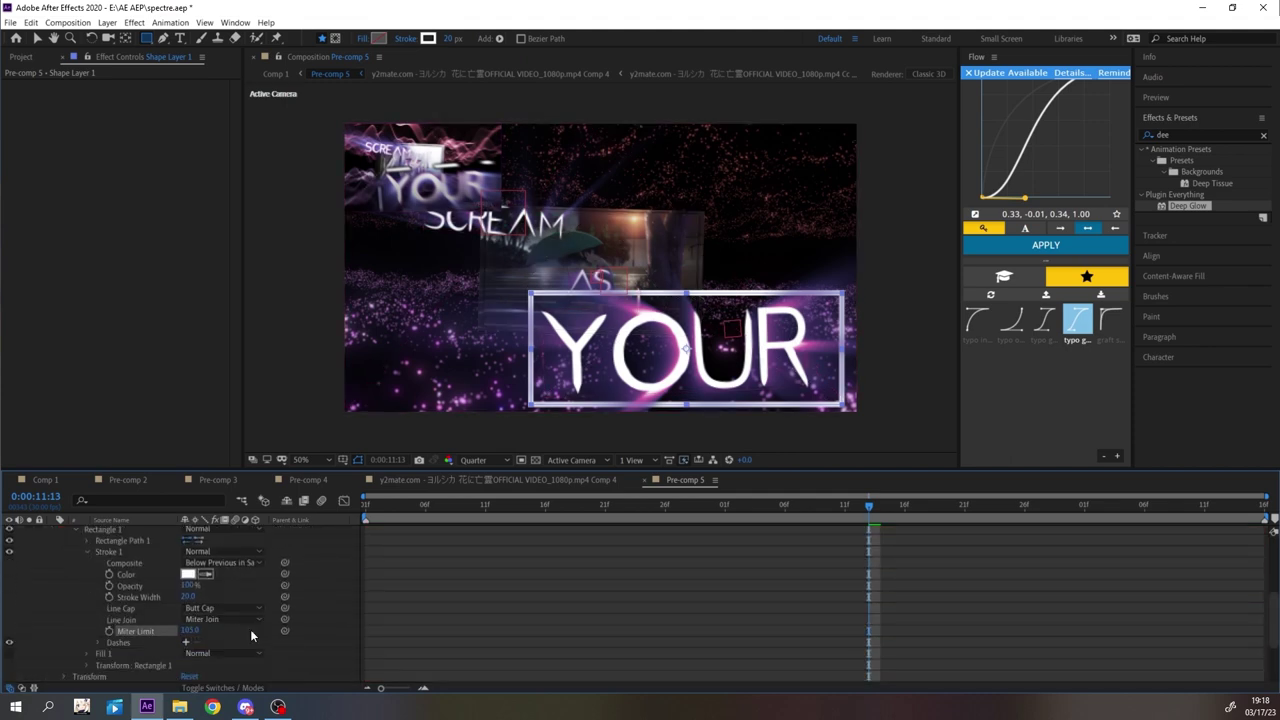
click(185, 642)
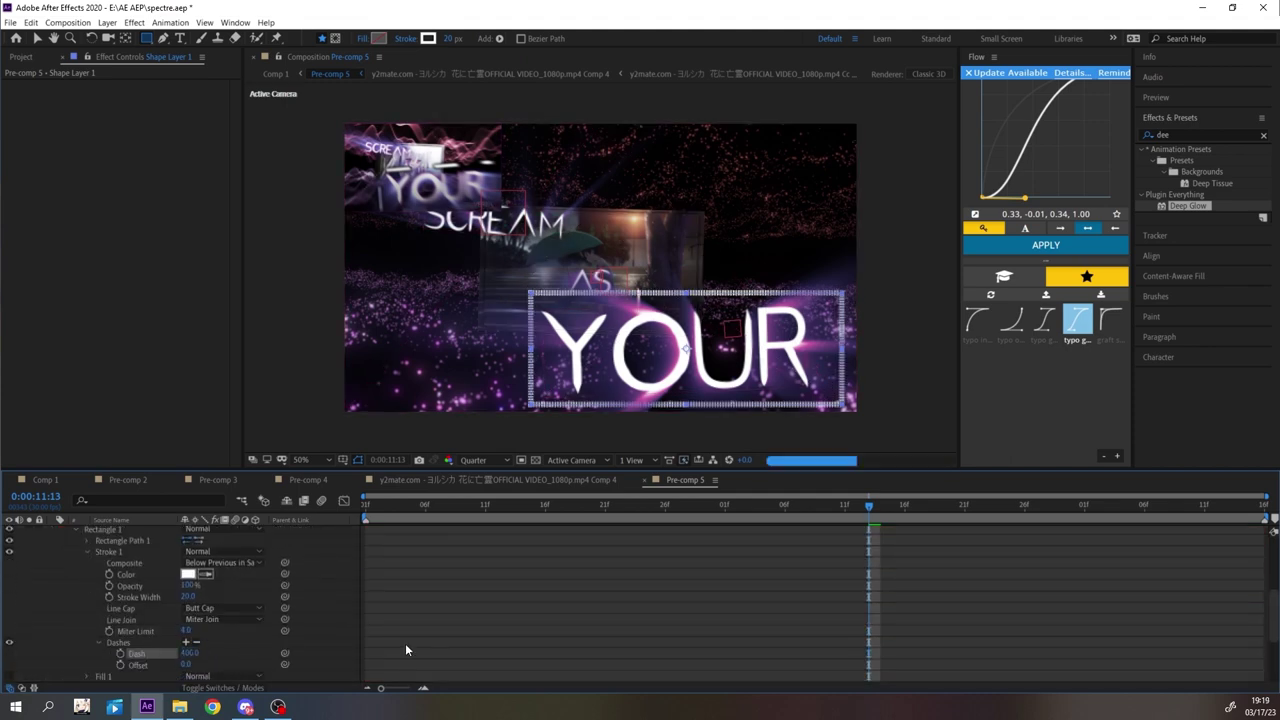
drag(190, 653, 101, 653)
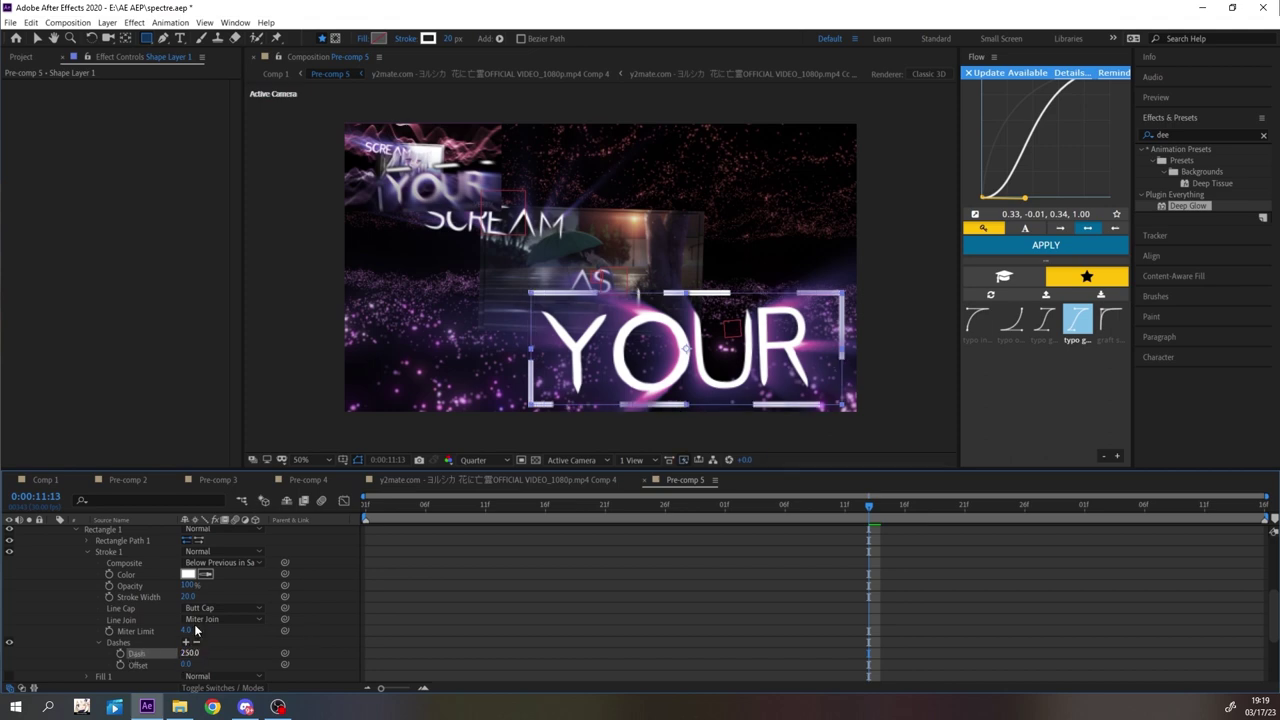
- Animate the stroke's dash offset from 0 to 290, ending at the end of the layer, and preview it
click(120, 665)
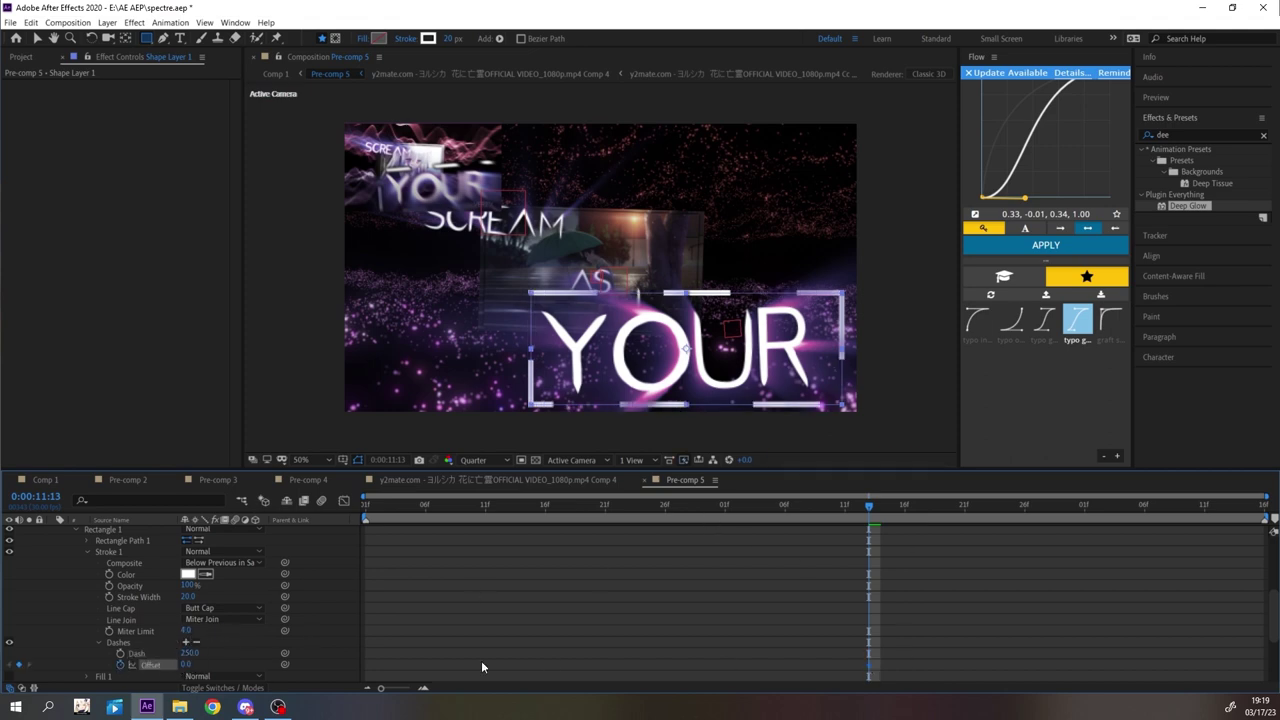
drag(187, 664, 227, 663)
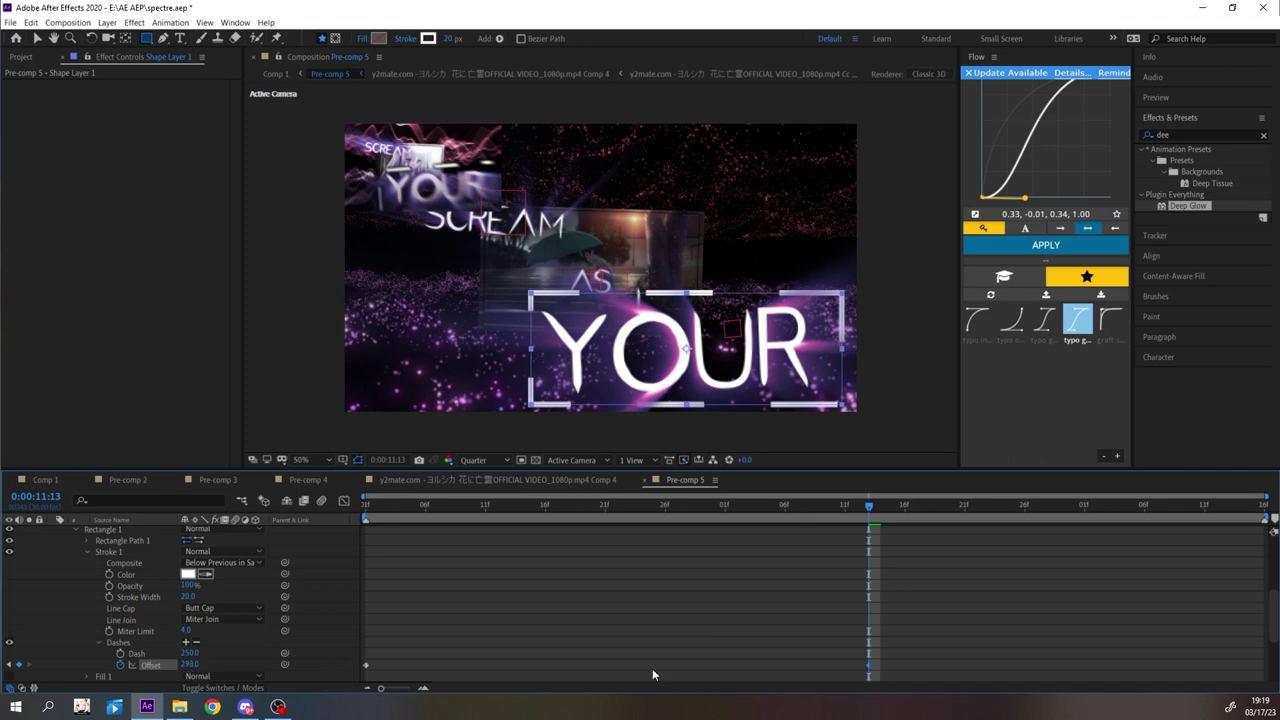
drag(868, 665, 1262, 668)
key(space)
key(space)
- Make the rectangle shape layer 3D and enable motion blur on it
scroll(300, 589, up, 4)
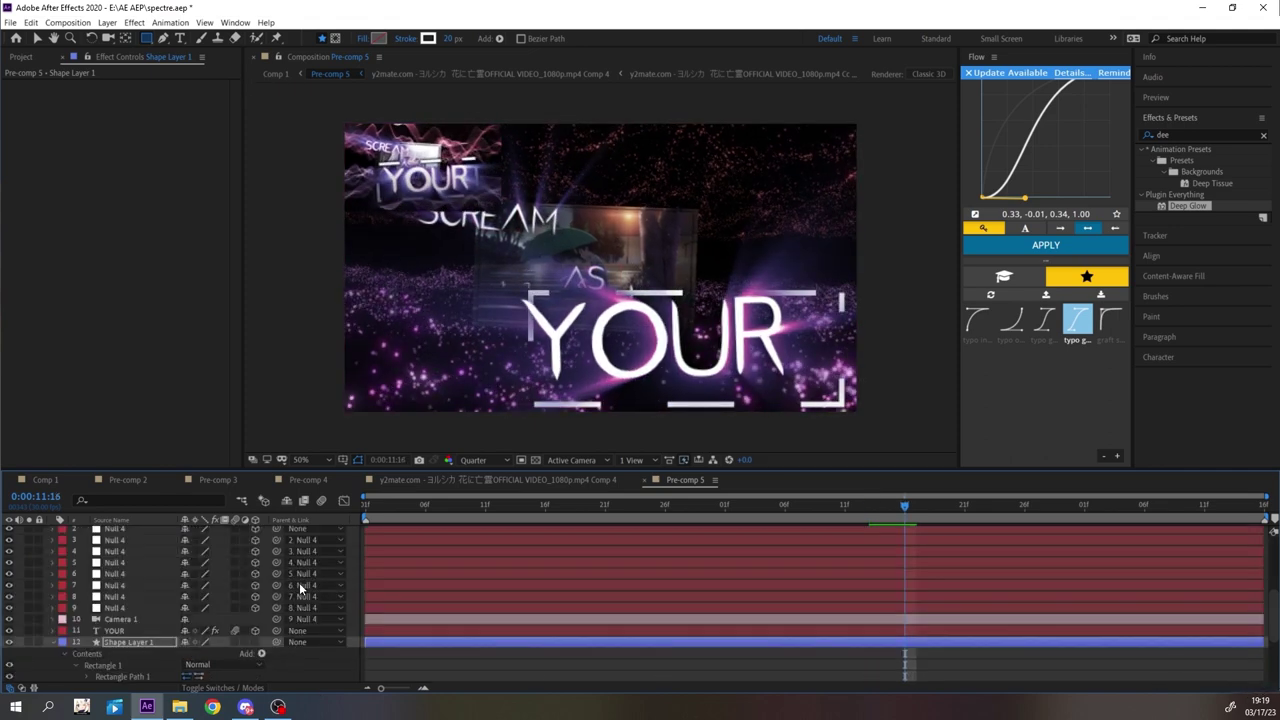
scroll(300, 589, up, 1)
click(149, 658)
key(p)
click(256, 657)
click(235, 656)
- Copy the YOUR text layer's position onto the rectangle shape layer
scroll(128, 620, down, 1)
click(121, 613)
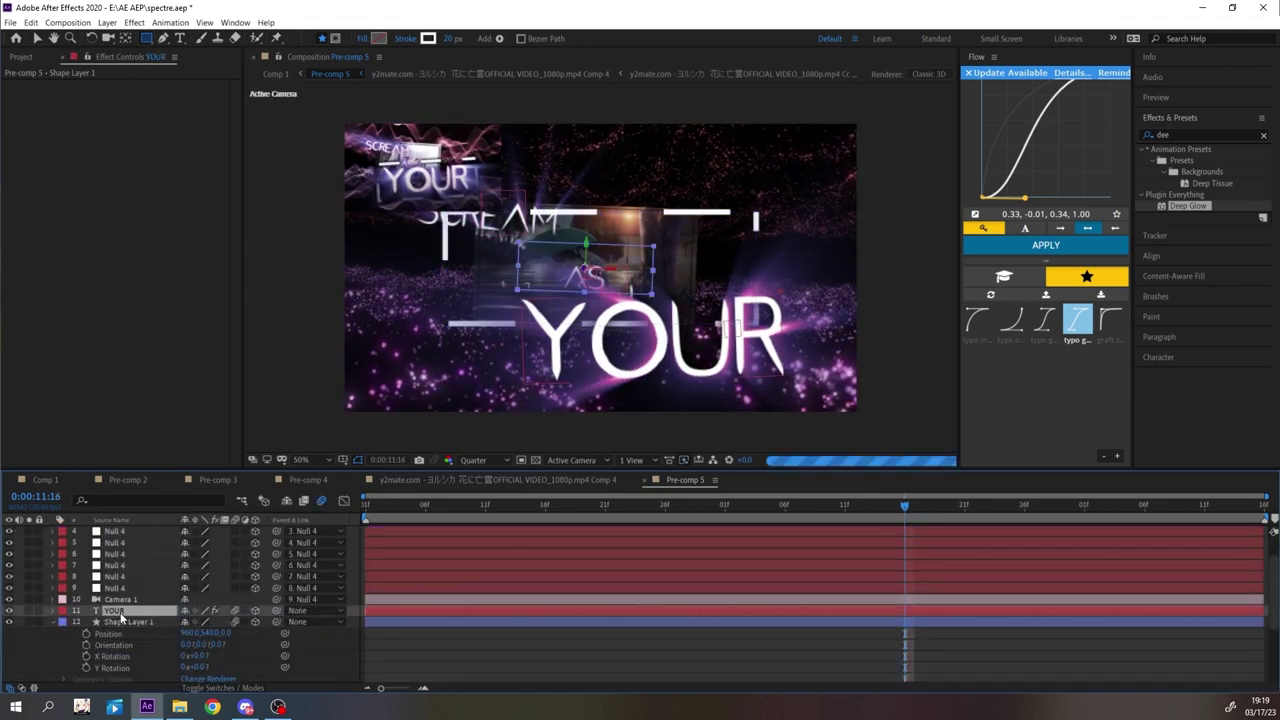
key(p)
click(119, 623)
click(122, 634)
key(ctrl+v)
- Copy the YOUR text layer's Z rotation onto the rectangle shape layer and check the frame with composition motion blur off
click(125, 611)
key(r)
click(122, 656)
click(121, 668)
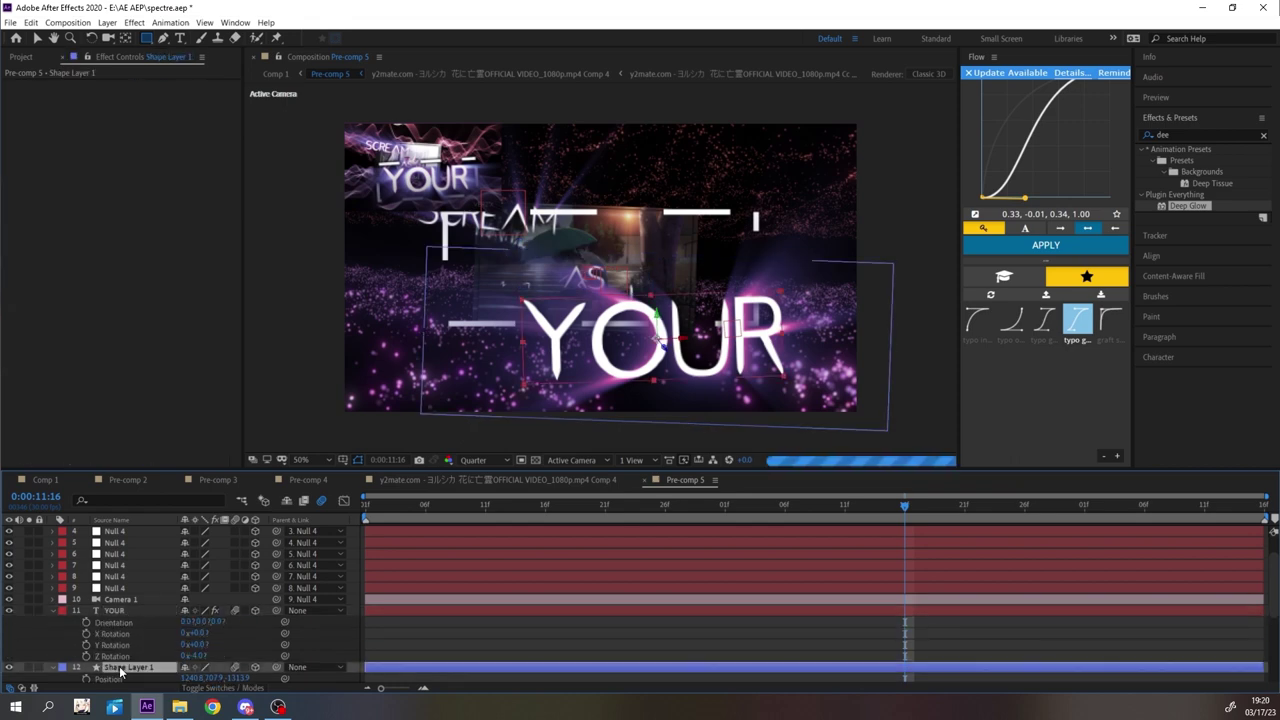
key(ctrl+v)
click(473, 634)
click(318, 503)
key(Page_Down)
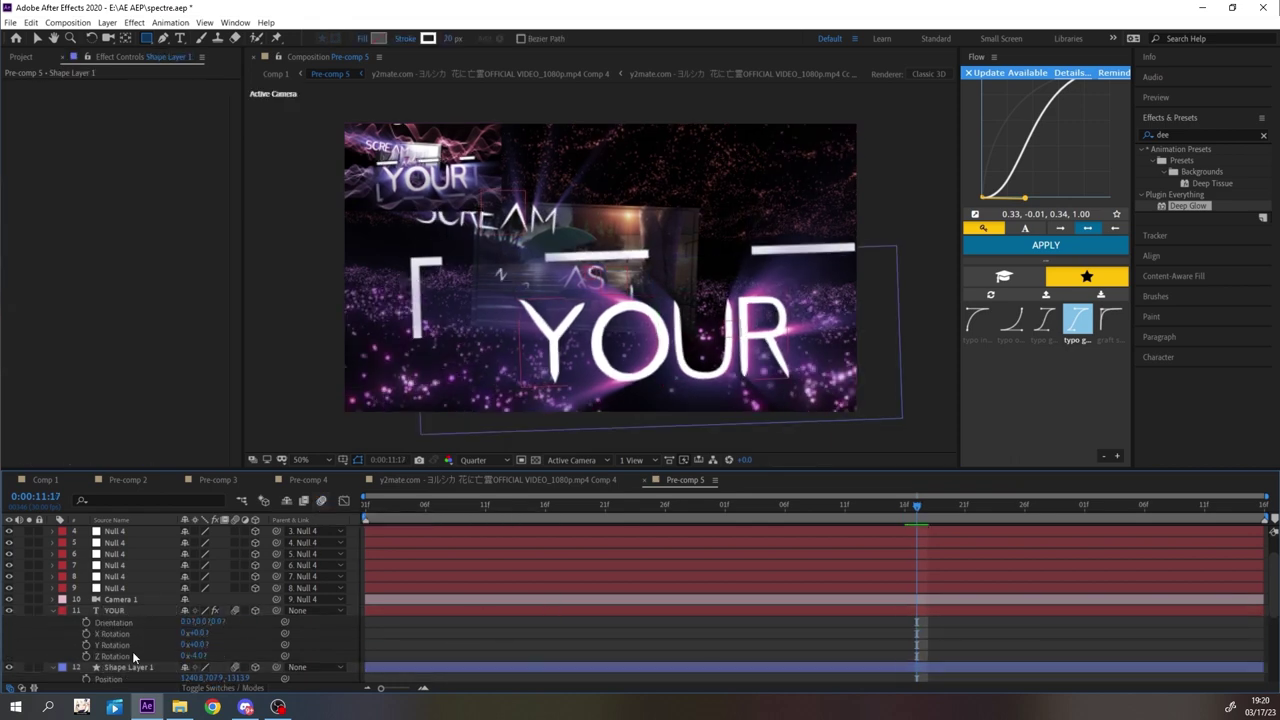
- Scale the rectangle shape layer to 65% so it frames the YOUR text
click(132, 667)
key(s)
scroll(140, 660, down, 1)
drag(248, 645, 229, 638)
click(425, 642)
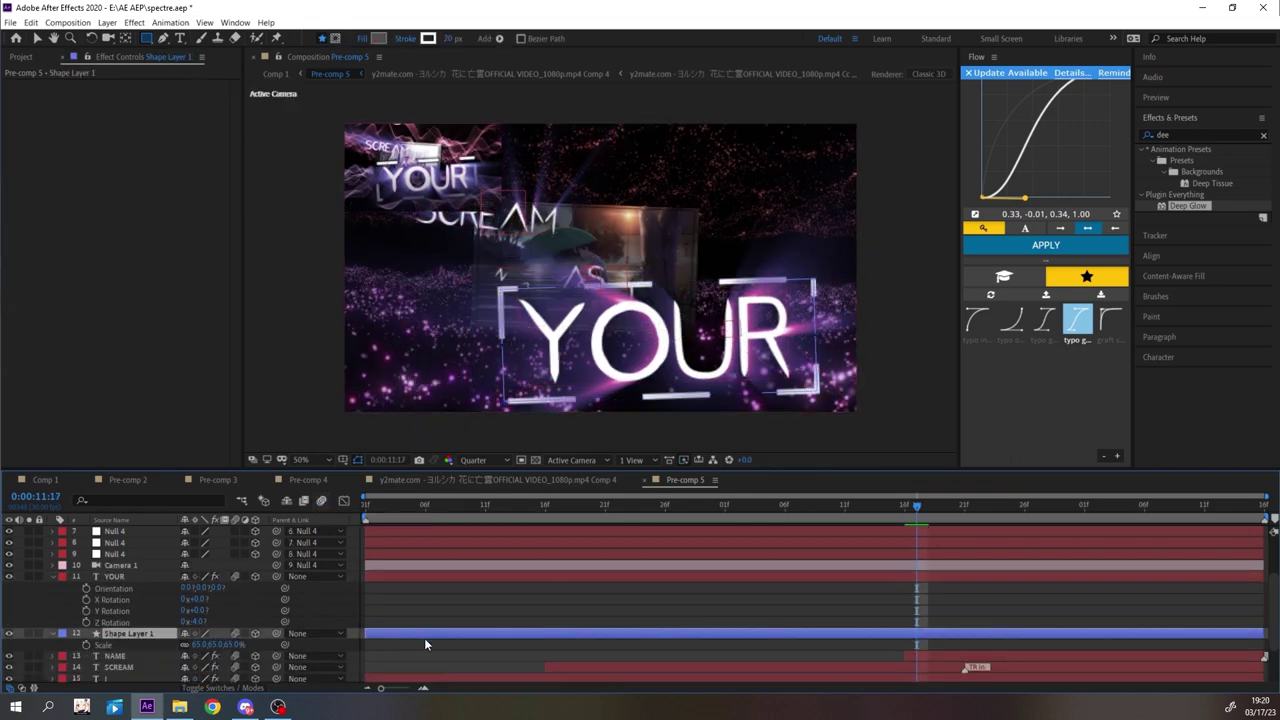
- Apply S_DropShadow to the rectangle shape layer with a shadow blur of 30 and preview it
key(ctrl+space)
text(drop)
key(Return)
click(142, 198)
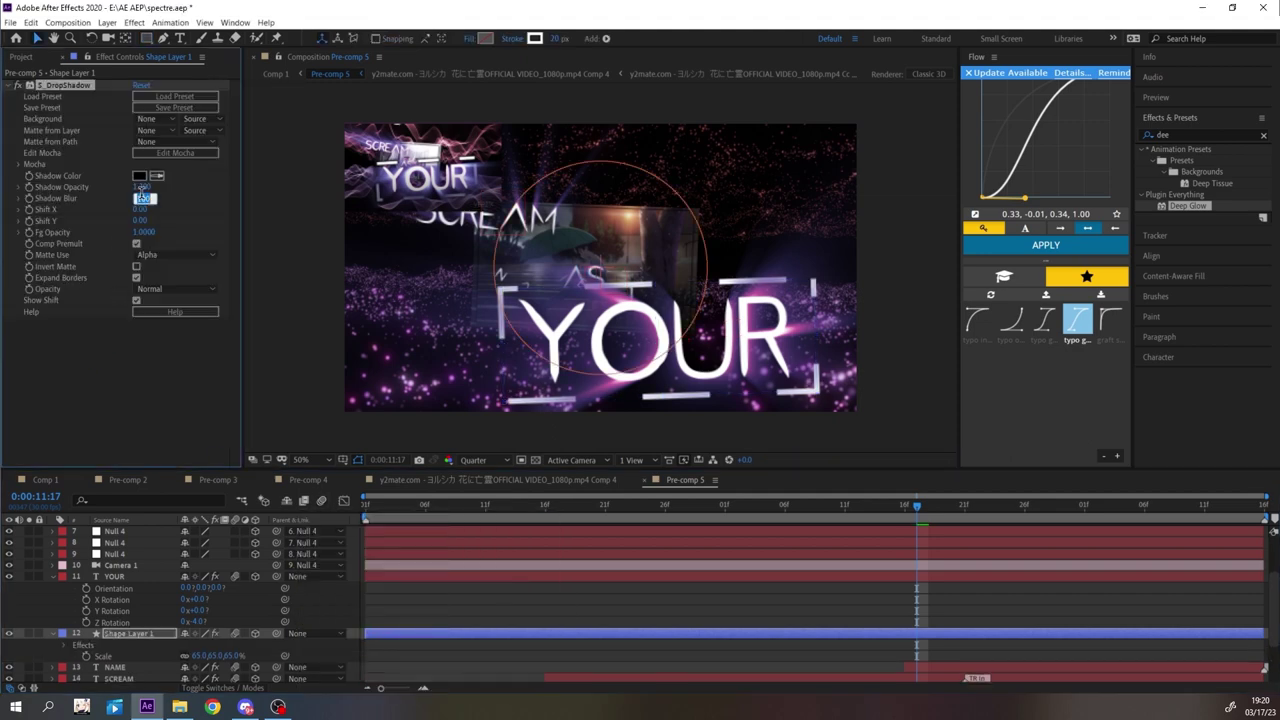
text(30)
key(Return)
key(space)
key(space)
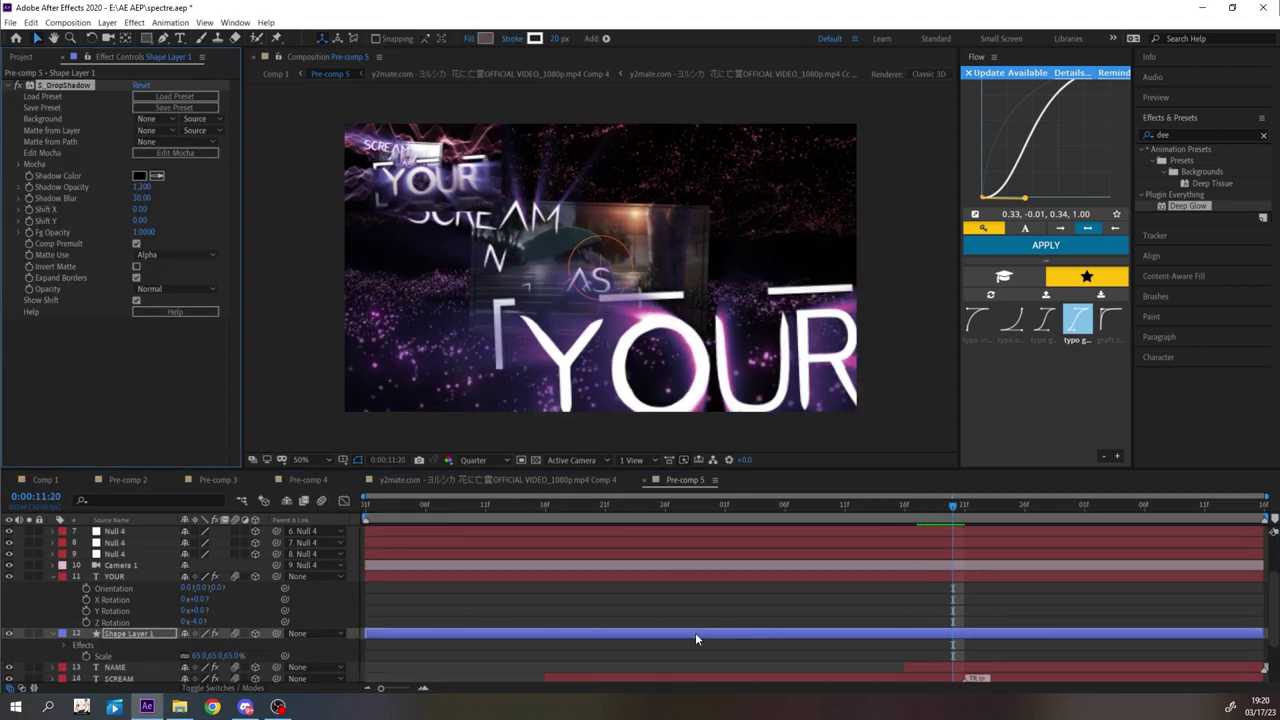
- Start the rectangle layer and its first dash offset keyframe at about 0:00:11:04 and play back the shot
key(u)
drag(366, 633, 761, 647)
click(738, 506)
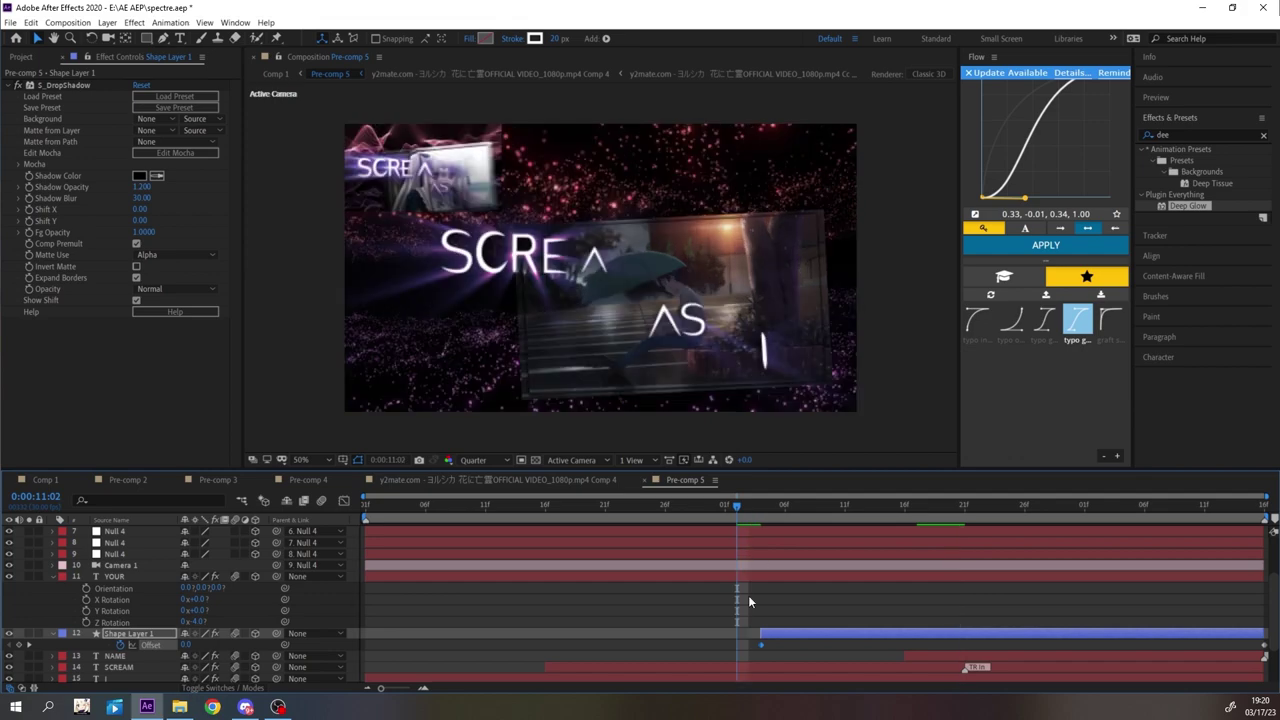
key(space)
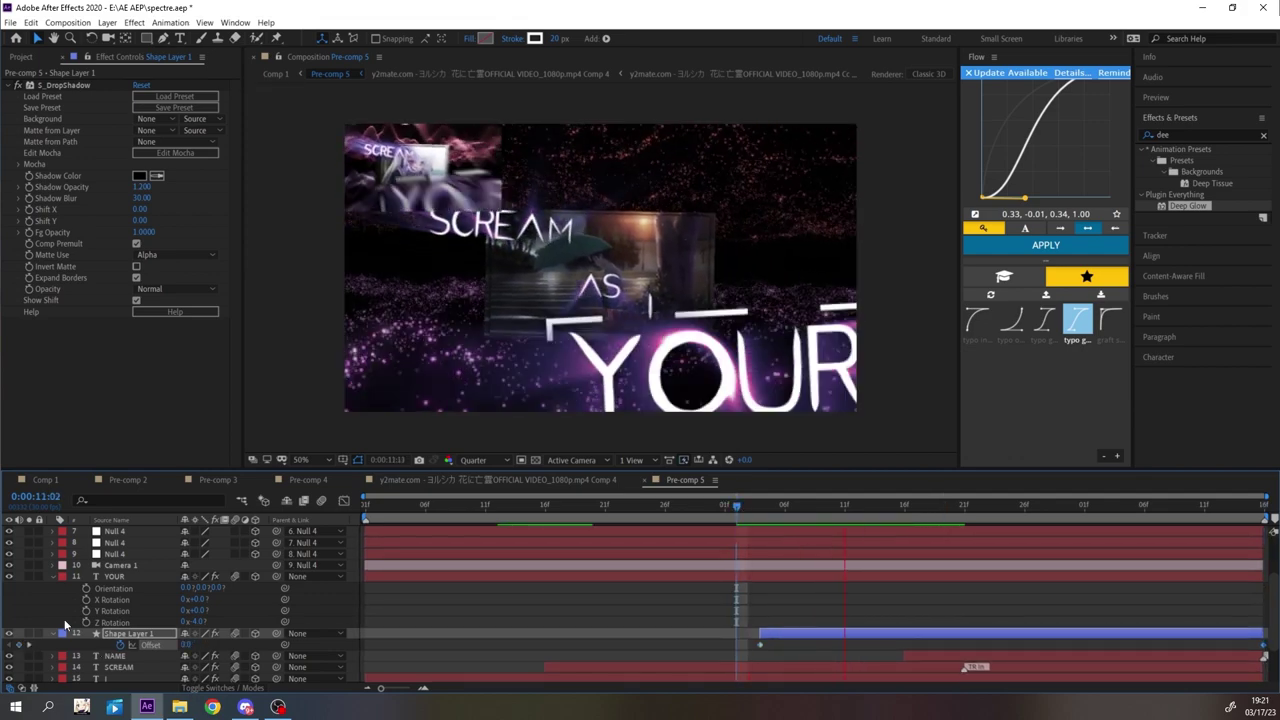
- Set the lowest par layer's Master emitter position to 960, 960, -1500 and play back the shot
scroll(12, 537, up, 3)
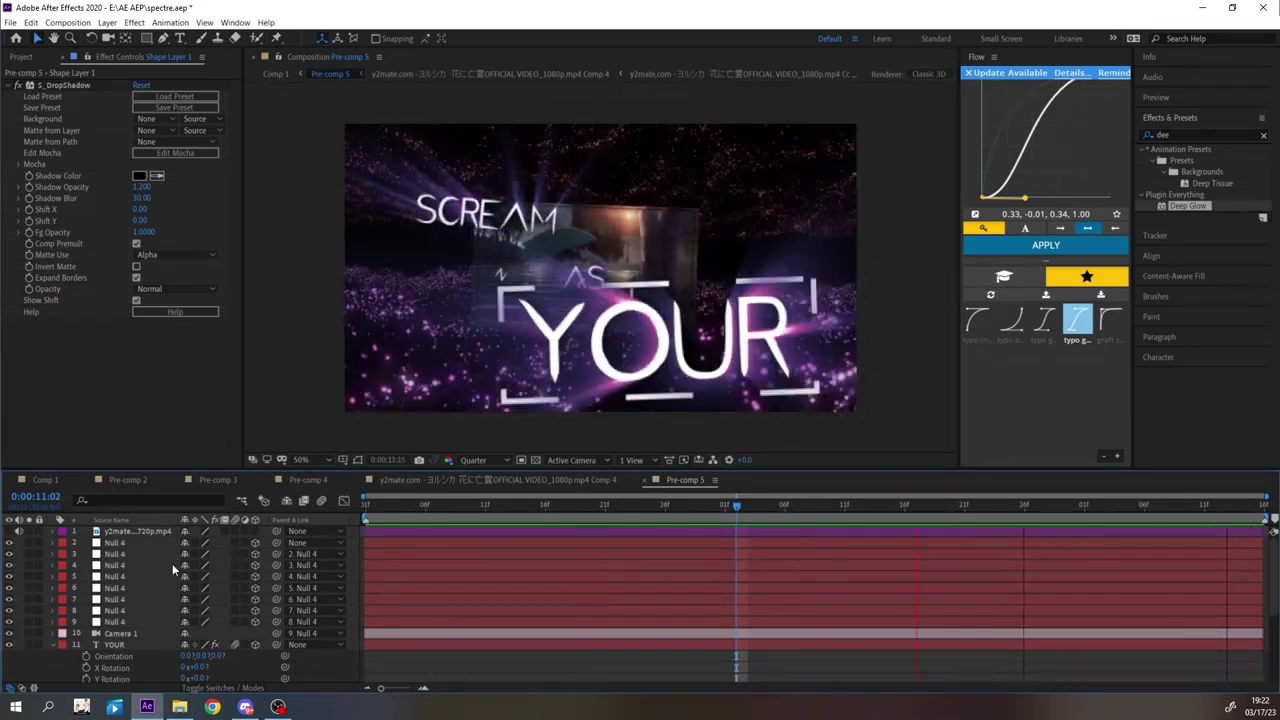
scroll(172, 563, down, 3)
click(112, 676)
click(183, 333)
key(Return)
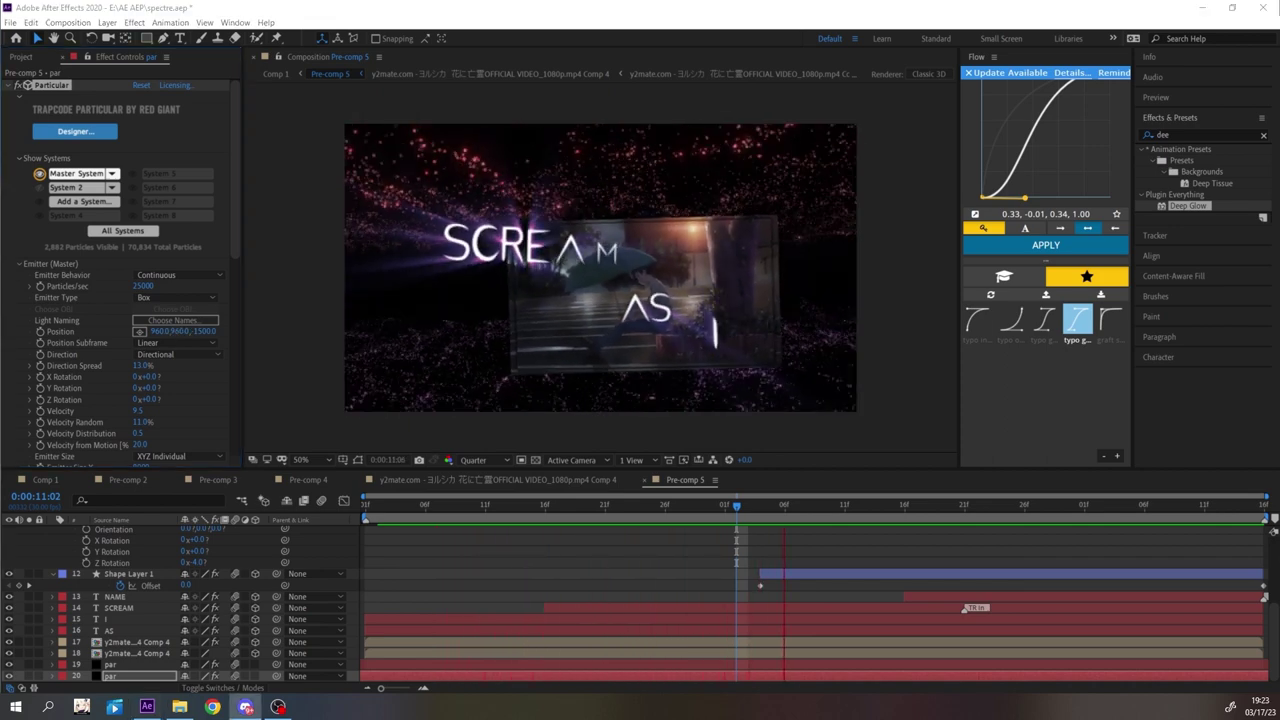
click(714, 561)
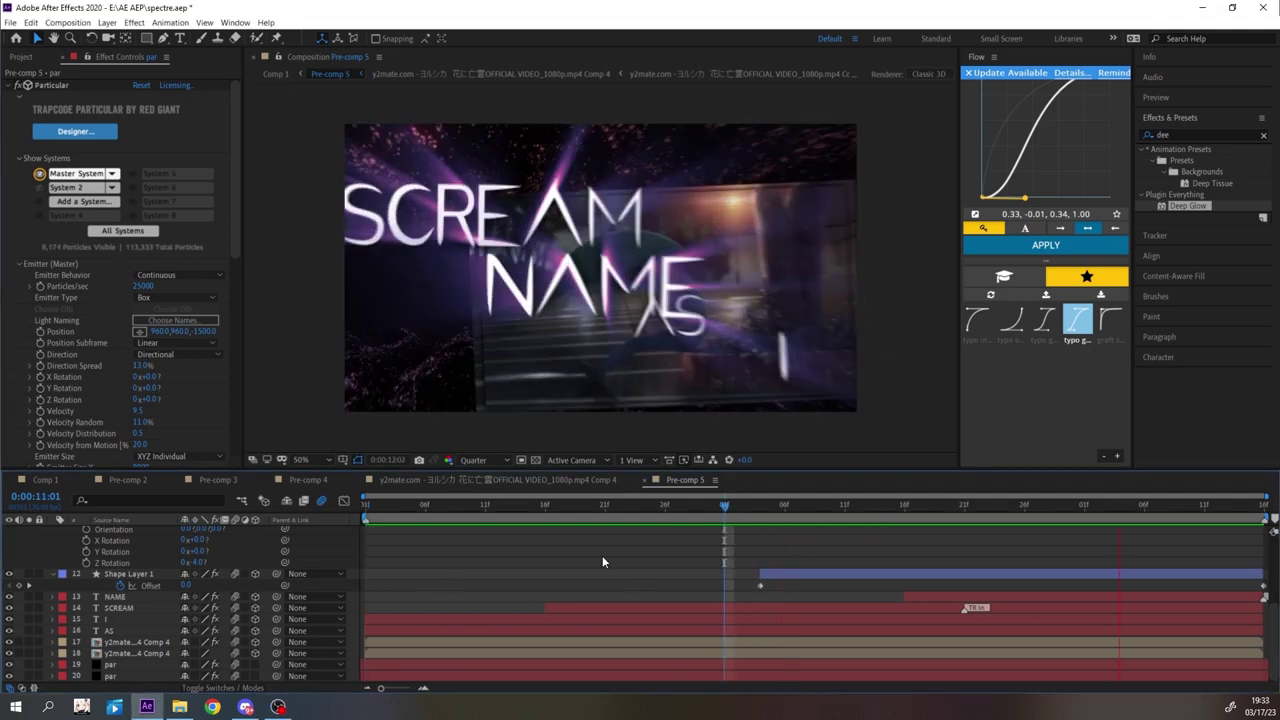
key(space)
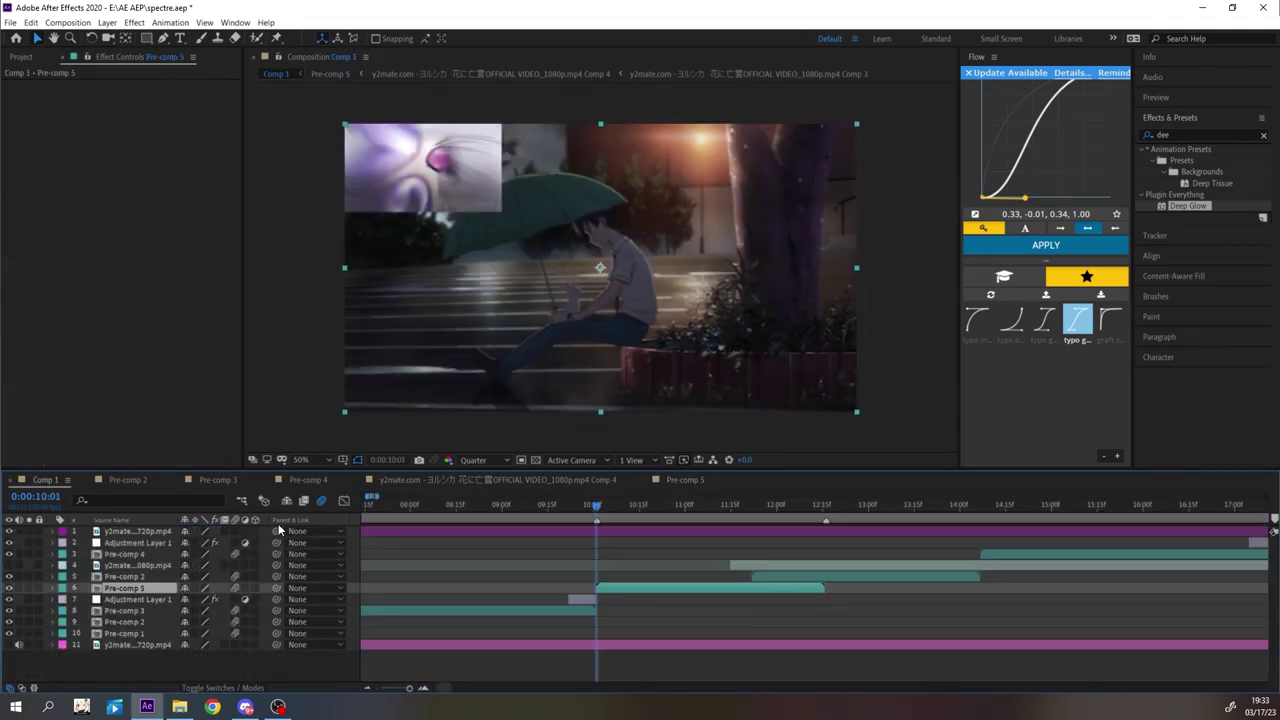
- Duplicate Pre-comp 5 in Comp 1, raise it below the reference video and start it at 0:00:17:14, right after Pre-comp 4
key(ctrl+d)
drag(158, 588, 178, 540)
drag(704, 543, 1277, 553)
key(i)
key(minus)
key(minus)
click(1033, 503)
key(equal)
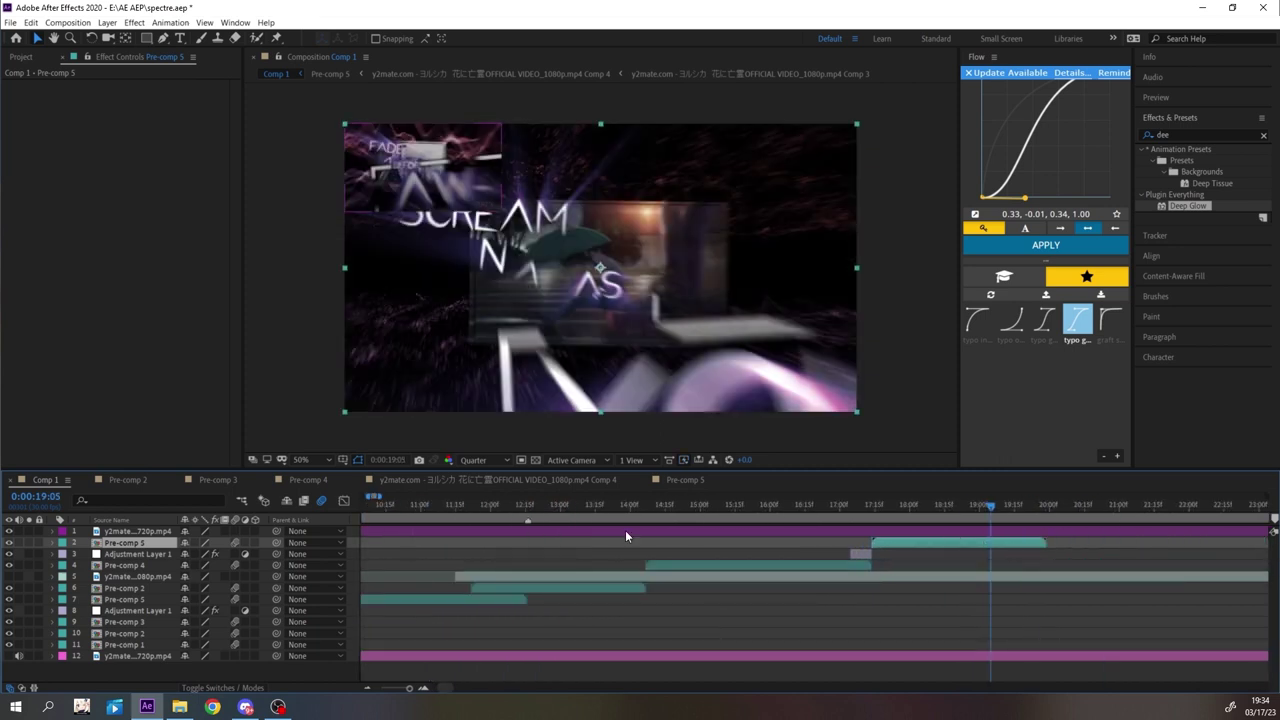
- Duplicate the reference video, trim its start to the Pre-comp 5 copy and precompose both layers as Pre-comp 6
click(626, 532)
key(ctrl+d)
click(888, 553)
key(i)
click(884, 543)
key(alt+bracketleft)
click(897, 552)
key(o)
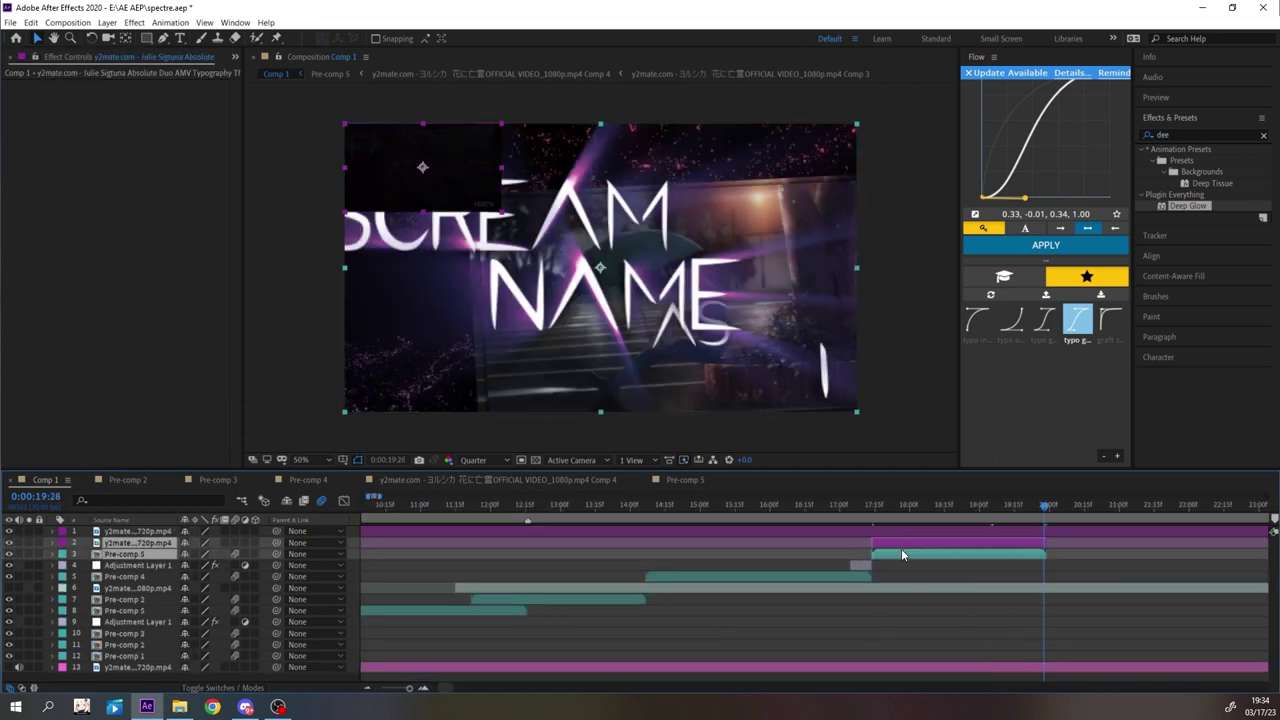
key(ctrl+shift+c)
key(Return)
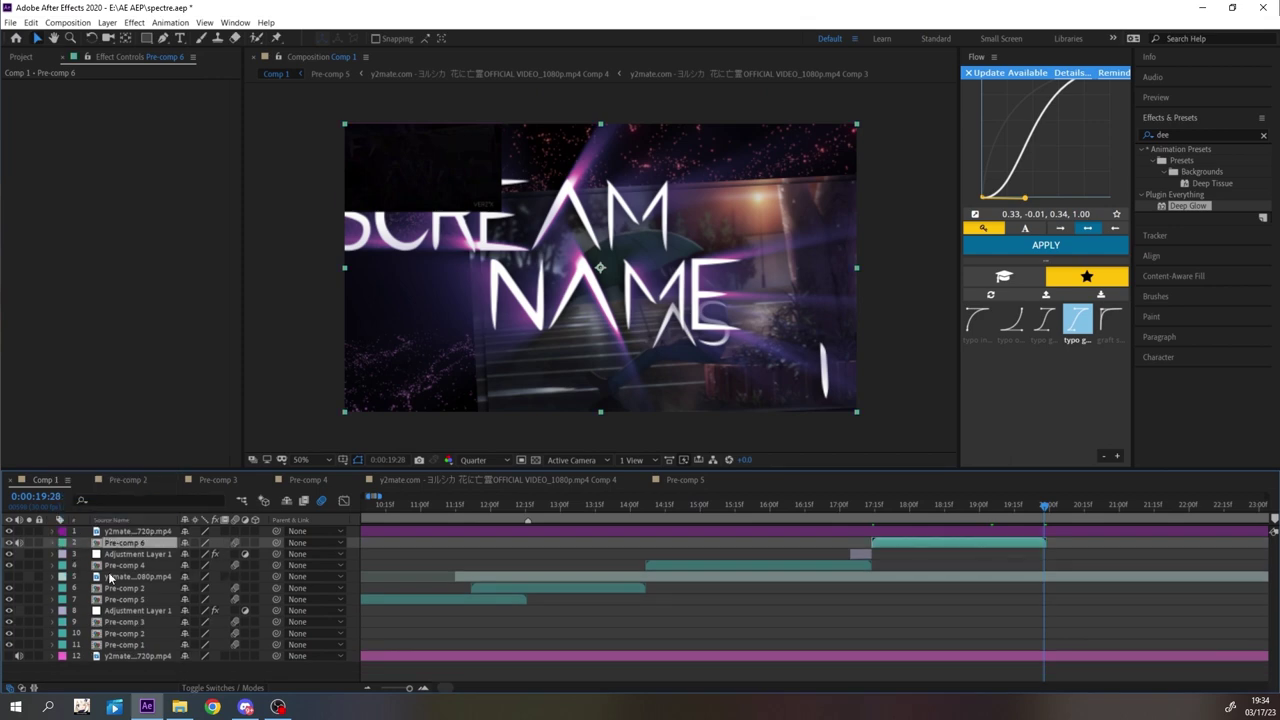
- Copy the nulls, camera, text, shape, footage and particle layers from Pre-comp 5 and paste them into Pre-comp 6
click(112, 578)
double_click(128, 543)
double_click(128, 541)
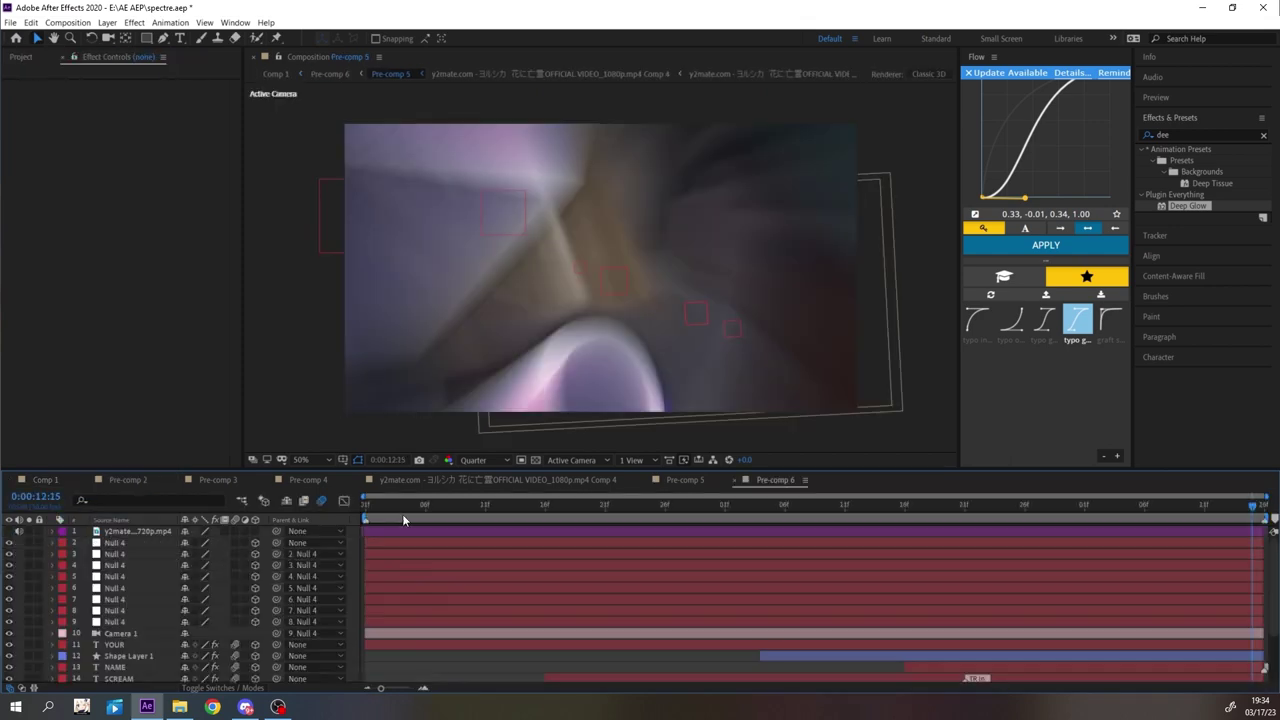
scroll(133, 640, down, 2)
key(ctrl+c)
click(783, 479)
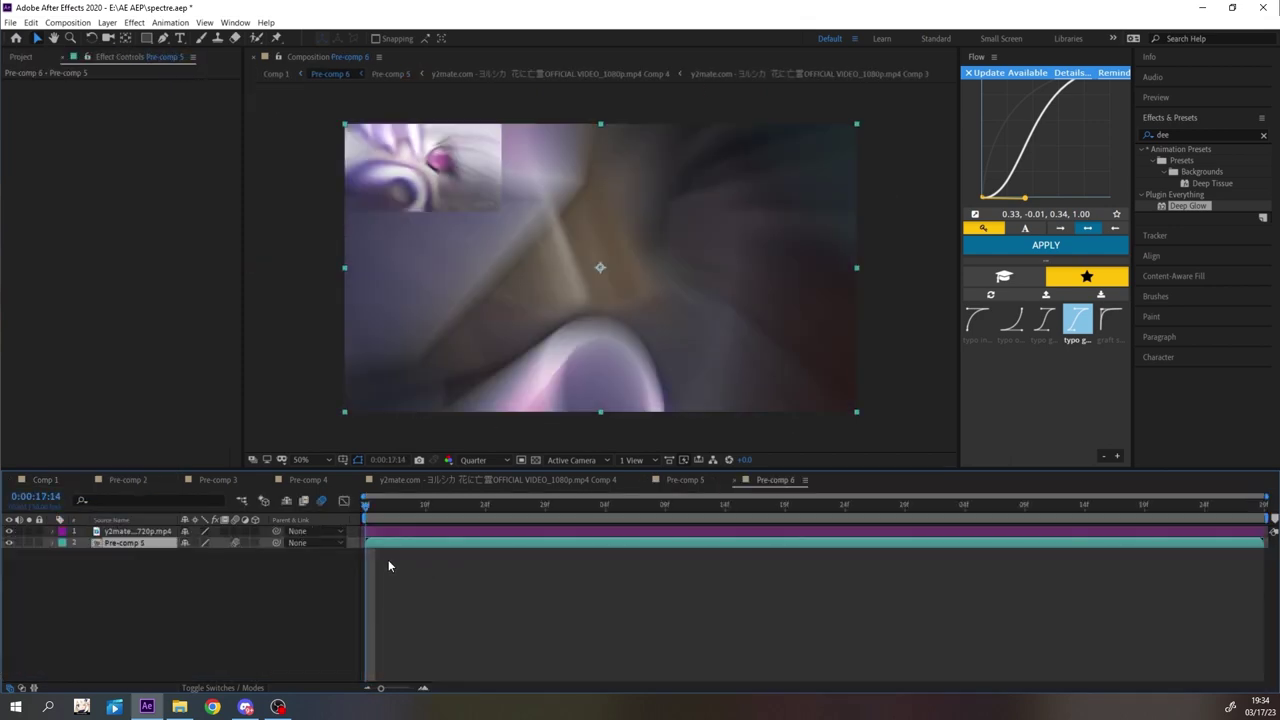
key(ctrl+v)
scroll(388, 566, down, 3)
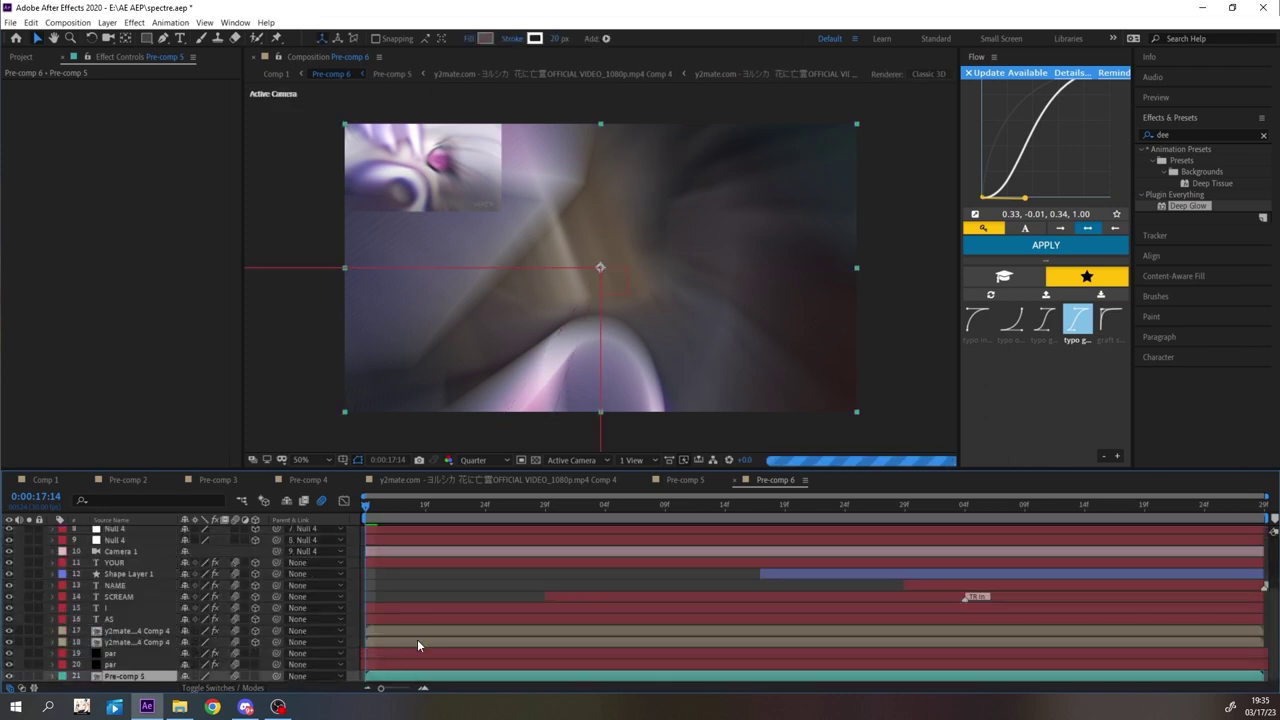
- Change the AS text in Pre-comp 6 to BEFORE and preview it
key(space)
key(space)
double_click(117, 631)
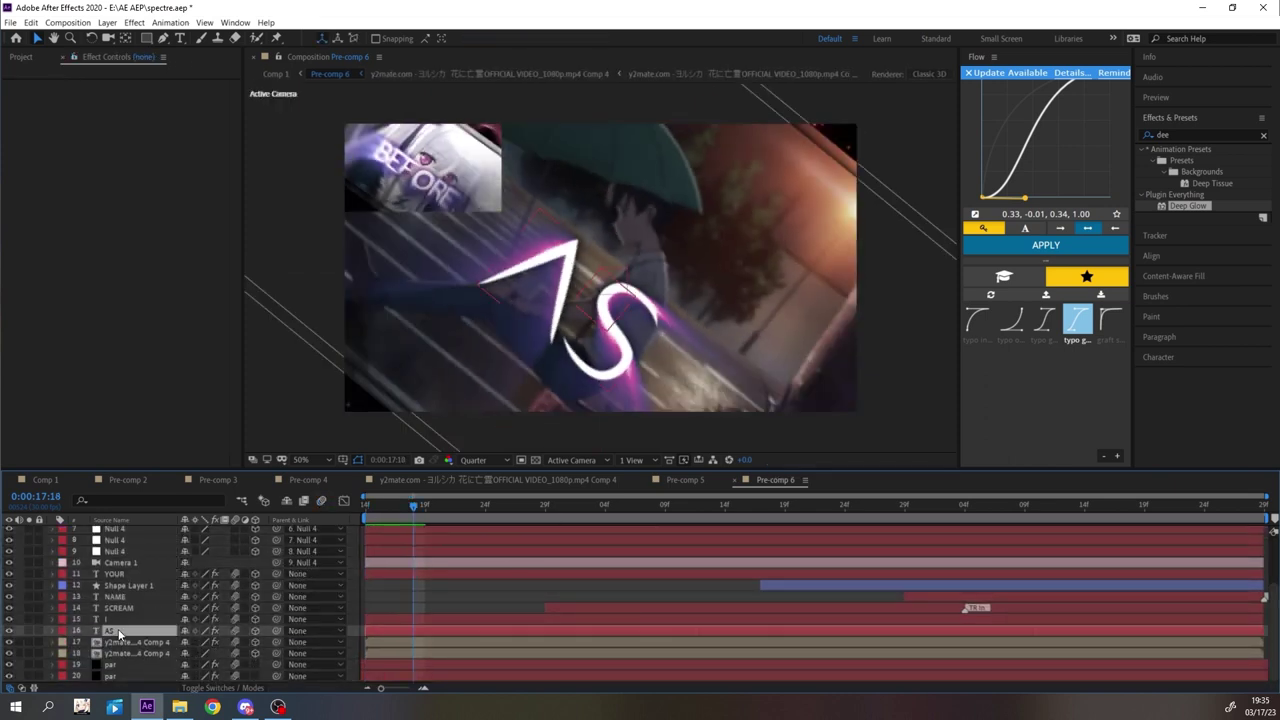
text(BEFORERE)
click(434, 588)
key(space)
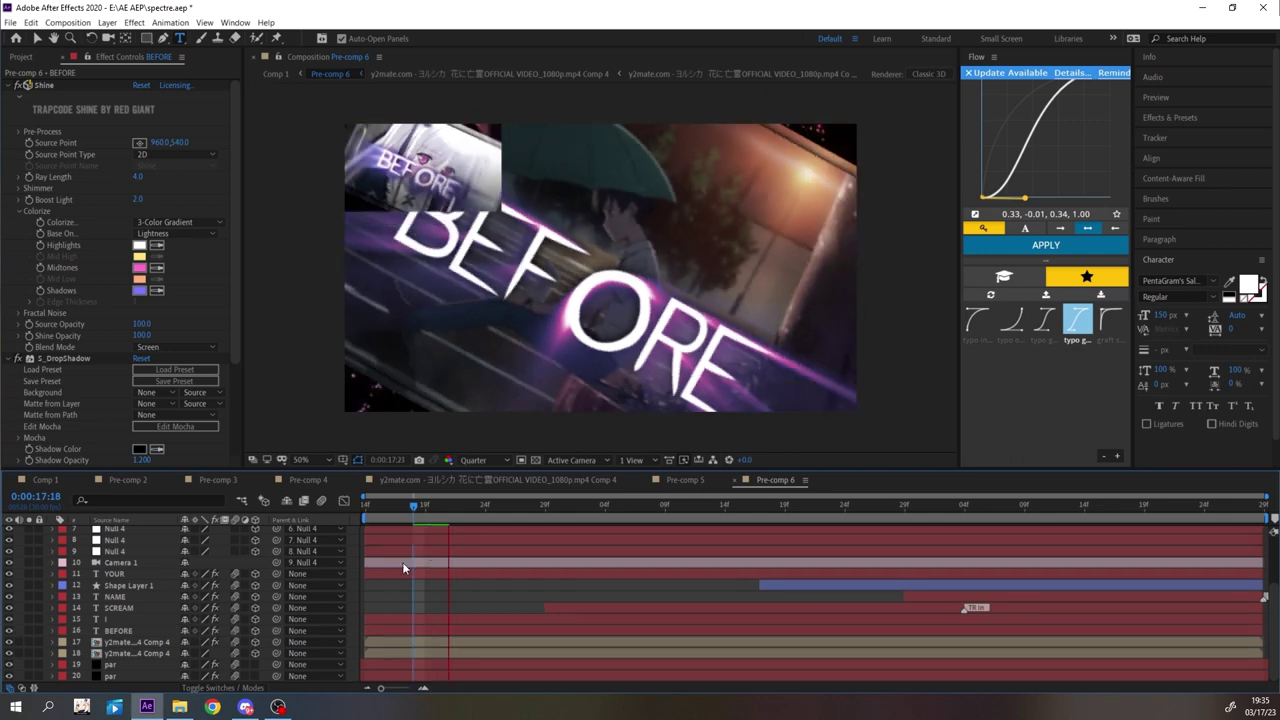
- Scale the BEFORE text layer to 150%
key(space)
click(384, 631)
key(s)
click(240, 642)
text(150)
key(Return)
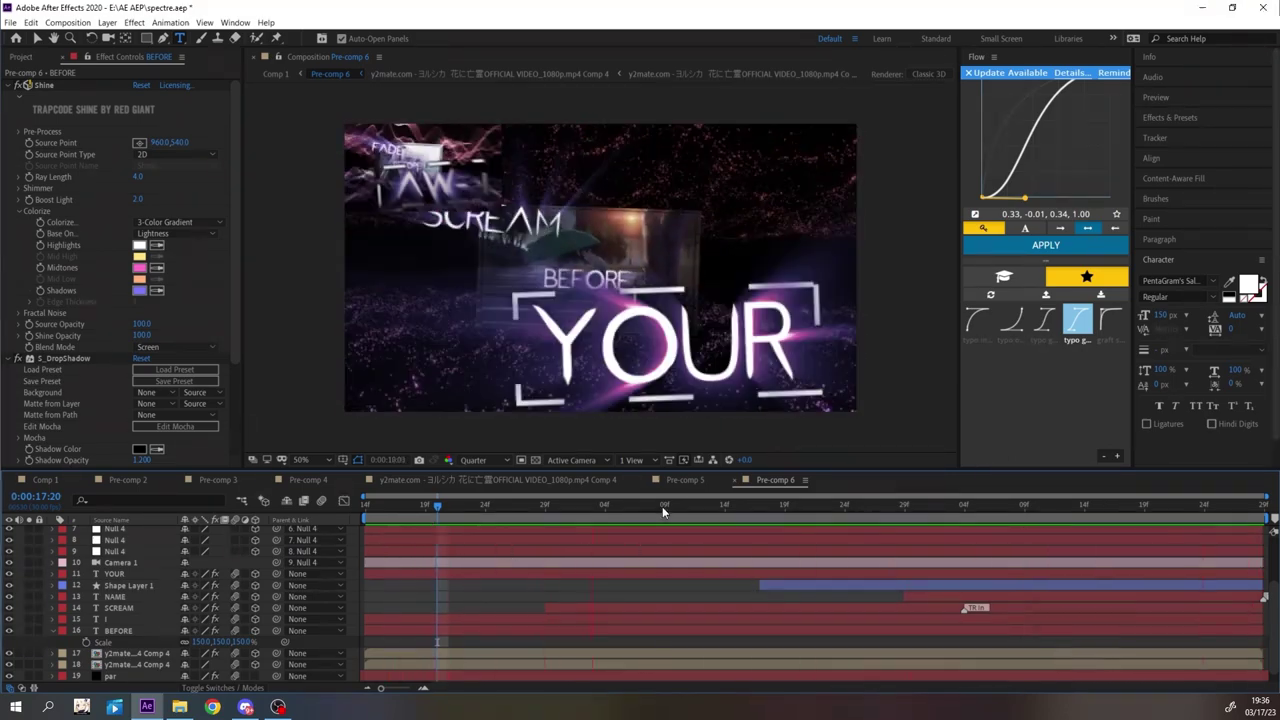
- Change the SCREAM text to FADE and the NAME text to AWAY
drag(662, 506, 652, 505)
click(588, 503)
key(space)
key(space)
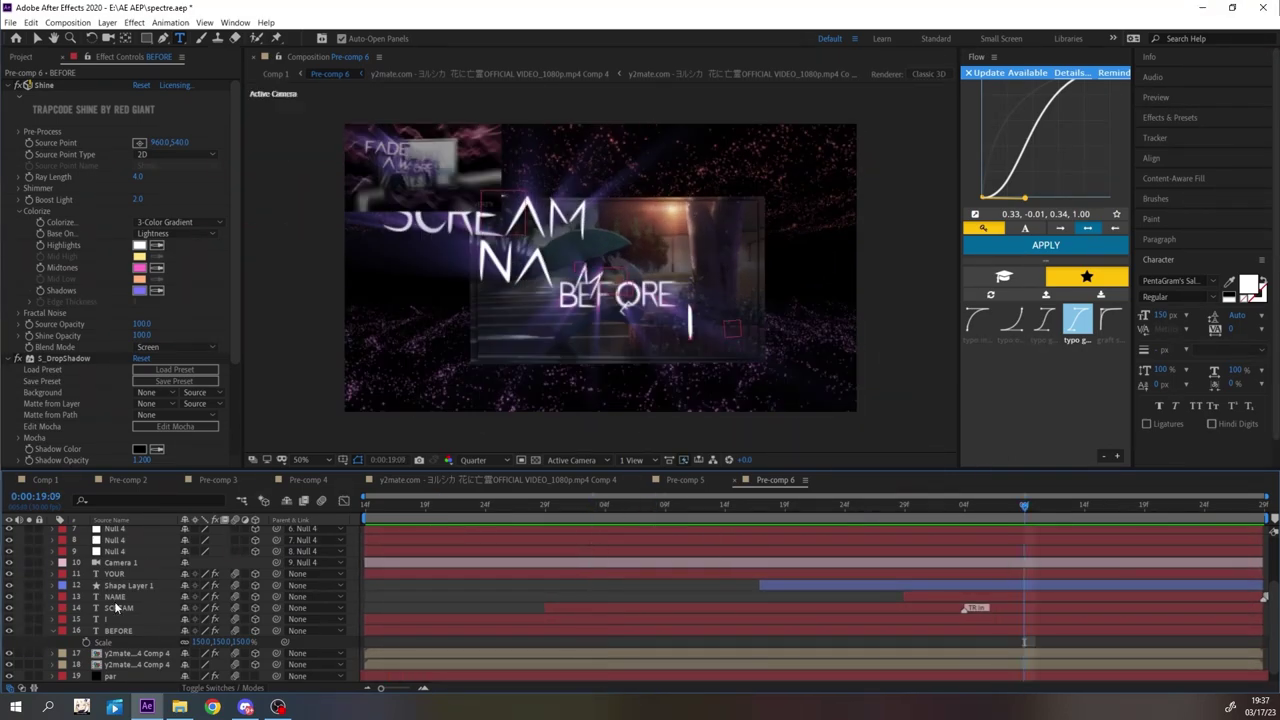
double_click(122, 608)
text(FADE)
click(706, 597)
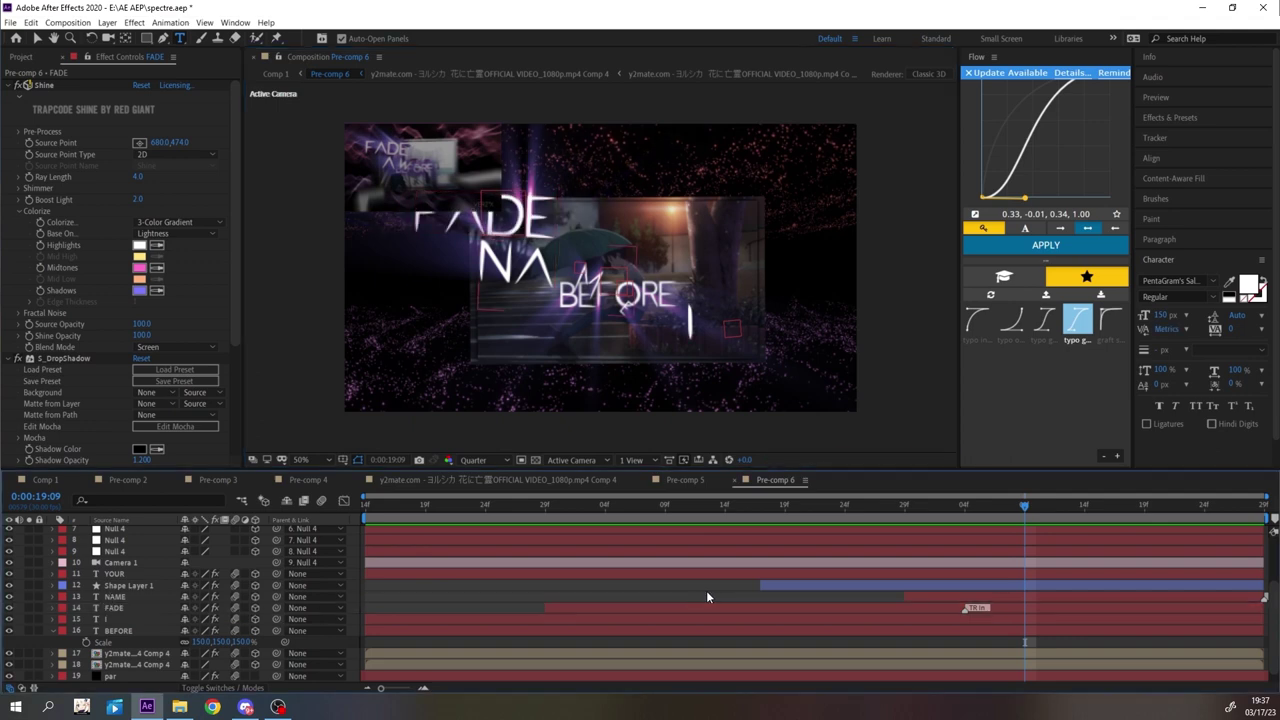
double_click(128, 597)
text(AWAY)
click(800, 597)
- Change the YOUR text to AW-, switch composition motion blur back on and play Pre-comp 6 from its start
click(893, 506)
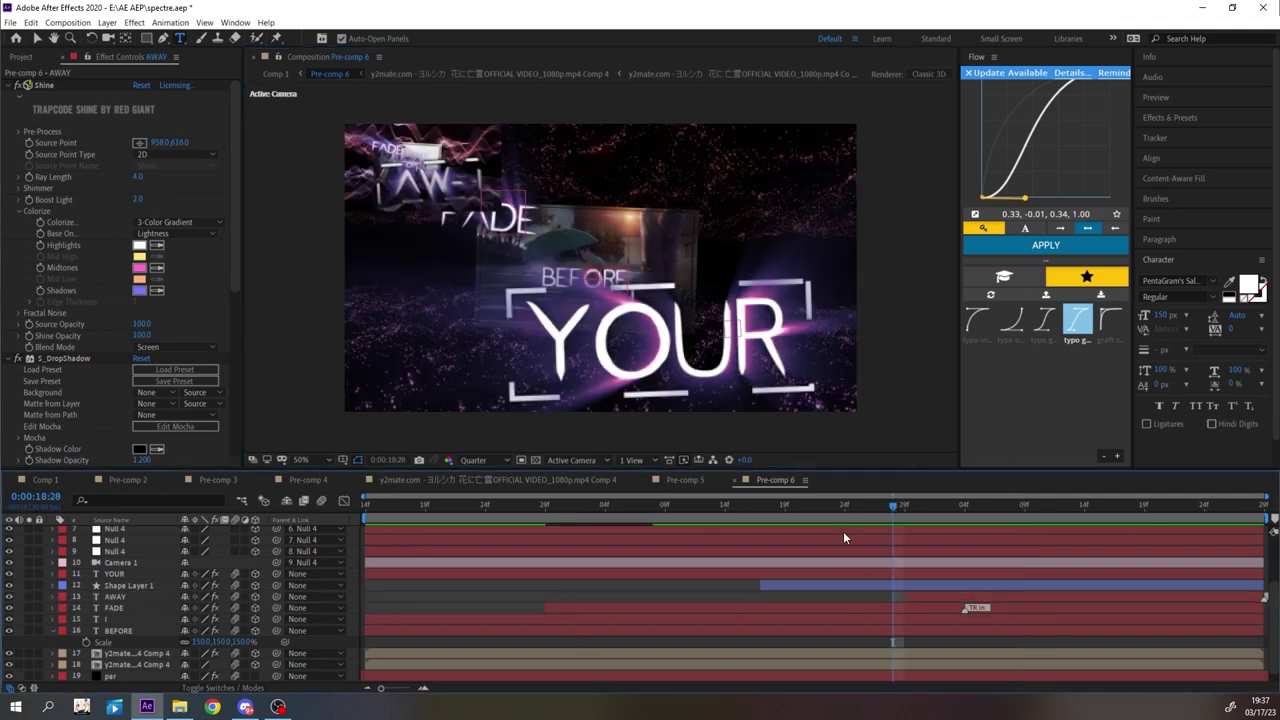
double_click(621, 374)
text(AW-)
click(474, 595)
click(321, 500)
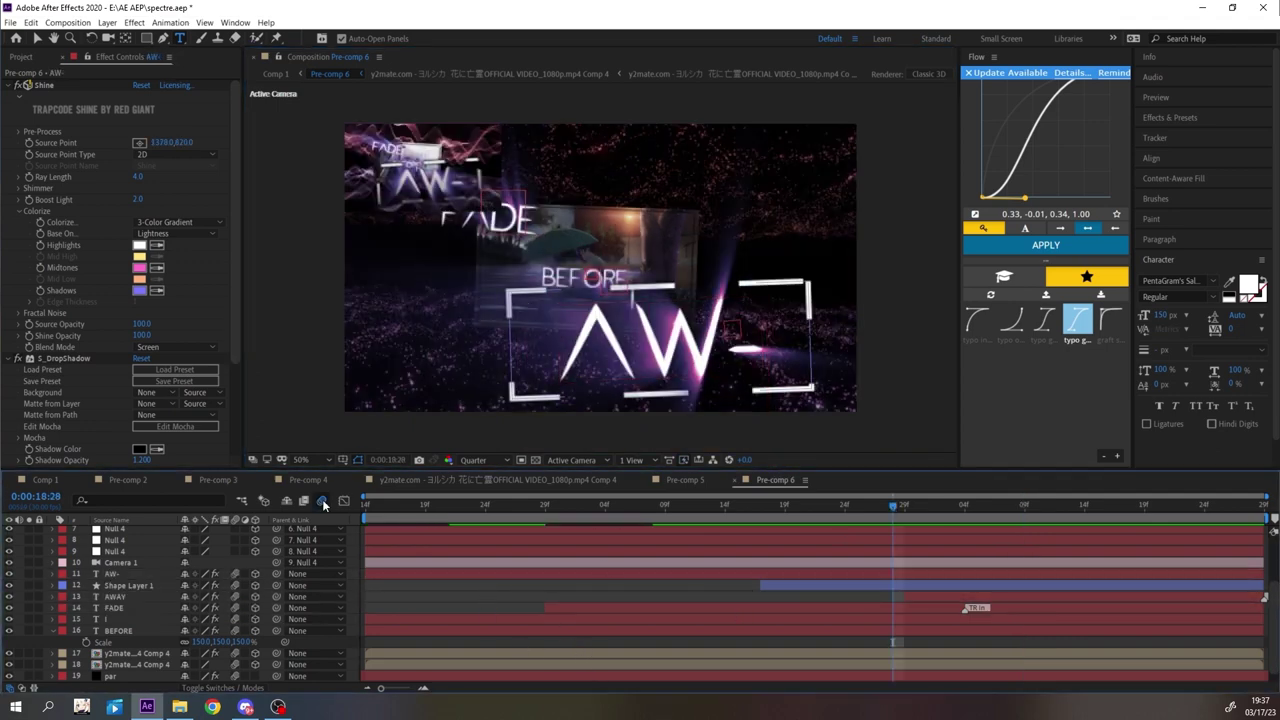
scroll(130, 570, up, 3)
key(Home)
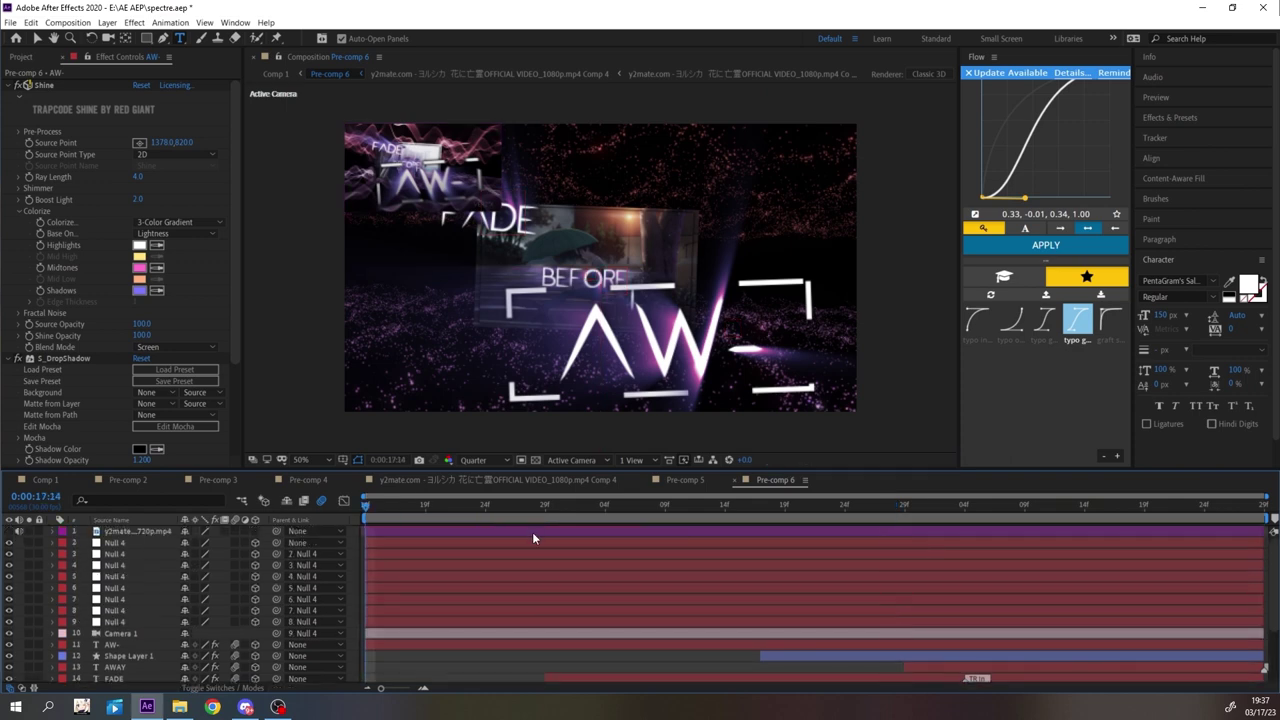
key(space)
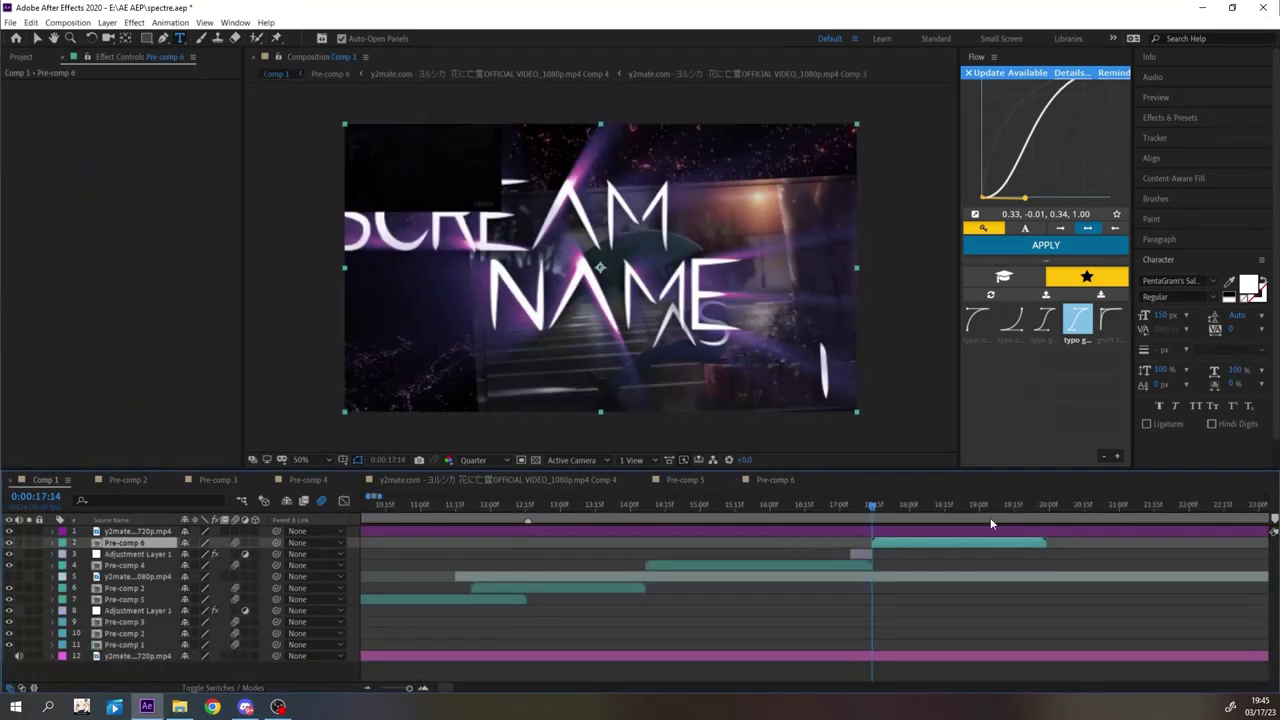
- Keyframe Pre-comp 6's opacity in Comp 1 to fade from 100% at 0:00:19:10 to 0% at the layer's end
click(1008, 507)
click(1003, 508)
key(t)
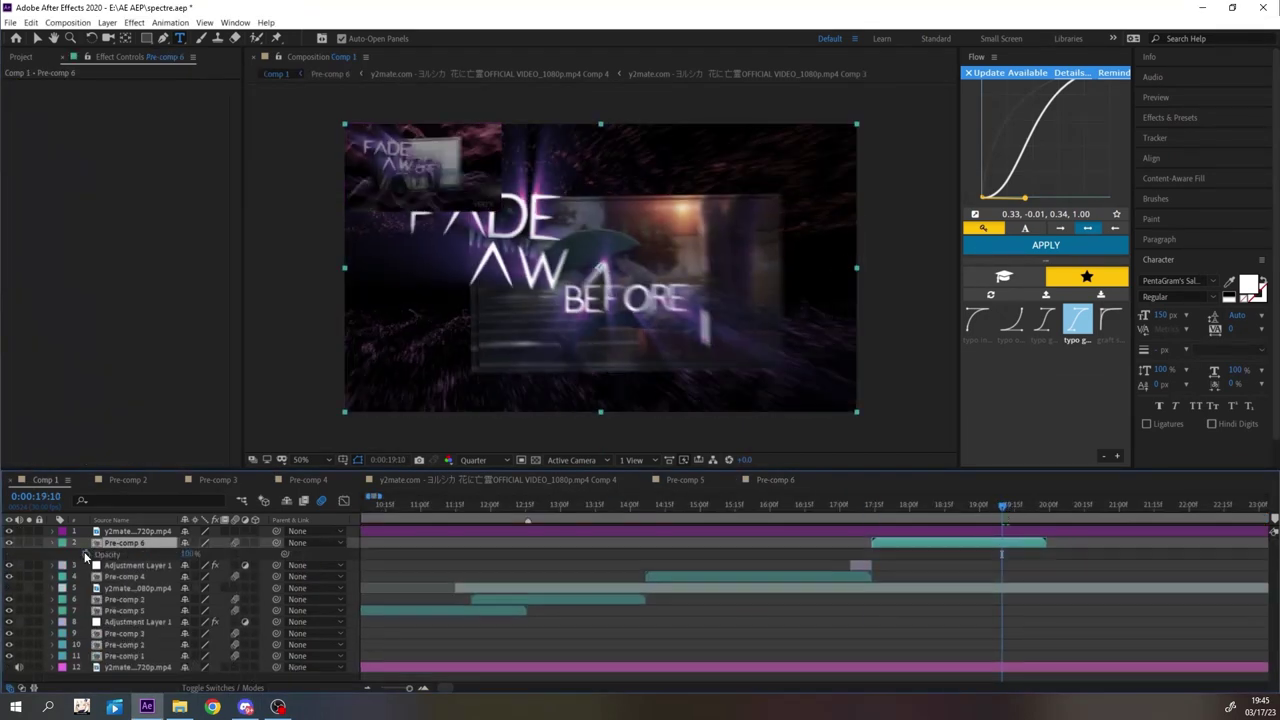
click(86, 553)
key(o)
click(188, 554)
text(0)
key(Return)
scroll(1061, 592, up, 1)
drag(1028, 555, 1034, 557)
scroll(978, 606, down, 1)
scroll(978, 612, down, 5)
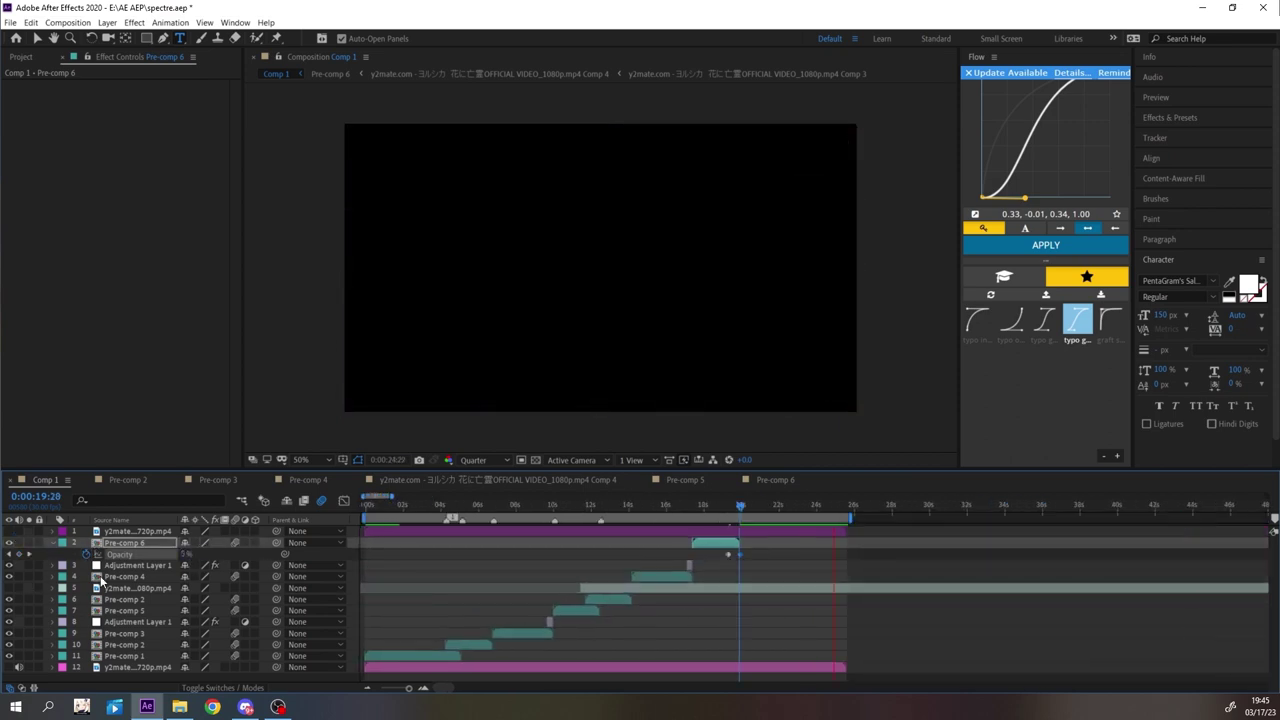
- Save the project and move the playhead to 0:00:11:09 to review the edit
key(ctrl+s)
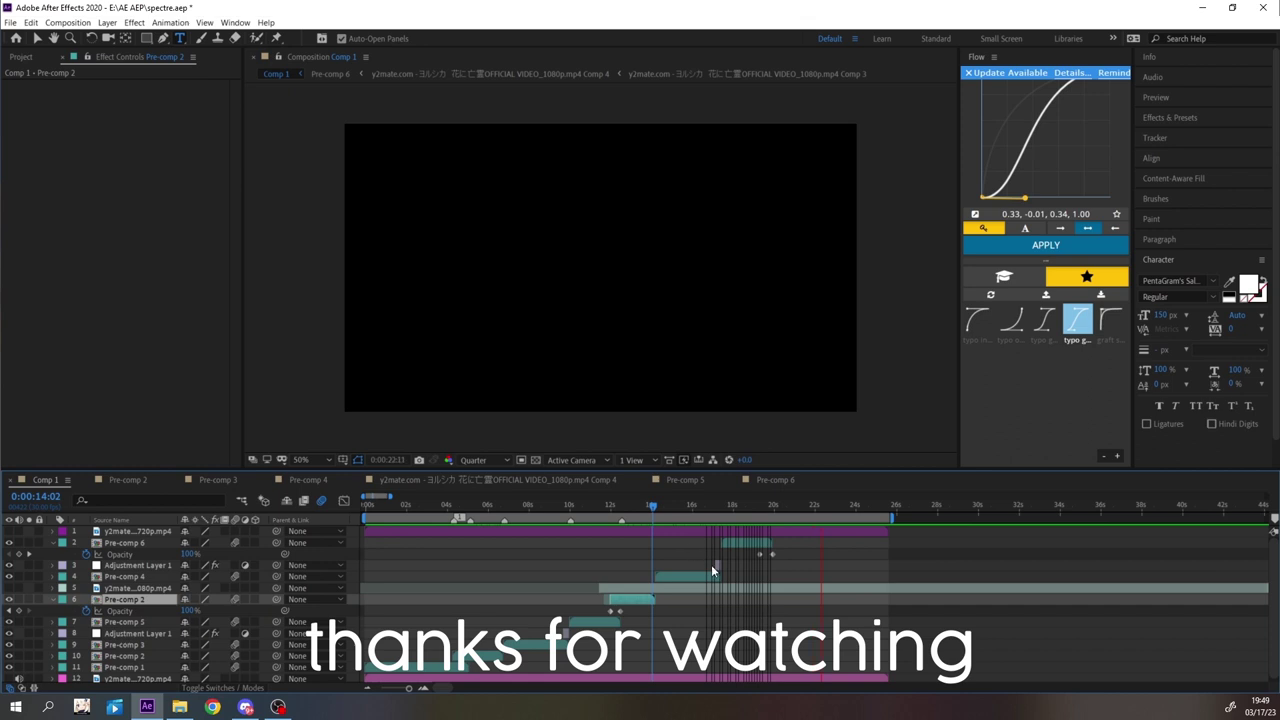
click(596, 506)
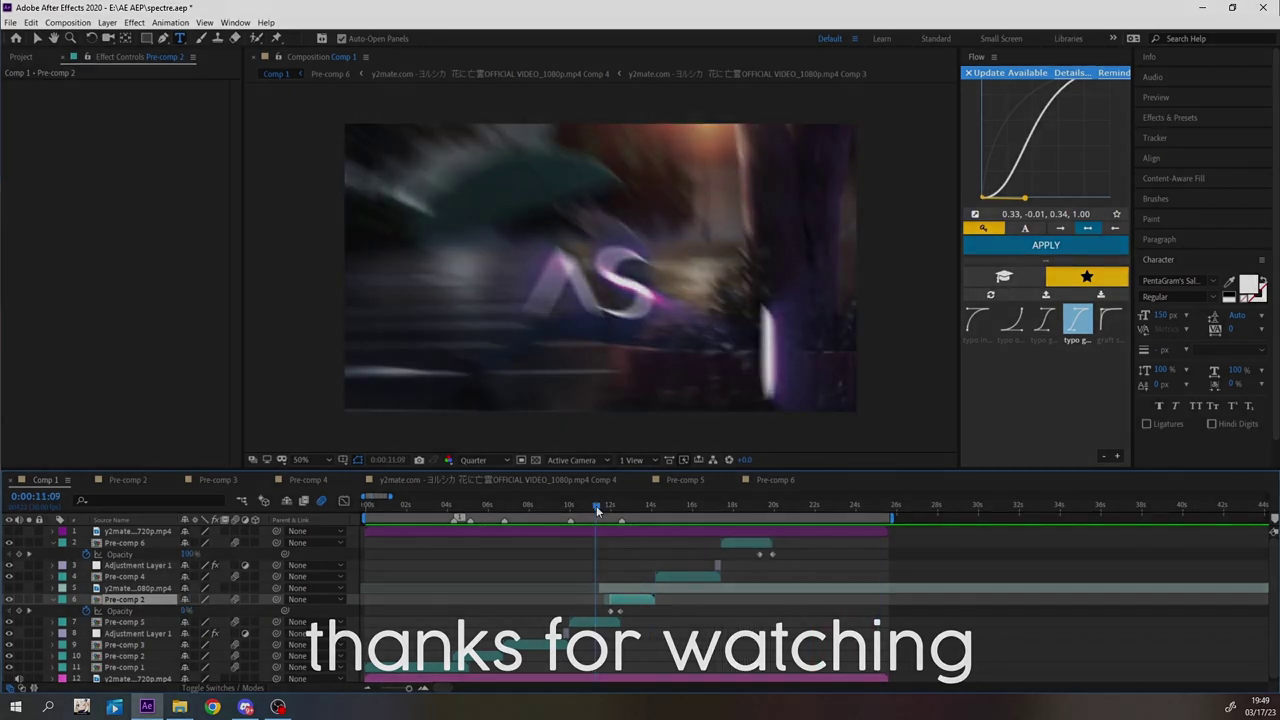